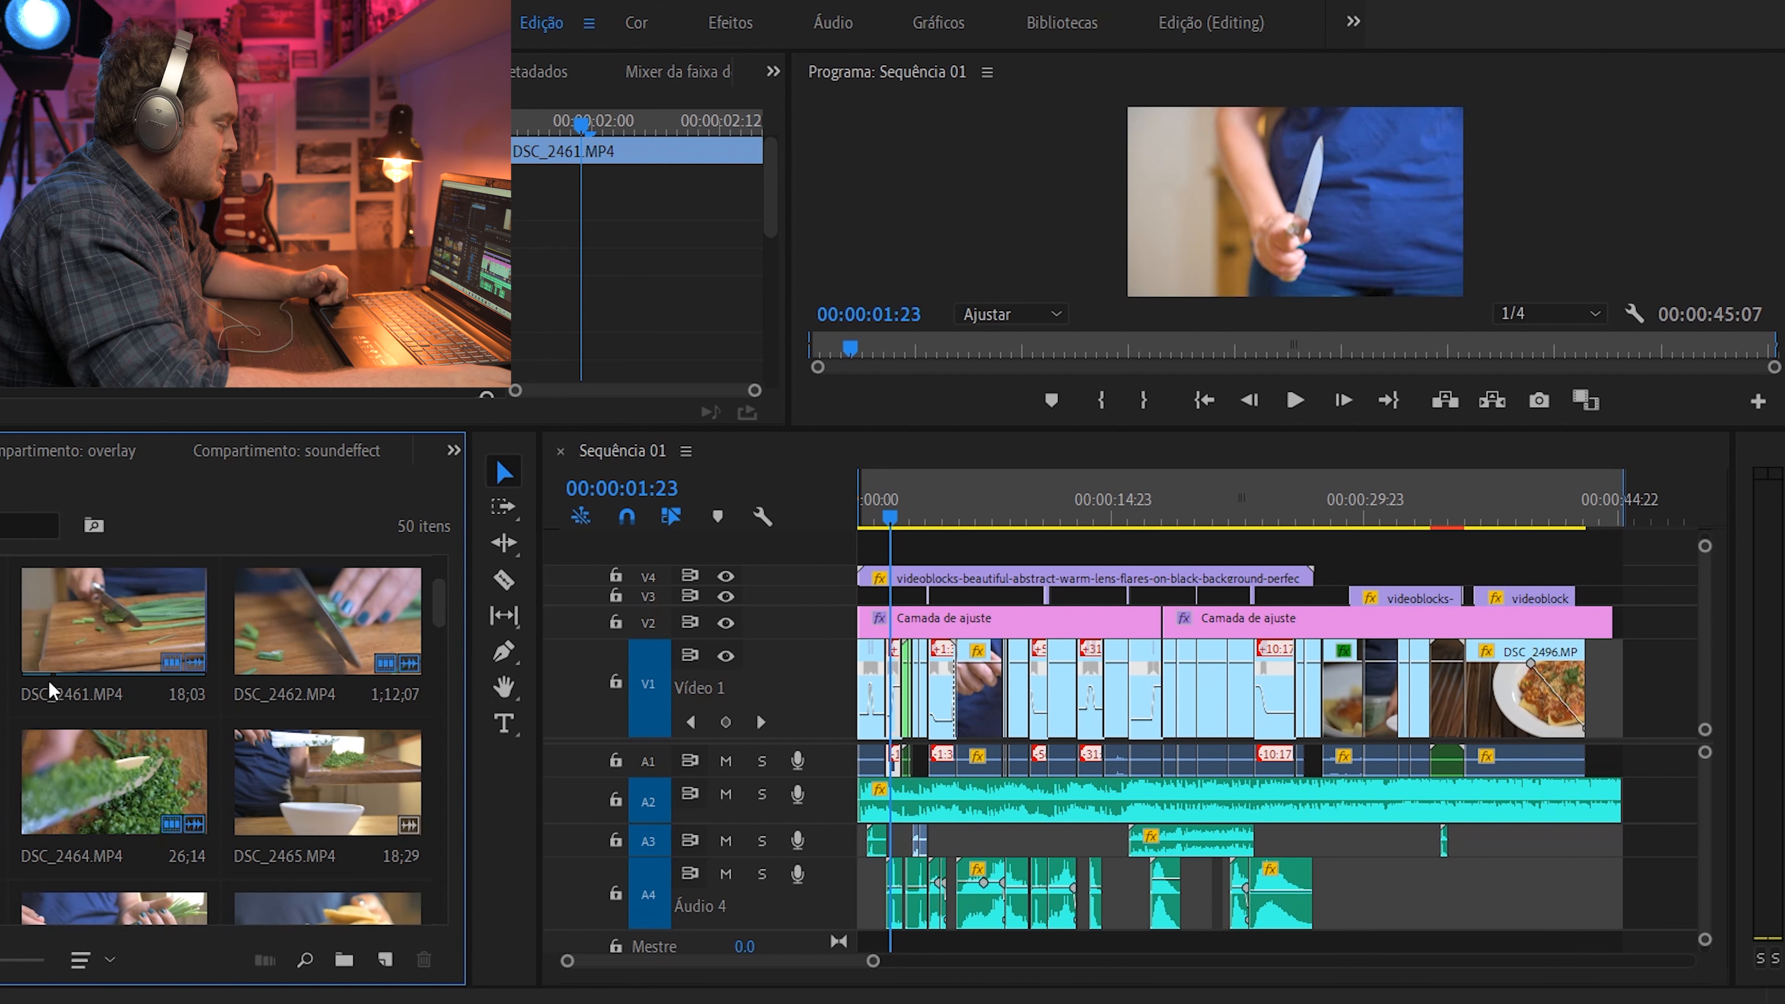
# Look through the raw footage and other items in the project bin from beginning to end
pyautogui.scroll(-5, 47, 698)
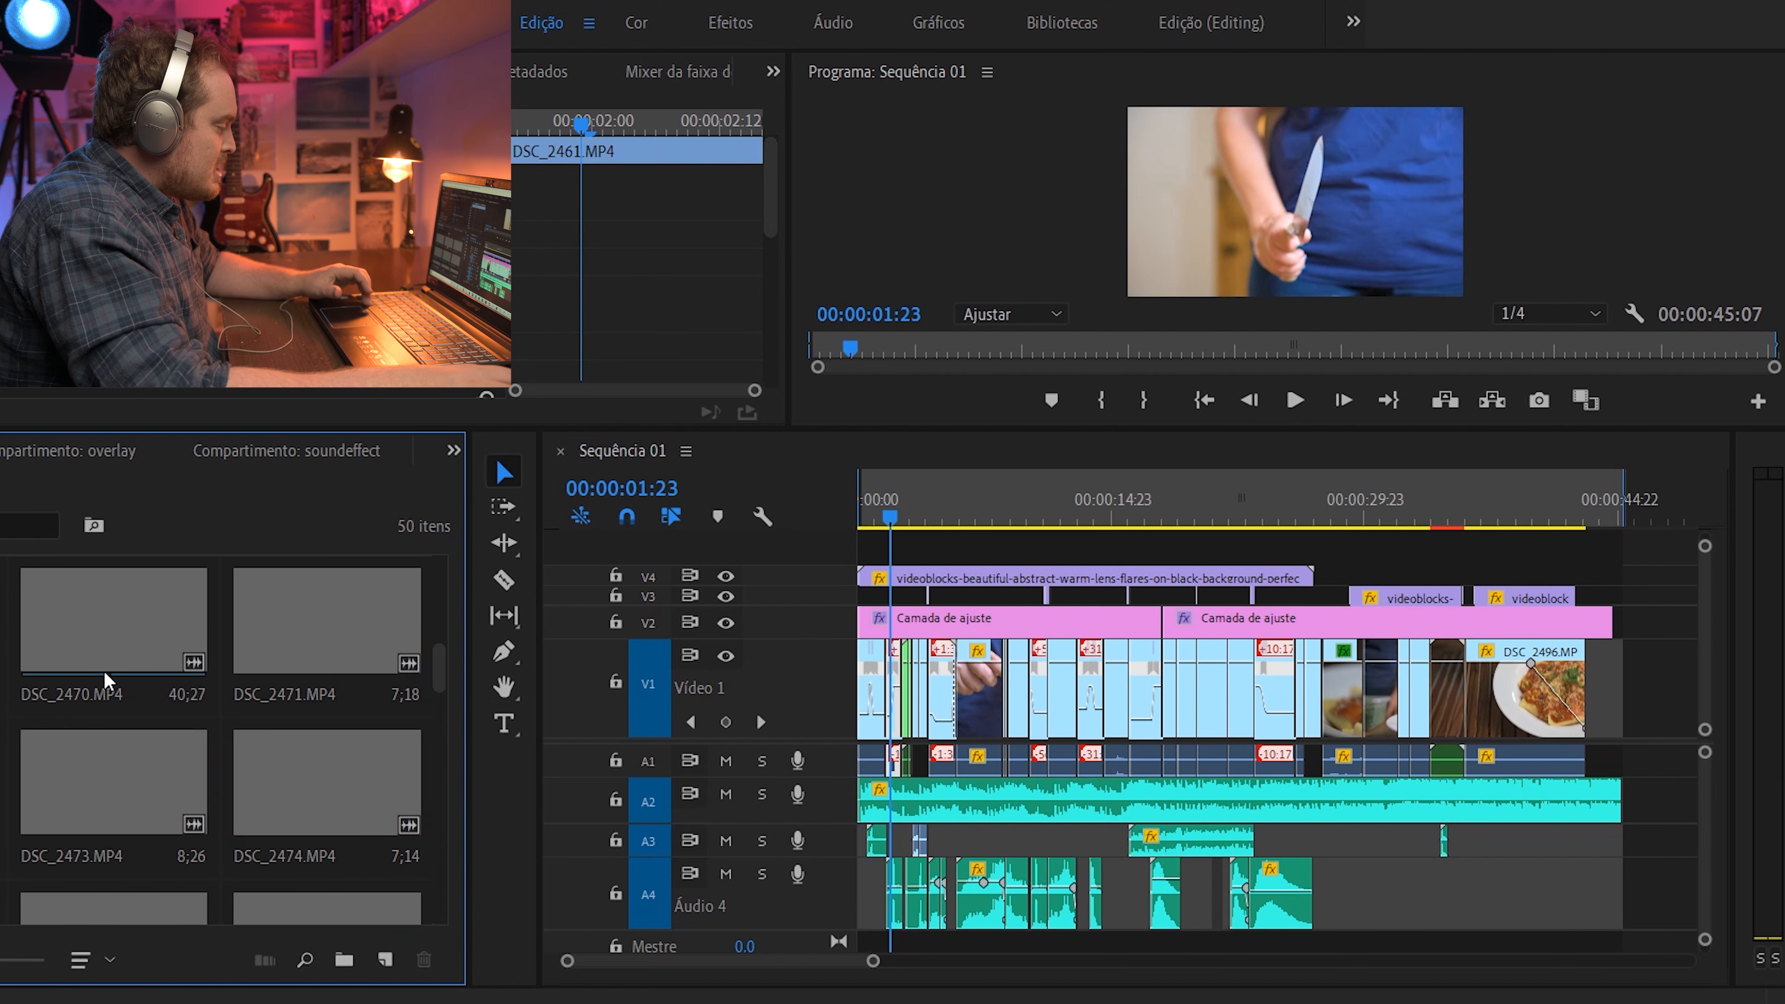
pyautogui.scroll(-2, 103, 670)
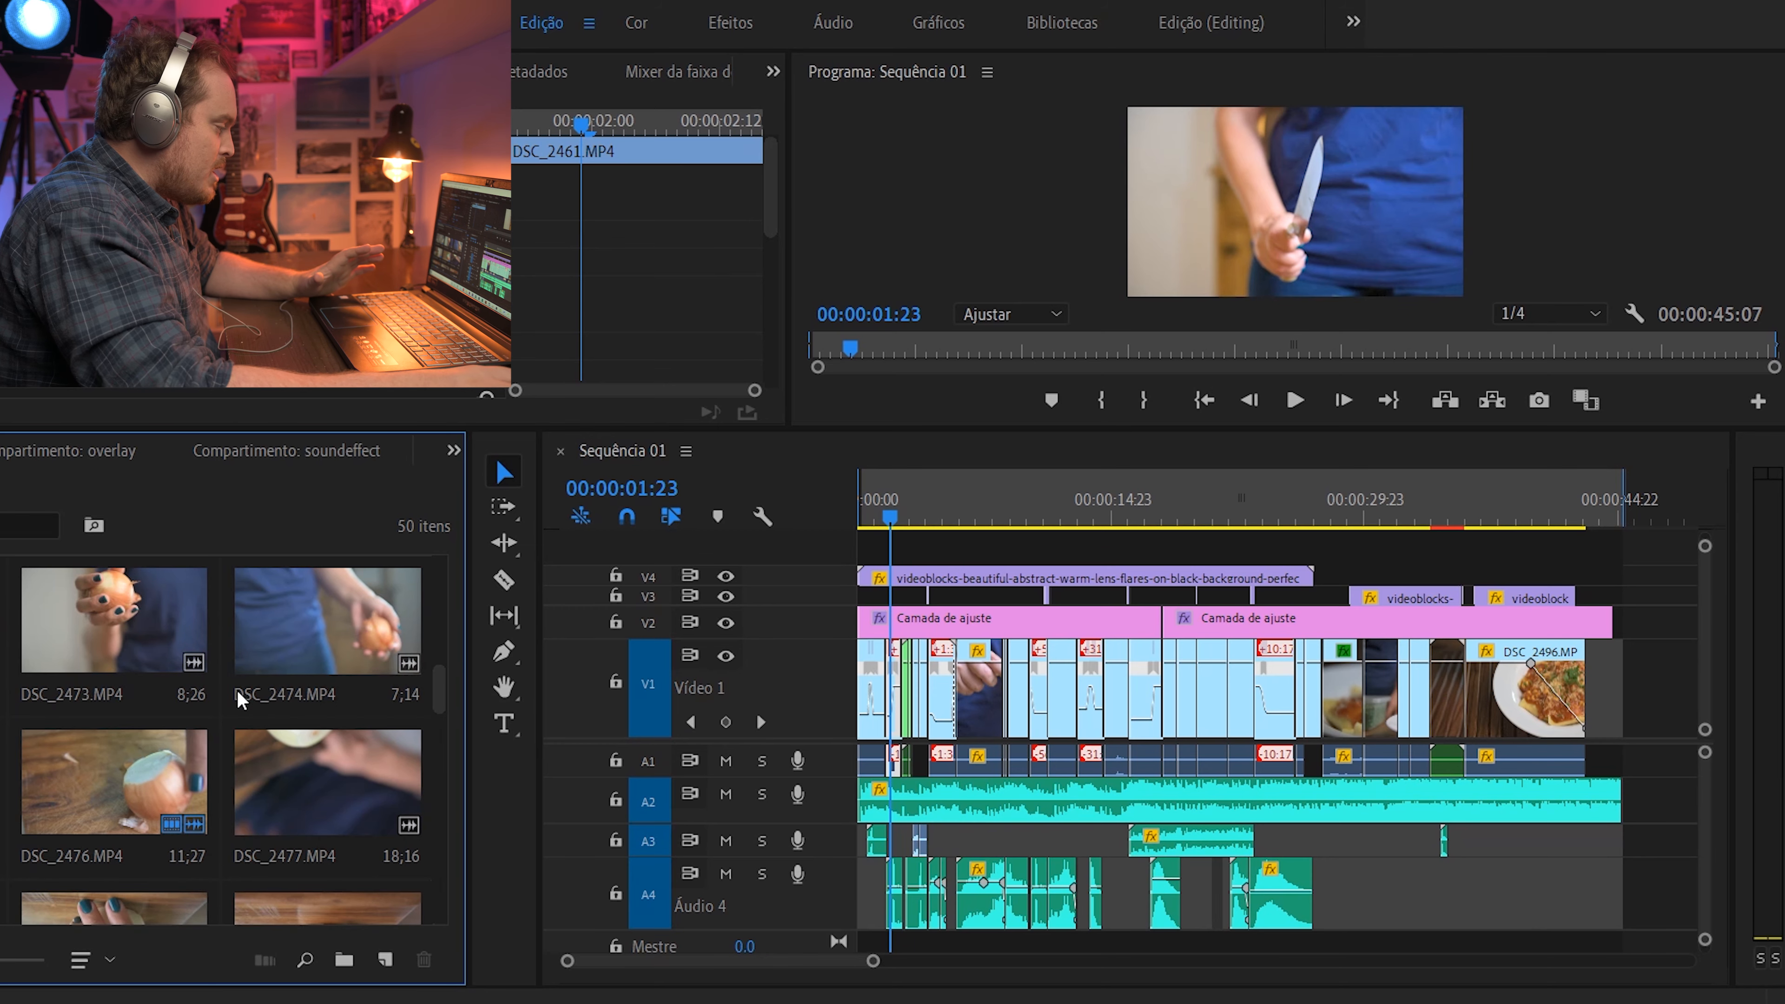
pyautogui.moveTo(444, 701); pyautogui.dragTo(442, 591)
pyautogui.click(331, 631)
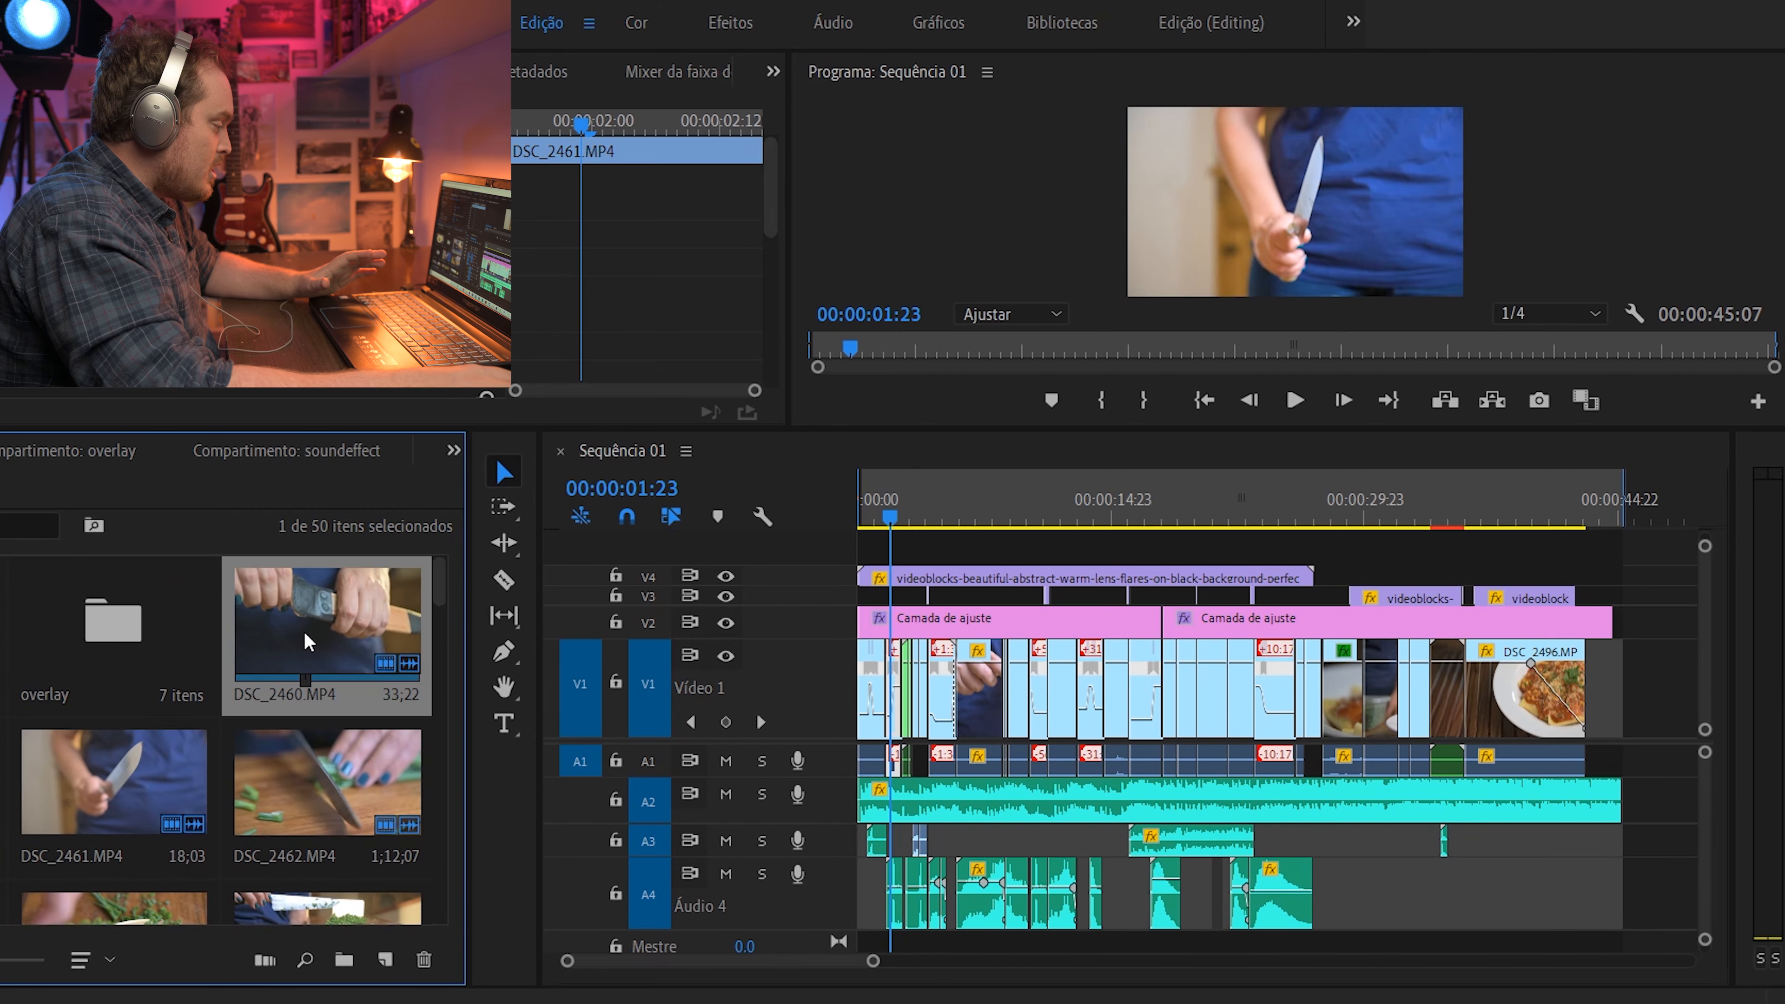
pyautogui.scroll(-10, 309, 739)
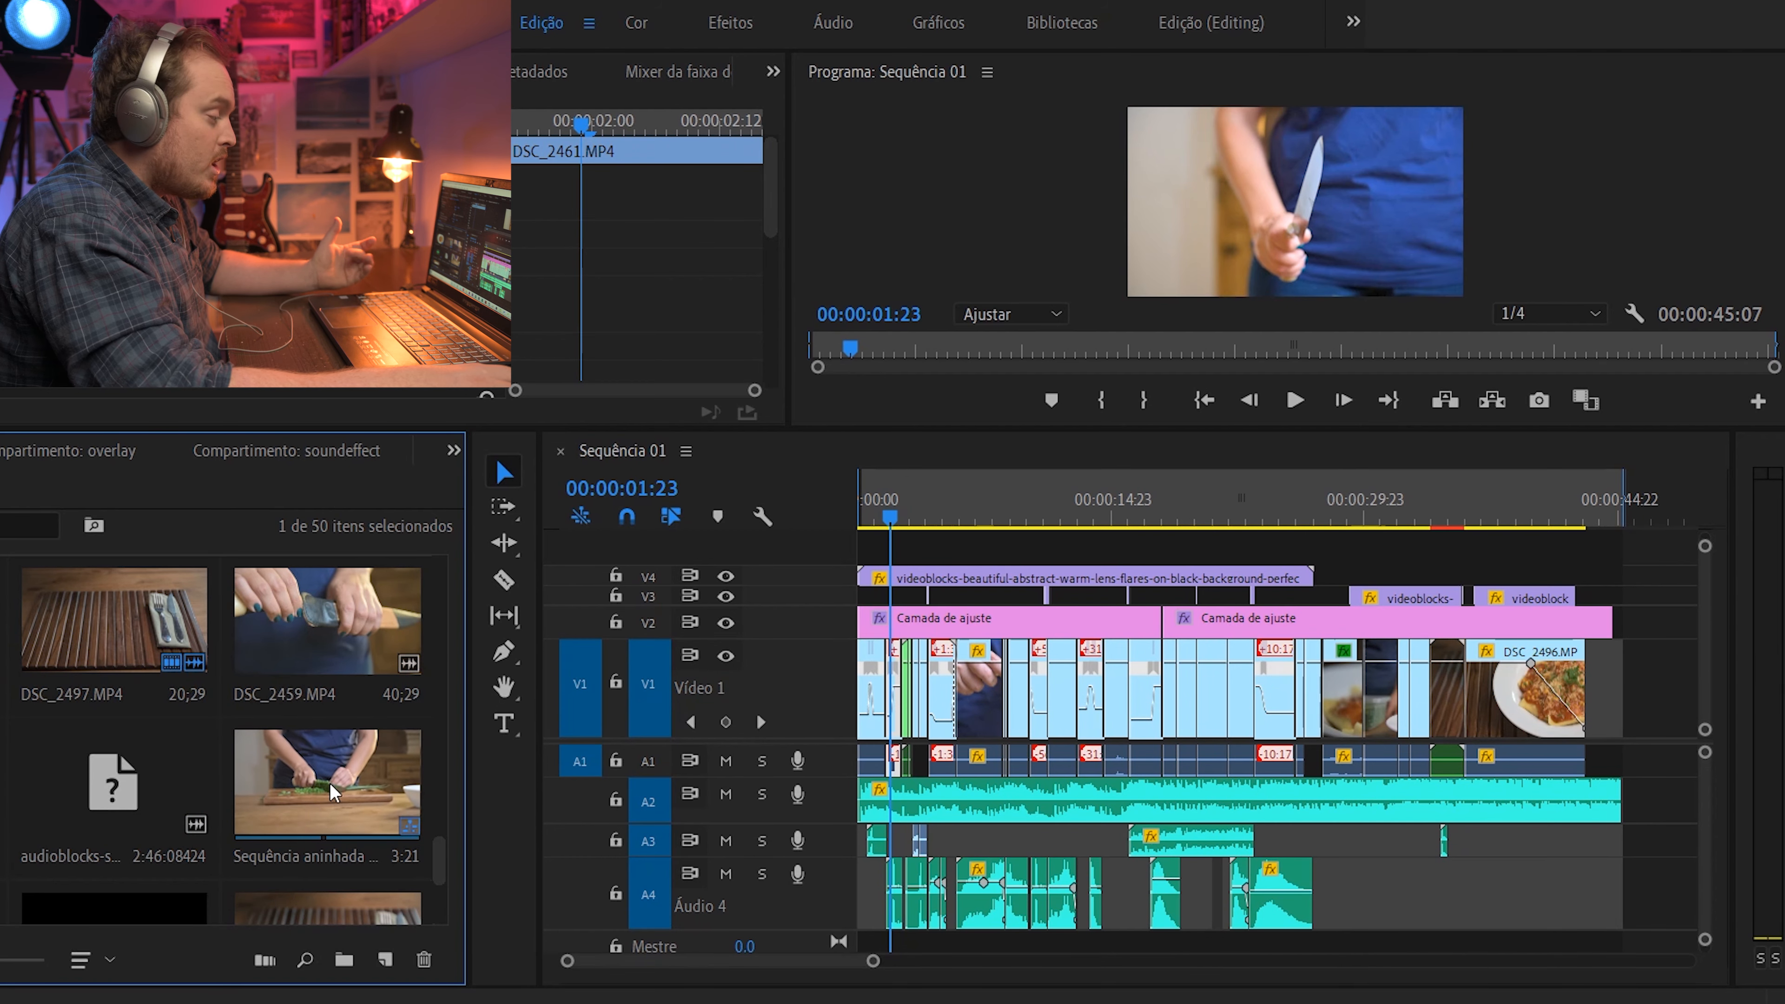
pyautogui.scroll(-3, 309, 758)
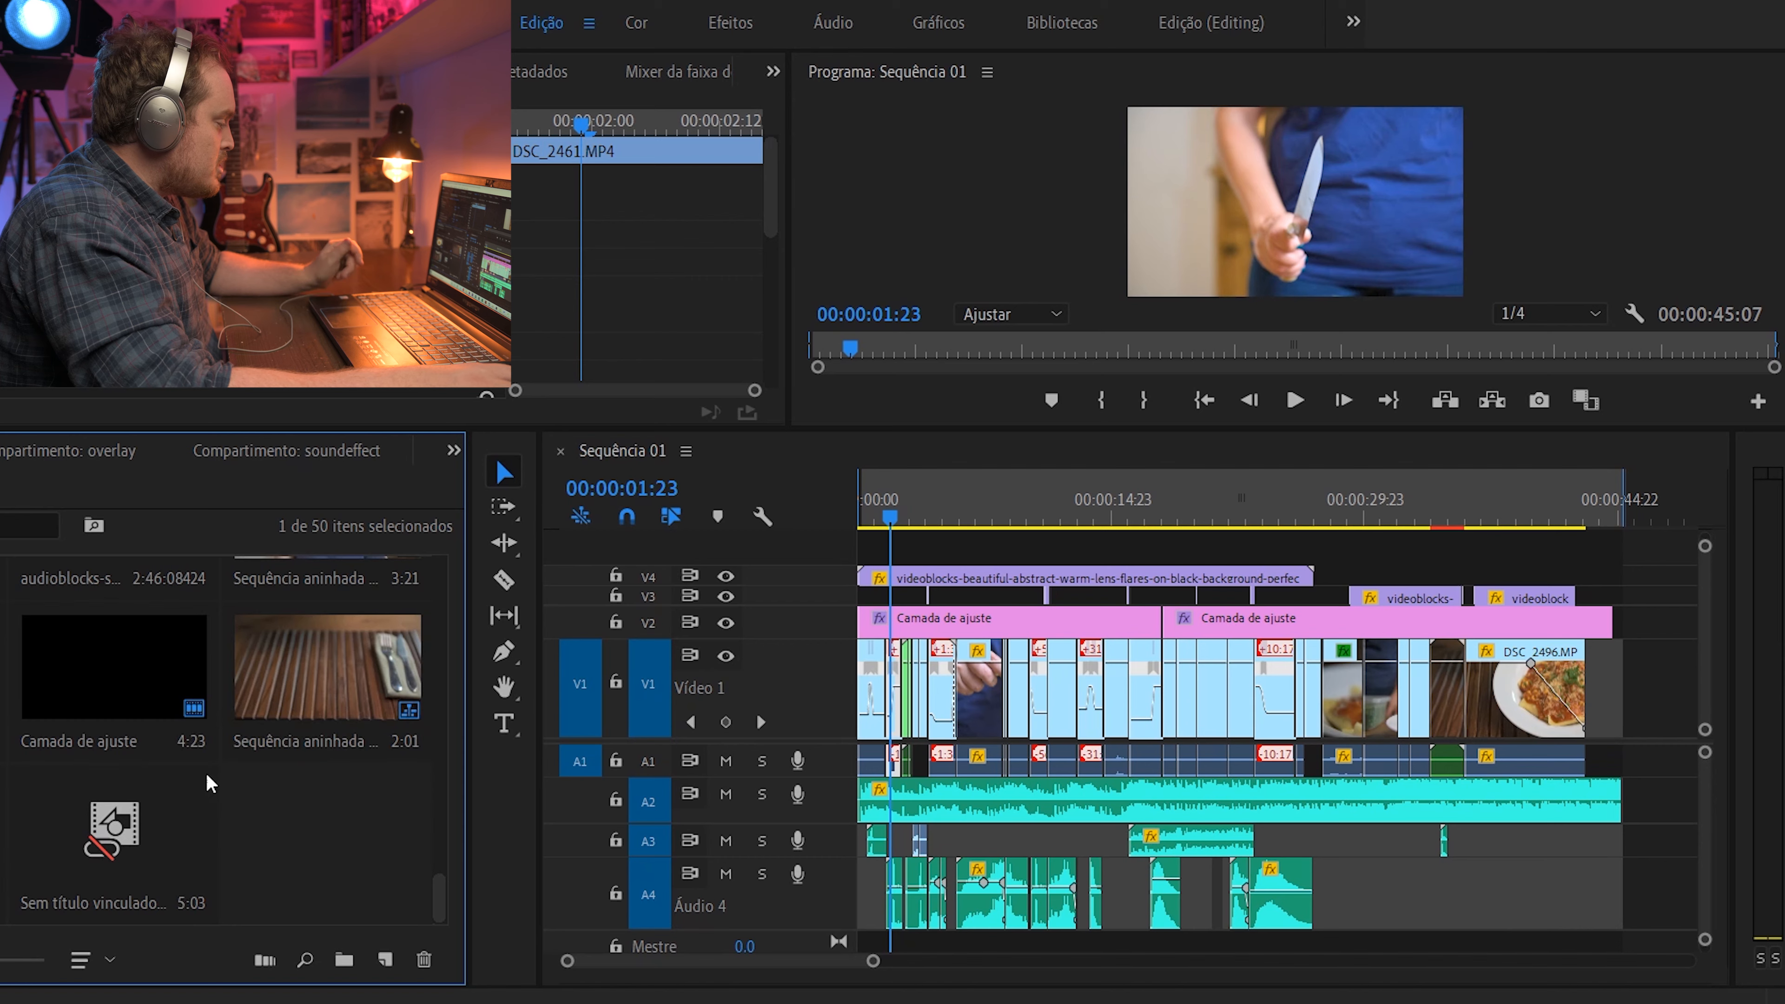
# Place all bin footage on V1 after the edited sequence, excluding items such as the adjustment layer, untitled linked item, audioblocks file and overlay folder
pyautogui.hotkey('ctrl', 'a')
pyautogui.keyDown('ctrl'); pyautogui.click(141, 686); pyautogui.keyUp('ctrl')
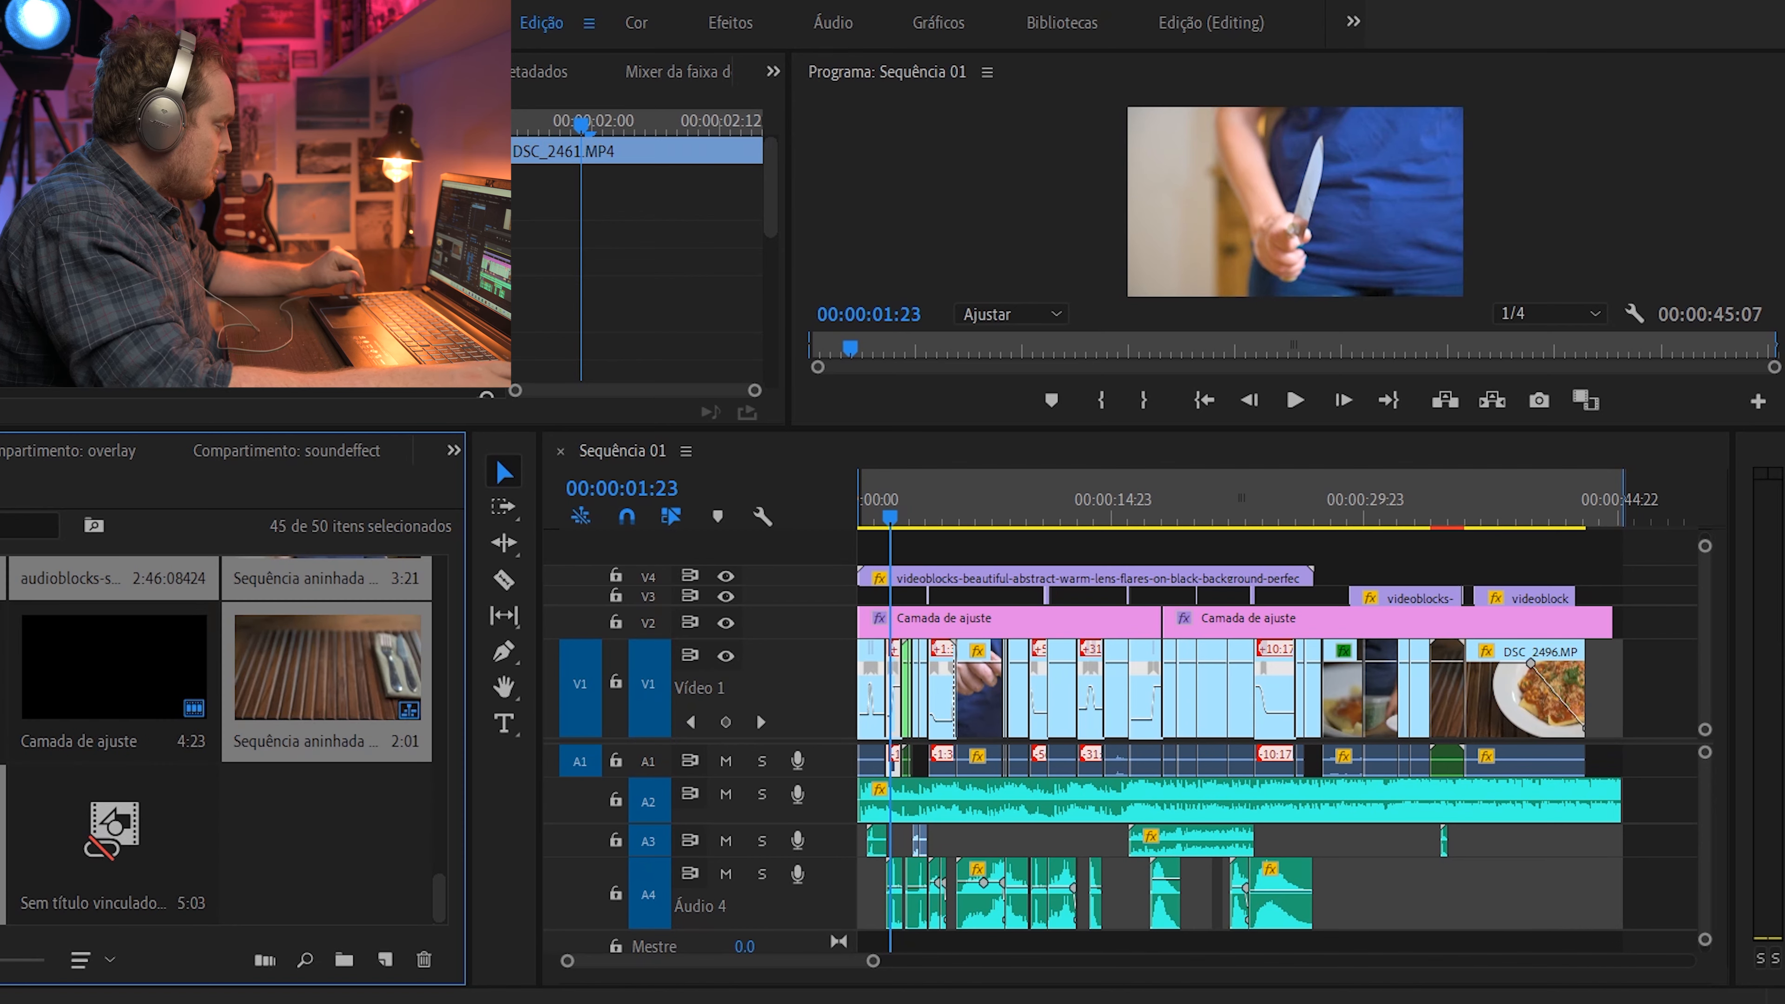
pyautogui.scroll(2, 225, 738)
pyautogui.keyDown('ctrl'); pyautogui.click(98, 687); pyautogui.keyUp('ctrl')
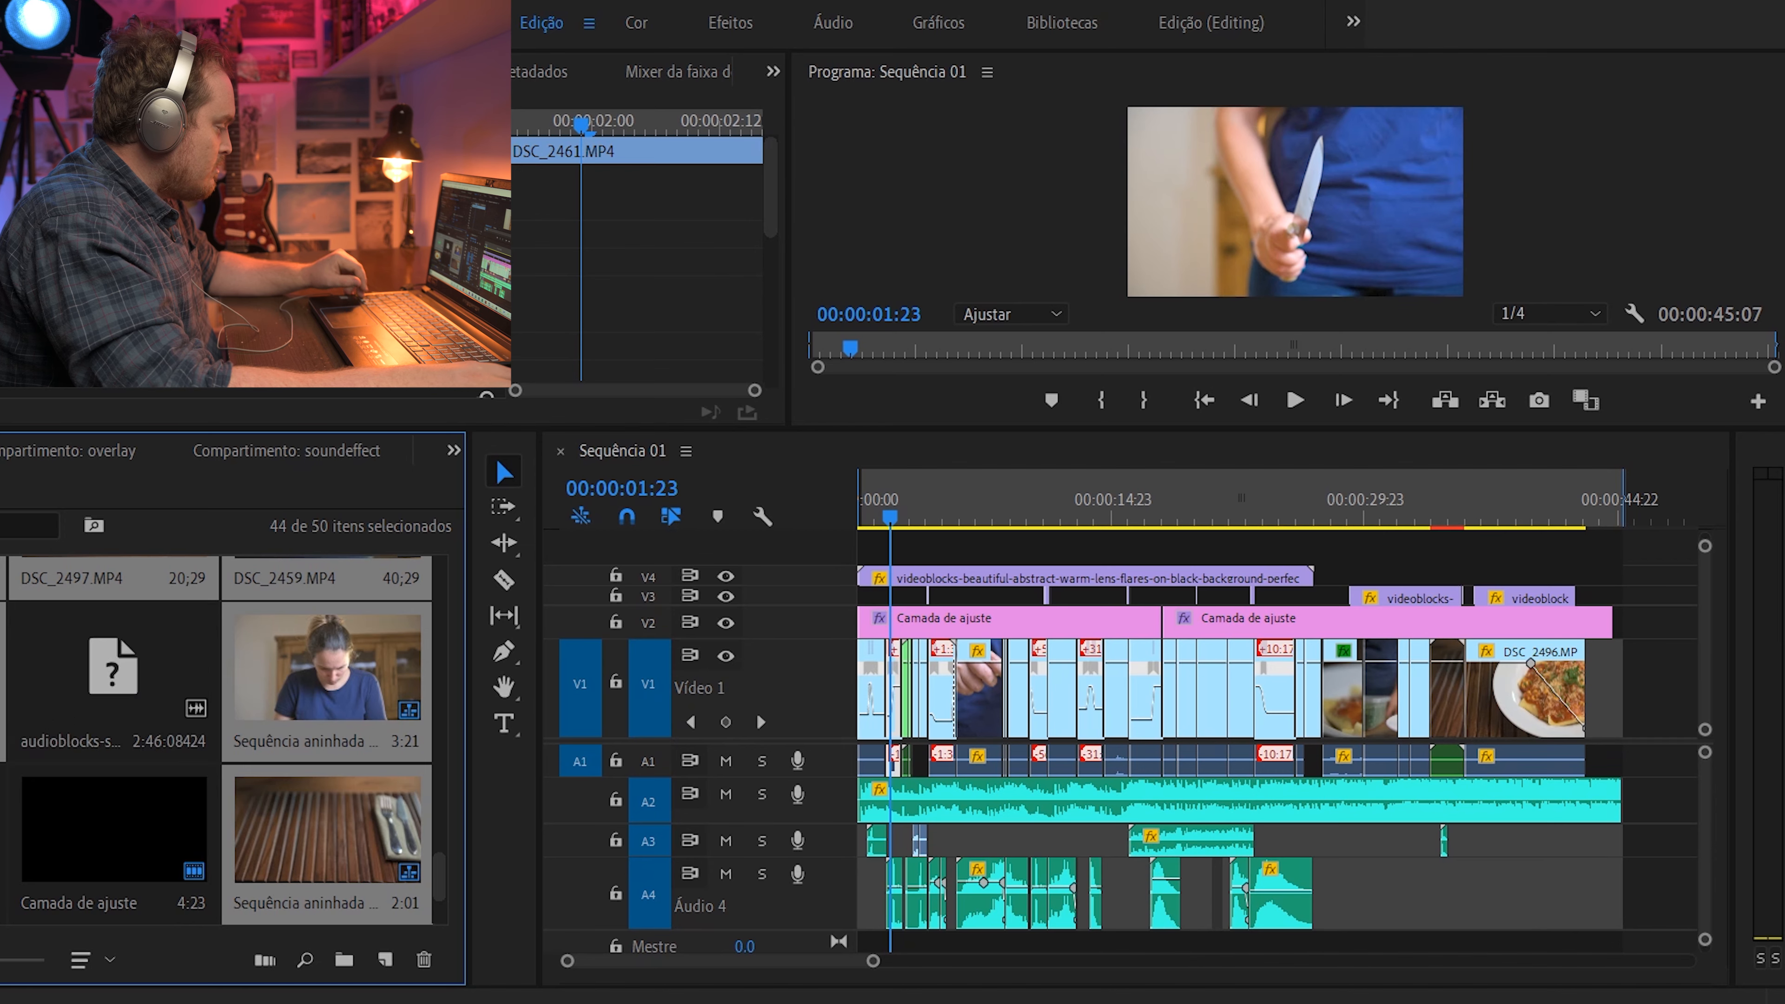
pyautogui.keyDown('ctrl'); pyautogui.click(2, 707); pyautogui.keyUp('ctrl')
pyautogui.scroll(7, 3, 709)
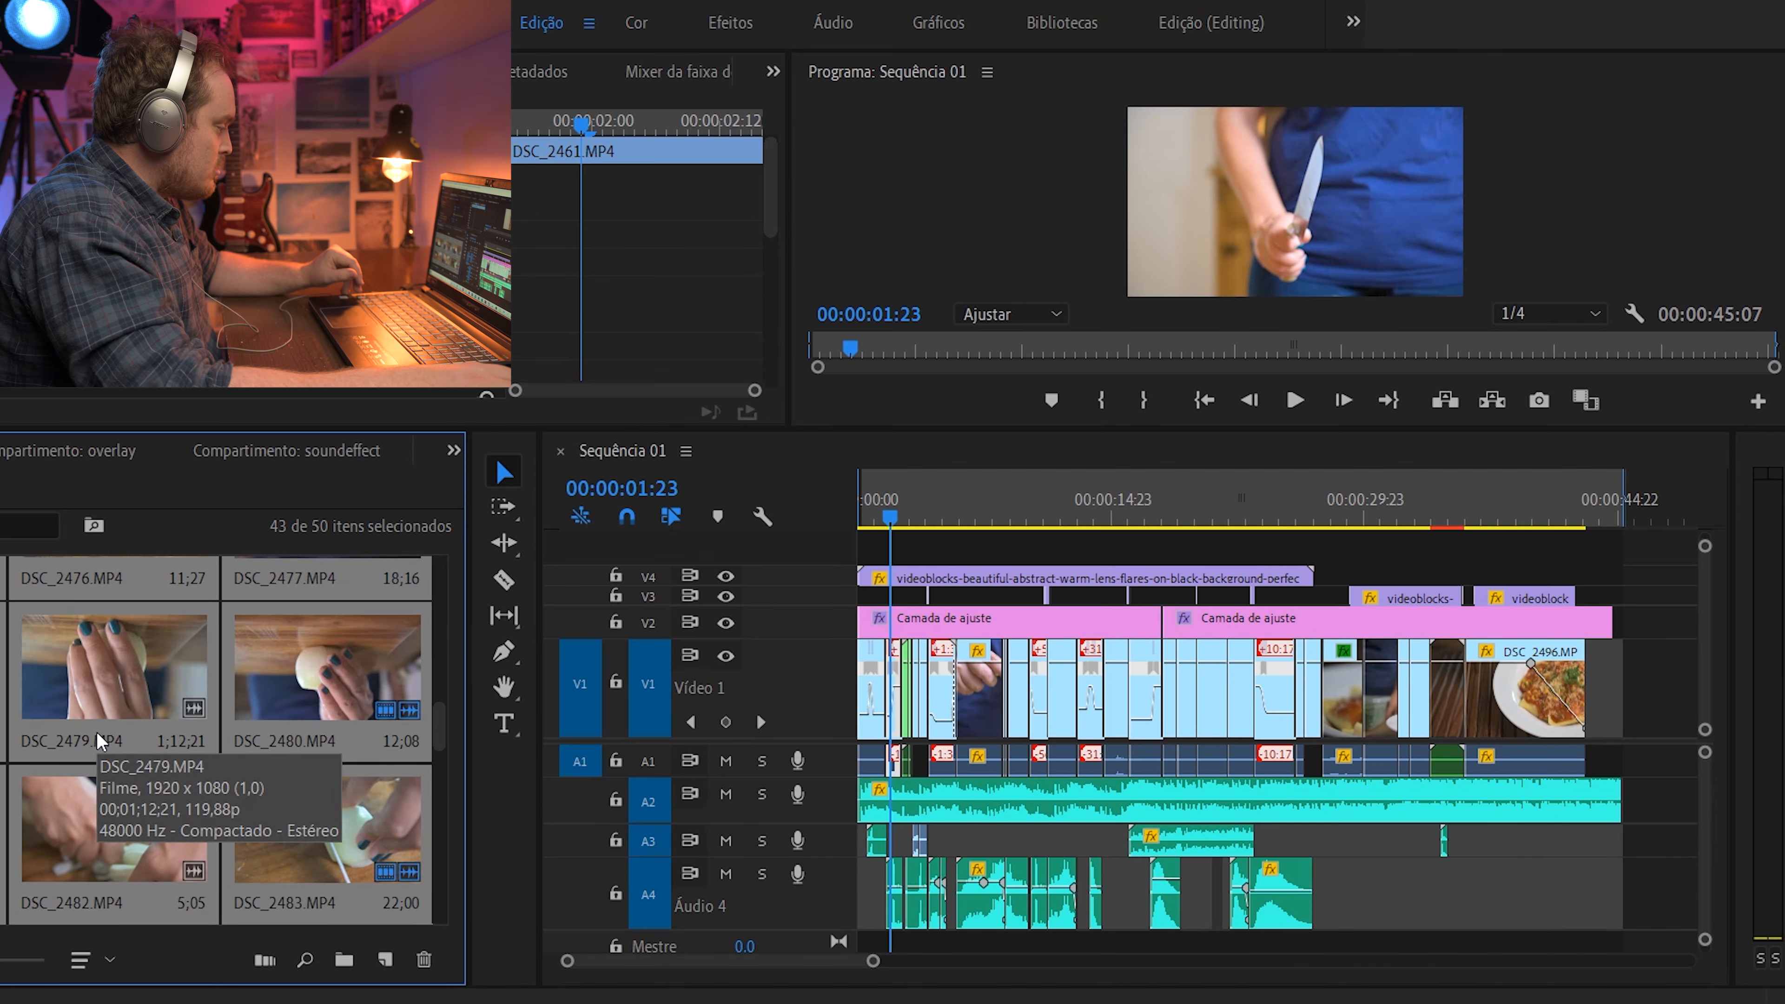
pyautogui.scroll(5, 100, 733)
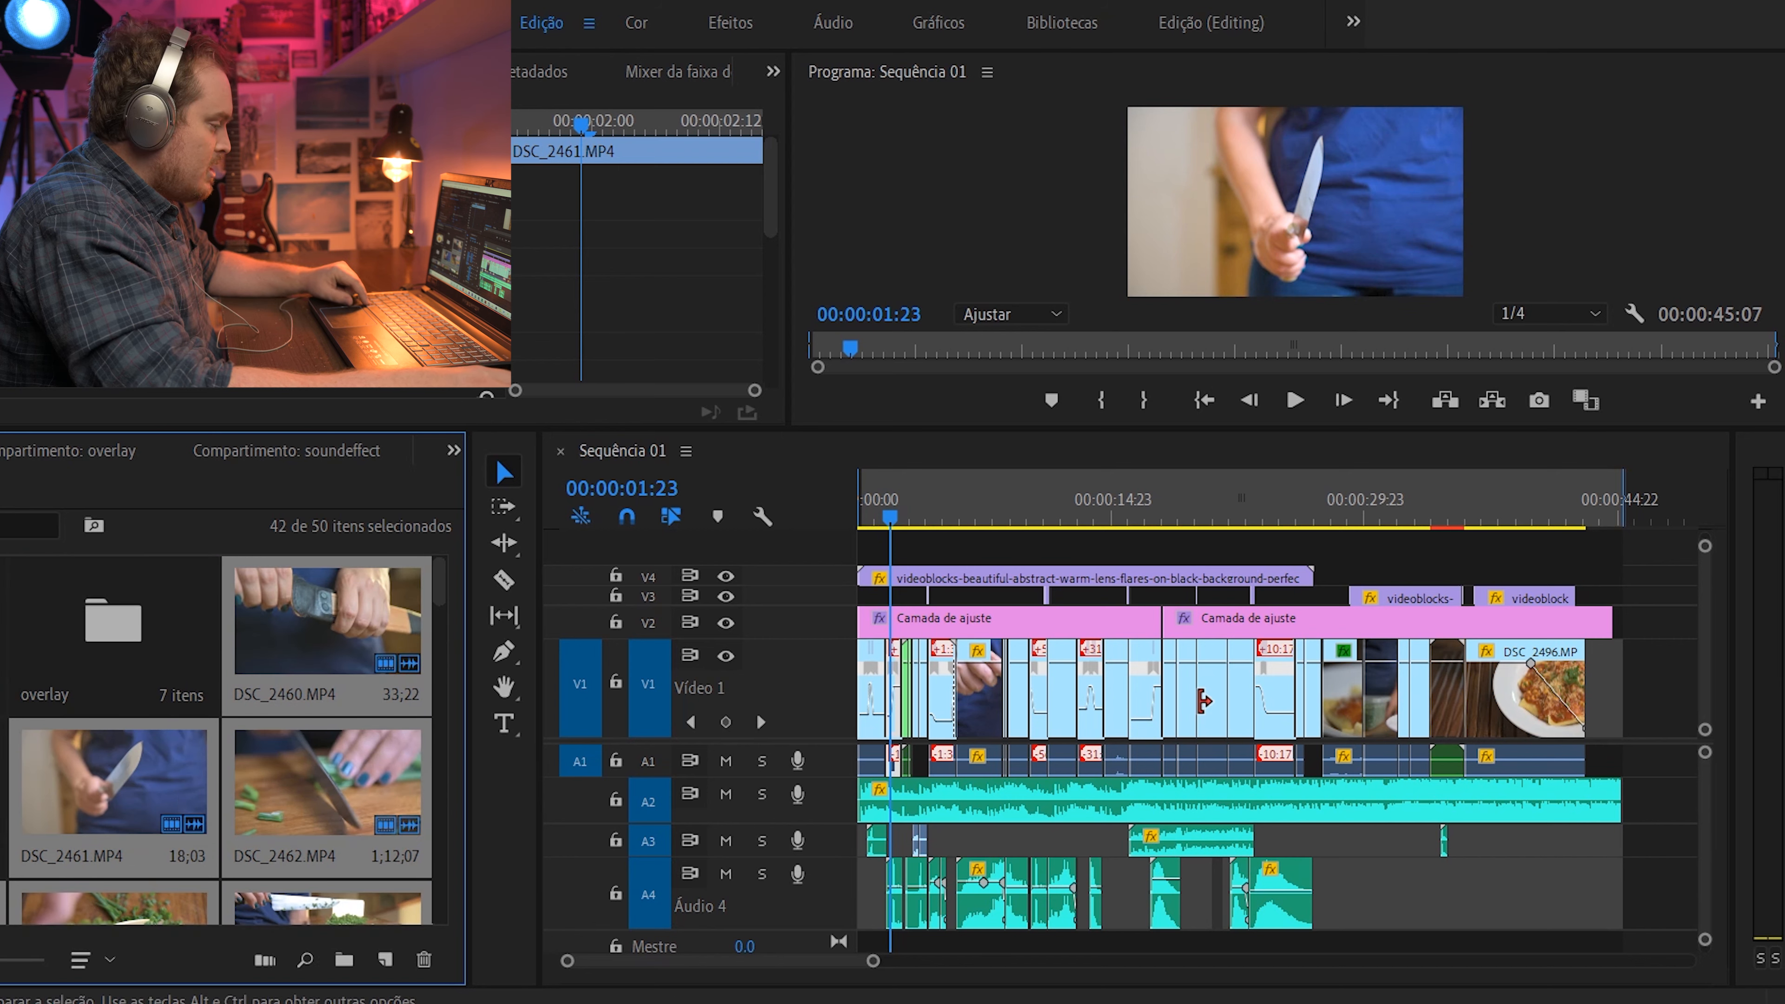
pyautogui.scroll(-5, 1204, 701)
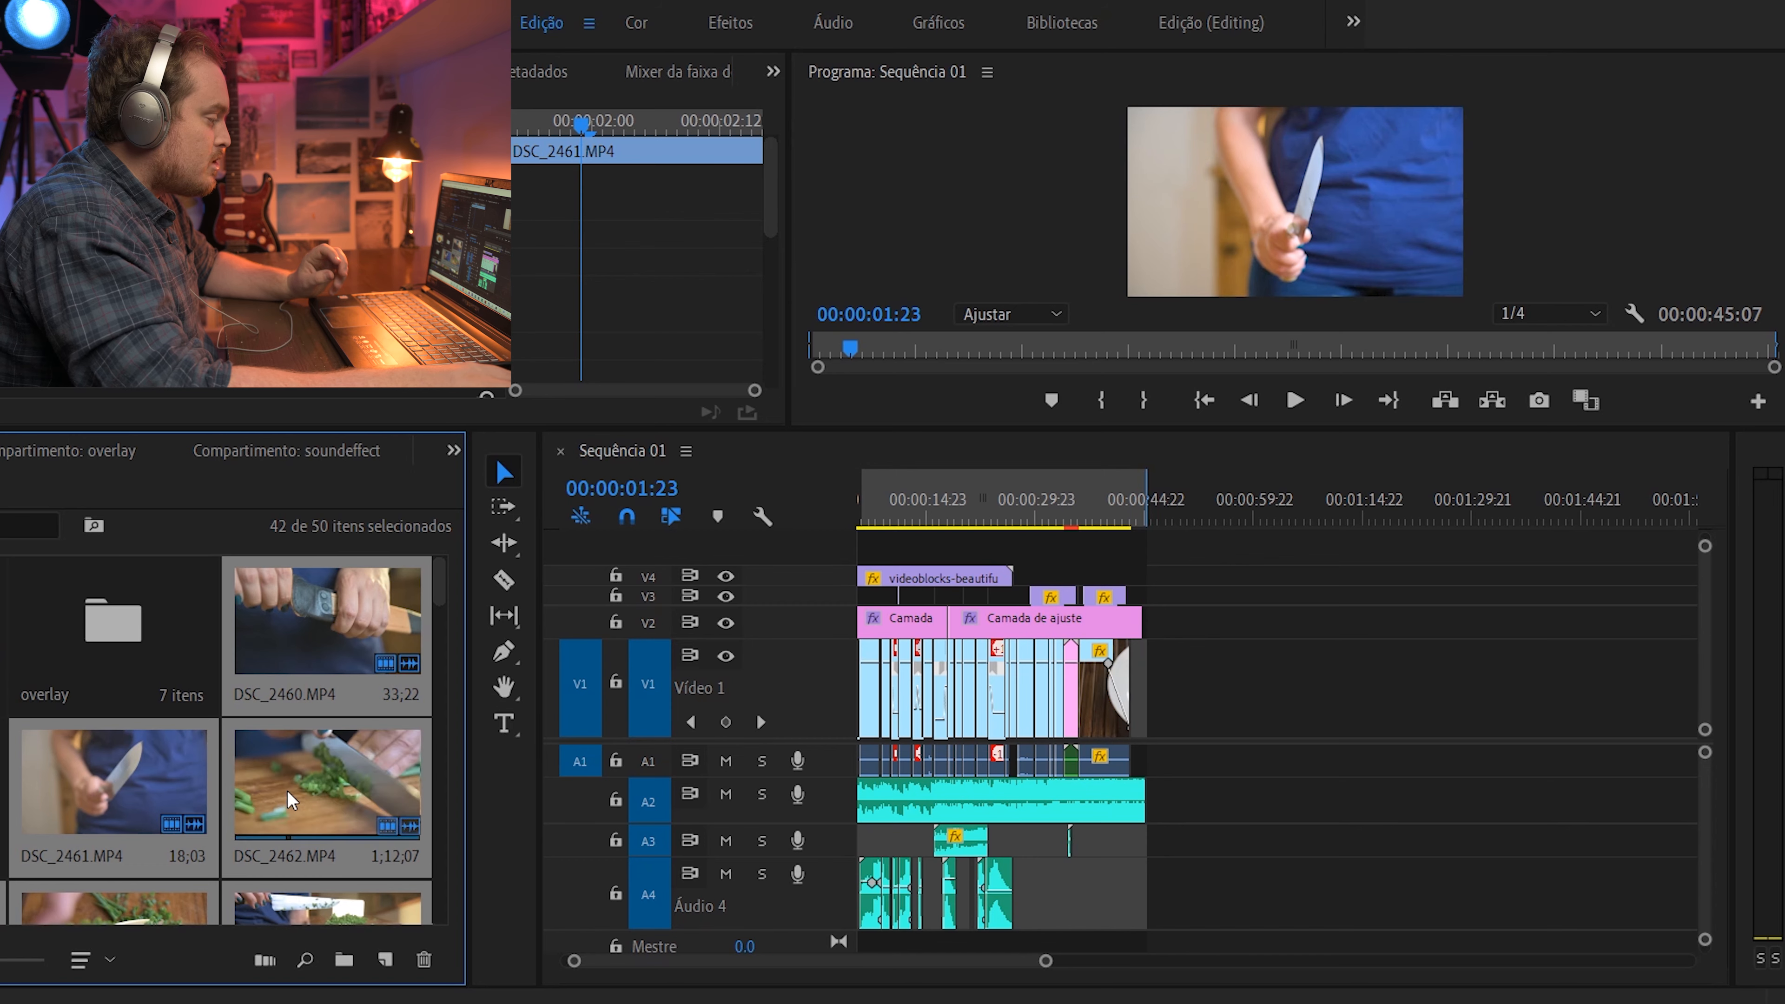
pyautogui.moveTo(328, 780); pyautogui.dragTo(1239, 762)
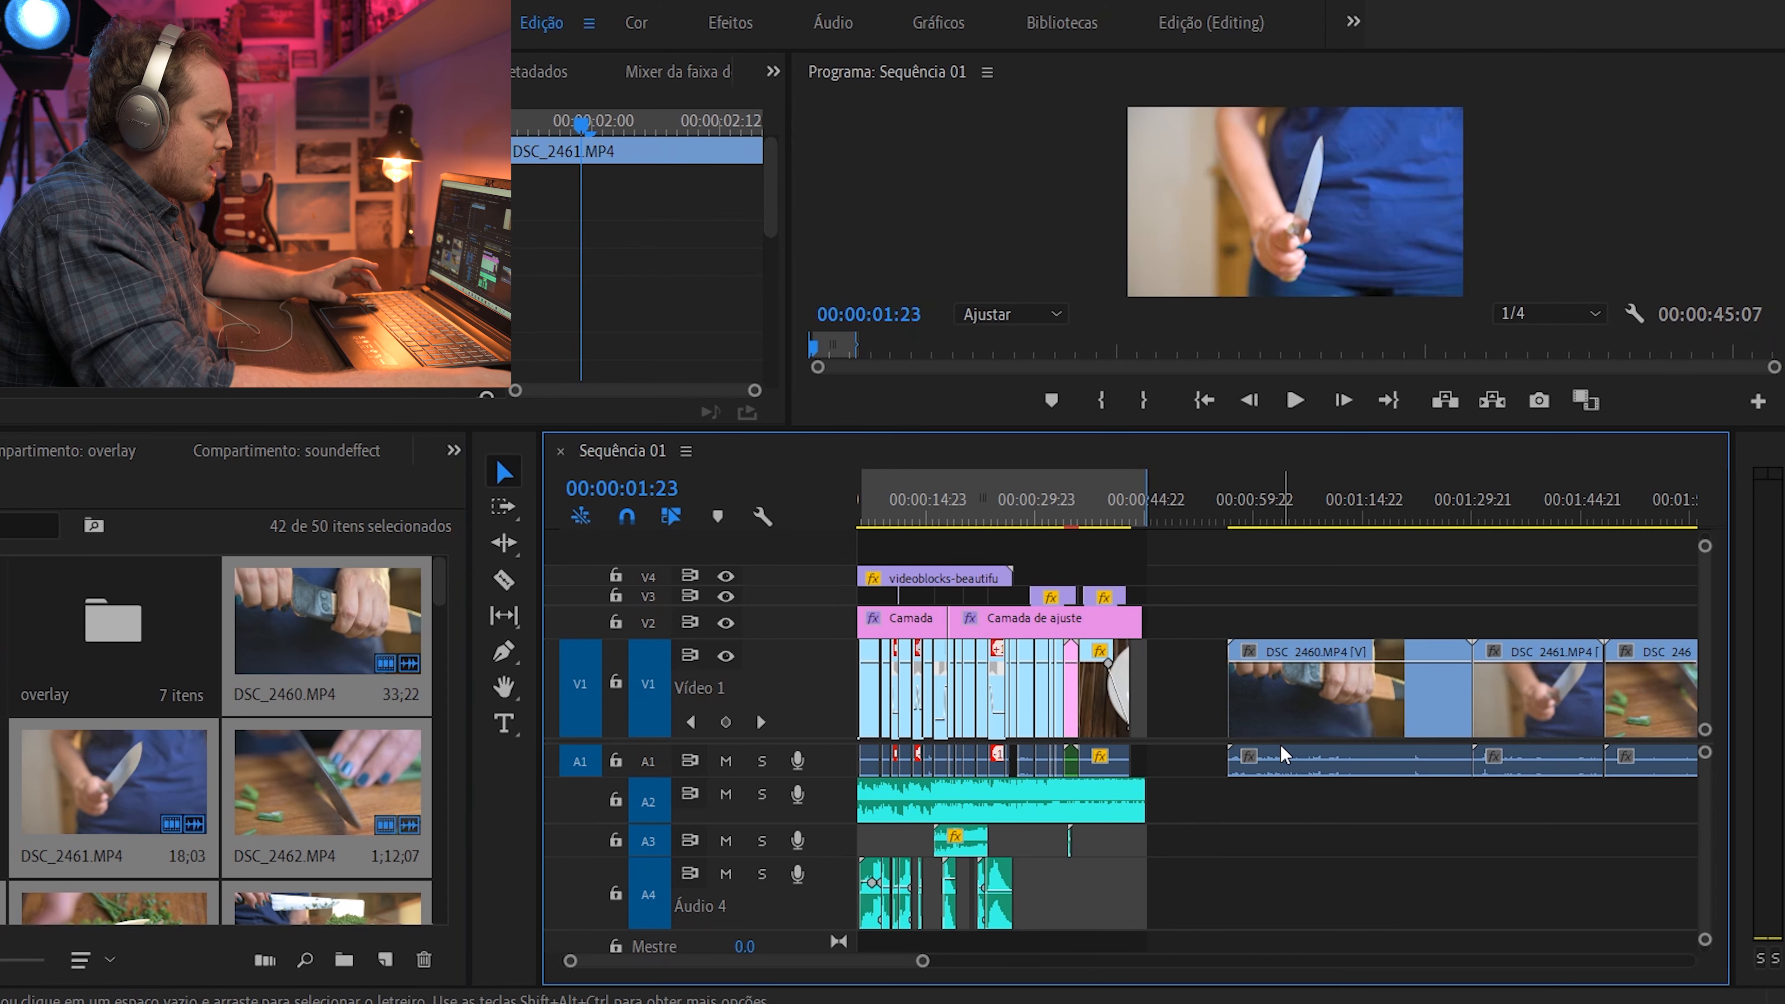
# Compare the extent of the edited sequence with the added raw footage, checking the end of each on the timeline
pyautogui.press('-')
pyautogui.press('-')
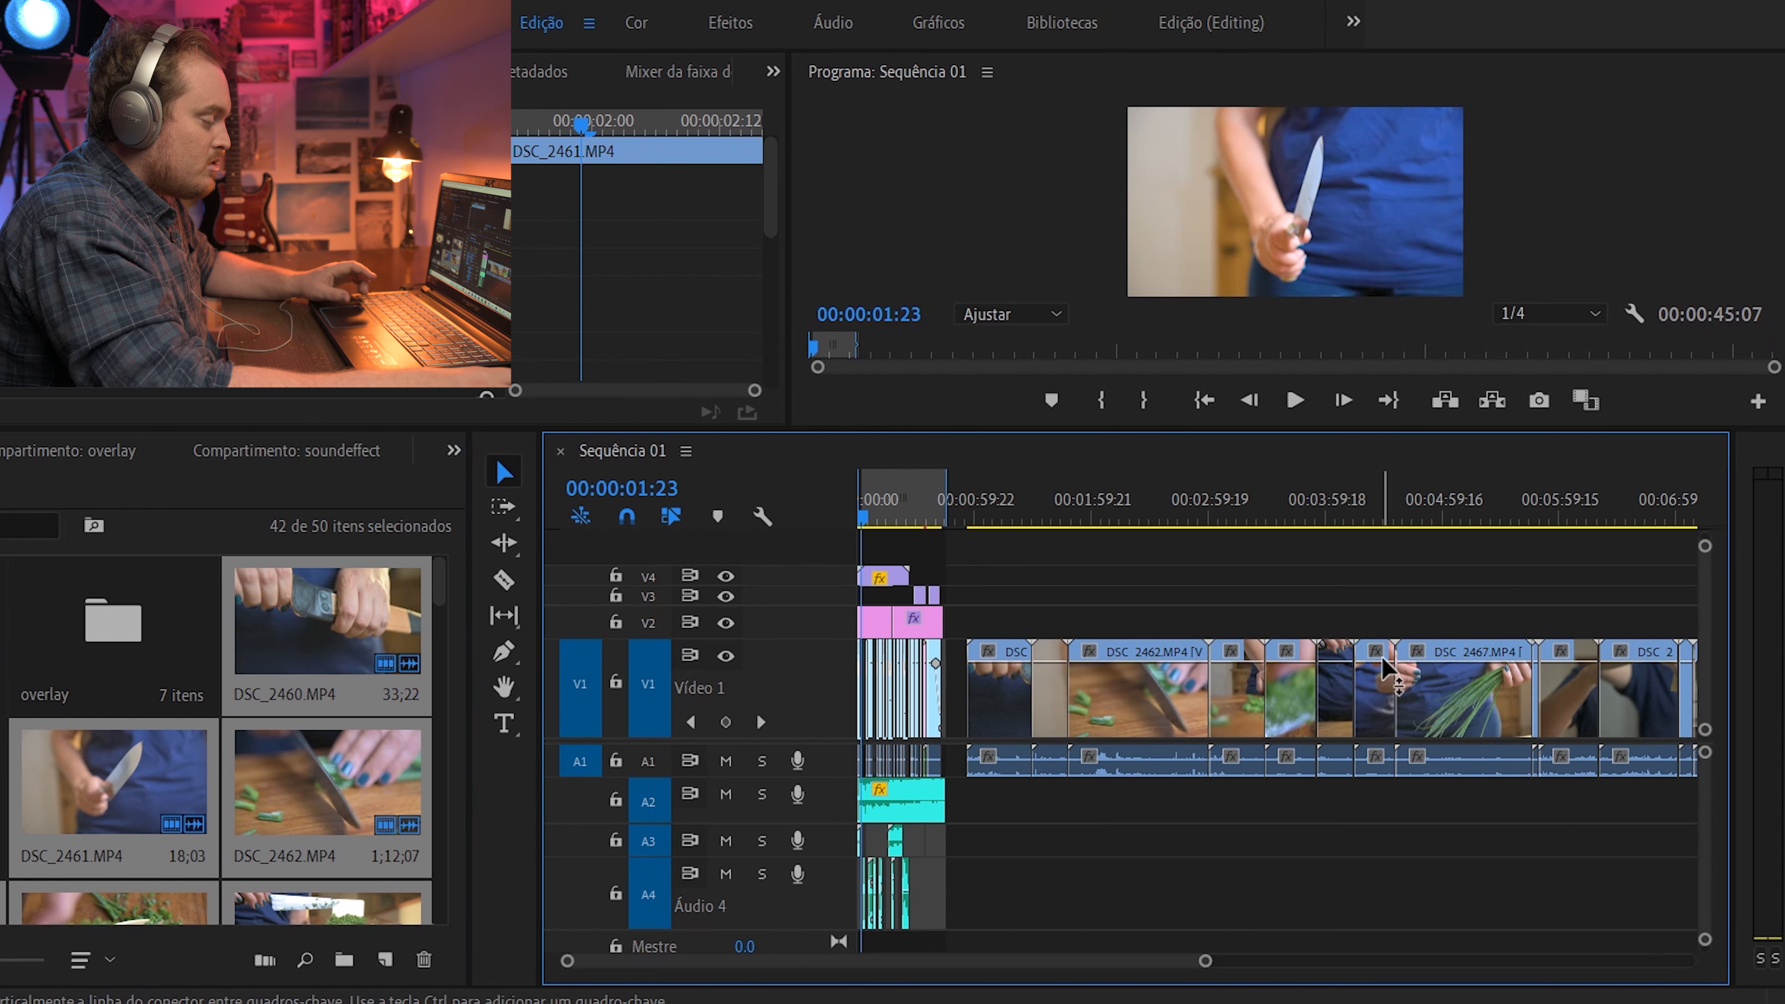
pyautogui.scroll(-3, 1394, 659)
pyautogui.press('-')
pyautogui.press('-')
pyautogui.press('-')
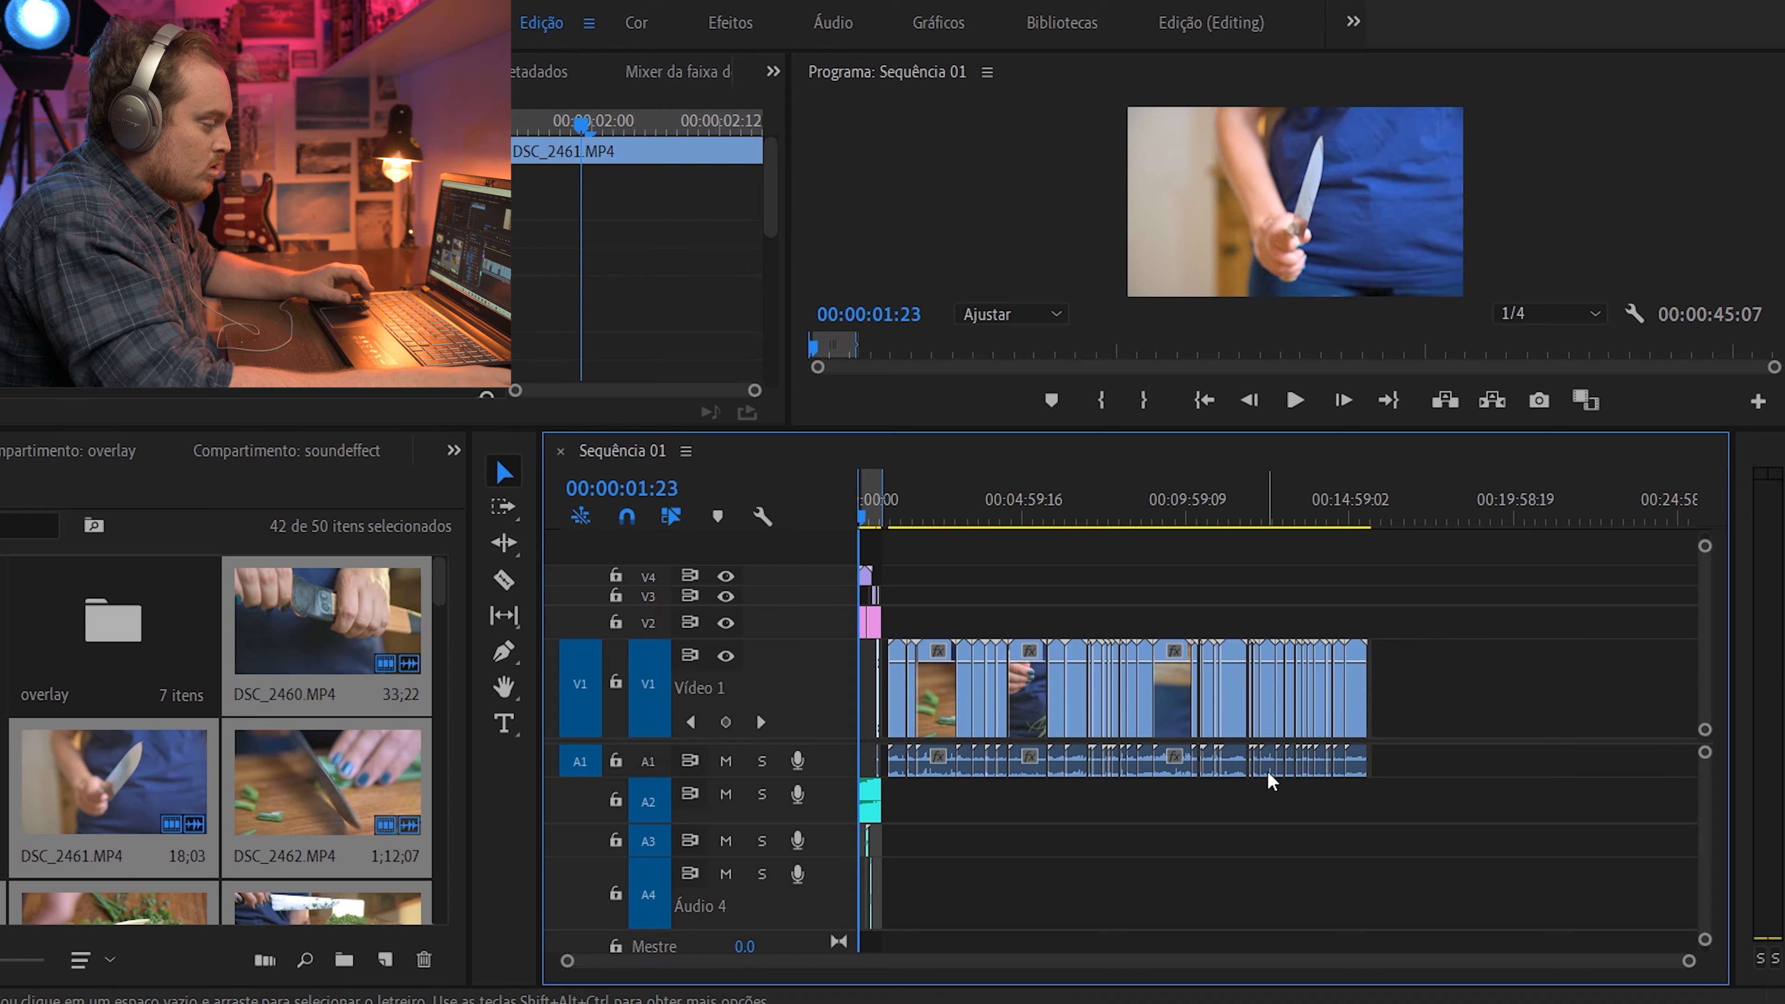
pyautogui.press('=')
pyautogui.press('=')
pyautogui.press('=')
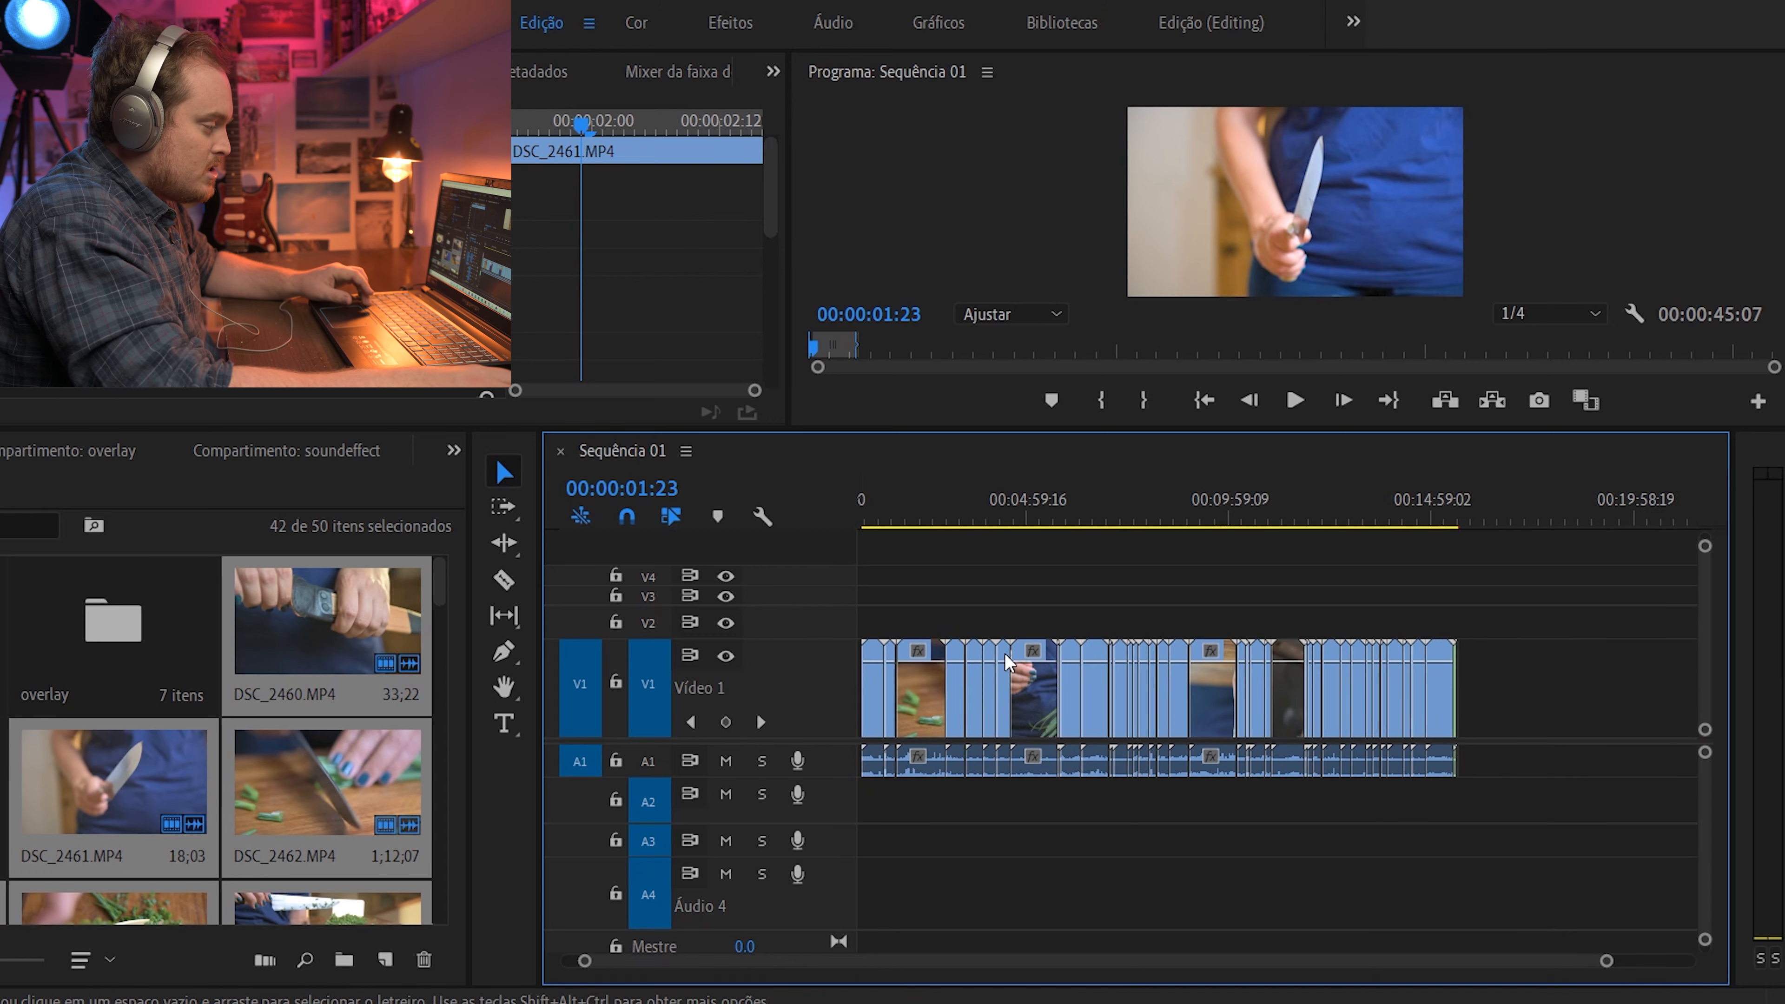
pyautogui.press('=')
pyautogui.press('=')
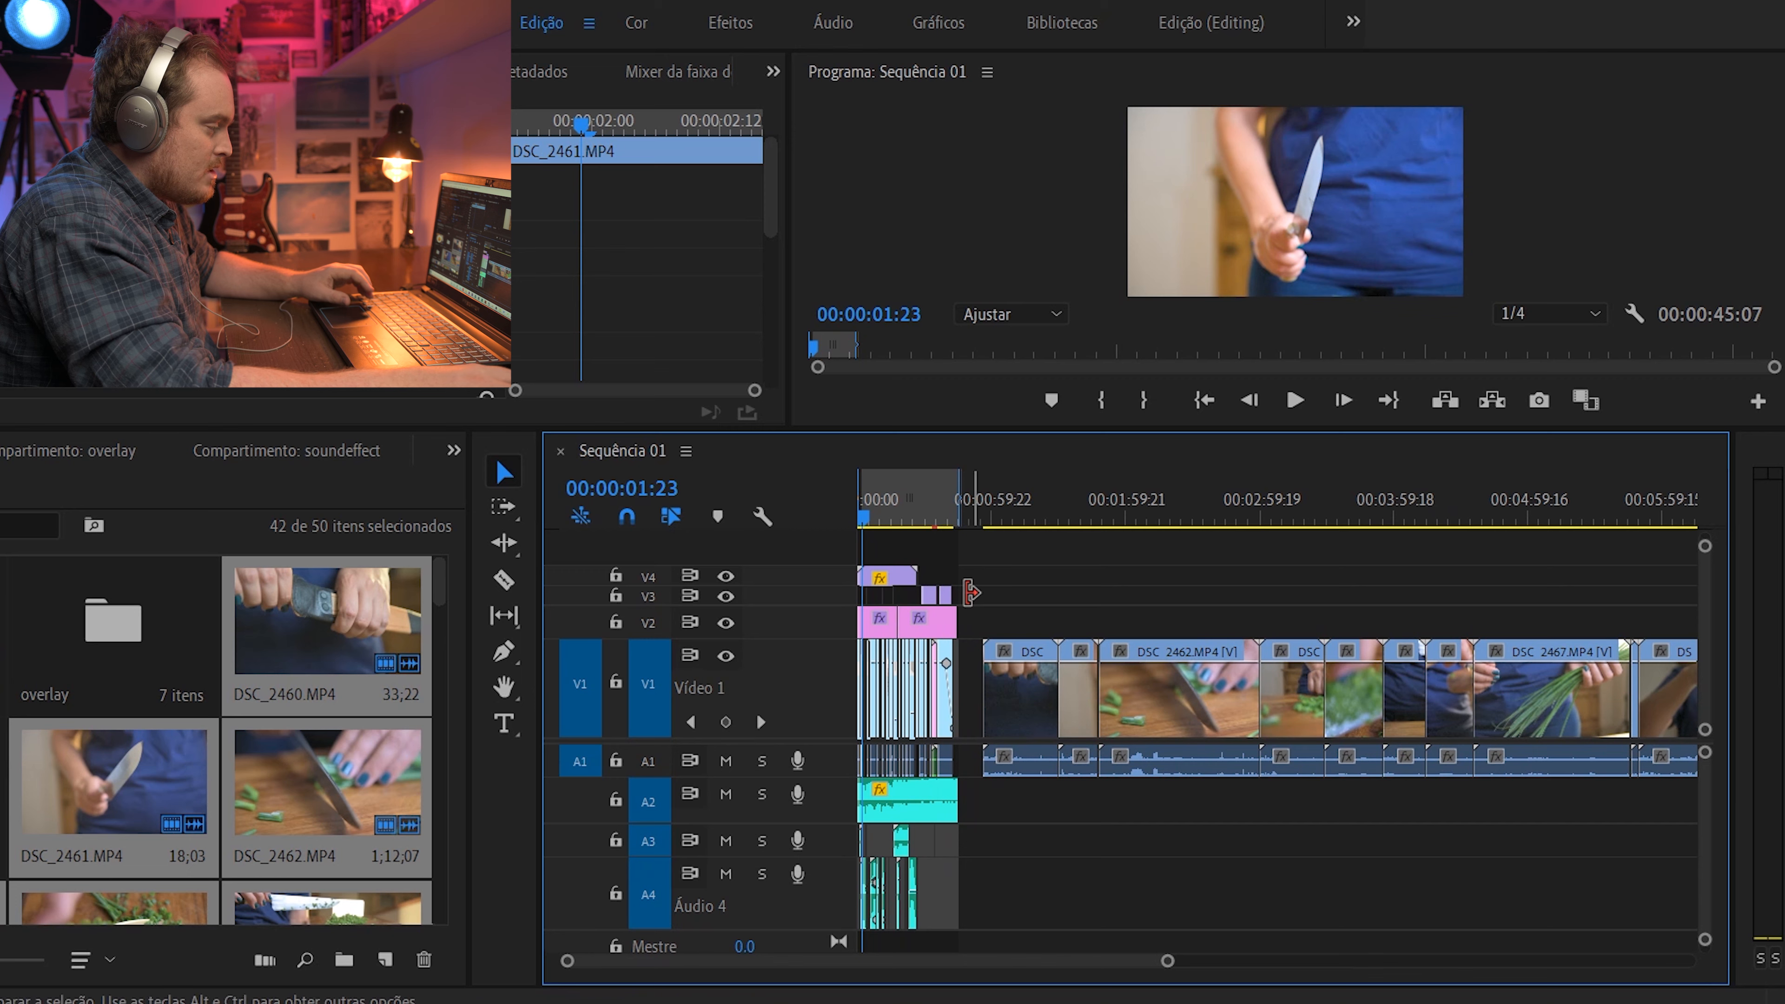
pyautogui.moveTo(946, 521); pyautogui.dragTo(954, 521)
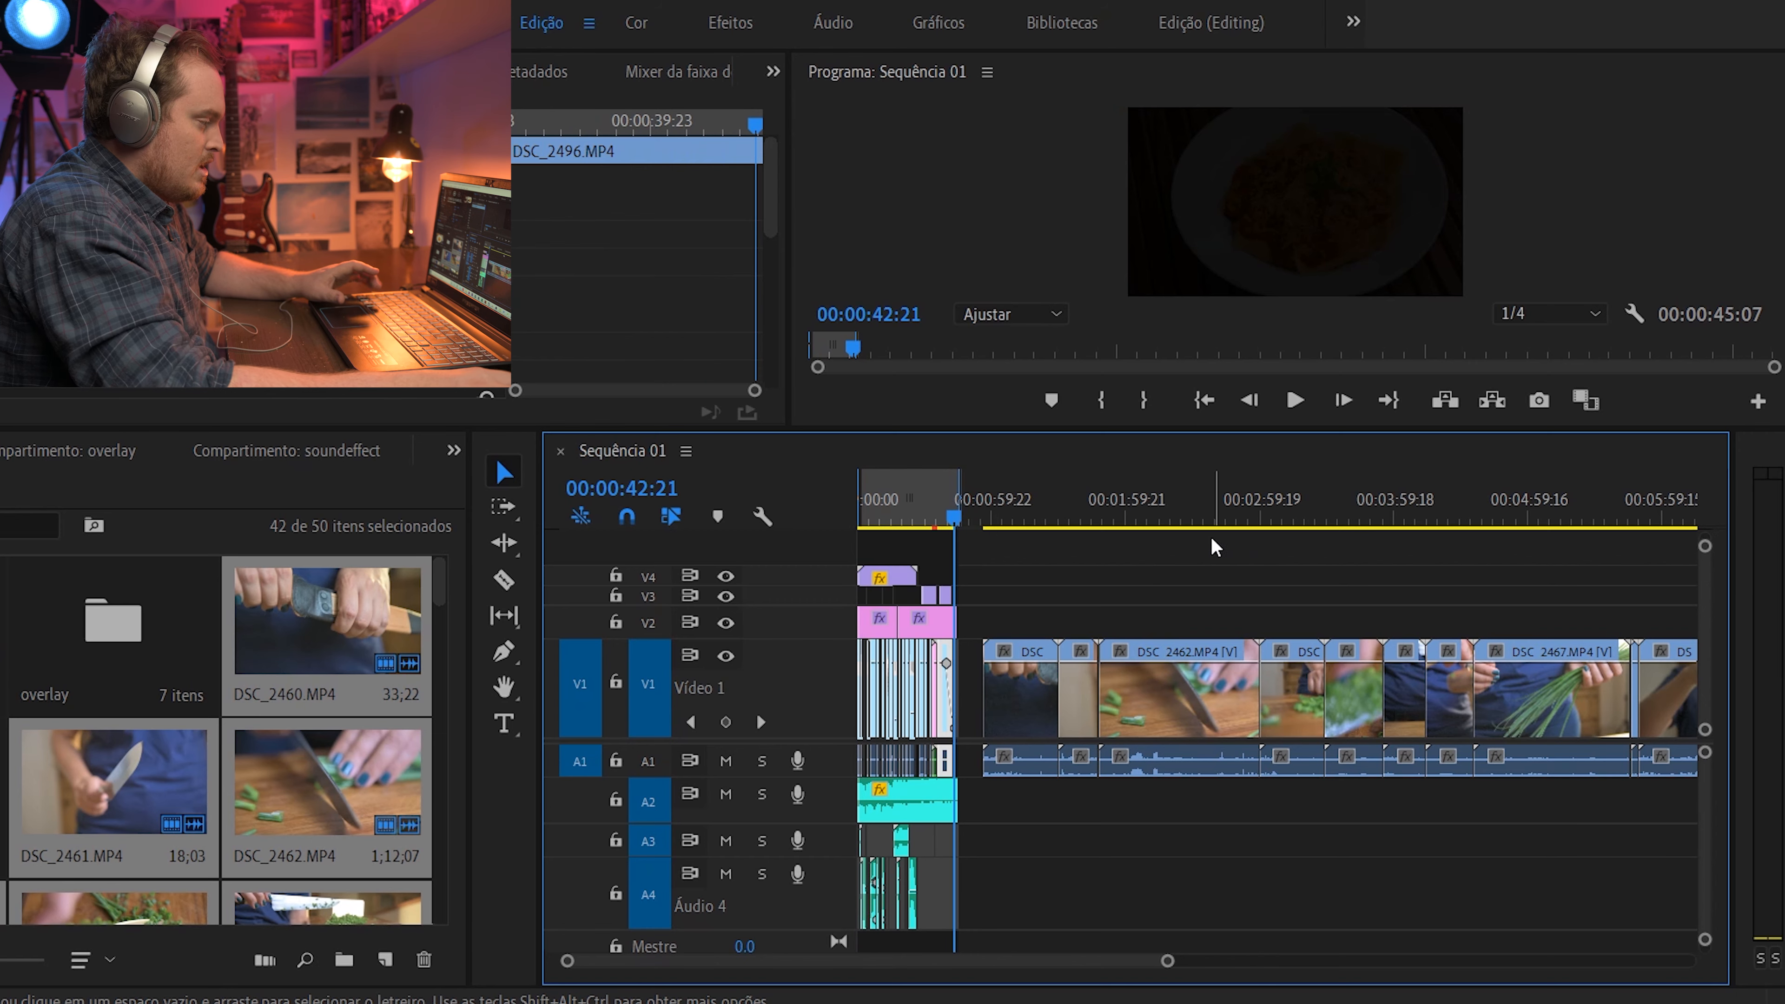
pyautogui.scroll(-5, 1150, 647)
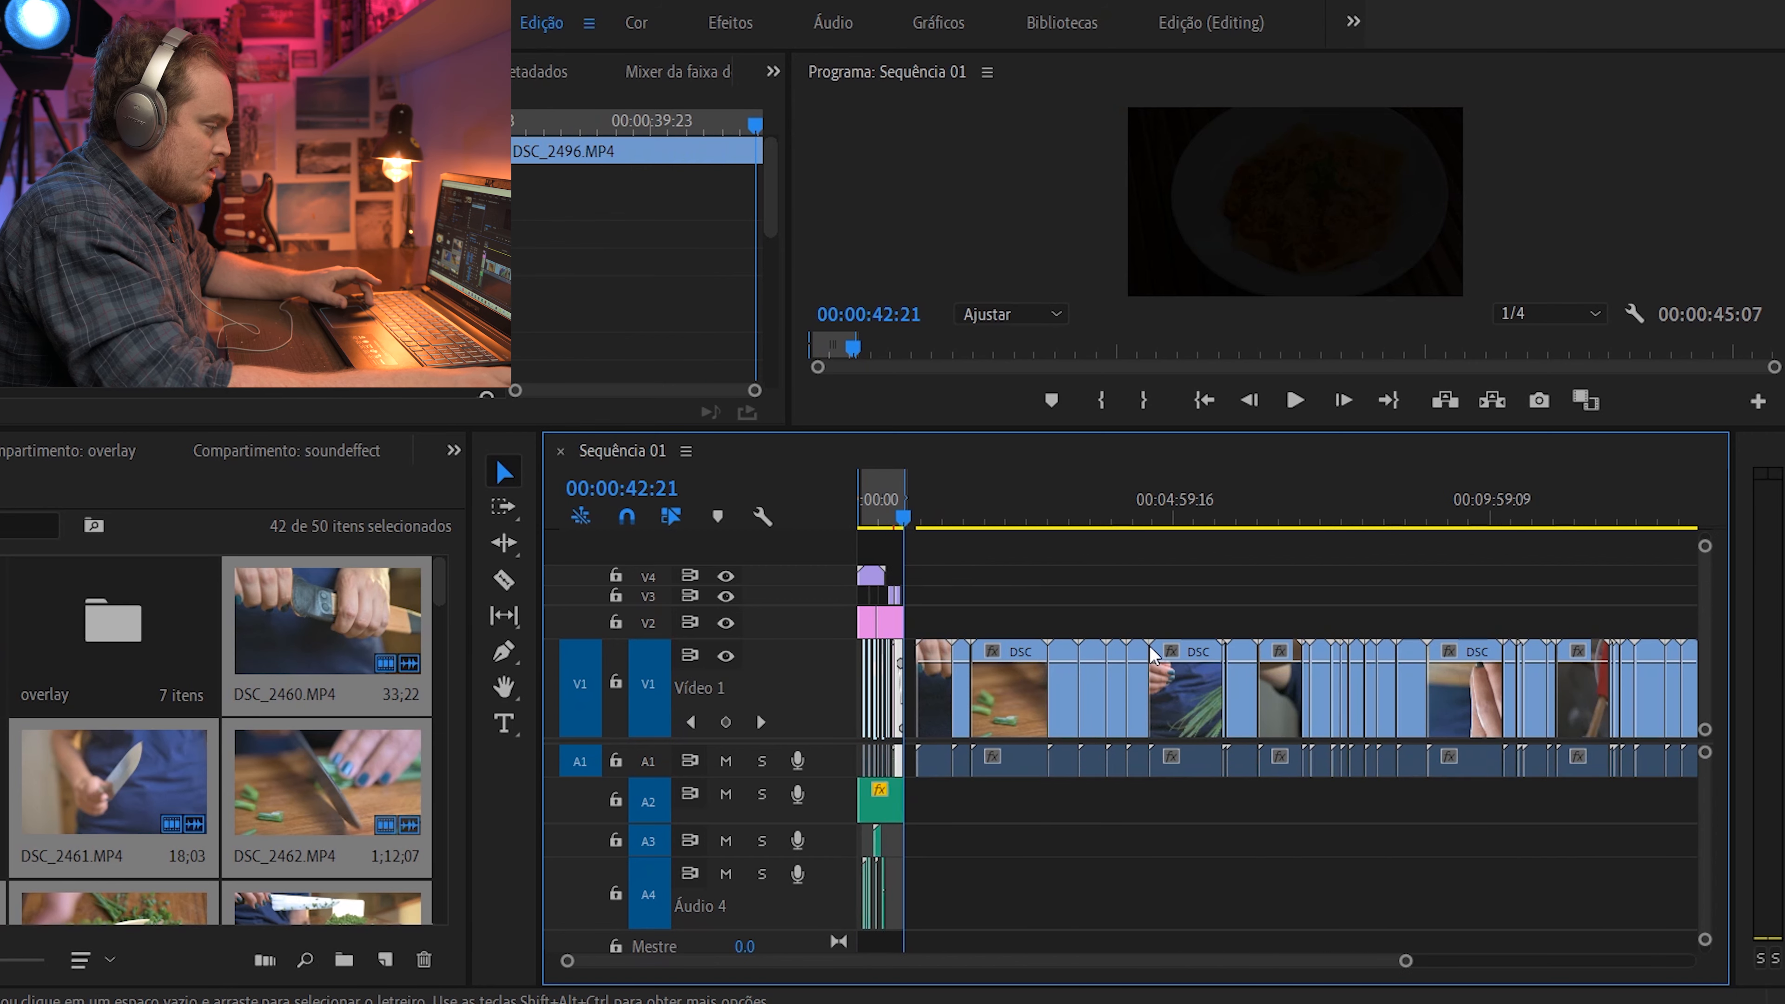
pyautogui.moveTo(1411, 512); pyautogui.dragTo(1423, 510)
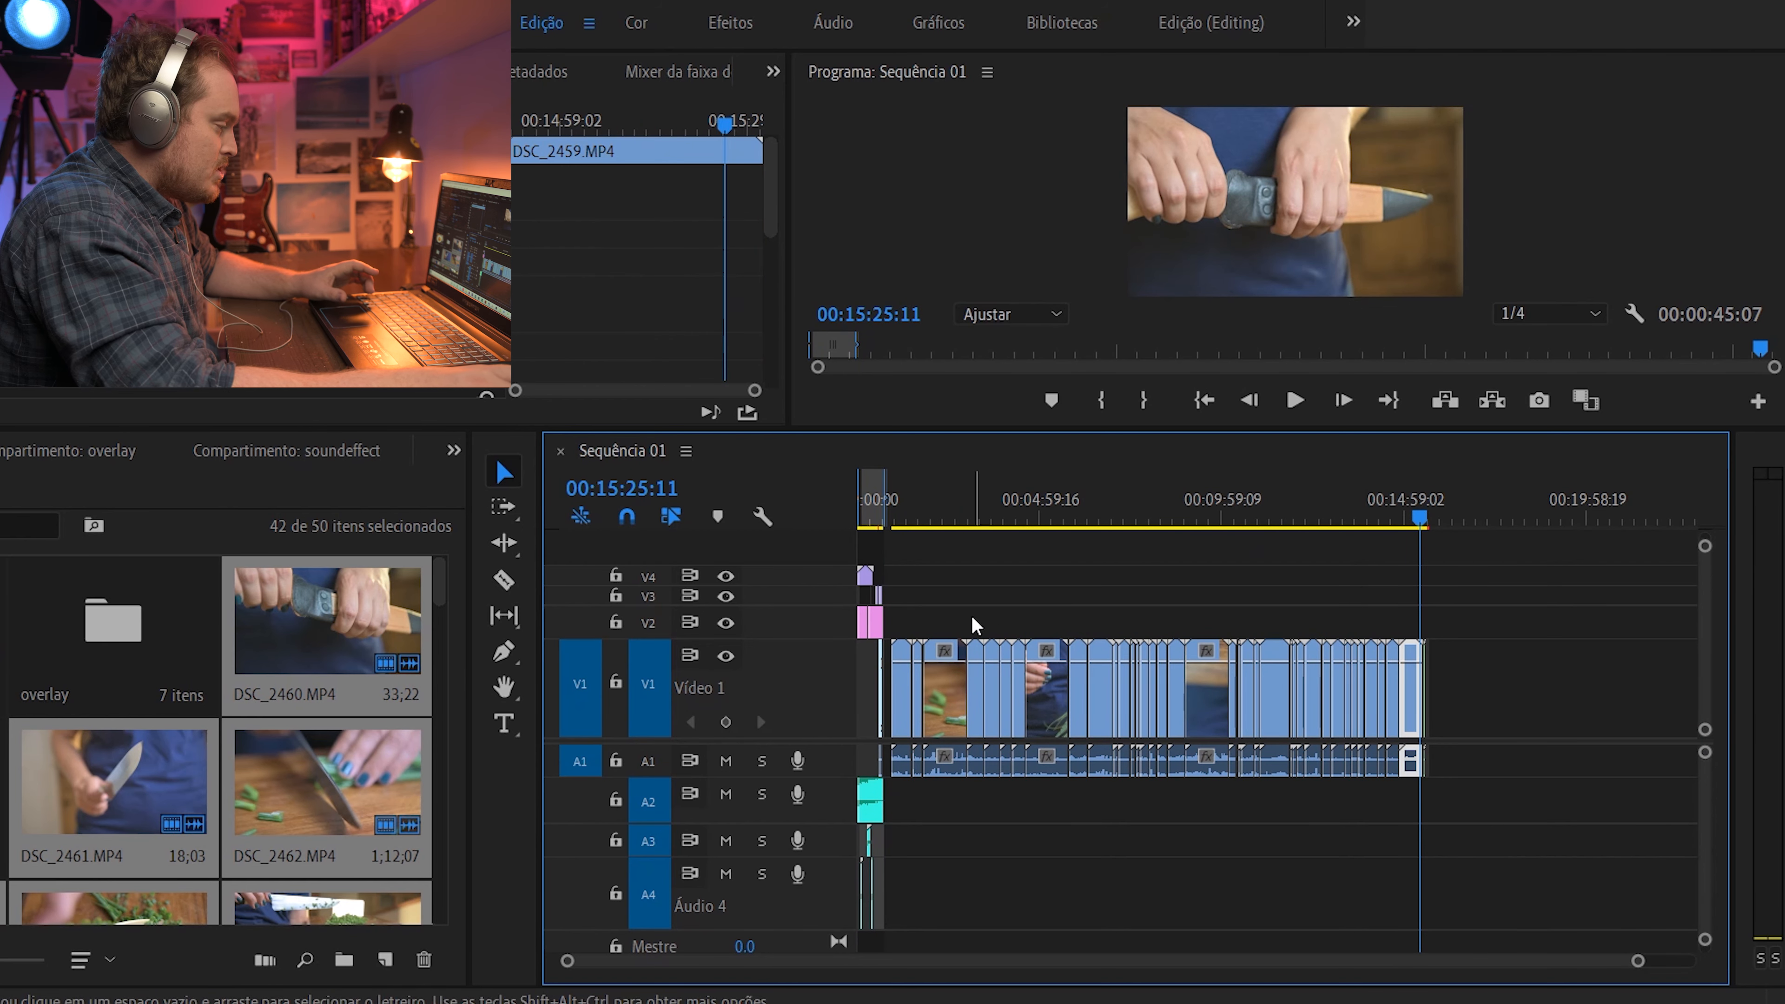
# Play the first raw clip, DSC_2460.MP4, from near its start and enlarge the Program monitor
pyautogui.scroll(5, 930, 602)
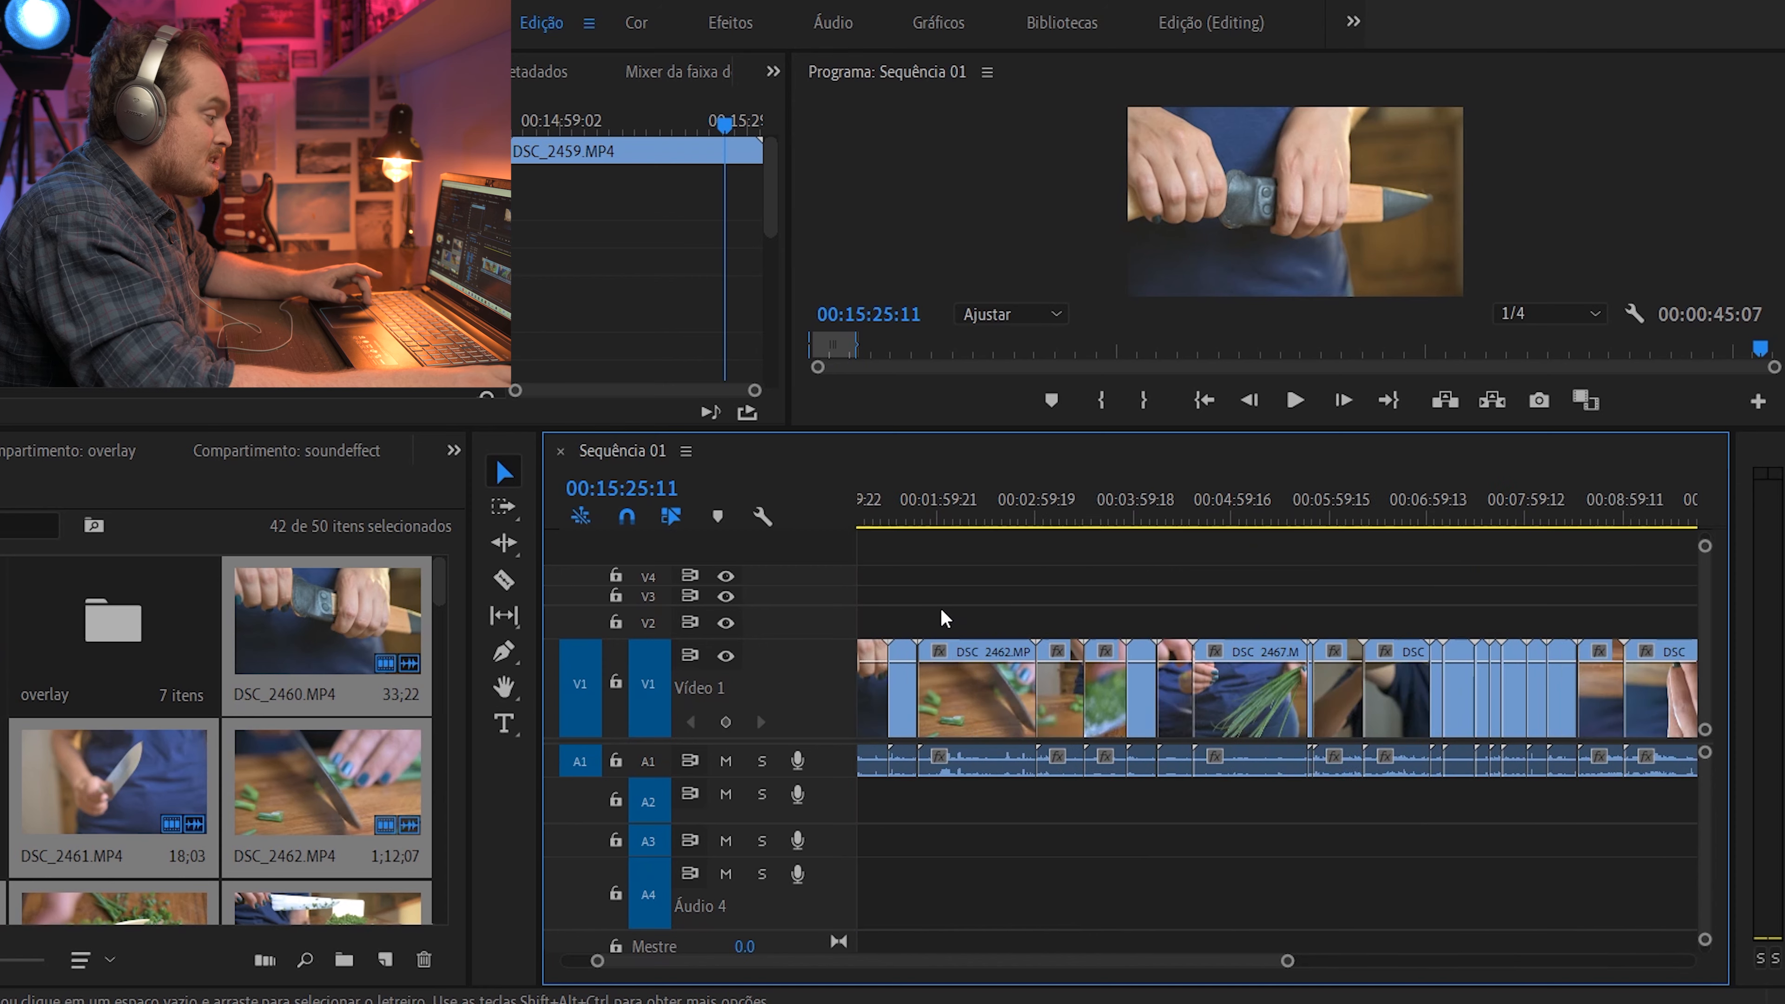
pyautogui.scroll(6, 945, 636)
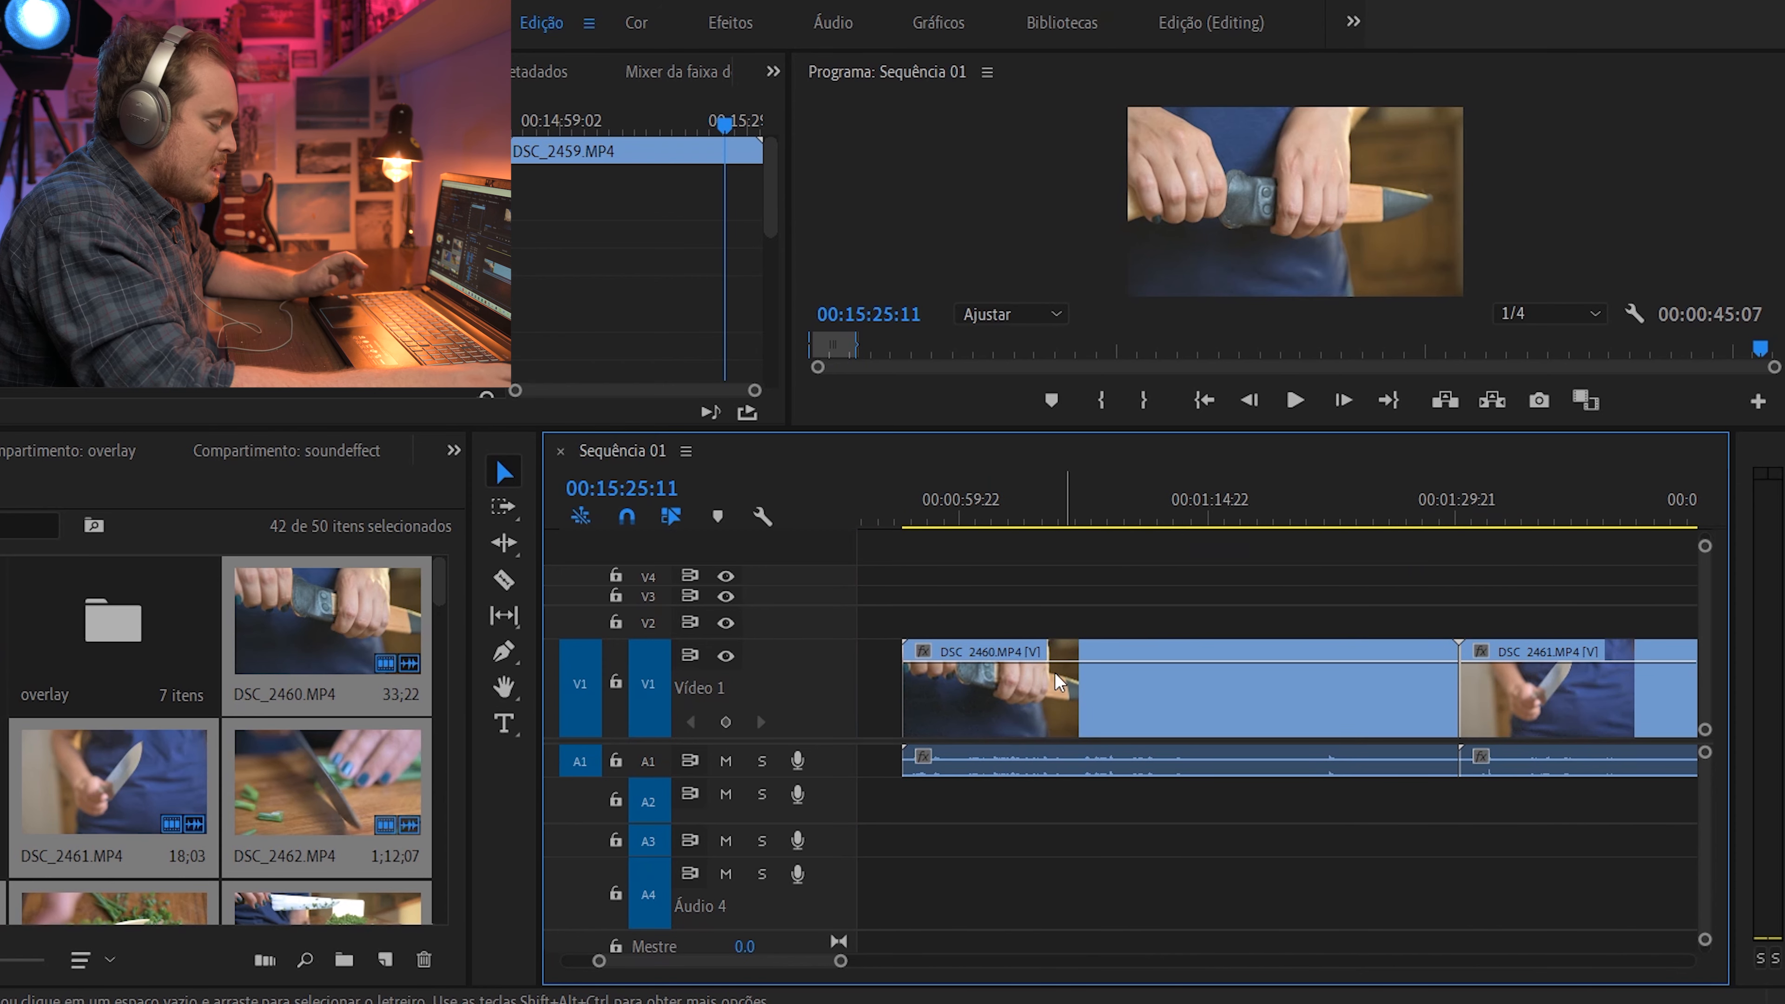
pyautogui.click(915, 498)
pyautogui.press('space')
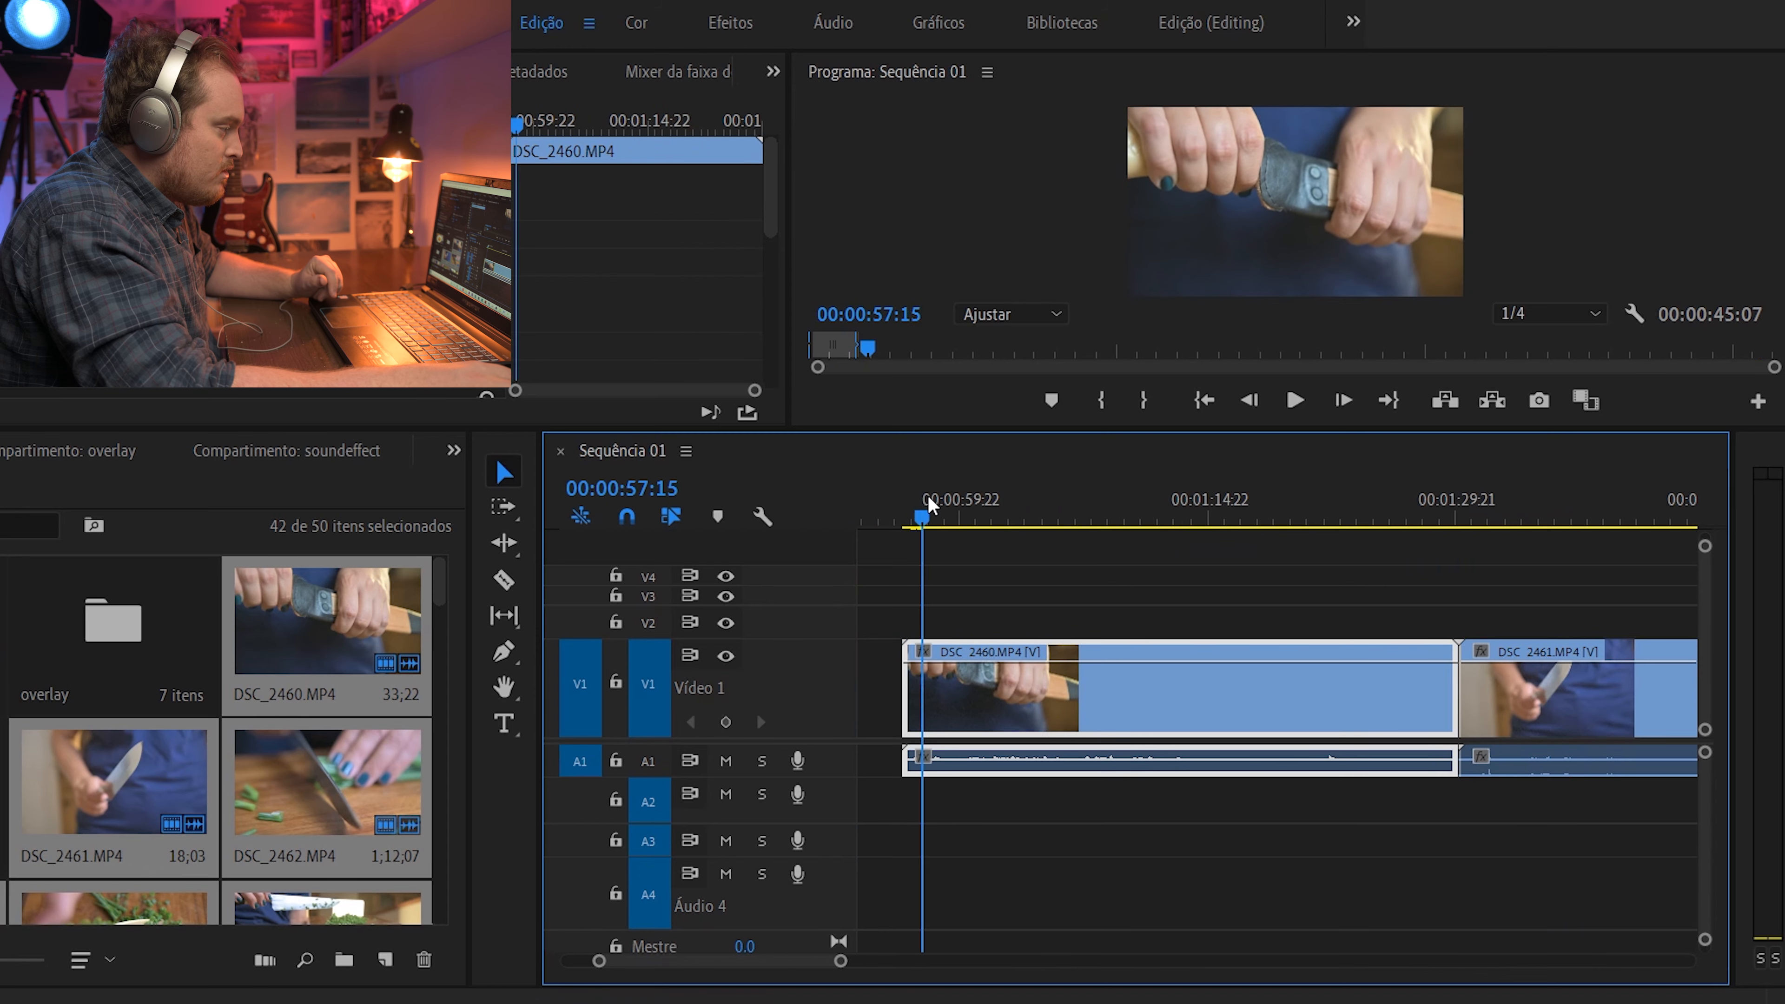
pyautogui.moveTo(1008, 429); pyautogui.dragTo(1007, 554)
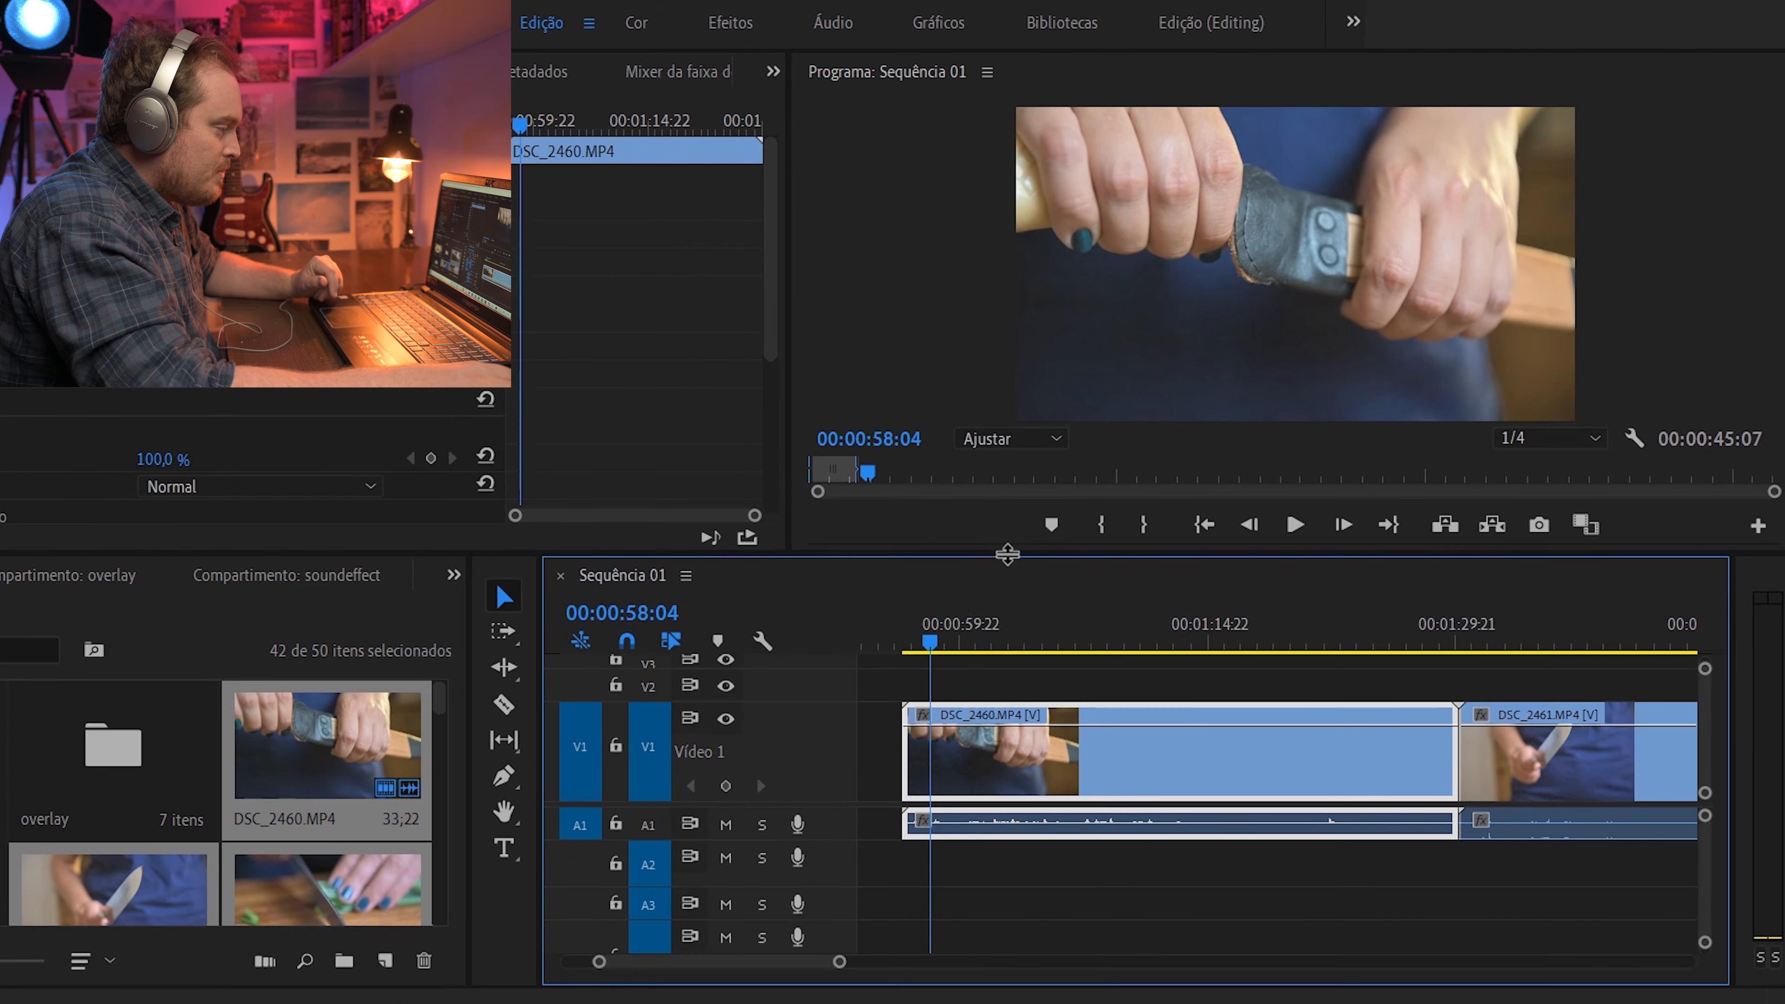
# Scrub through DSC_2460.MP4, cut it at 00:01:26:22 and delete the section before the cut
pyautogui.click(938, 634)
pyautogui.moveTo(939, 634); pyautogui.dragTo(1281, 592)
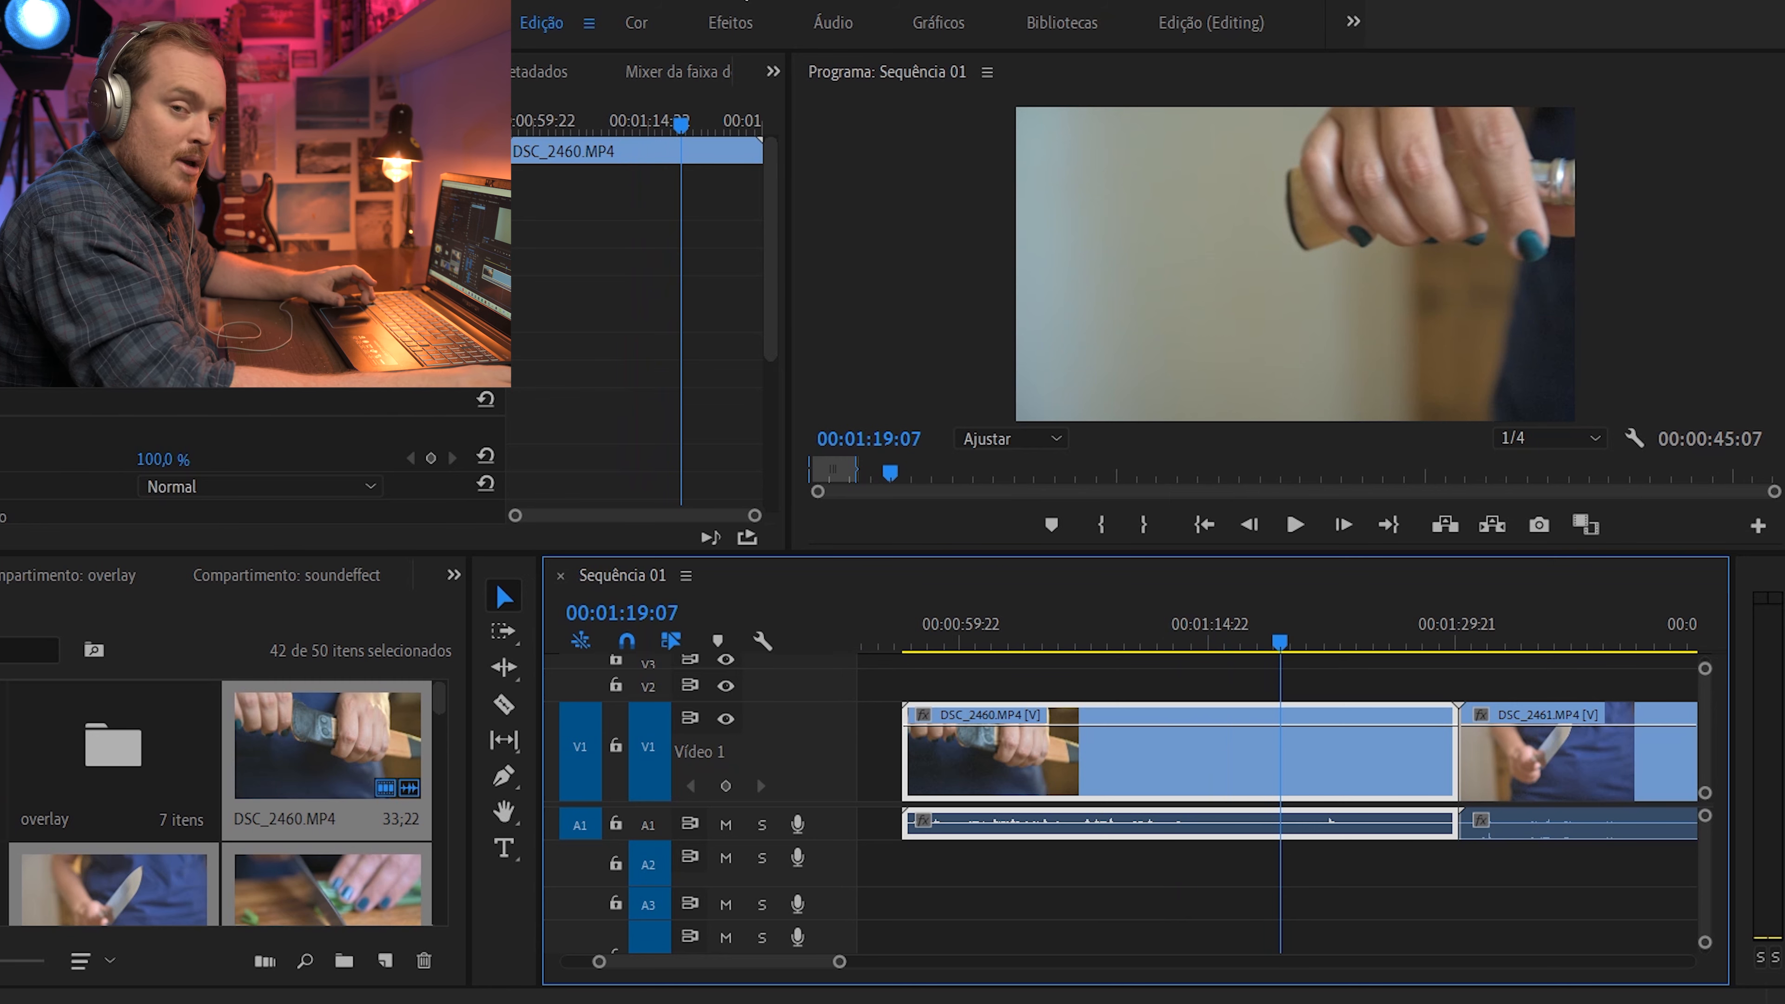
pyautogui.keyDown('alt'); pyautogui.scroll(2, 1384, 728); pyautogui.keyUp('alt')
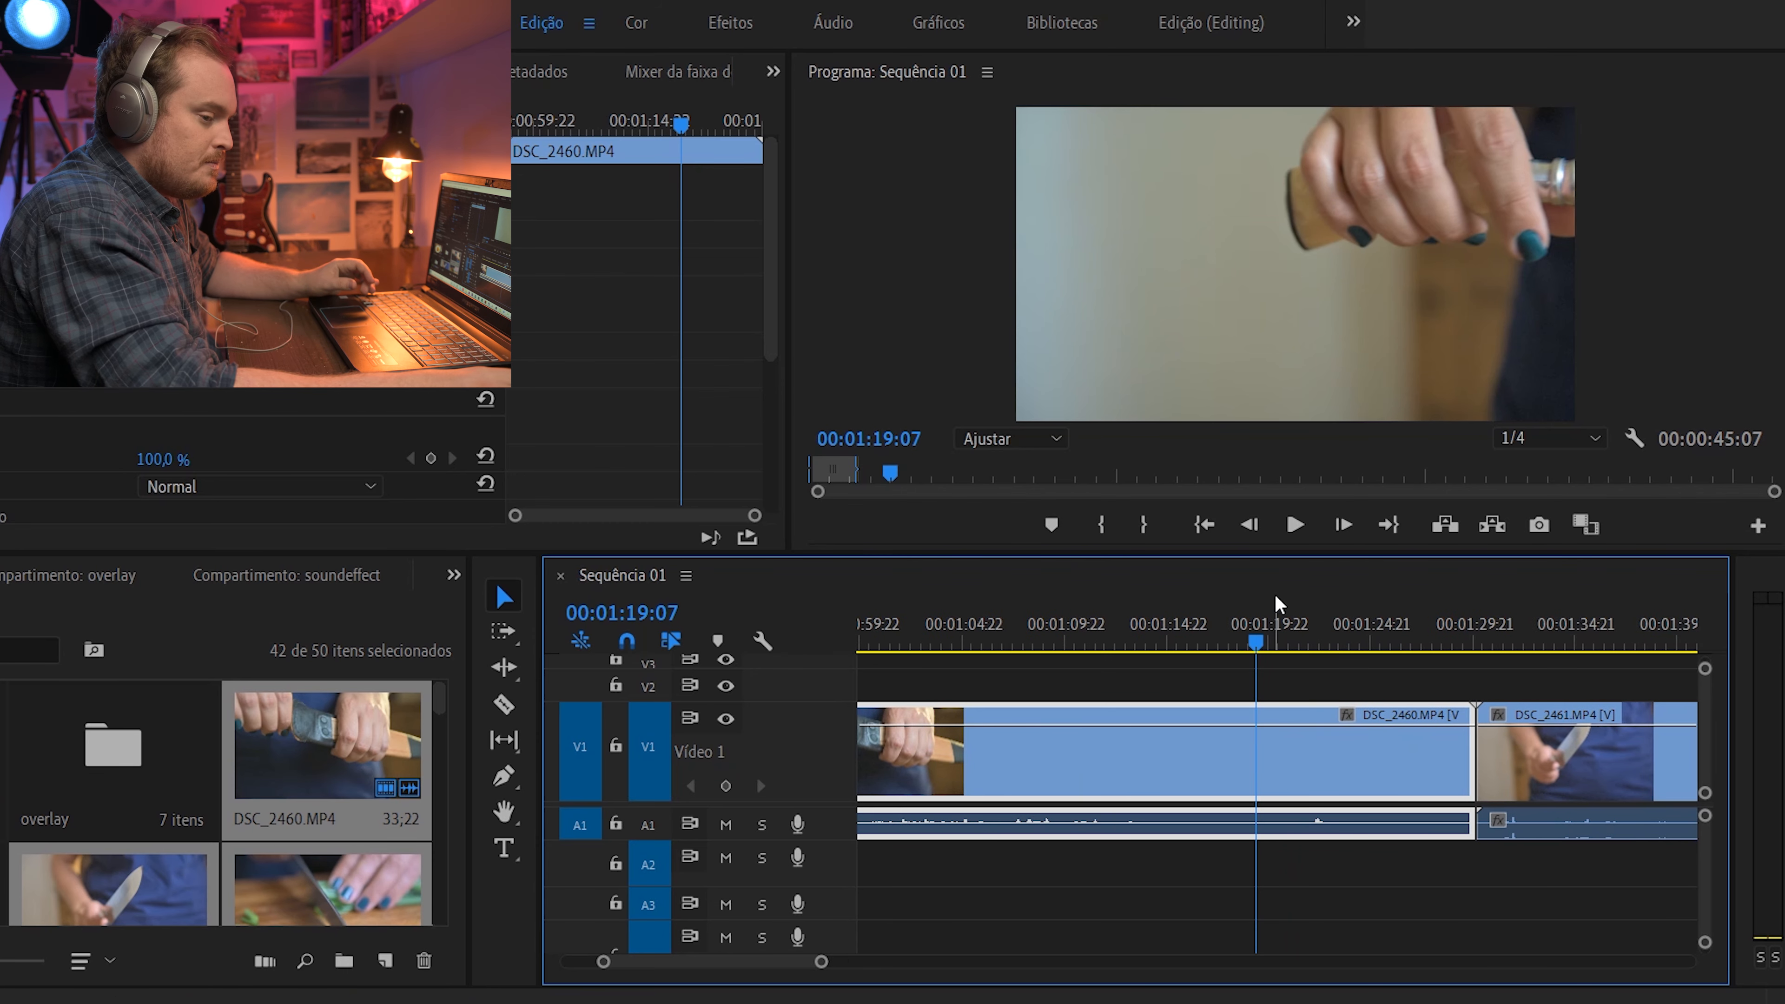
pyautogui.click(1295, 641)
pyautogui.moveTo(1297, 641); pyautogui.dragTo(1360, 640)
pyautogui.scroll(4, 1437, 664)
pyautogui.press('c')
pyautogui.click(1354, 745)
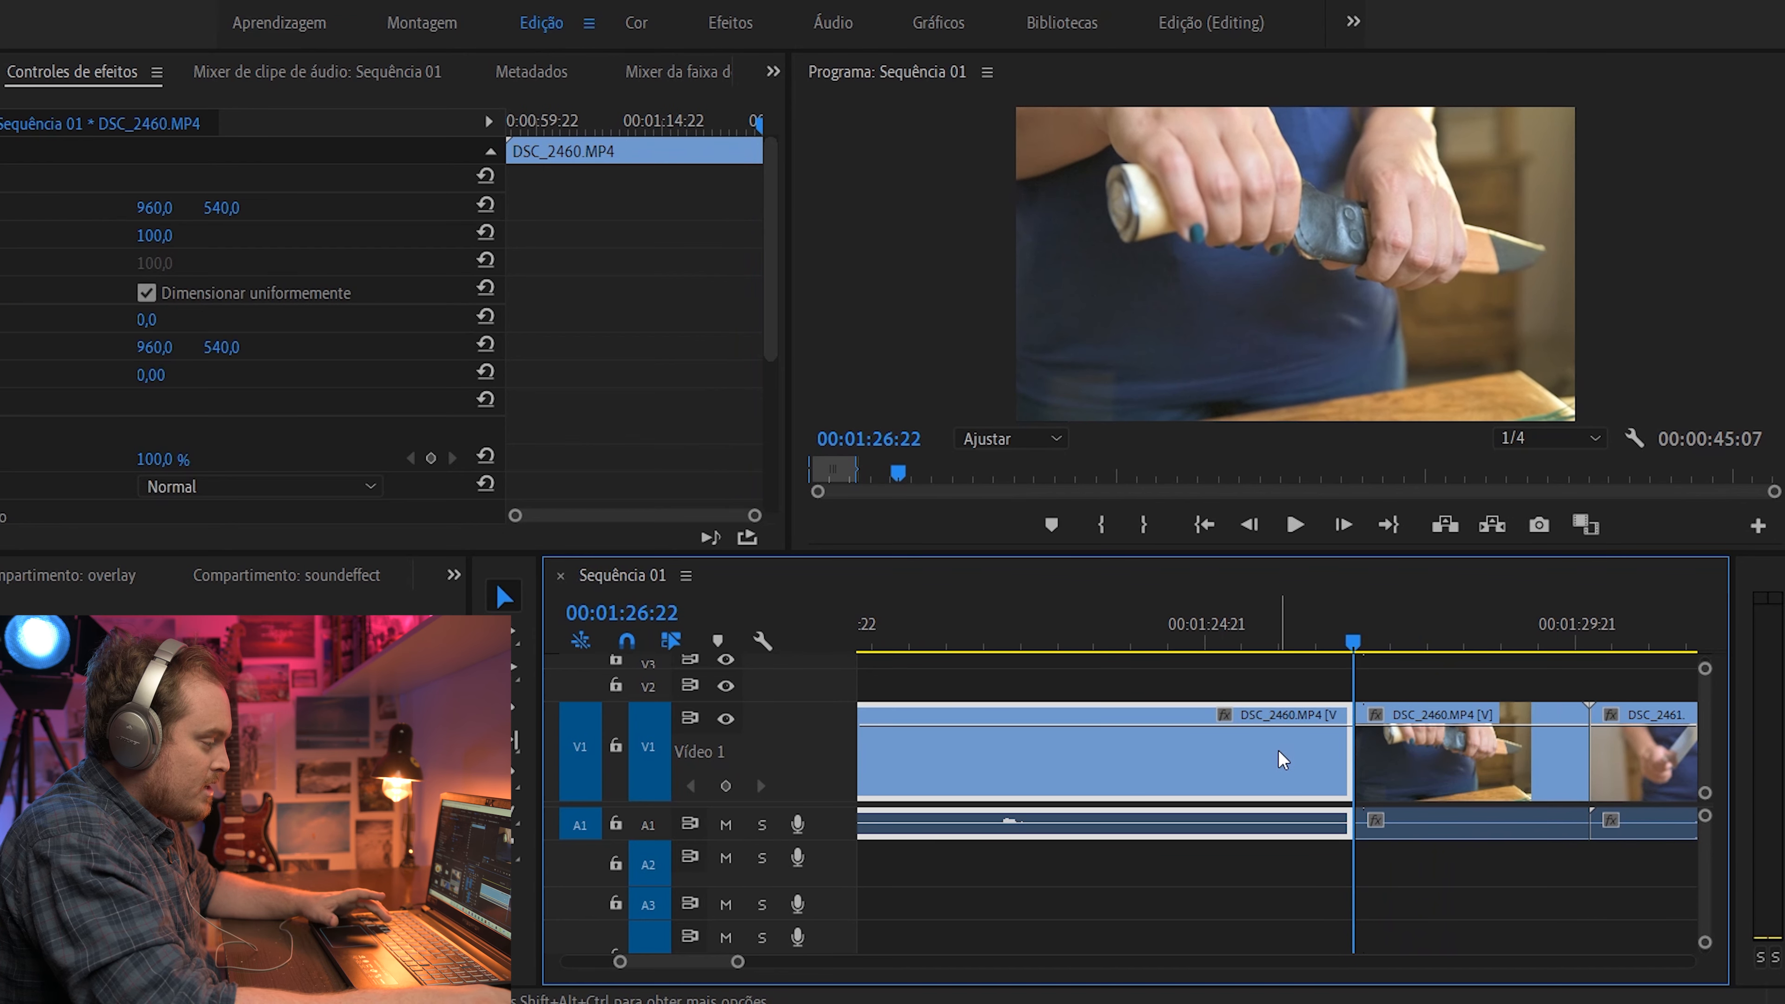
pyautogui.press('Delete')
# Cut DSC_2460.MP4 at 00:01:28:12, then remove the section after the cut and the gap it leaves
pyautogui.scroll(-3, 1287, 745)
pyautogui.scroll(2, 1244, 738)
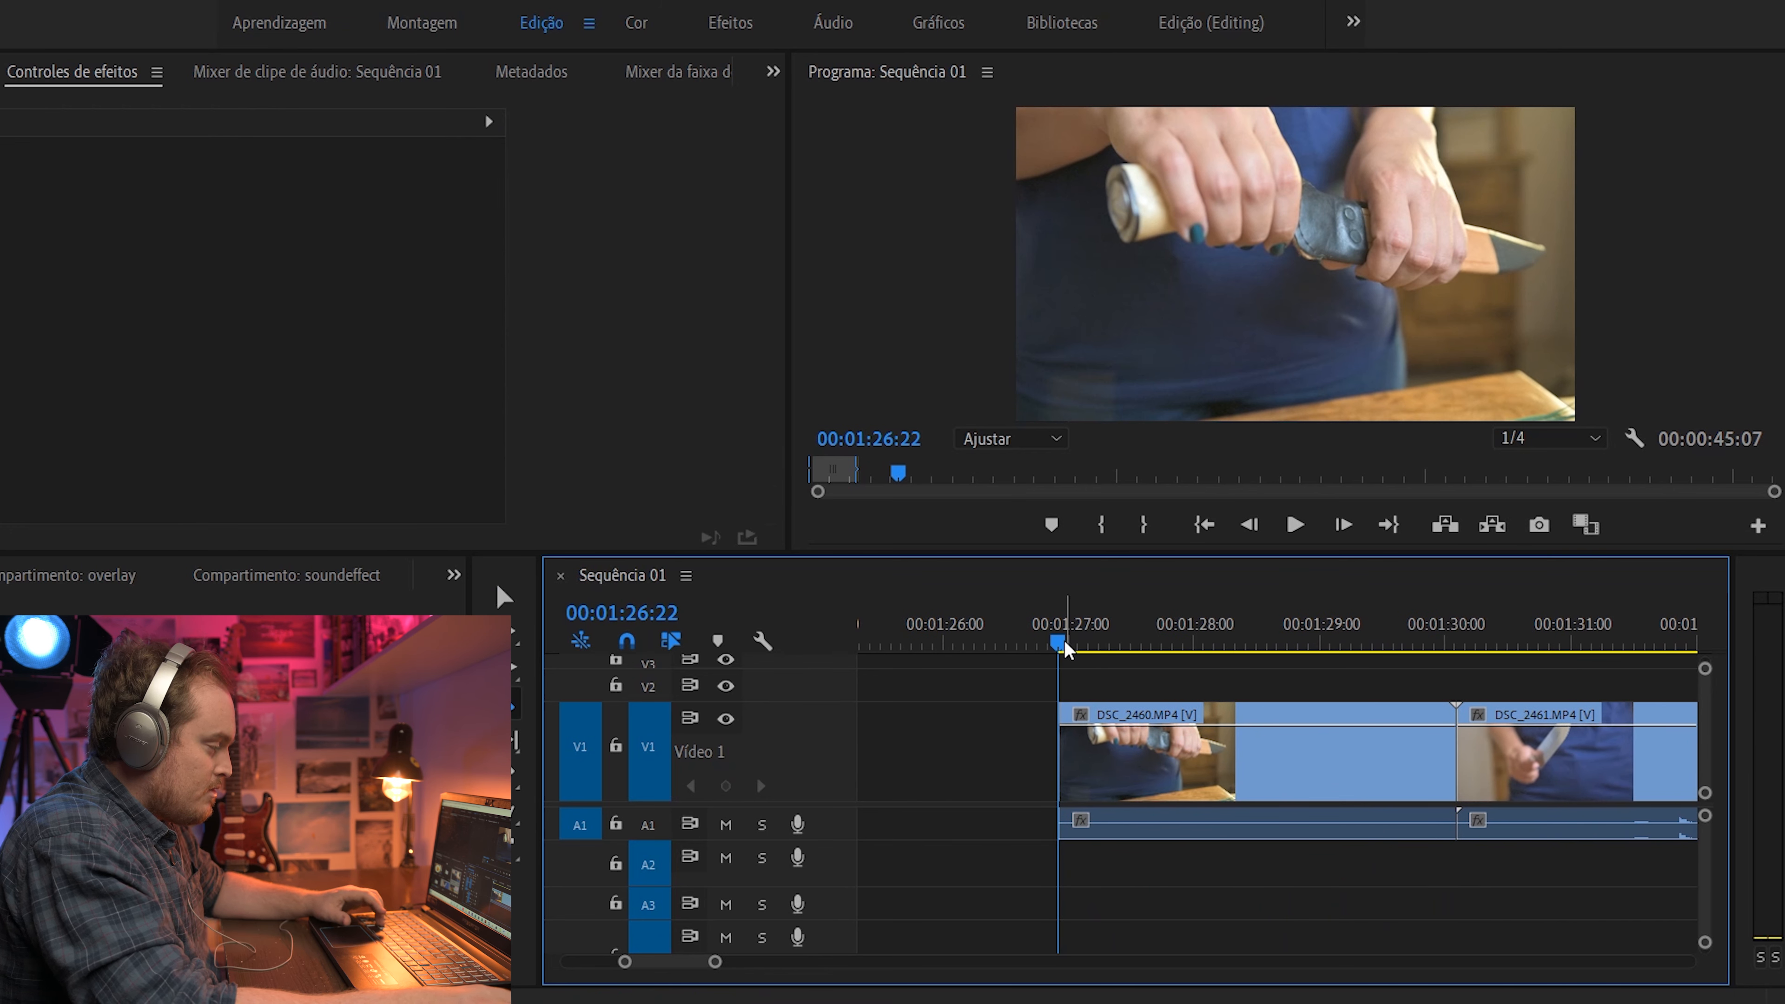
pyautogui.moveTo(1066, 644); pyautogui.dragTo(1262, 639)
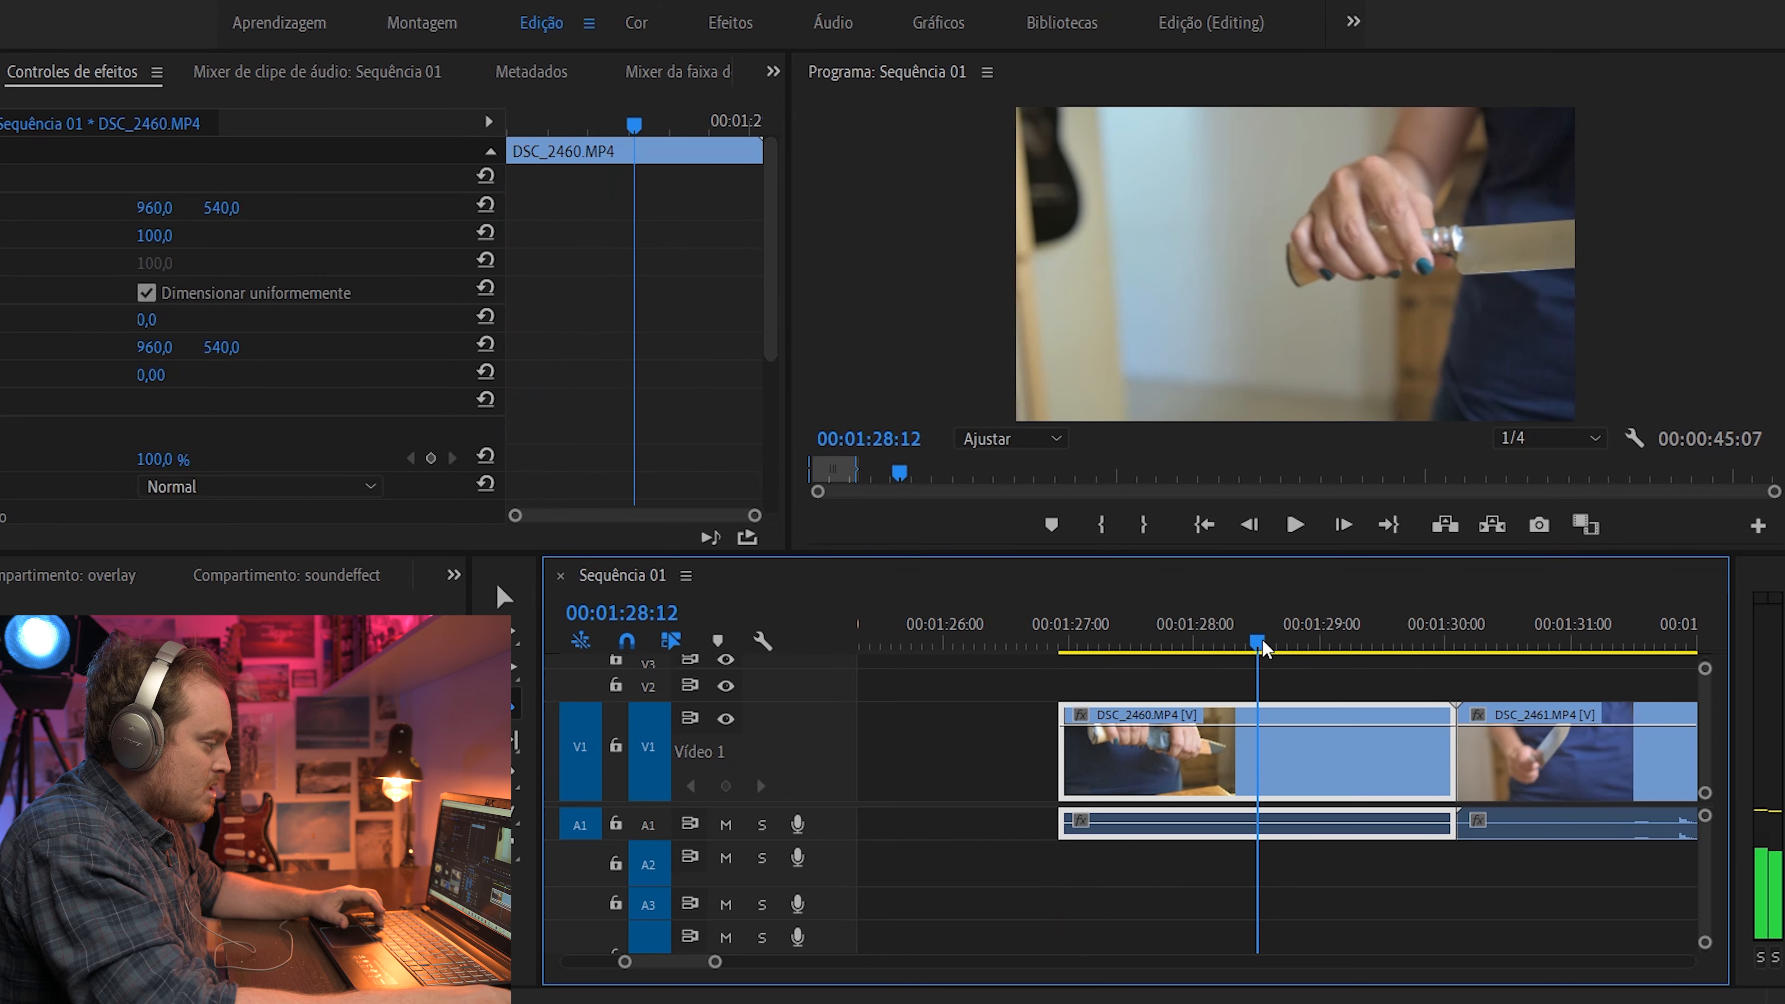
pyautogui.press('c')
pyautogui.click(1261, 749)
pyautogui.click(1360, 745)
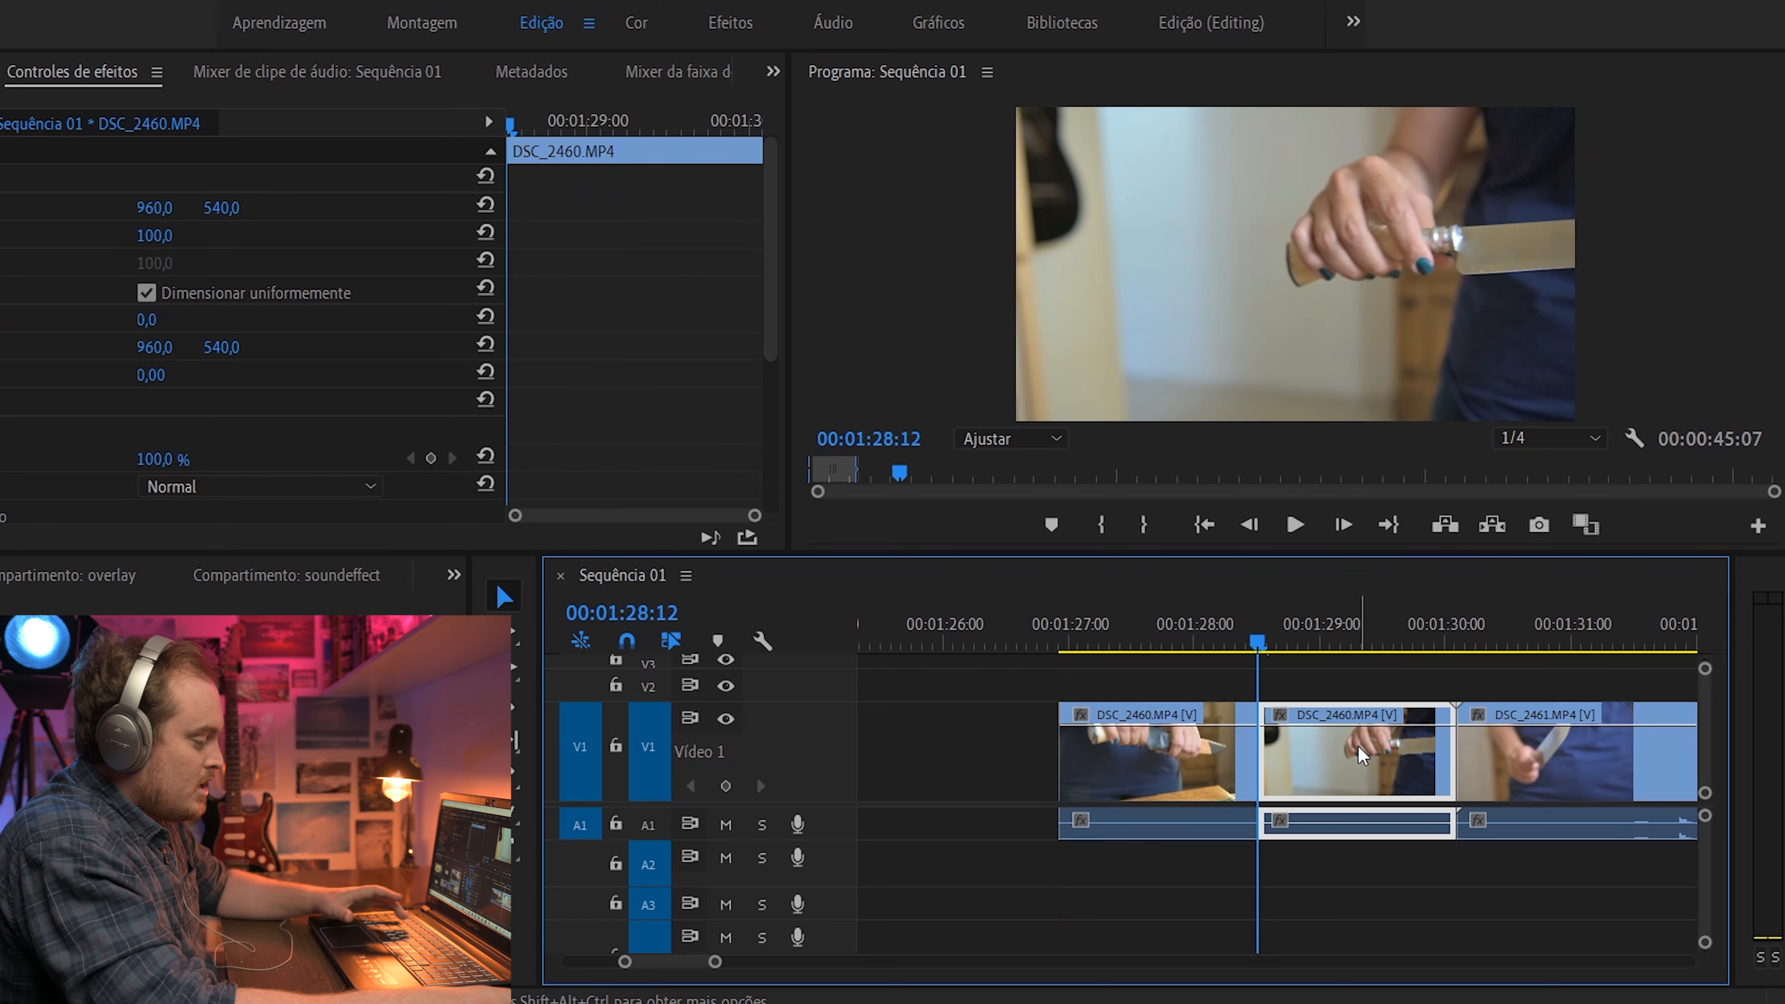
pyautogui.press('Delete')
pyautogui.rightClick(1354, 753)
pyautogui.click(1364, 772)
# Scrub through DSC_2461.MP4 to the raised-knife moment near its end and cut the clip at 00:01:45:04
pyautogui.scroll(-2, 1145, 647)
pyautogui.moveTo(1122, 640); pyautogui.dragTo(1396, 669)
pyautogui.scroll(-3, 1321, 700)
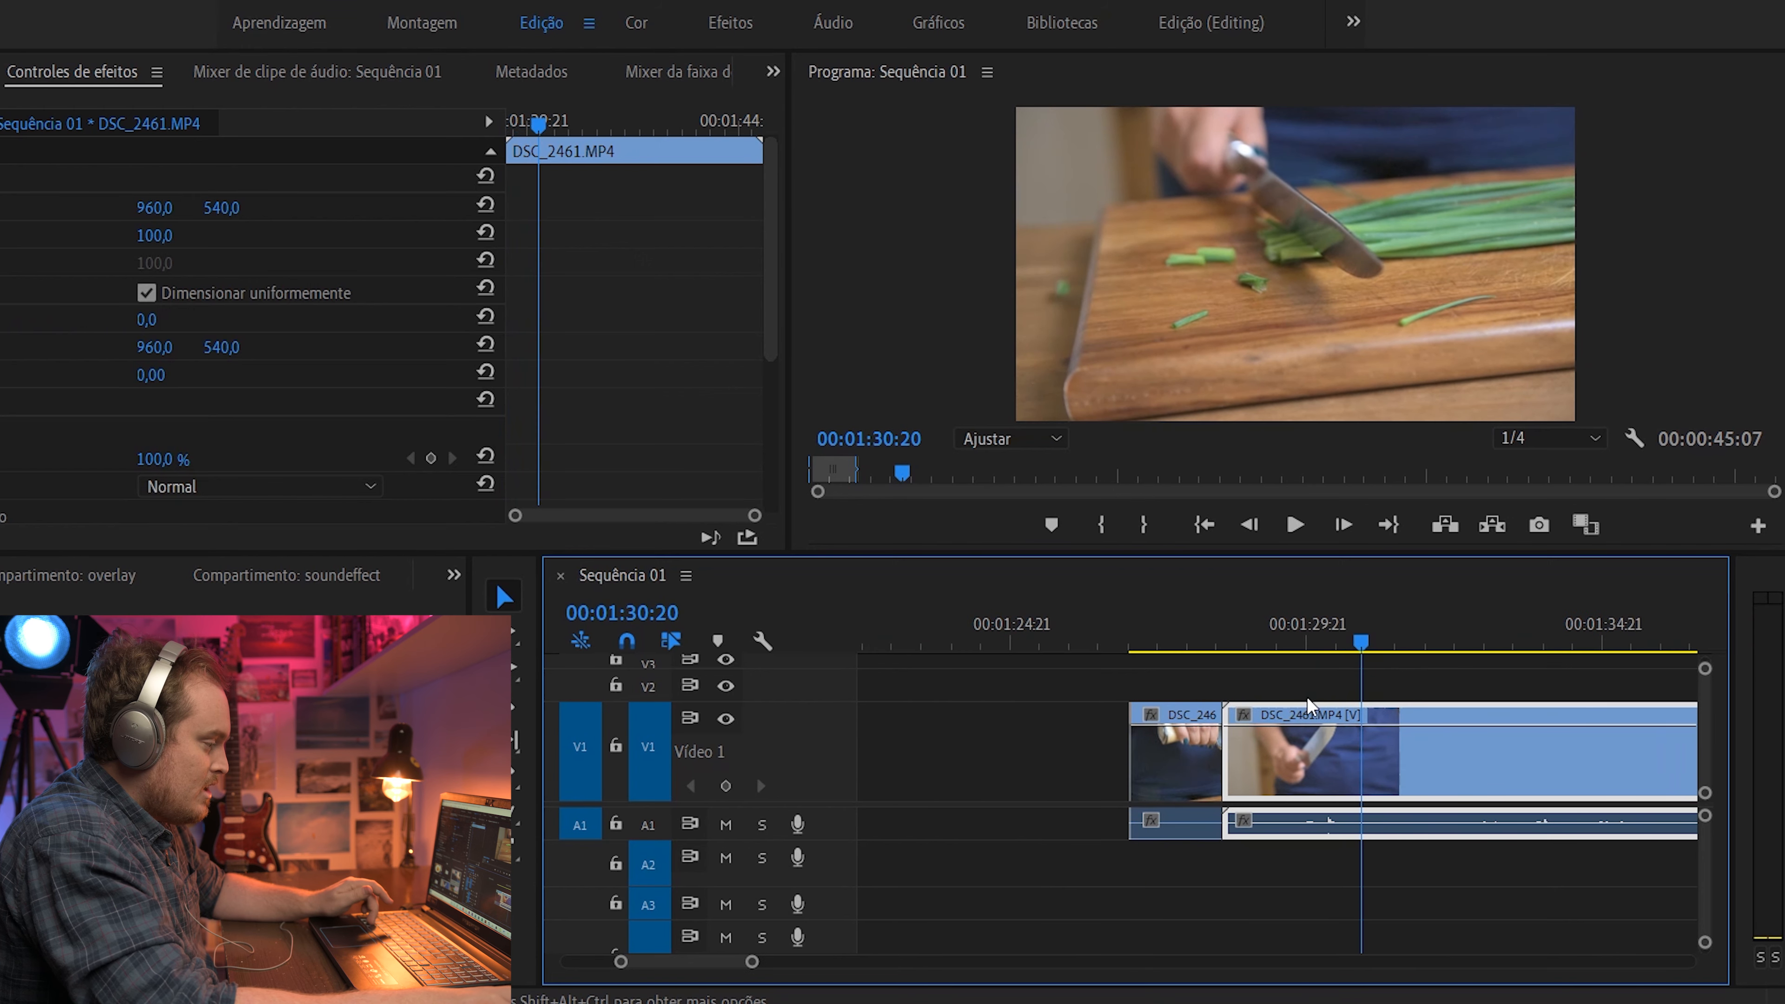
pyautogui.scroll(-3, 1246, 689)
pyautogui.moveTo(1112, 660); pyautogui.dragTo(1638, 696)
pyautogui.scroll(-3, 1448, 705)
pyautogui.scroll(-3, 1448, 705)
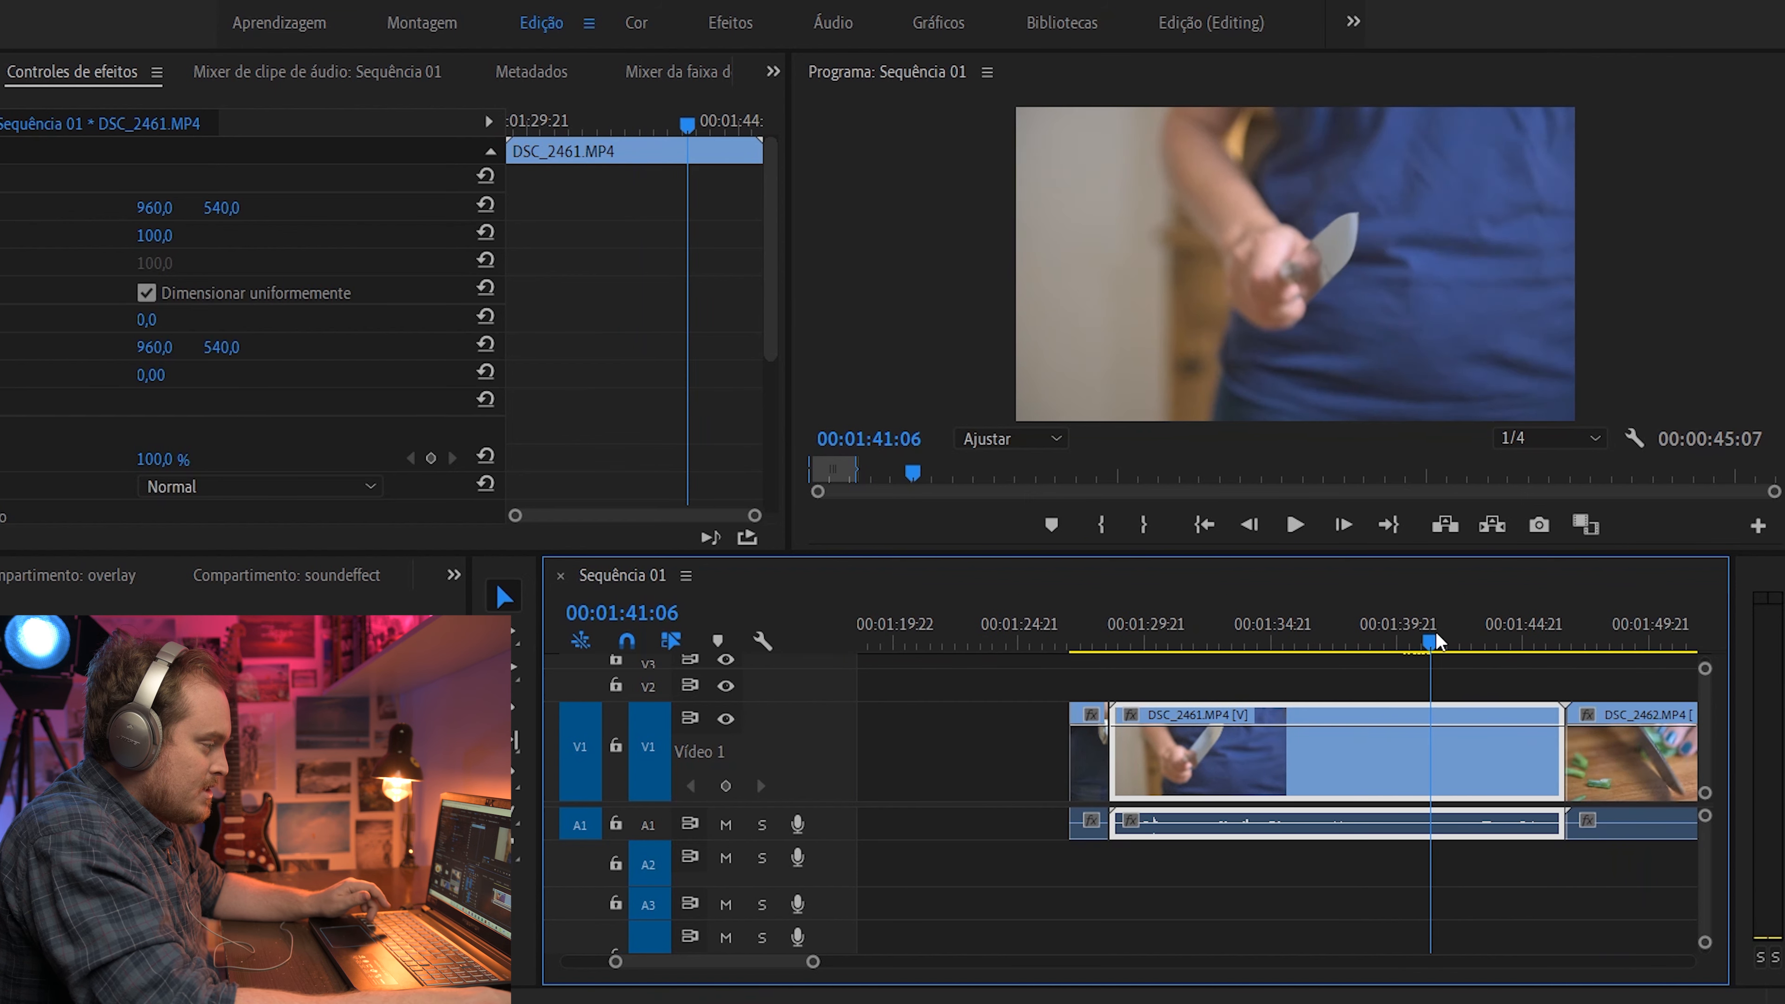
pyautogui.moveTo(1519, 645); pyautogui.dragTo(1586, 646)
pyautogui.scroll(4, 1529, 669)
pyautogui.scroll(3, 1562, 654)
pyautogui.moveTo(1383, 638); pyautogui.dragTo(1289, 666)
pyautogui.hotkey('ctrl', 'k')
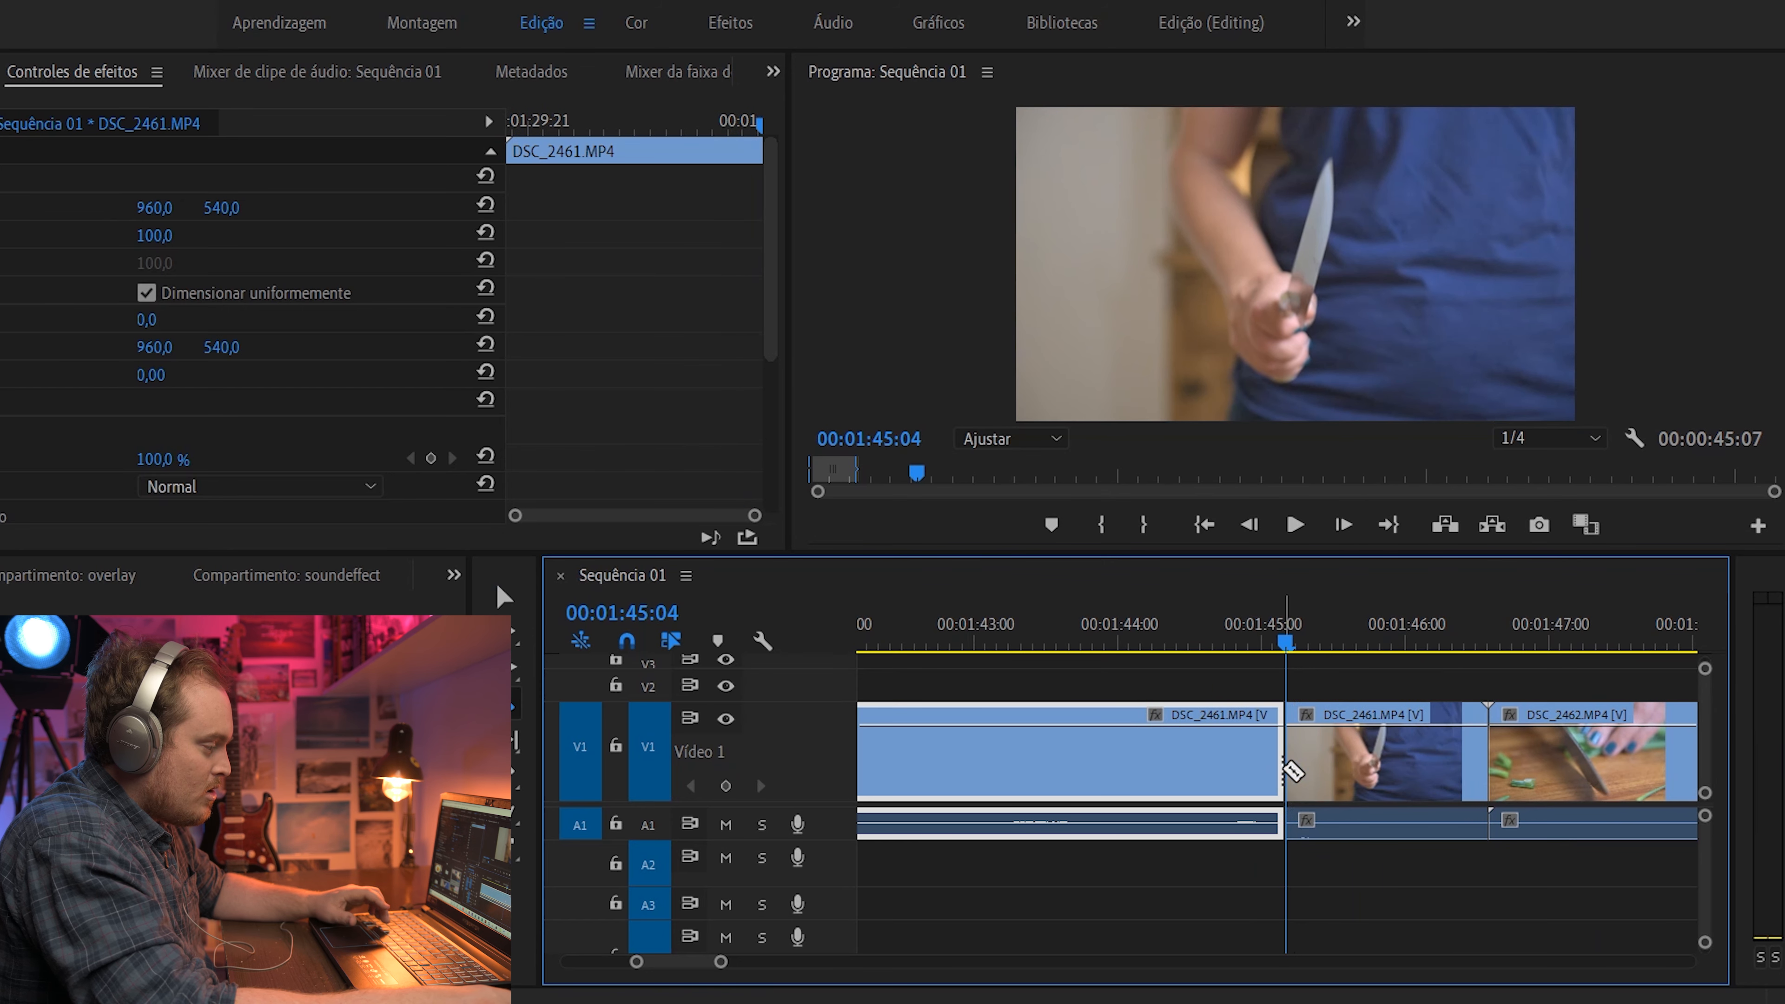
# Delete the section of DSC_2461.MP4 before the cut and close the gap after DSC_2460.MP4
pyautogui.click(1263, 765)
pyautogui.press('Delete')
pyautogui.rightClick(1226, 758)
pyautogui.click(1237, 755)
# Play the shortened DSC_2461.MP4 from its start and cut it at 00:01:29:13, where the knife has left the frame
pyautogui.press('Up')
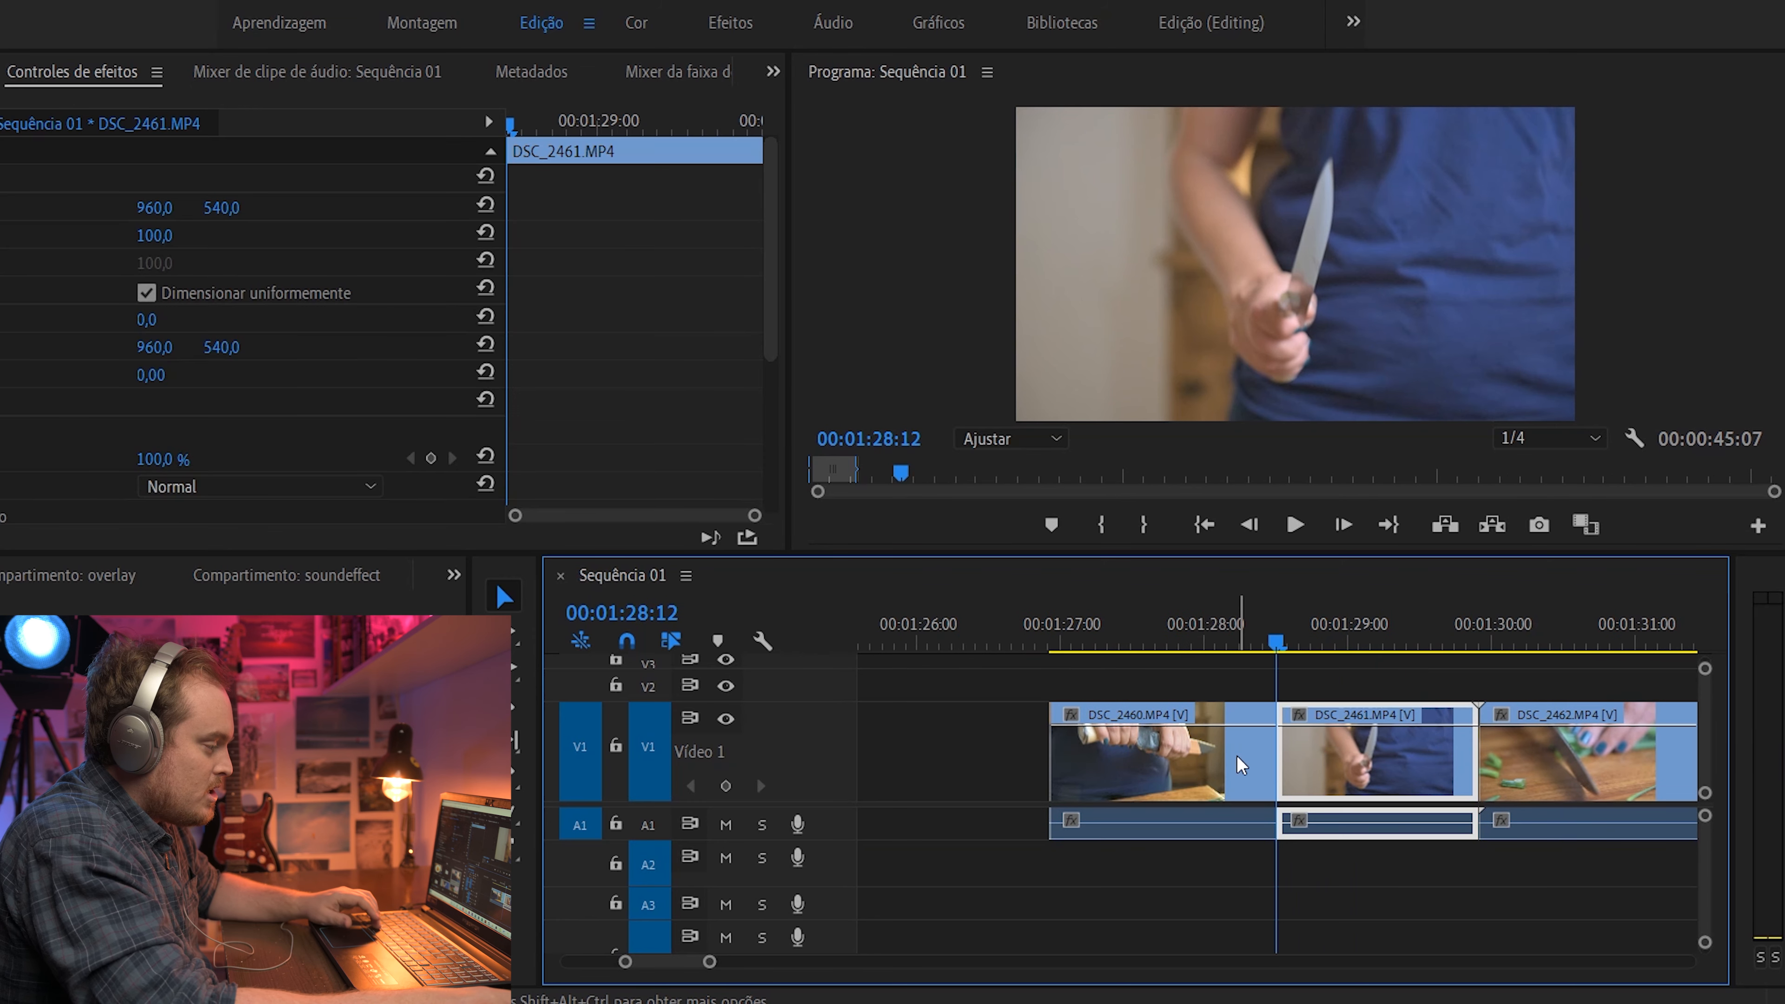
pyautogui.press('space')
pyautogui.press('space')
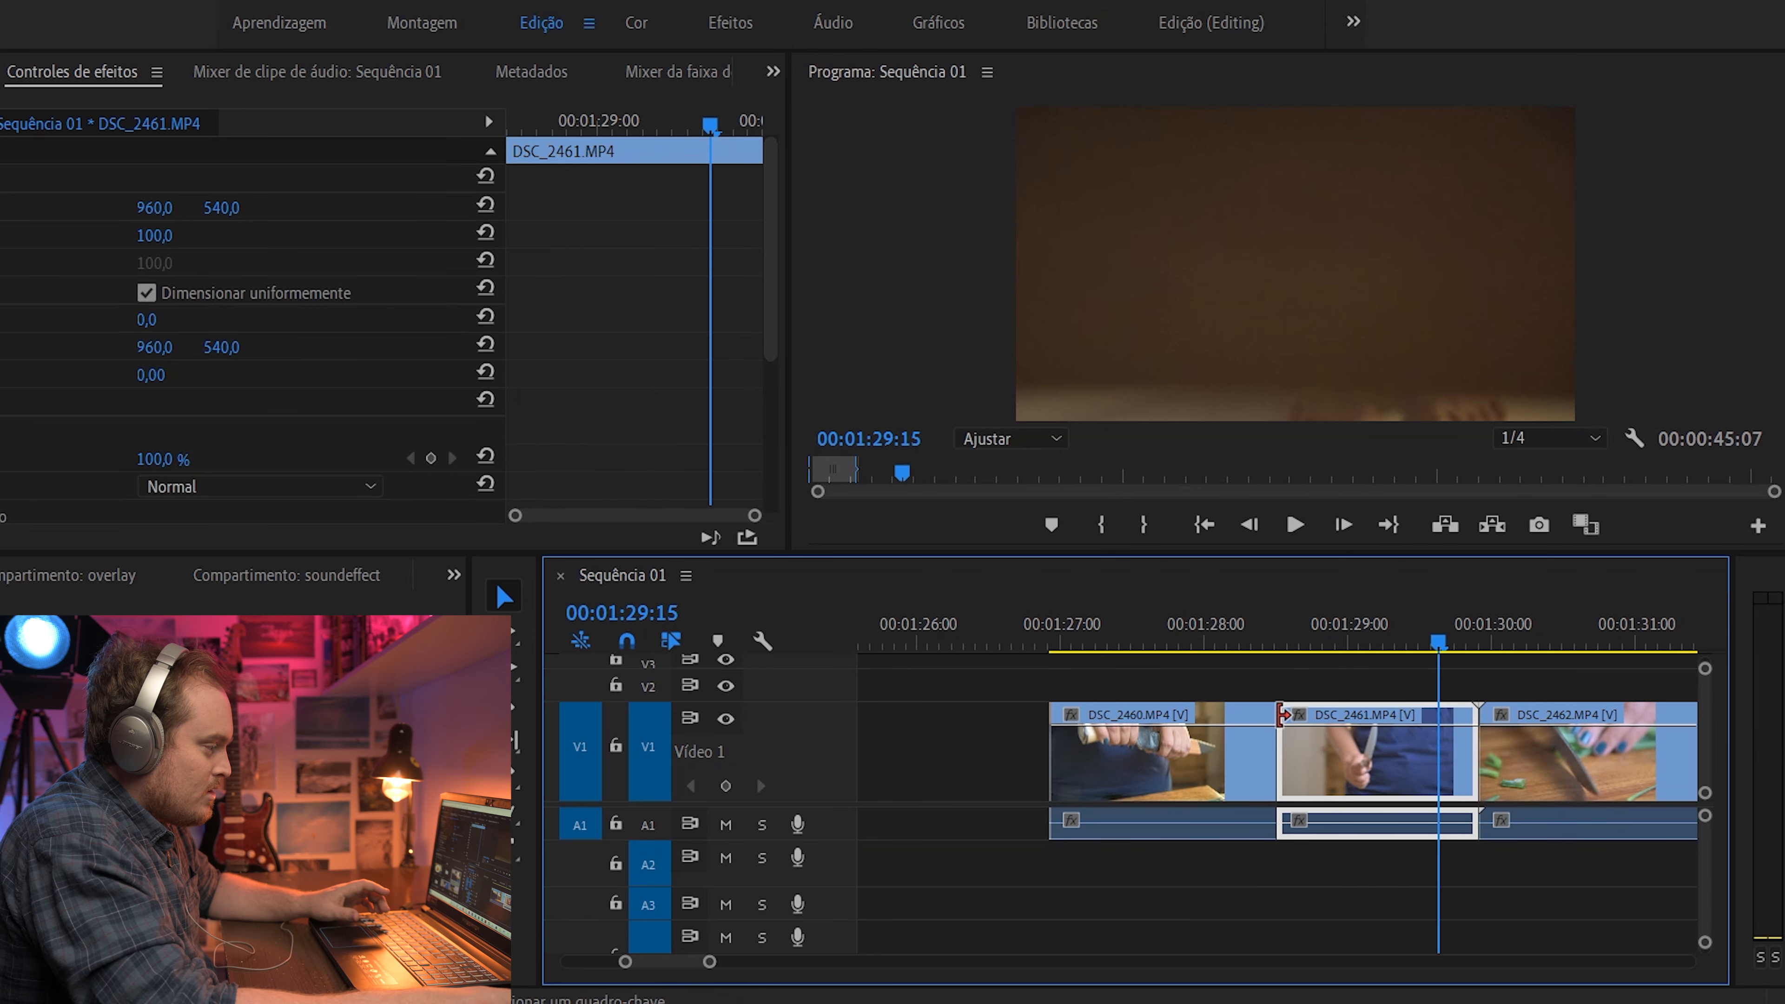
pyautogui.click(1431, 639)
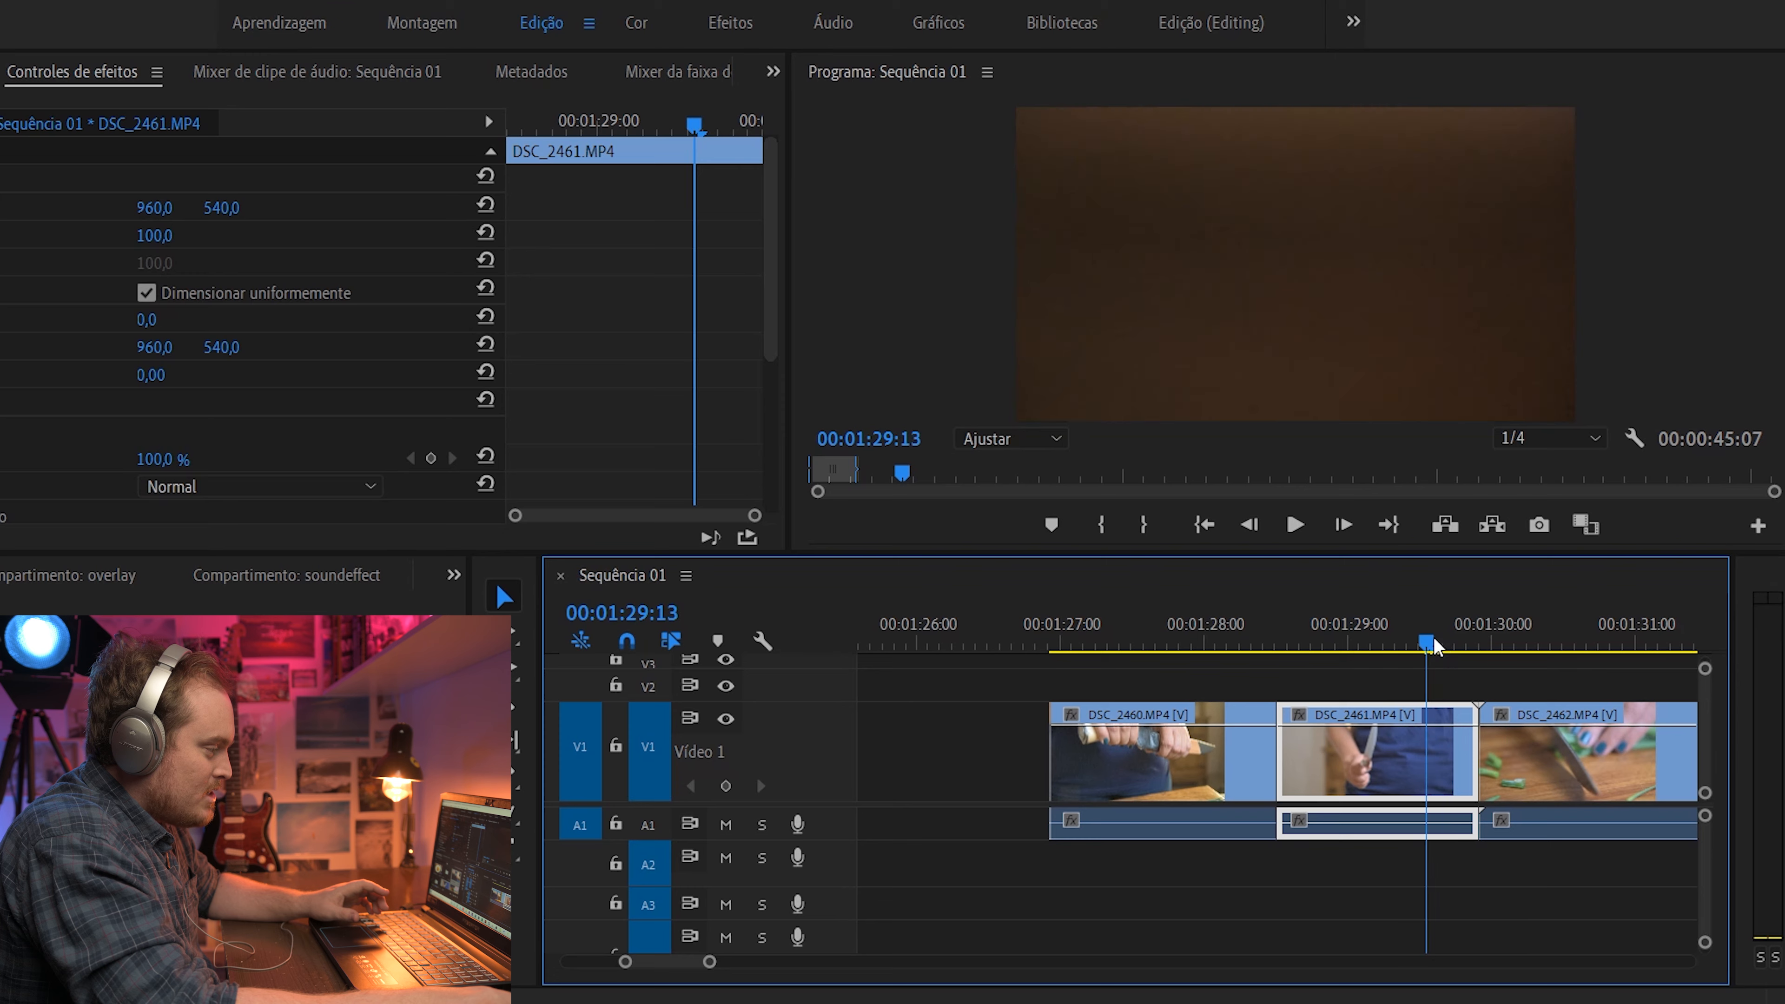
pyautogui.click(1426, 759)
pyautogui.press('v')
# Delete the section of DSC_2461.MP4 after the cut and close the gap before DSC_2462.MP4
pyautogui.click(1455, 758)
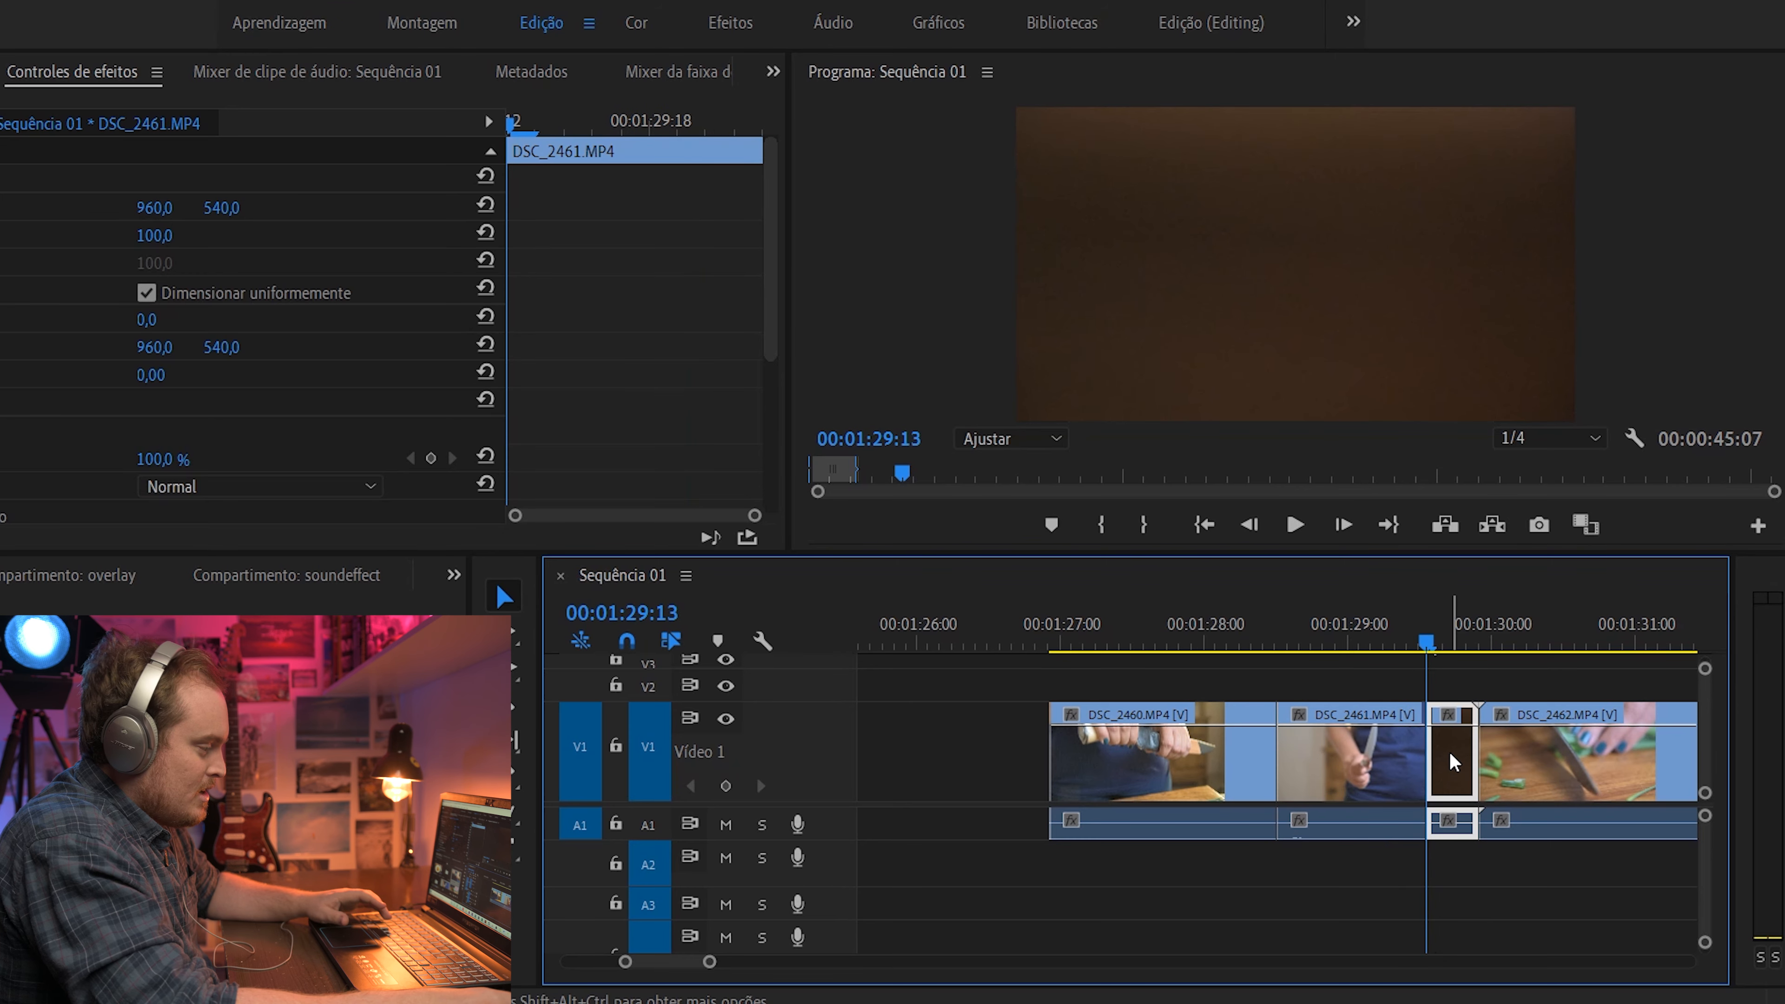
pyautogui.press('Delete')
pyautogui.rightClick(1455, 759)
pyautogui.click(1481, 774)
# Play back the trimmed DSC_2461.MP4 and its transition into DSC_2462.MP4
pyautogui.click(1296, 604)
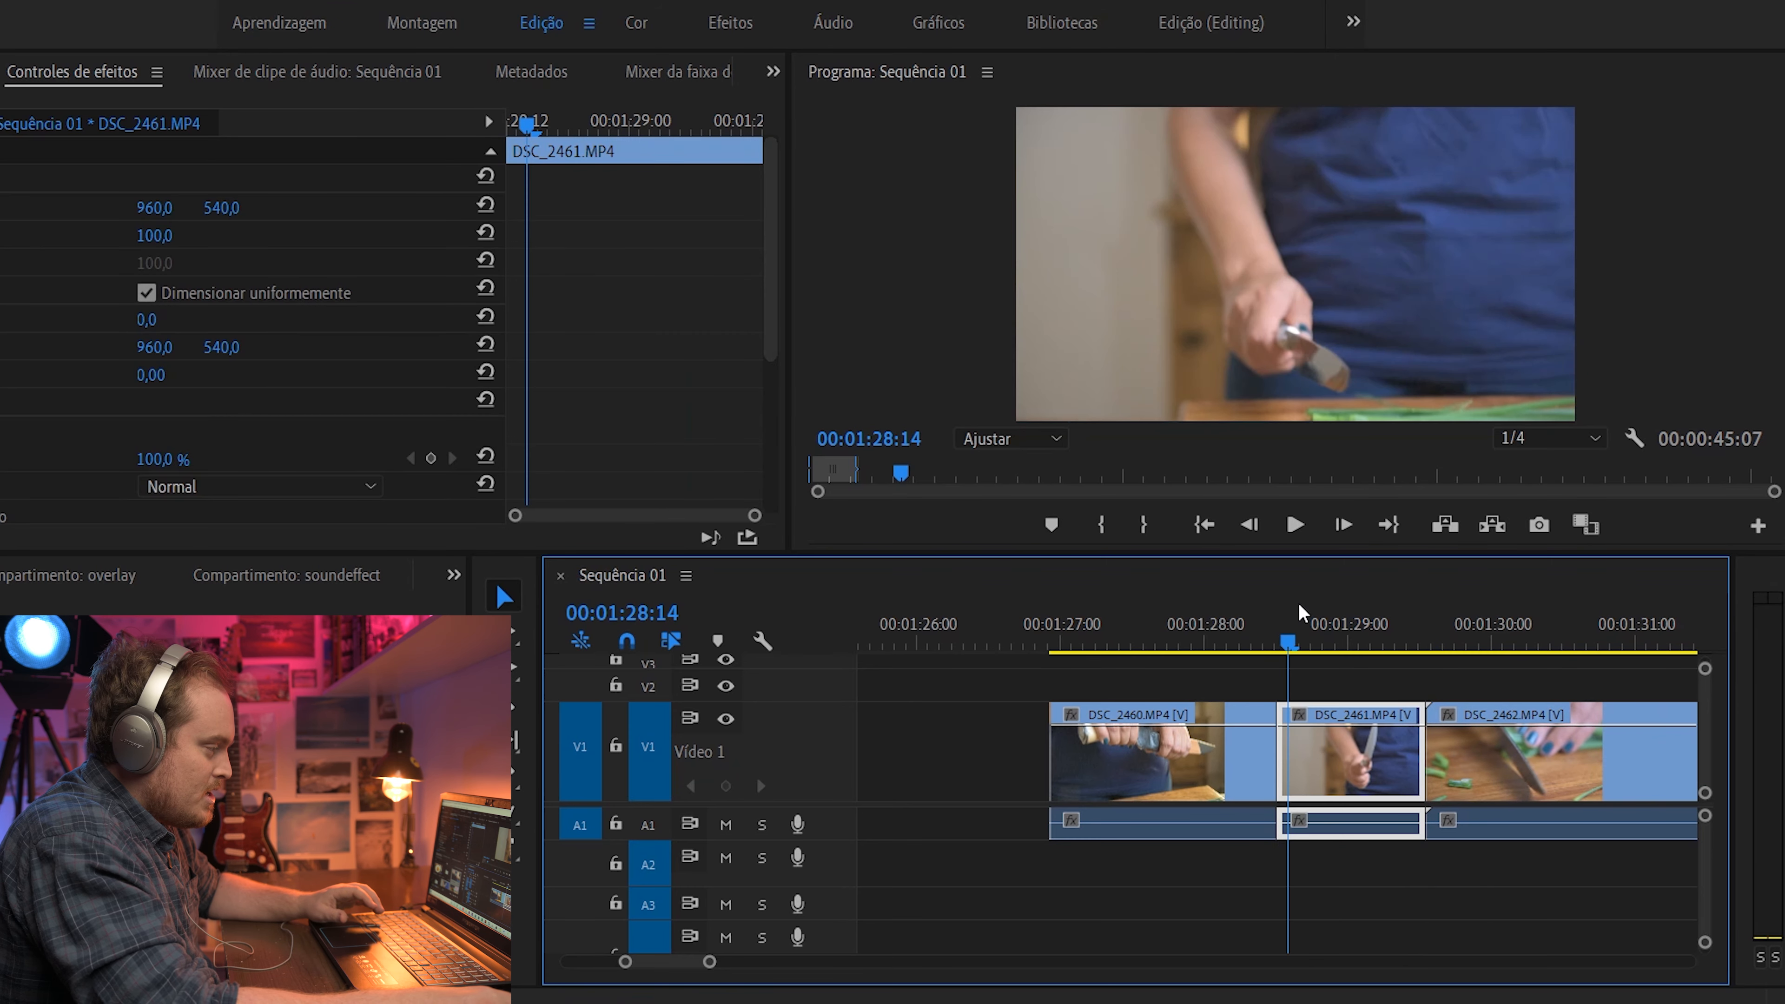
pyautogui.press('space')
pyautogui.moveTo(1381, 604); pyautogui.dragTo(1478, 622)
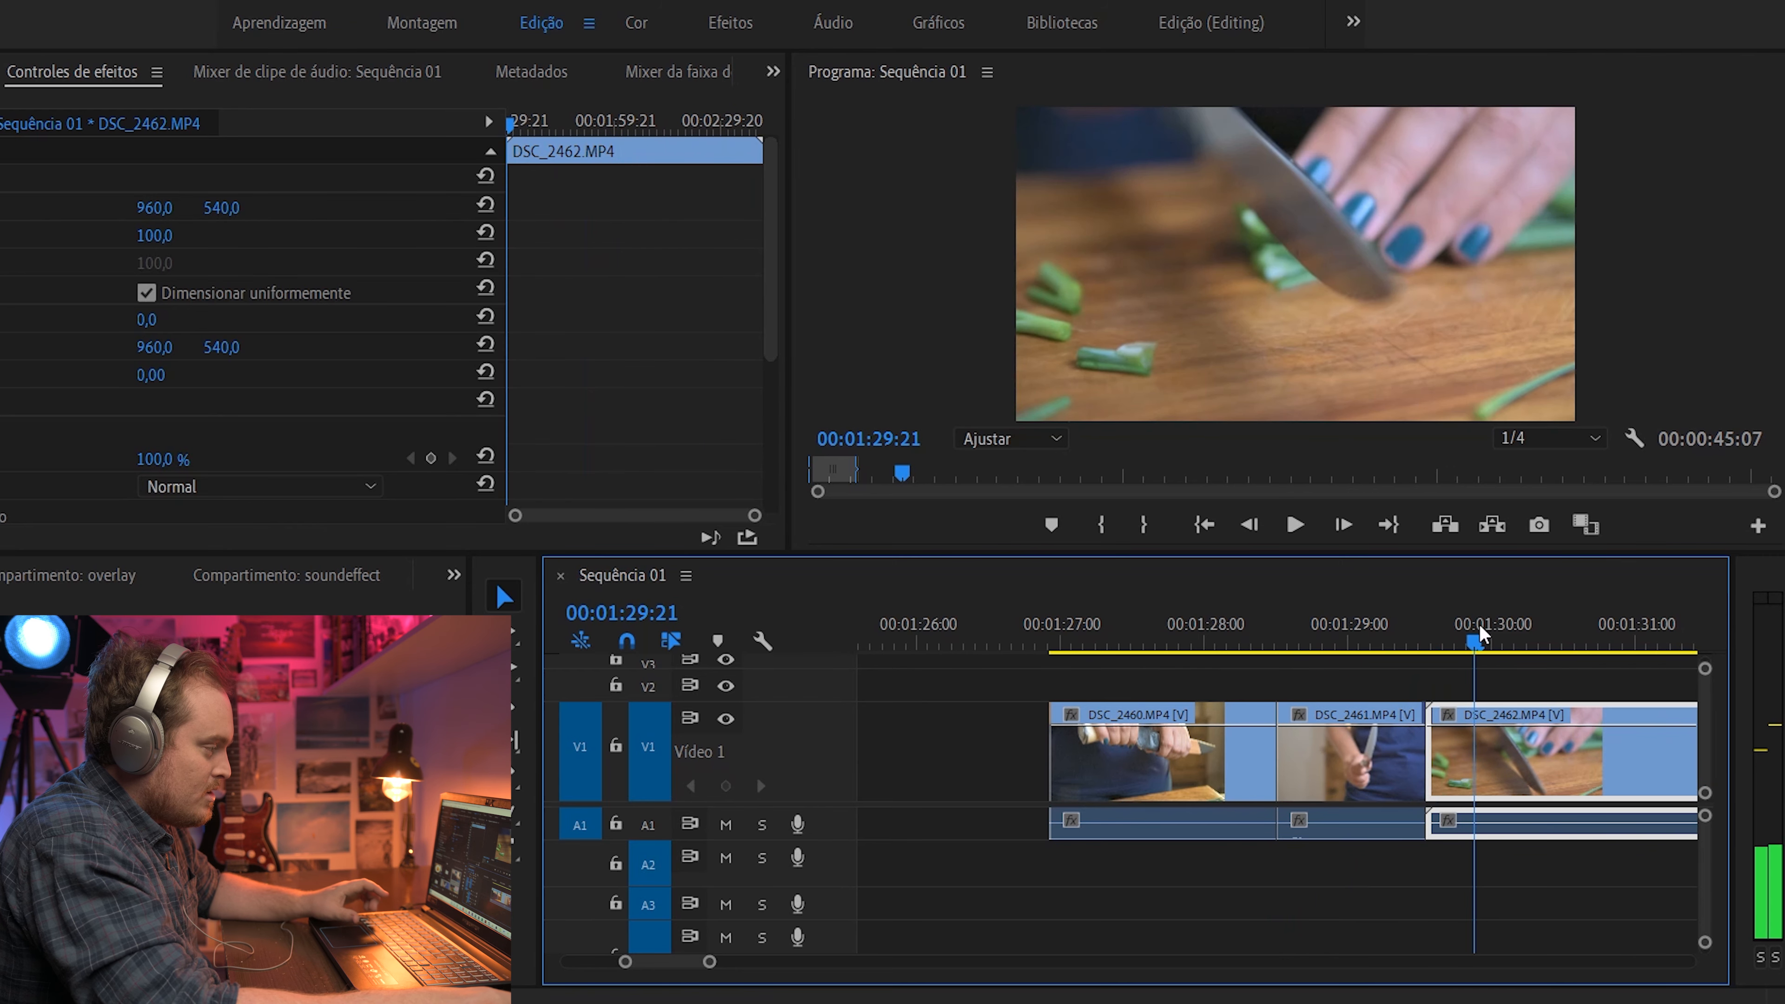
# Scrub through DSC_2462.MP4 to examine the chopping footage, ending at 00:02:33:16 near the end of the clip
pyautogui.scroll(-3, 1370, 670)
pyautogui.moveTo(1237, 637); pyautogui.dragTo(1430, 628)
pyautogui.scroll(-3, 1387, 626)
pyautogui.scroll(-3, 1321, 638)
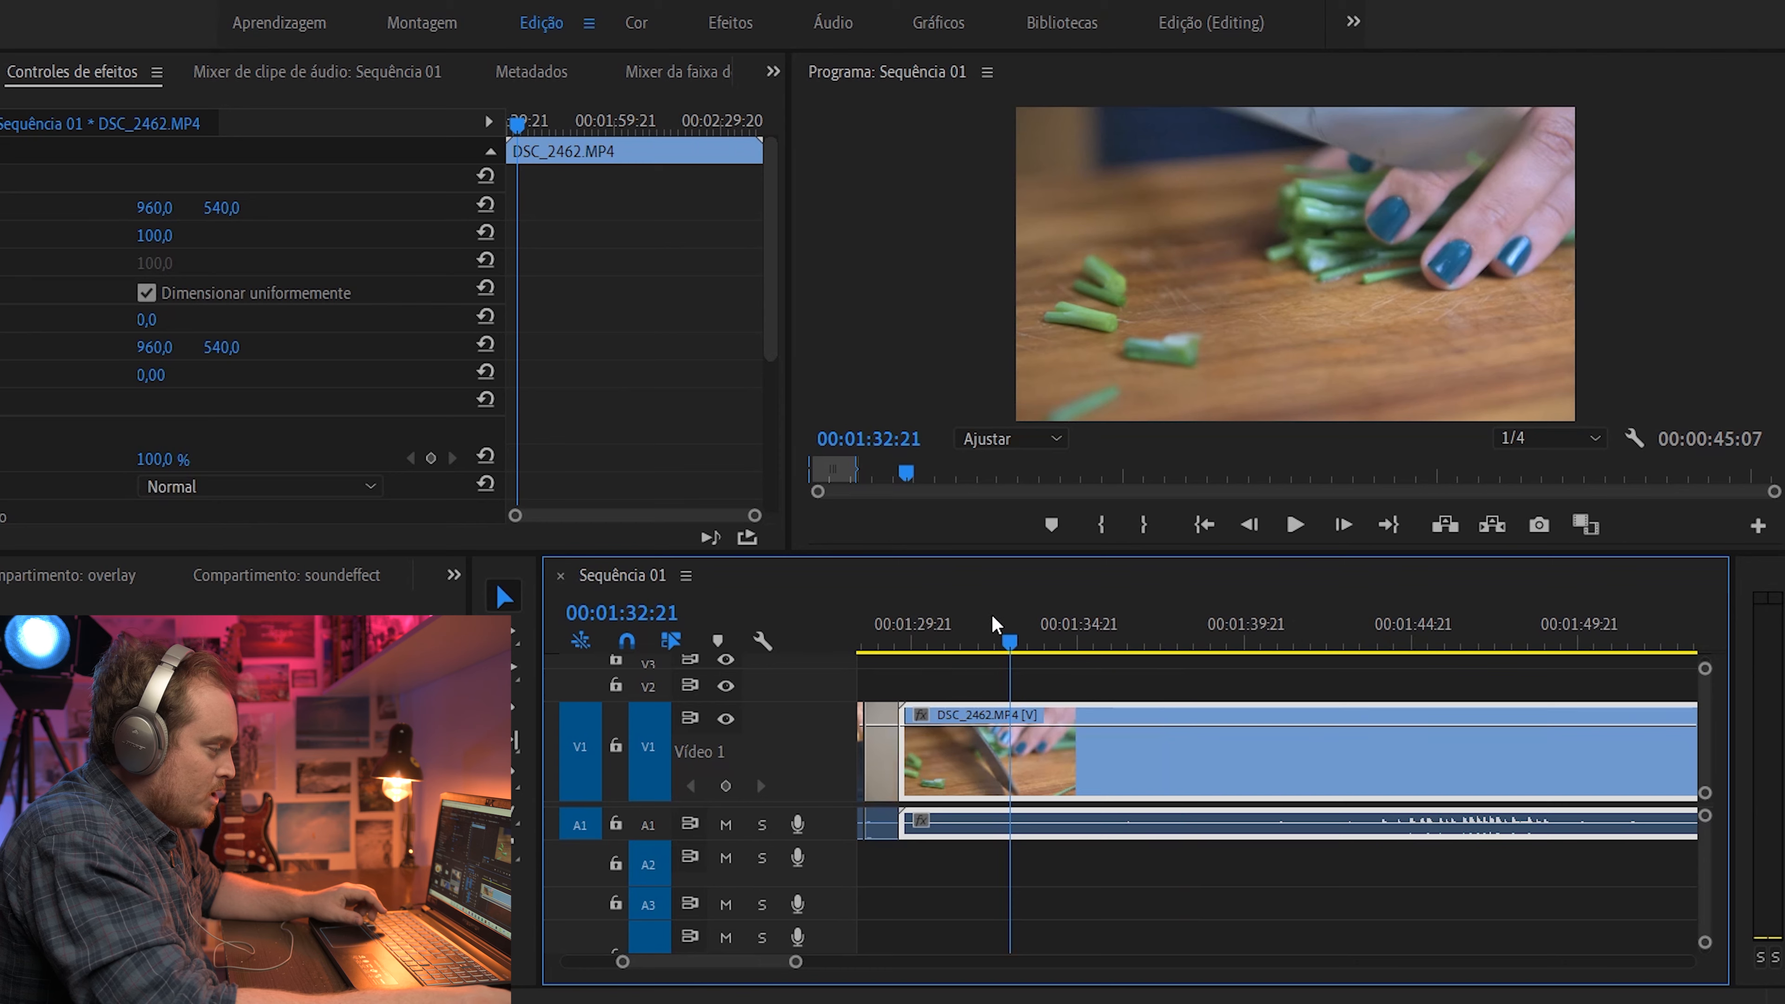
pyautogui.moveTo(1561, 647); pyautogui.dragTo(1563, 647)
pyautogui.scroll(-6, 1392, 664)
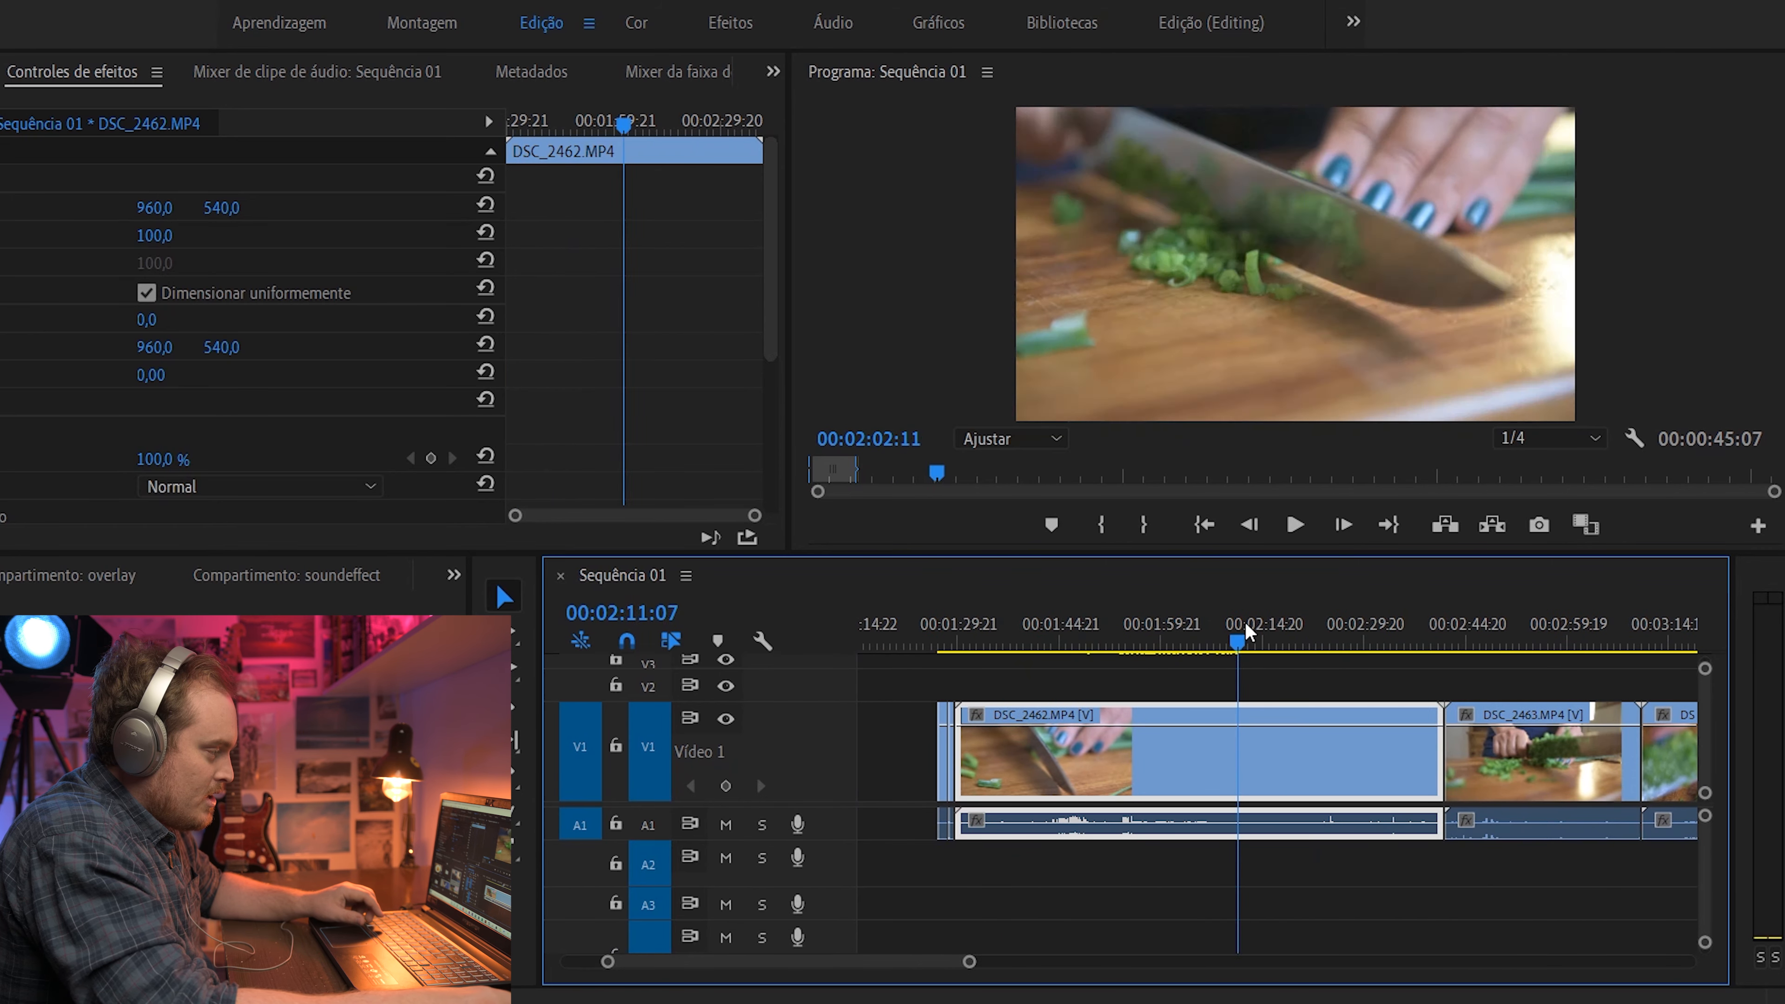
pyautogui.moveTo(1375, 624); pyautogui.dragTo(1424, 602)
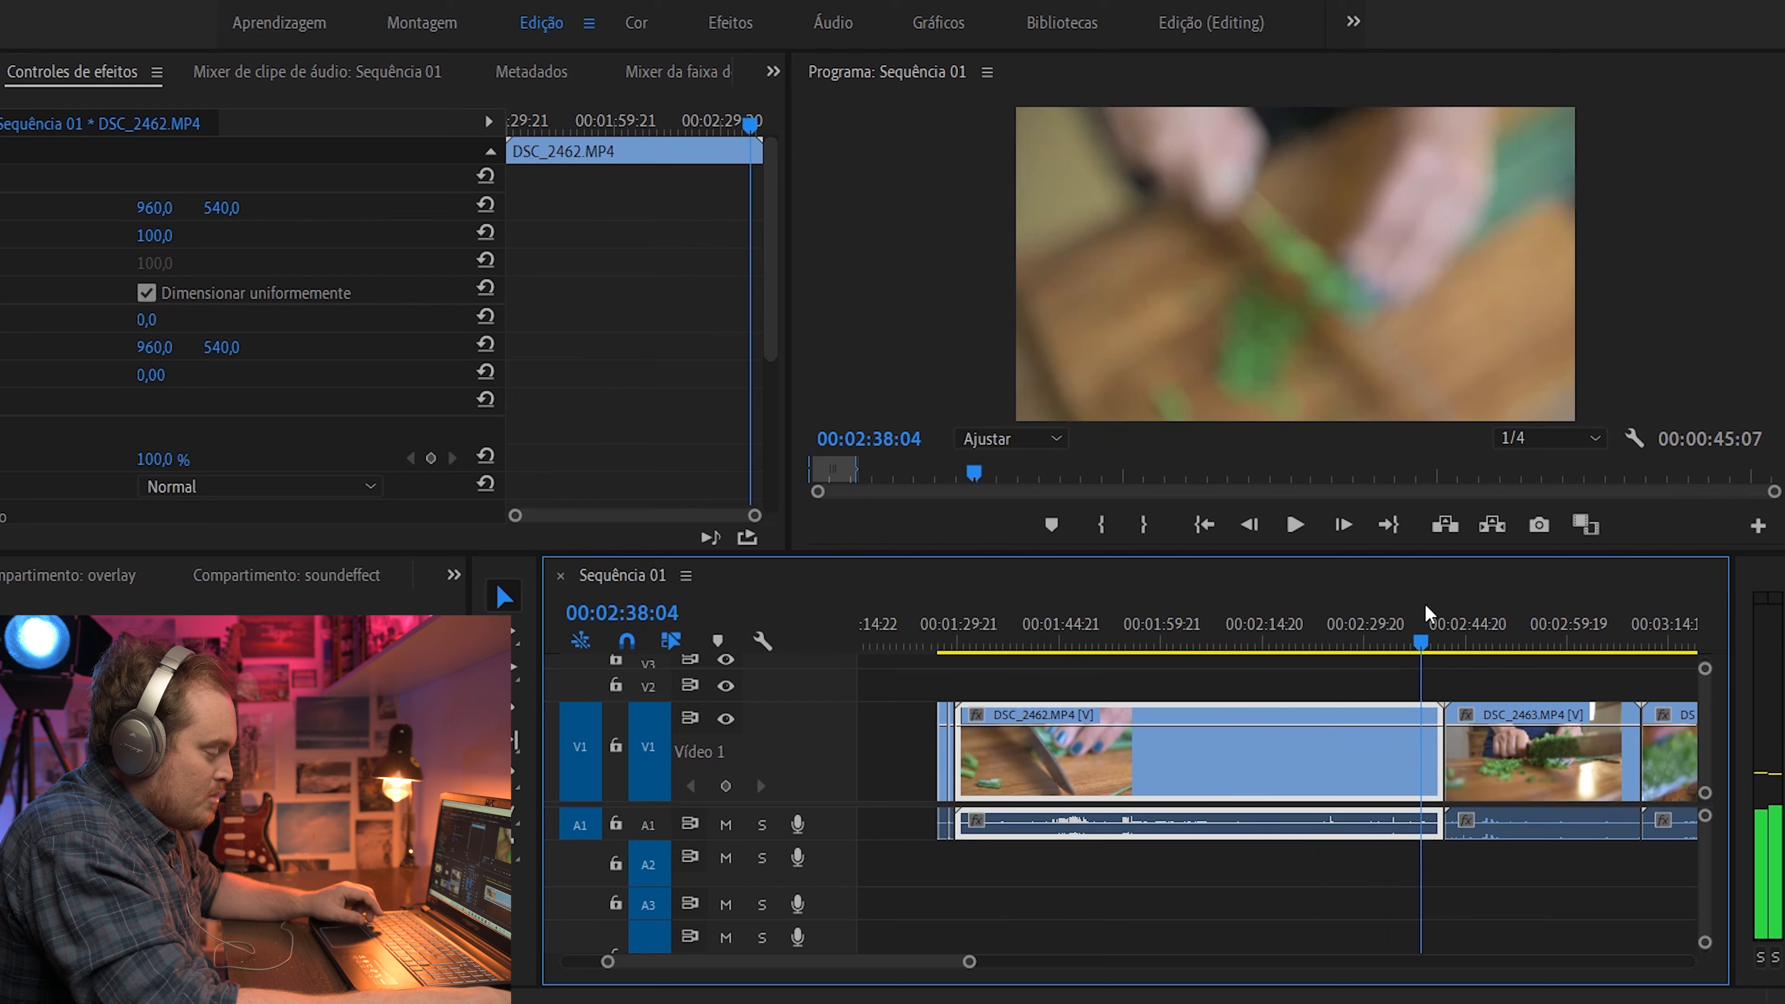
pyautogui.scroll(-2, 1261, 654)
pyautogui.scroll(3, 1377, 629)
pyautogui.moveTo(1436, 642); pyautogui.dragTo(1389, 643)
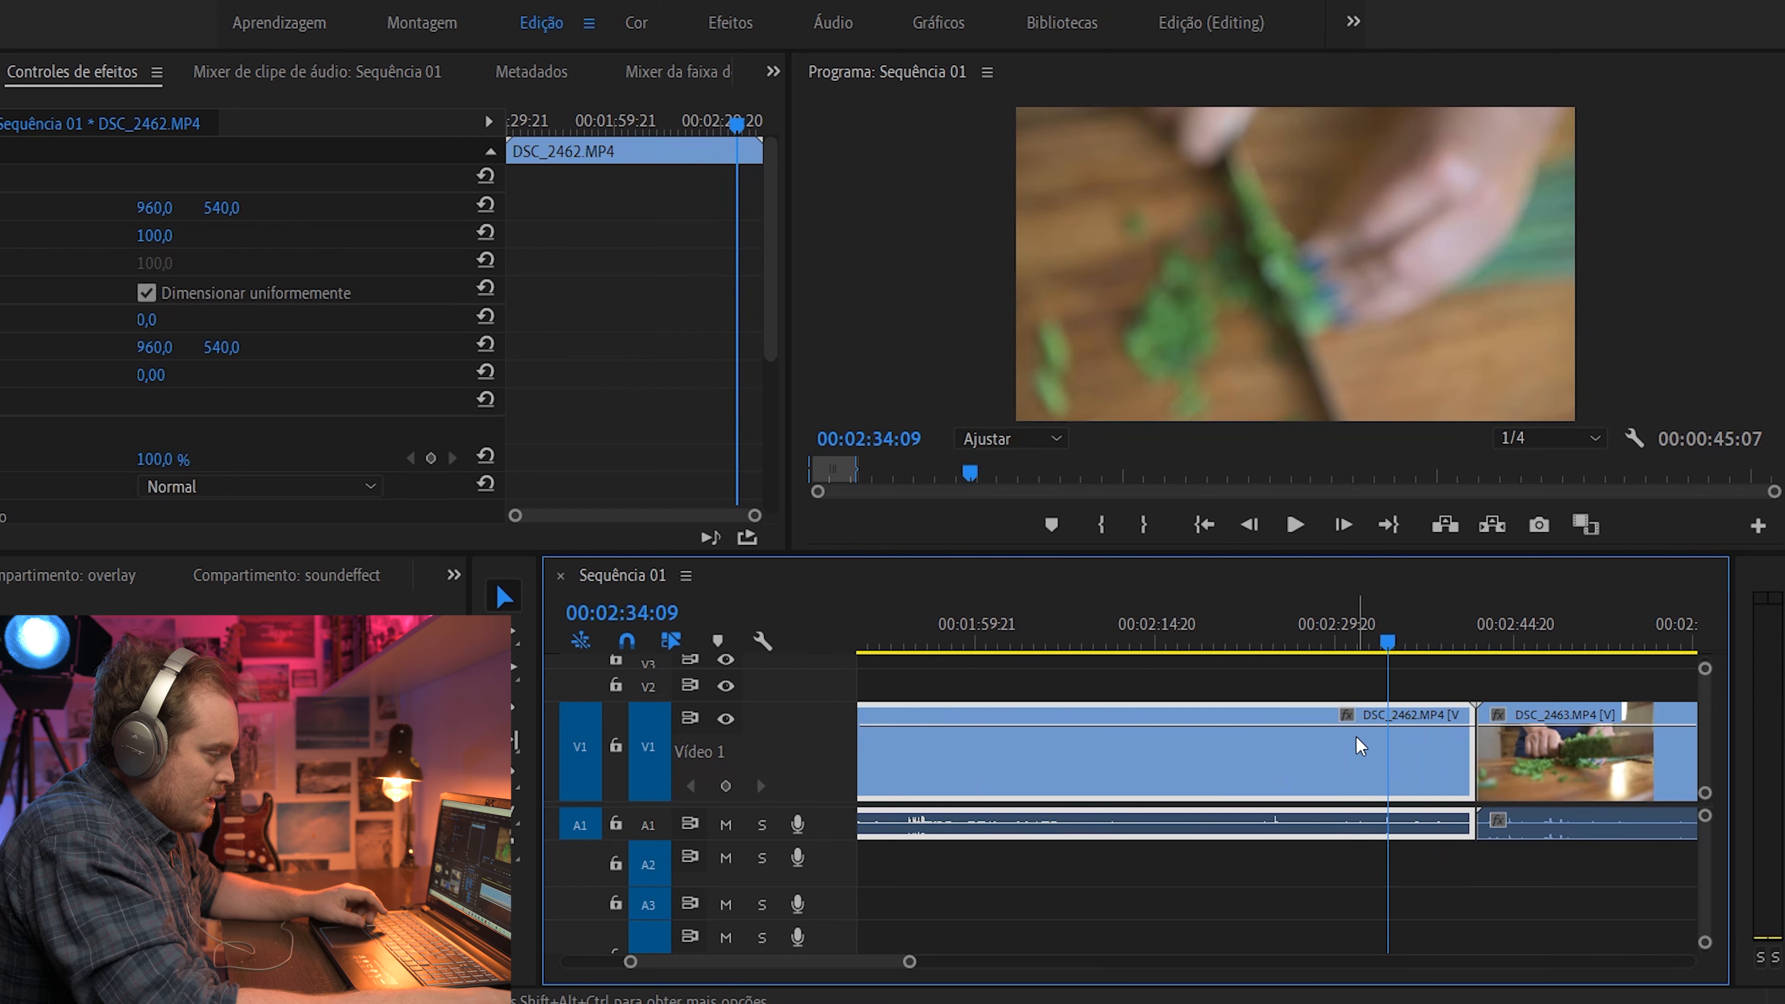
pyautogui.scroll(3, 1397, 739)
pyautogui.moveTo(1383, 642); pyautogui.dragTo(1353, 644)
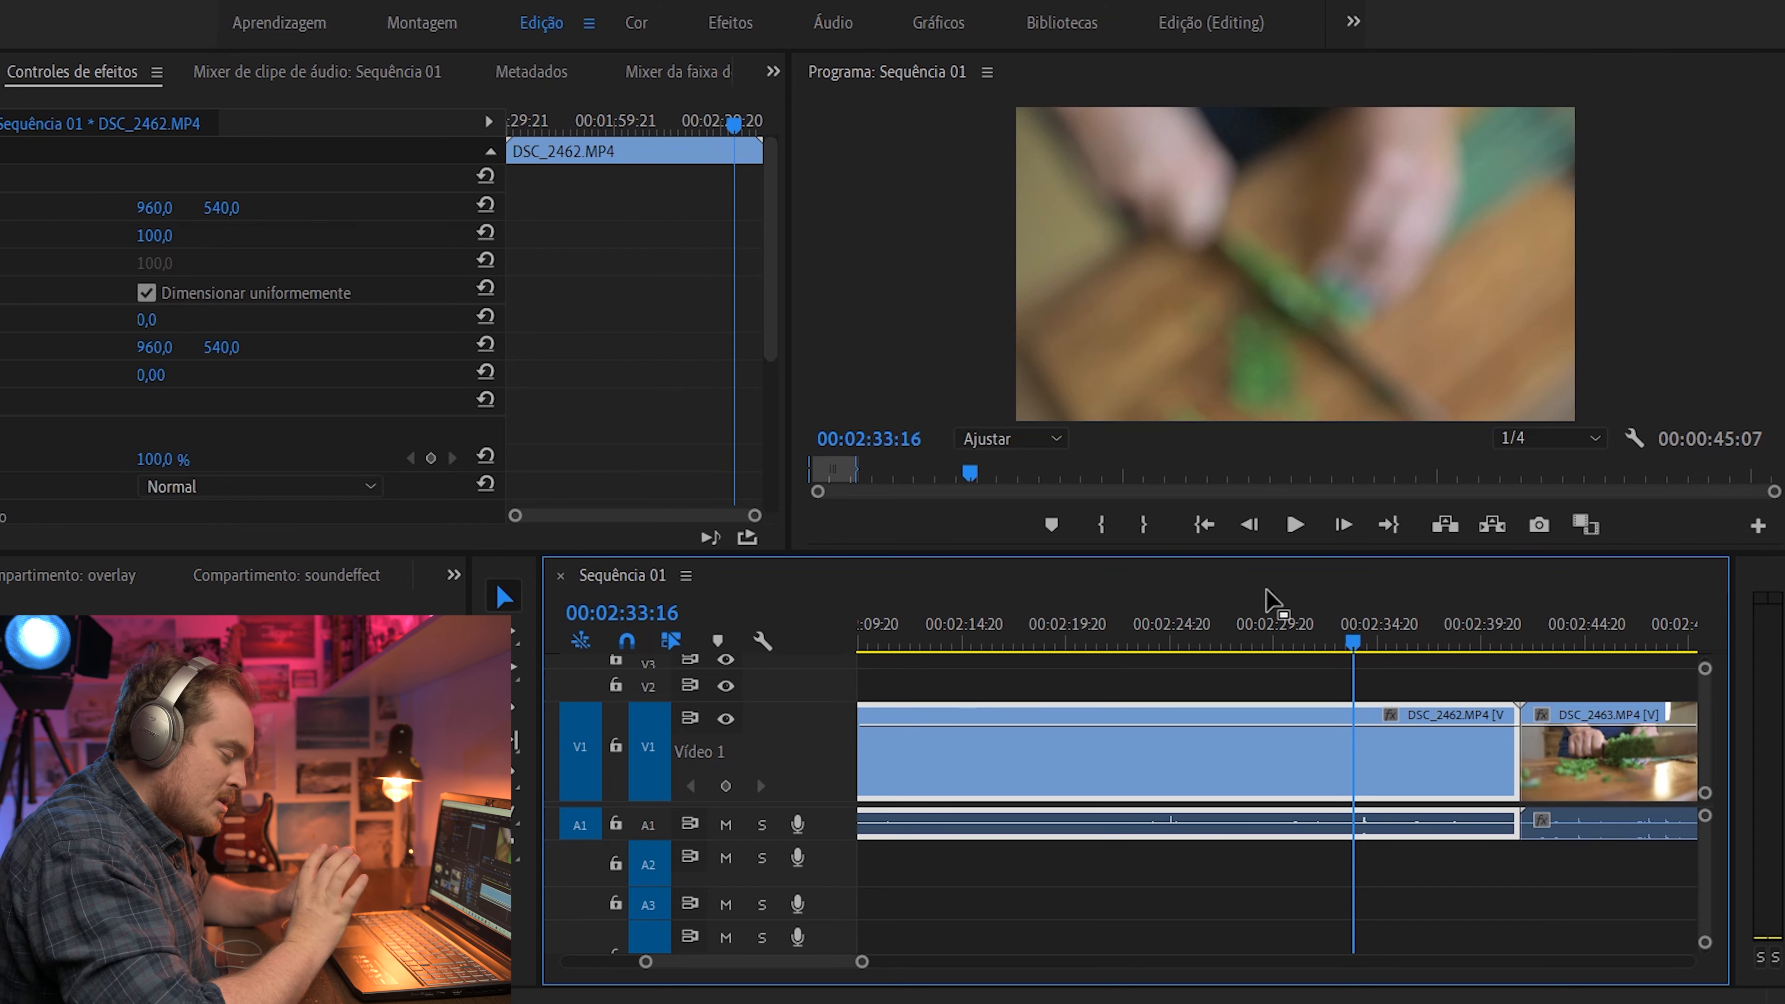
# Survey the remaining untrimmed clips on the timeline, scrubbing as far as 00:04:02:08 in DSC_2466.MP4
pyautogui.scroll(-3, 1368, 733)
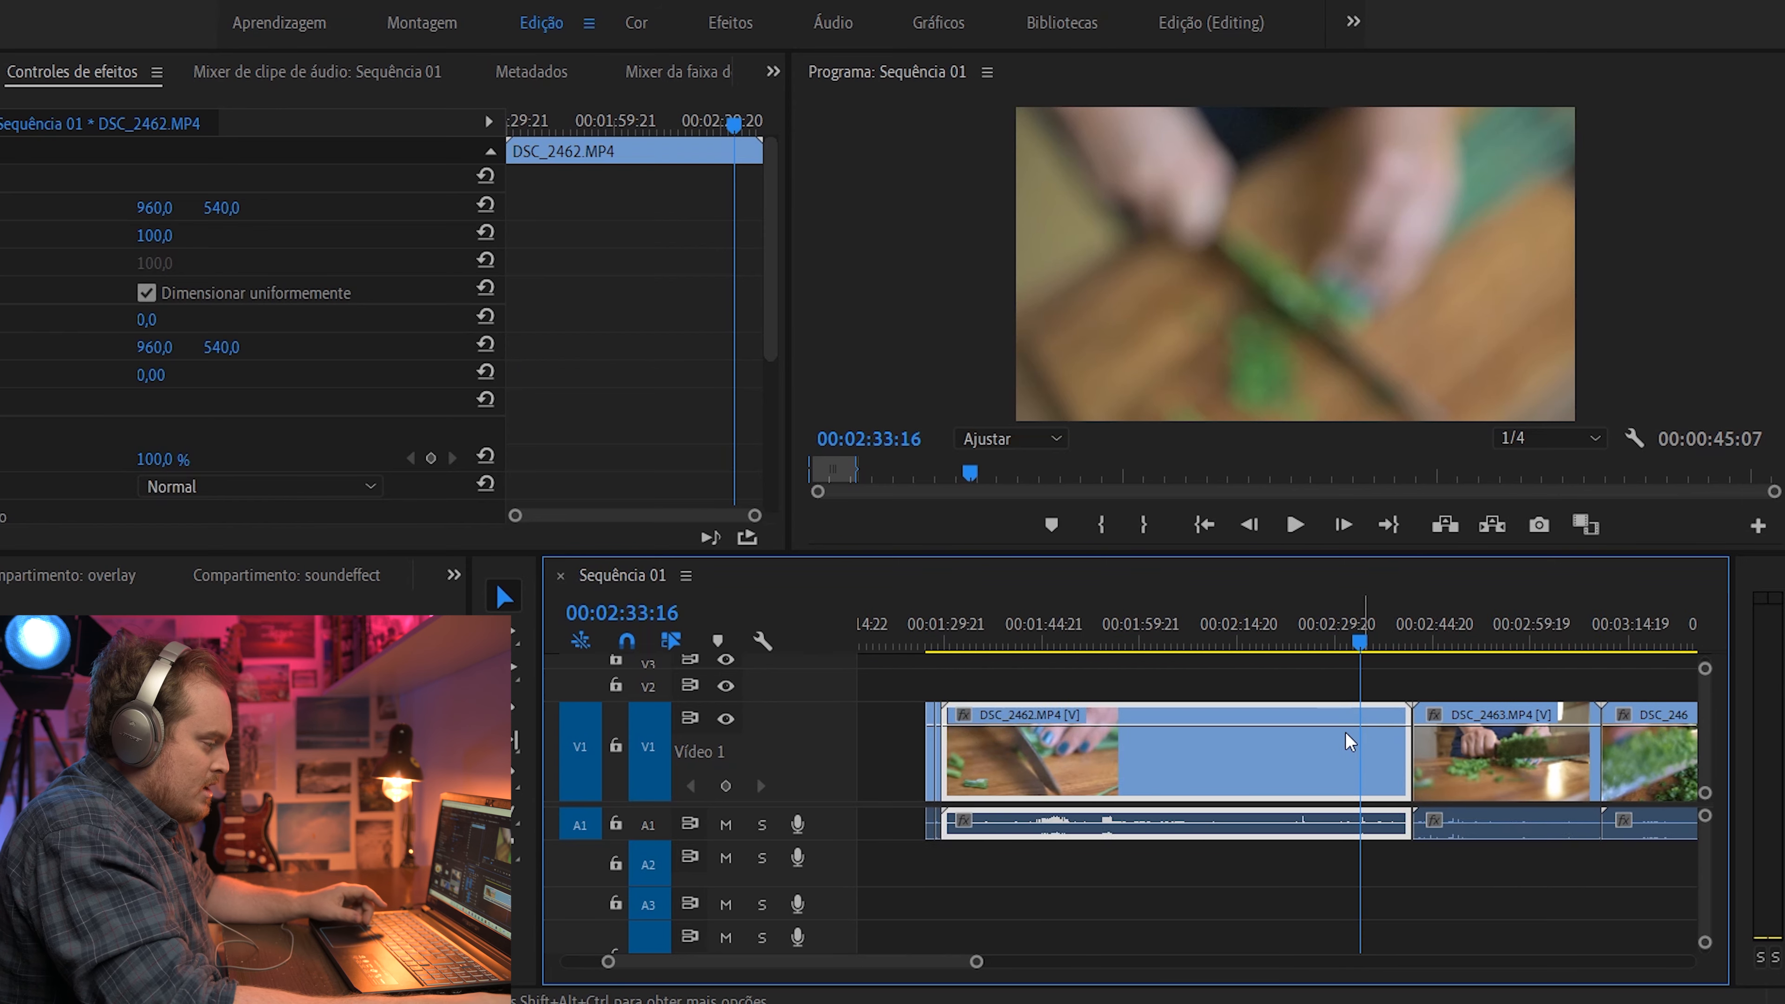
pyautogui.scroll(-3, 1351, 734)
pyautogui.moveTo(1136, 649); pyautogui.dragTo(1318, 630)
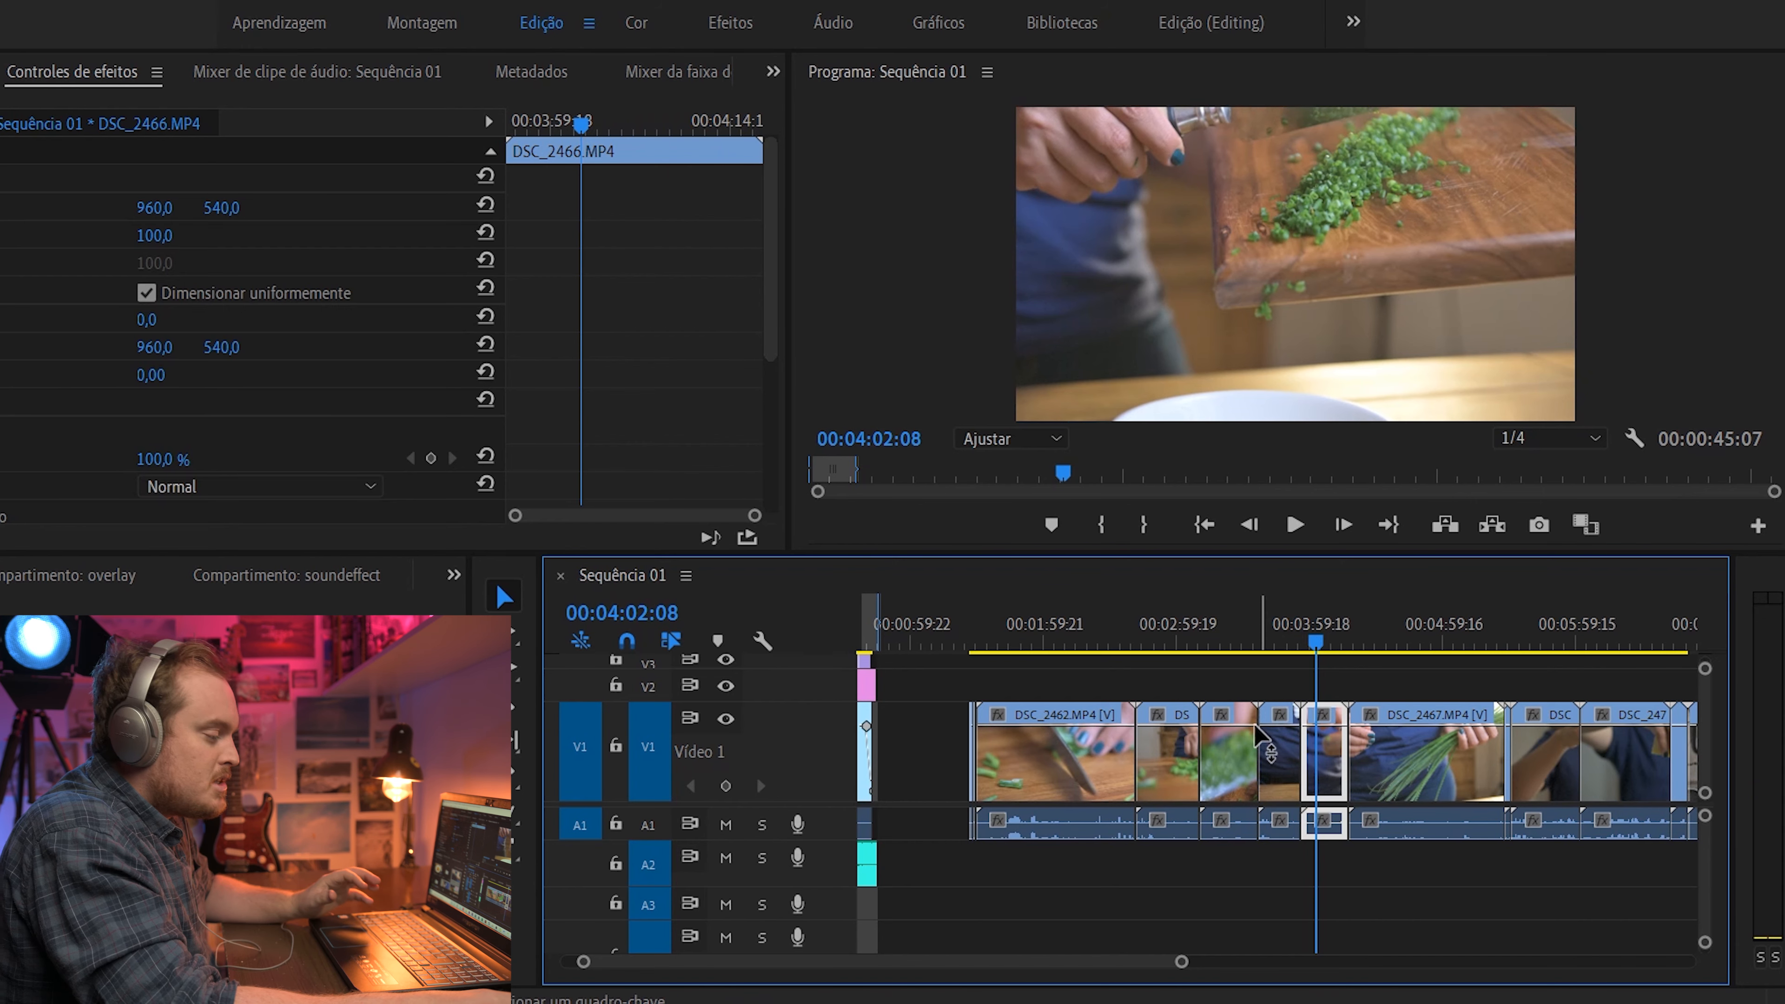
pyautogui.scroll(-1, 1234, 744)
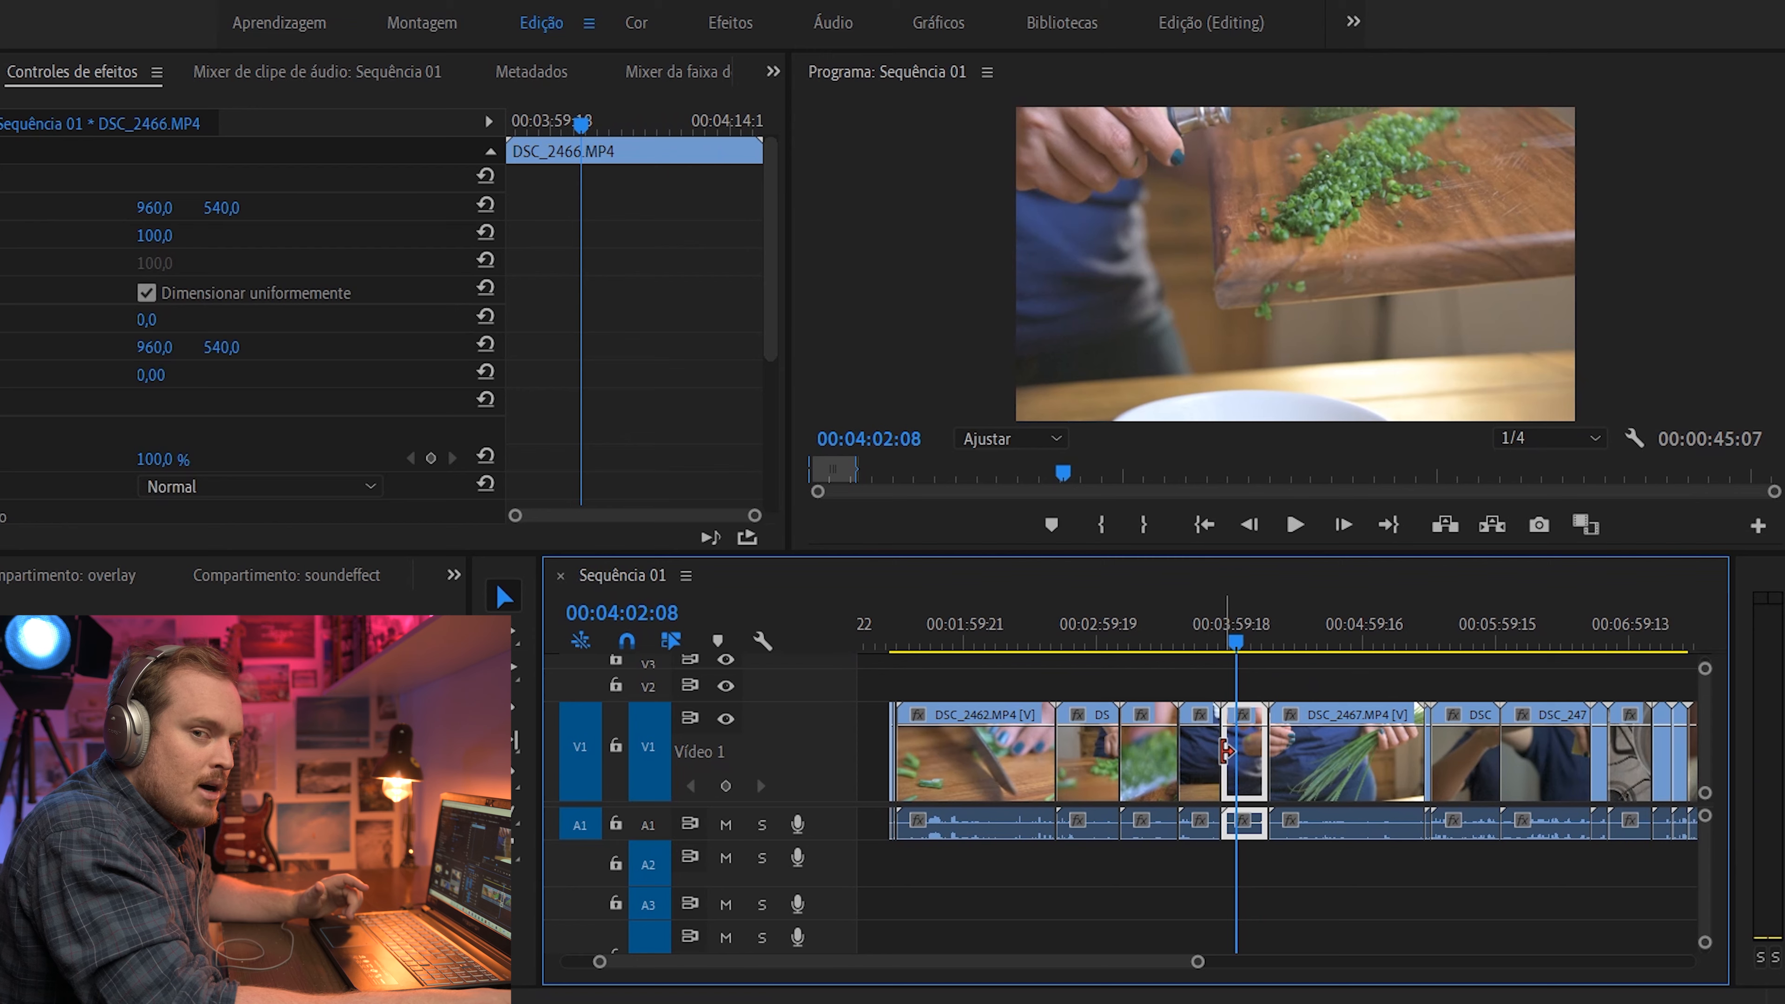
pyautogui.scroll(-3, 1216, 755)
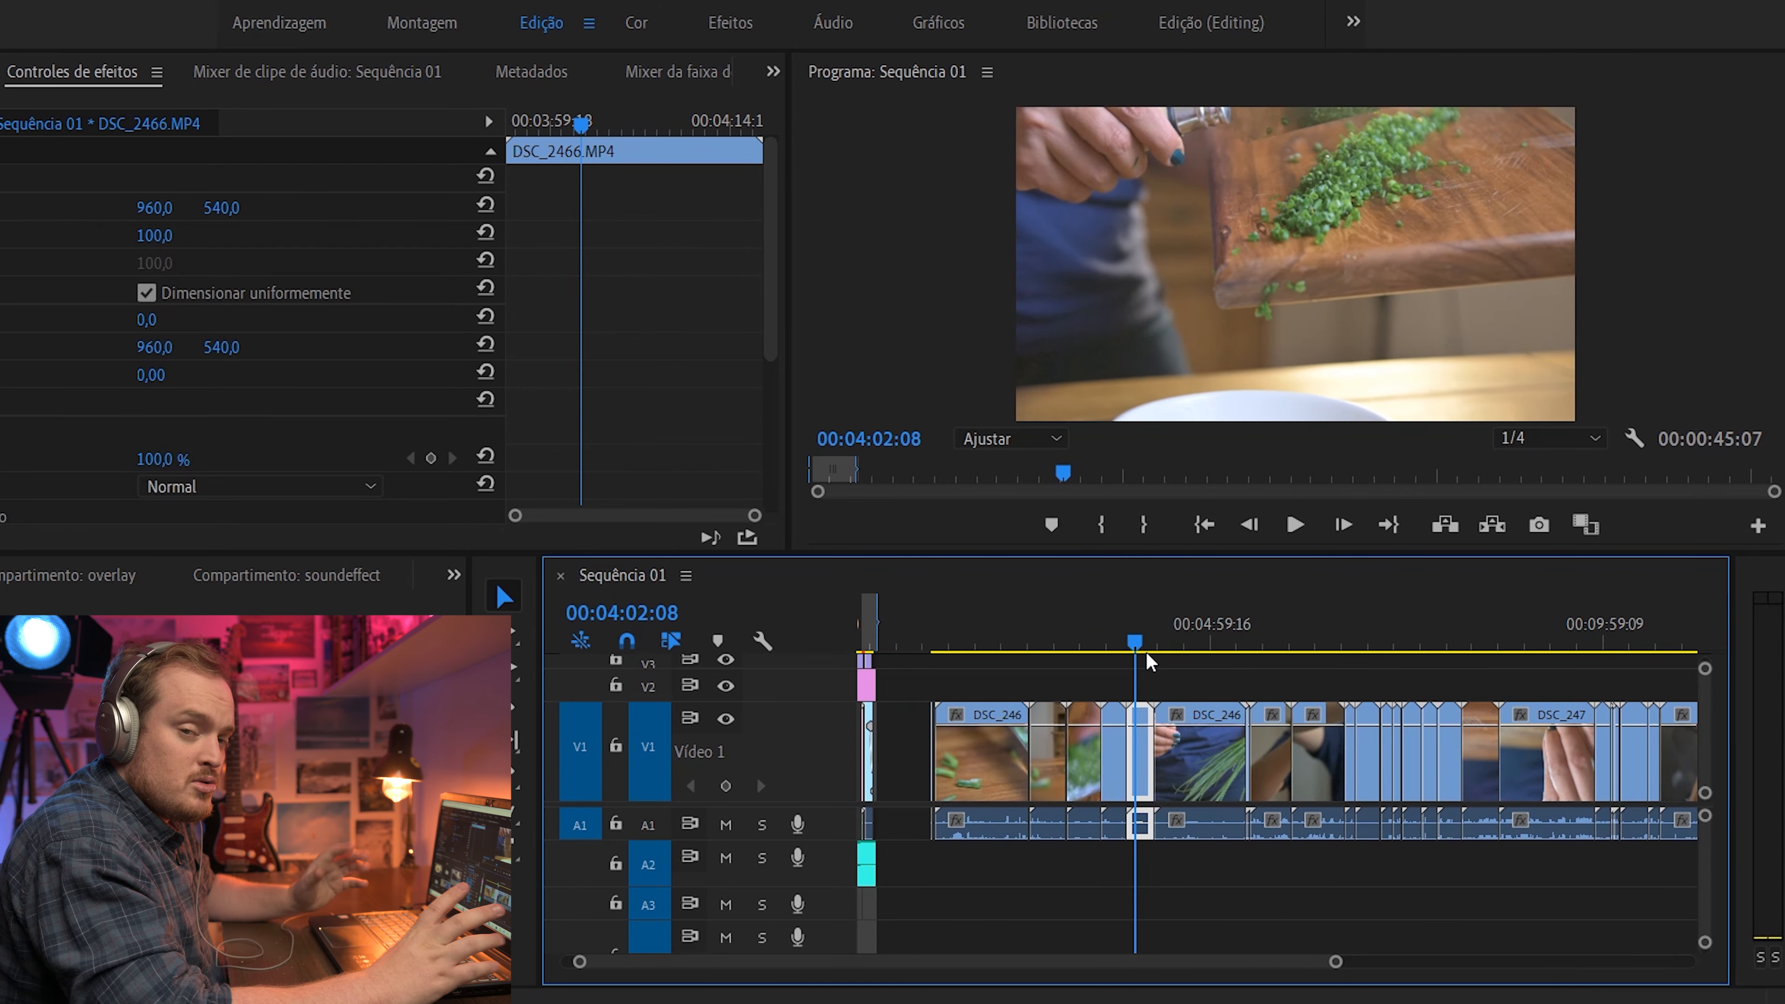
pyautogui.scroll(-2, 991, 758)
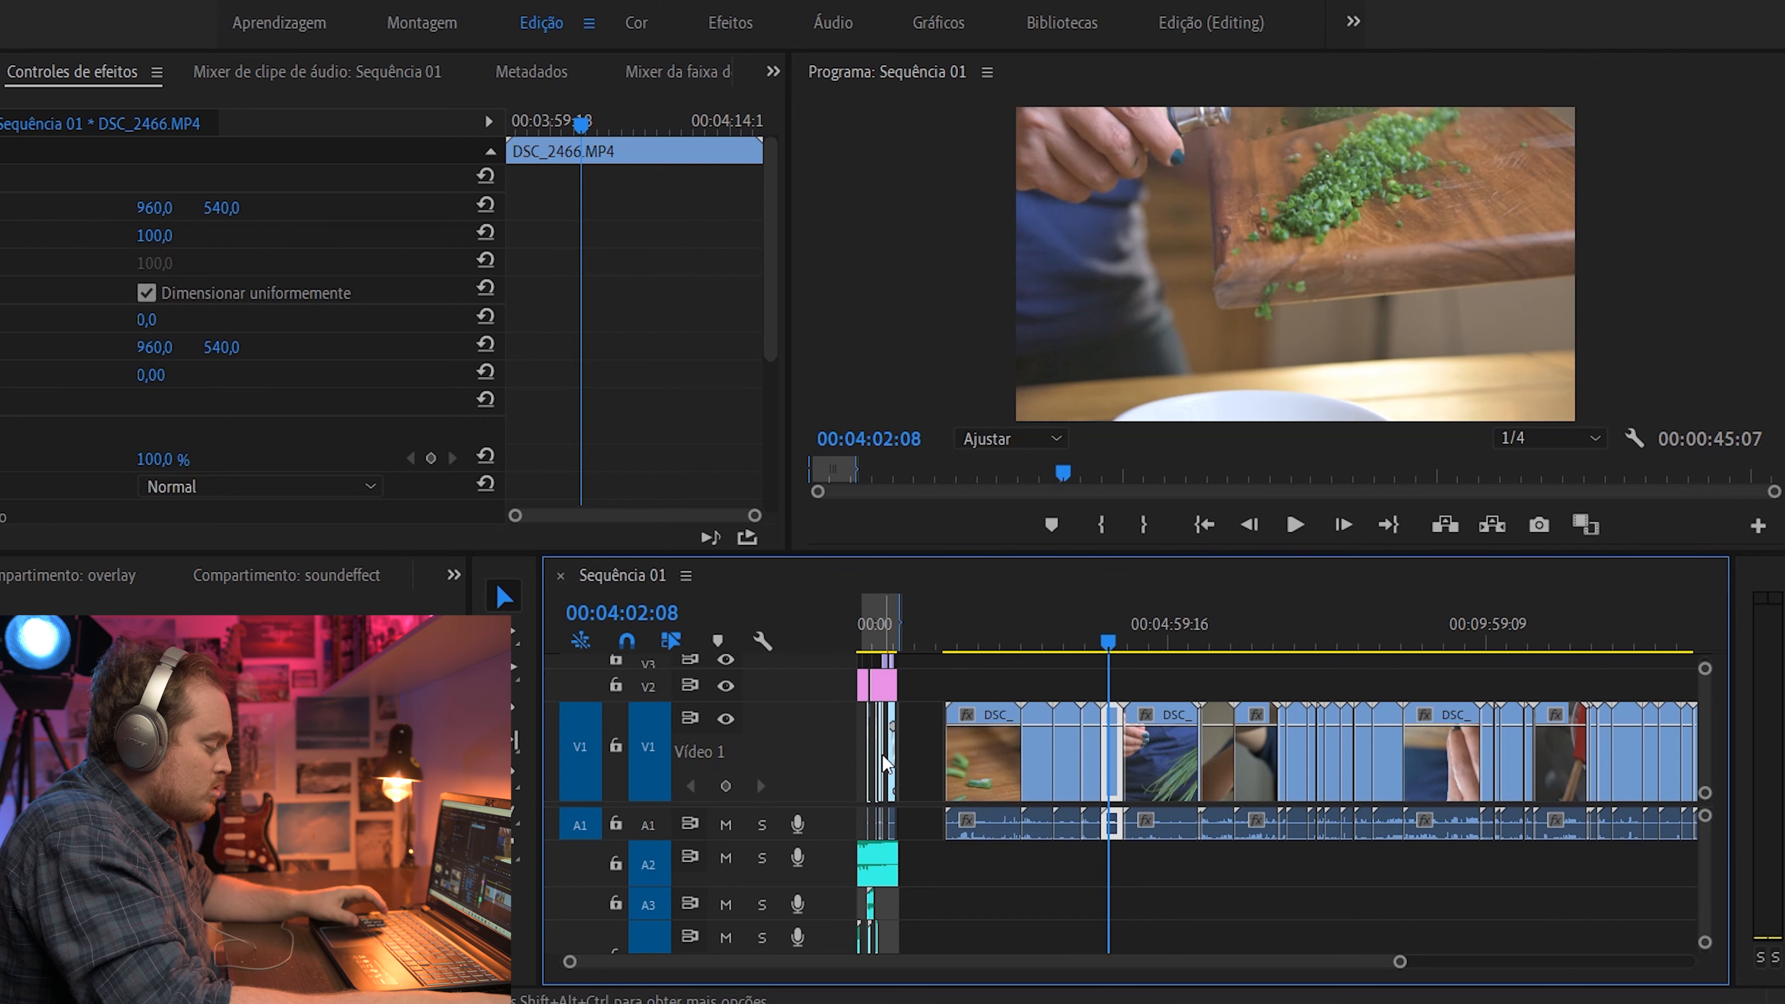
# Examine the finished edit at the start of the sequence, including its speed-ramped clips, adjustment layer, overlay and audio tracks
pyautogui.scroll(1, 998, 755)
pyautogui.scroll(4, 935, 696)
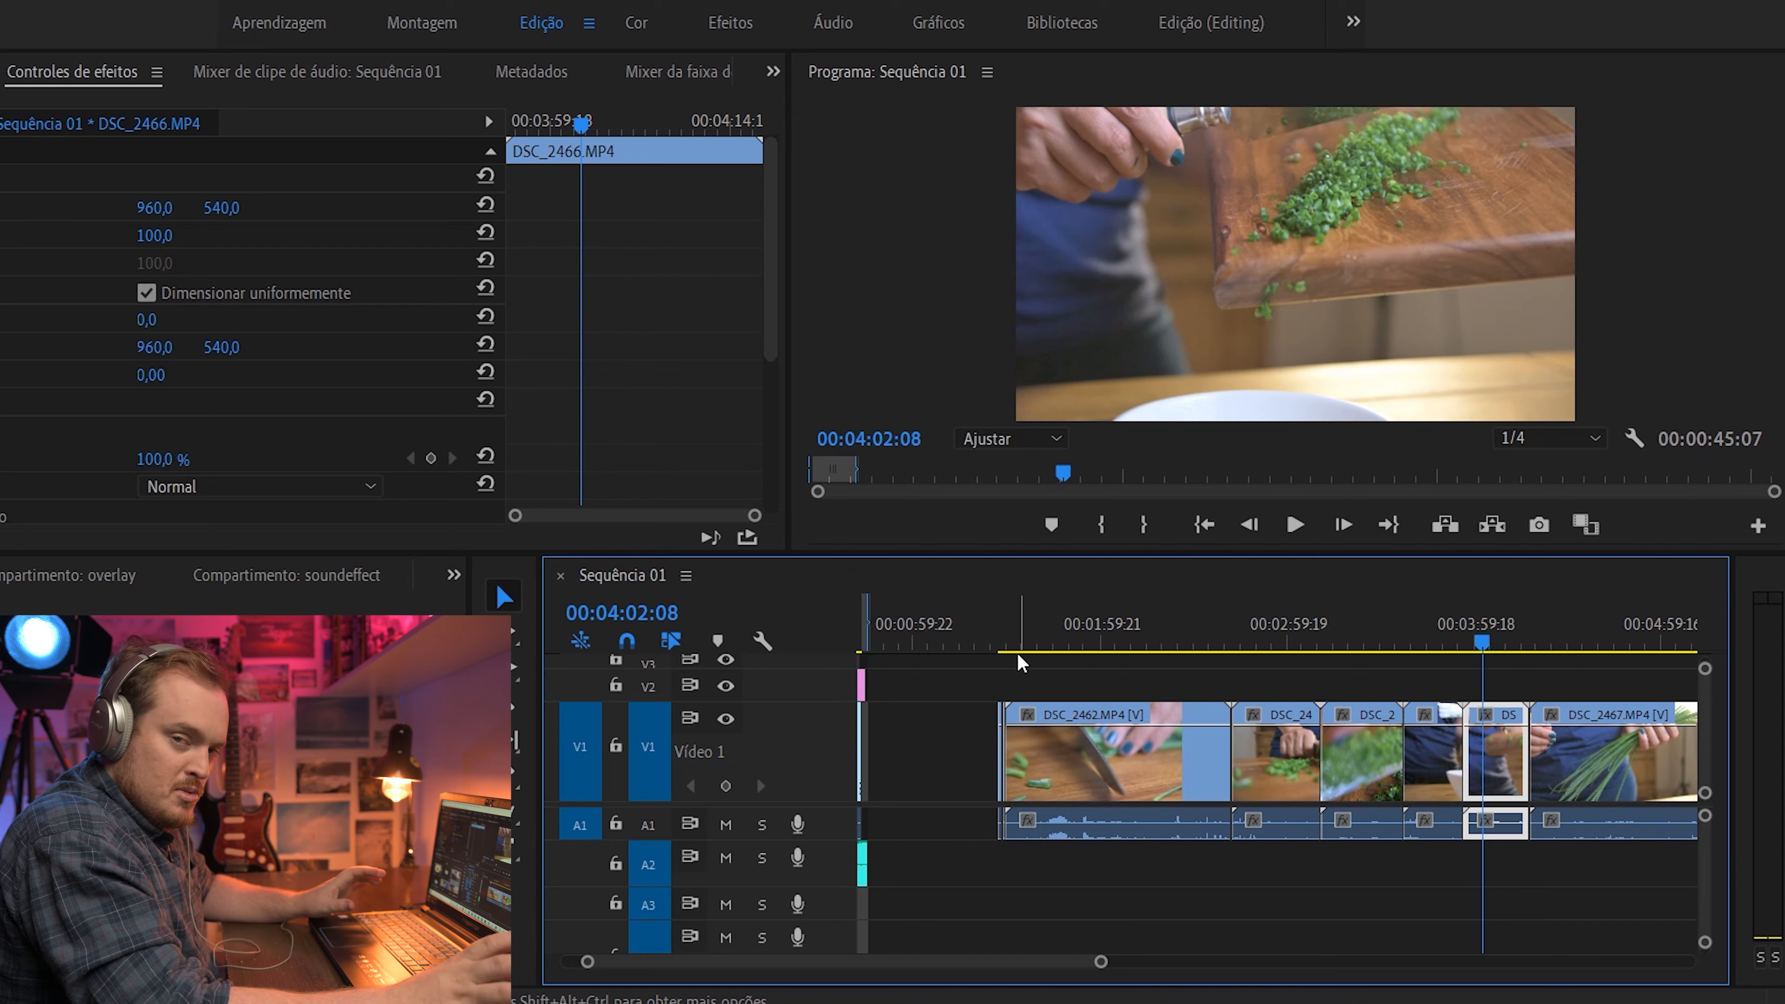
pyautogui.hscroll(-2, 1018, 652)
pyautogui.scroll(8, 924, 689)
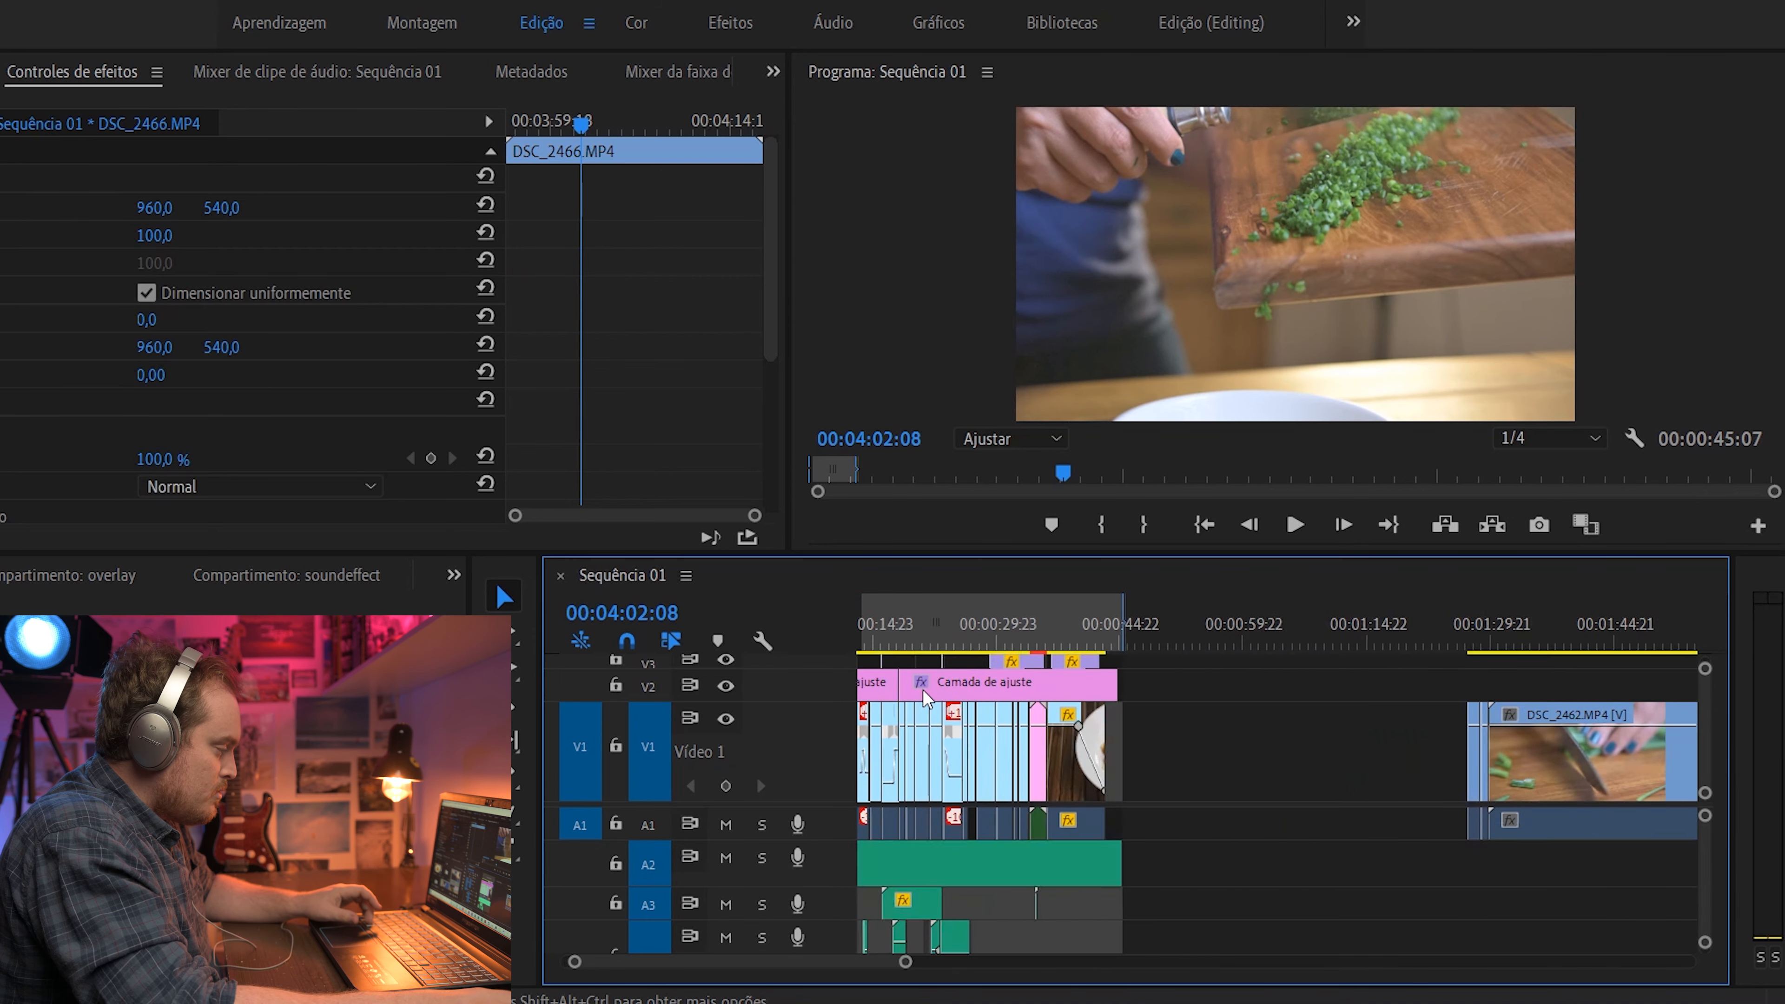
pyautogui.scroll(5, 880, 710)
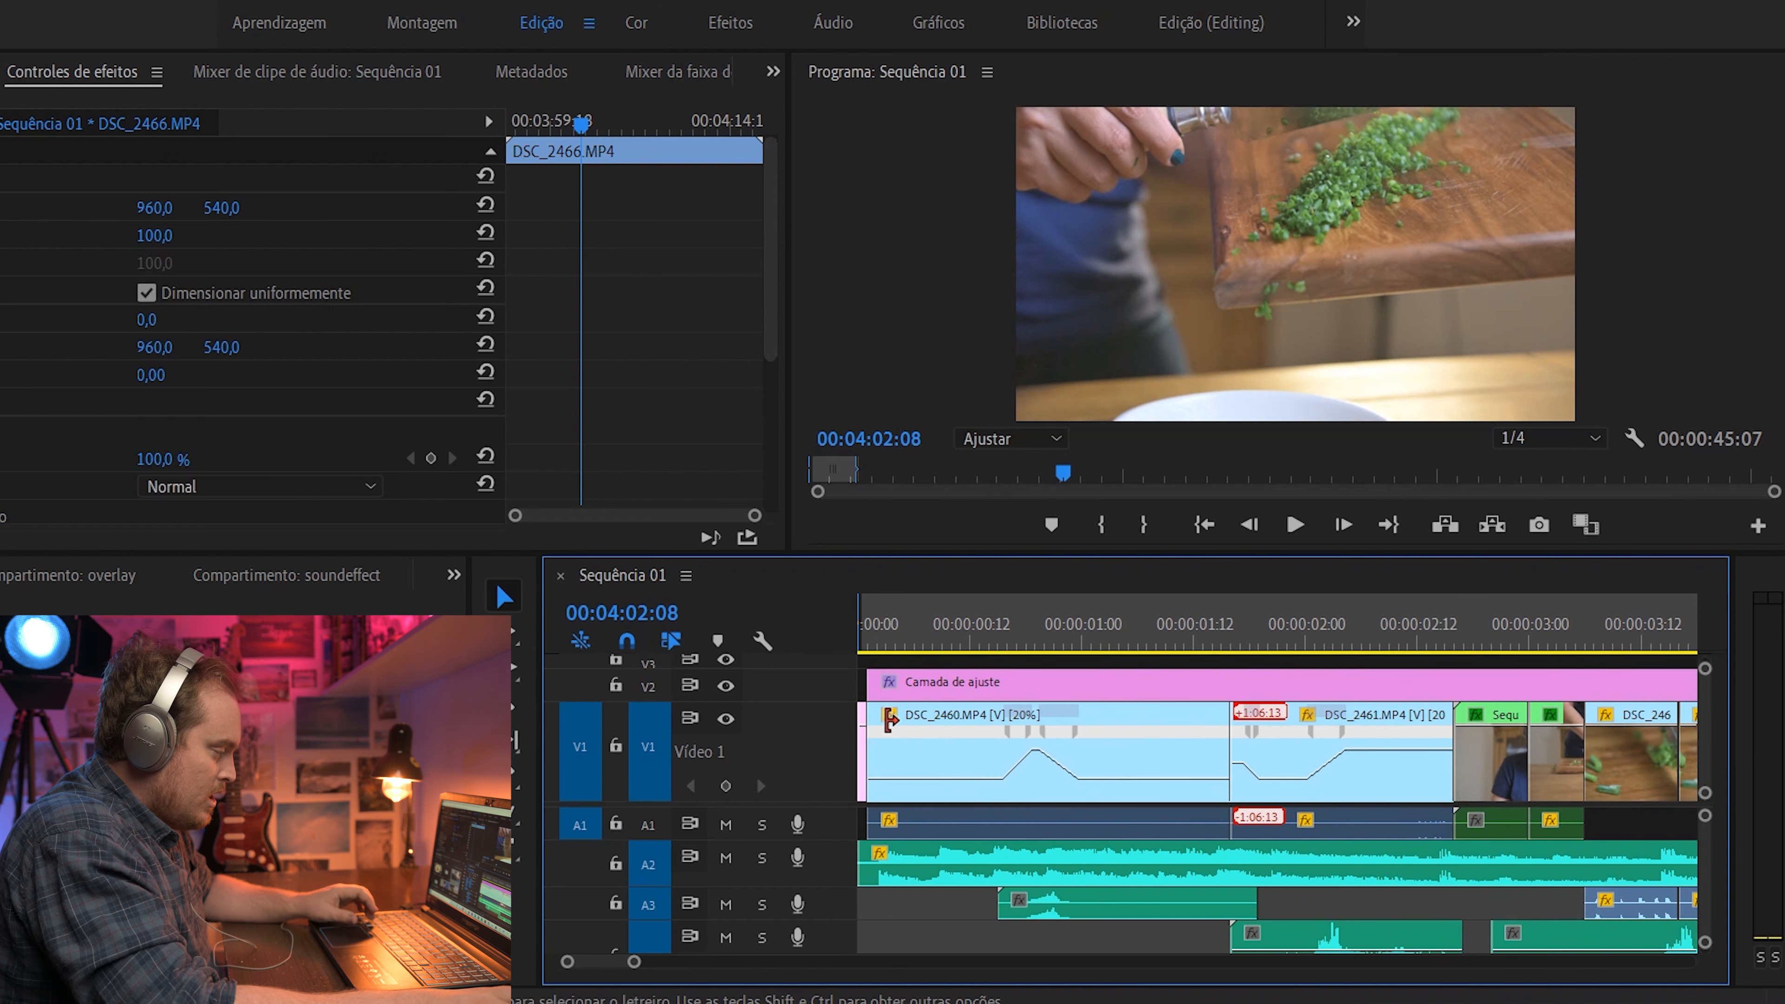
pyautogui.scroll(3, 878, 710)
pyautogui.scroll(-5, 798, 768)
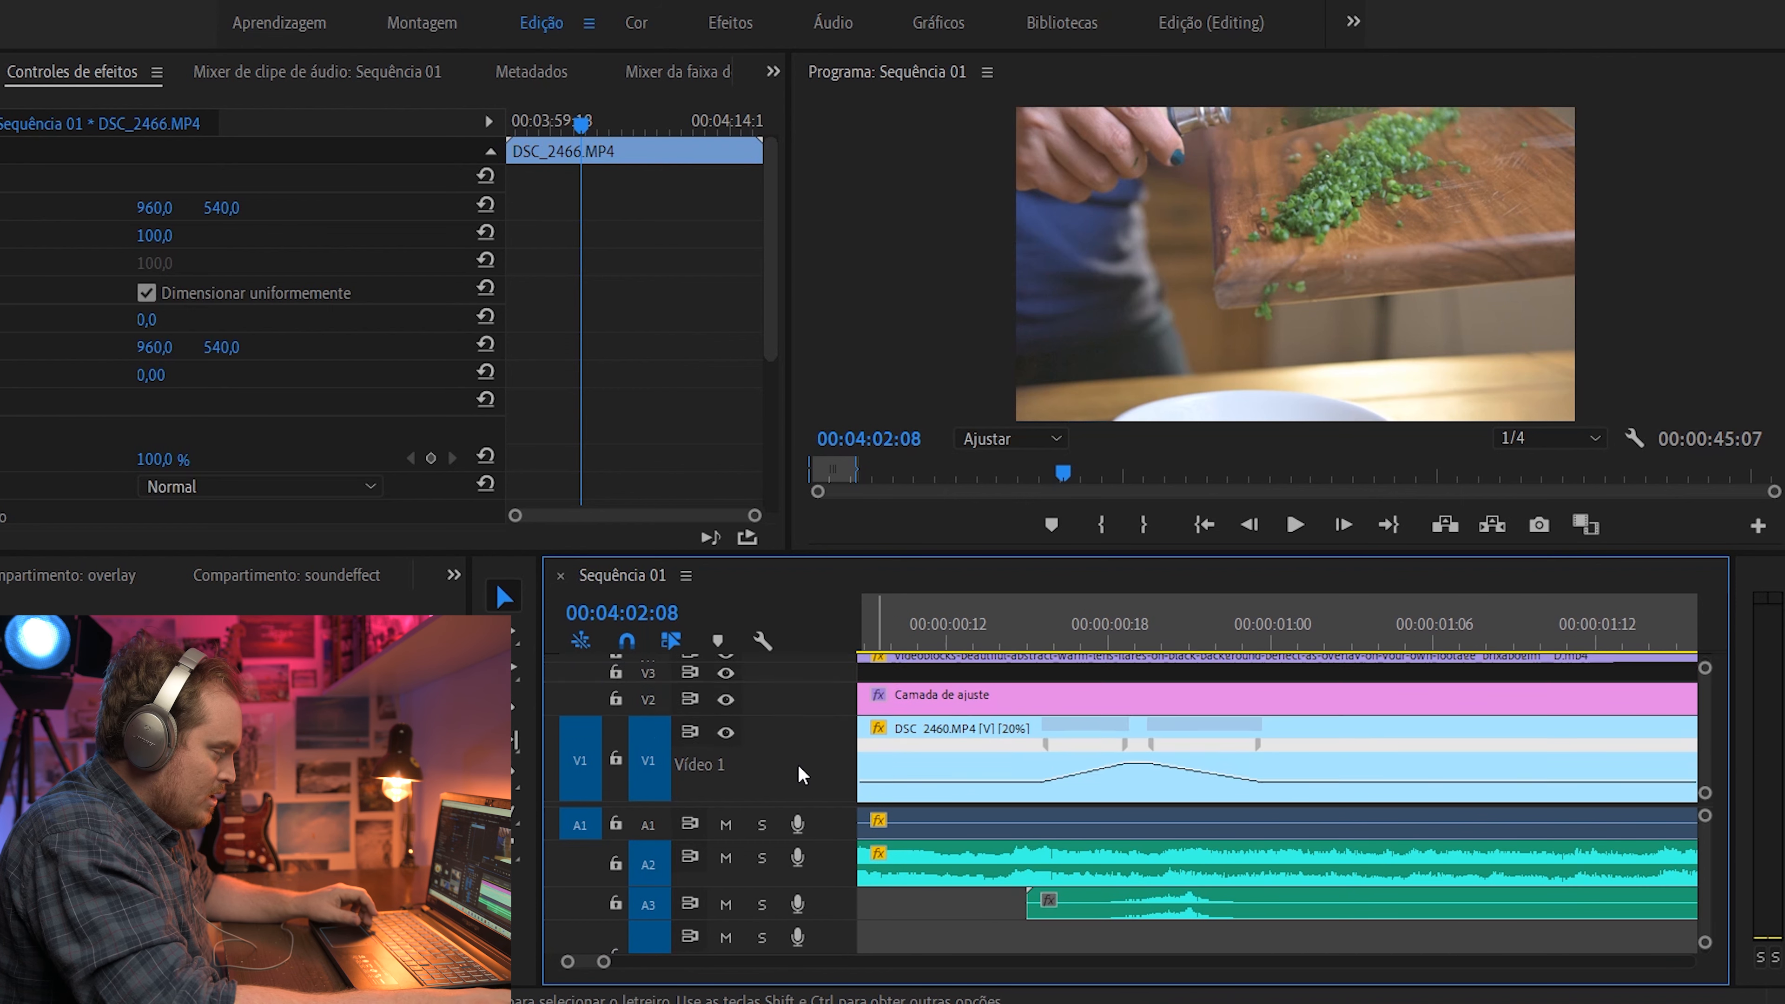
pyautogui.scroll(1, 943, 788)
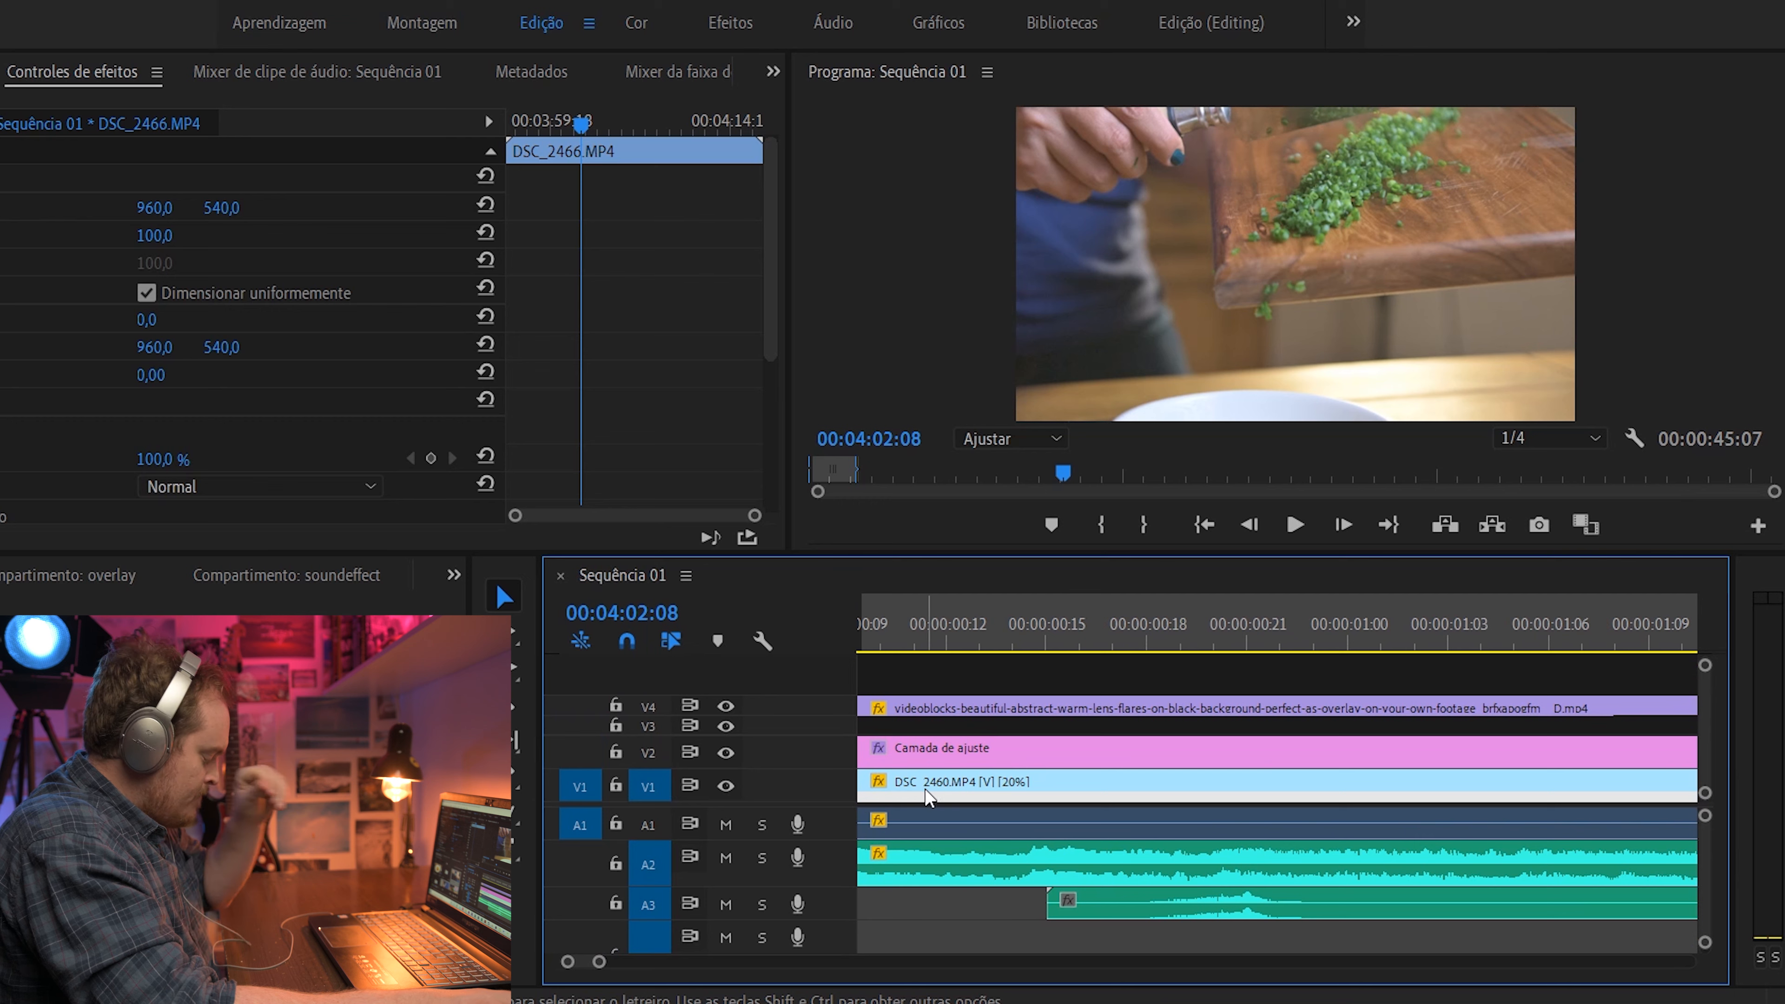
pyautogui.scroll(-1, 904, 719)
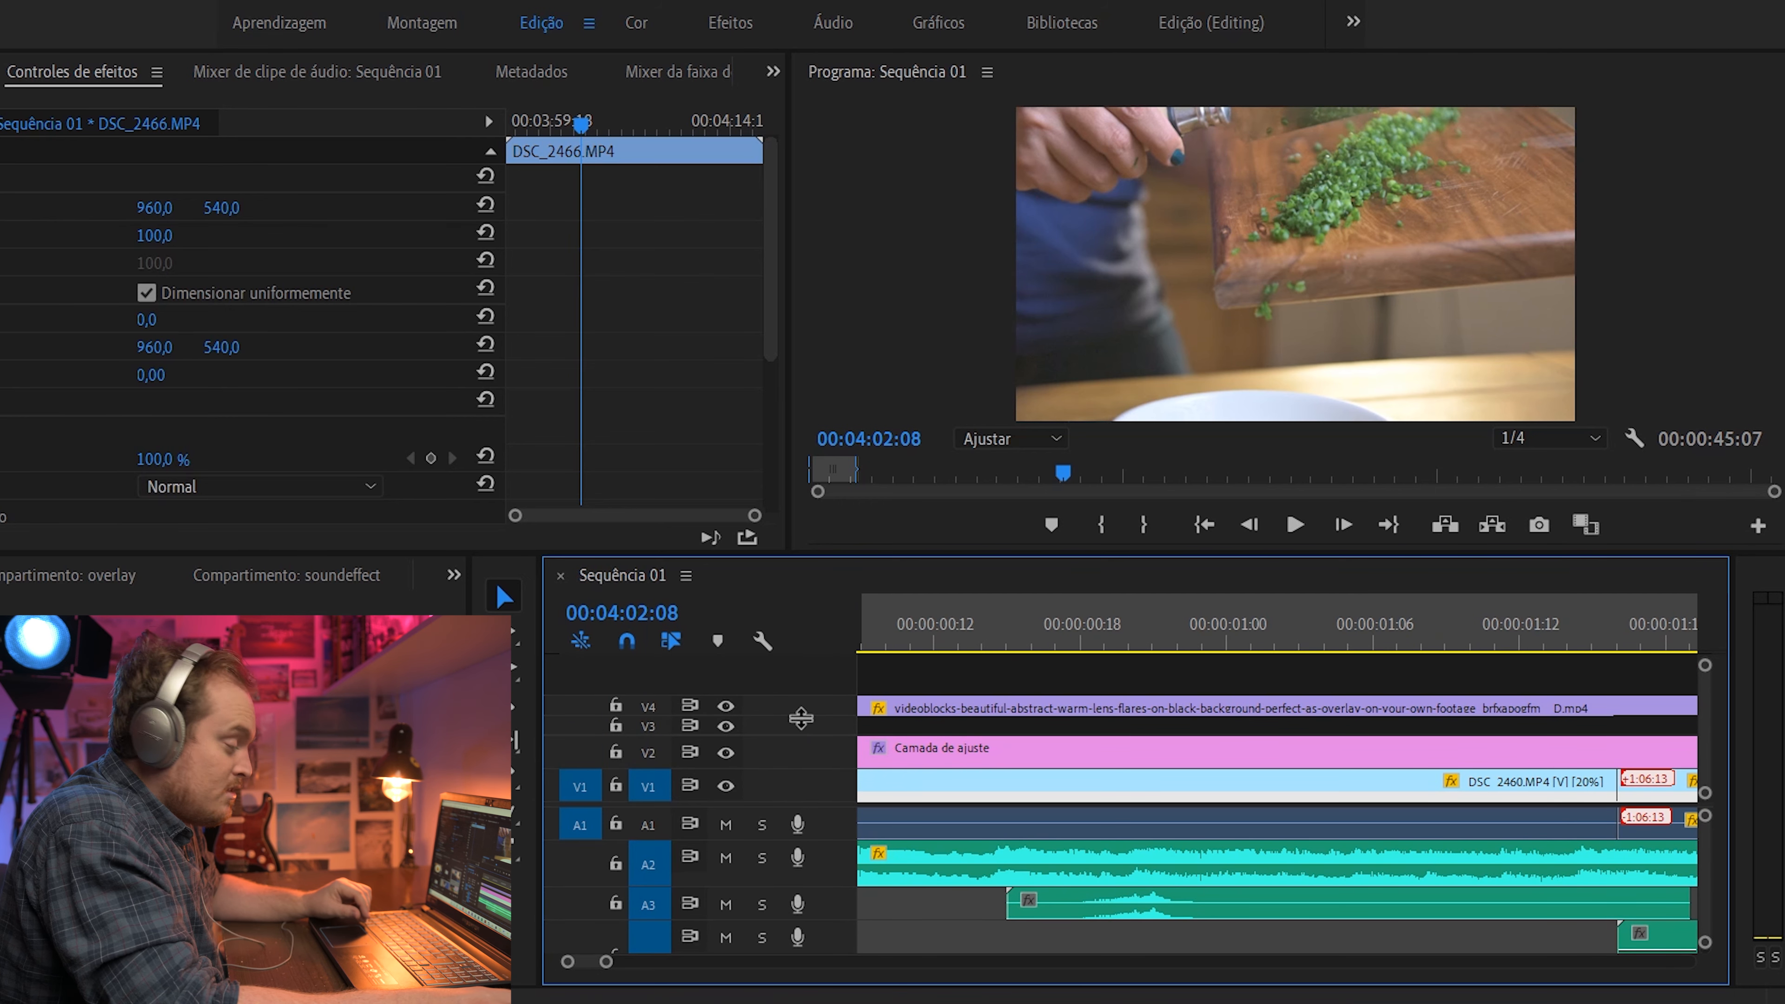
pyautogui.scroll(3, 959, 891)
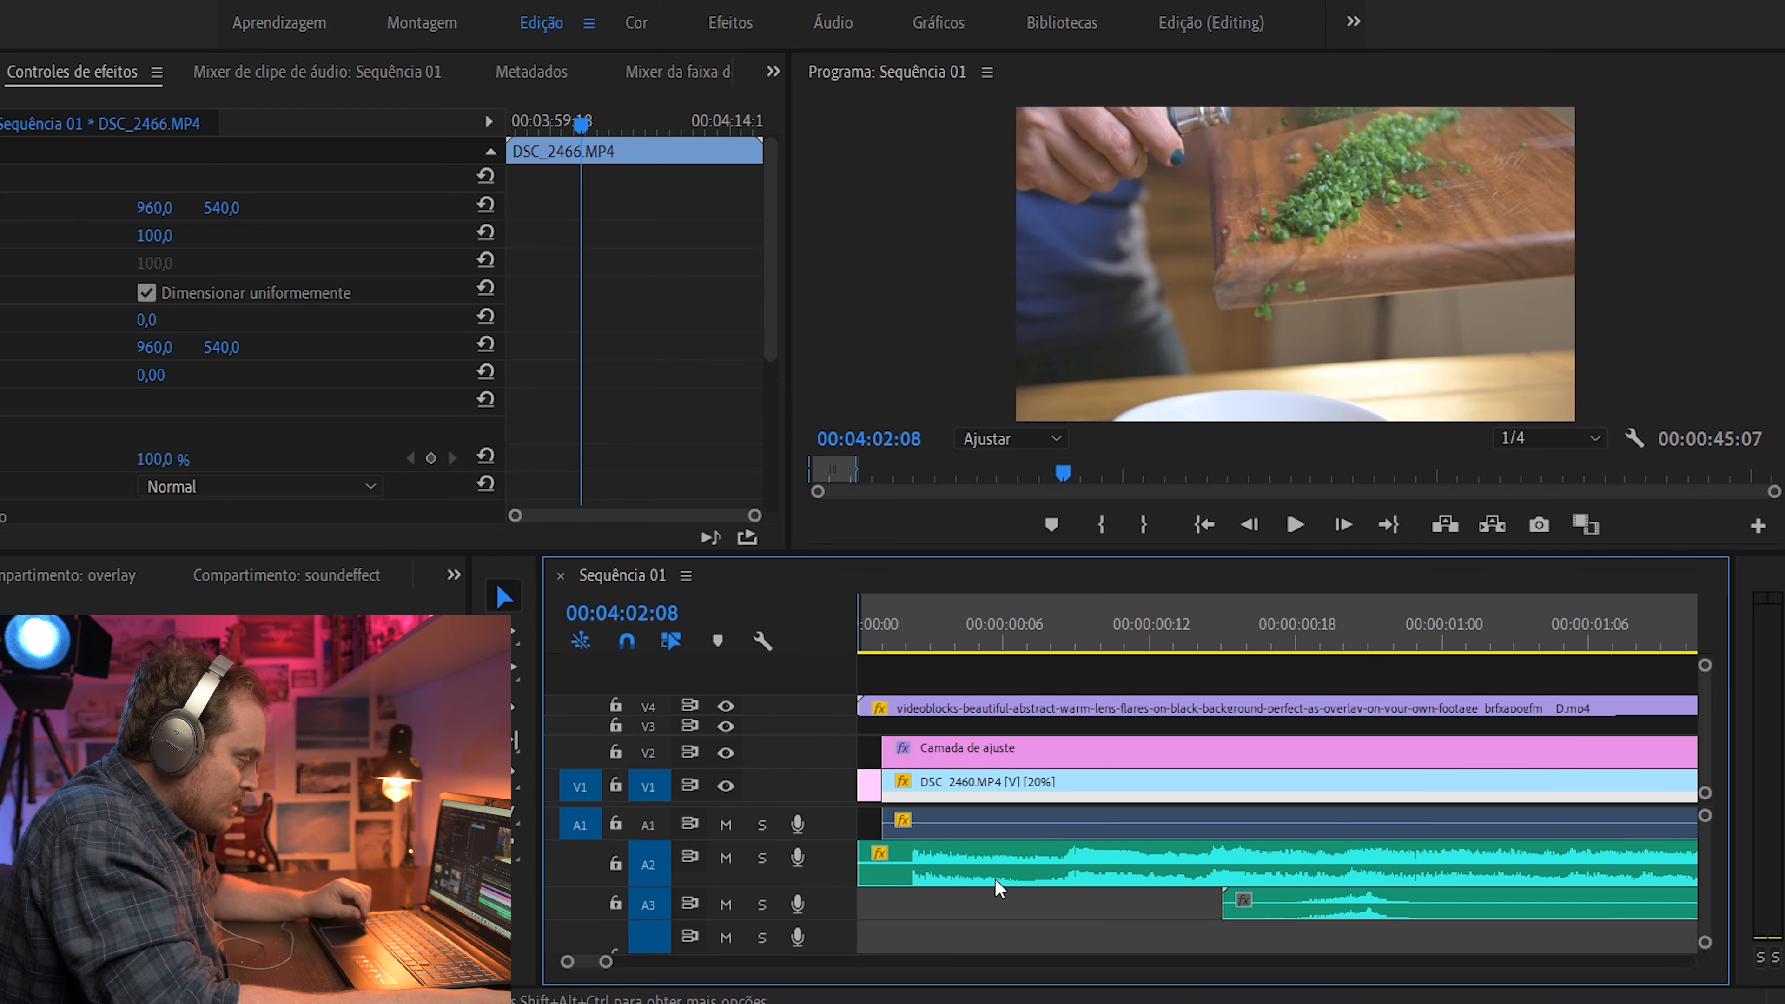
# Compare the opening frame of DSC_2525.jpg at 00:00:00:00 with the first frame of DSC_2460.MP4 at 00:00:00:01
pyautogui.click(859, 629)
pyautogui.scroll(2, 900, 731)
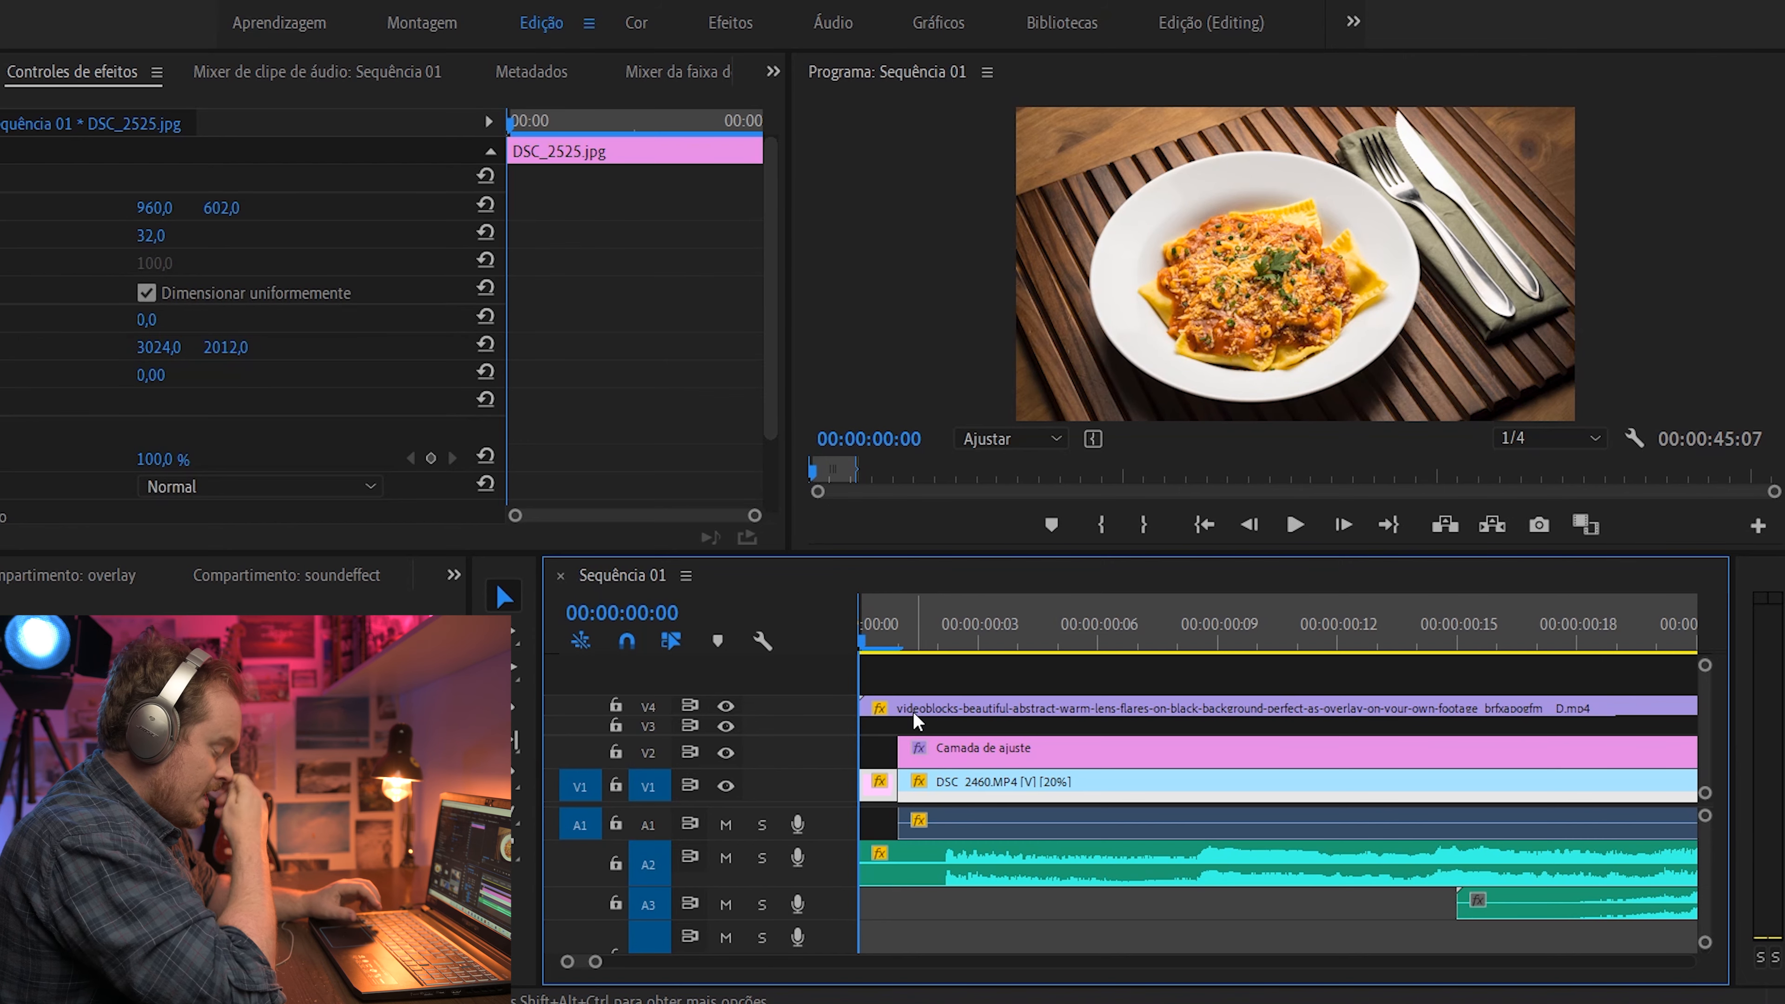
pyautogui.click(887, 649)
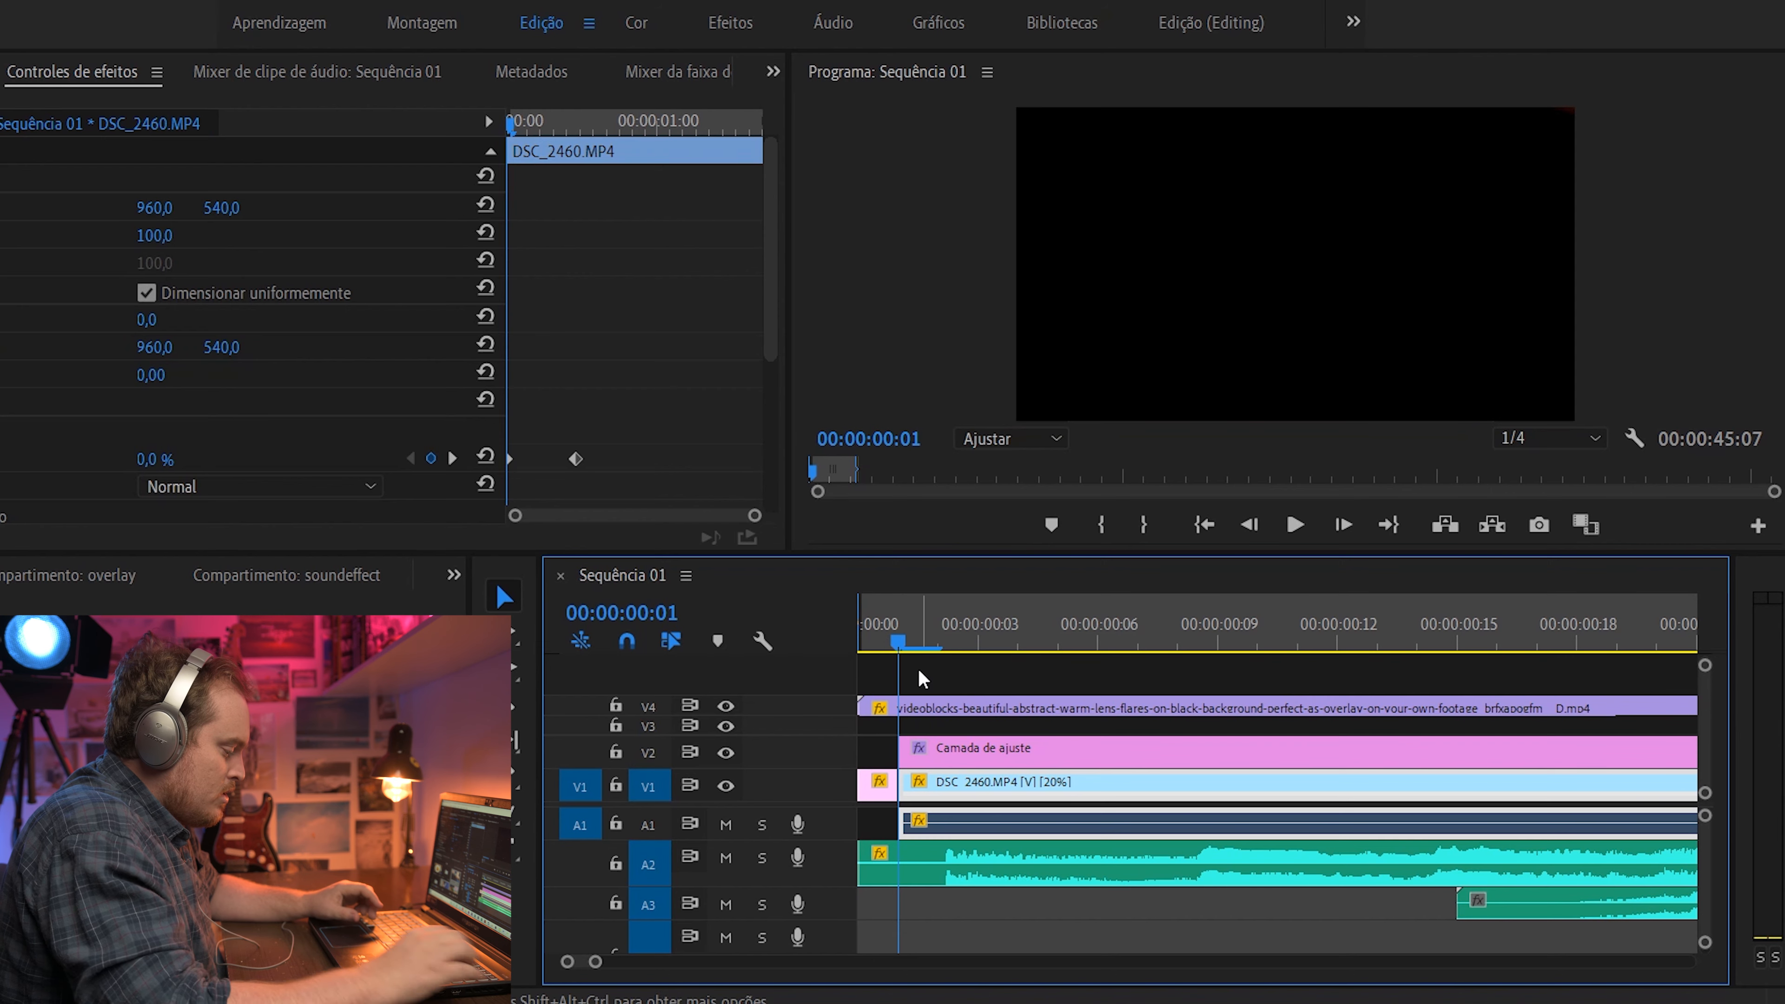
pyautogui.press('Left')
pyautogui.press('Right')
pyautogui.press('Left')
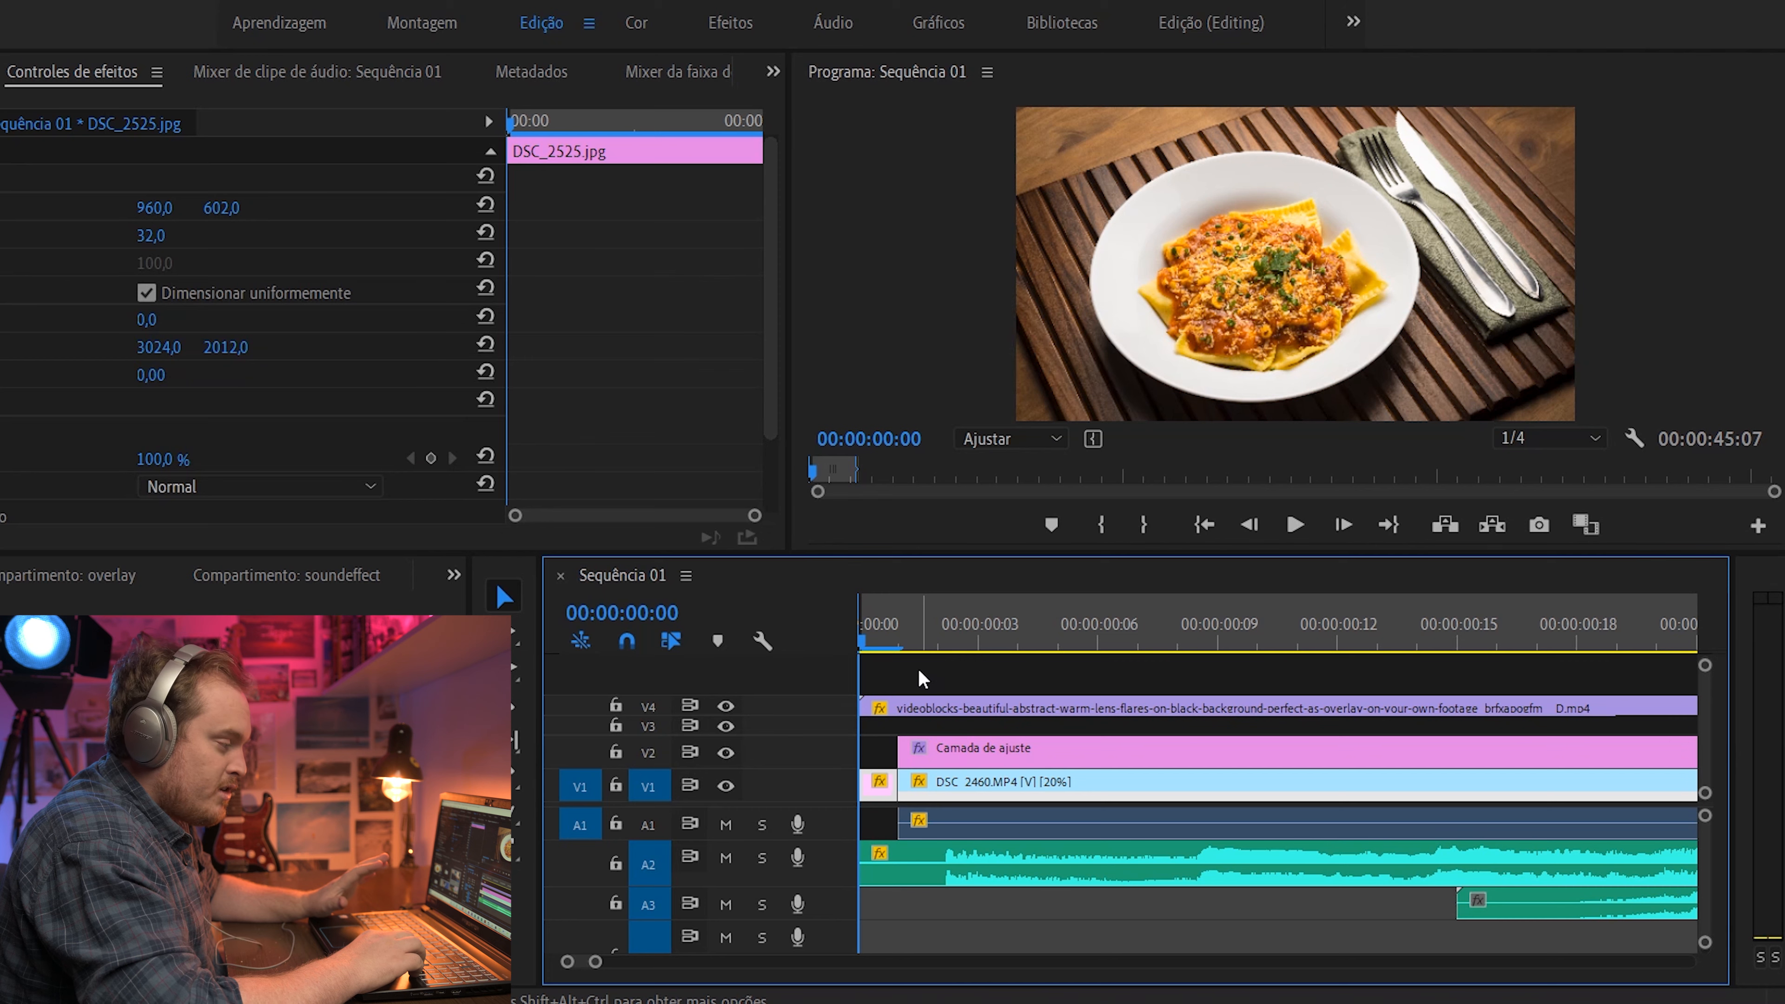
pyautogui.press('Right')
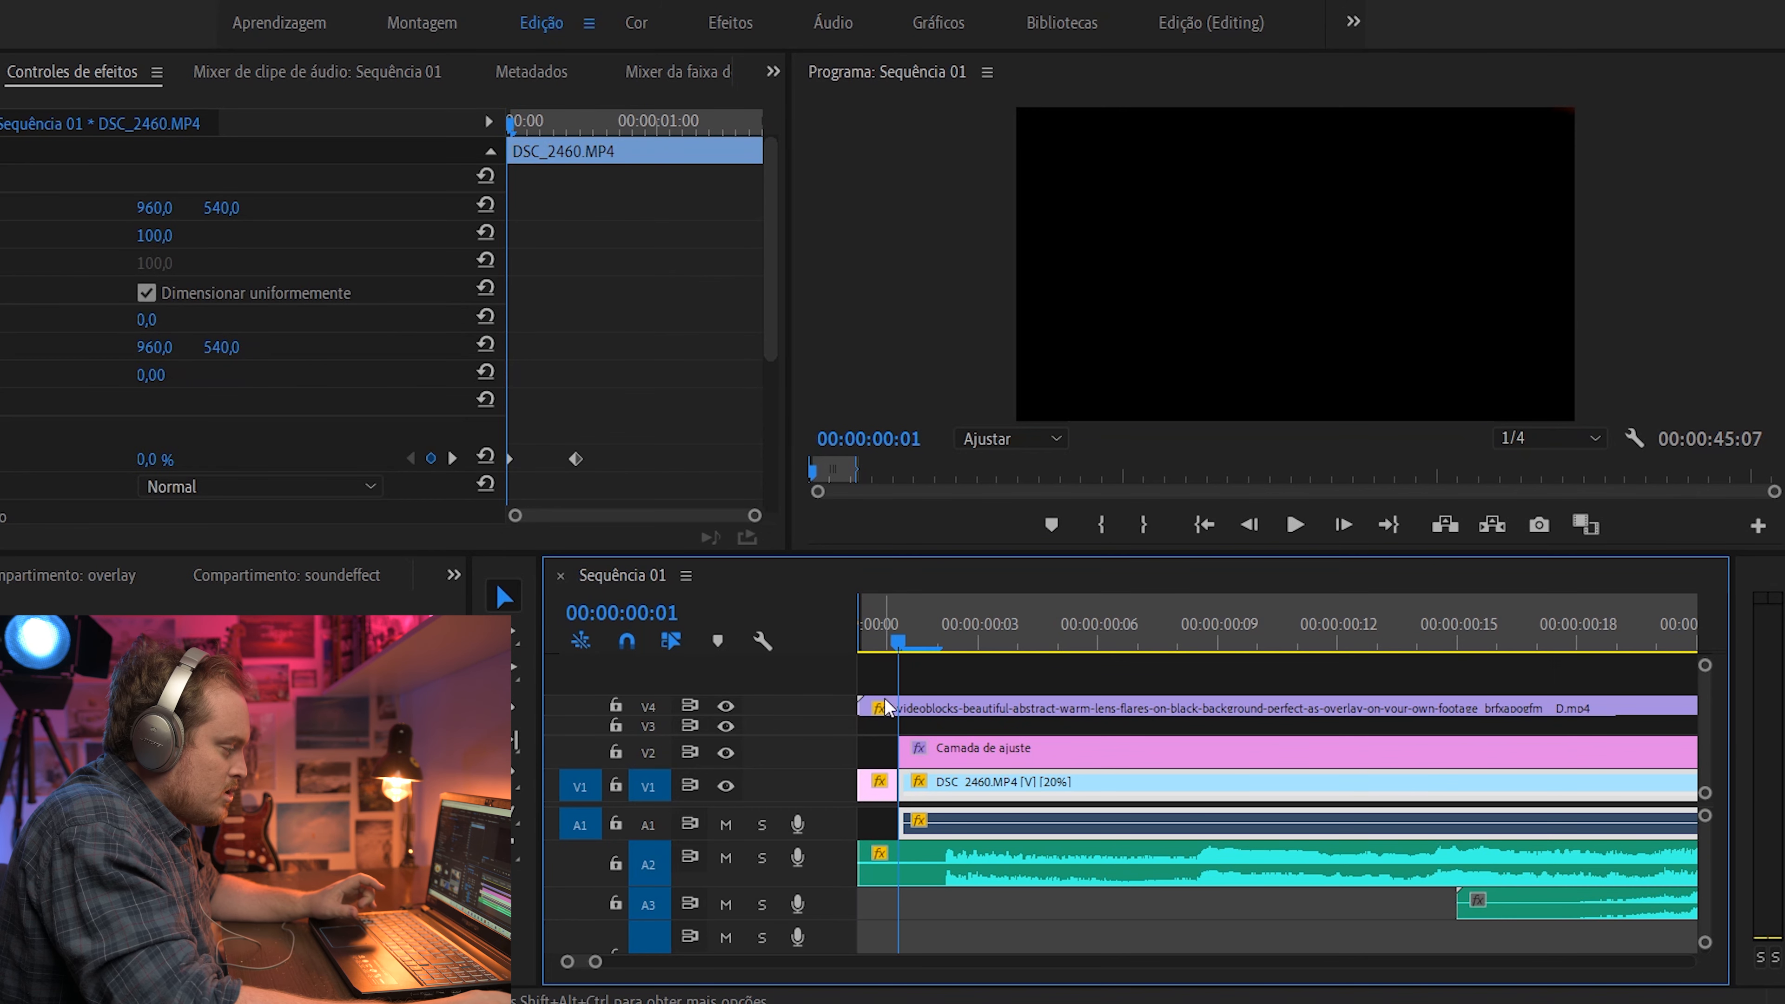
# Expand video track V1 and switch the keyframe line shown on the DSC_2460.MP4 clip from its speed ramp to another property
pyautogui.doubleClick(827, 797)
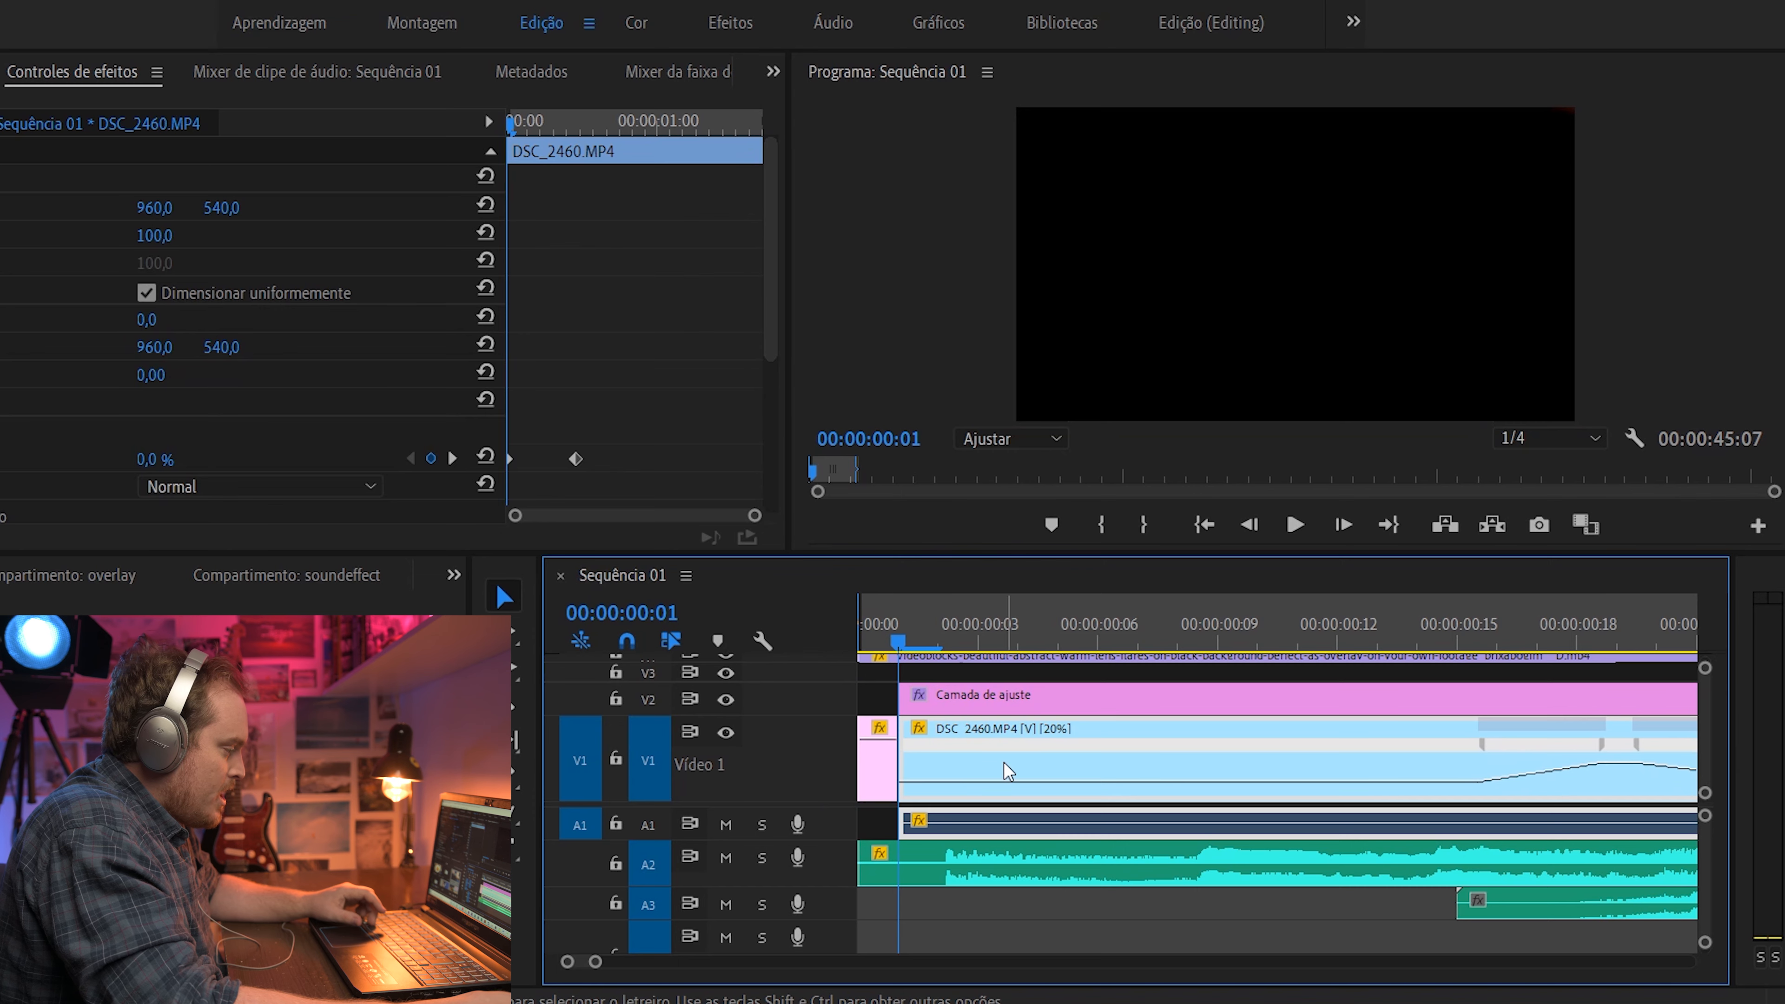
pyautogui.press('-')
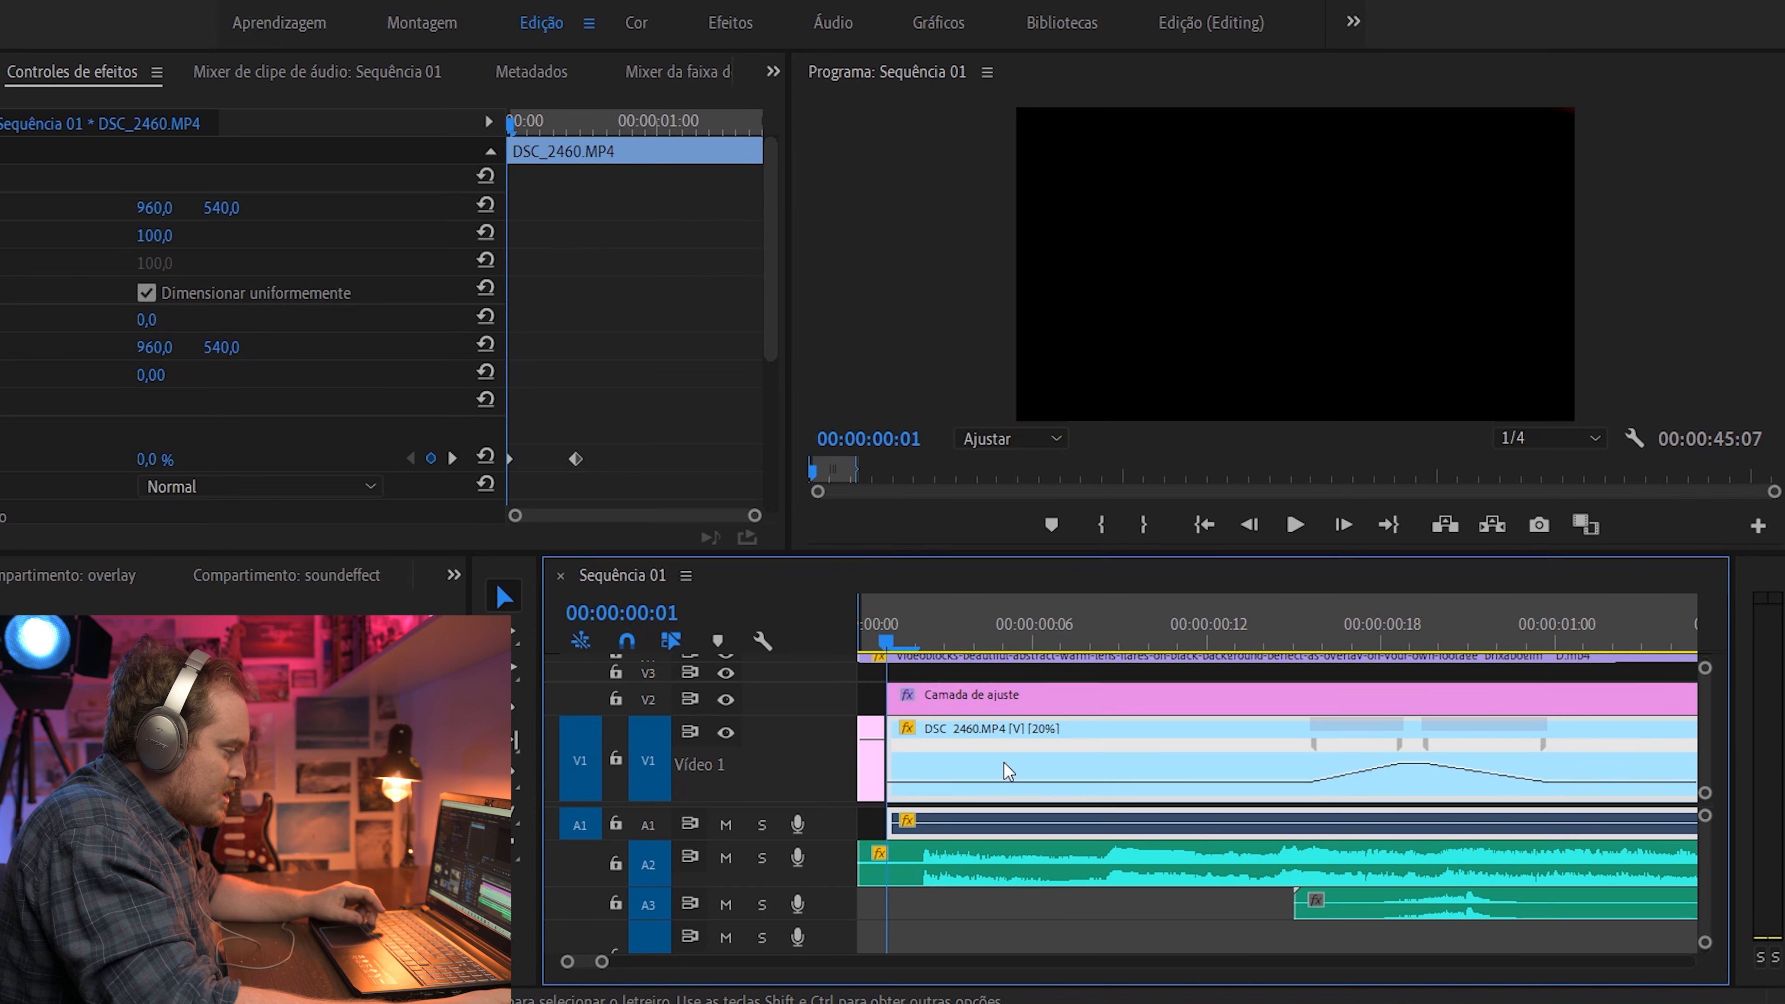
pyautogui.click(909, 732)
pyautogui.moveTo(1005, 745)
pyautogui.click(1226, 750)
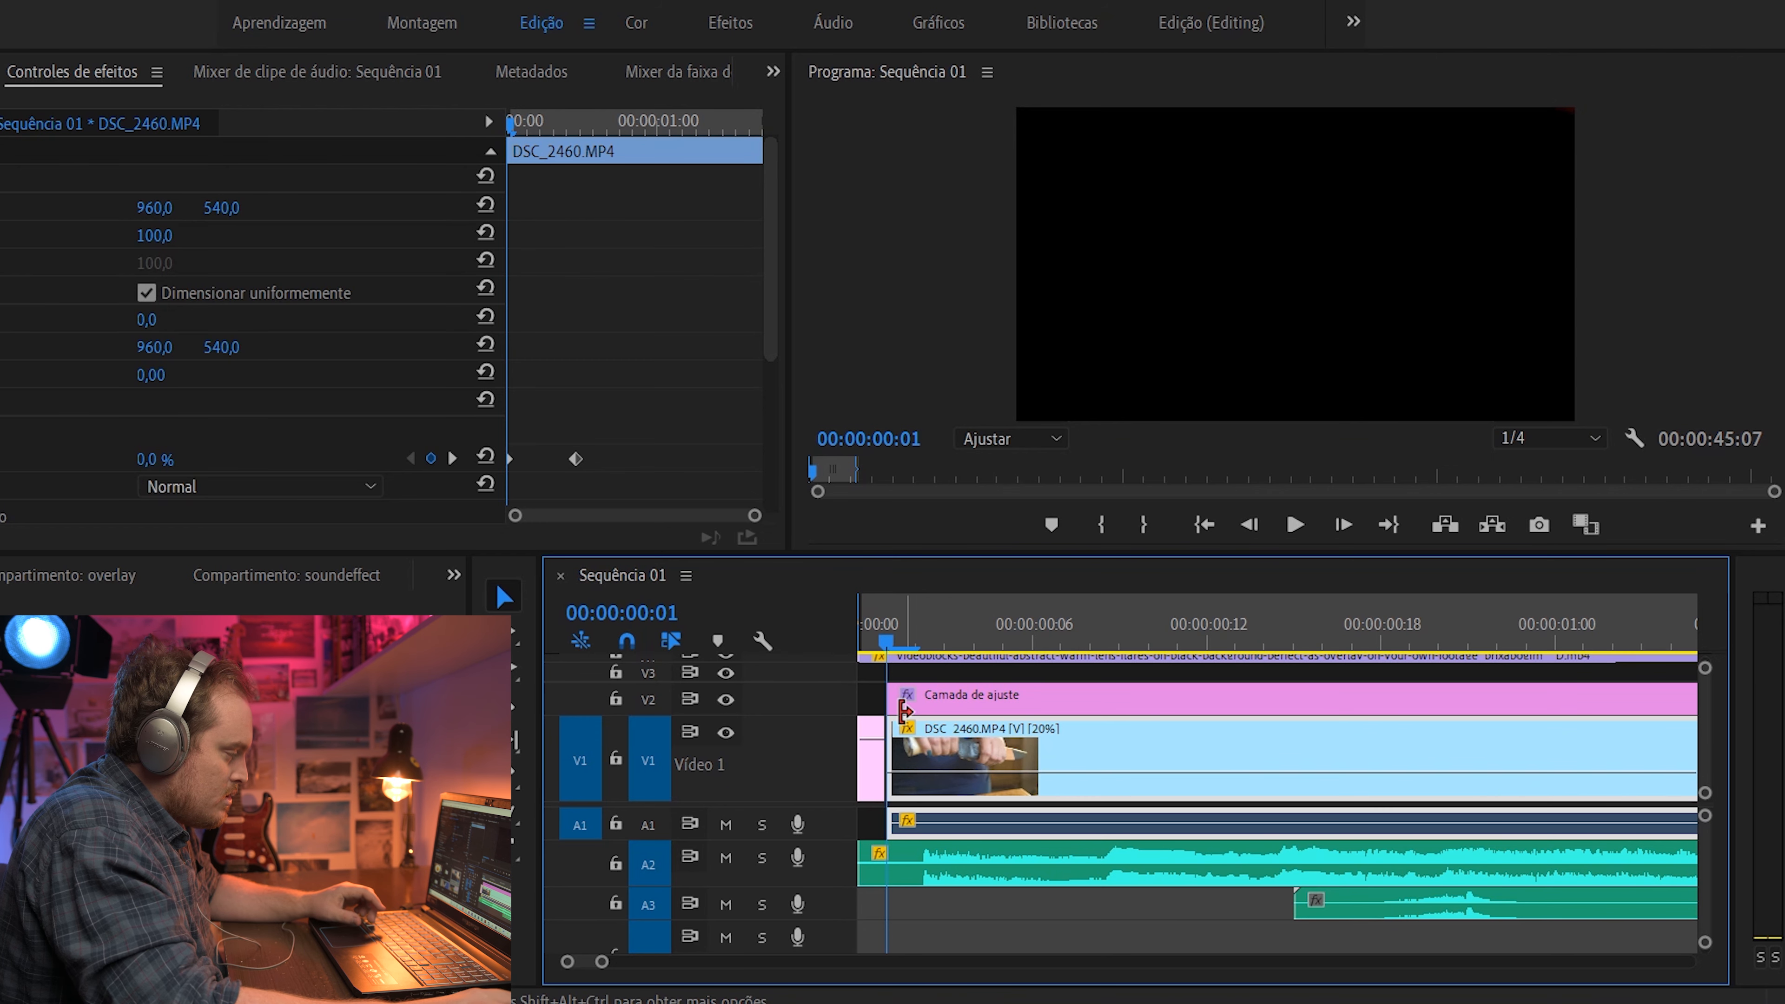
# Play the opening of DSC_2460.MP4 twice to examine its opacity fade-in
pyautogui.press('space')
pyautogui.press('space')
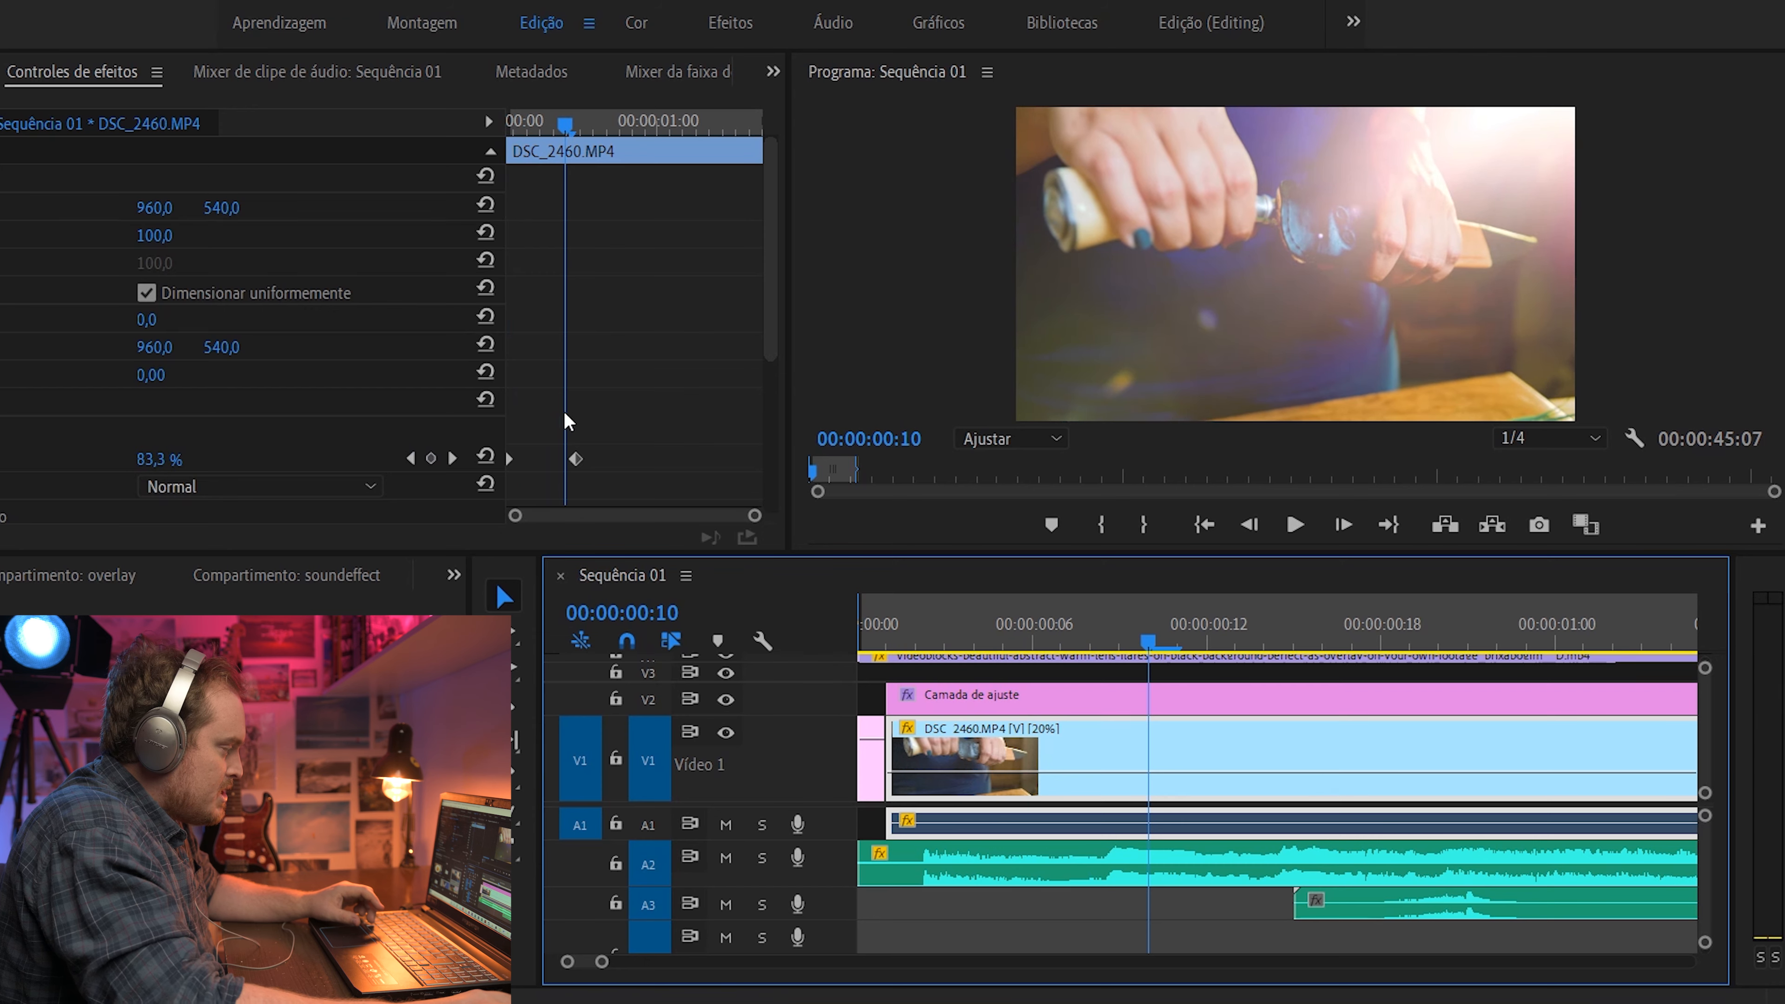
pyautogui.moveTo(565, 132); pyautogui.dragTo(495, 132)
pyautogui.press('space')
pyautogui.press('space')
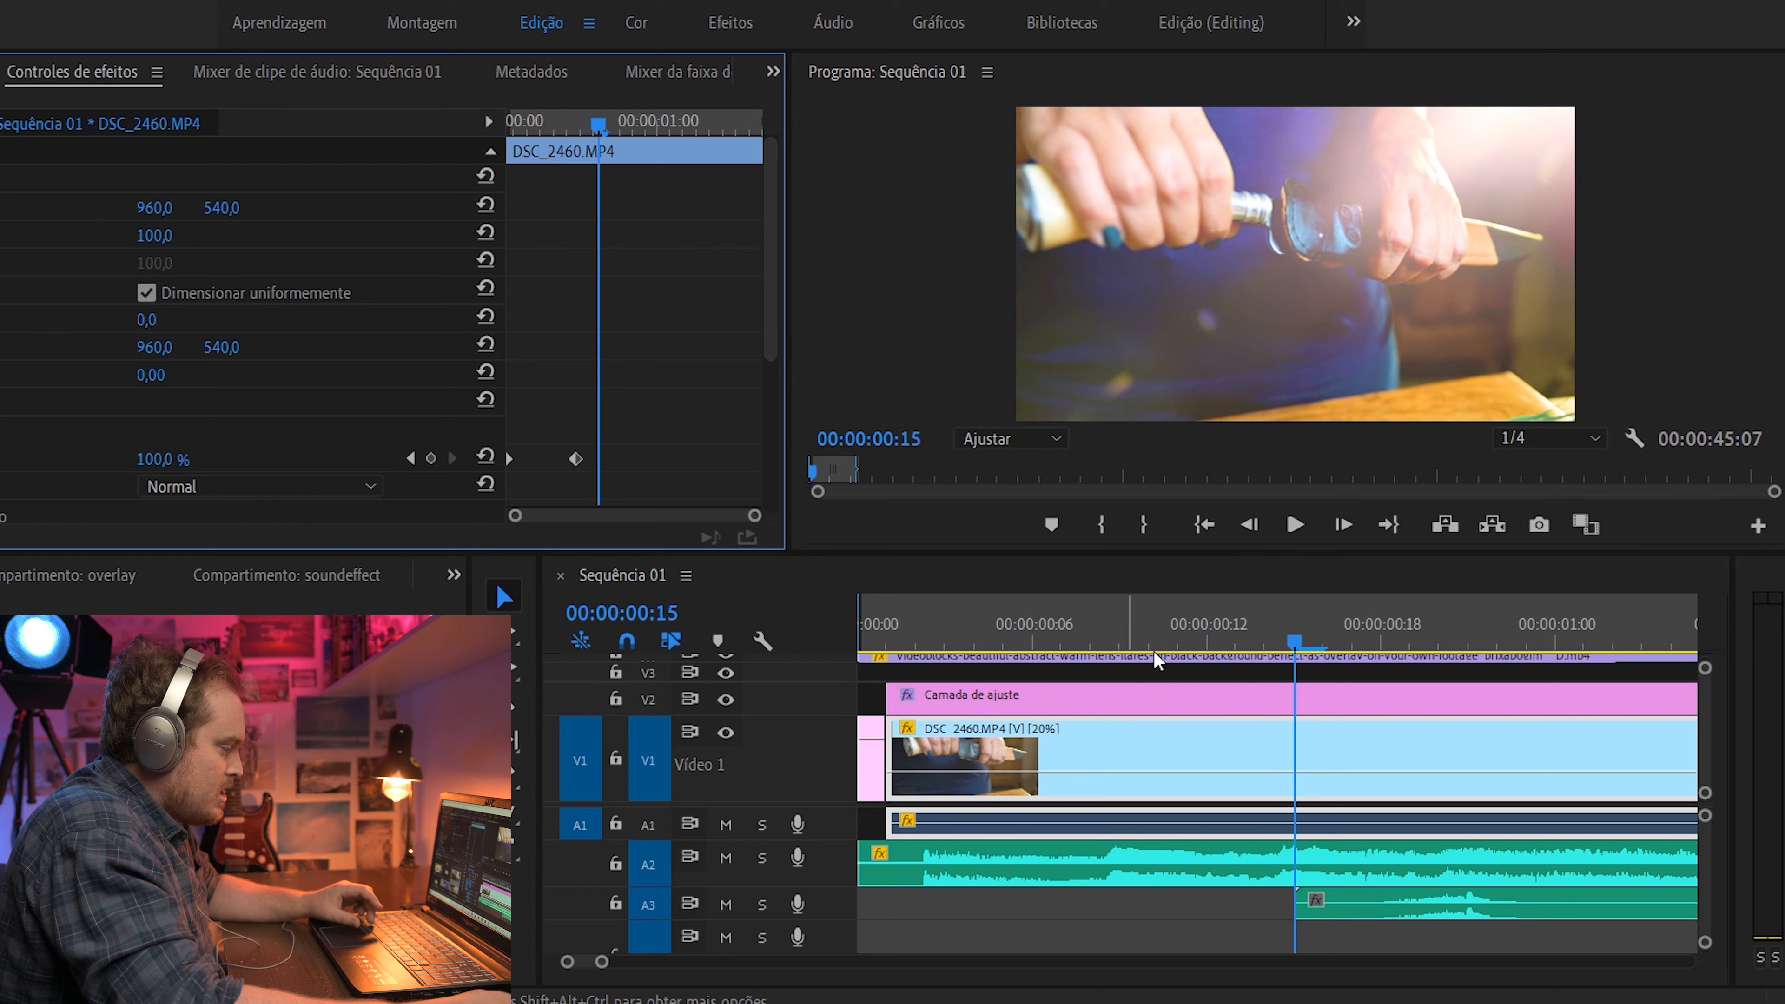
# Move to 00:00:00:05 and toggle the V4 lens-flare overlay off and on to compare the shot with and without it
pyautogui.moveTo(1132, 626); pyautogui.dragTo(976, 613)
pyautogui.scroll(1, 785, 748)
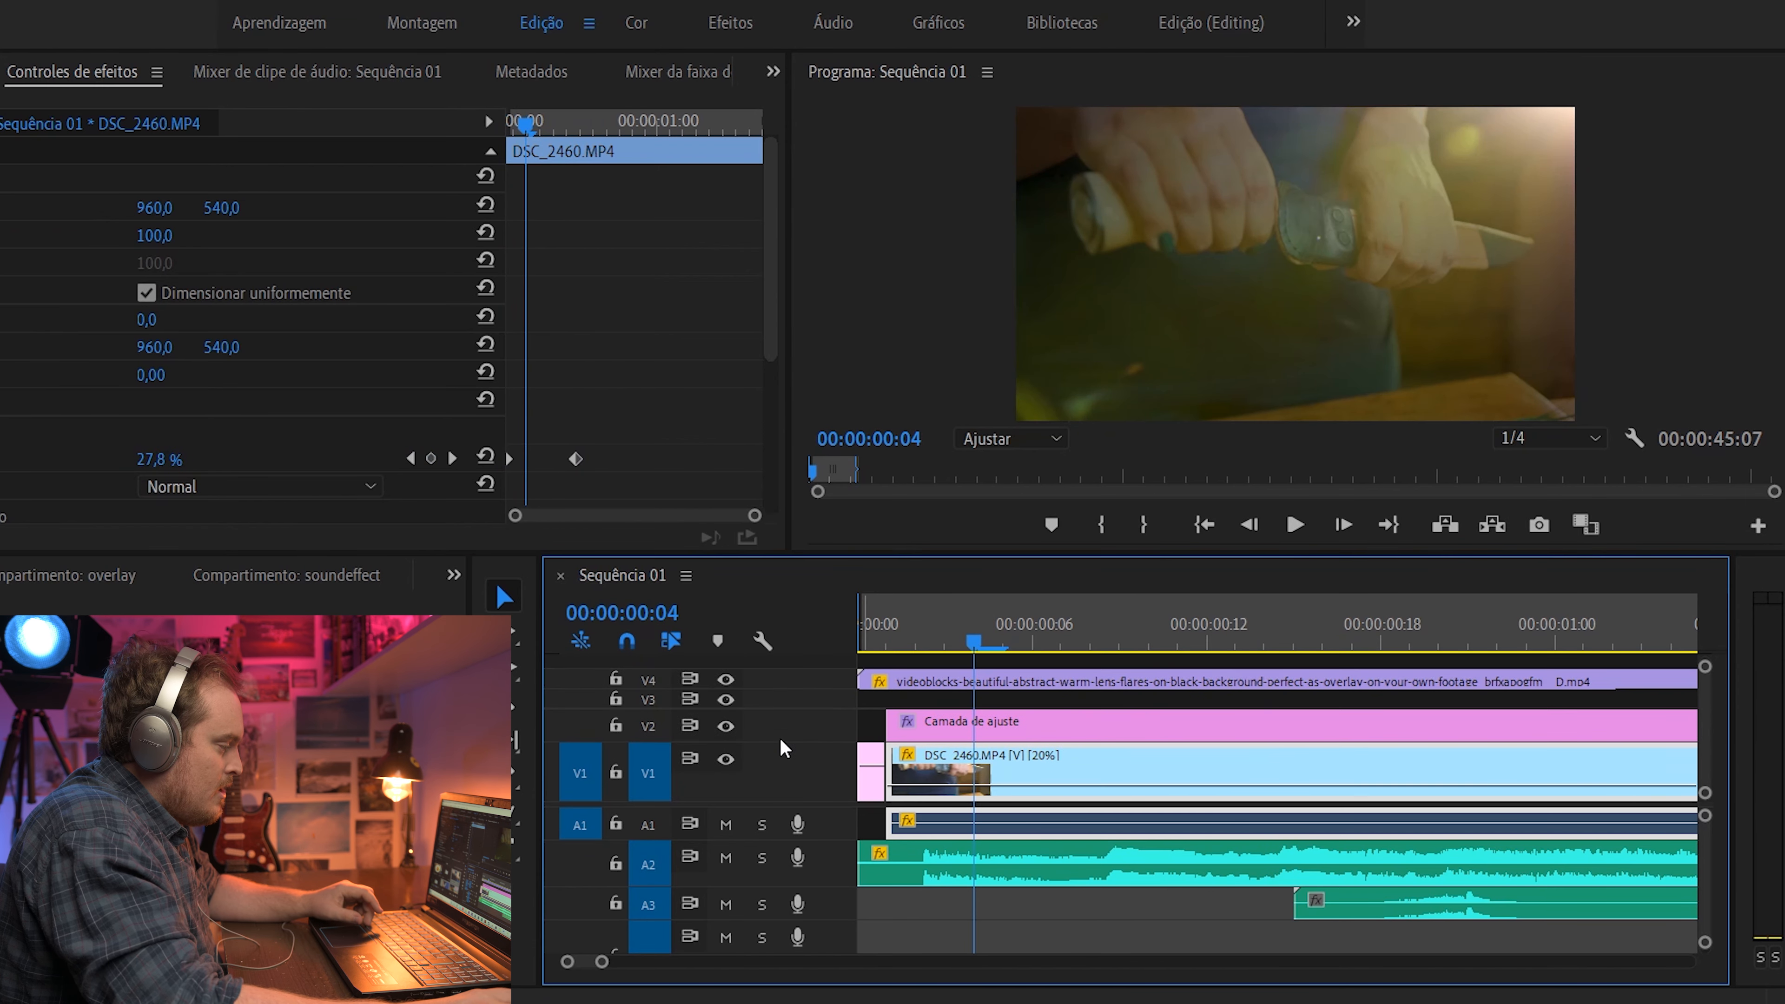
pyautogui.click(991, 636)
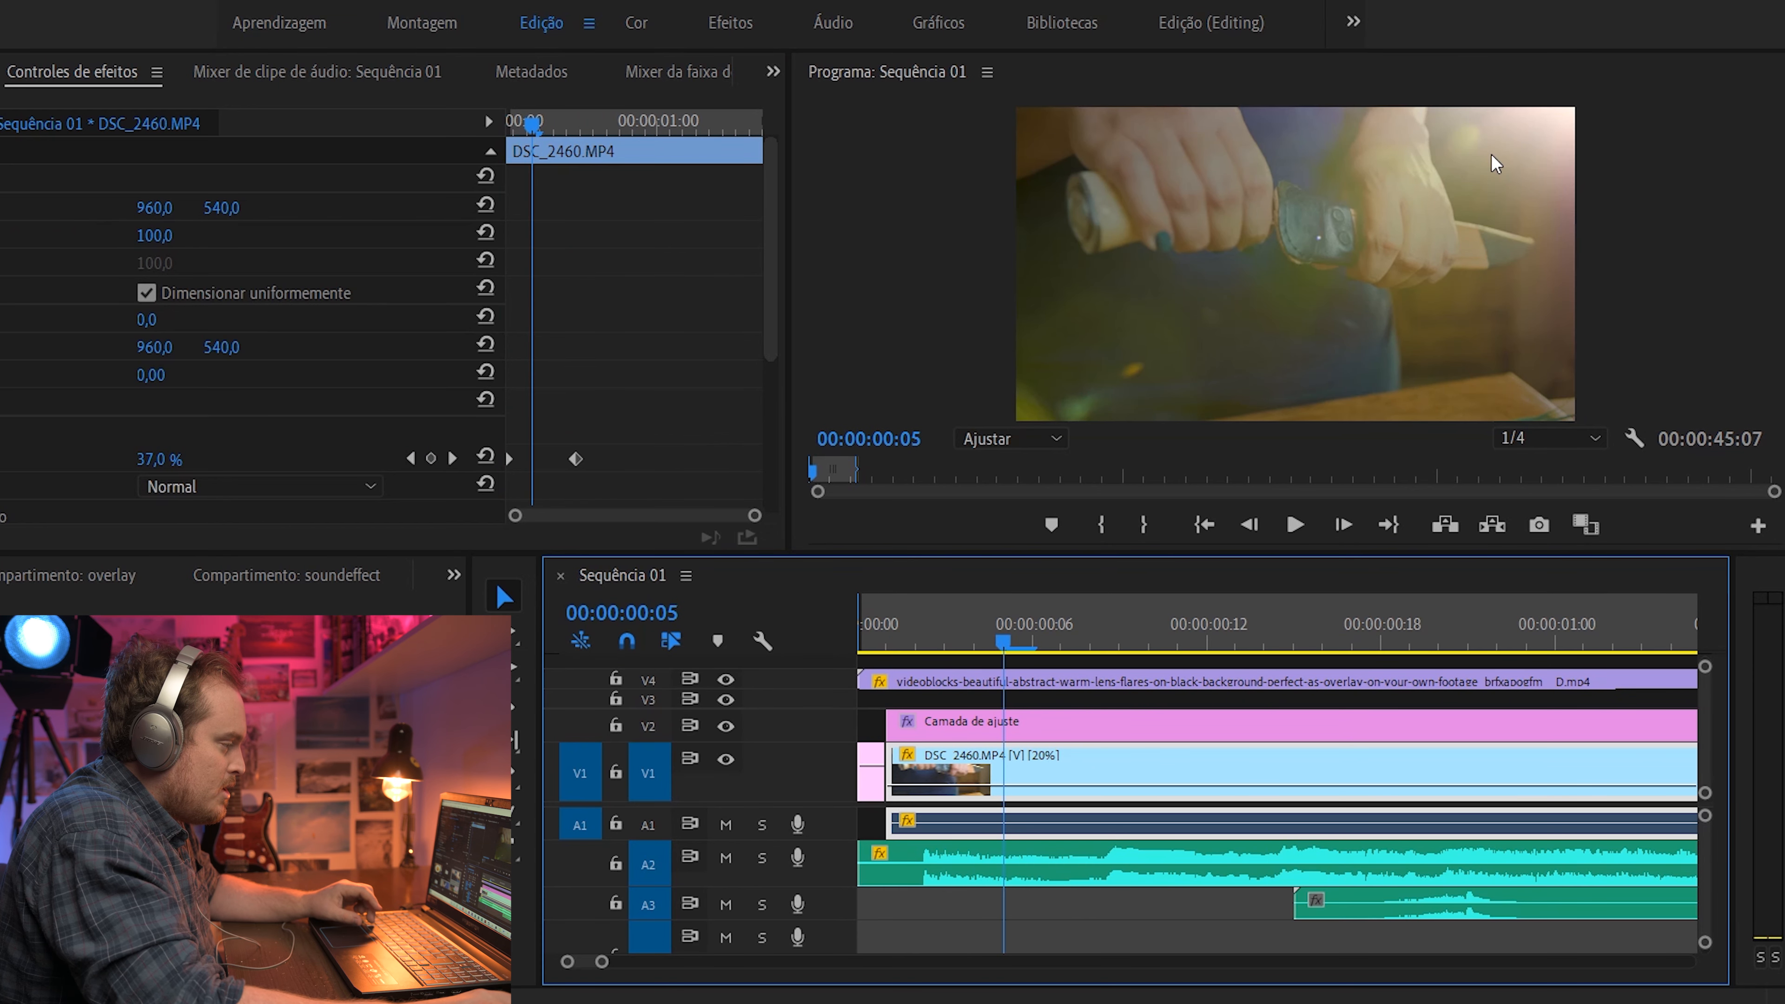
pyautogui.click(727, 680)
pyautogui.click(726, 680)
pyautogui.click(726, 680)
pyautogui.click(726, 680)
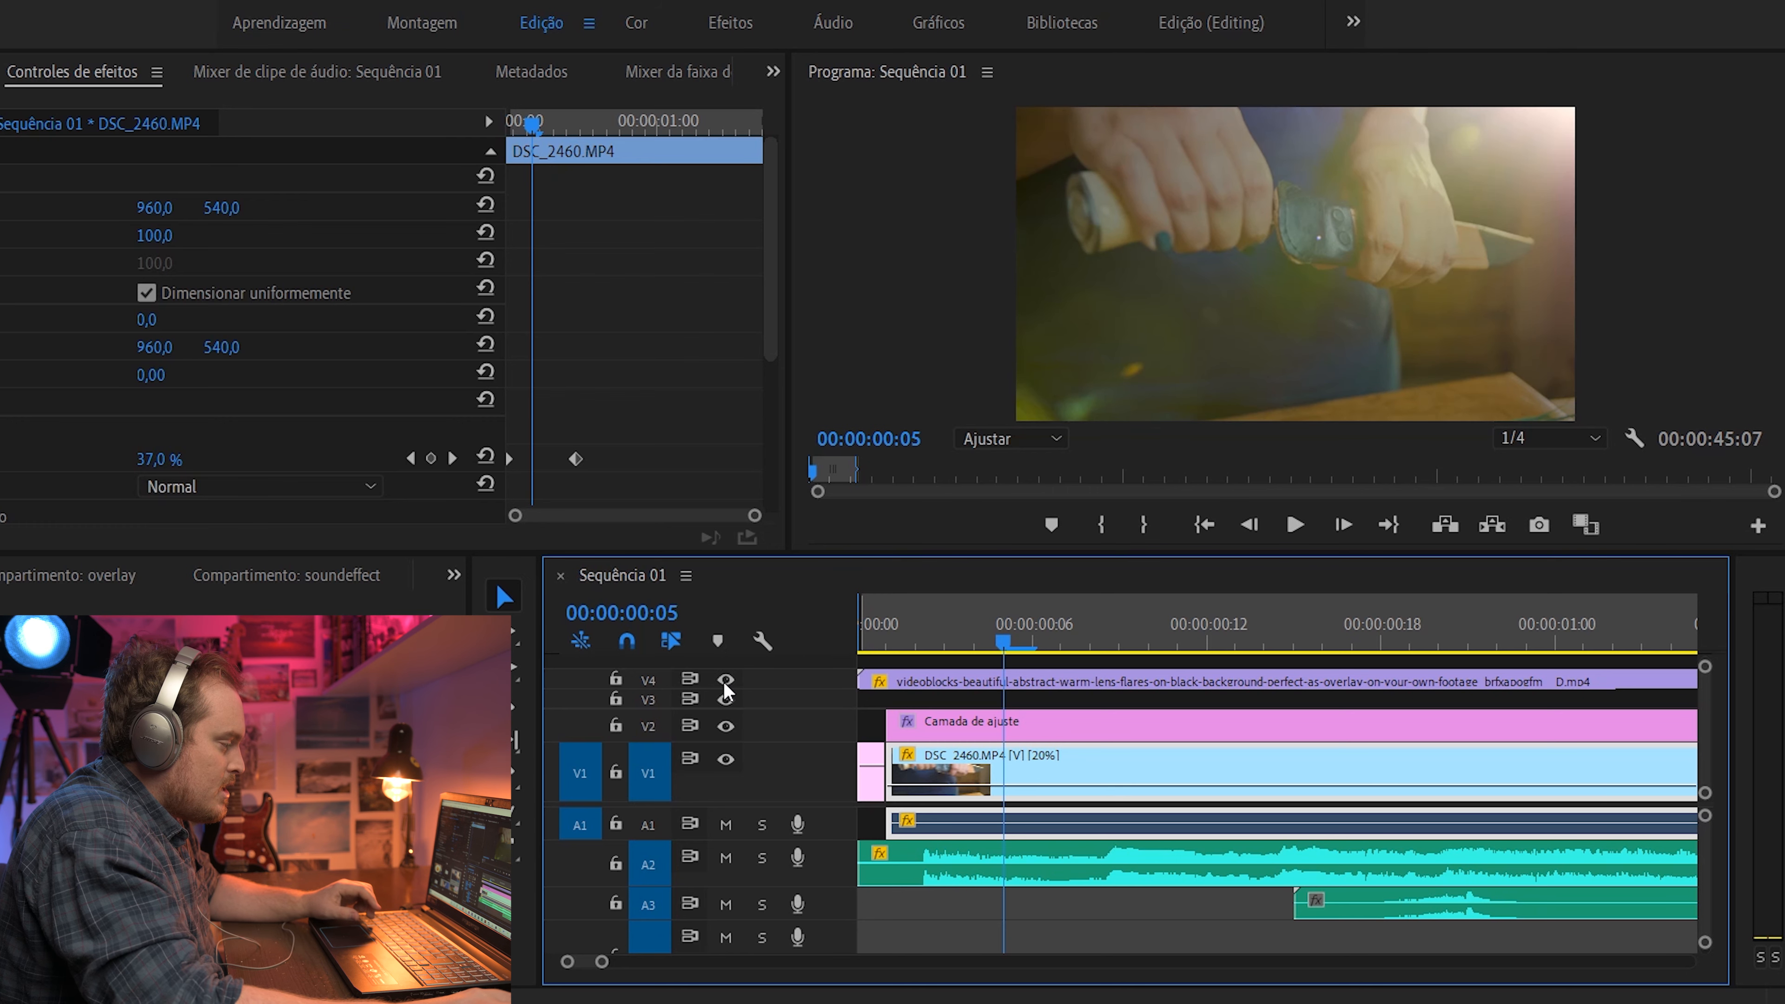
# Hide video track V1 and play the lens-flare overlay on its own to about 00:00:03:04
pyautogui.click(726, 760)
pyautogui.moveTo(1003, 638); pyautogui.dragTo(1122, 626)
pyautogui.press('space')
pyautogui.press('-')
pyautogui.press('-')
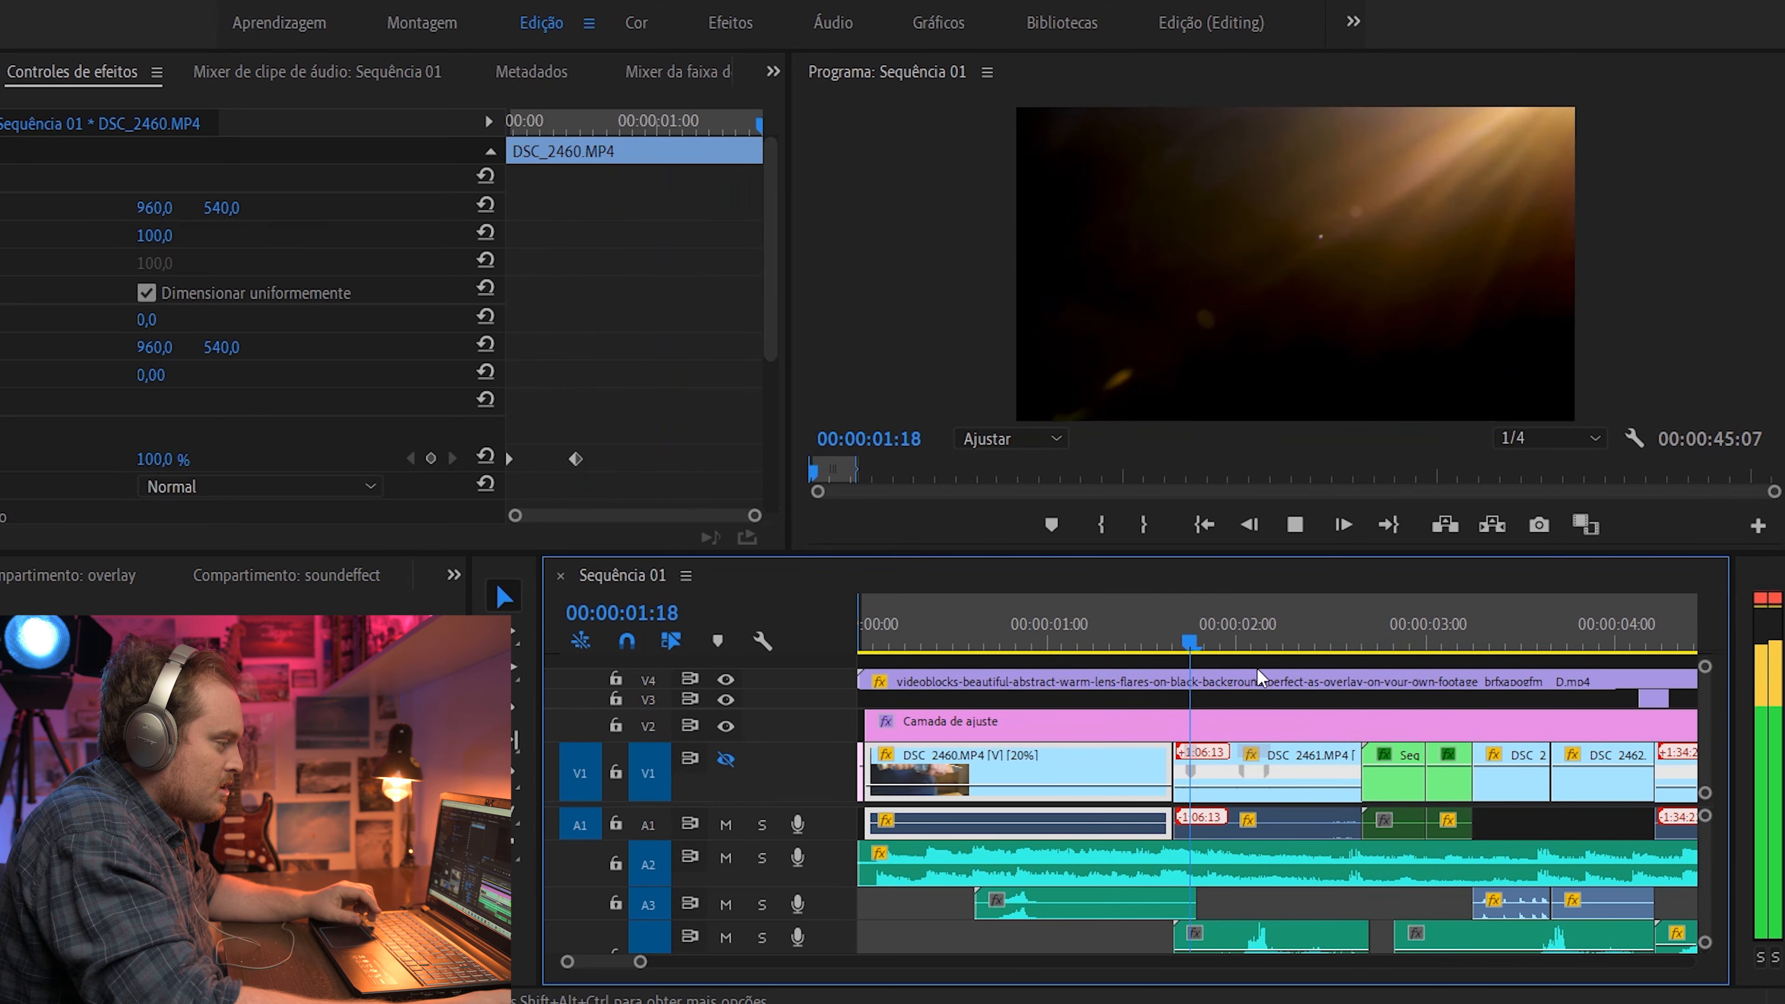
pyautogui.press('space')
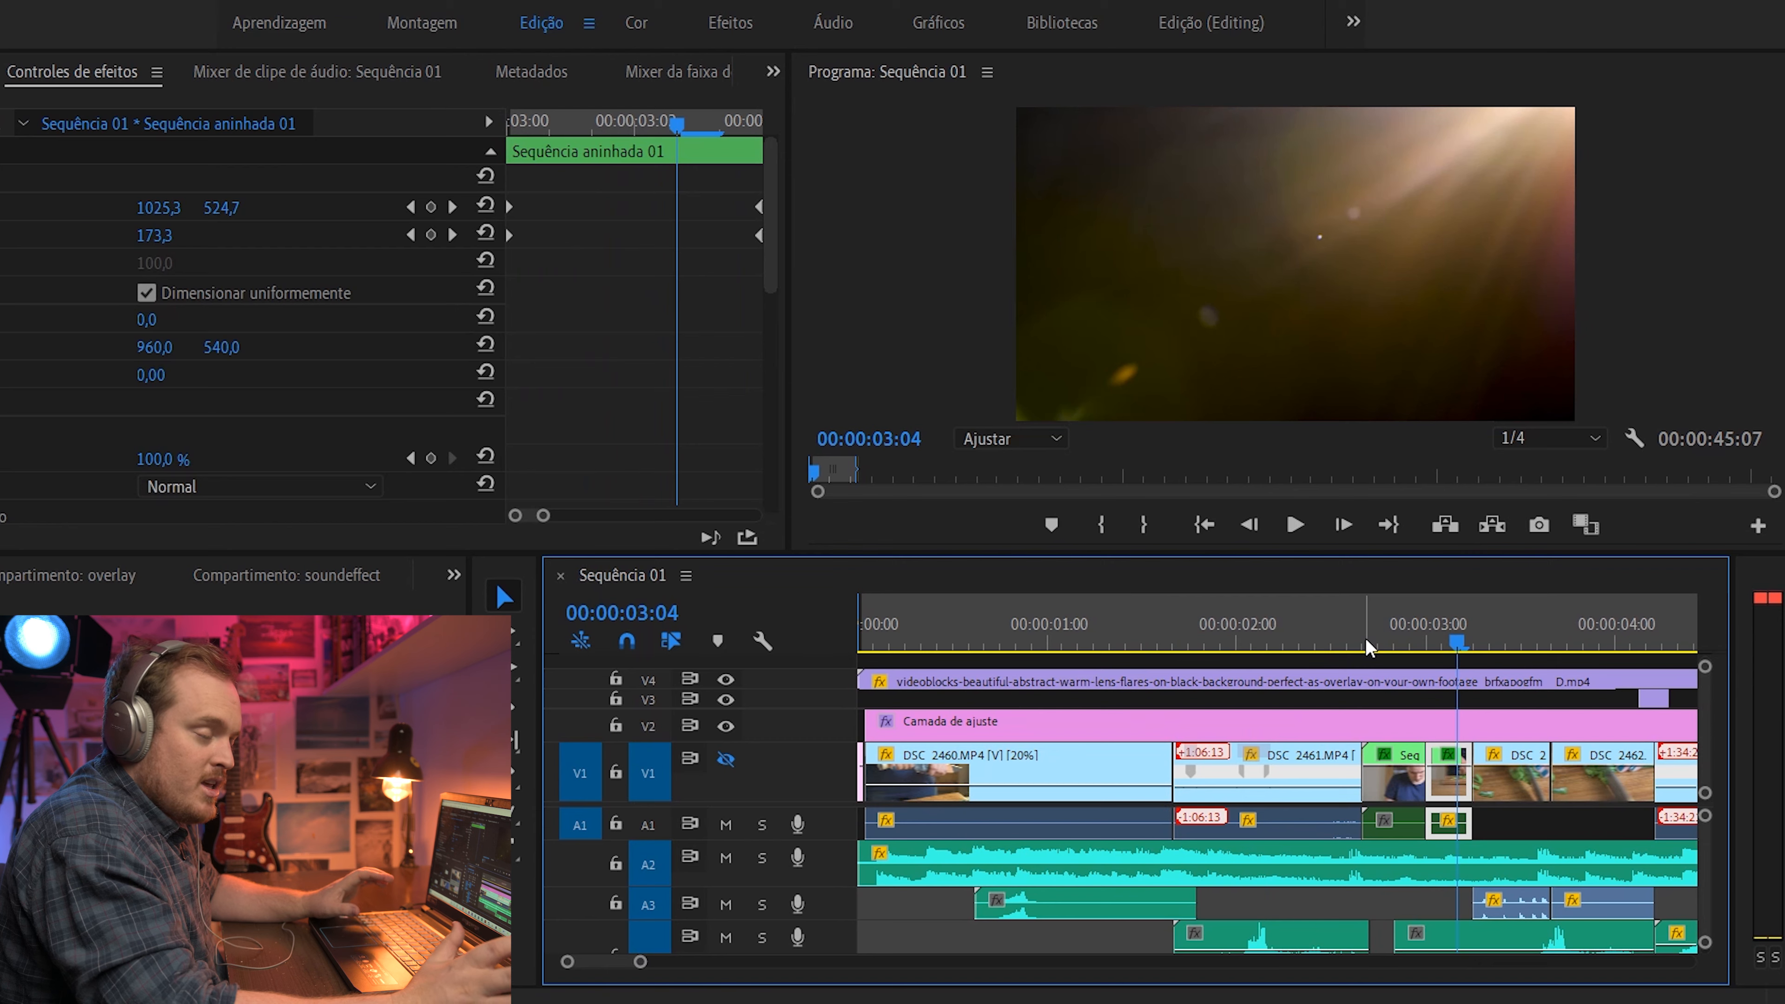
# Continue playing the isolated lens-flare overlay to about 00:00:05:18, and scrub back to 00:00:00:12
pyautogui.press('-')
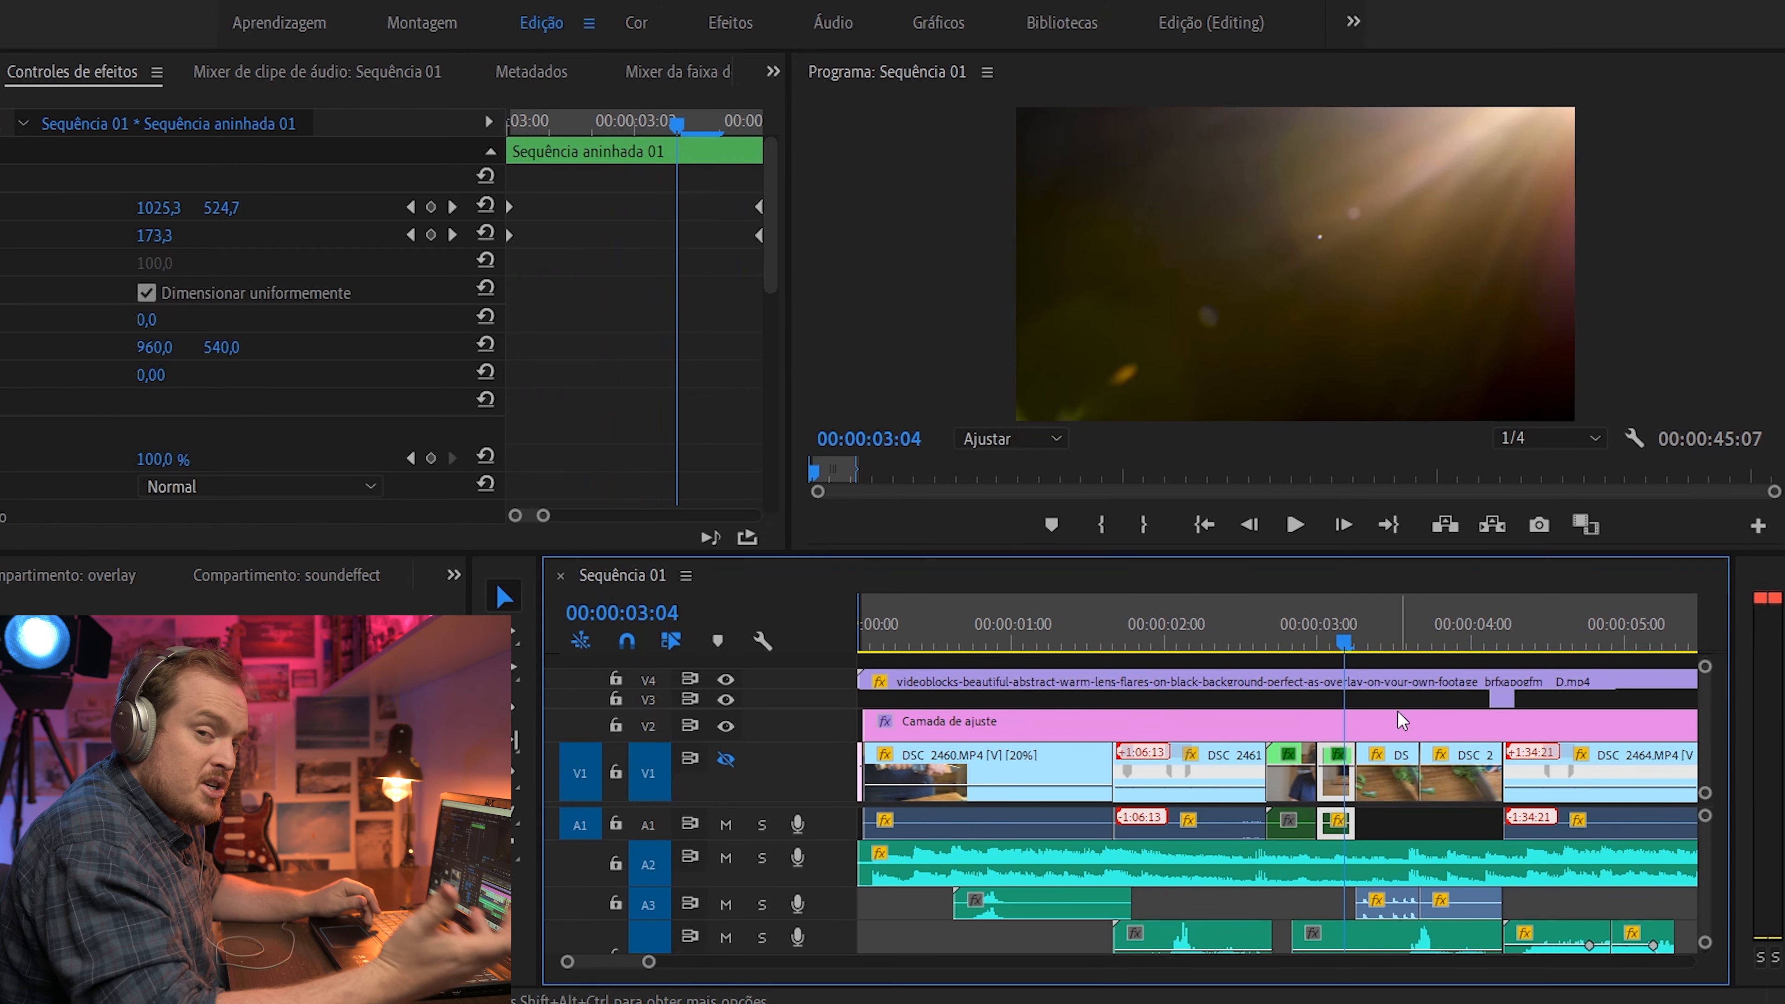
pyautogui.press('-')
pyautogui.press('-')
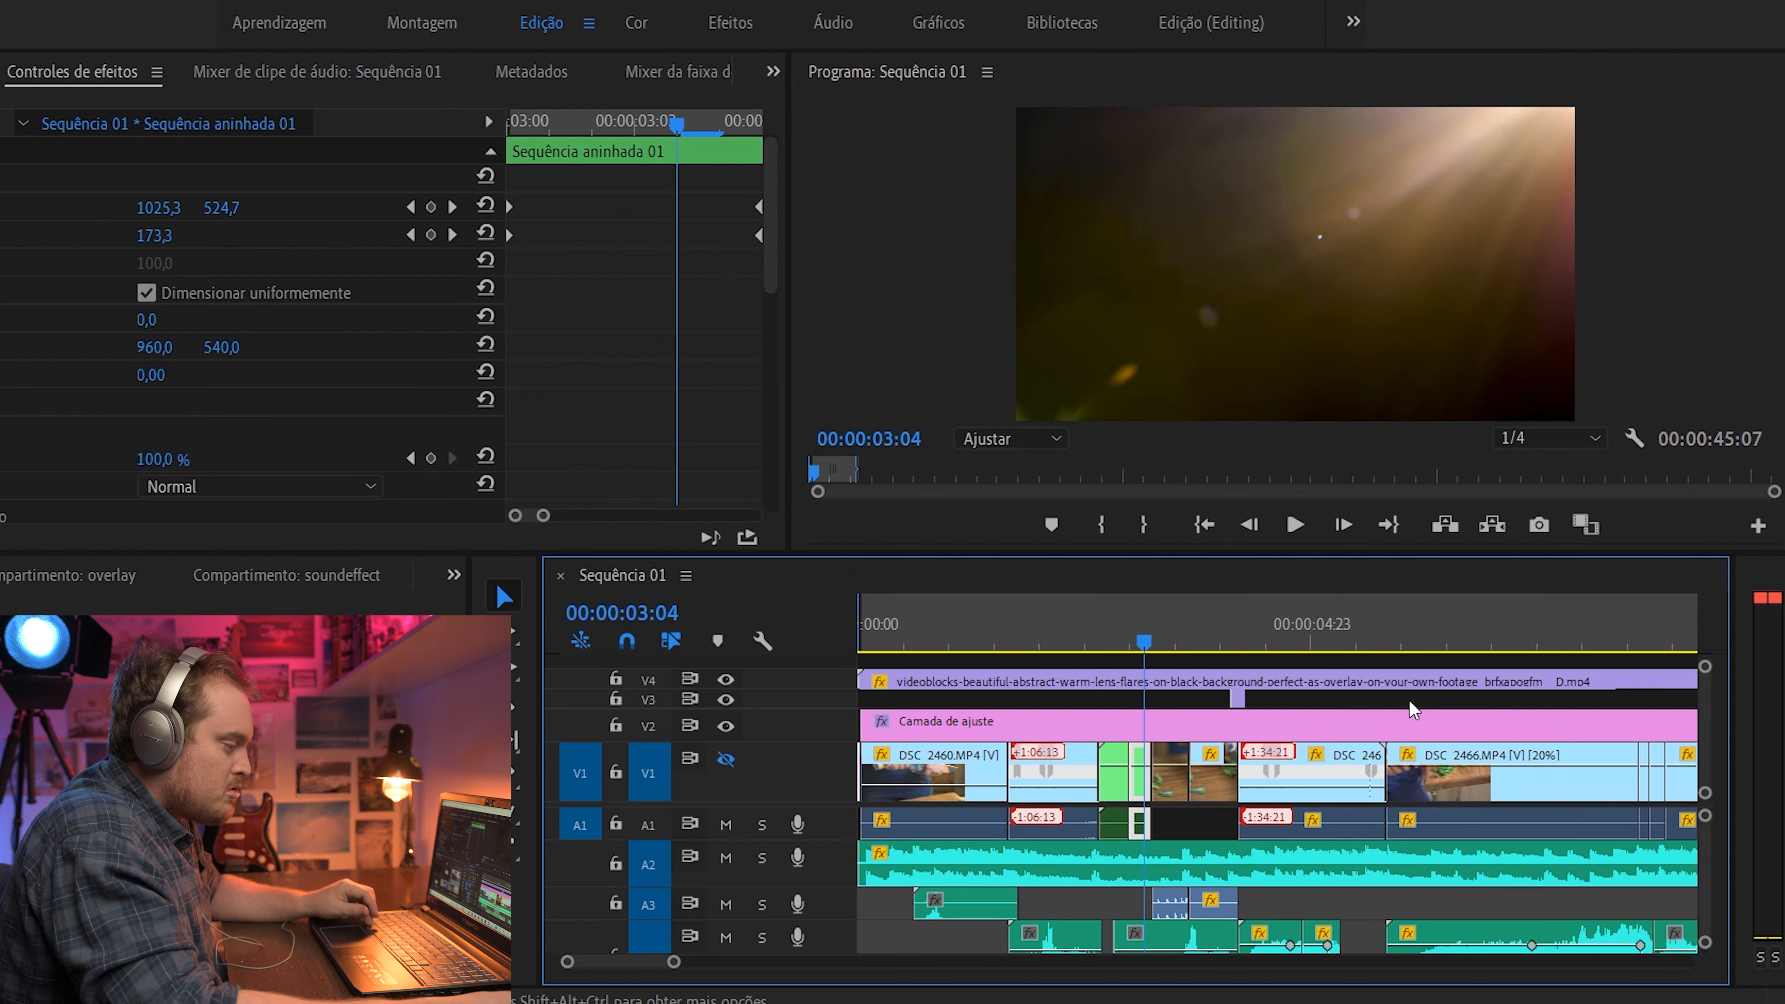
pyautogui.press('space')
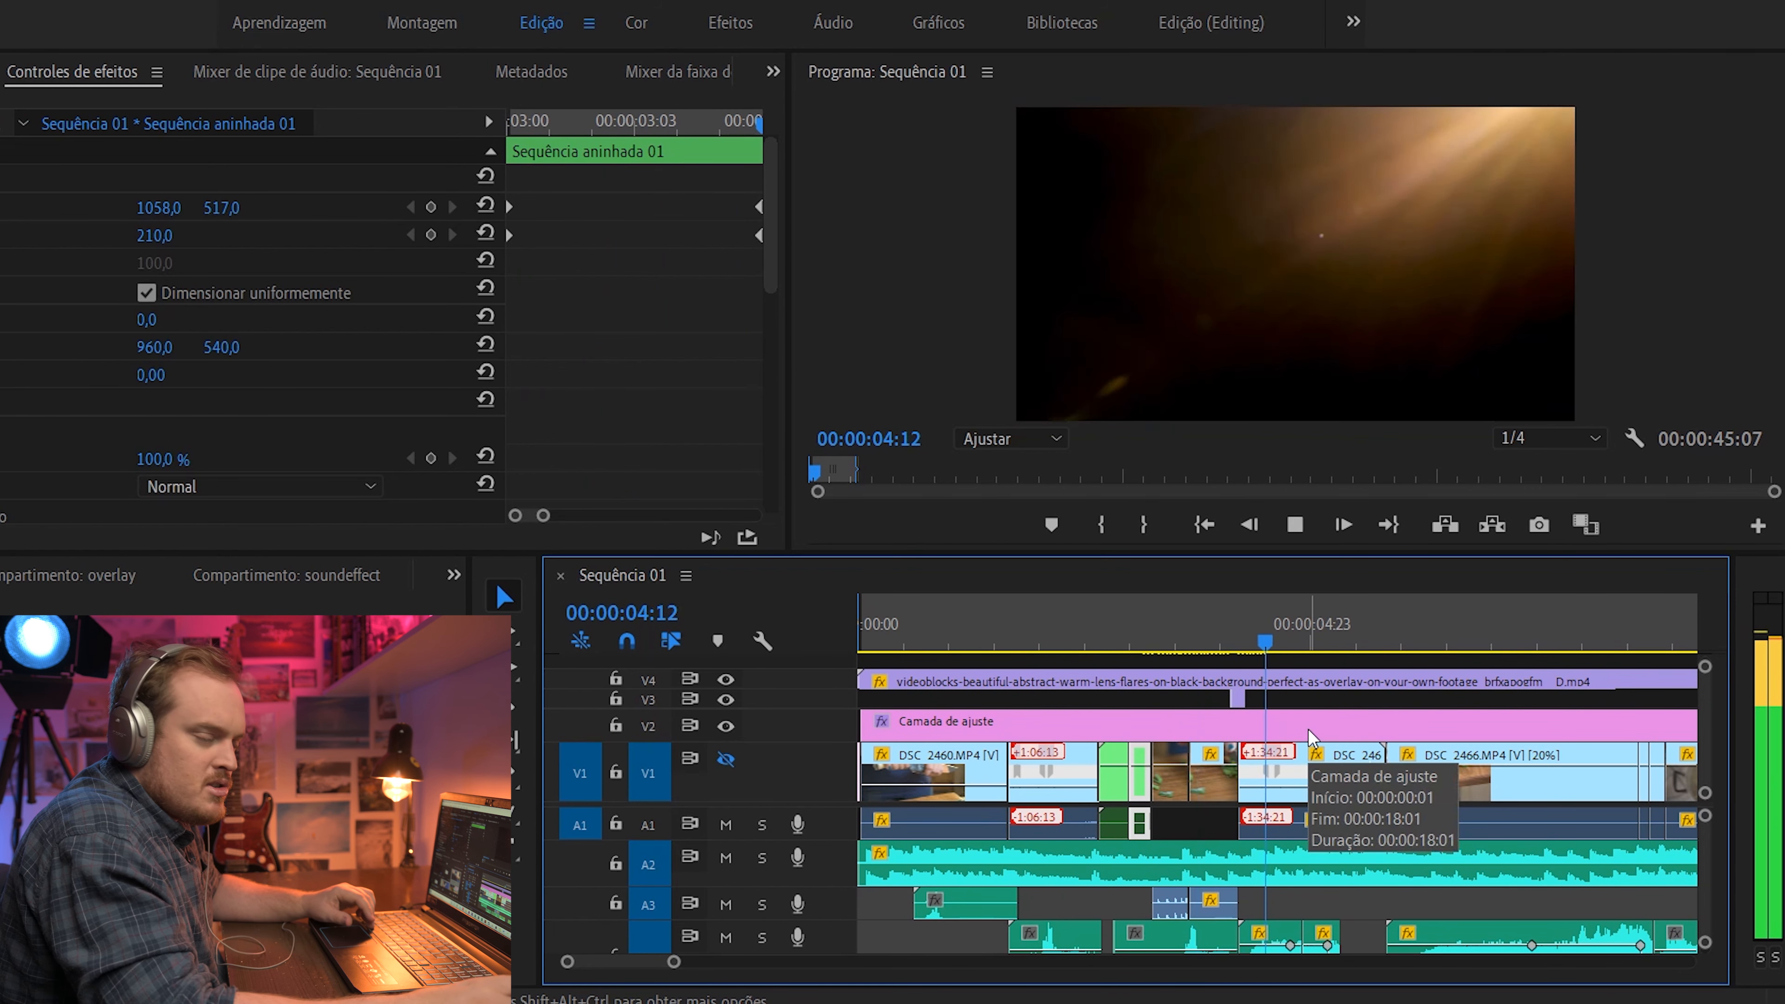
pyautogui.press('space')
pyautogui.click(1317, 745)
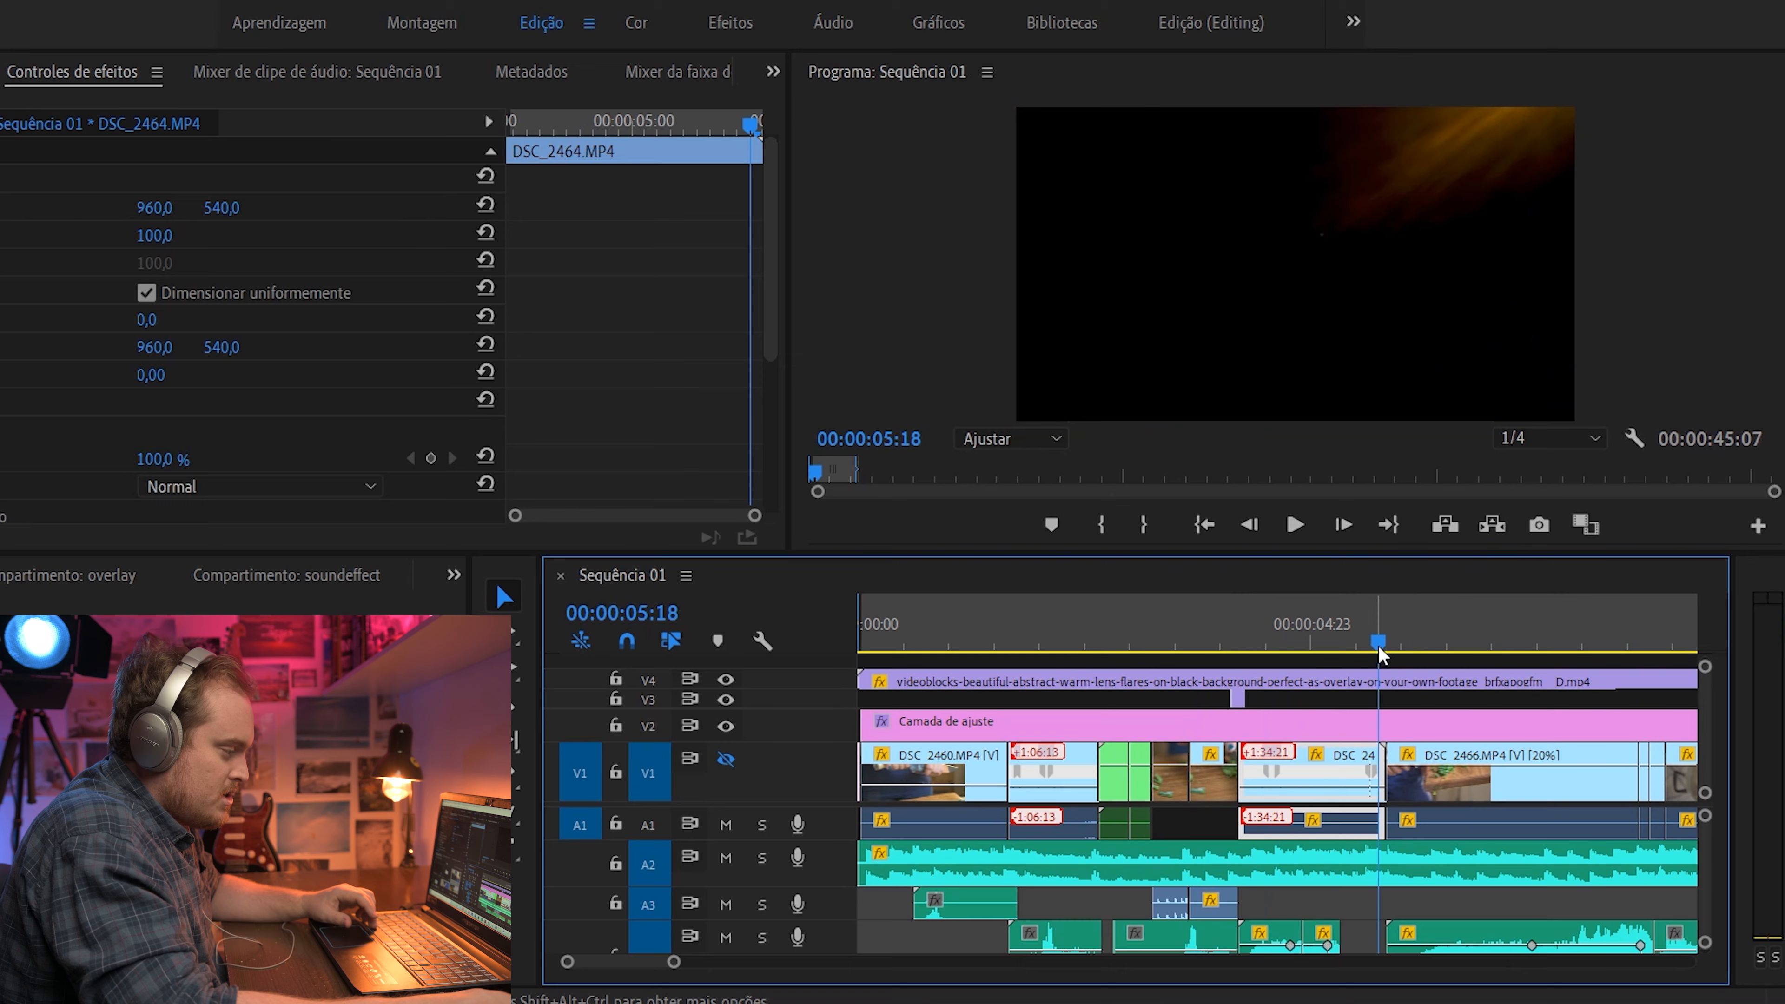
pyautogui.moveTo(1376, 644); pyautogui.dragTo(905, 646)
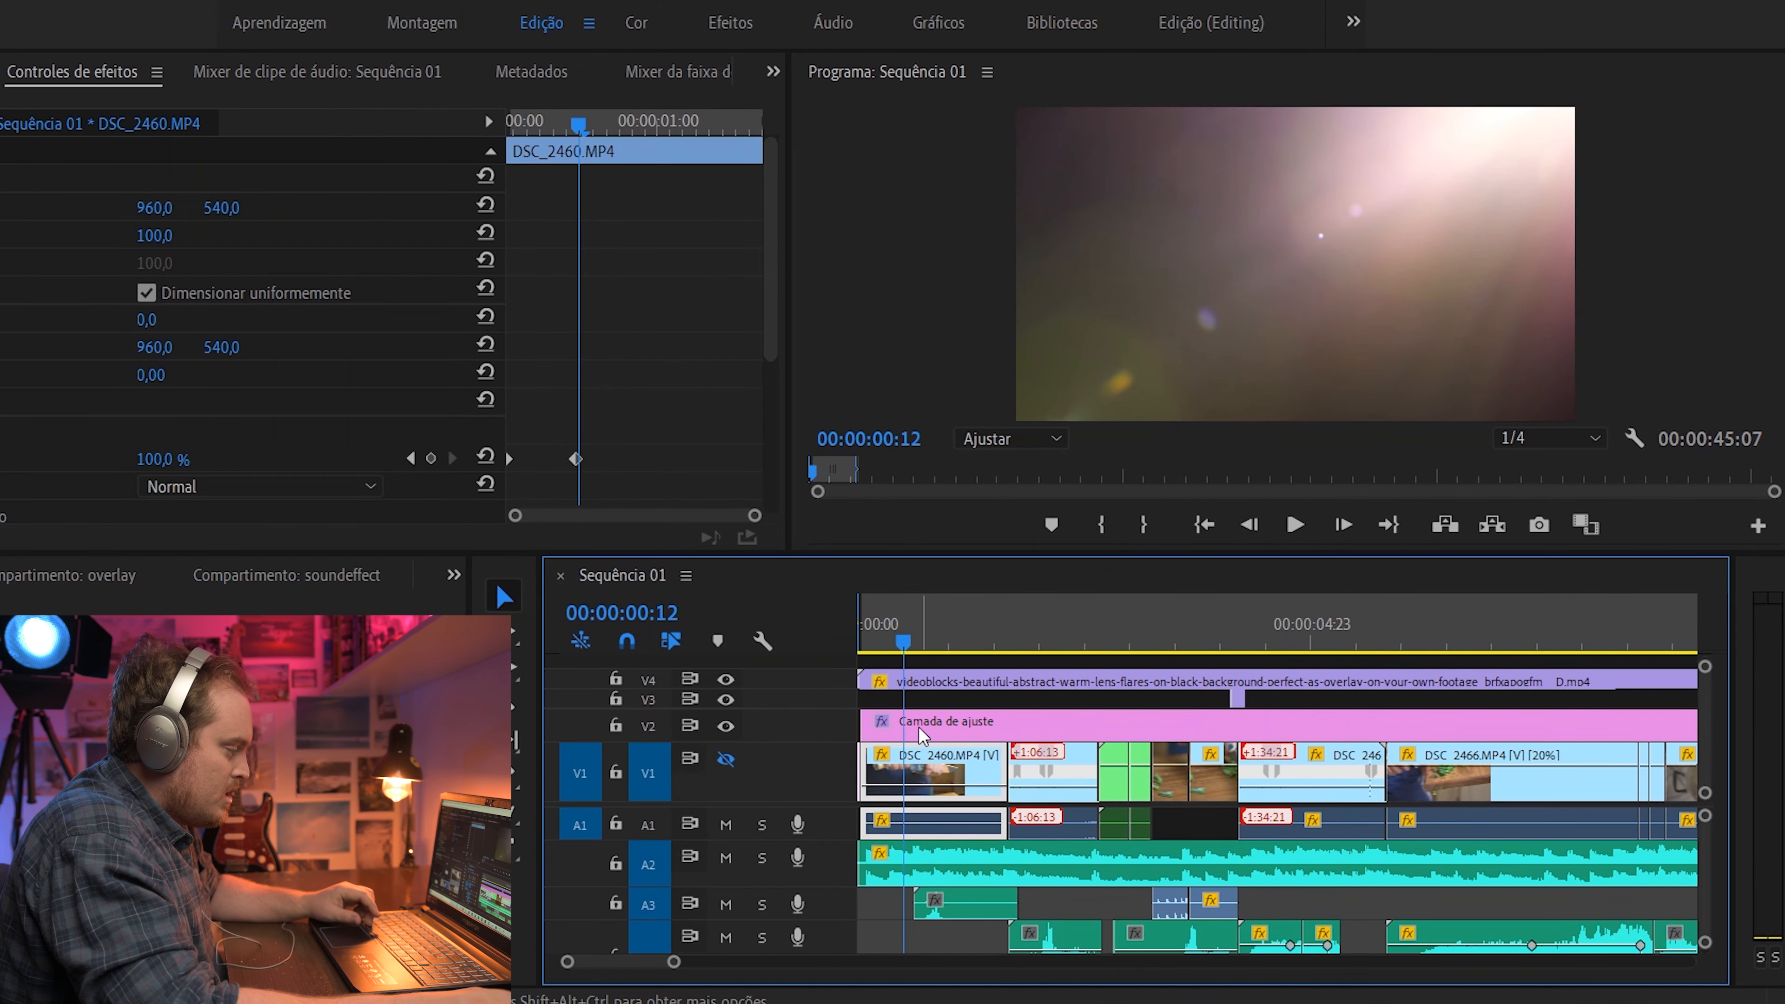
# Show video track V1 again and toggle the V2 adjustment layer to compare the shot at 00:00:00:12 with and without it
pyautogui.press('=')
pyautogui.press('=')
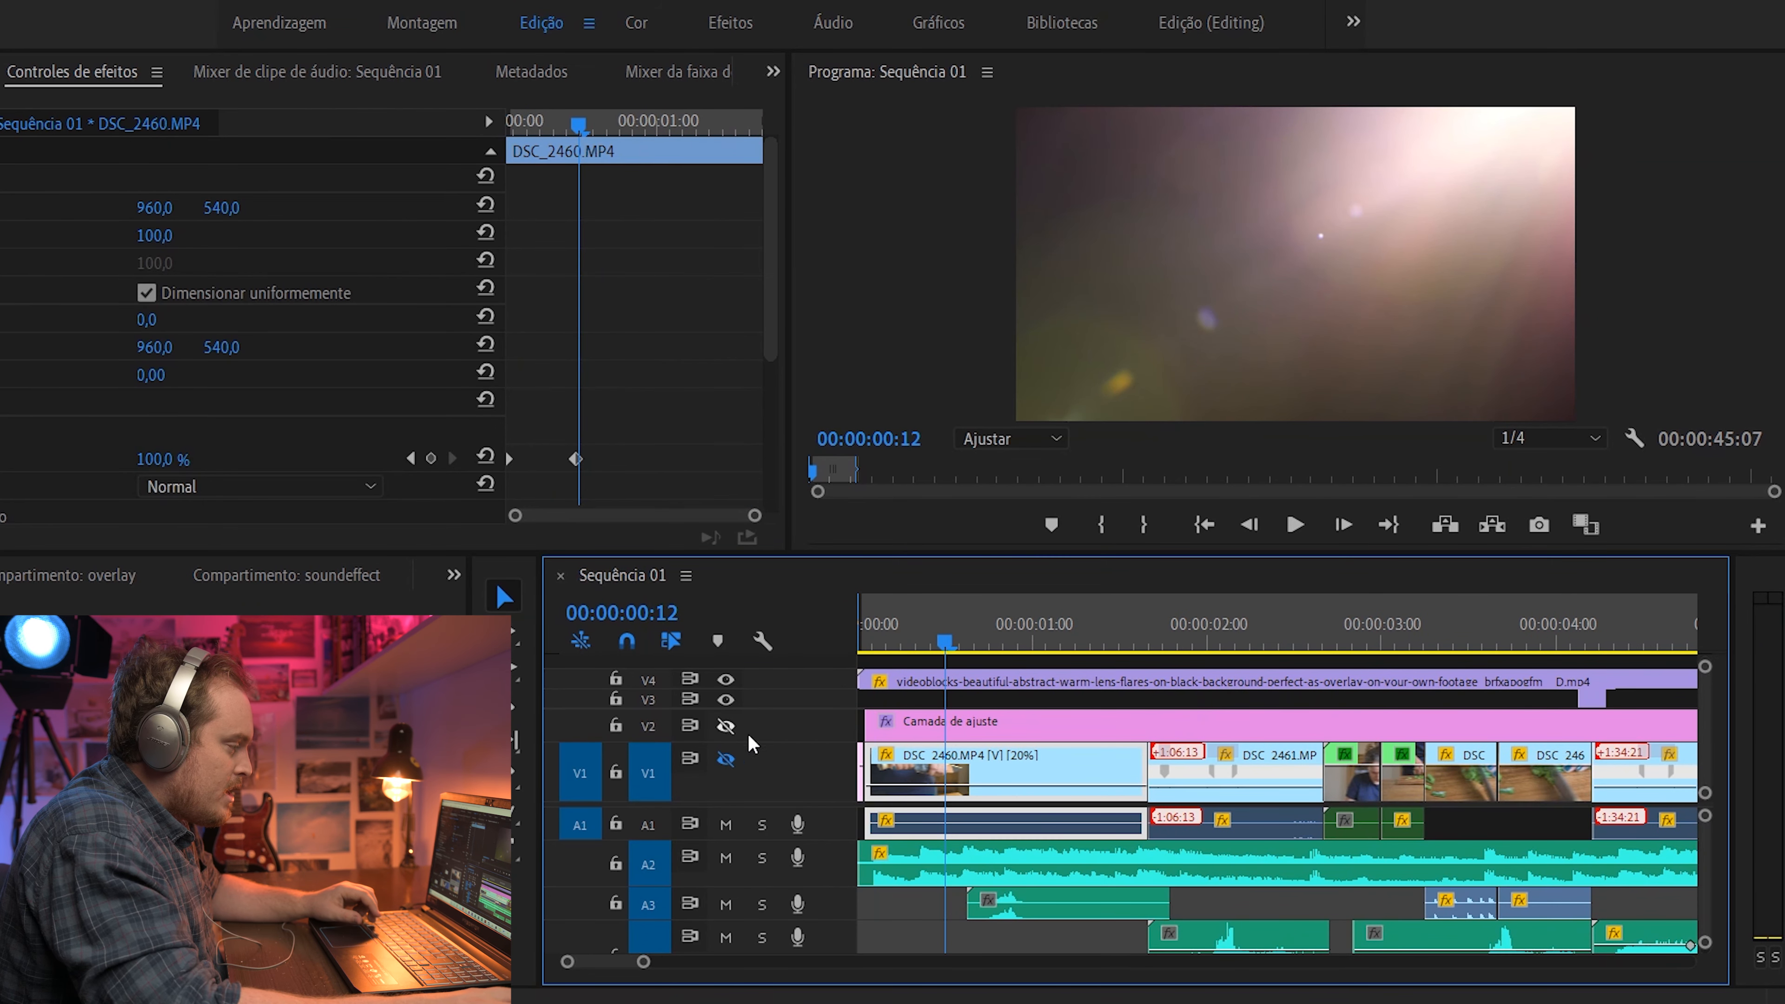
pyautogui.click(726, 759)
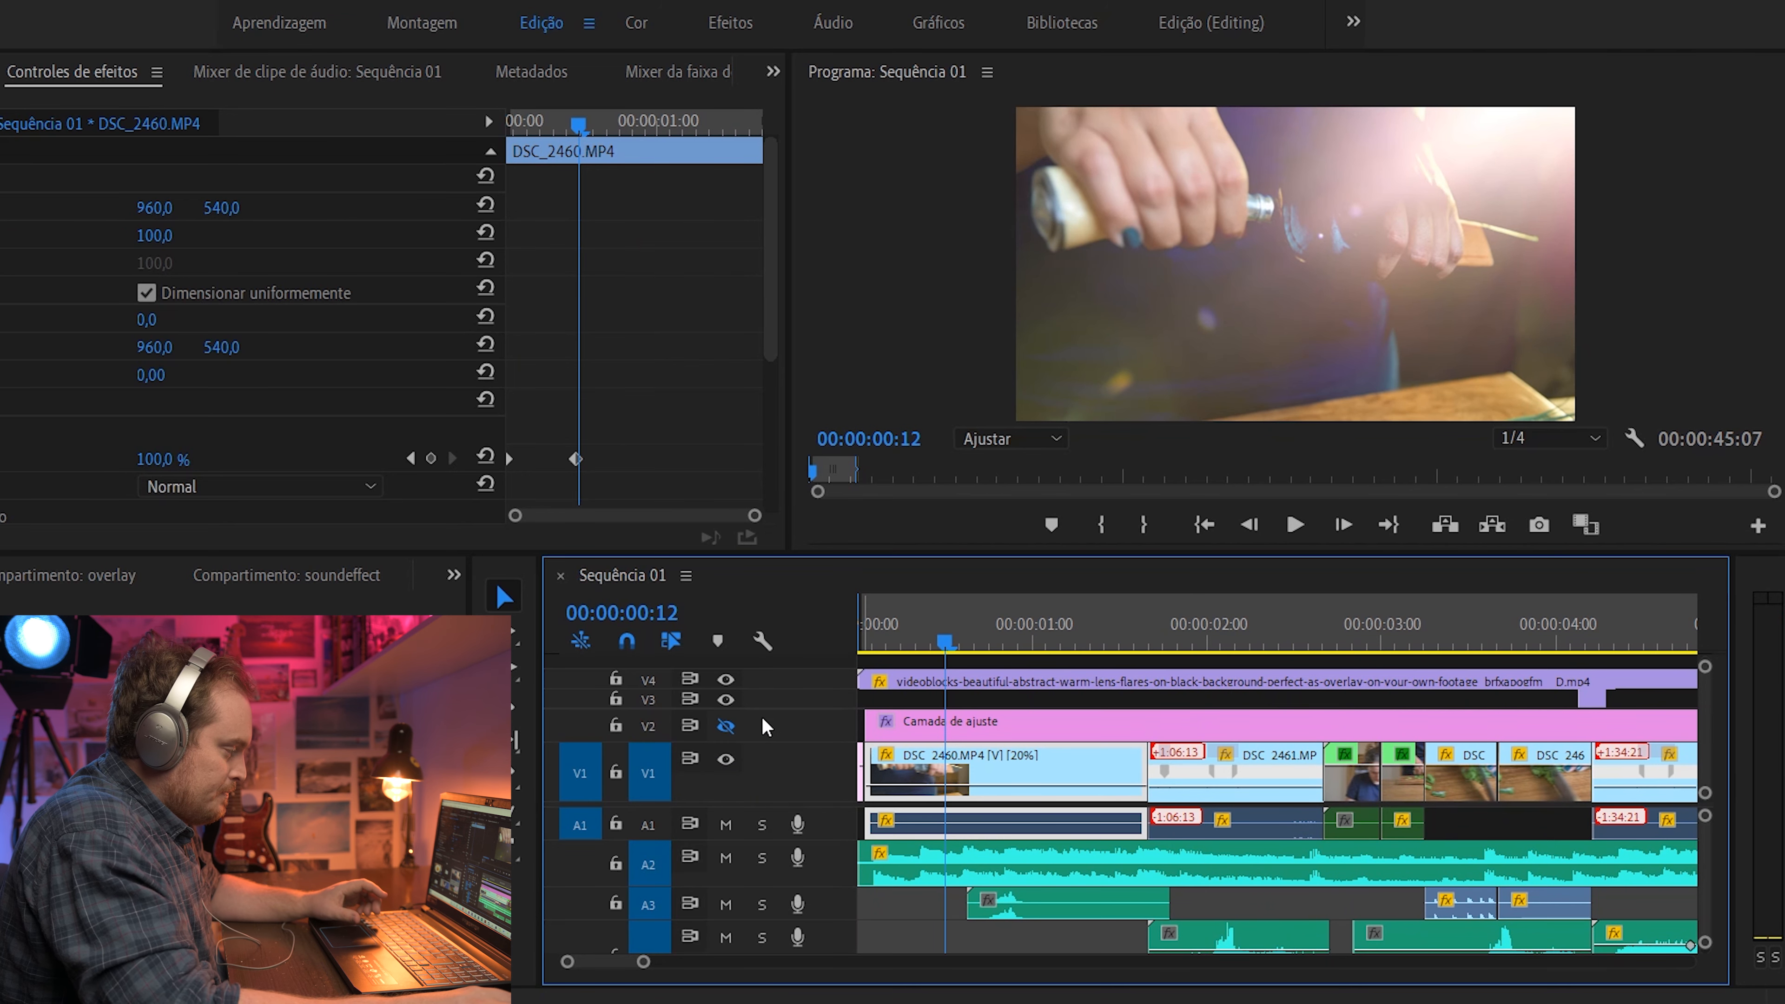
pyautogui.click(725, 726)
pyautogui.click(725, 726)
pyautogui.click(725, 726)
# View the Lumetri Color settings of the first V2 adjustment layer in the Color workspace, and return to the Editing workspace
pyautogui.click(970, 733)
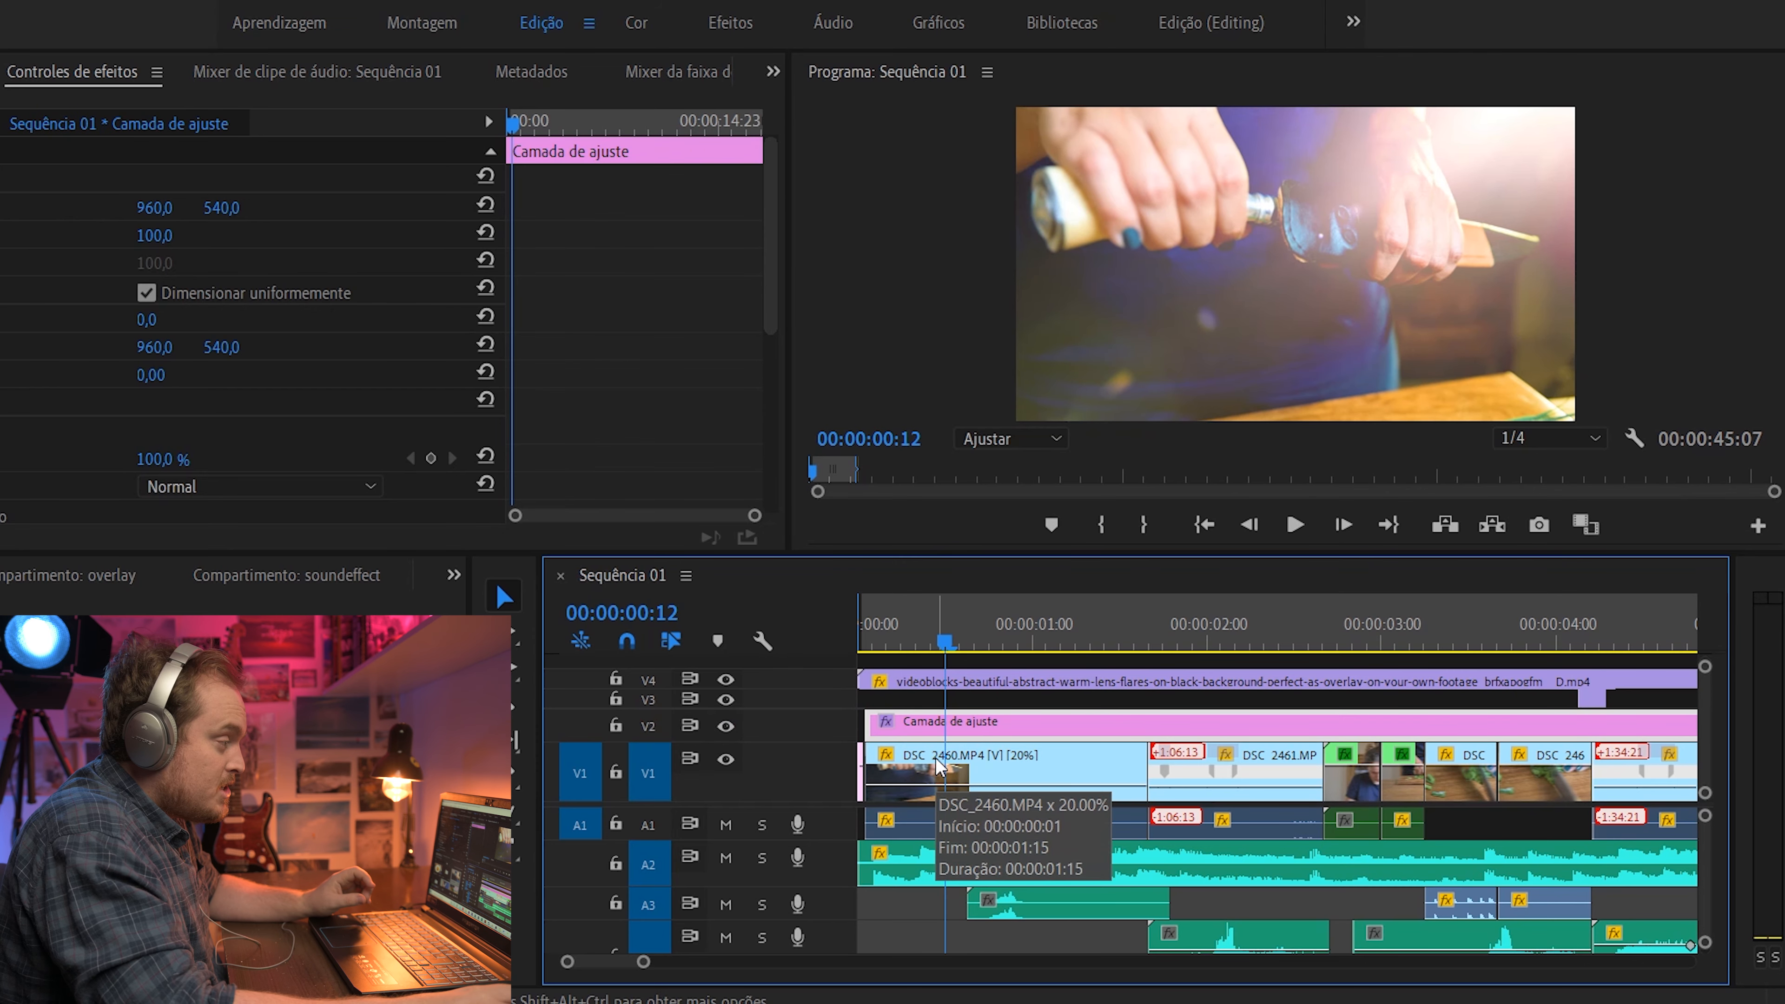
pyautogui.click(645, 23)
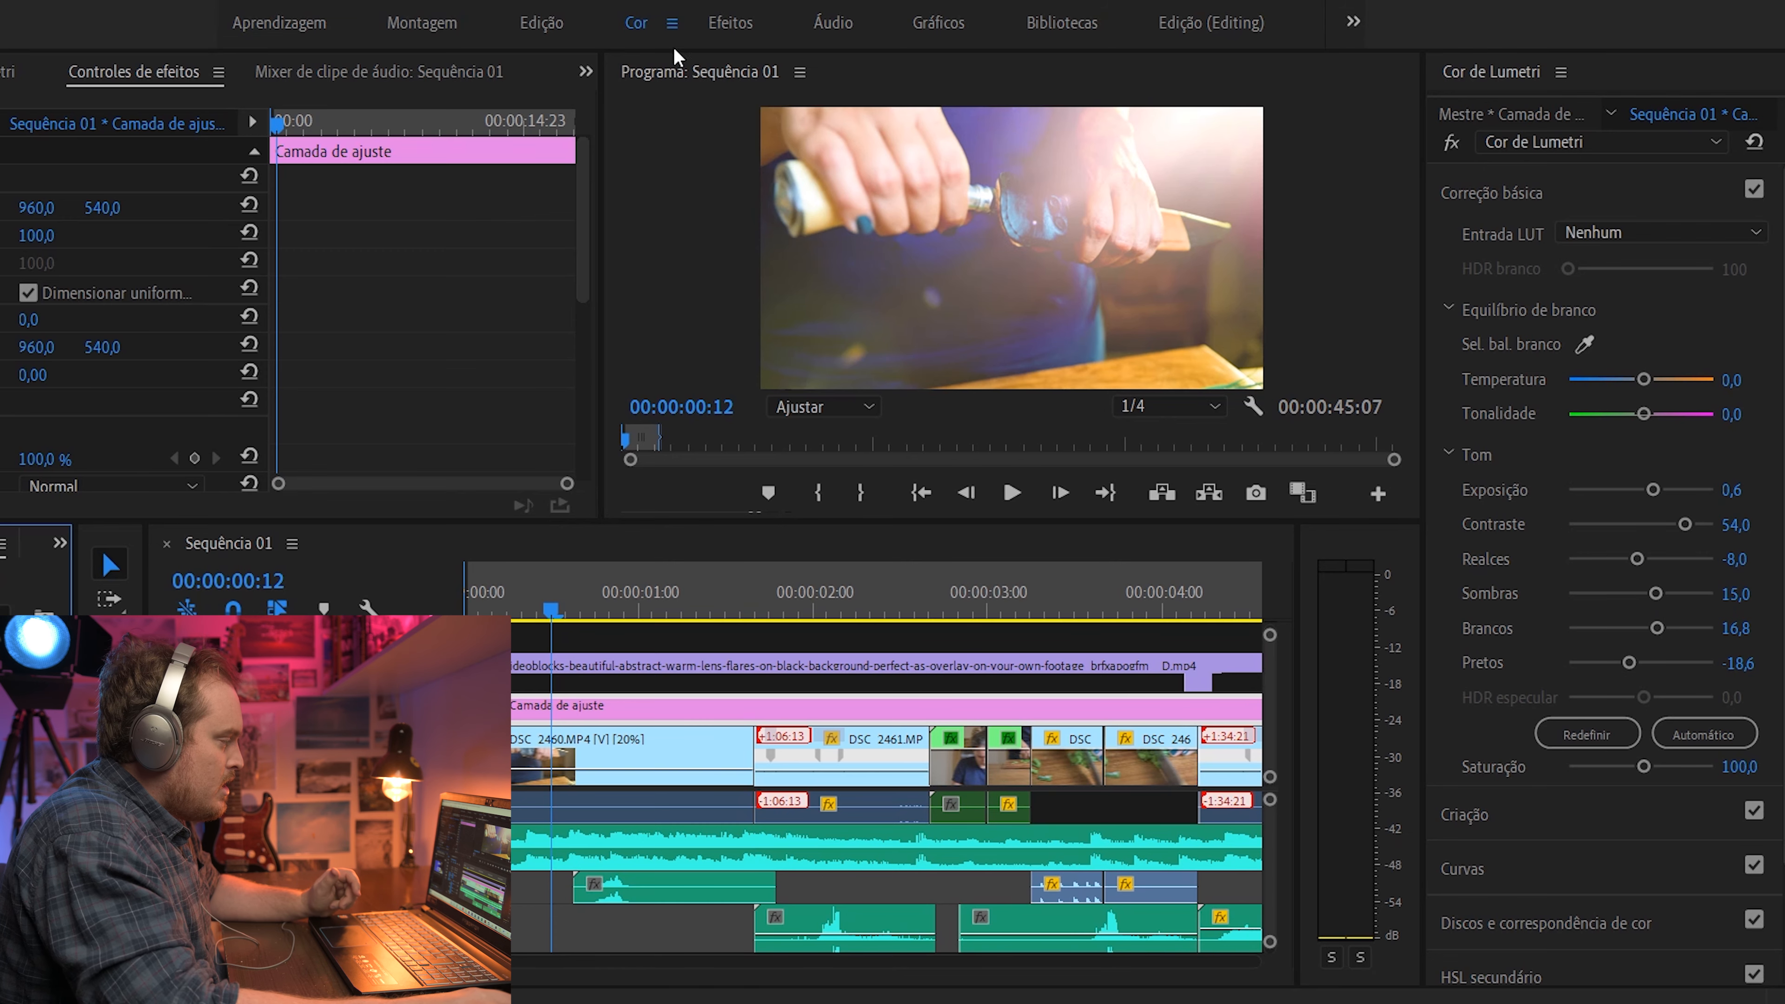
pyautogui.click(542, 23)
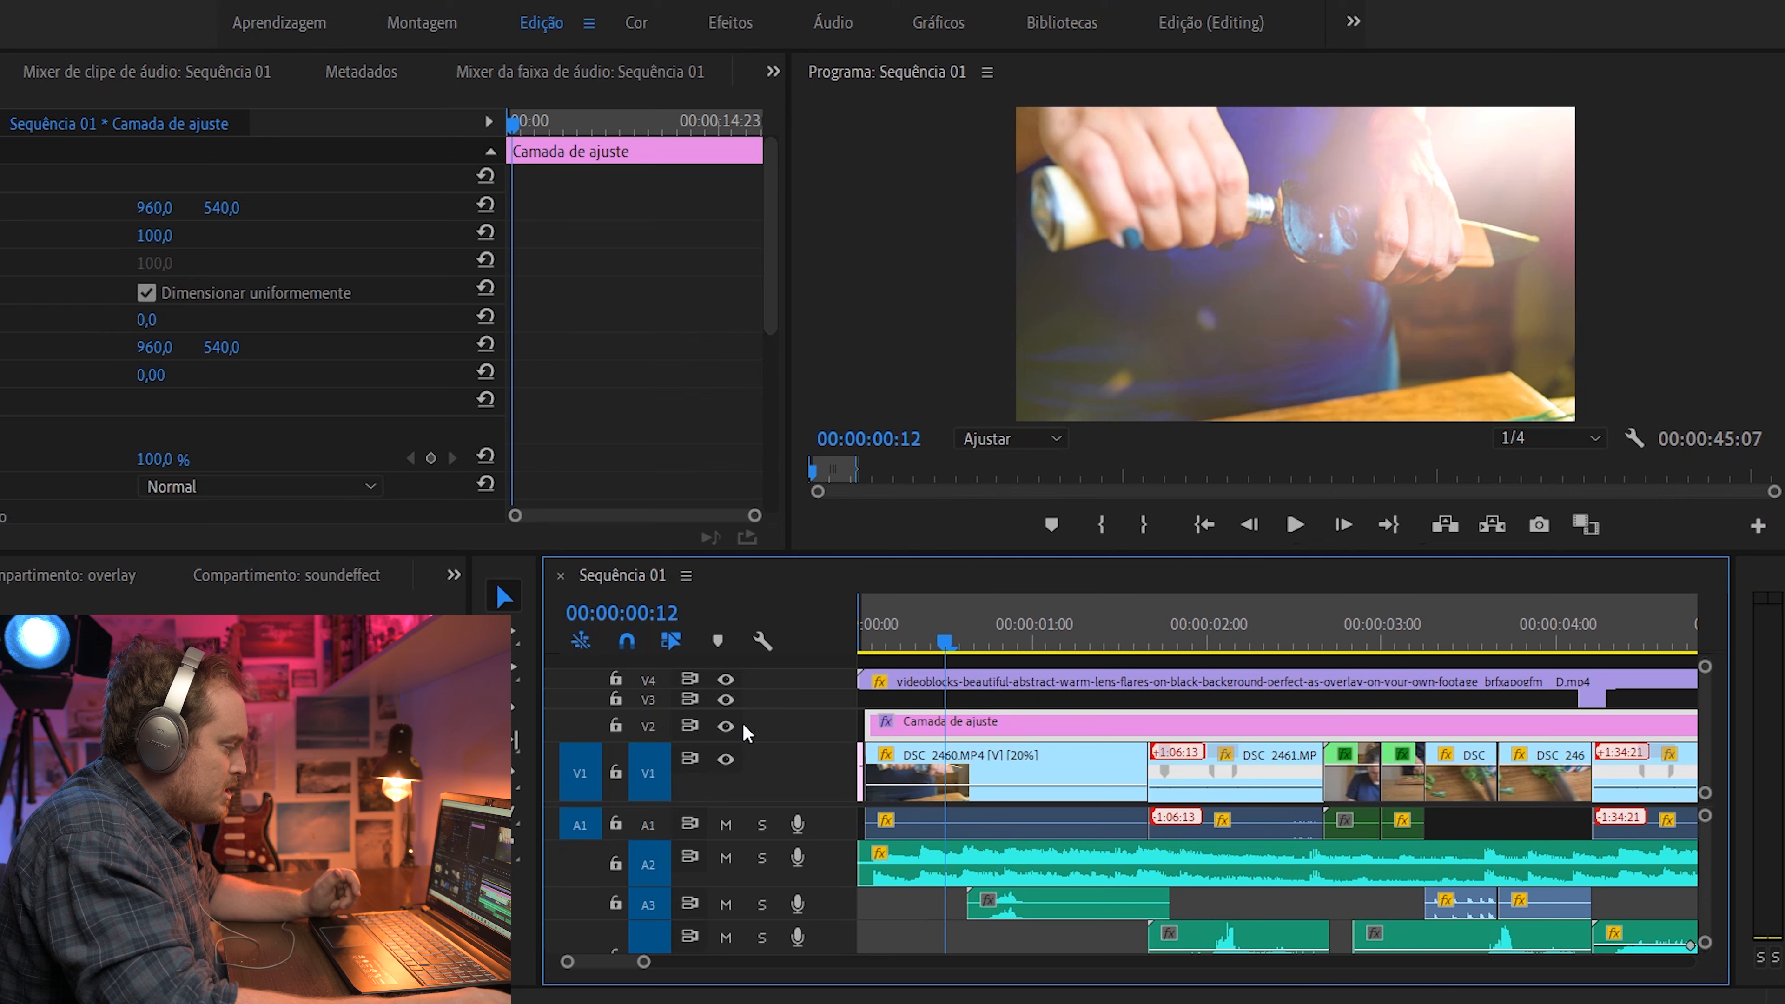
# Toggle the visibility of track V2 repeatedly to check the effect of its color correction
pyautogui.click(723, 726)
pyautogui.click(720, 725)
pyautogui.click(719, 724)
pyautogui.click(720, 724)
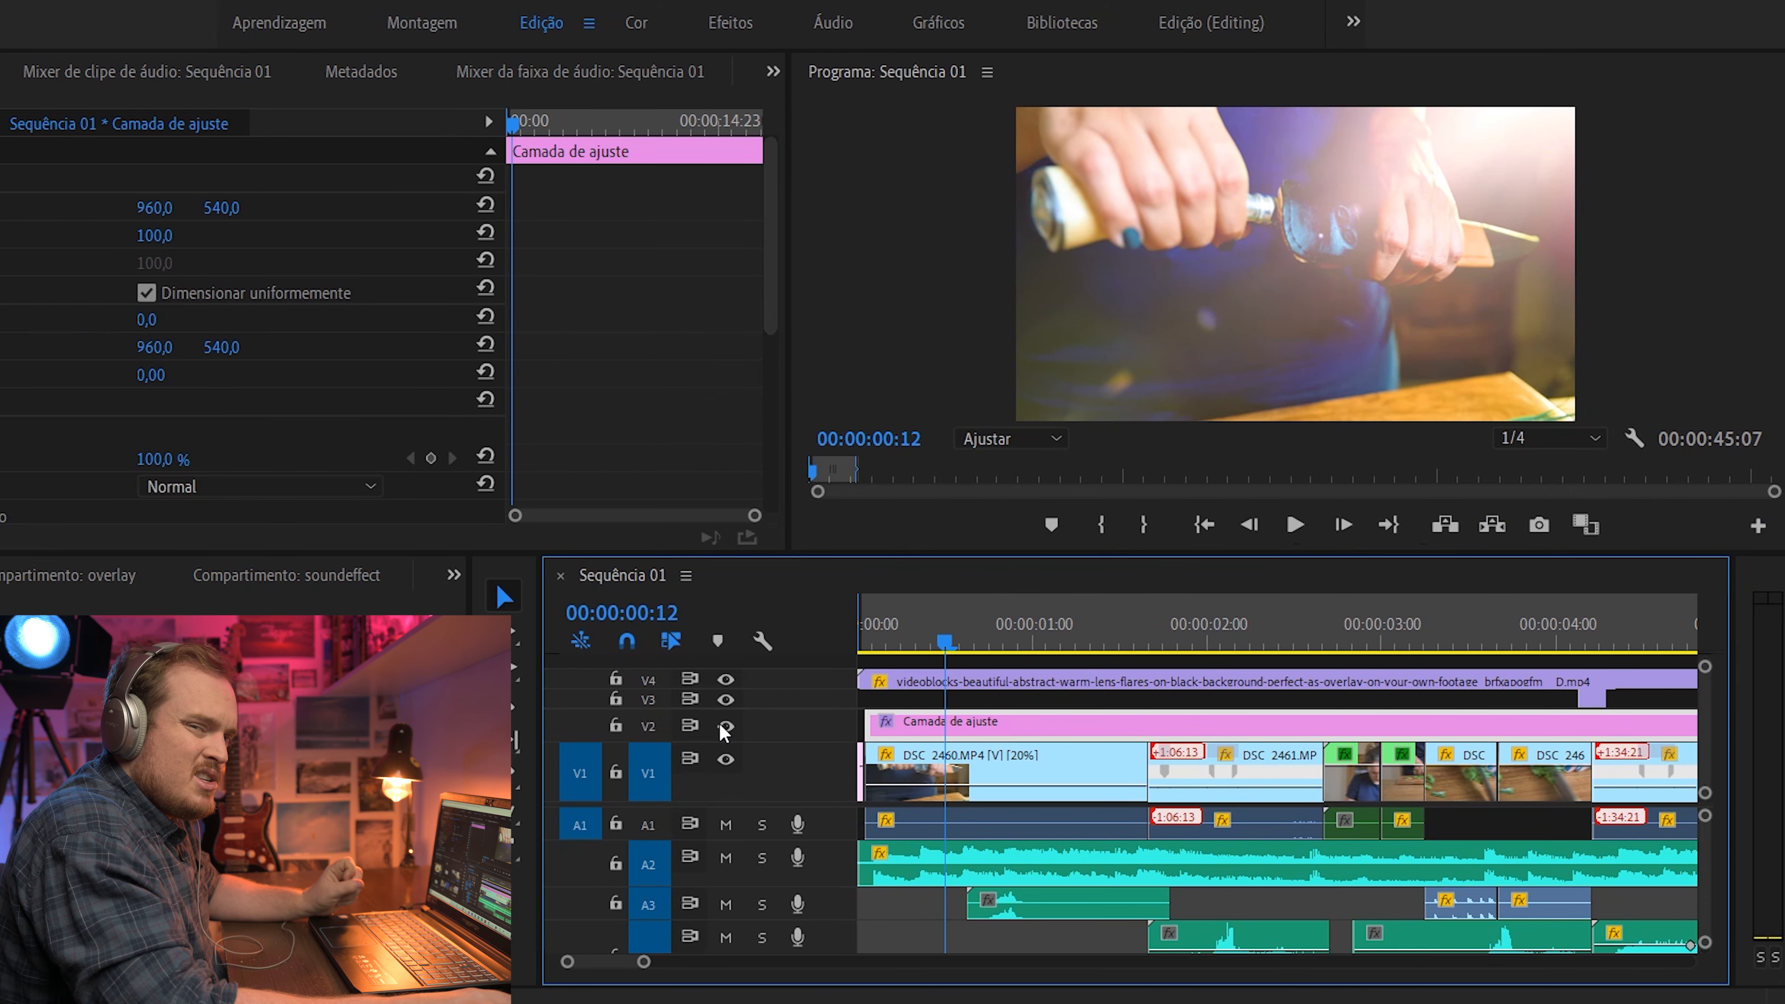
# Scrub through the sequence to 00:00:15:09 to view the color-corrected clips under the adjustment layer
pyautogui.scroll(-2, 956, 714)
pyautogui.moveTo(918, 641); pyautogui.dragTo(1018, 626)
pyautogui.scroll(-2, 1019, 703)
pyautogui.scroll(-4, 1019, 696)
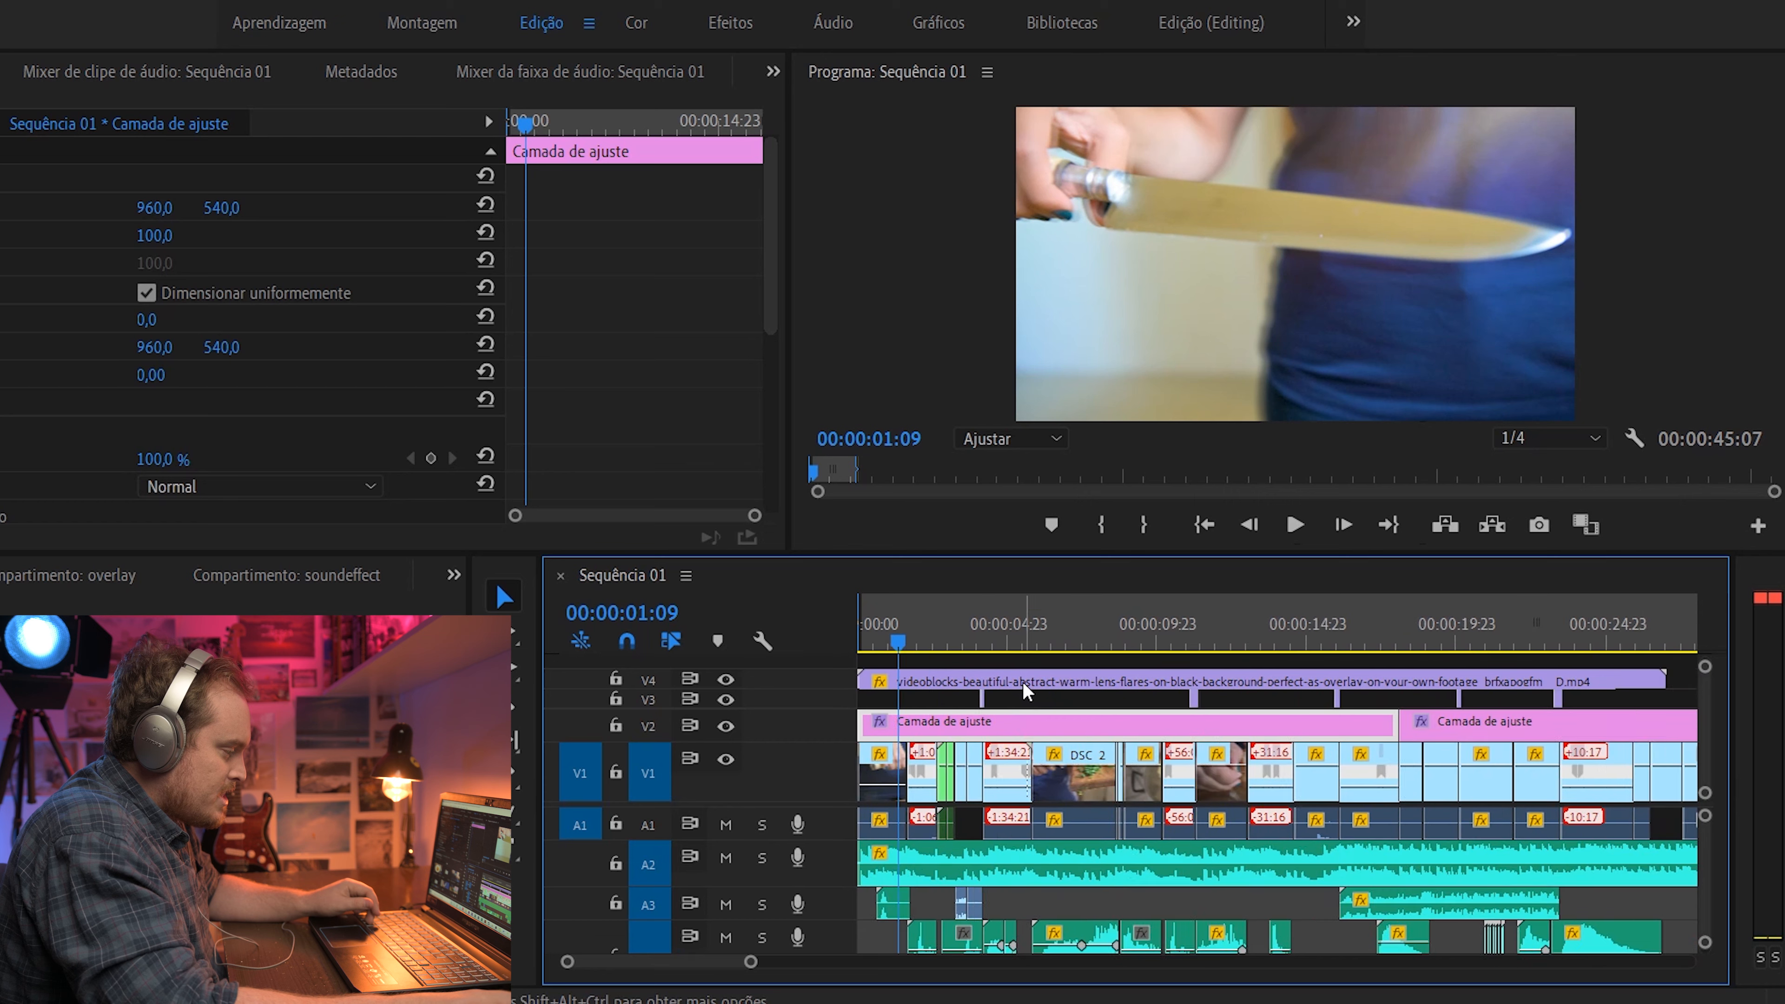
pyautogui.click(884, 625)
pyautogui.moveTo(884, 623); pyautogui.dragTo(1121, 642)
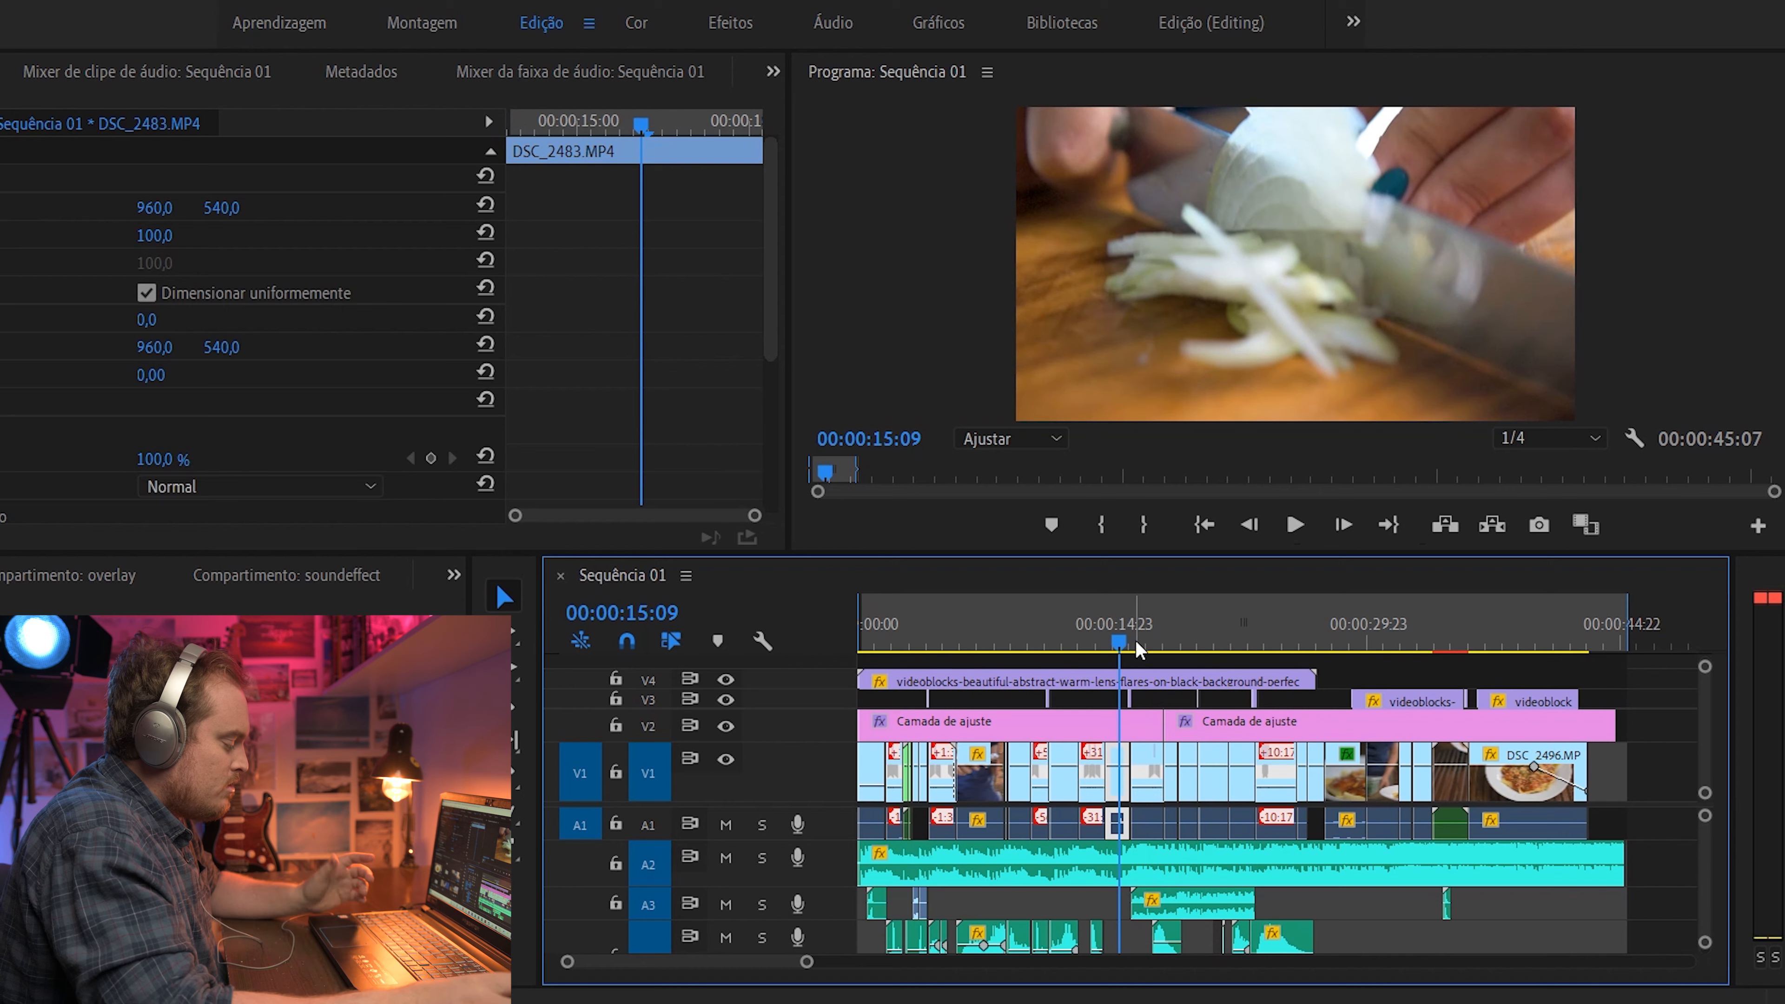
# Move to 00:00:02:02 in DSC_2461.MP4 and examine how far the adjustment layers and lens-flare overlays extend across the sequence
pyautogui.press('=')
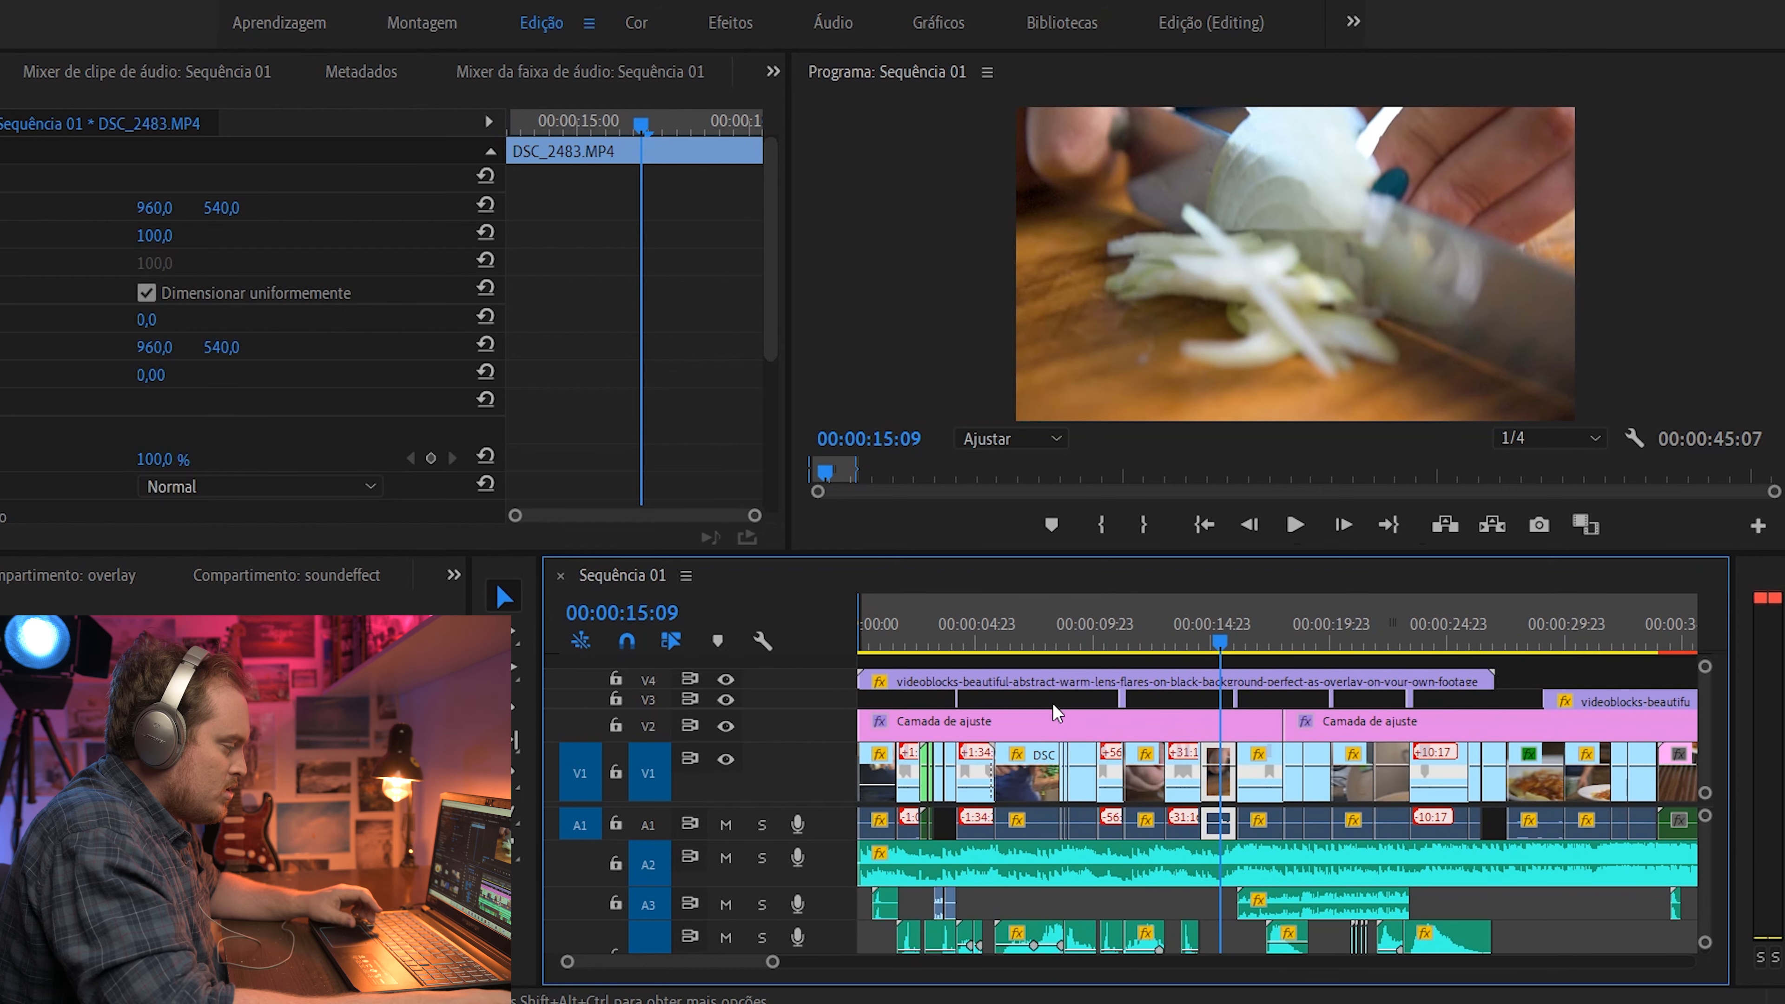
pyautogui.click(897, 628)
pyautogui.click(909, 628)
pyautogui.press('=')
pyautogui.press('=')
pyautogui.press('=')
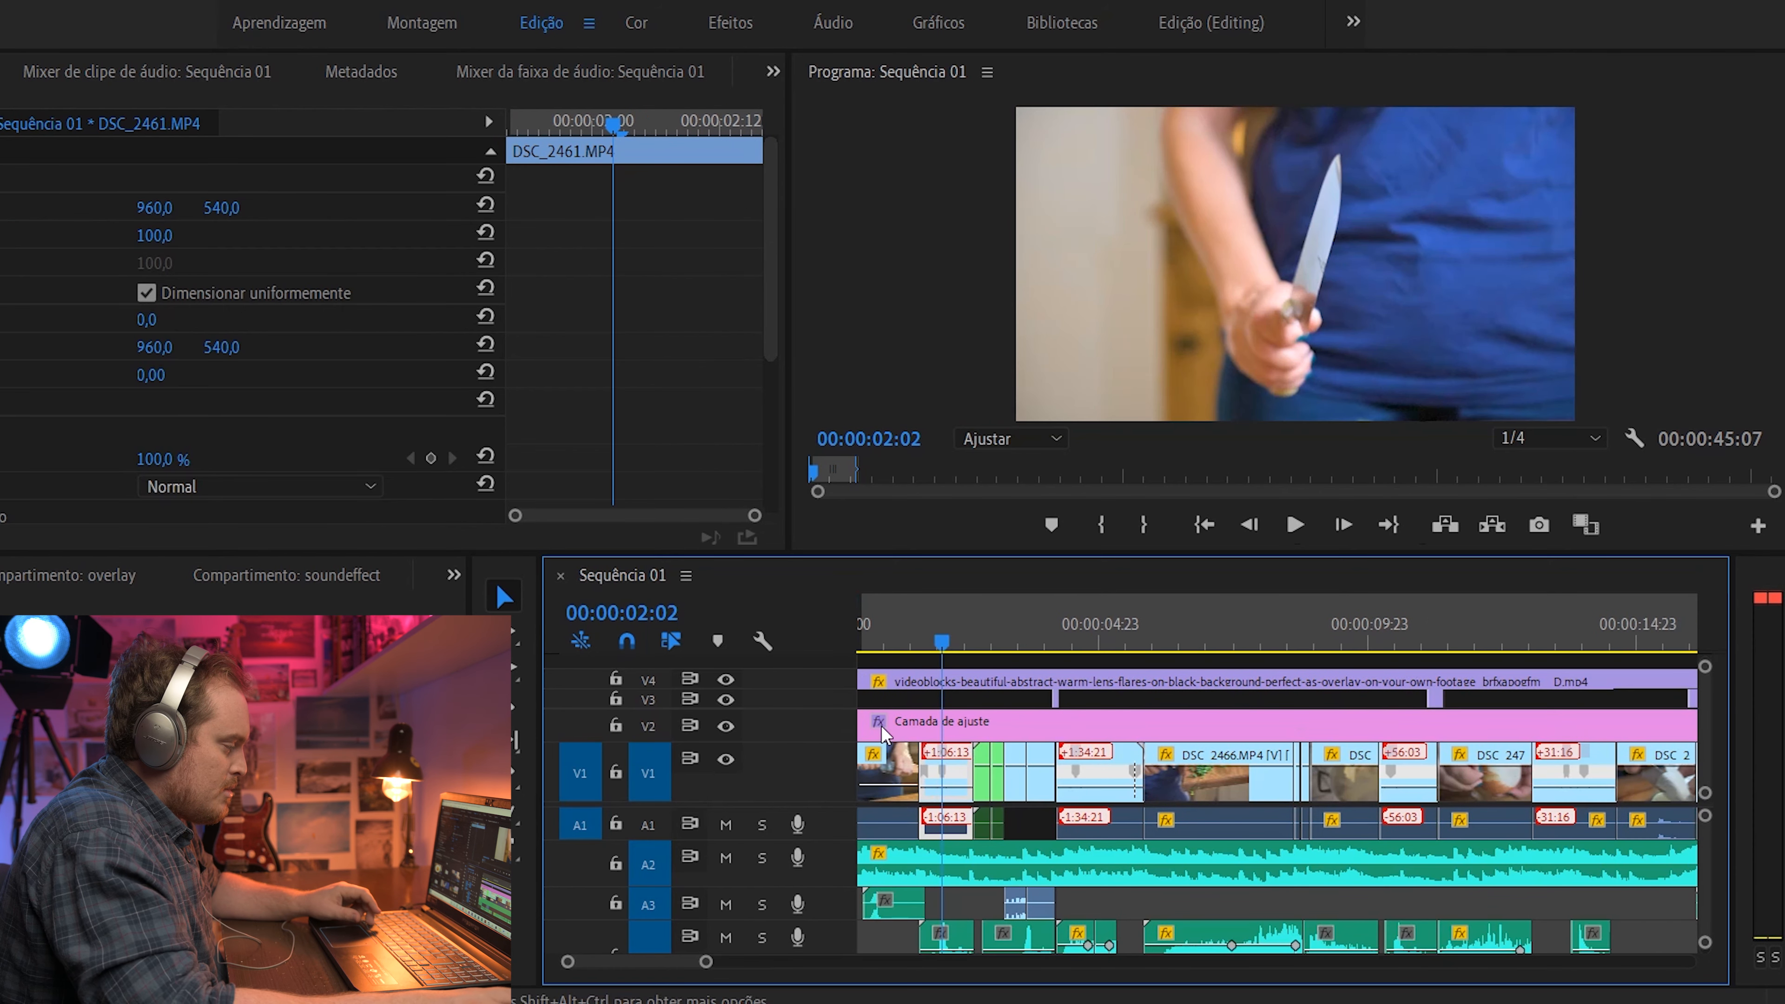
pyautogui.hscroll(-3, 935, 733)
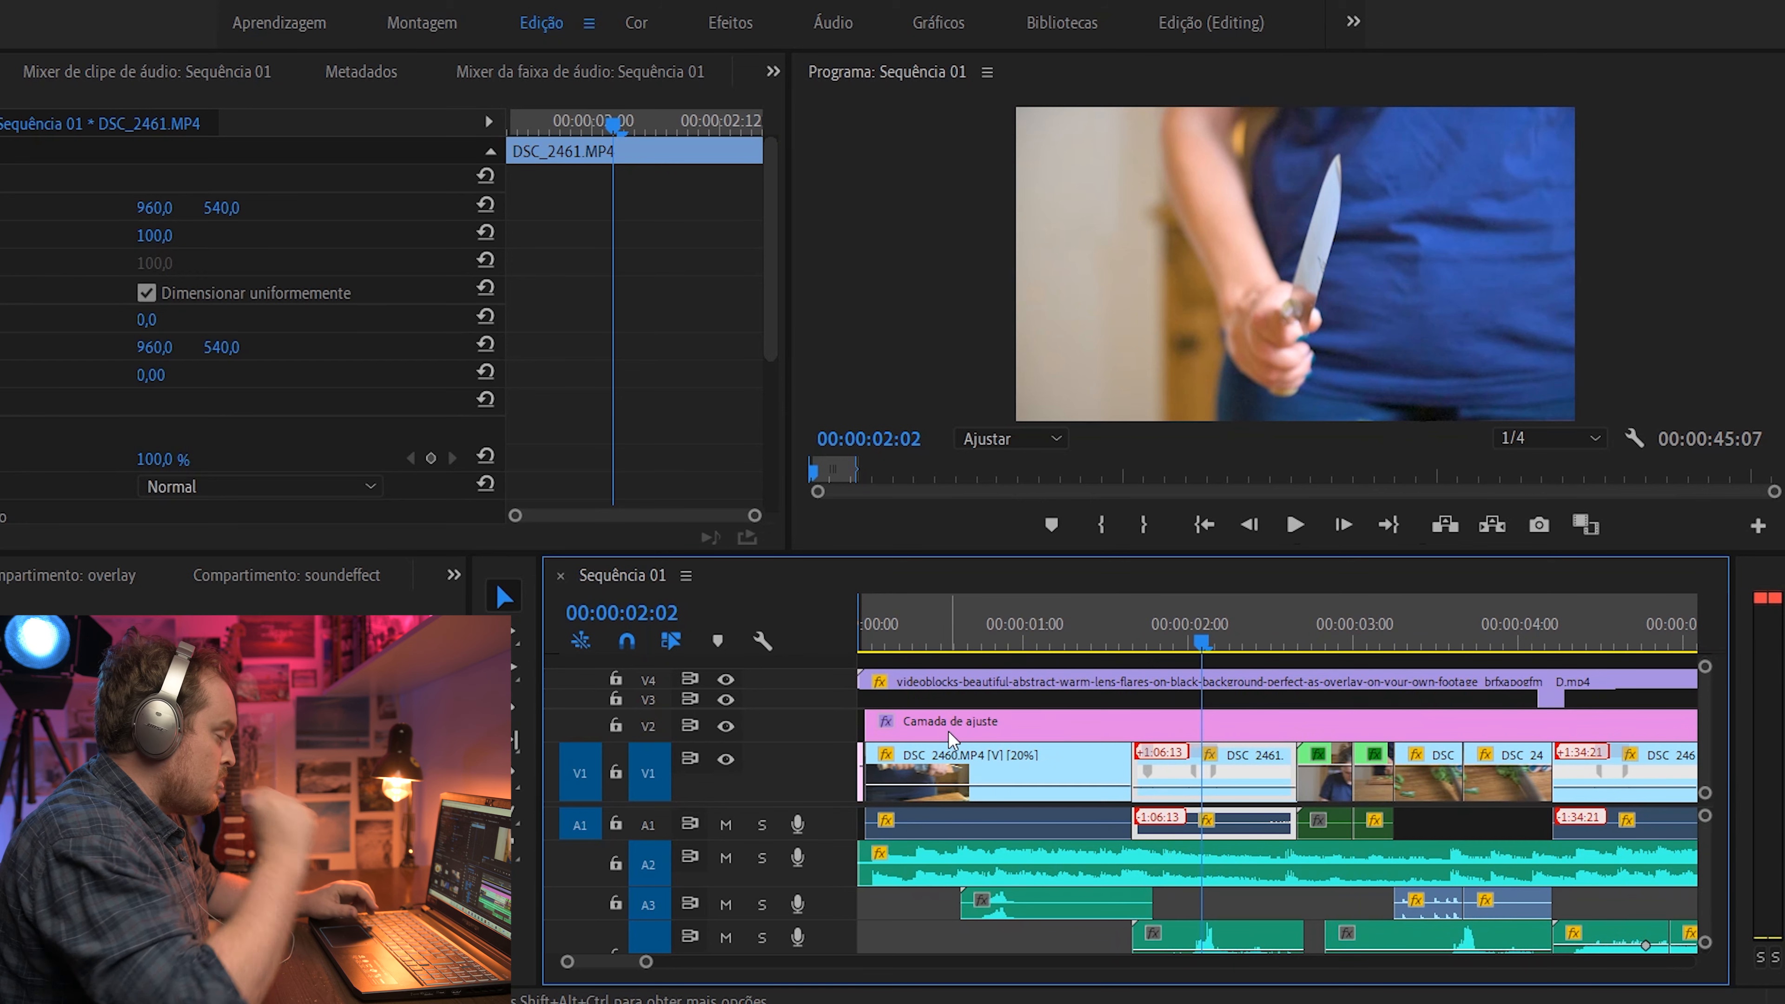
pyautogui.press('-')
pyautogui.press('-')
pyautogui.press('-')
pyautogui.press('-')
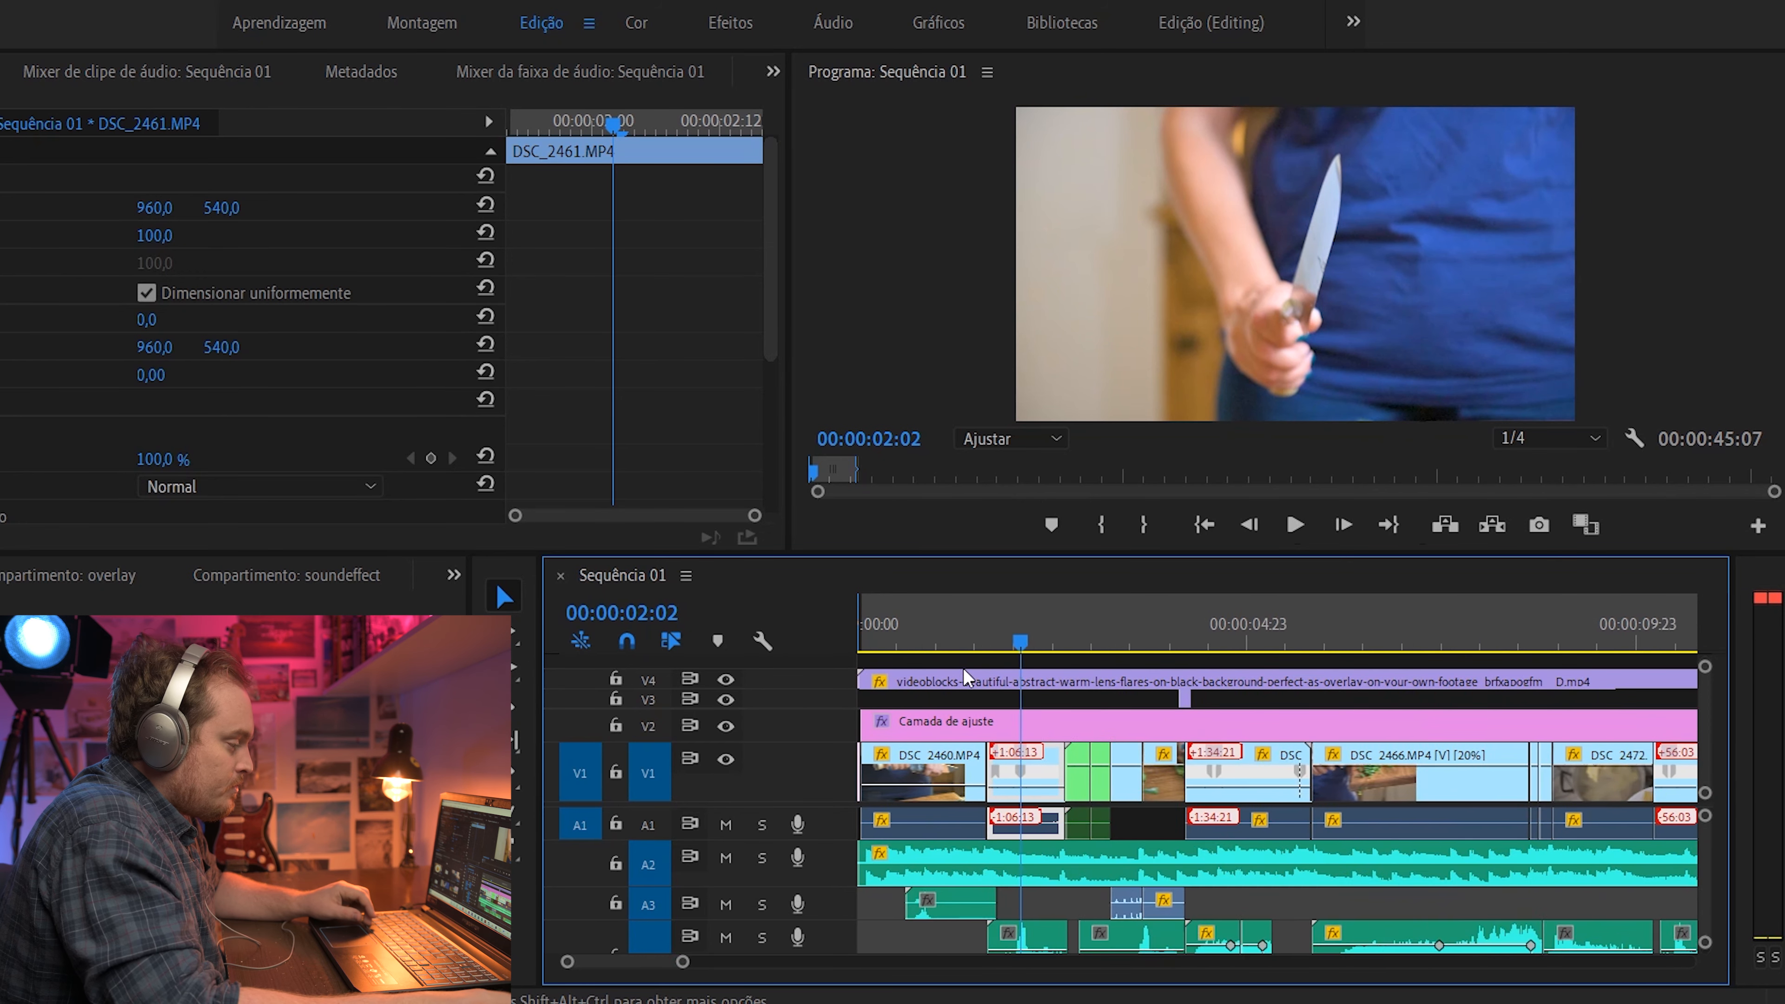
pyautogui.press('-')
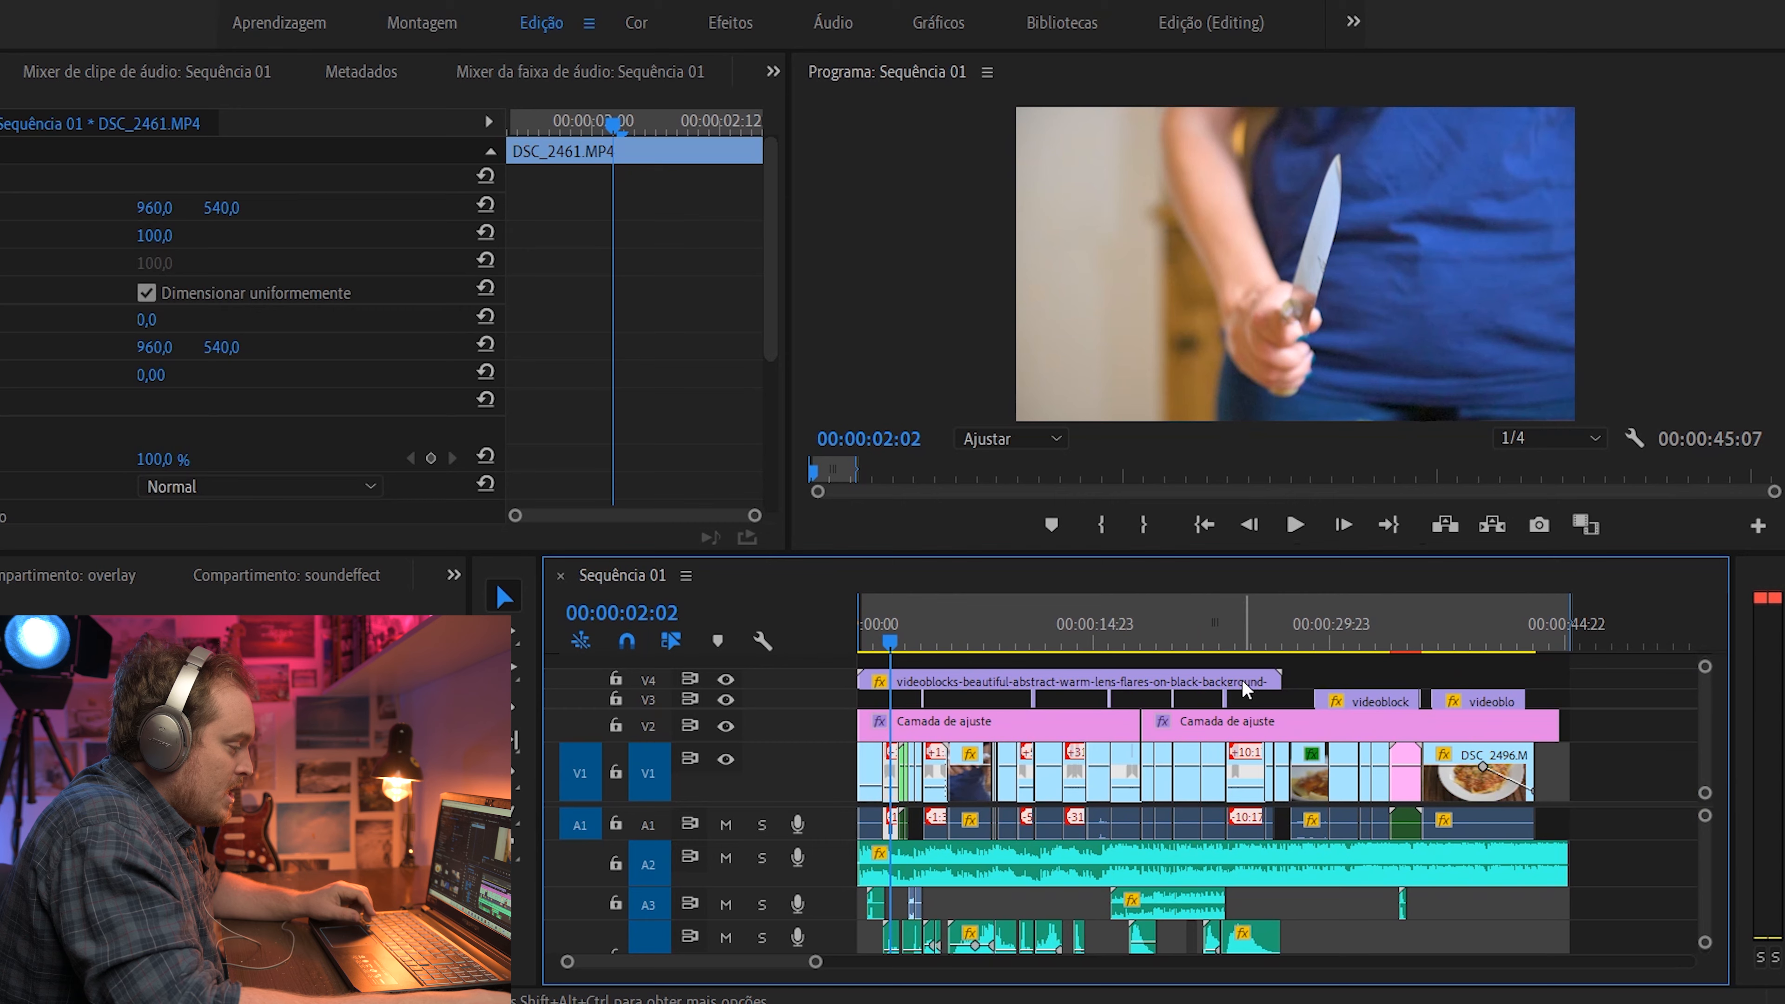
pyautogui.scroll(6, 872, 711)
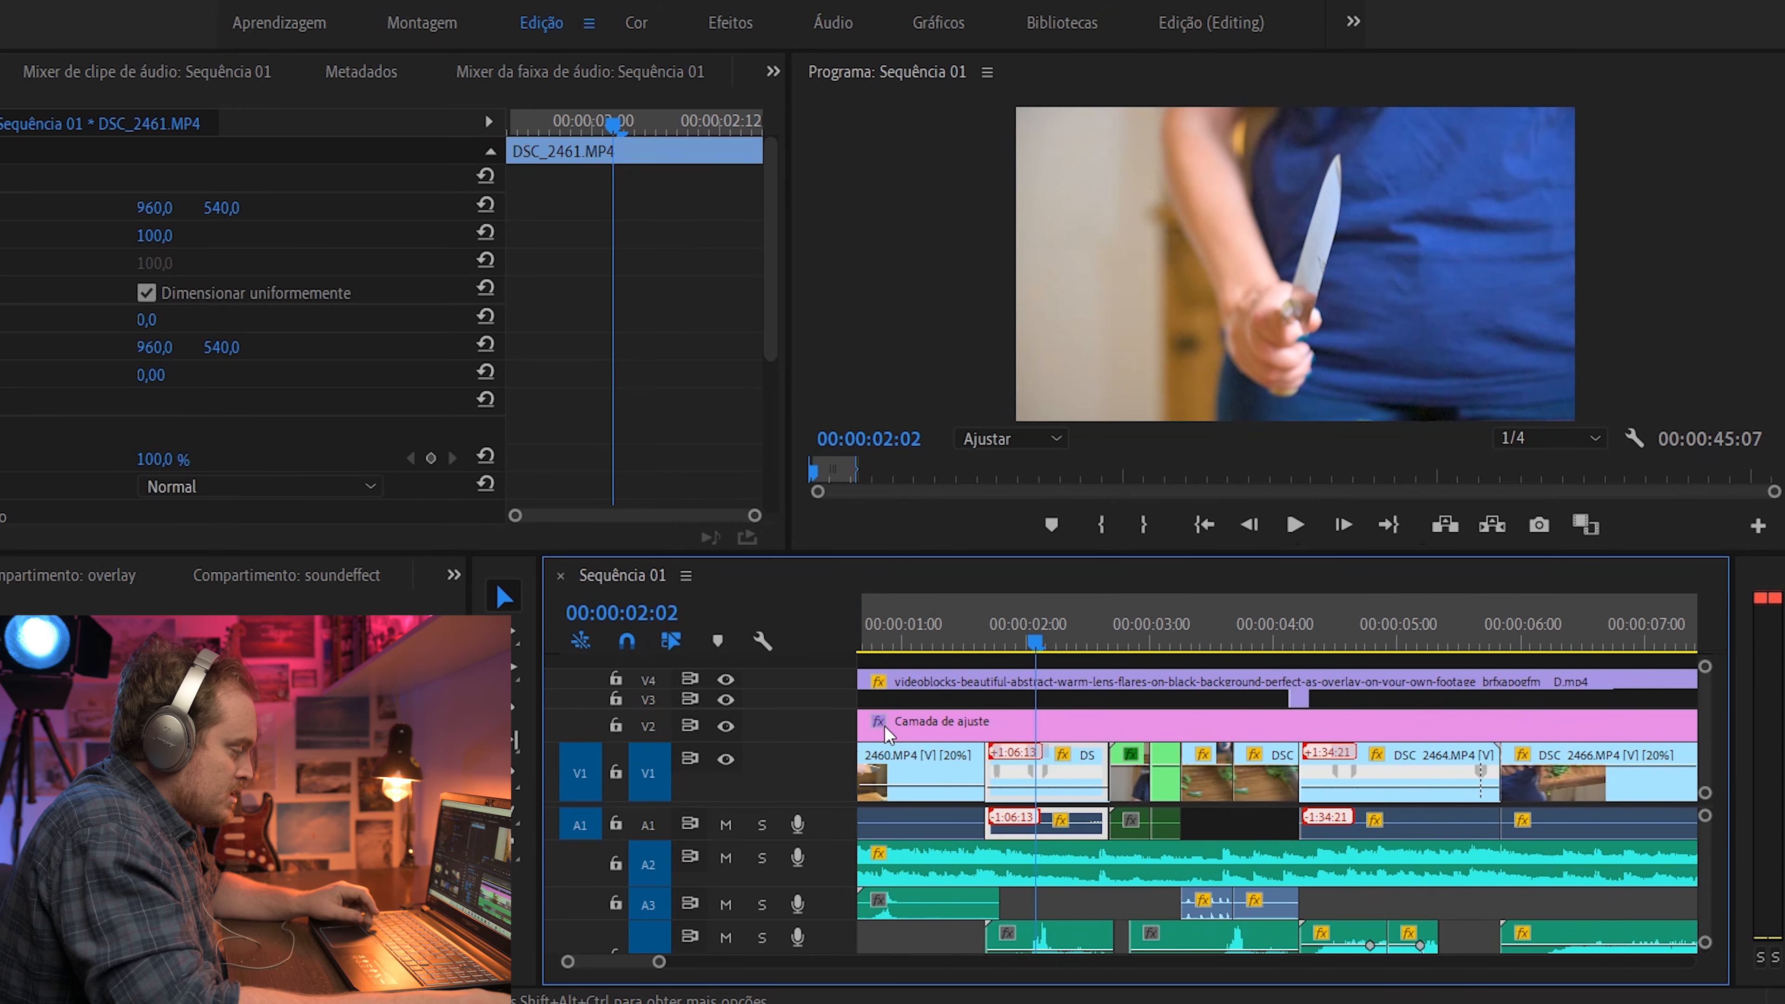
pyautogui.scroll(2, 946, 738)
pyautogui.hscroll(-2, 947, 738)
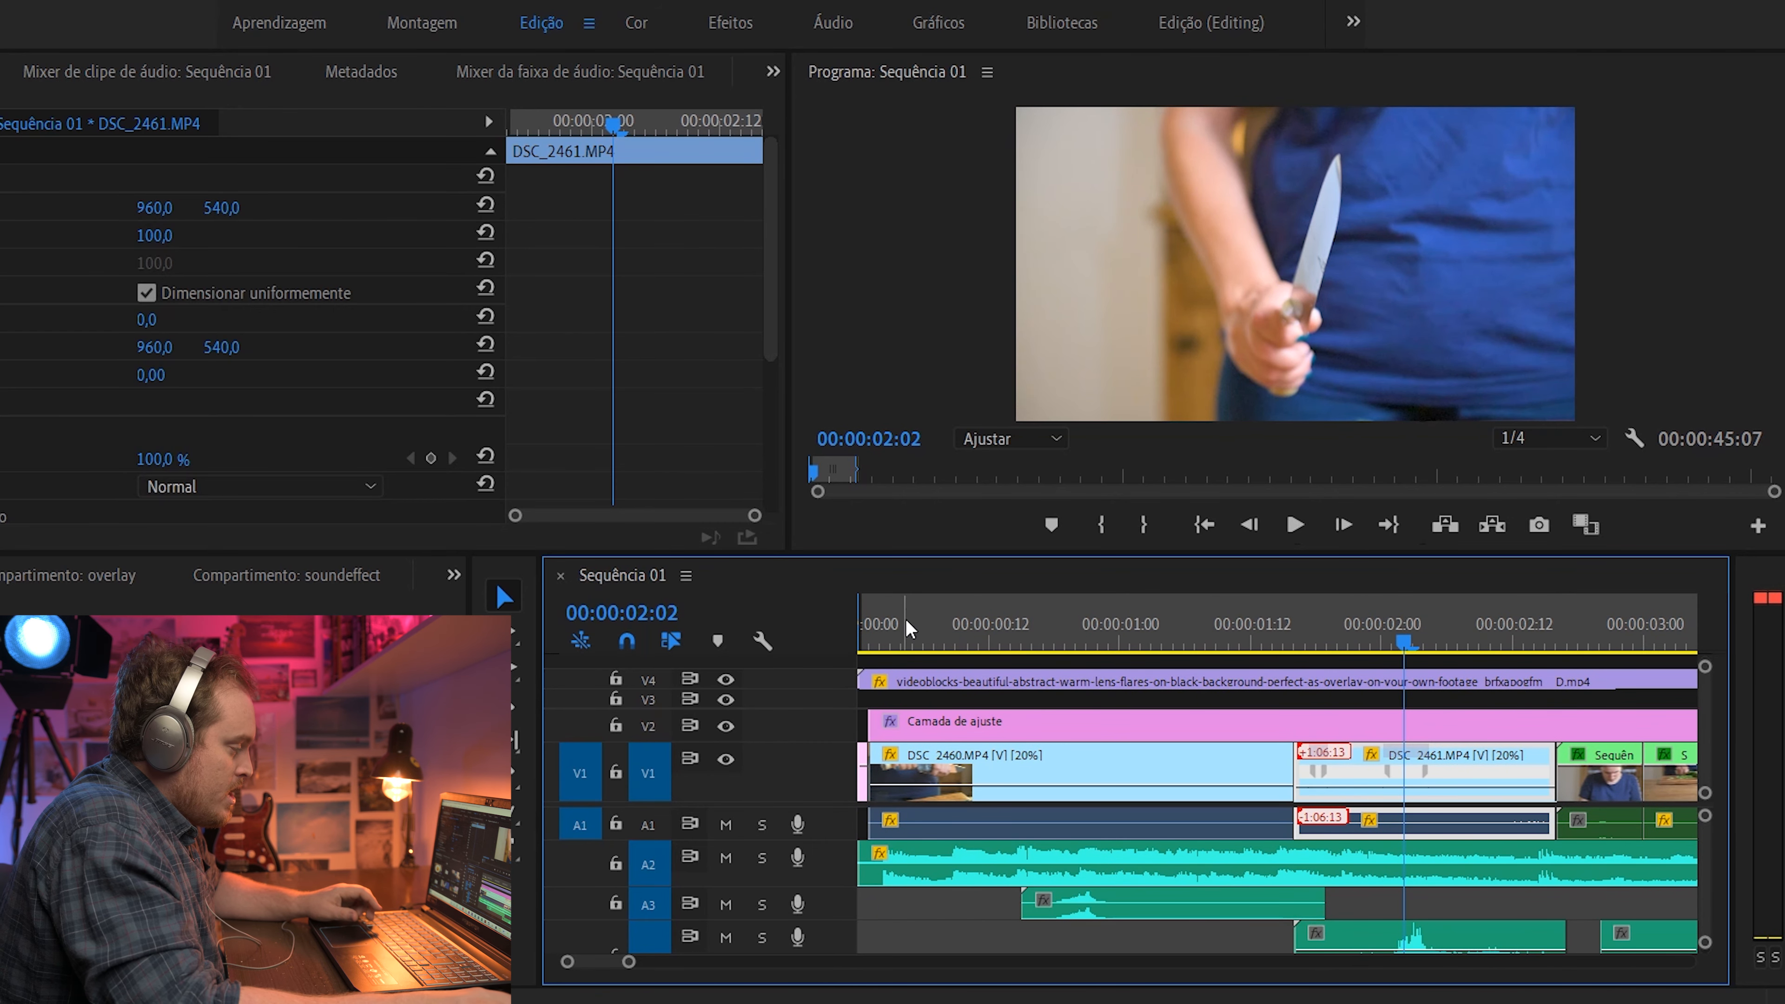
# Play the opening of DSC_2460.MP4 and scrub to the fast knife movement at 00:00:00:19
pyautogui.click(880, 619)
pyautogui.scroll(3, 905, 726)
pyautogui.moveTo(898, 621); pyautogui.dragTo(981, 646)
pyautogui.press('space')
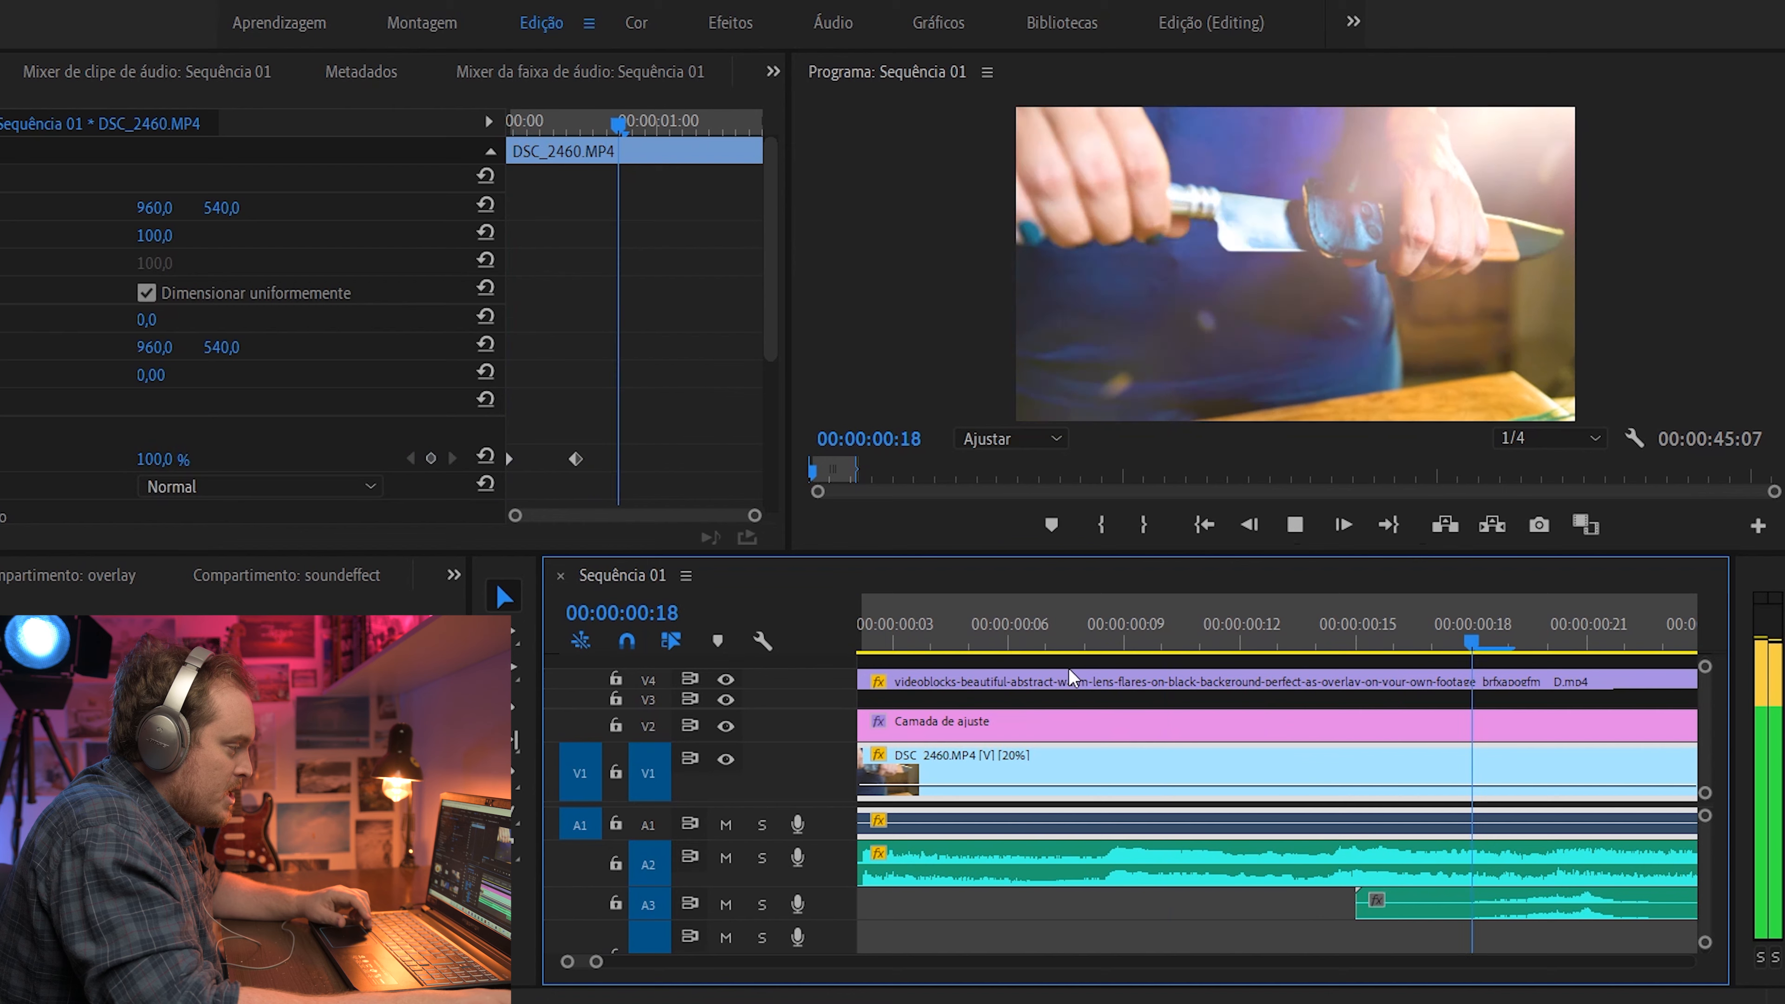
pyautogui.press('space')
pyautogui.scroll(-5, 1127, 676)
pyautogui.scroll(2, 1107, 700)
pyautogui.moveTo(1199, 645); pyautogui.dragTo(1091, 686)
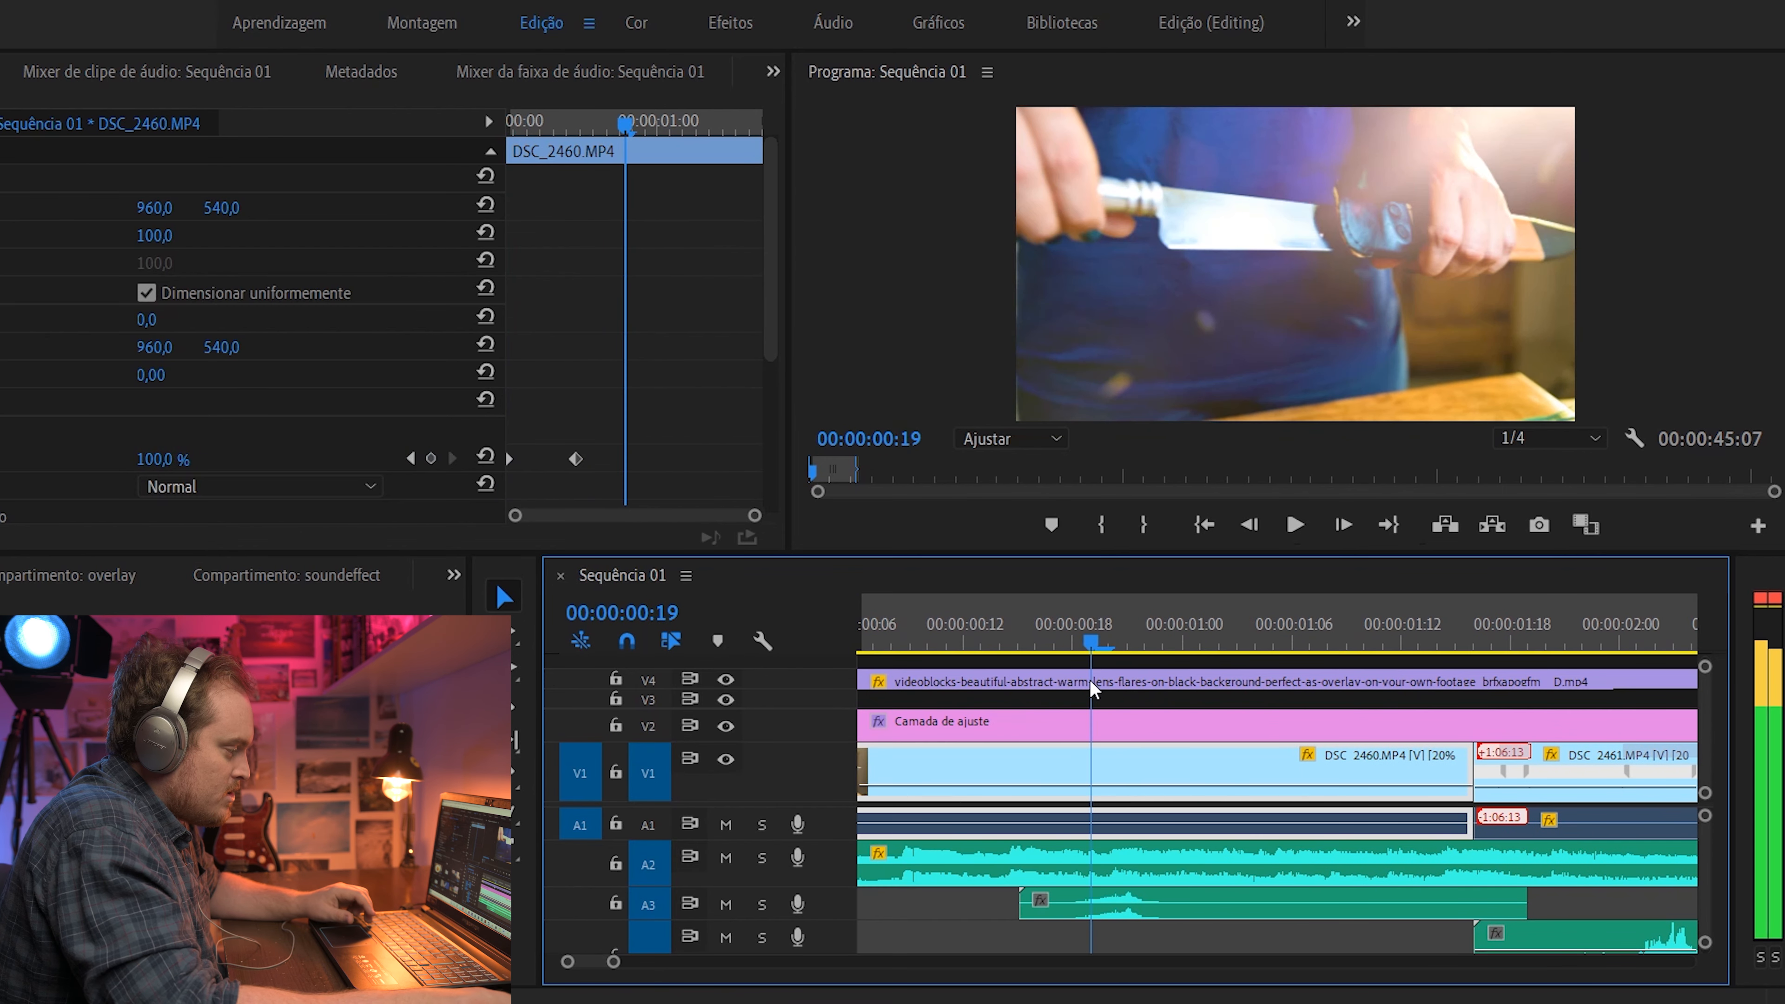
pyautogui.scroll(2, 1099, 760)
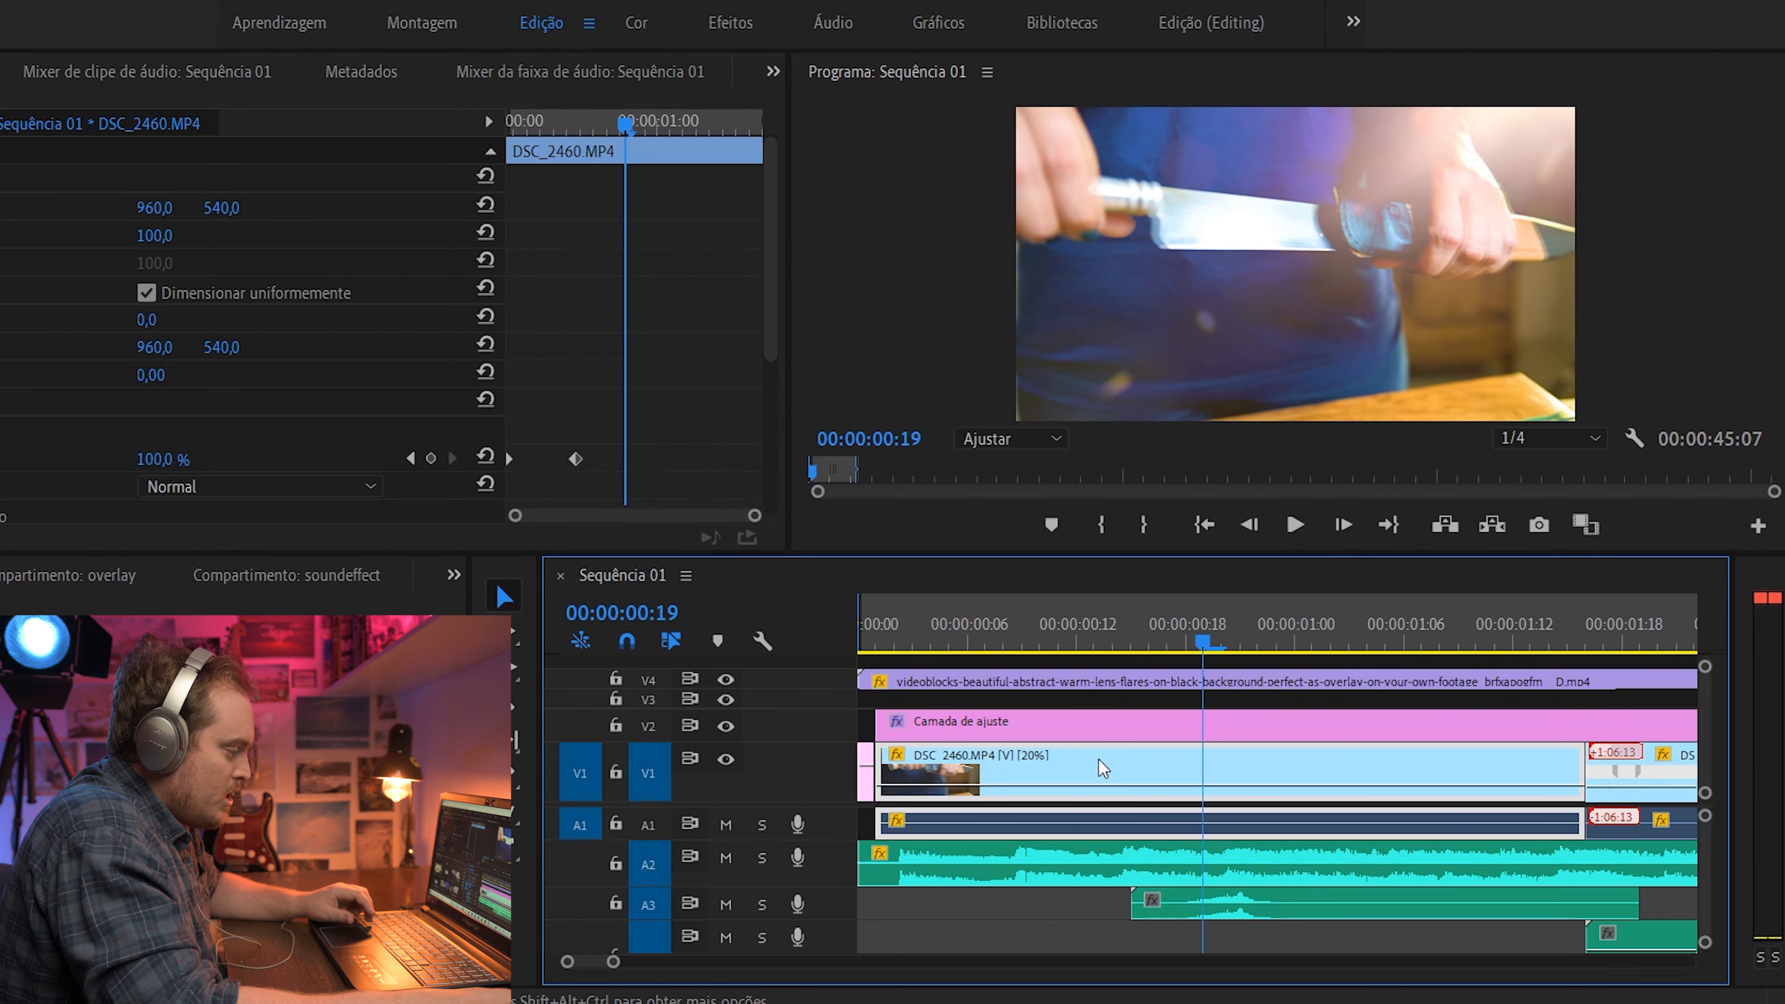
# Show the Time Remapping speed line on the DSC_2460.MP4 clip and enlarge track V1 to reveal its ramp
pyautogui.click(891, 756)
pyautogui.moveTo(1023, 829)
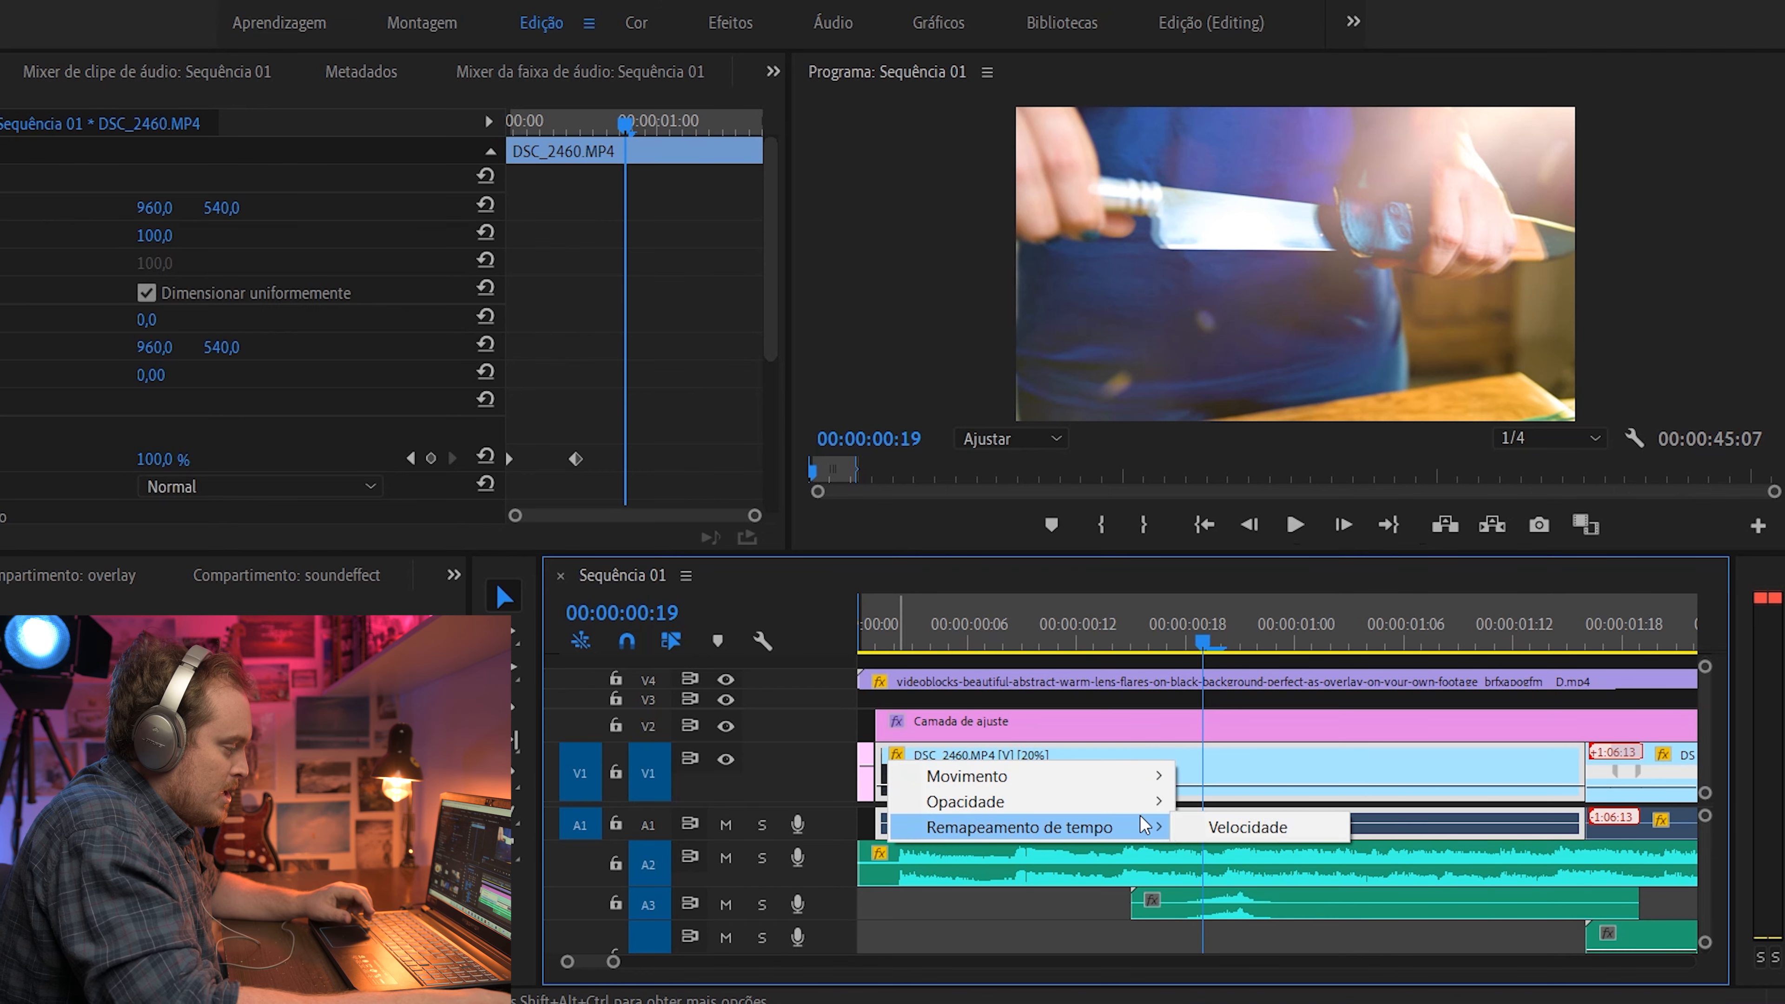
pyautogui.click(1231, 826)
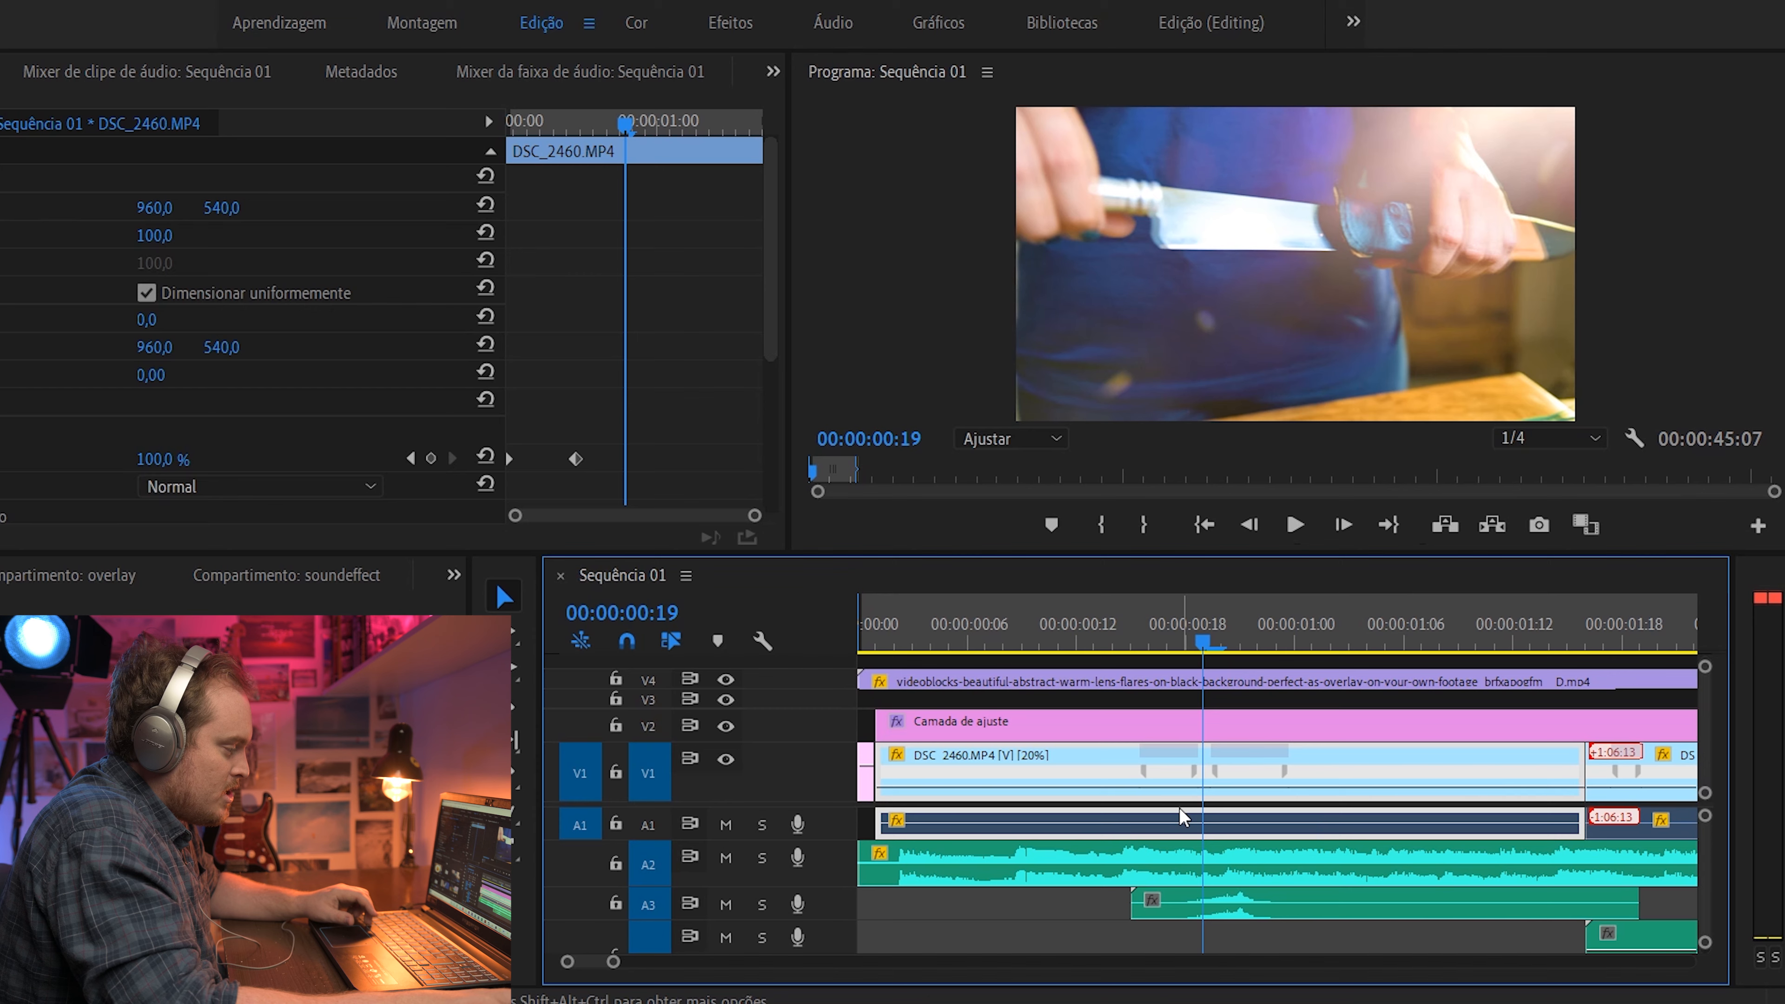
pyautogui.scroll(4, 825, 786)
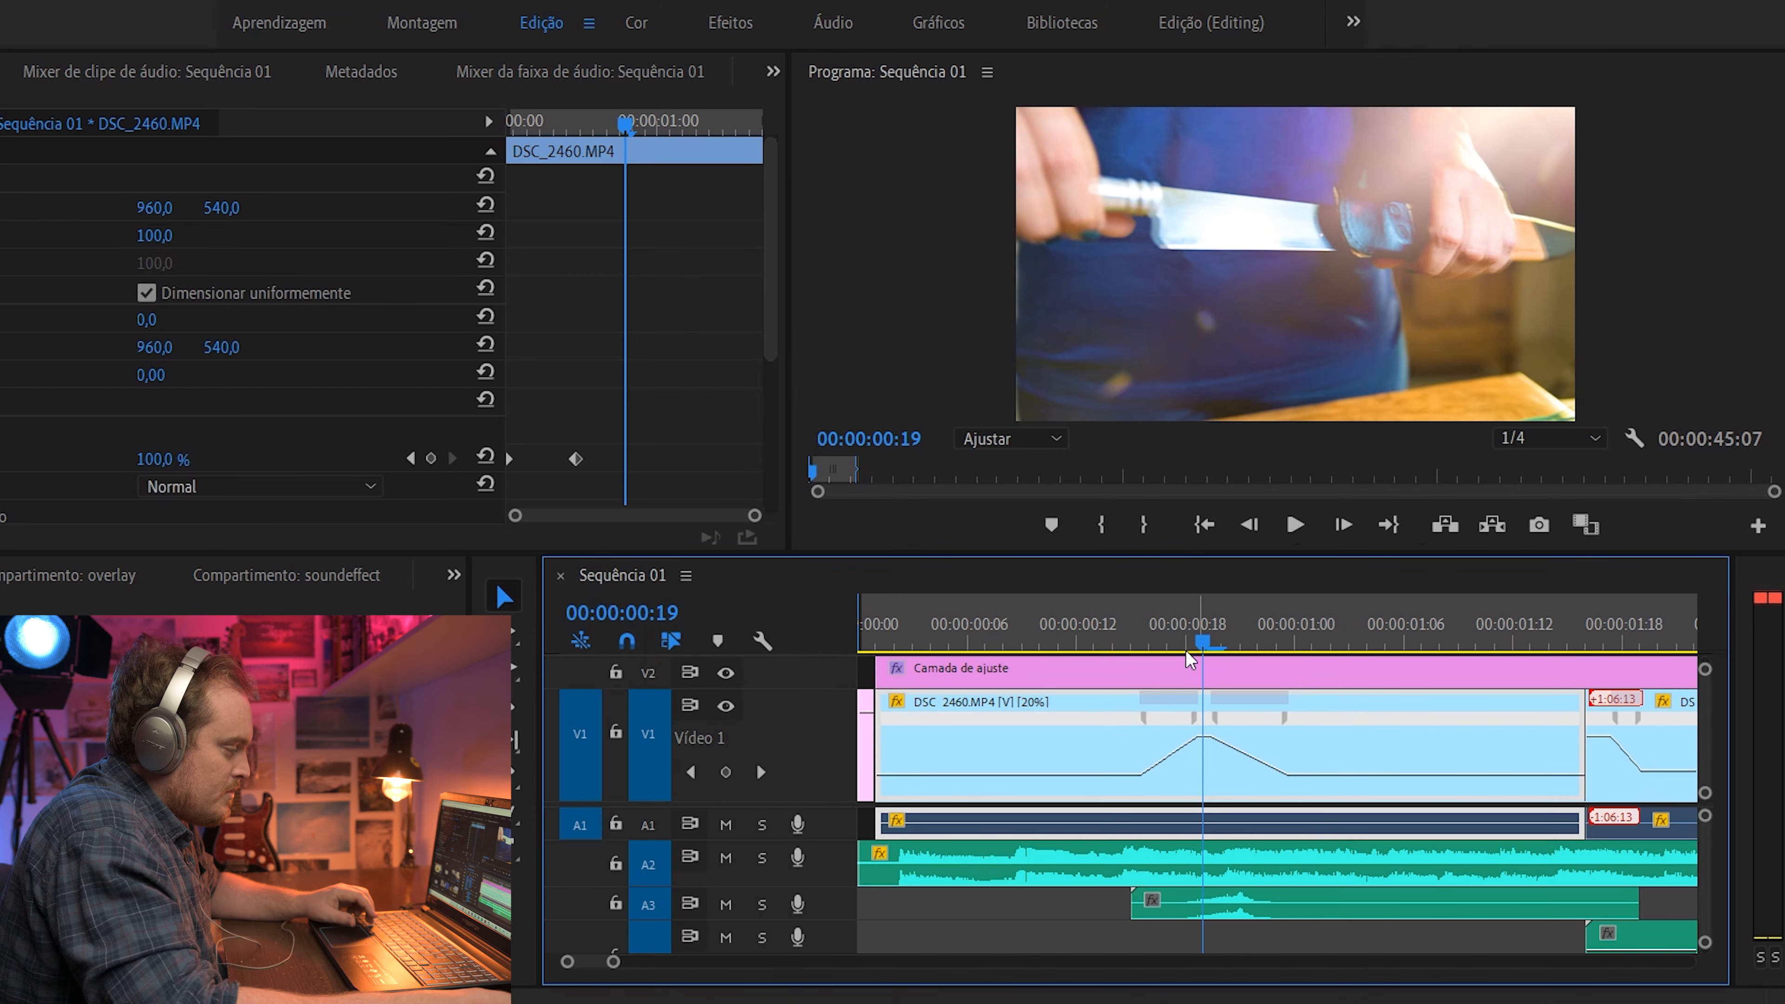
# Play DSC_2460.MP4 from just before its speed ramp to examine how the motion accelerates
pyautogui.moveTo(1193, 655); pyautogui.dragTo(1094, 690)
pyautogui.press('space')
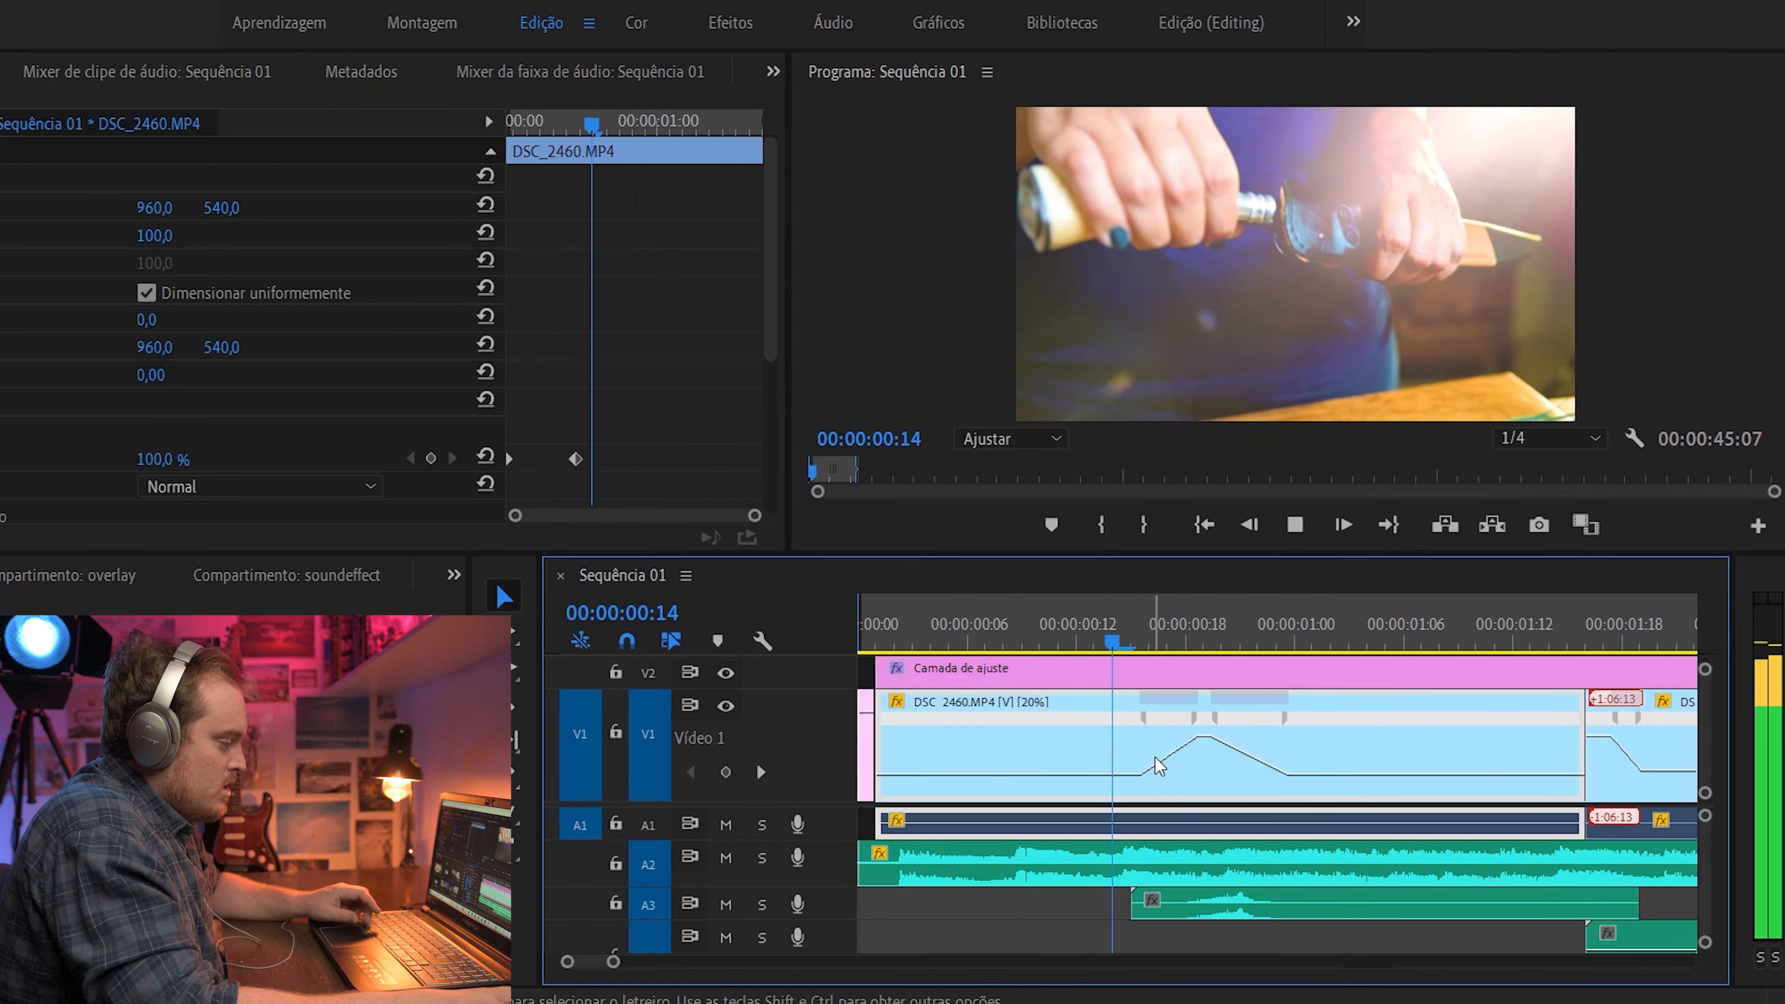
pyautogui.scroll(3, 1160, 758)
pyautogui.press('space')
pyautogui.scroll(-2, 1048, 742)
pyautogui.scroll(2, 1013, 711)
pyautogui.scroll(-4, 1018, 736)
# Replay DSC_2460.MP4 twice from about 00:00:00:03 into its speed ramp, stopping at 00:00:00:20
pyautogui.moveTo(958, 623); pyautogui.dragTo(907, 640)
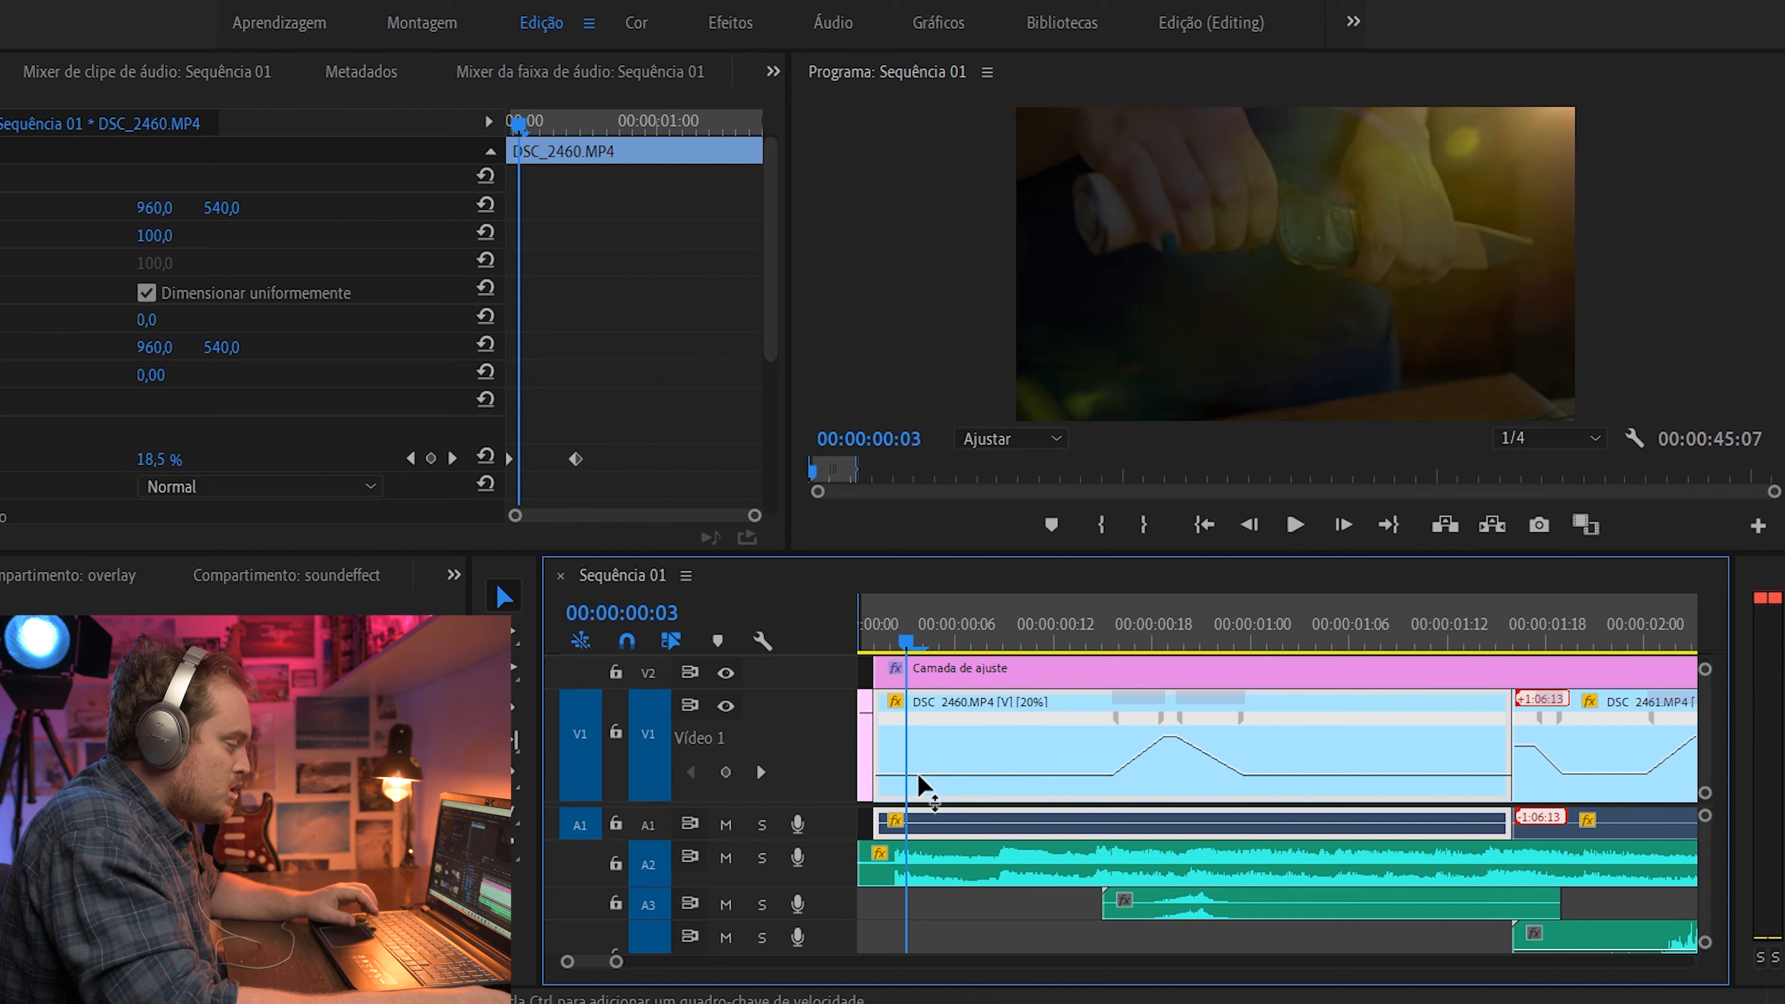
pyautogui.press('space')
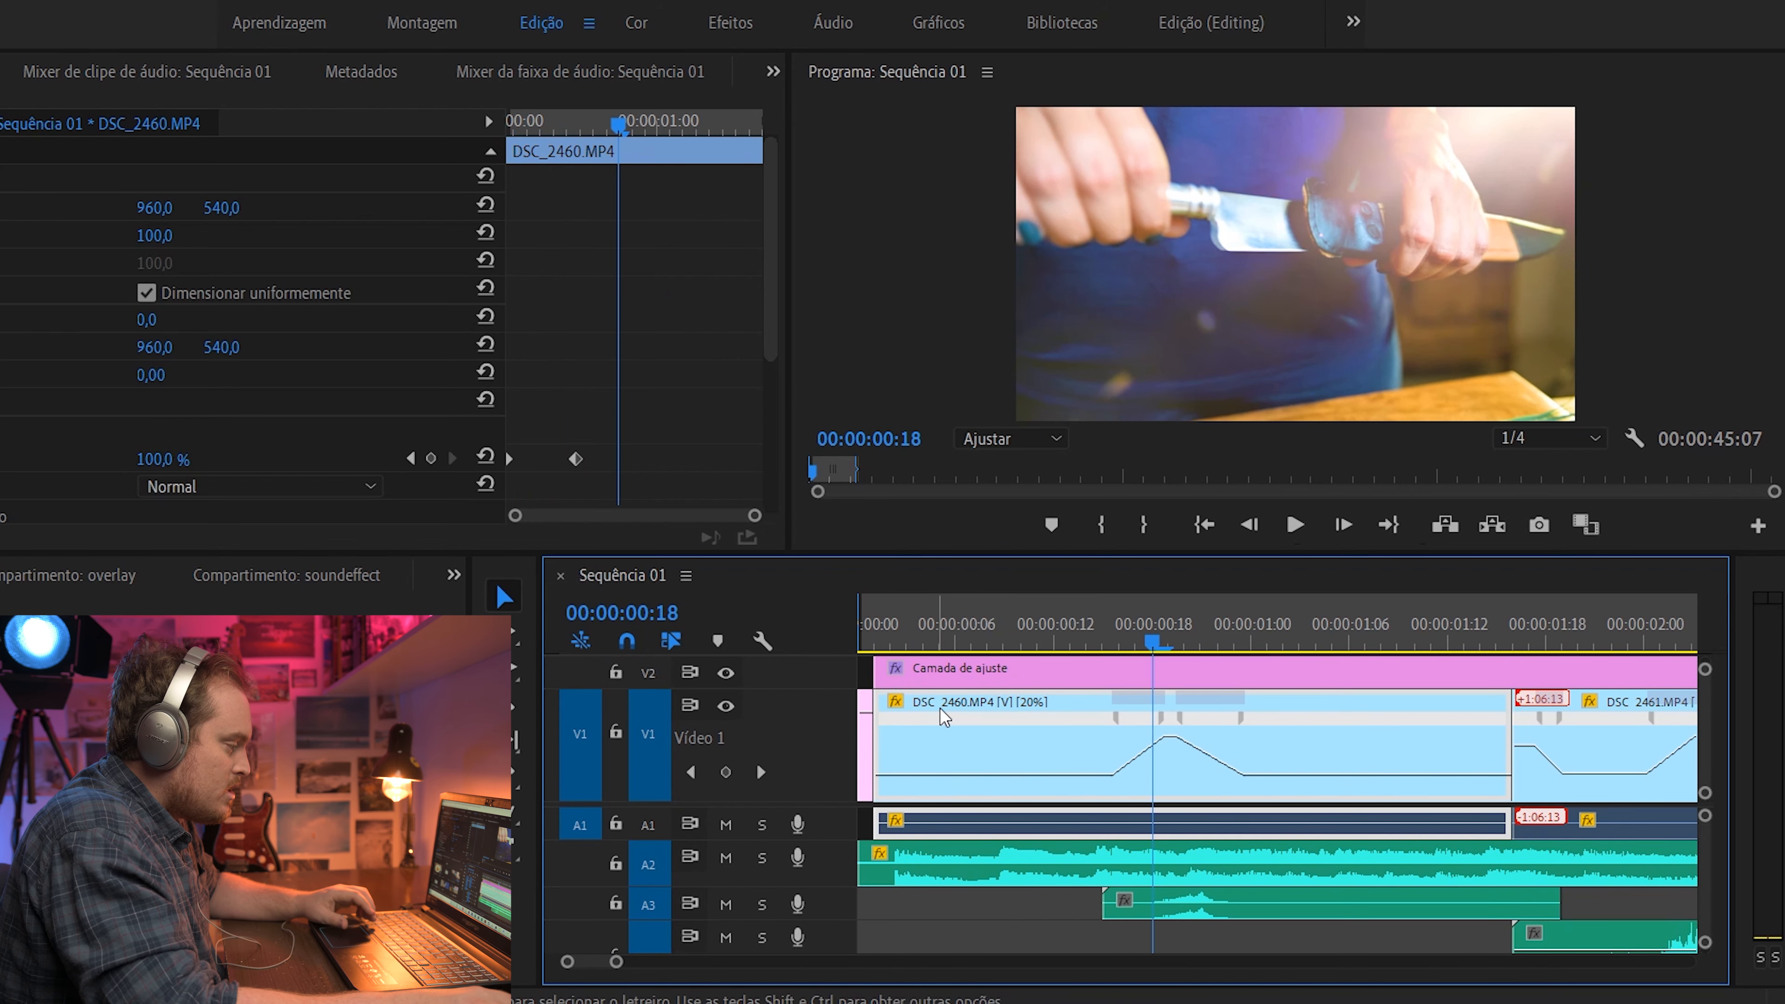
pyautogui.click(902, 641)
pyautogui.press('space')
pyautogui.press('space')
pyautogui.scroll(-1, 1138, 732)
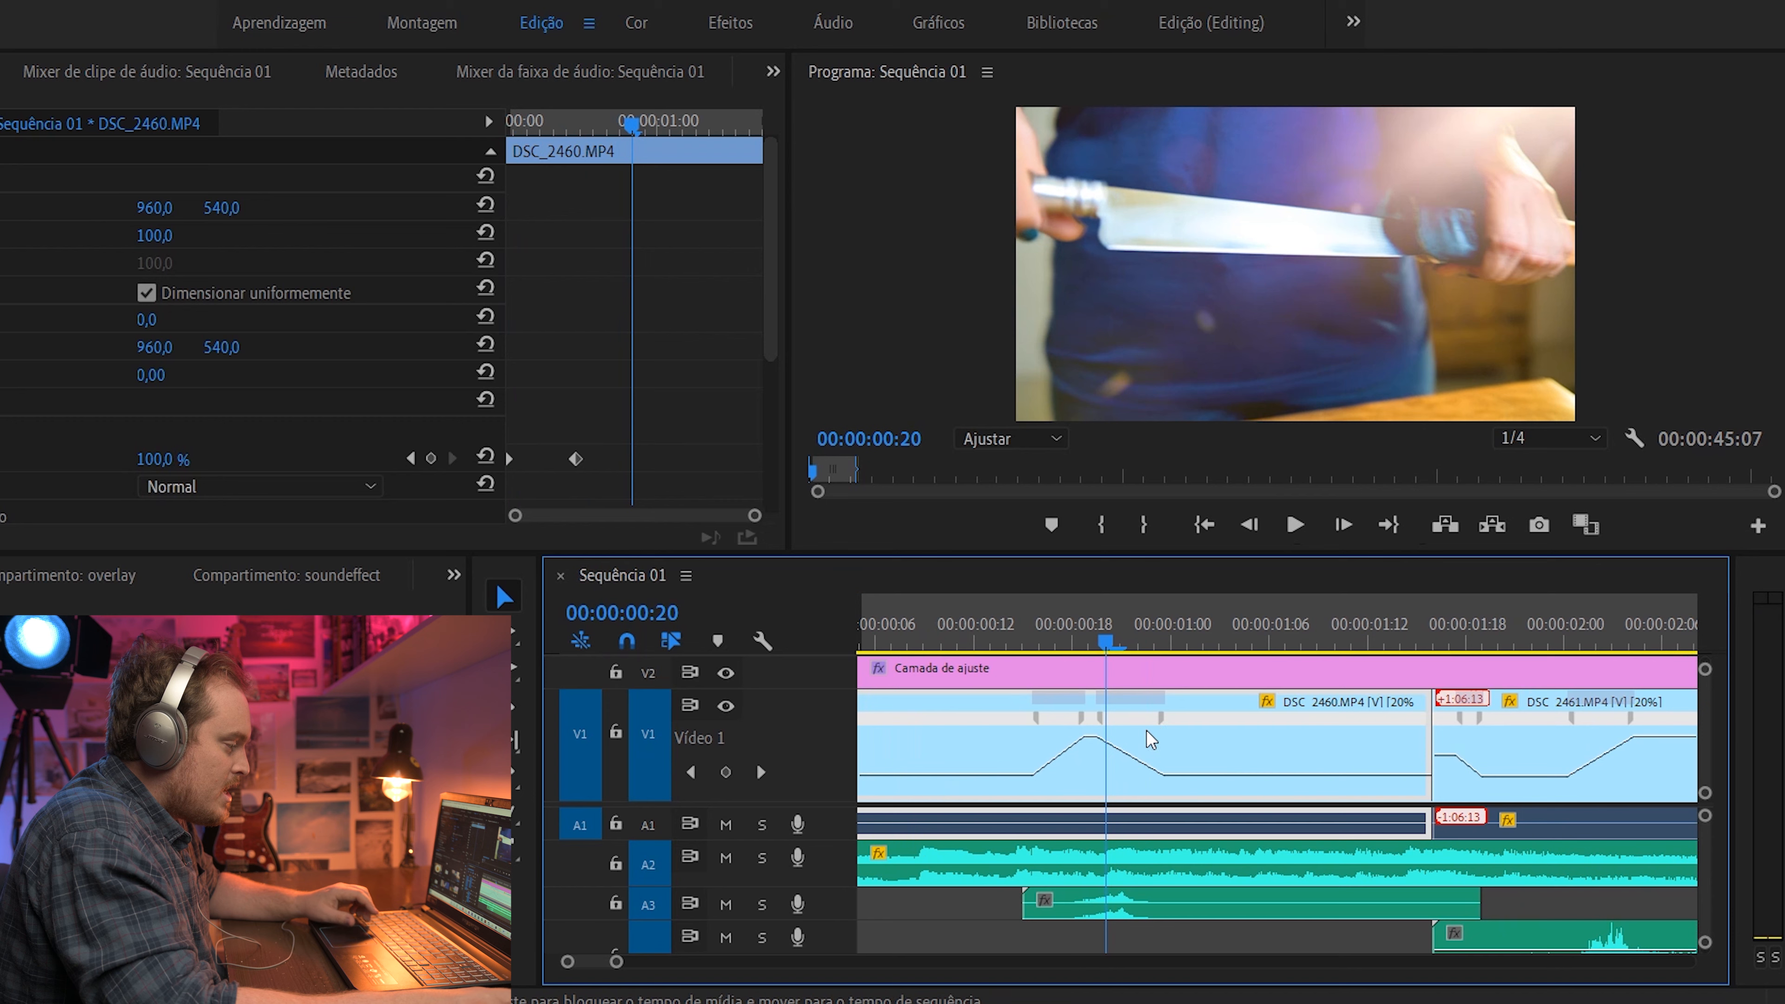
# Examine the speed keyframes and ramp slopes around the peak of the DSC_2460.MP4 speed line
pyautogui.scroll(1, 1105, 733)
pyautogui.click(1072, 720)
pyautogui.click(1088, 725)
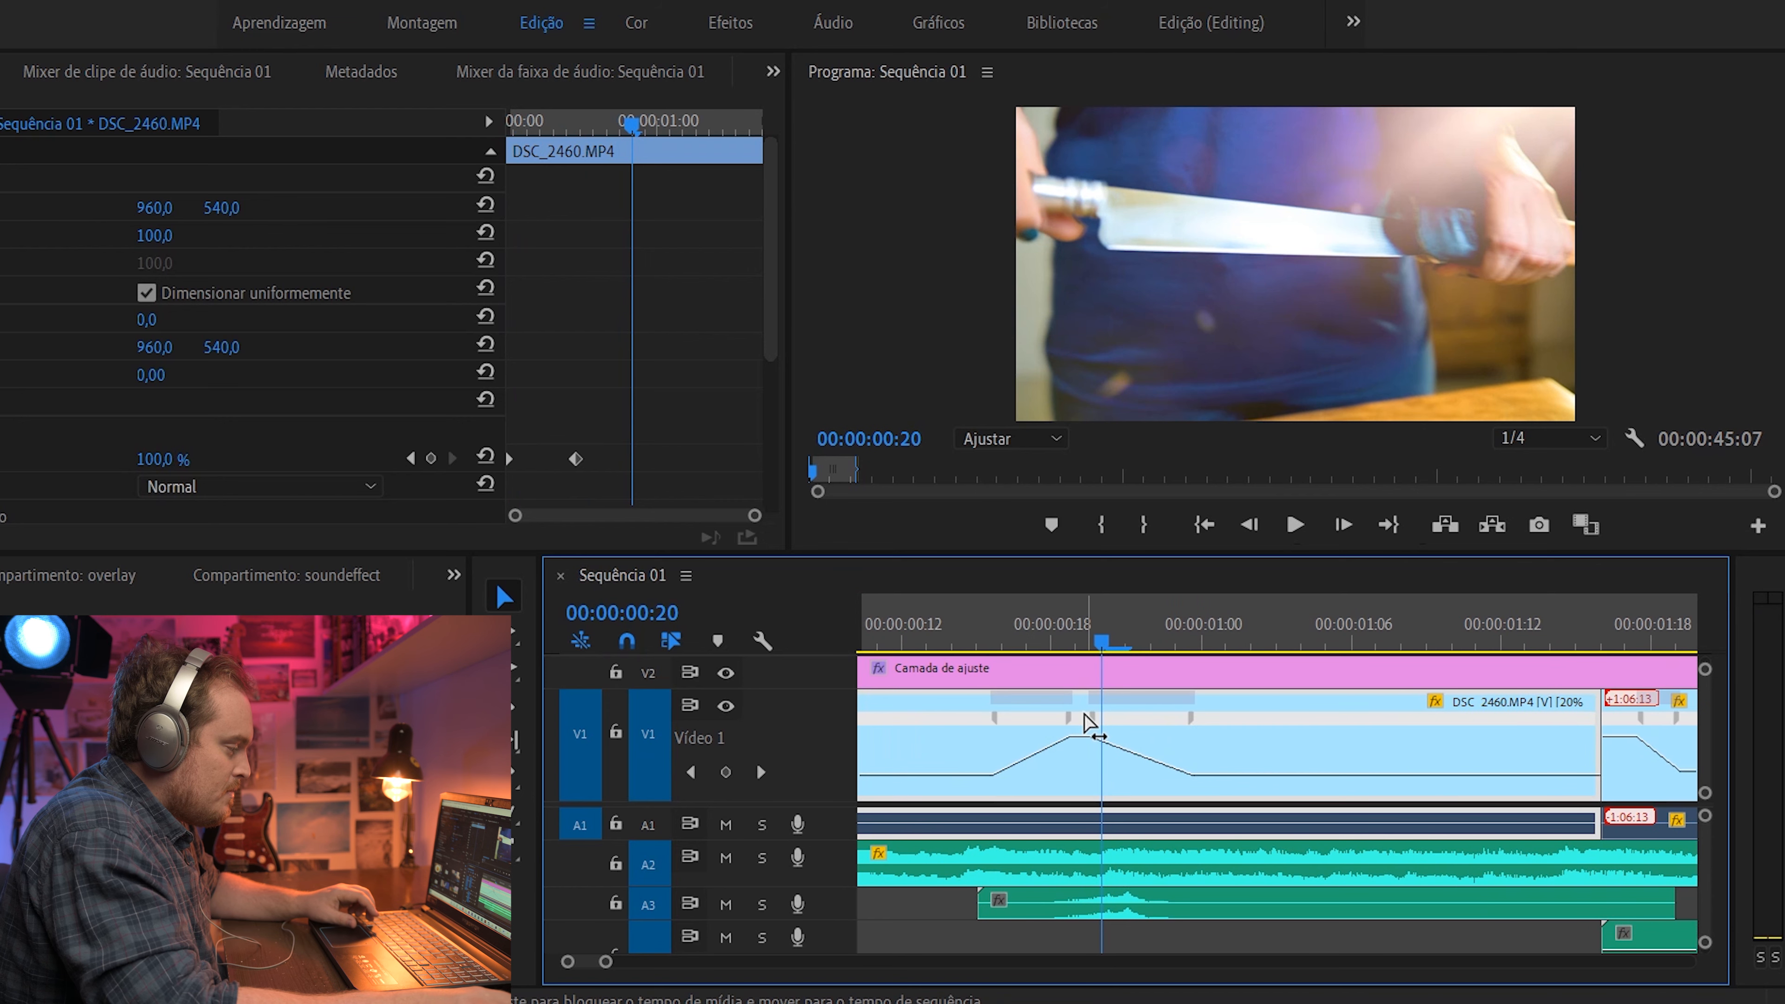
pyautogui.click(1070, 719)
pyautogui.click(1082, 730)
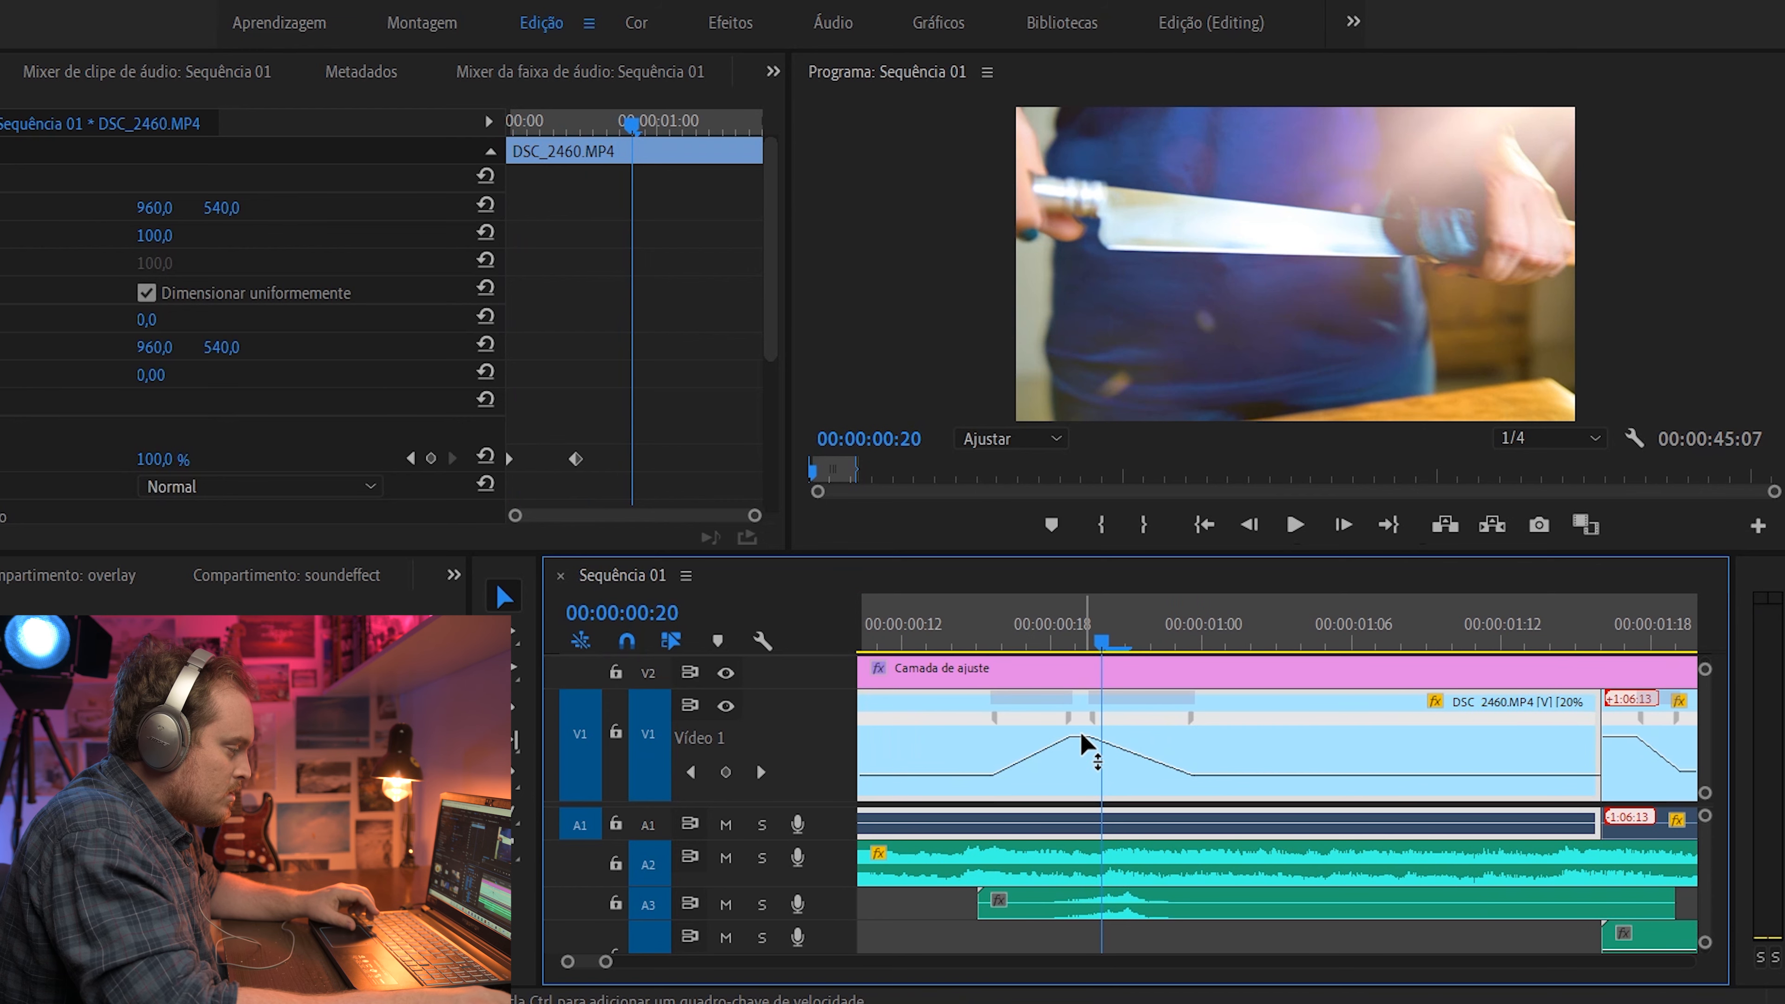
pyautogui.moveTo(1082, 731); pyautogui.dragTo(1083, 731)
pyautogui.scroll(3, 1078, 773)
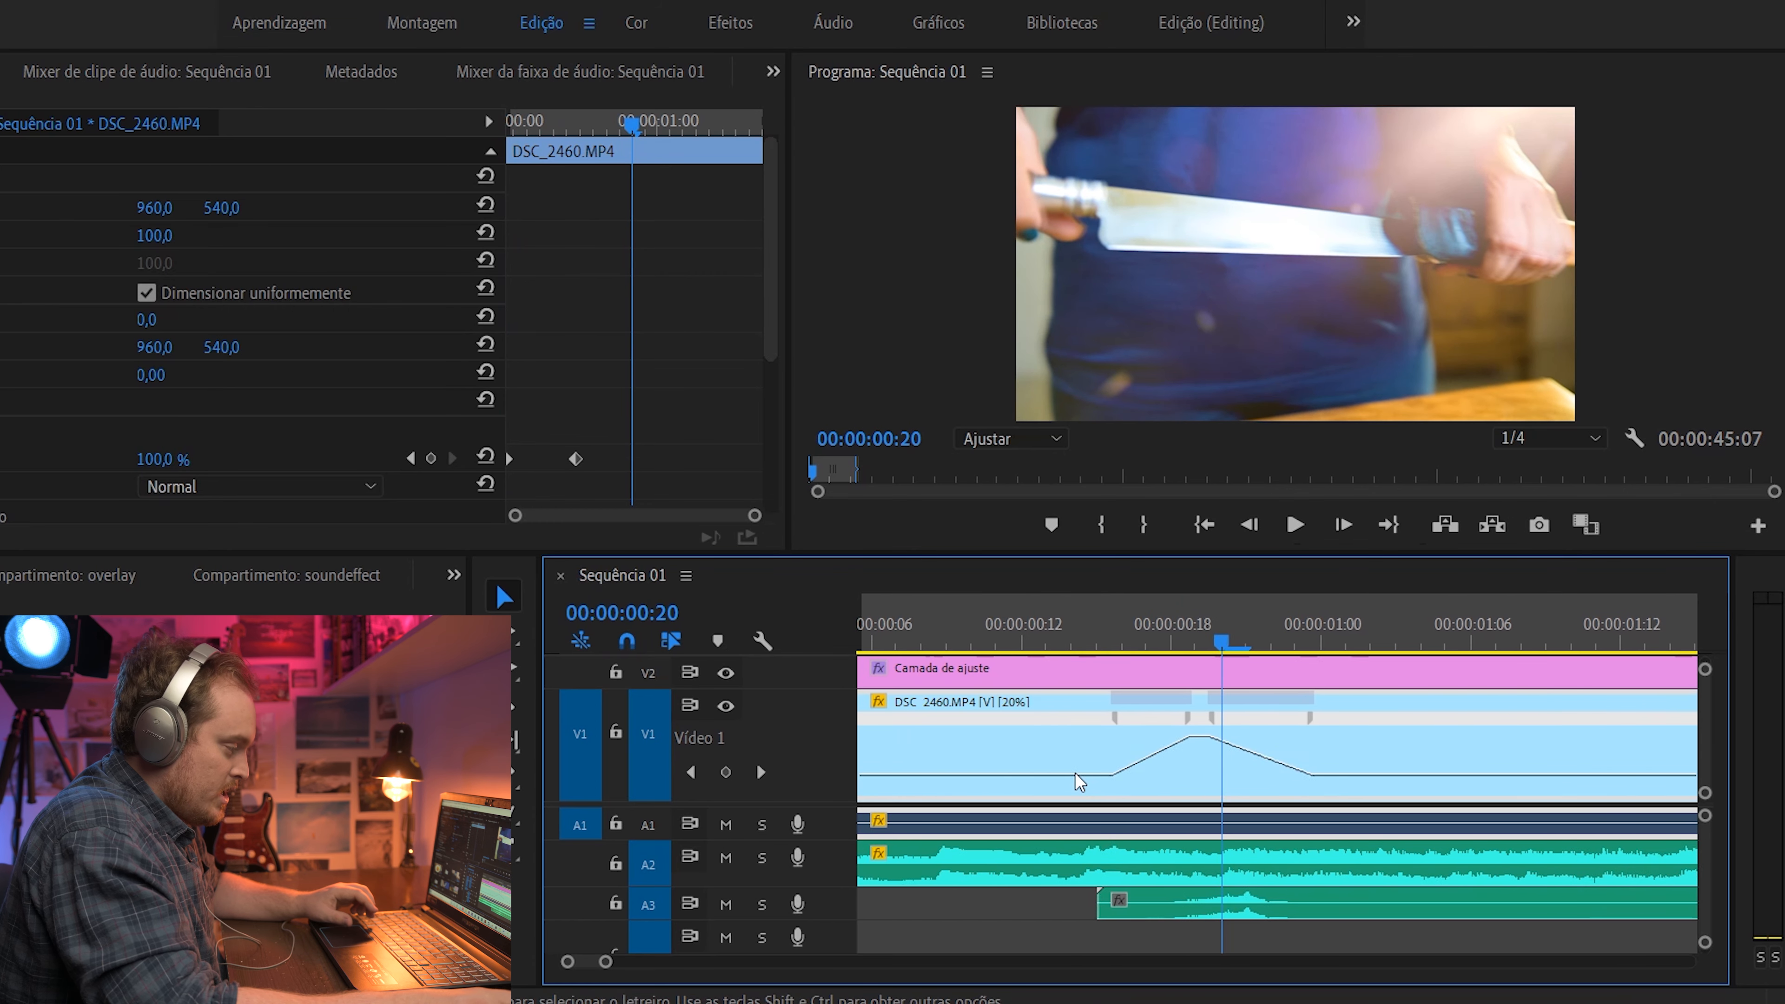
# Try smoothing the rising and falling speed ramps of DSC_2460.MP4 into curves with their keyframe handles
pyautogui.moveTo(1147, 626); pyautogui.dragTo(1163, 633)
pyautogui.scroll(2, 1170, 725)
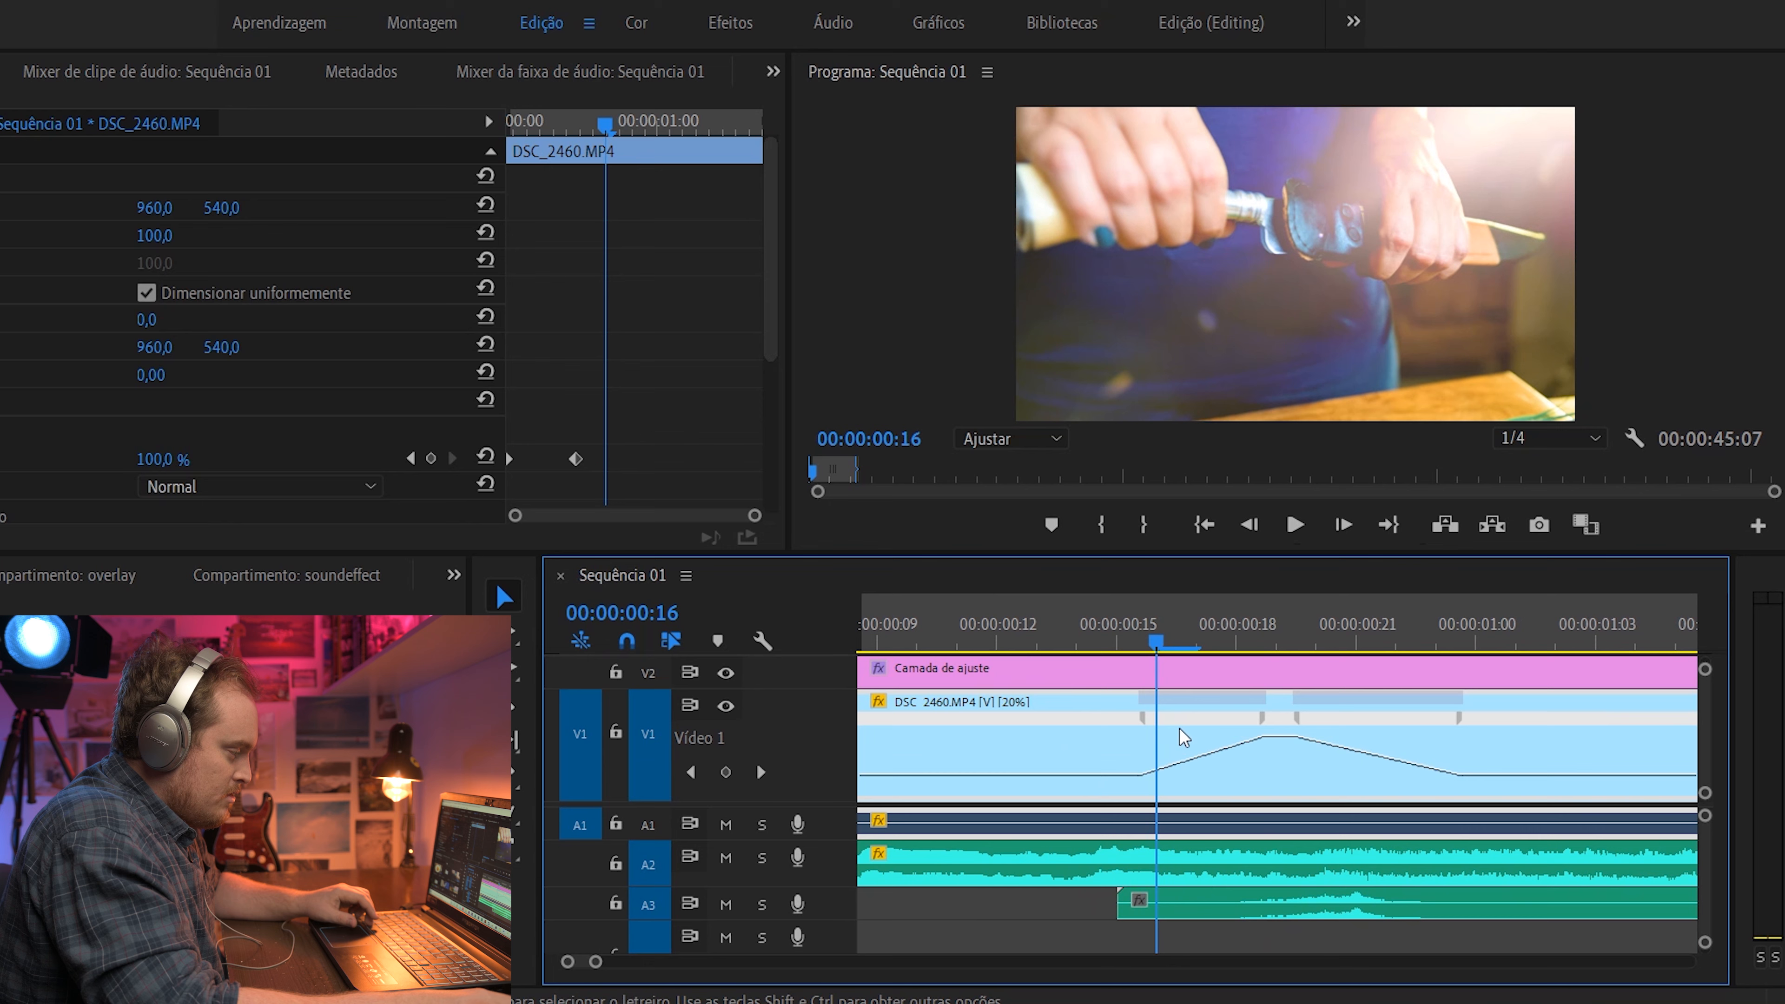
pyautogui.click(1199, 712)
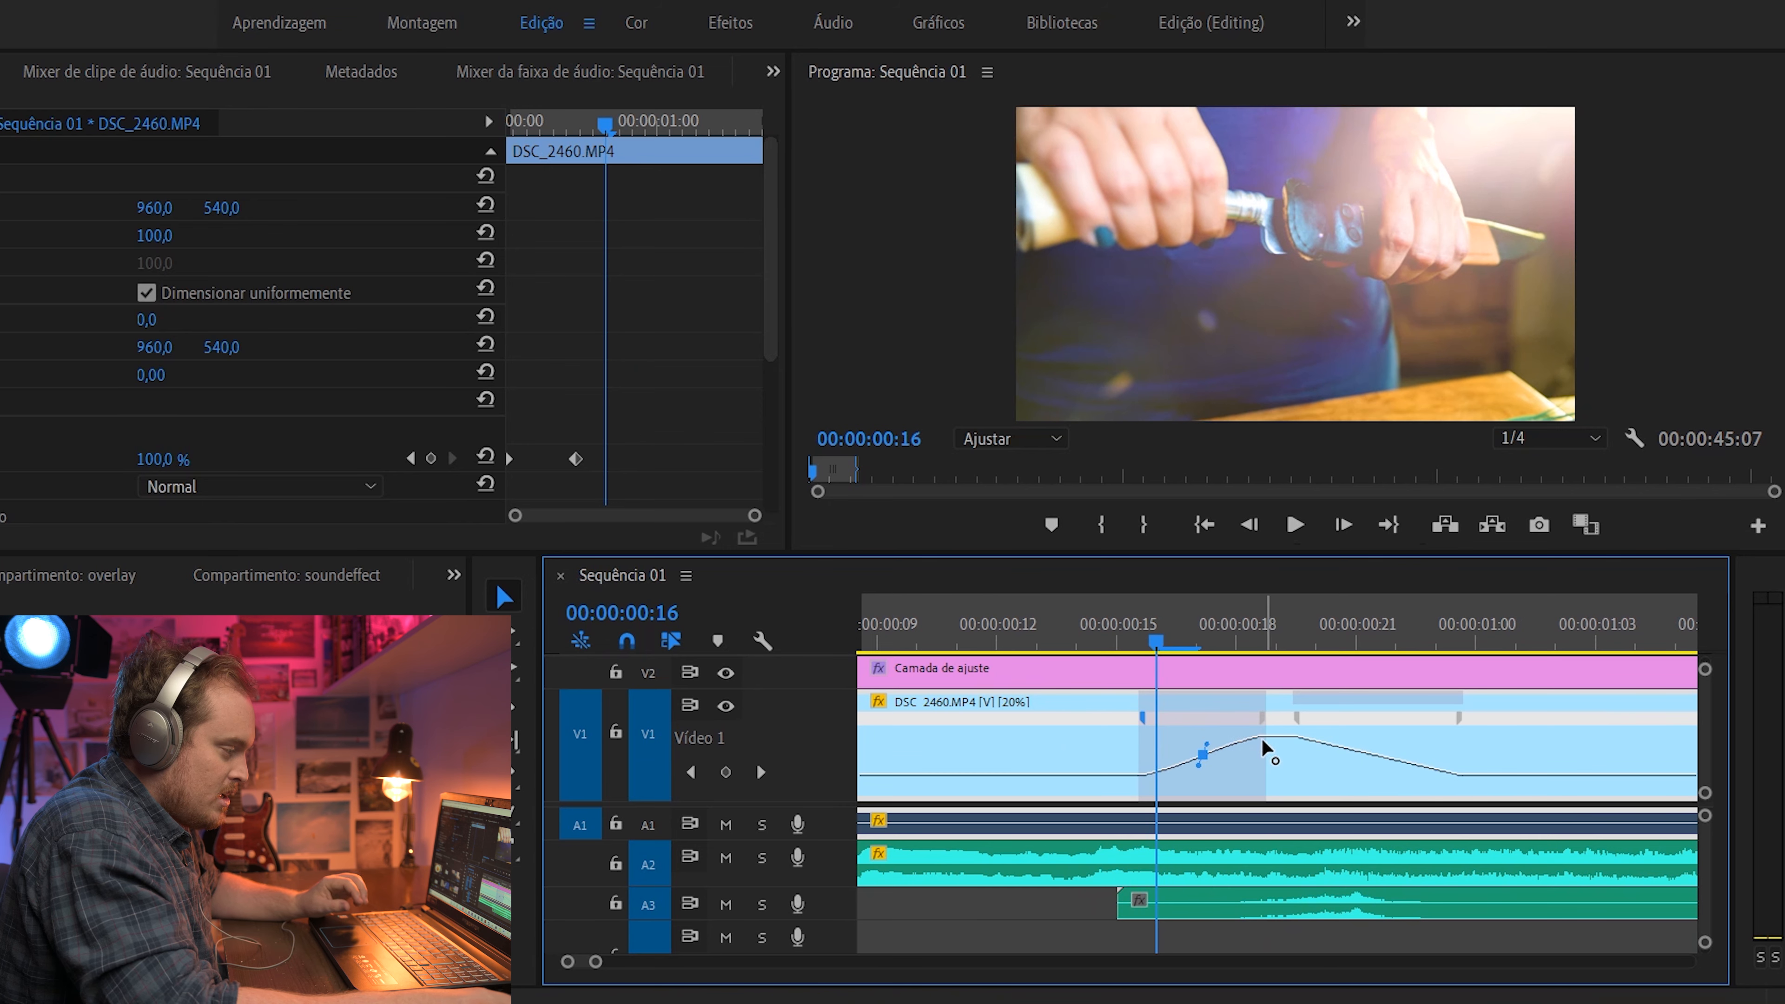
pyautogui.click(1344, 751)
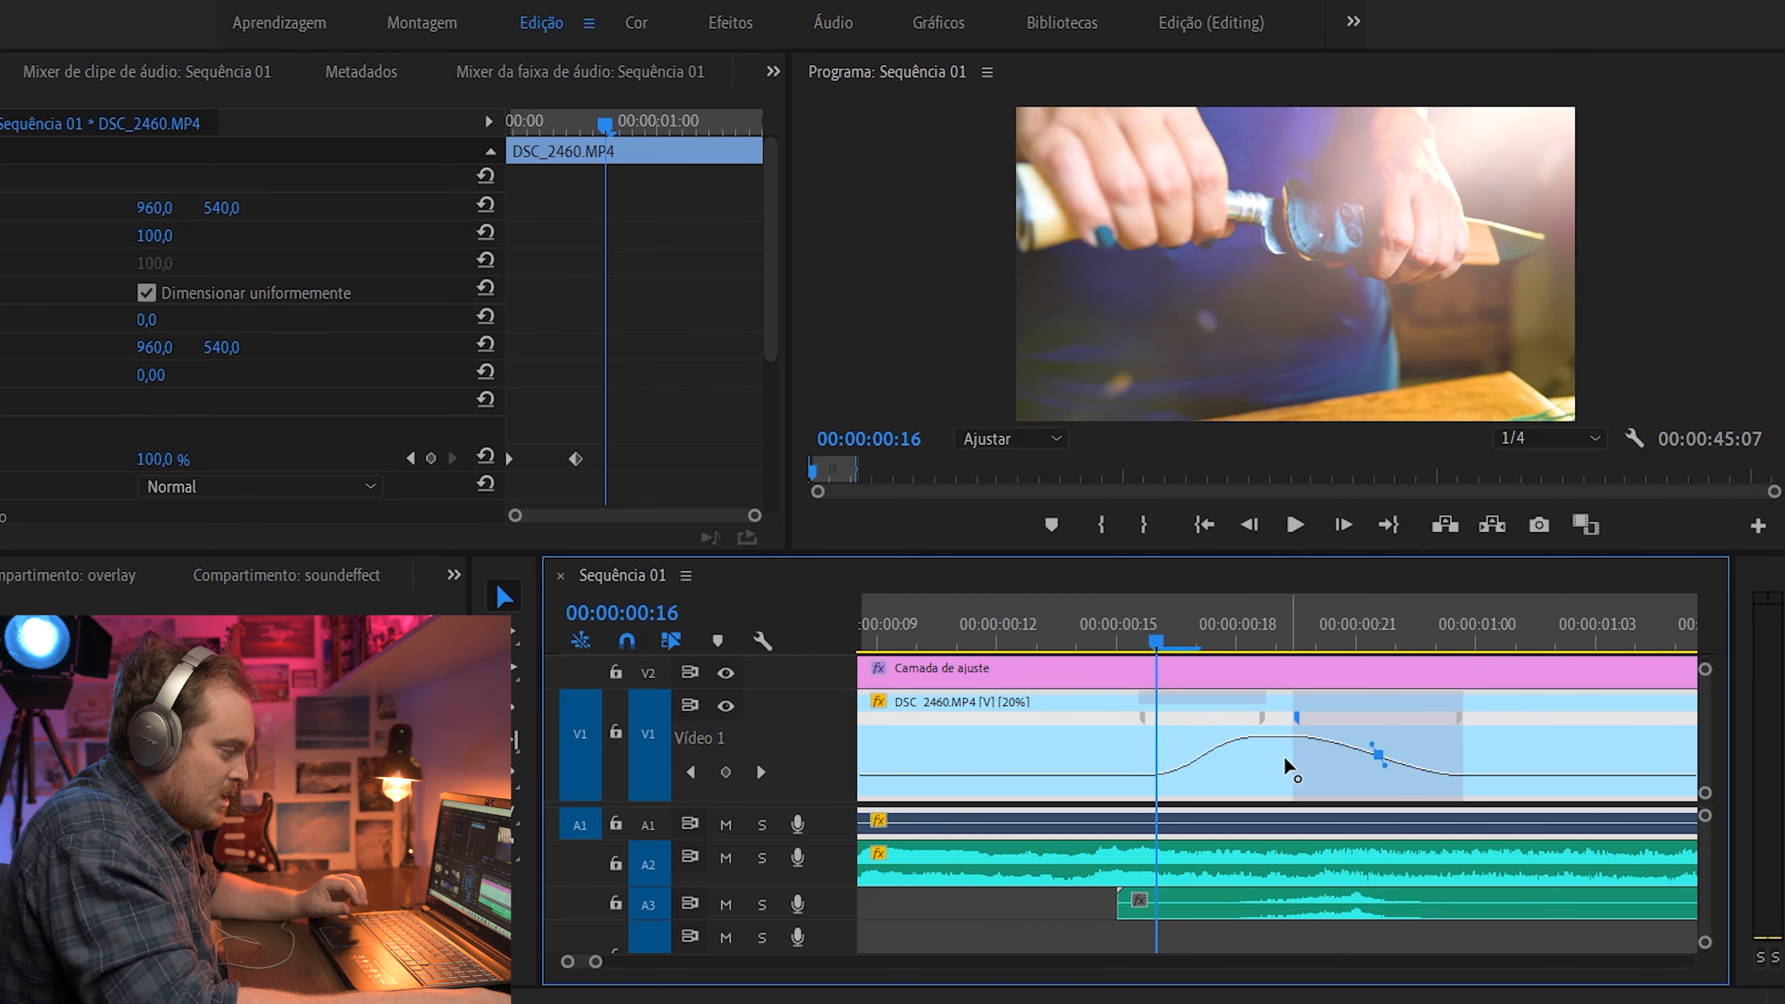
# Play DSC_2460.MP4 repeatedly from just before the smoothed ramp to examine how the curved acceleration looks
pyautogui.click(1079, 637)
pyautogui.press('space')
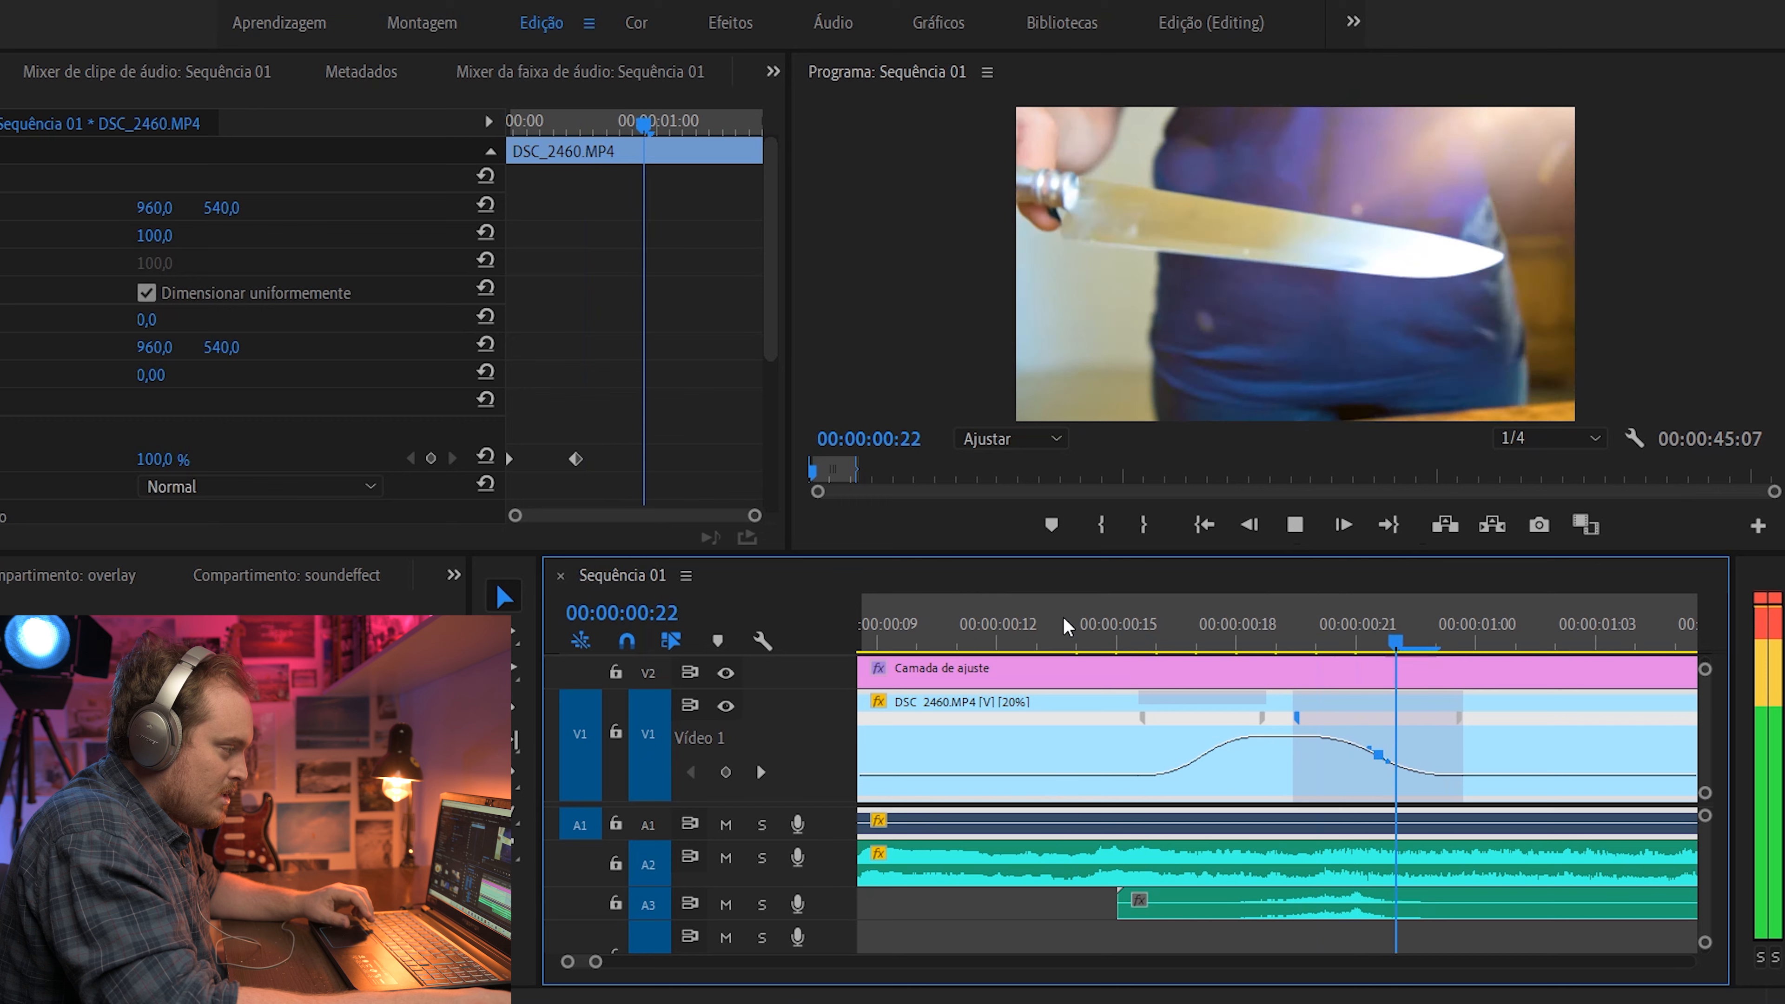
pyautogui.press('-')
pyautogui.click(1010, 619)
pyautogui.press('space')
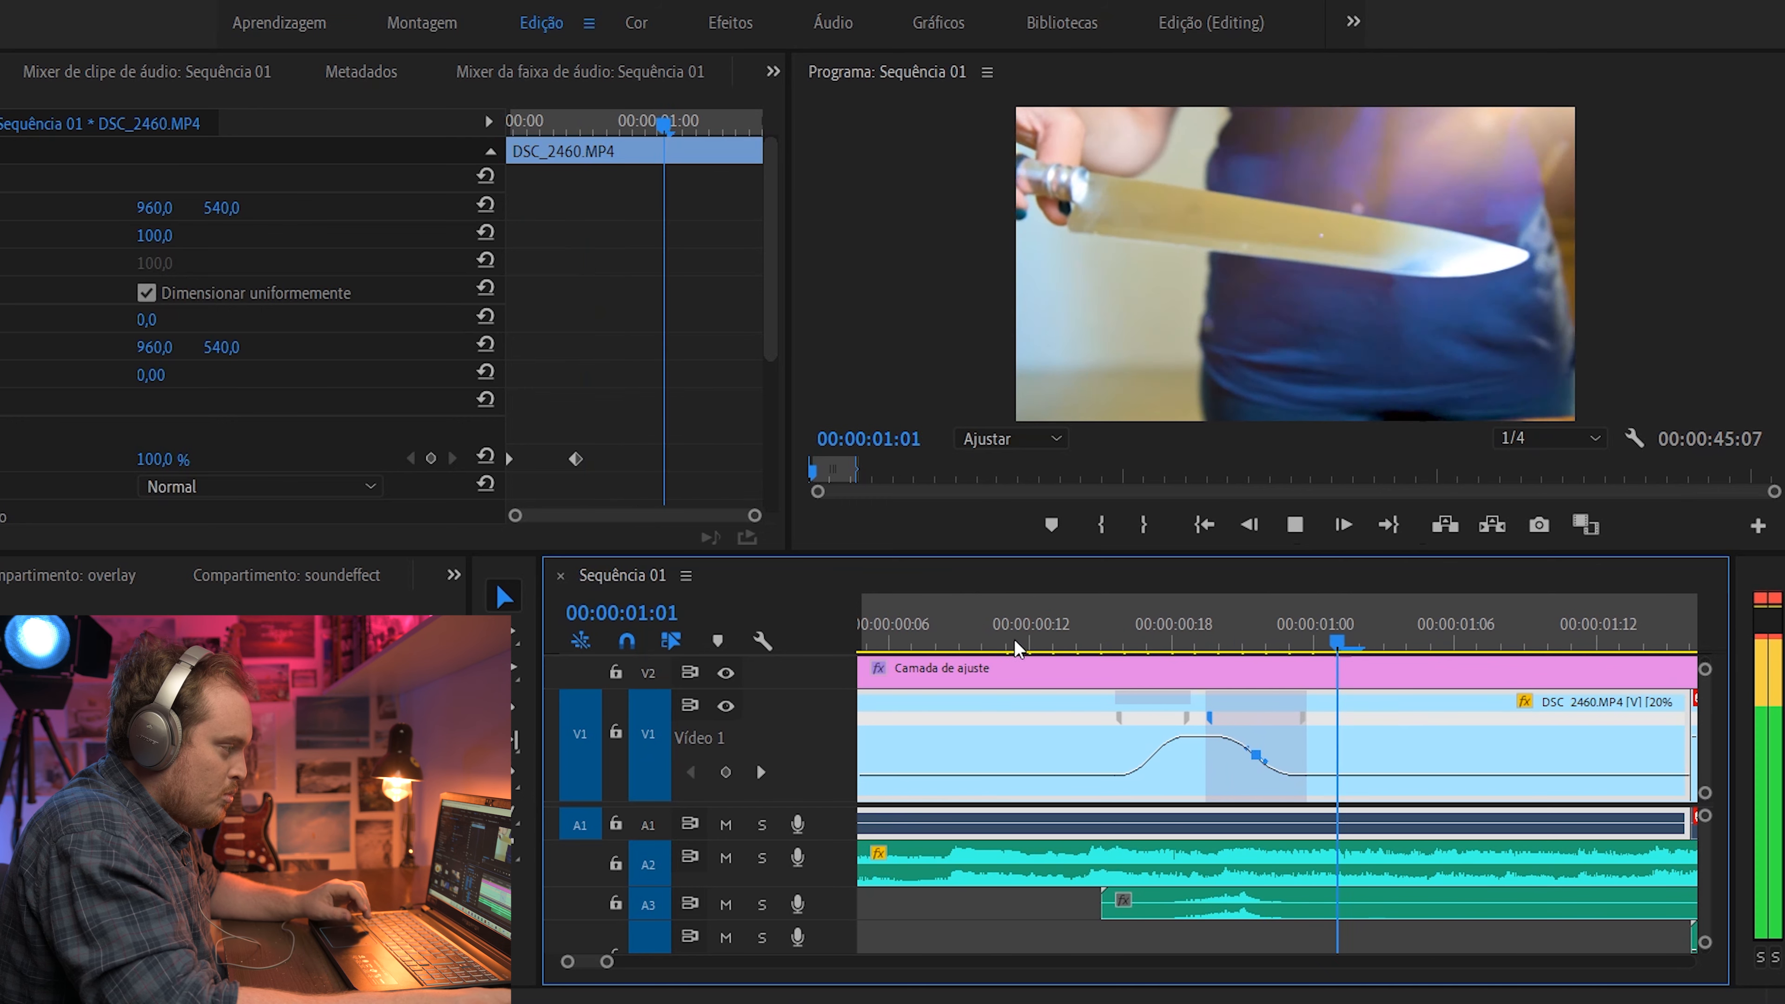
pyautogui.click(1020, 646)
pyautogui.press('space')
pyautogui.press('space')
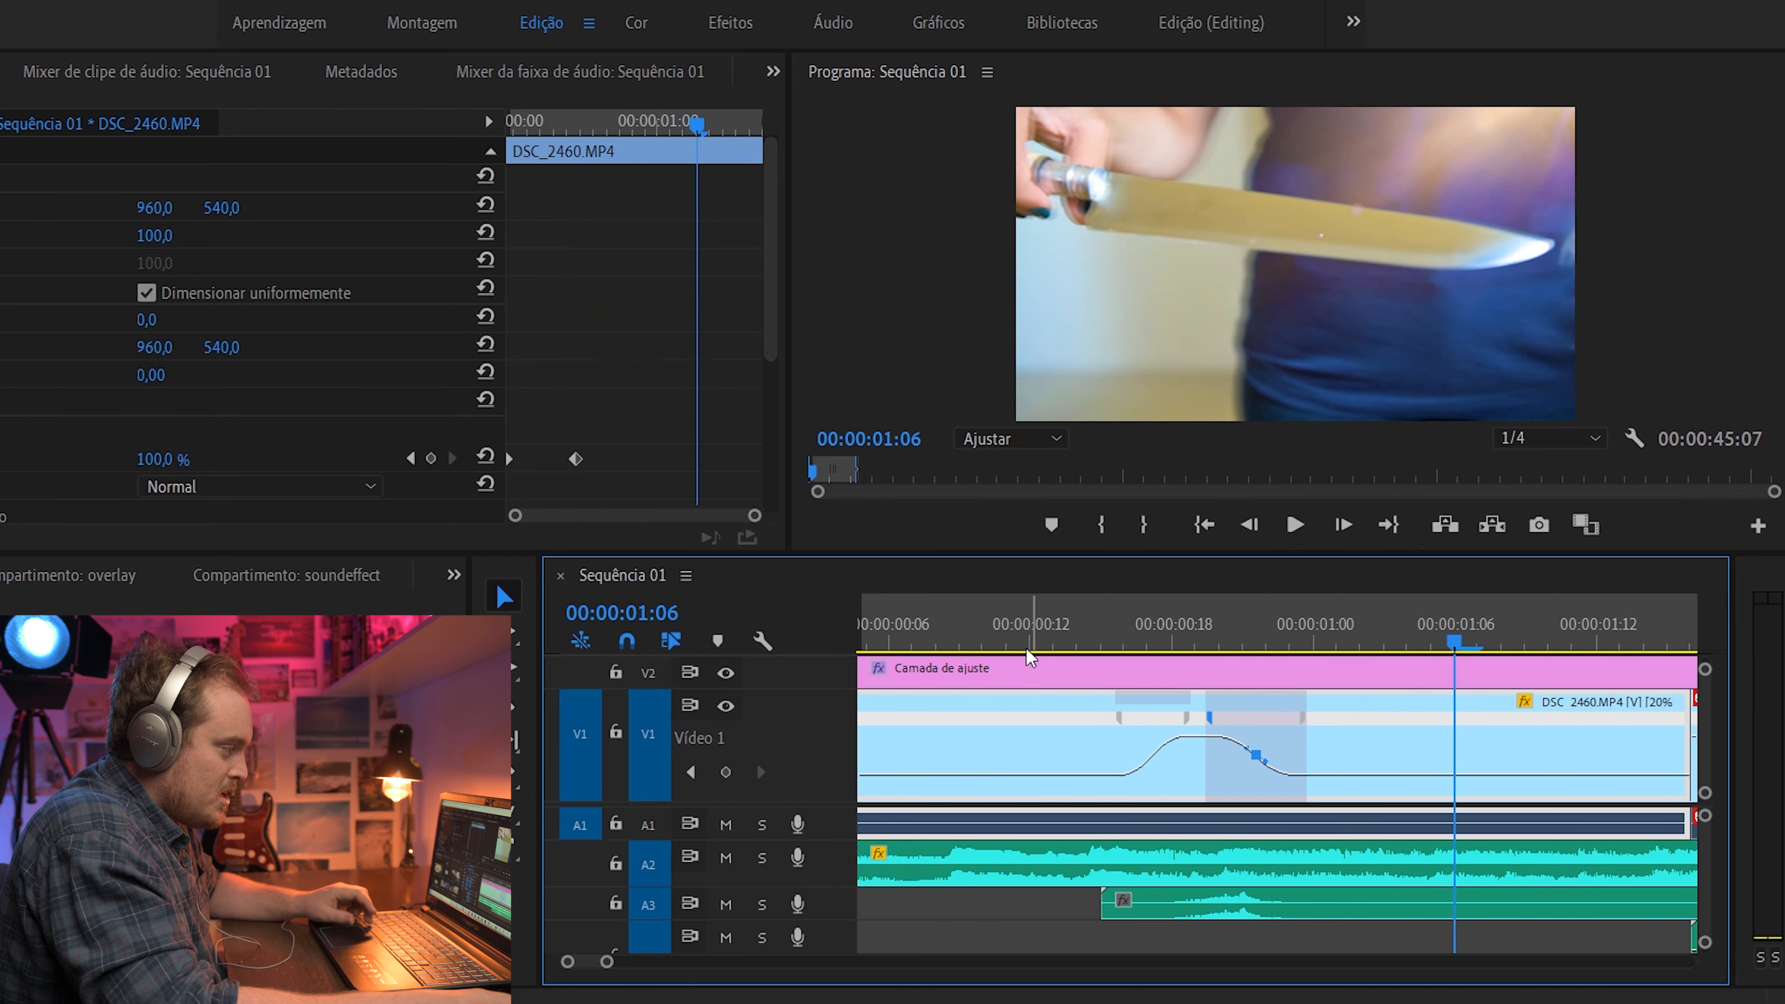
# Place the playhead at 00:00:00:07 and choose Time Remapping Speed as the keyframe line of DSC_2460.MP4
pyautogui.press('-')
pyautogui.moveTo(1008, 643); pyautogui.dragTo(931, 643)
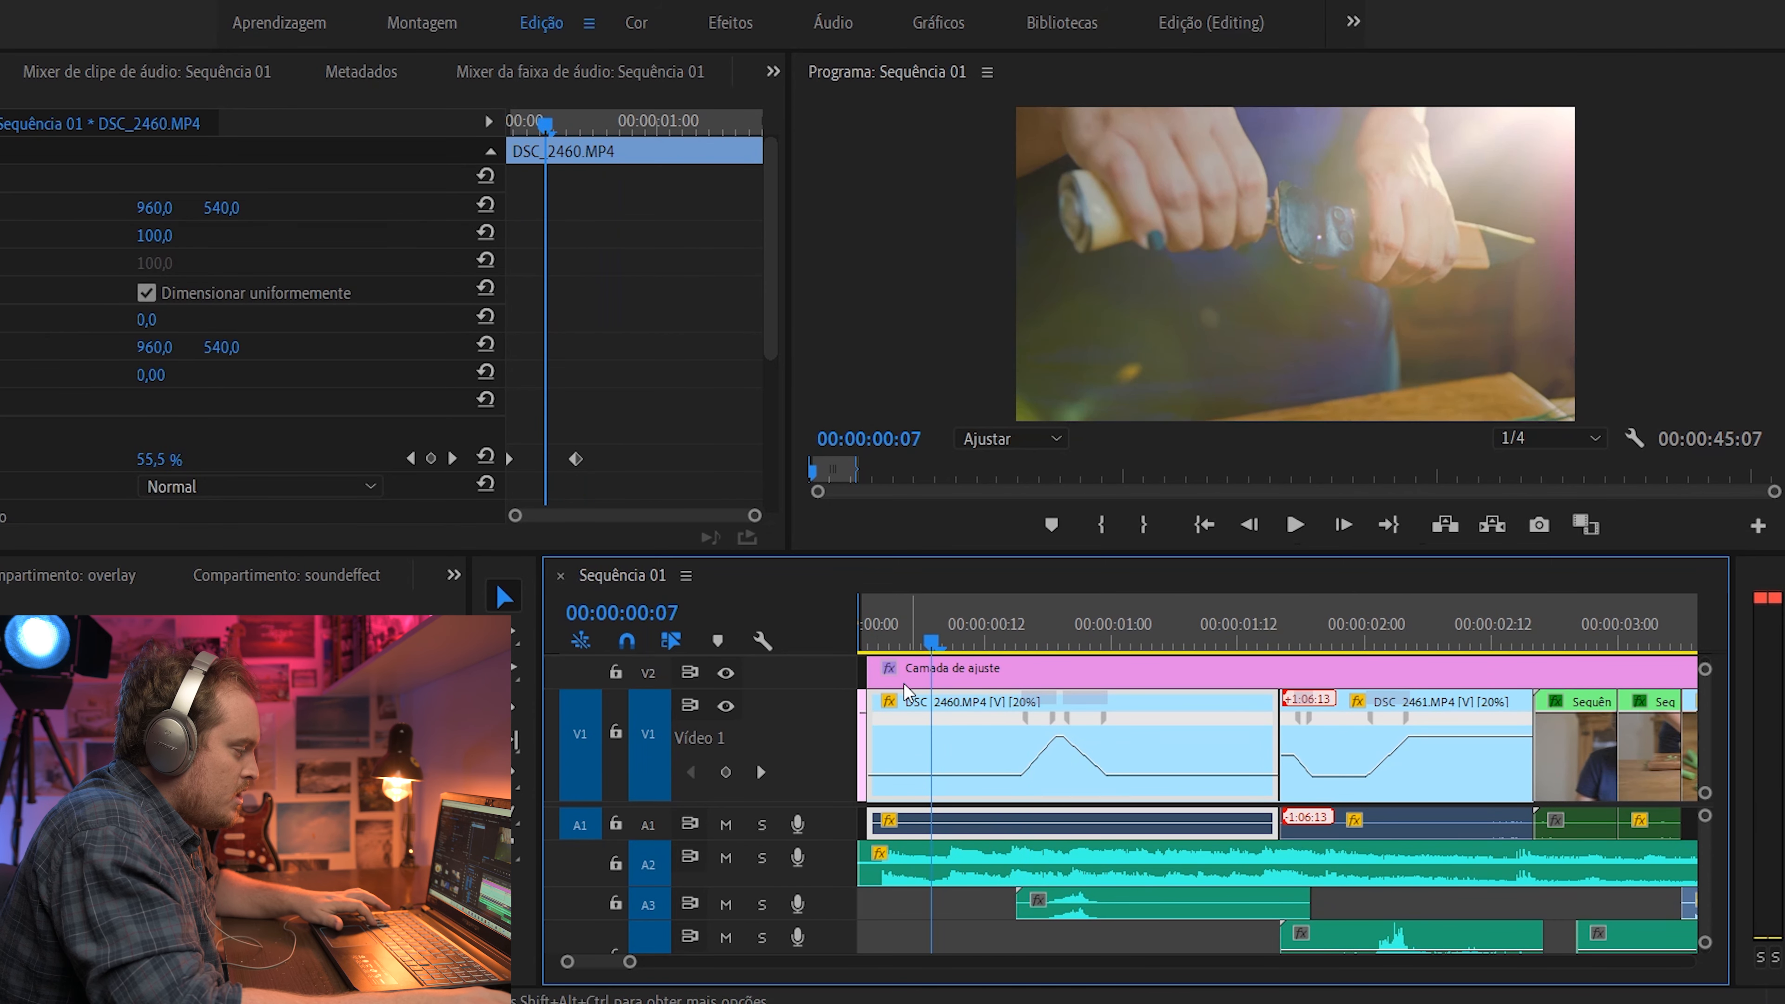
pyautogui.rightClick(889, 701)
pyautogui.moveTo(1000, 777)
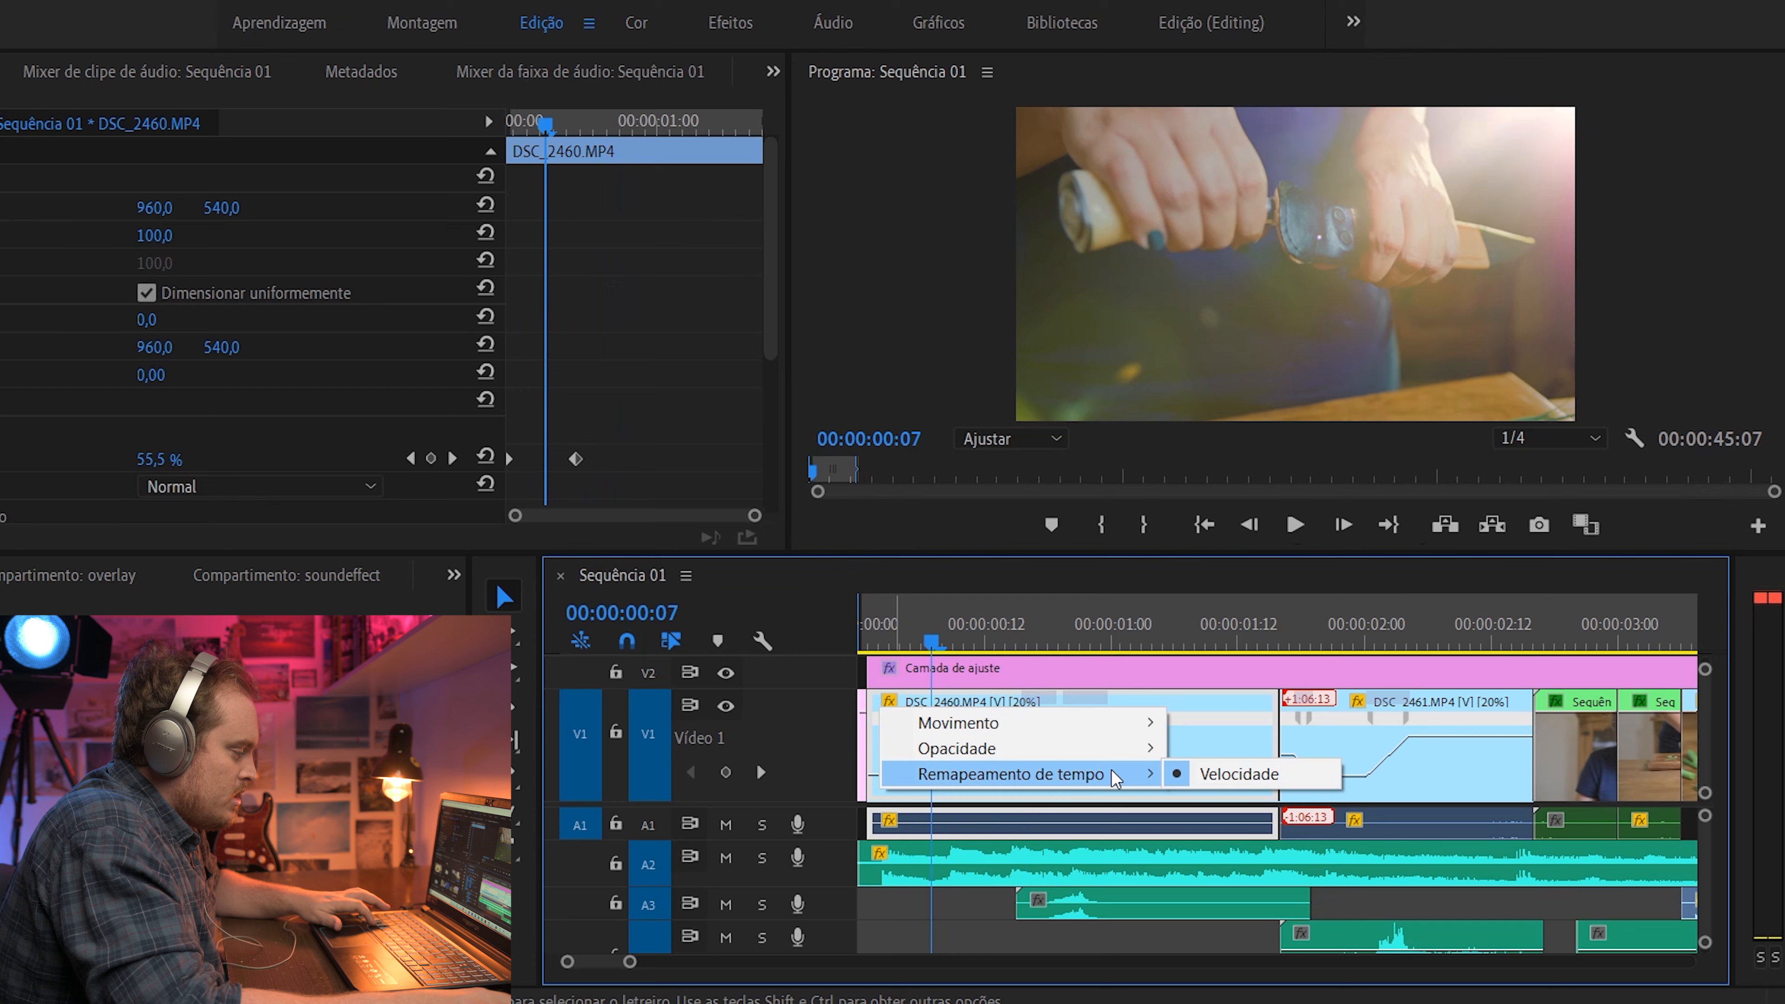
pyautogui.click(1227, 771)
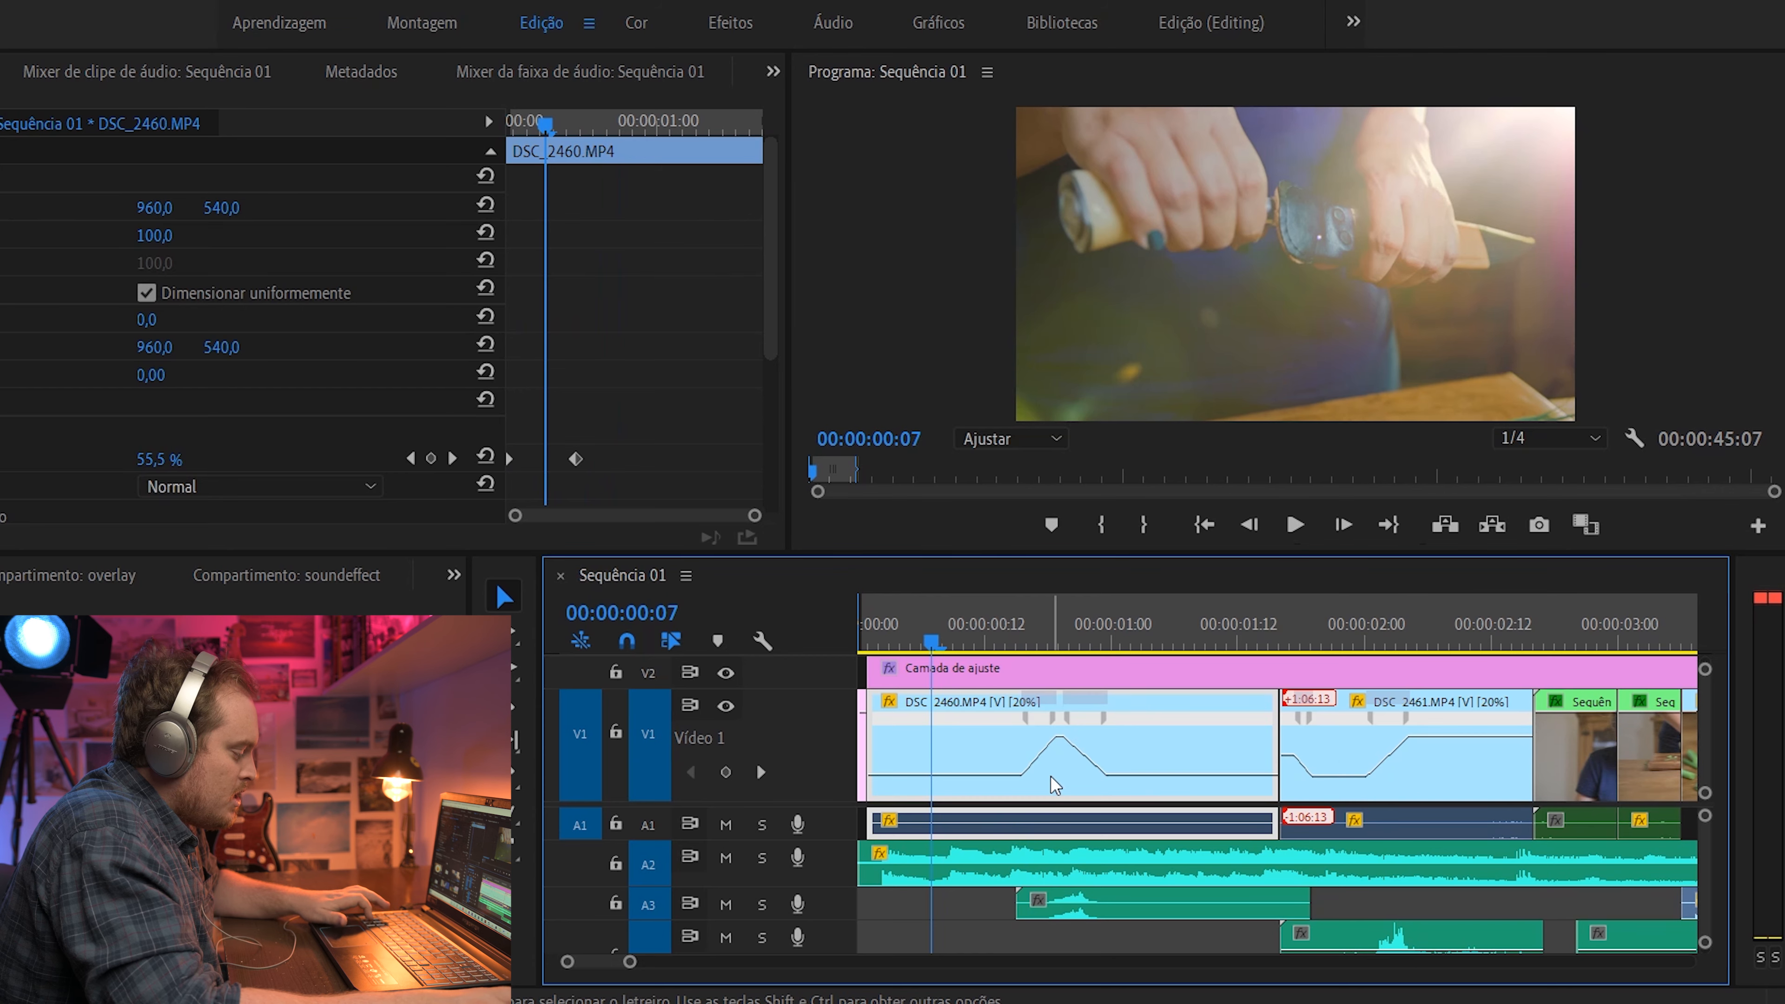
# Add two speed keyframes with the Pen tool on the flat stretch before the DSC_2460.MP4 ramp
pyautogui.scroll(2, 1052, 728)
pyautogui.press('p')
pyautogui.hscroll(-2, 976, 769)
pyautogui.click(1014, 776)
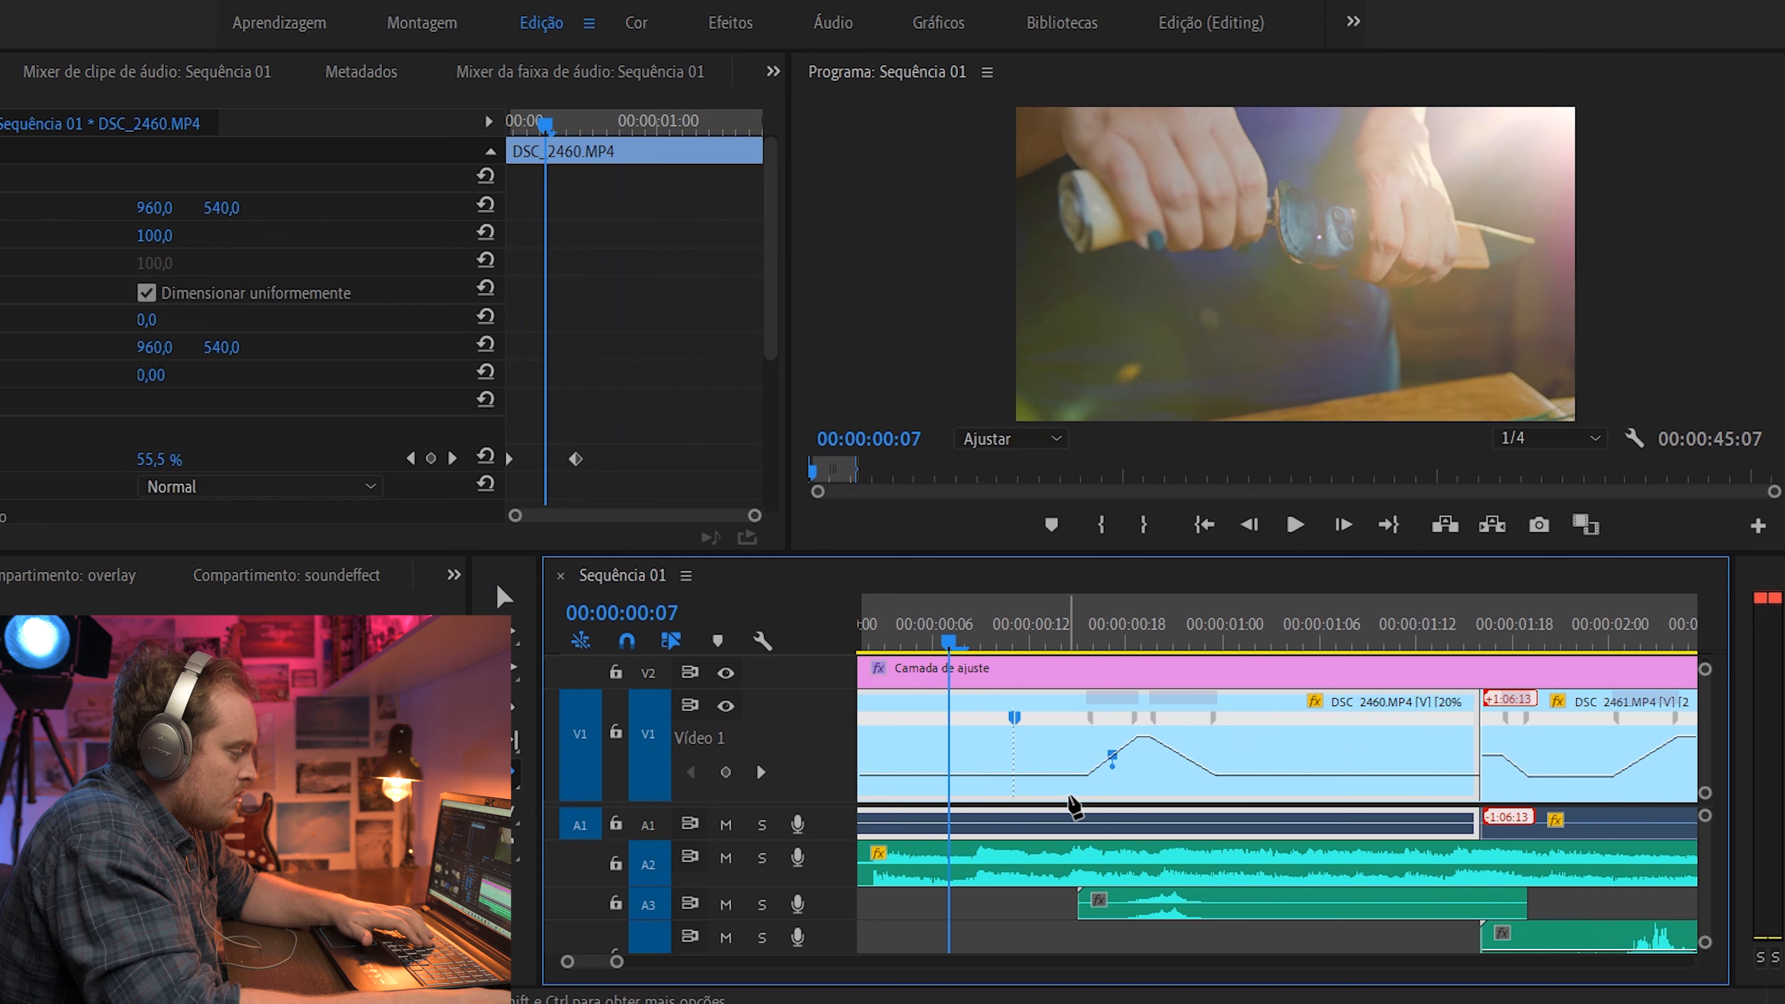
pyautogui.click(945, 775)
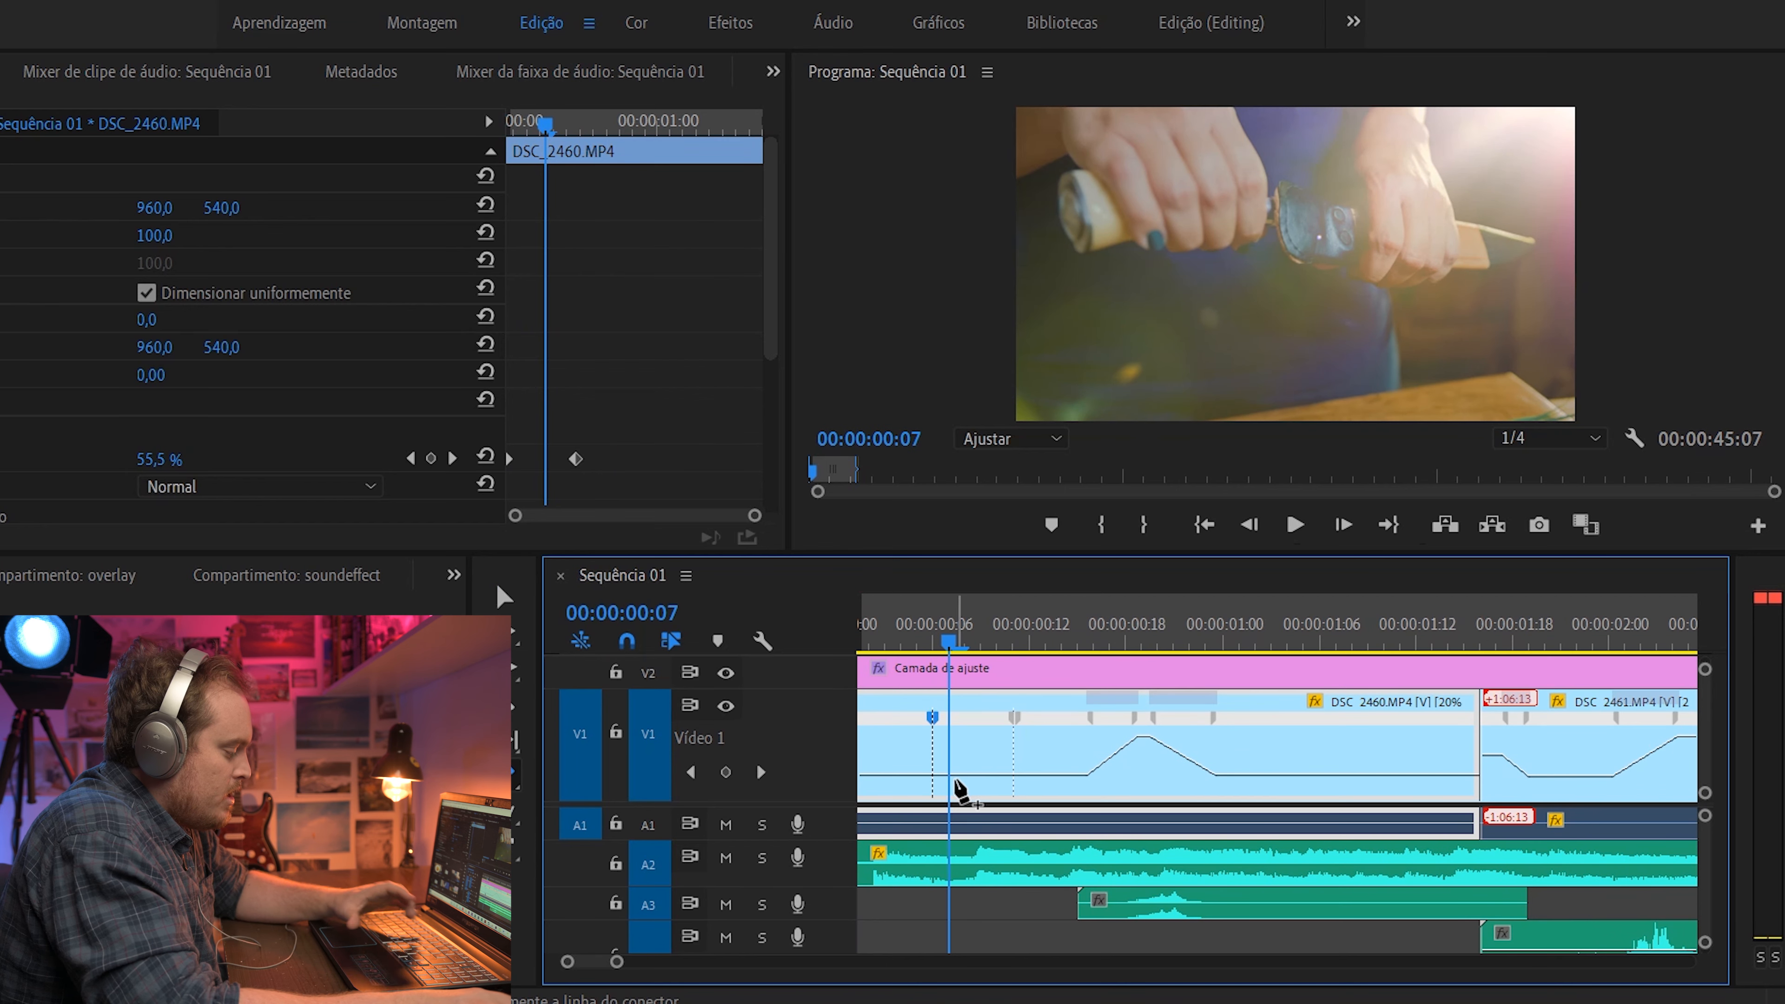
pyautogui.press('v')
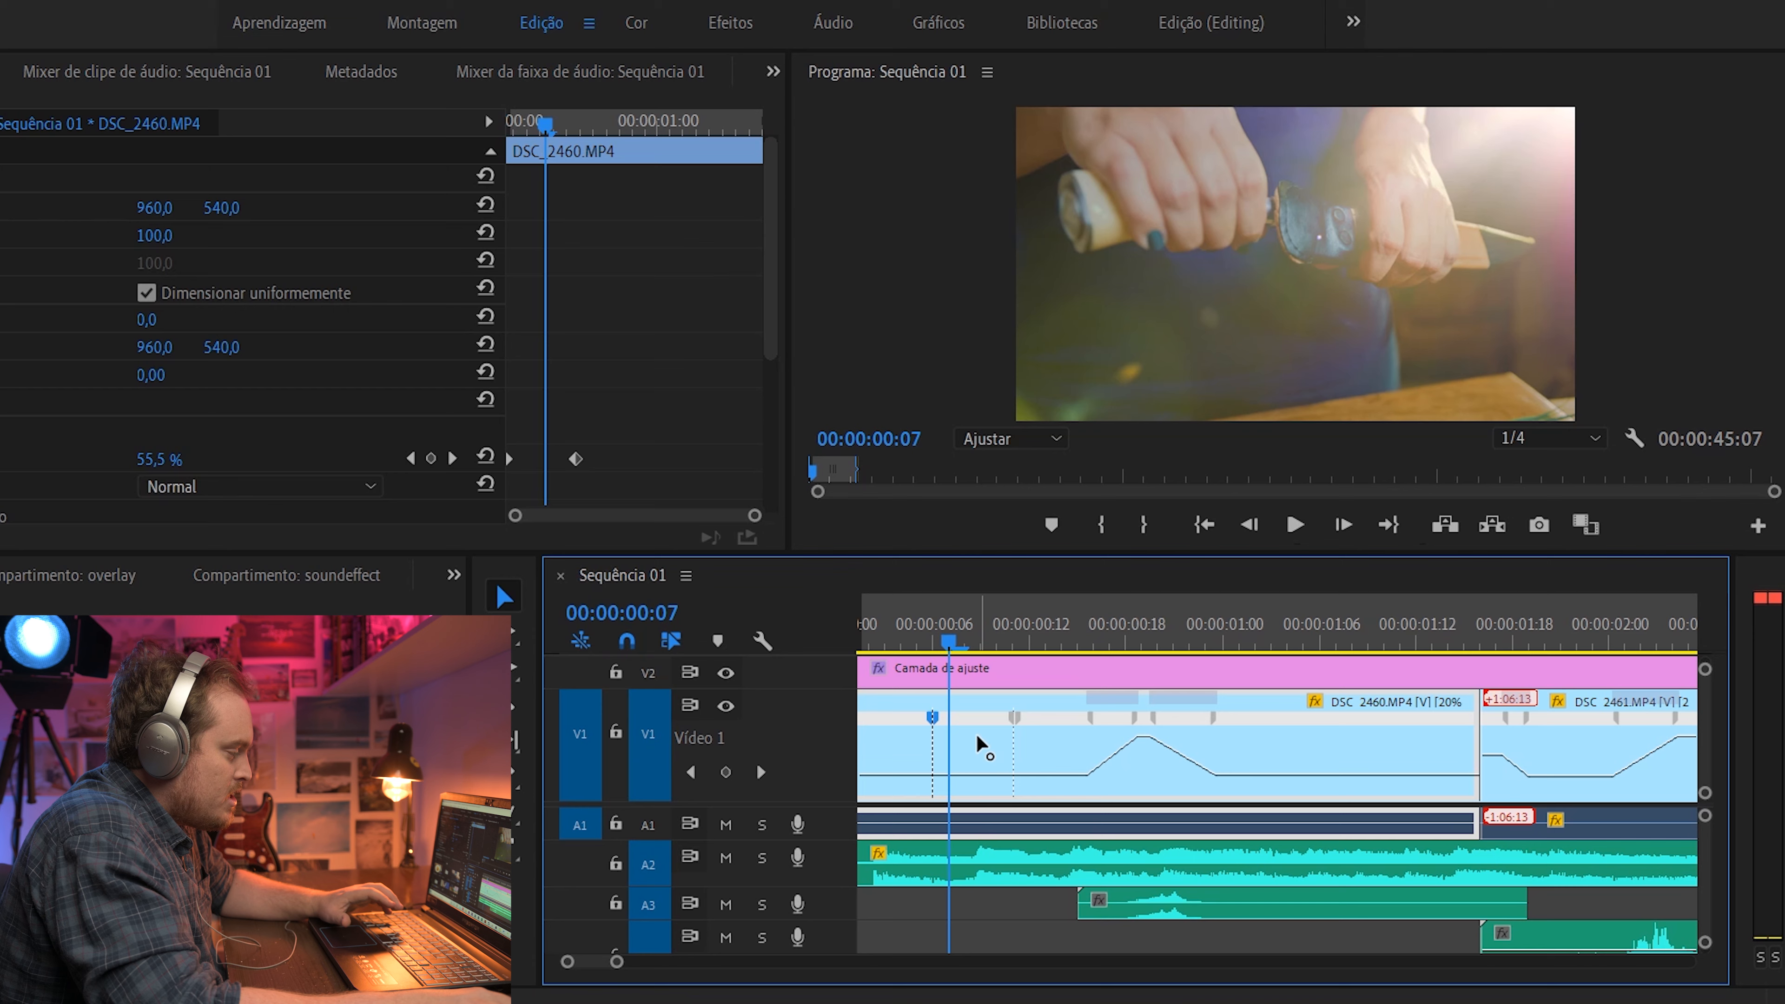
# Raise the speed line between the two added DSC_2460.MP4 keyframes and play the result
pyautogui.moveTo(972, 776); pyautogui.dragTo(960, 752)
pyautogui.hscroll(-1, 1015, 696)
pyautogui.click(912, 624)
pyautogui.press('space')
pyautogui.press('space')
# Replay the beginning of DSC_2460.MP4 several times to examine the added speed burst before the main ramp
pyautogui.click(913, 628)
pyautogui.press('space')
pyautogui.press('space')
pyautogui.click(913, 629)
pyautogui.press('space')
pyautogui.press('space')
pyautogui.click(911, 631)
pyautogui.press('space')
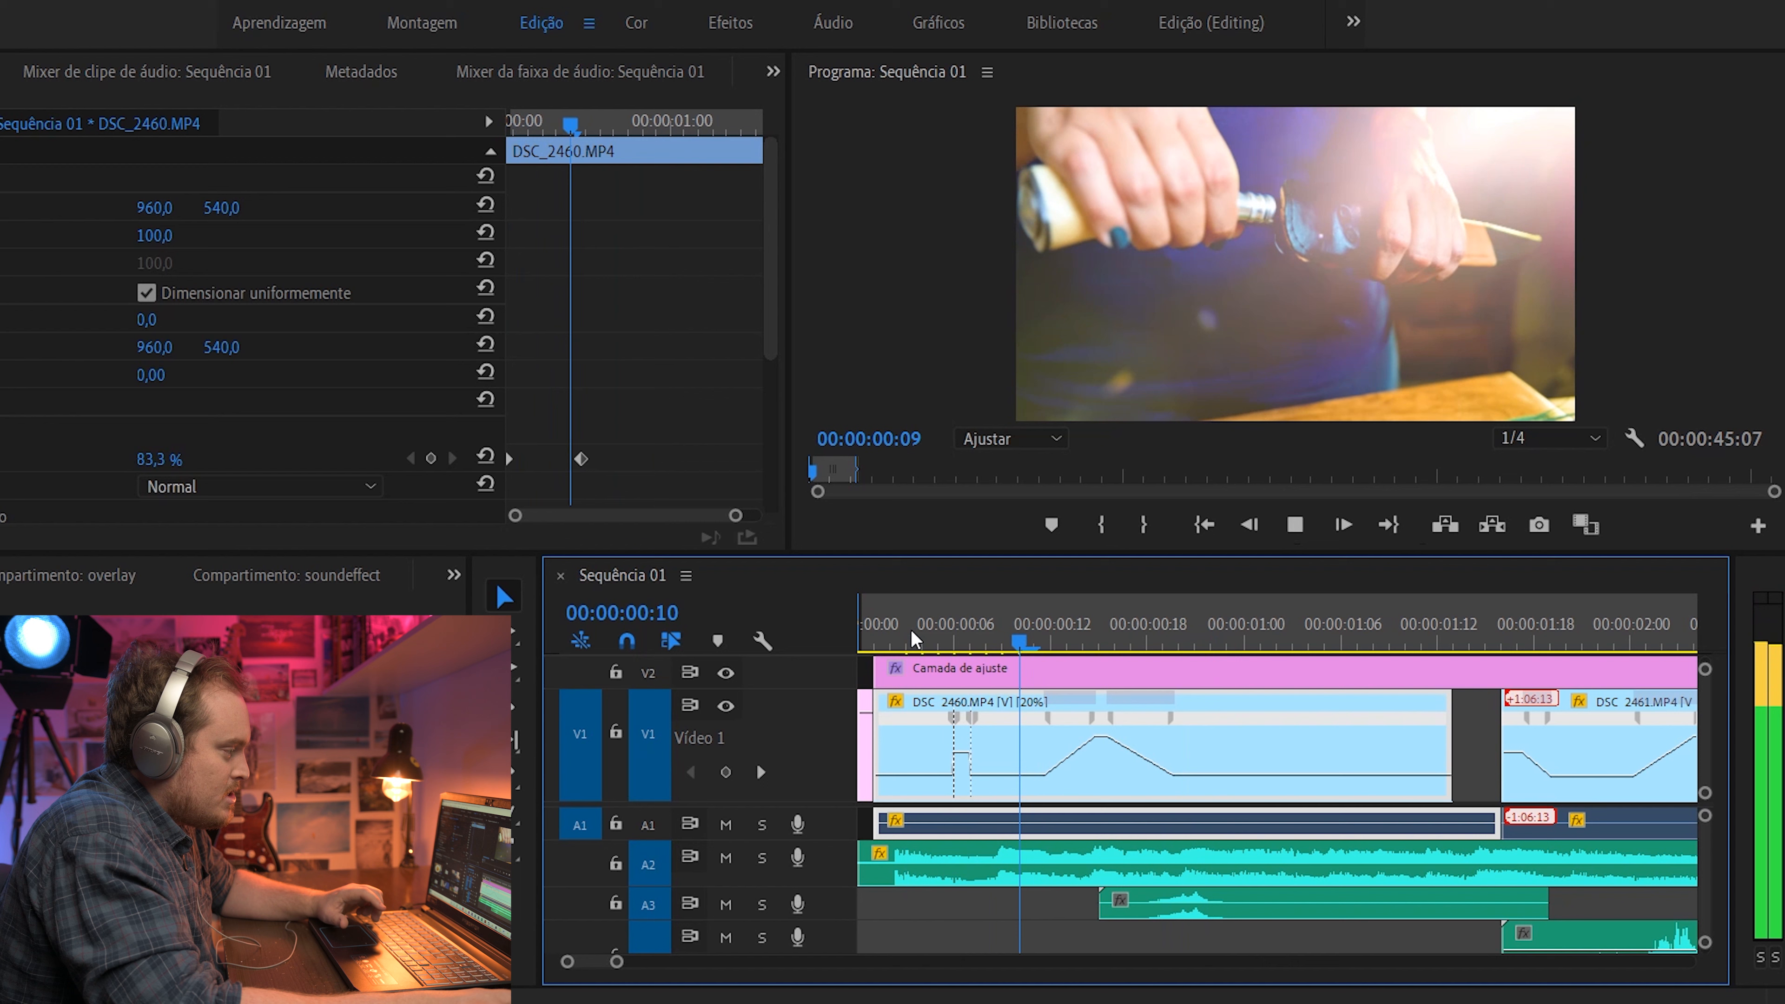
pyautogui.click(943, 637)
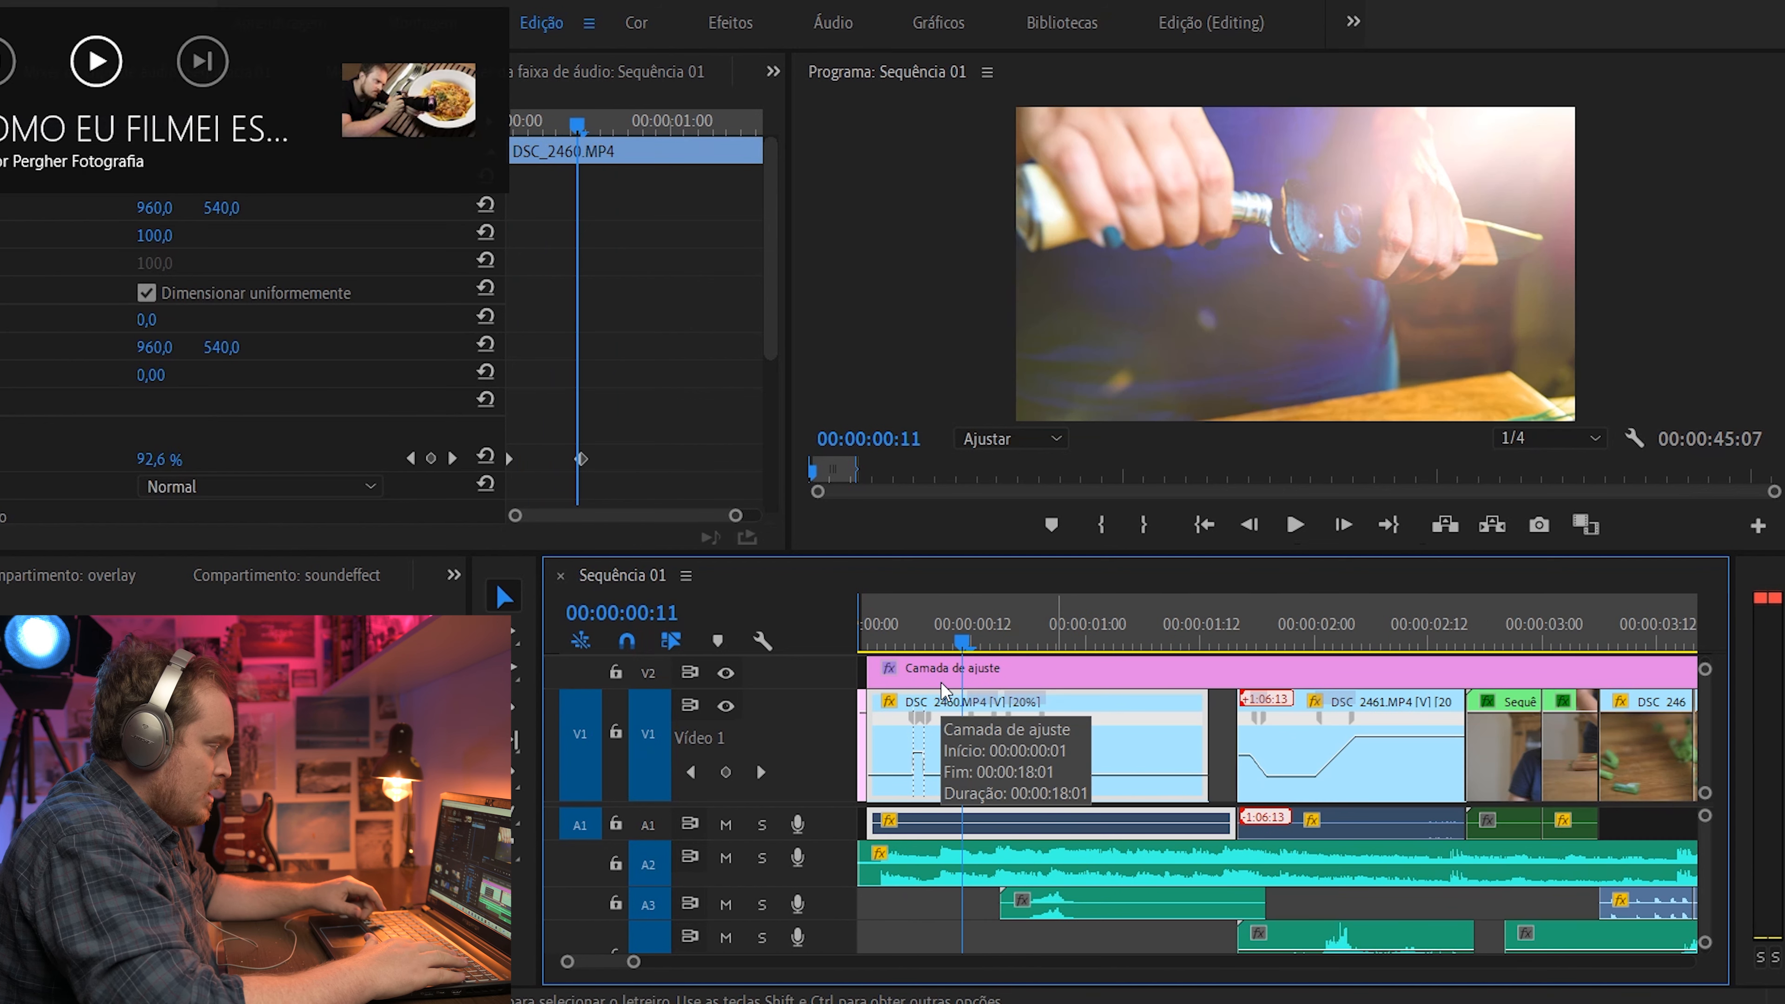
pyautogui.moveTo(972, 639); pyautogui.dragTo(957, 639)
pyautogui.press('space')
pyautogui.press('space')
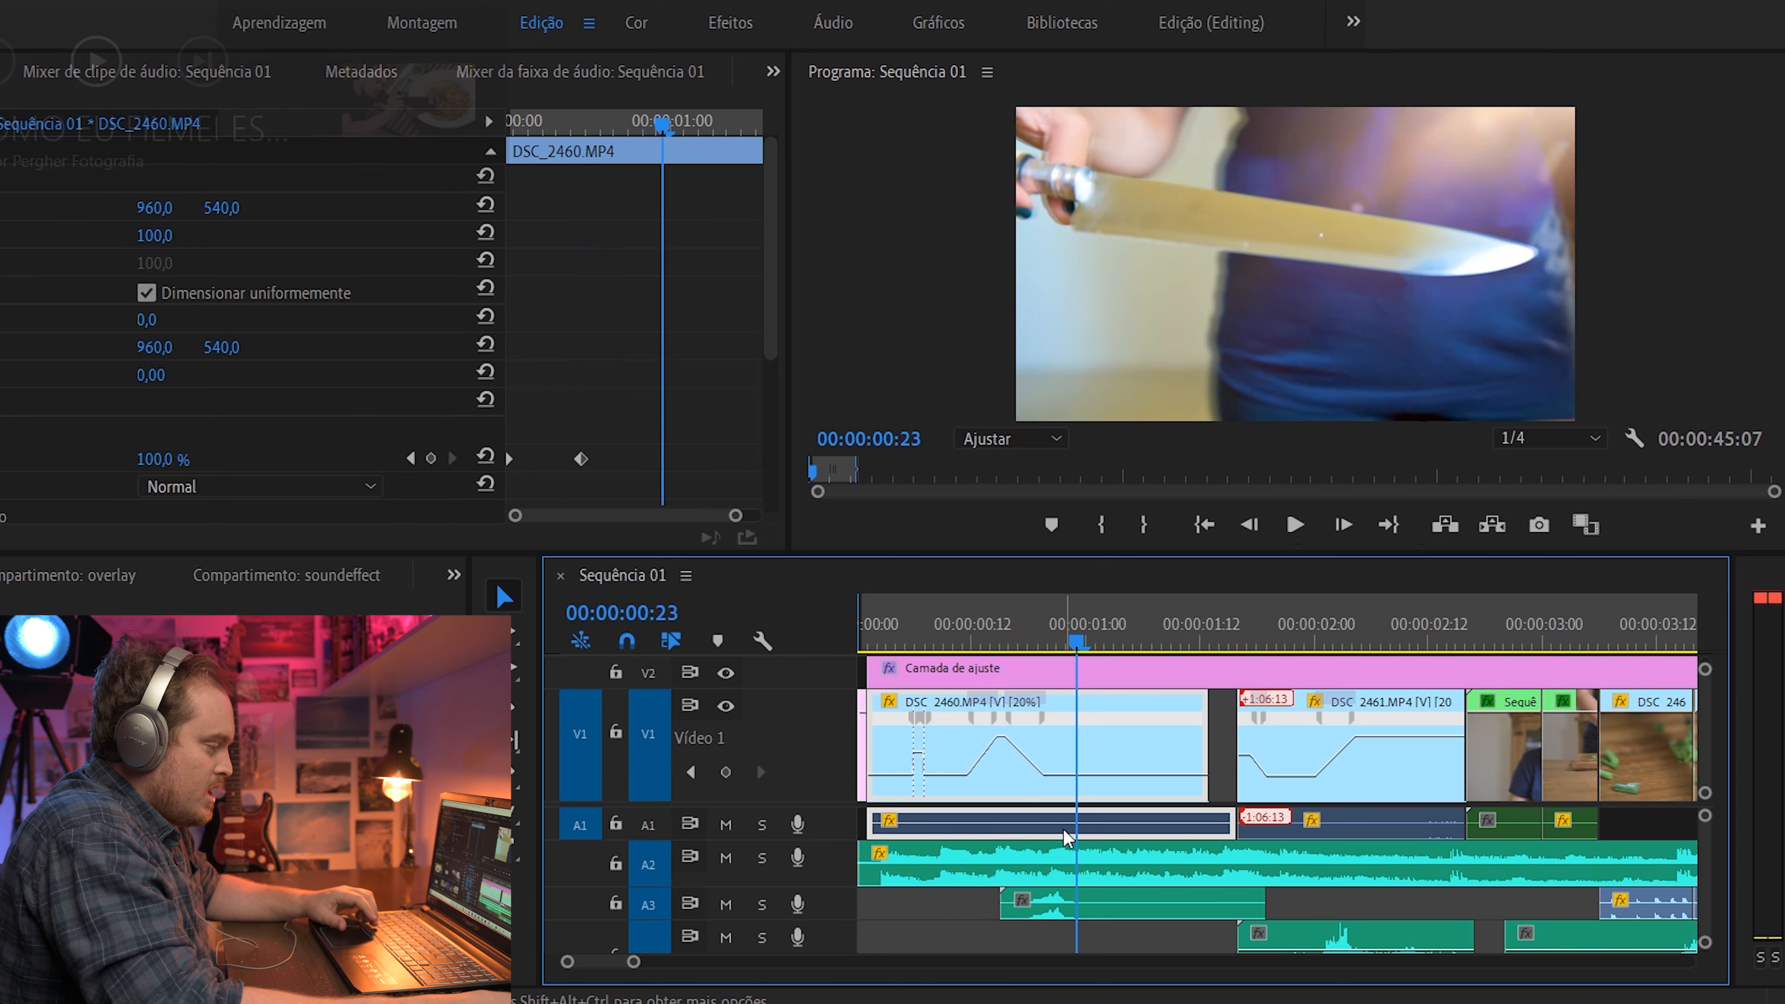
# Undo the speed increase between the two added keyframes of DSC_2460.MP4
pyautogui.click(1053, 899)
pyautogui.moveTo(1025, 618)
pyautogui.mouseDown()
pyautogui.moveTo(1000, 609)
pyautogui.moveTo(1087, 619)
pyautogui.moveTo(1016, 637)
pyautogui.moveTo(1091, 634)
pyautogui.moveTo(1032, 647)
pyautogui.moveTo(1104, 640)
pyautogui.moveTo(1027, 648)
pyautogui.mouseUp()
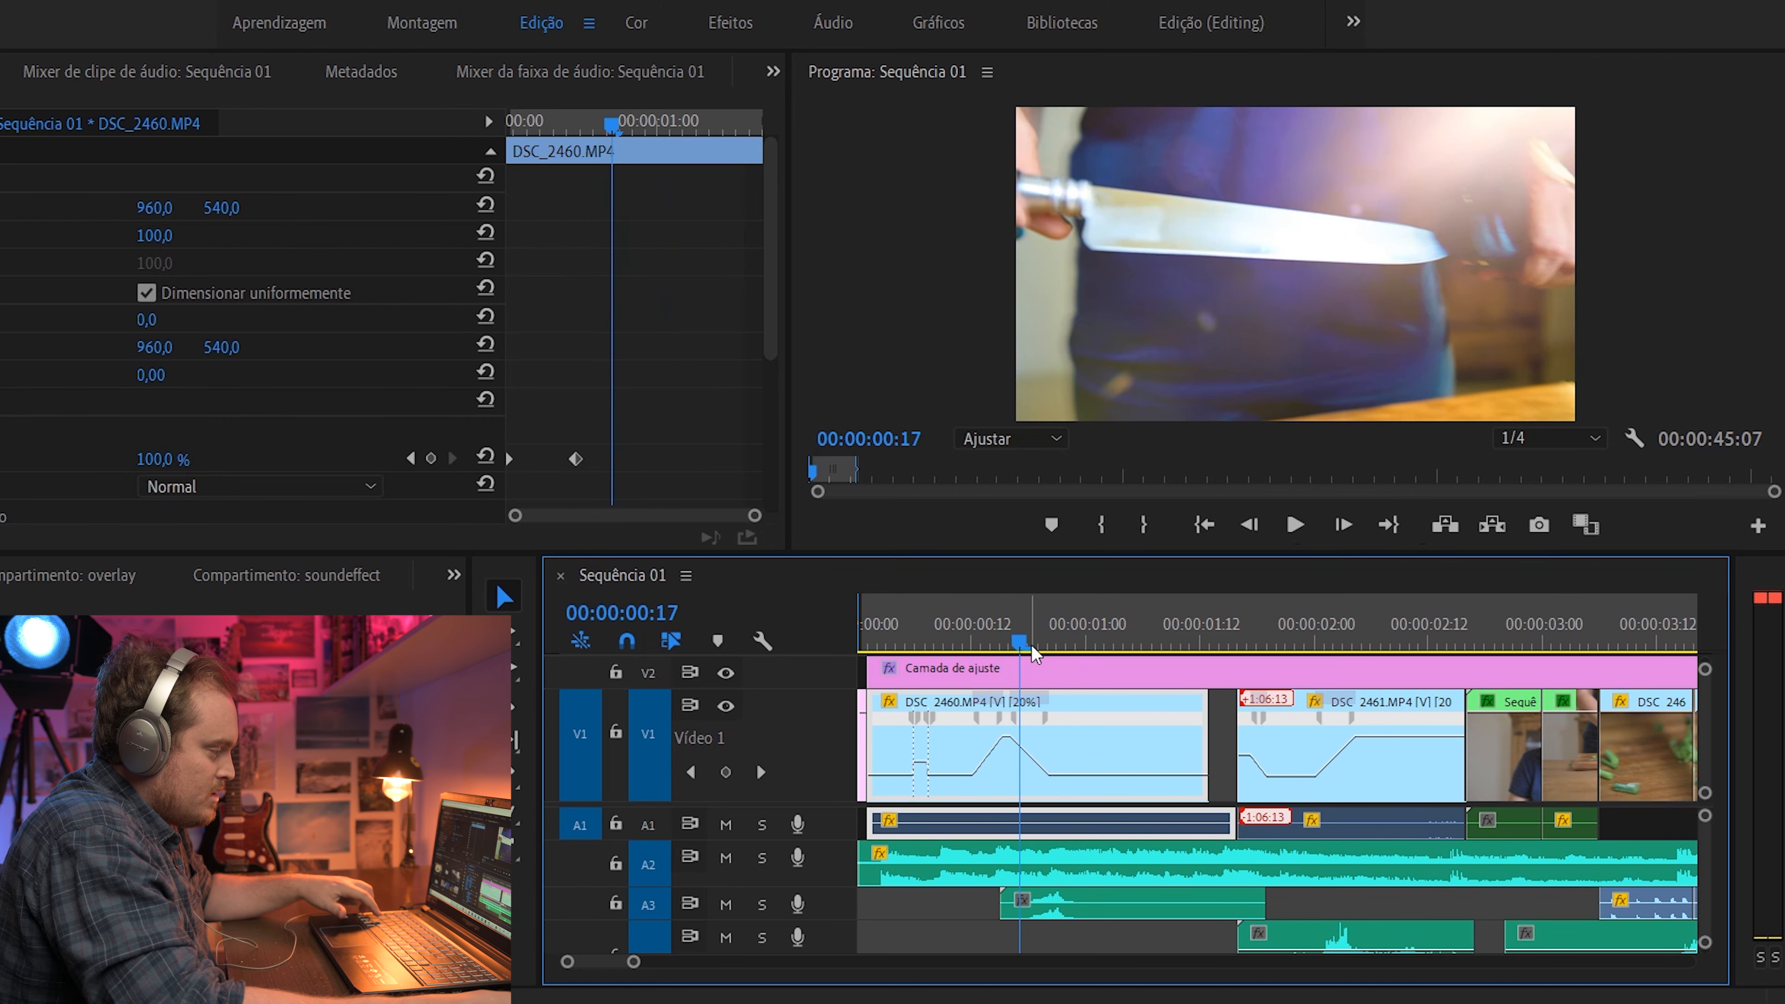
pyautogui.hotkey('ctrl', 'z')
# Play DSC_2460.MP4 from 00:00:00:14 and from 00:00:00:11 to examine how the A3 sound effect matches the ramp
pyautogui.moveTo(1030, 645); pyautogui.dragTo(987, 641)
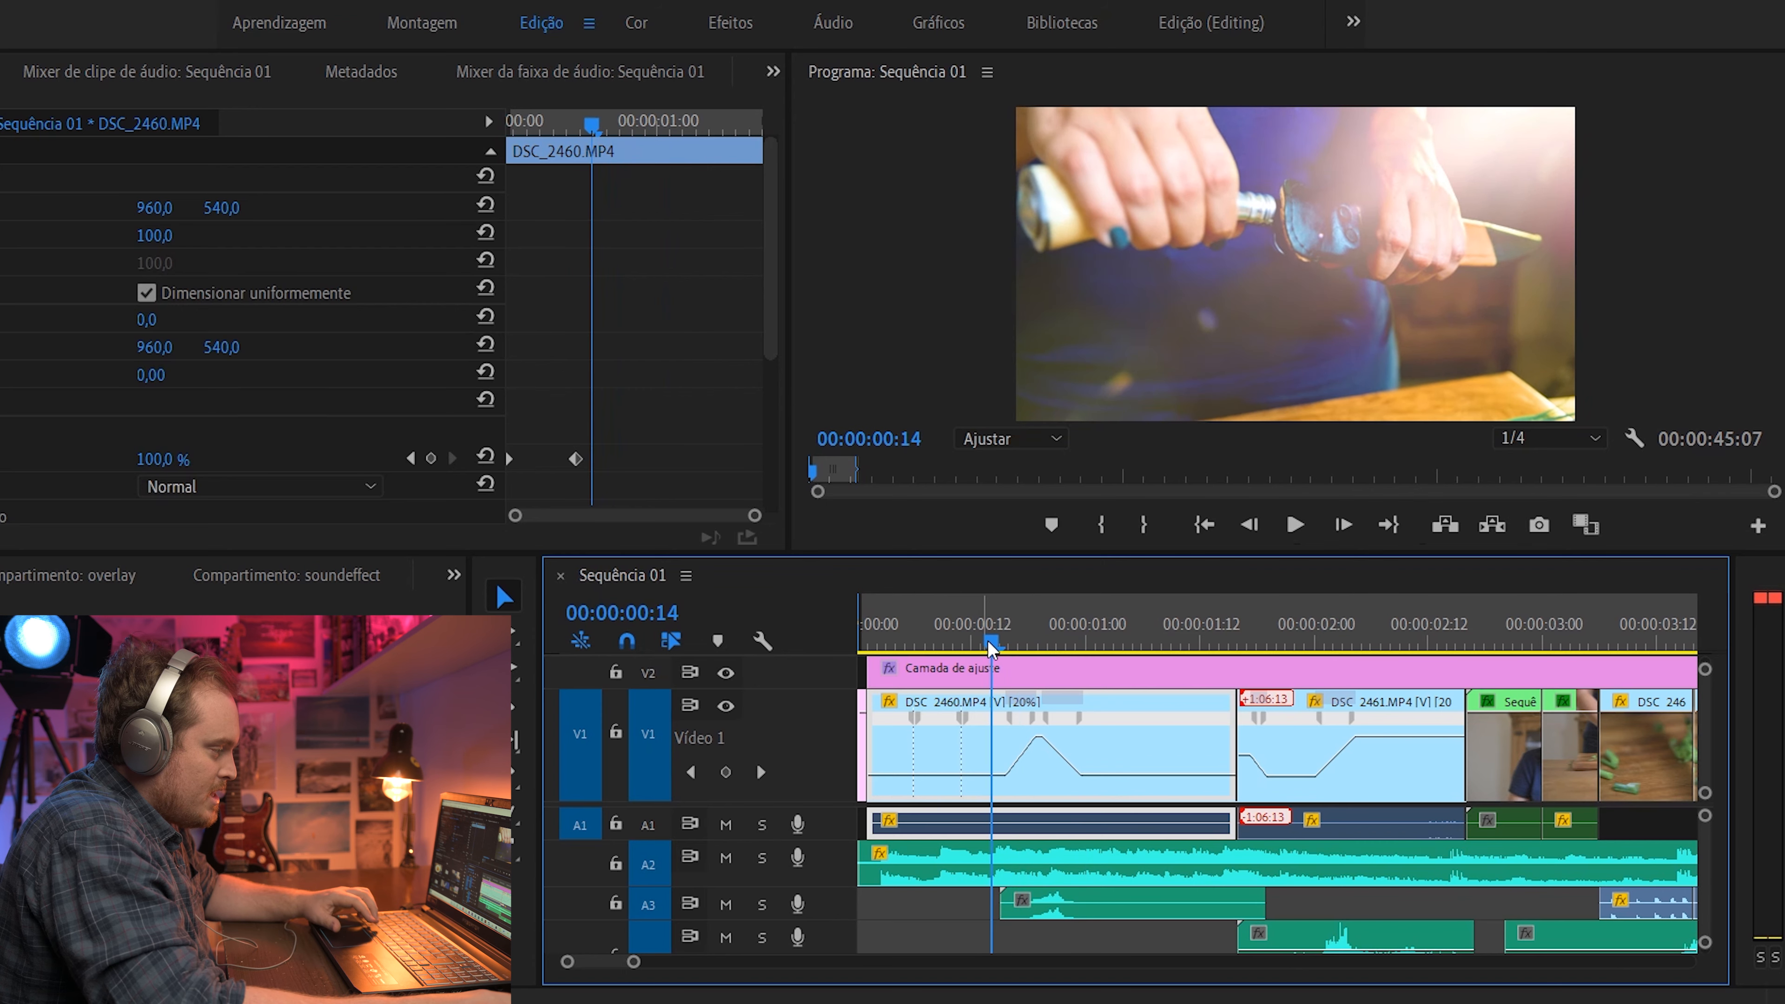
pyautogui.press('space')
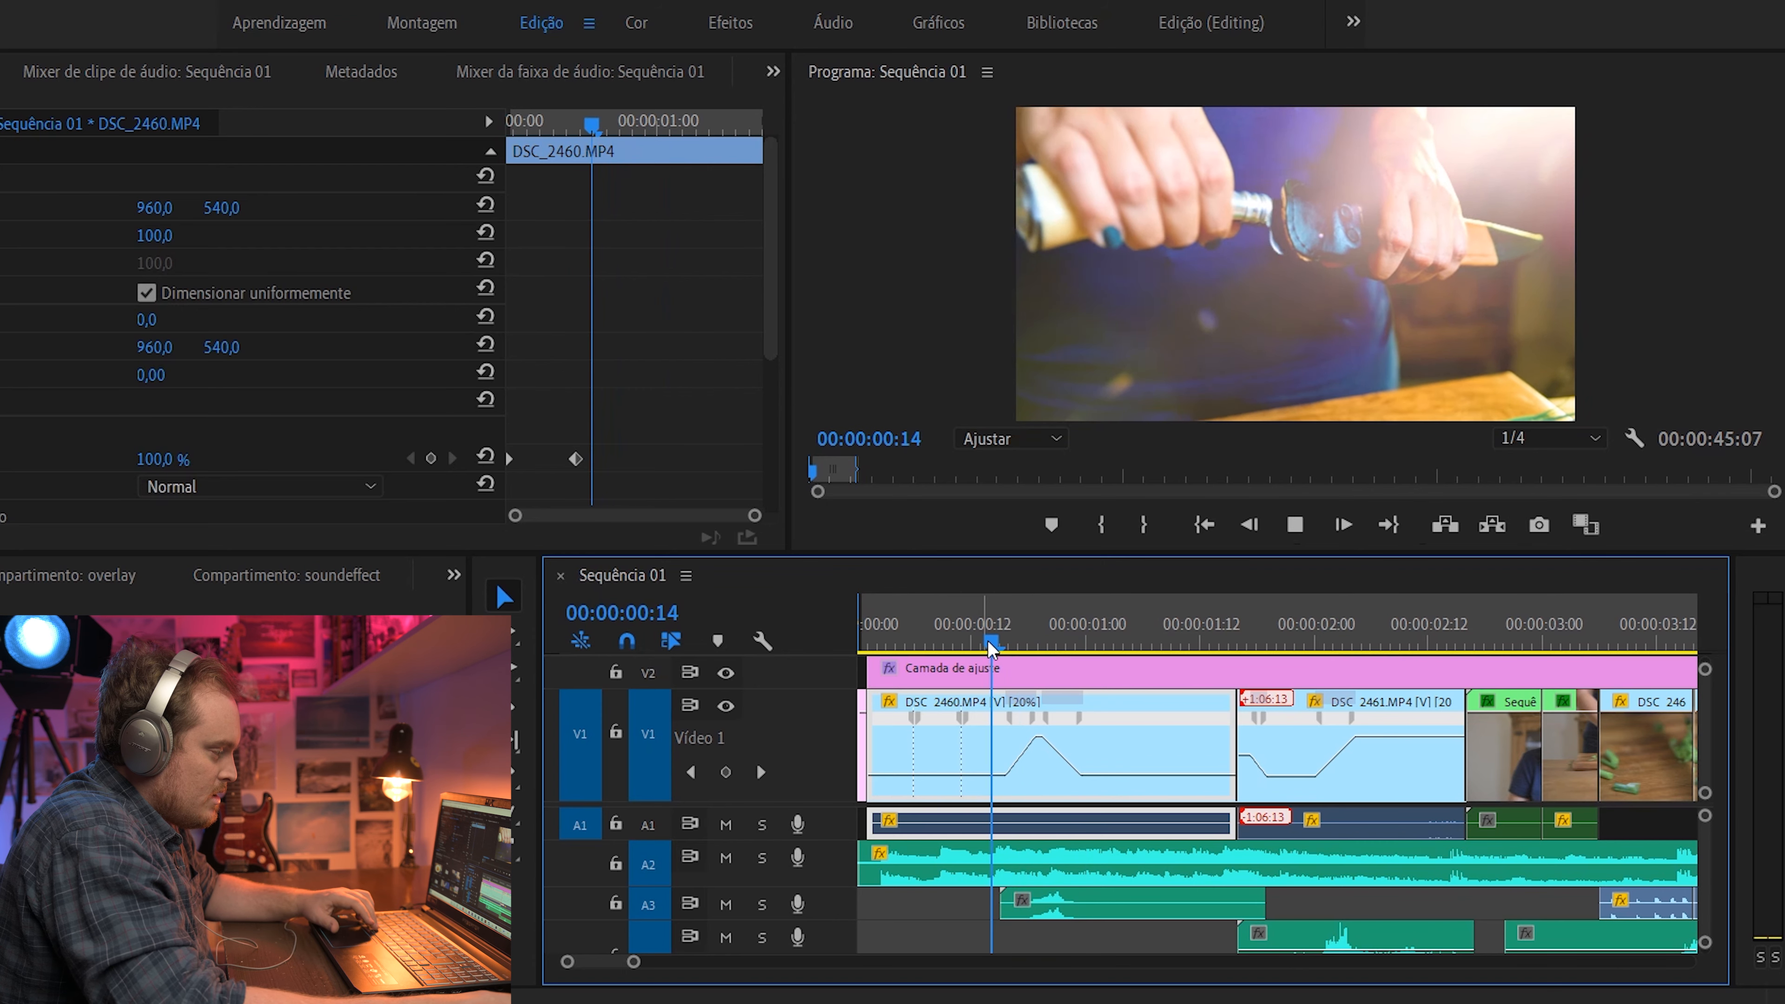
pyautogui.press('space')
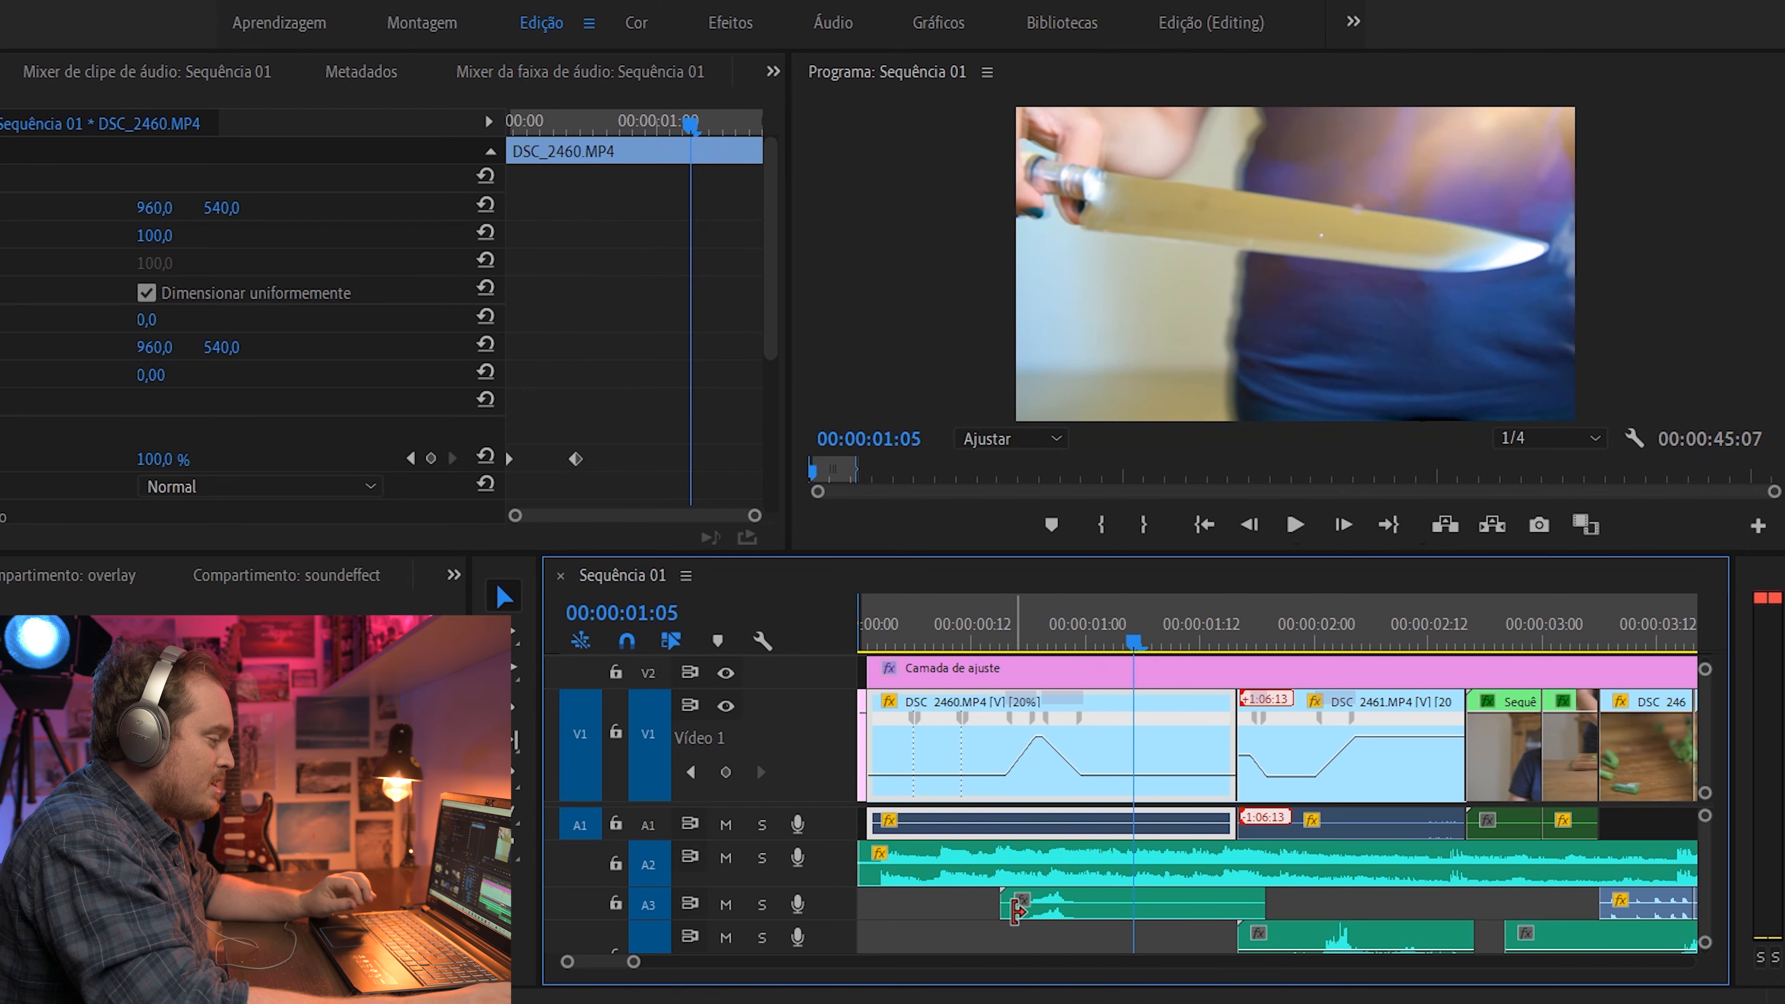
pyautogui.moveTo(985, 625)
pyautogui.mouseDown()
pyautogui.moveTo(1063, 618)
pyautogui.moveTo(963, 637)
pyautogui.mouseUp()
pyautogui.press('space')
pyautogui.press('space')
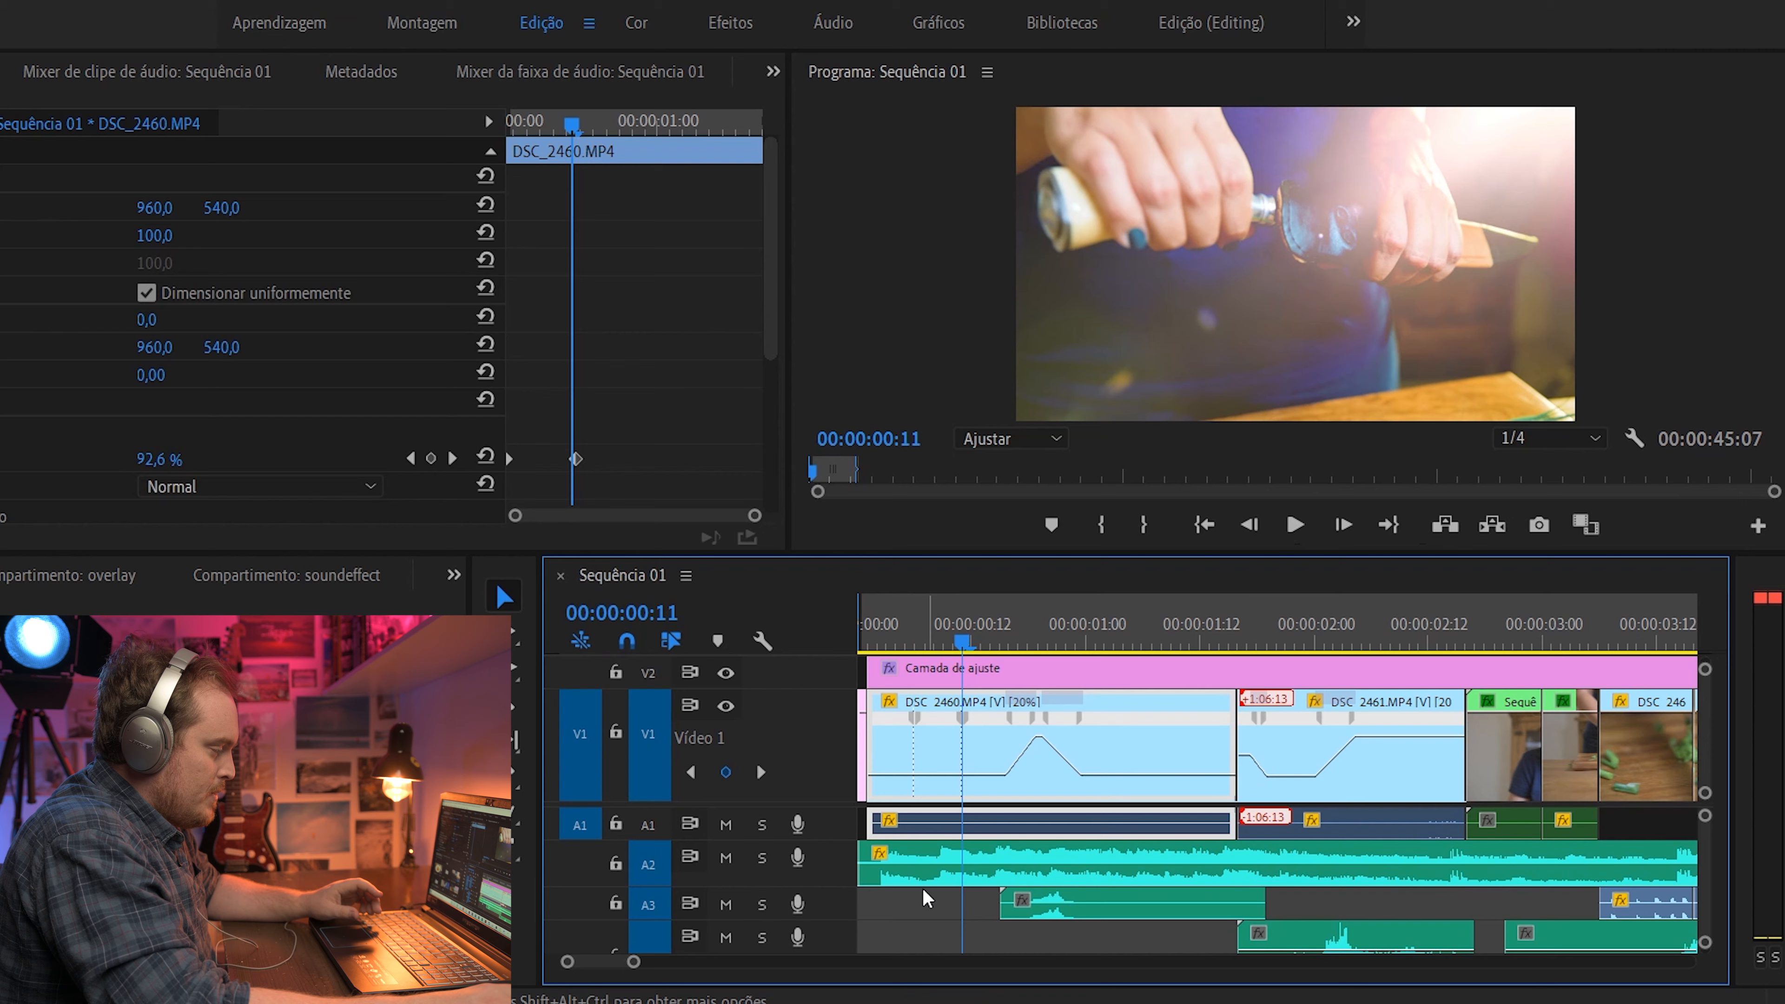
# Mute track A2 and play the opening clips to hear only the sound effects
pyautogui.click(728, 858)
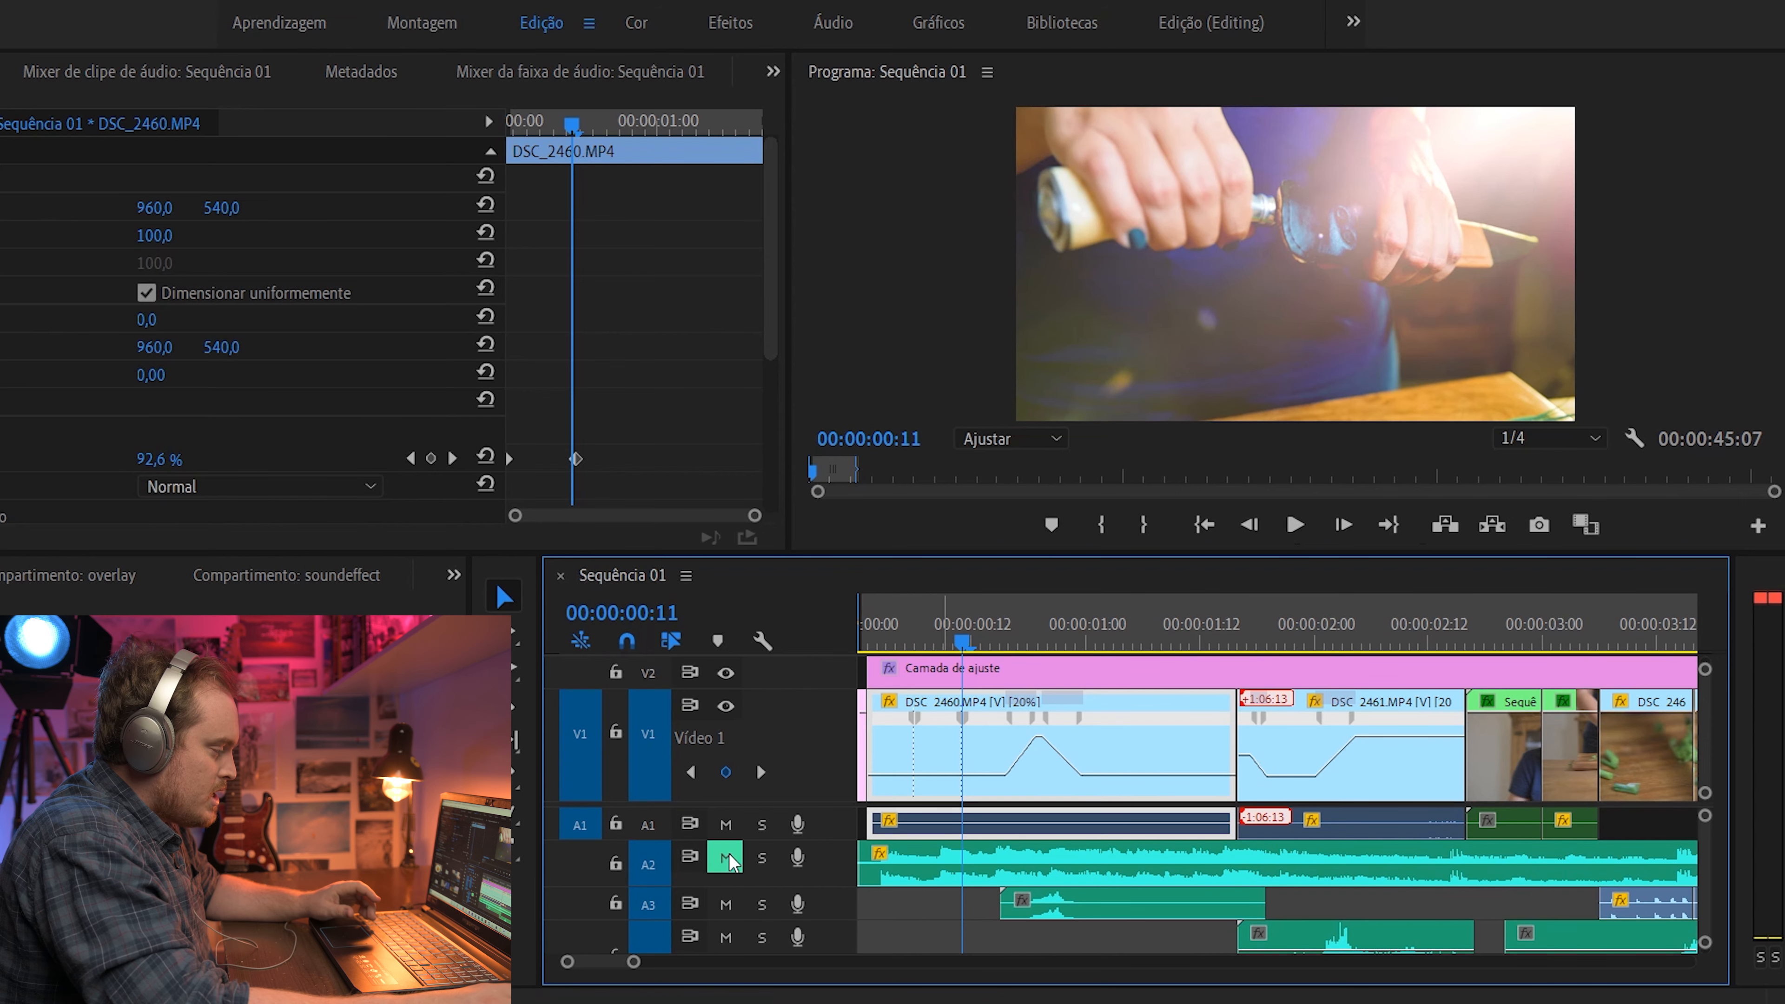
pyautogui.click(929, 626)
pyautogui.press('space')
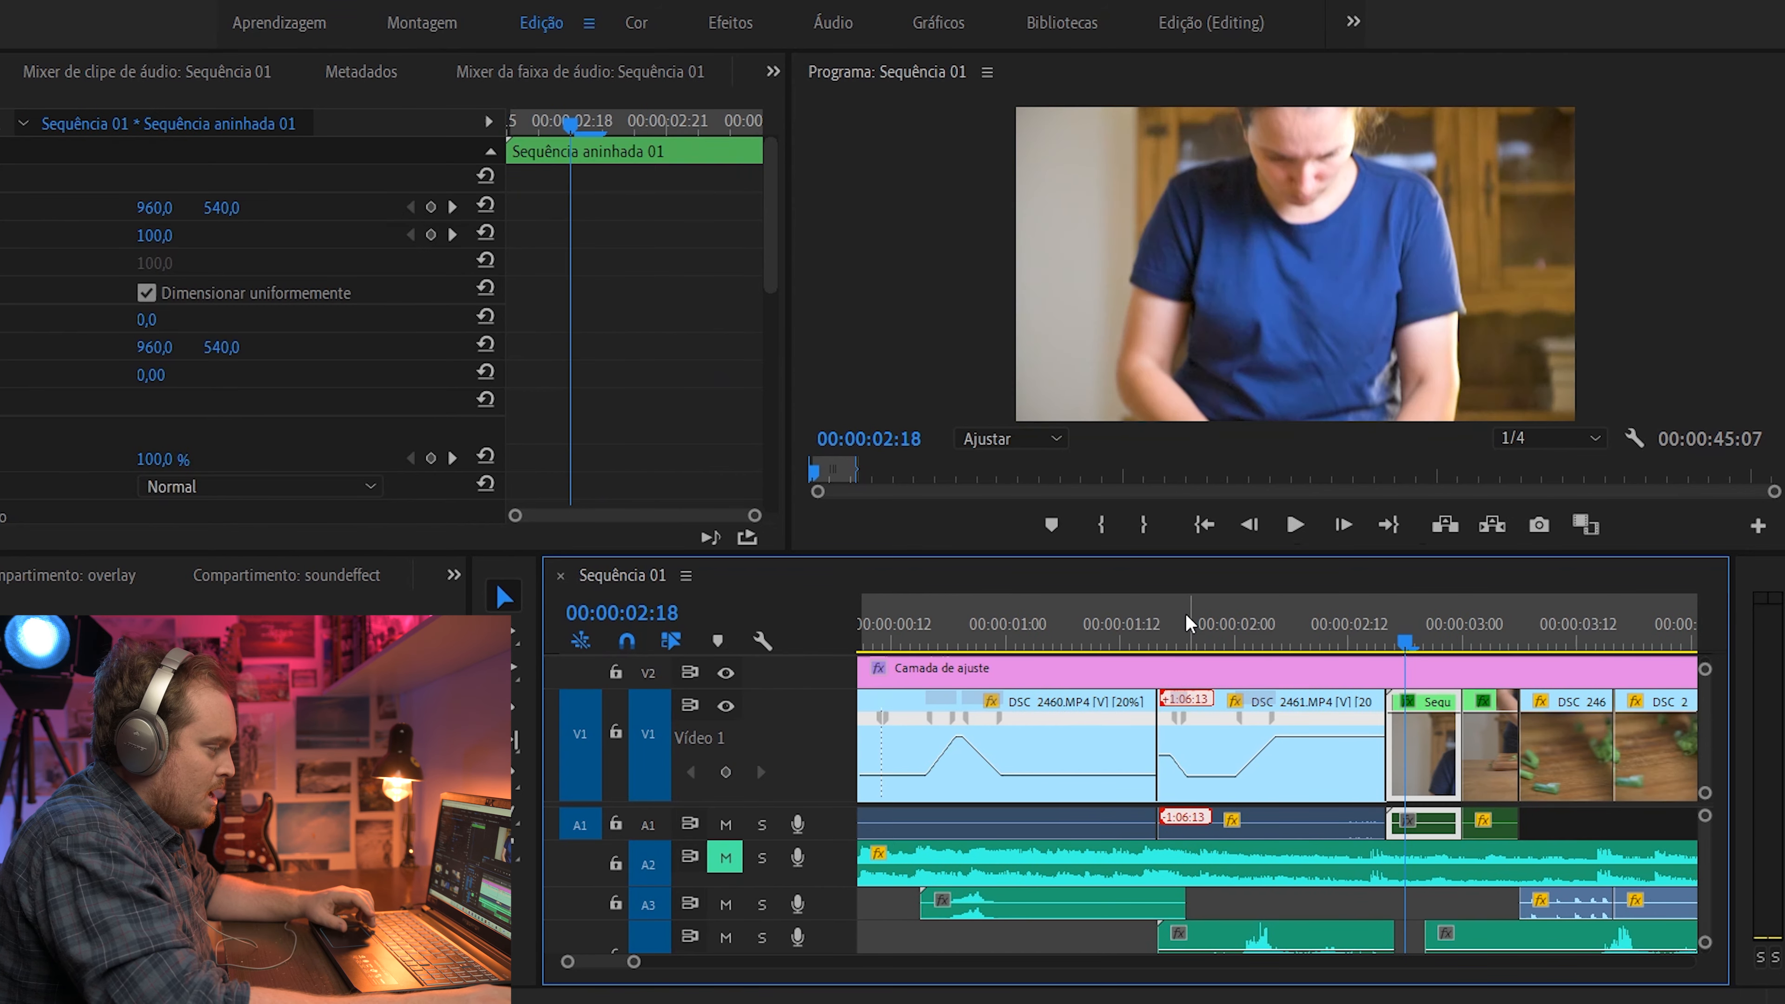
# Play DSC_2461.MP4 from about 00:00:01:20 to examine its speed change with its sound effect, returning to 00:00:01:20
pyautogui.moveTo(1188, 623)
pyautogui.mouseDown()
pyautogui.moveTo(1274, 602)
pyautogui.moveTo(1201, 619)
pyautogui.moveTo(1353, 622)
pyautogui.moveTo(1167, 625)
pyautogui.moveTo(1199, 623)
pyautogui.mouseUp()
pyautogui.scroll(-2, 814, 869)
pyautogui.scroll(-2, 834, 910)
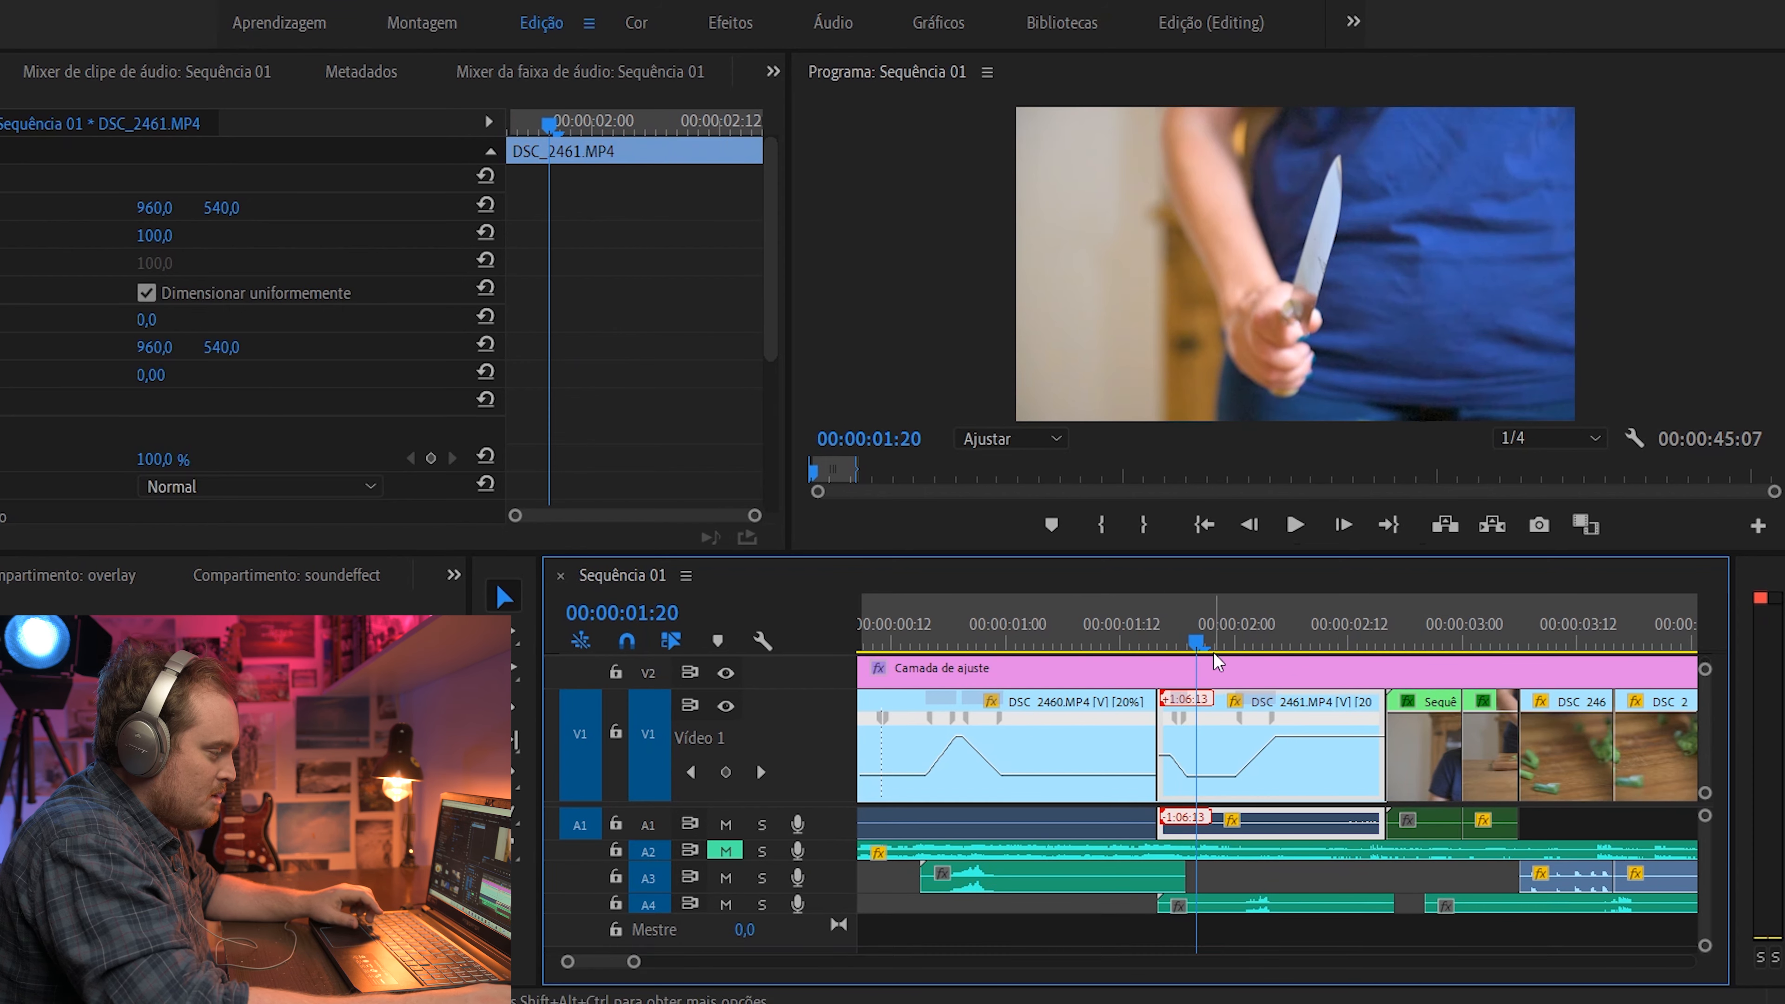
pyautogui.click(1184, 629)
pyautogui.press('space')
pyautogui.press('space')
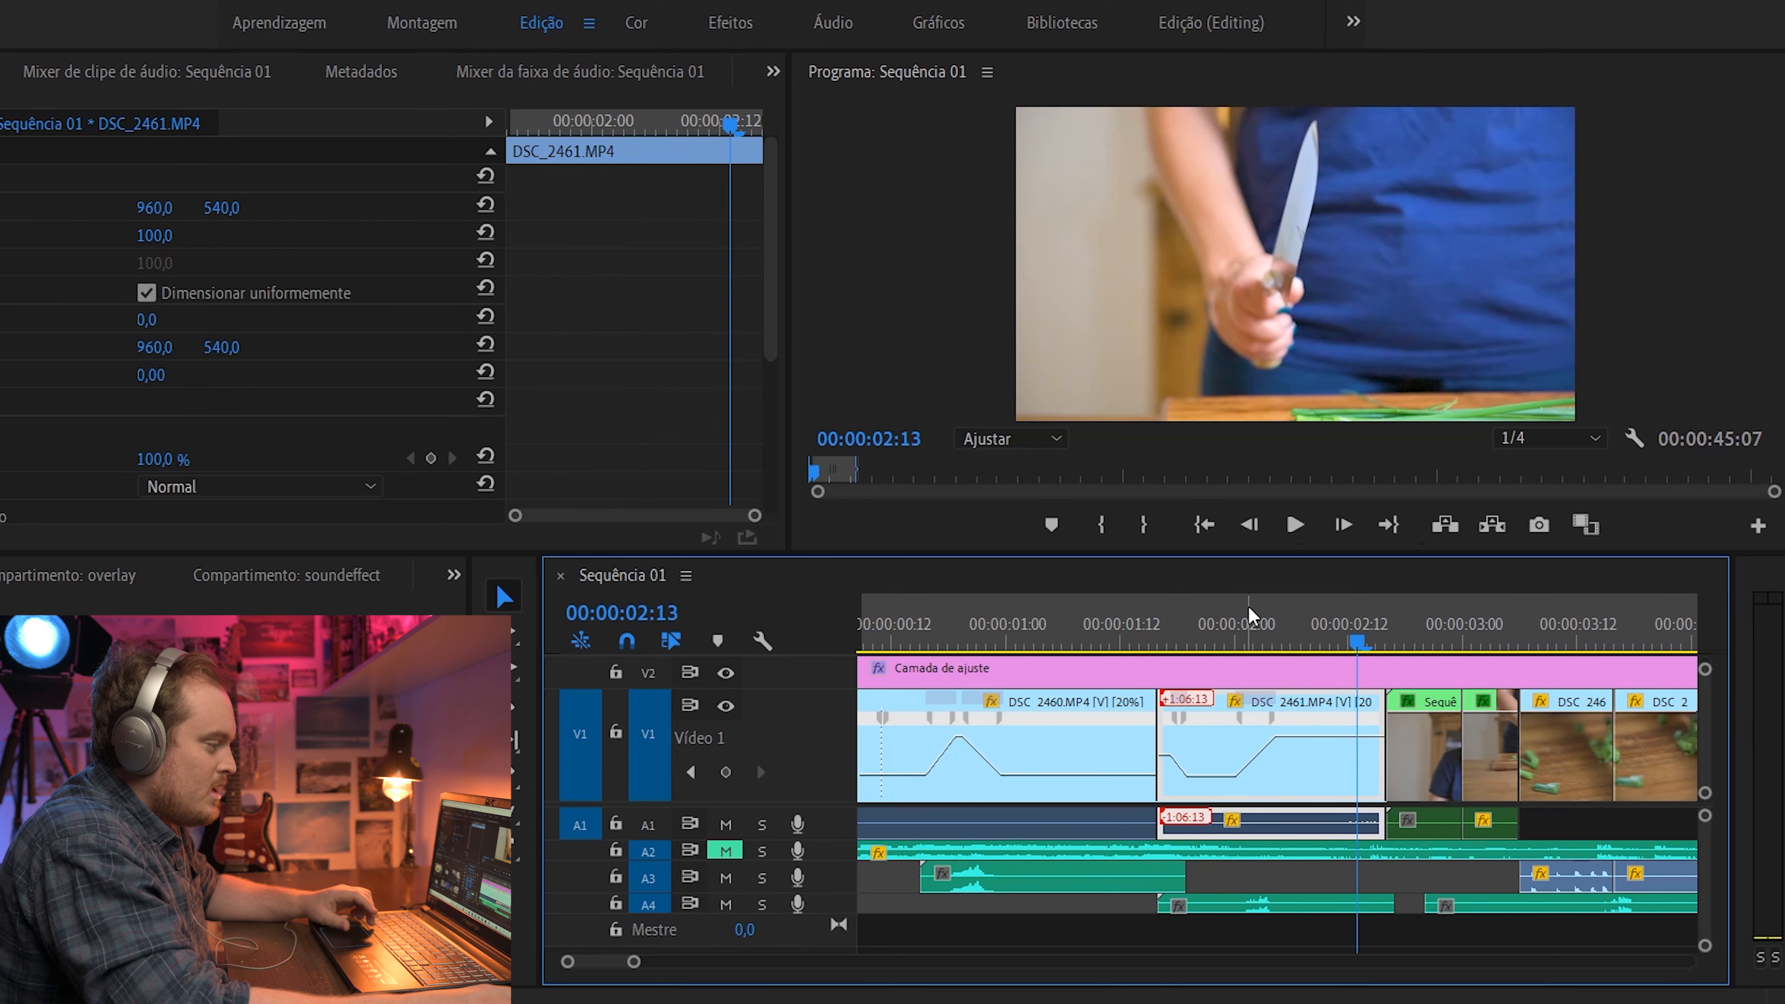
pyautogui.click(1194, 624)
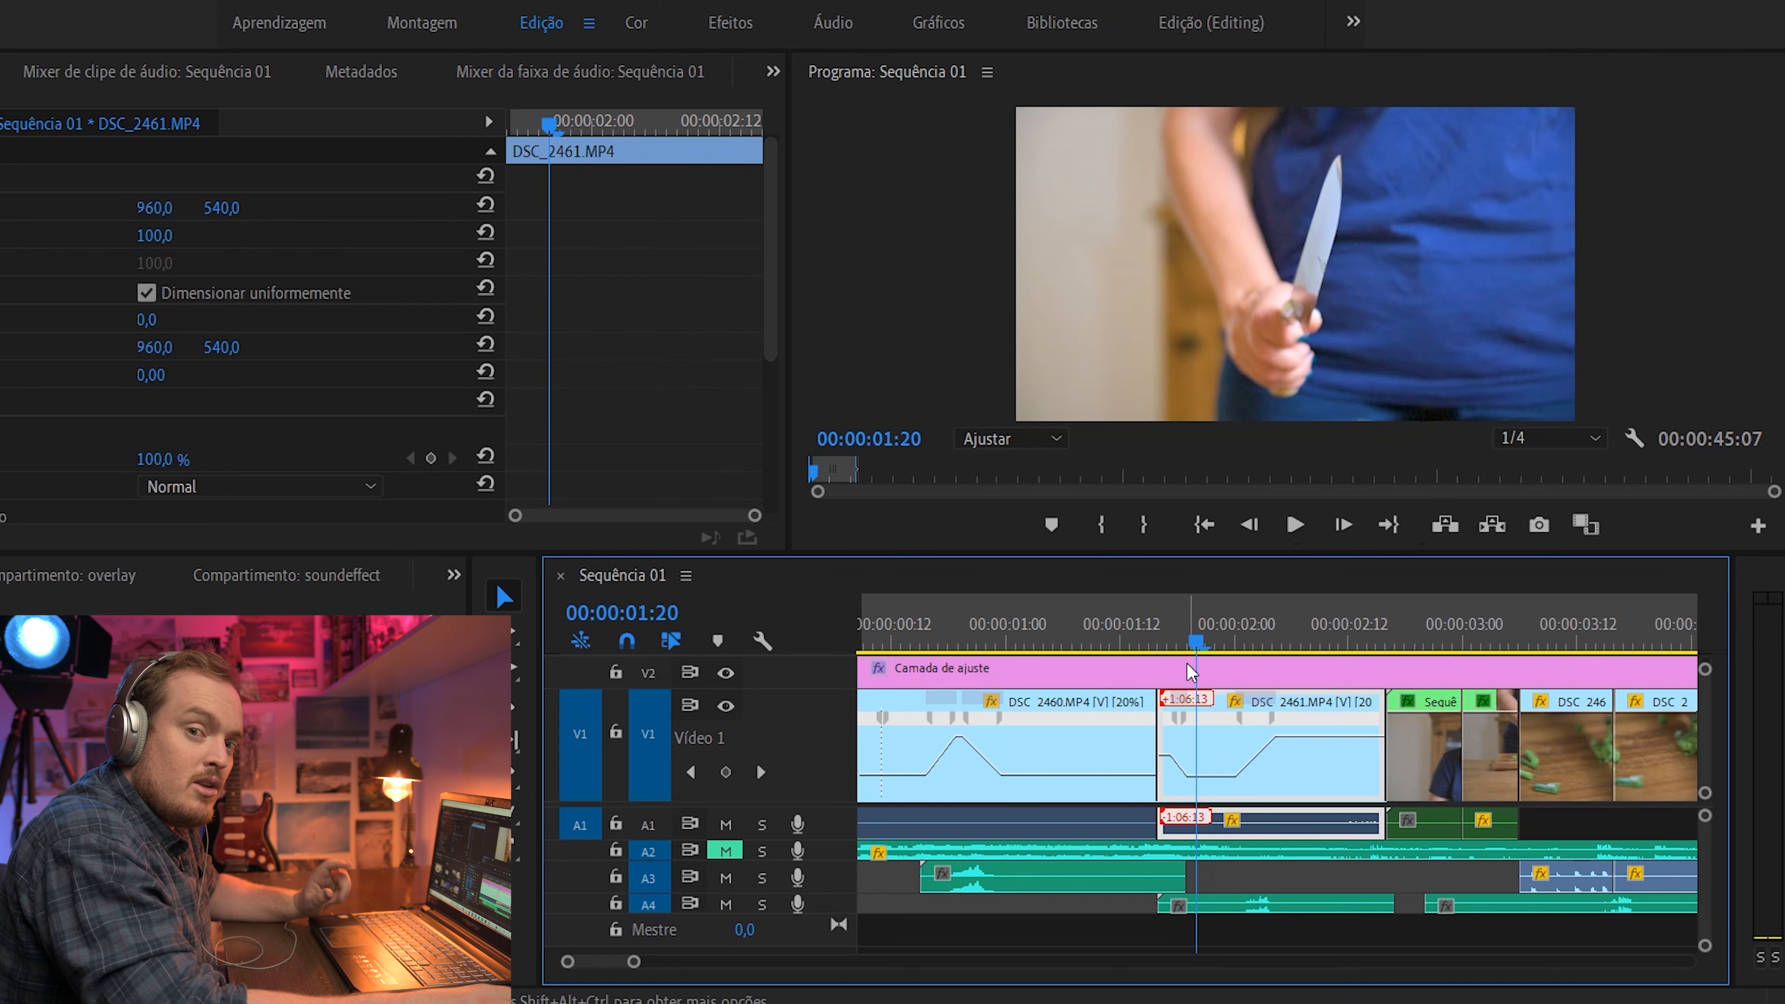
# Examine the falling and rising speed line of DSC_2461.MP4 and play it from its start at 00:00:01:16
pyautogui.moveTo(1204, 630)
pyautogui.mouseDown()
pyautogui.moveTo(1286, 631)
pyautogui.moveTo(1178, 644)
pyautogui.mouseUp()
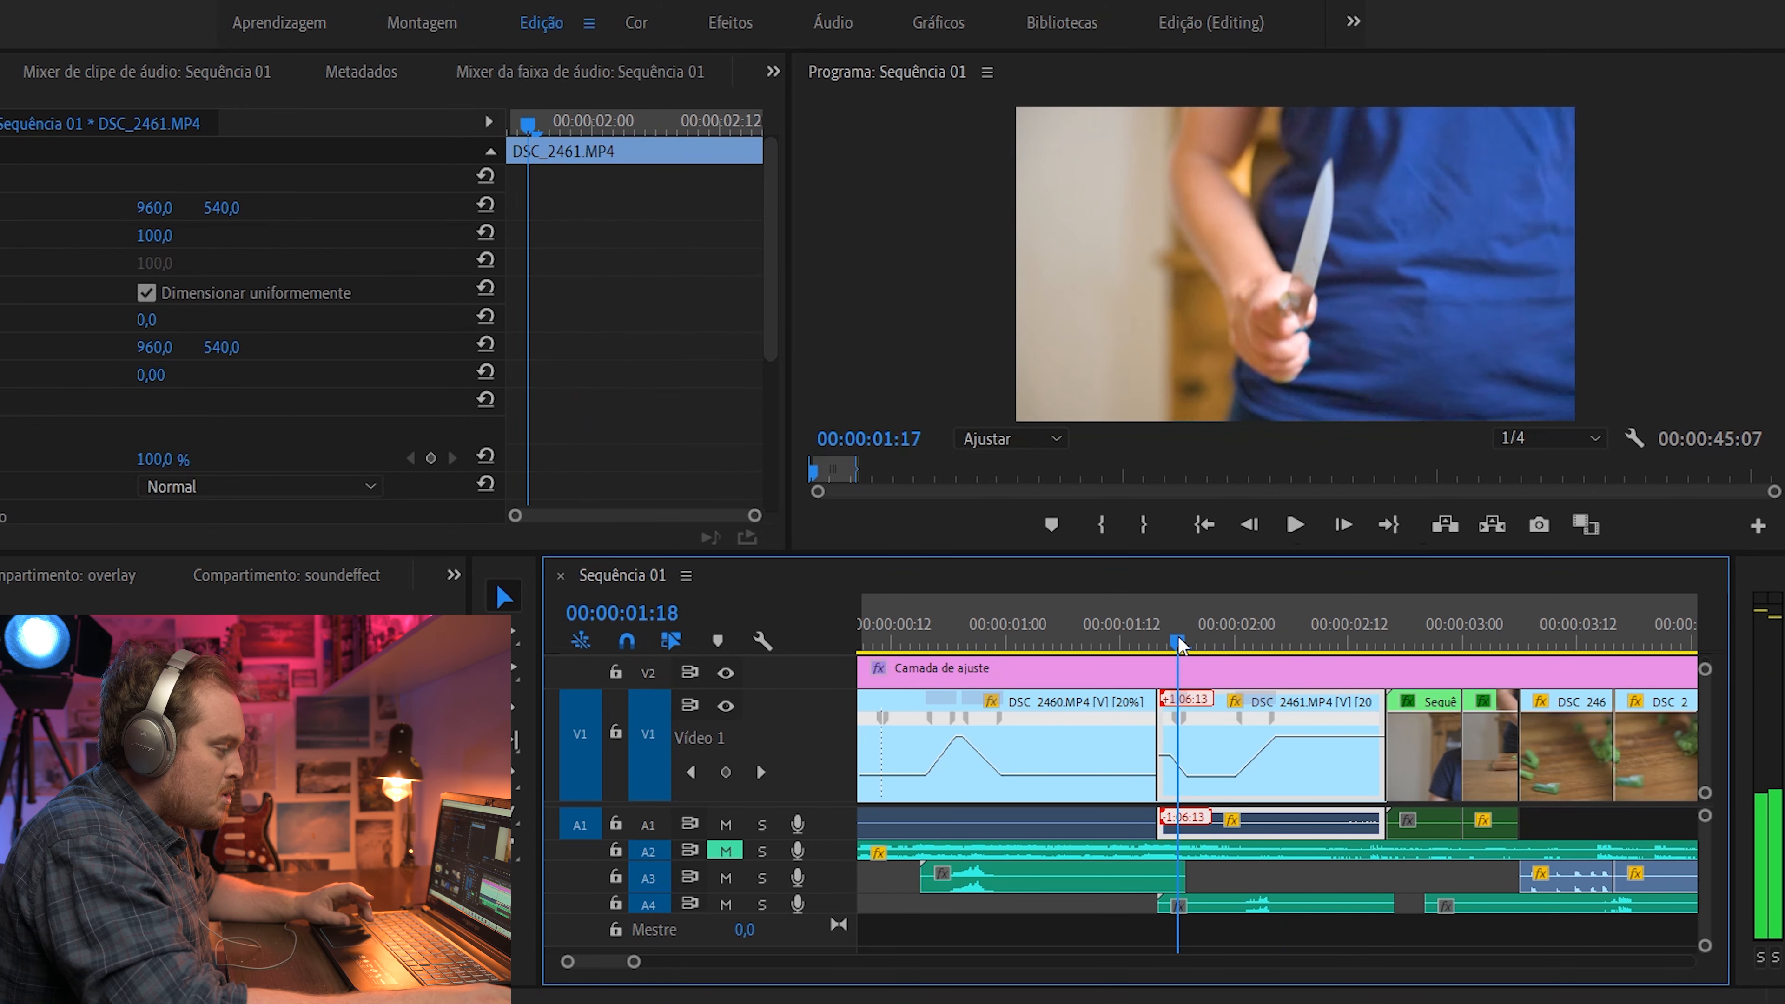
pyautogui.scroll(2, 1290, 780)
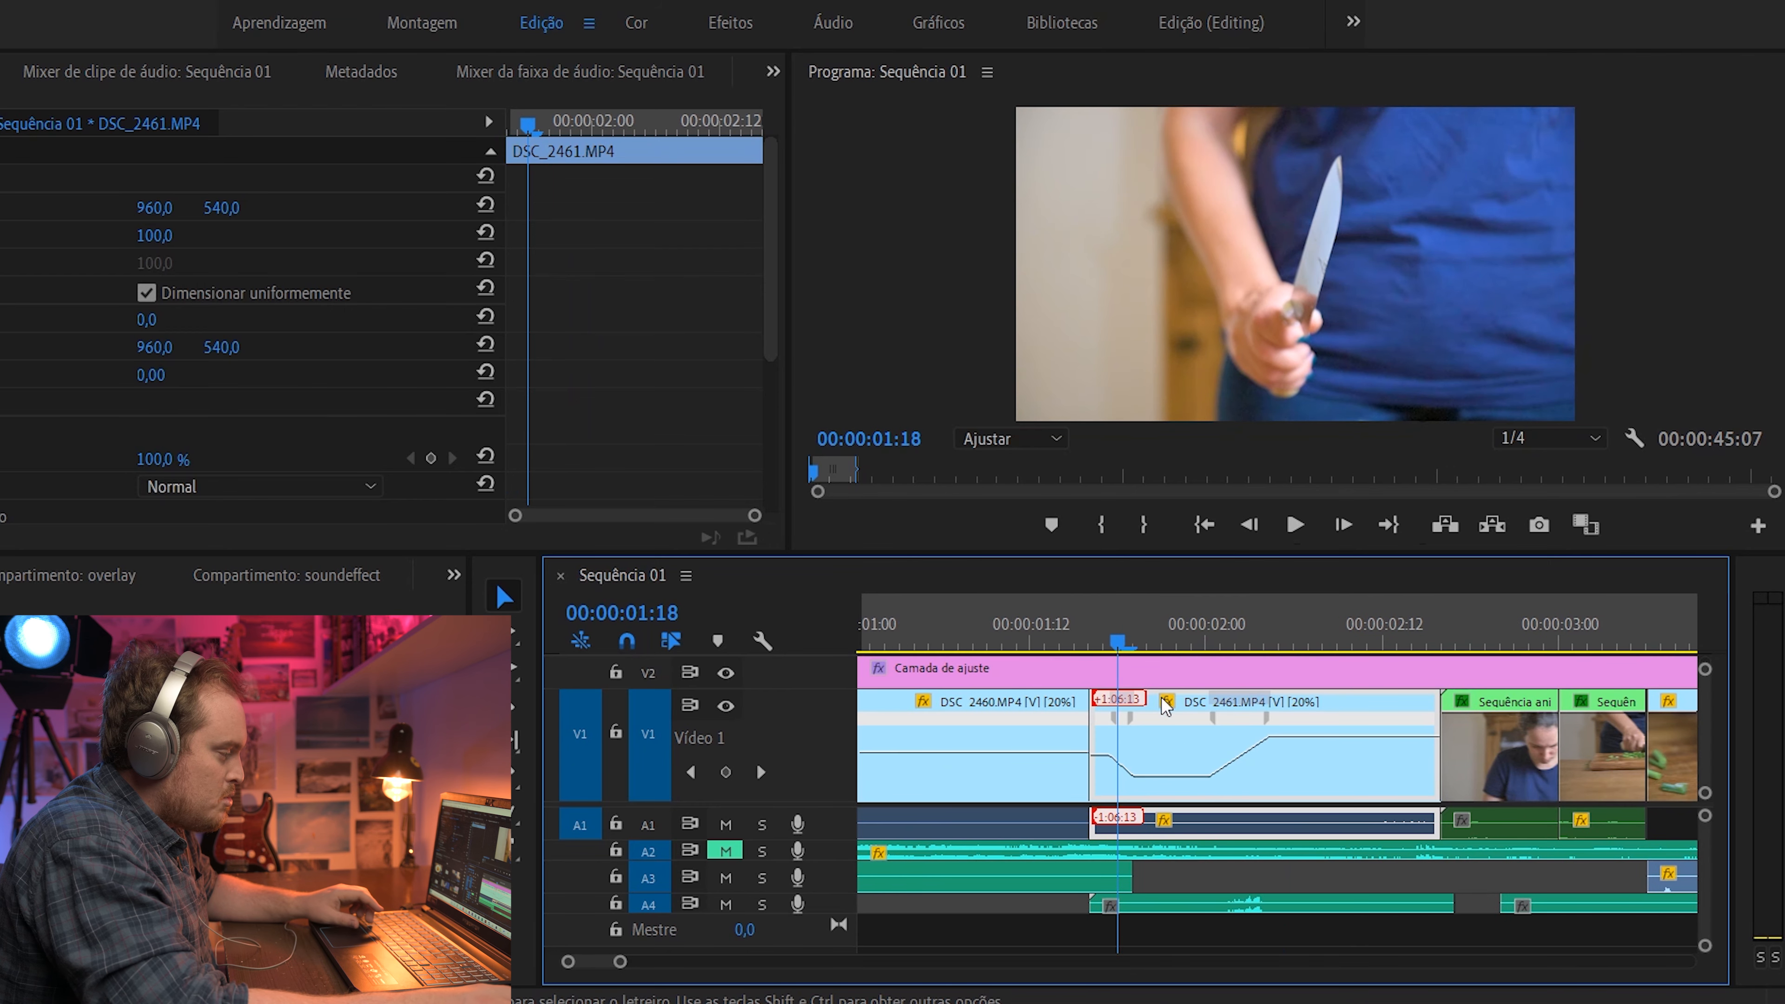
pyautogui.moveTo(1112, 627); pyautogui.dragTo(1085, 636)
pyautogui.press('space')
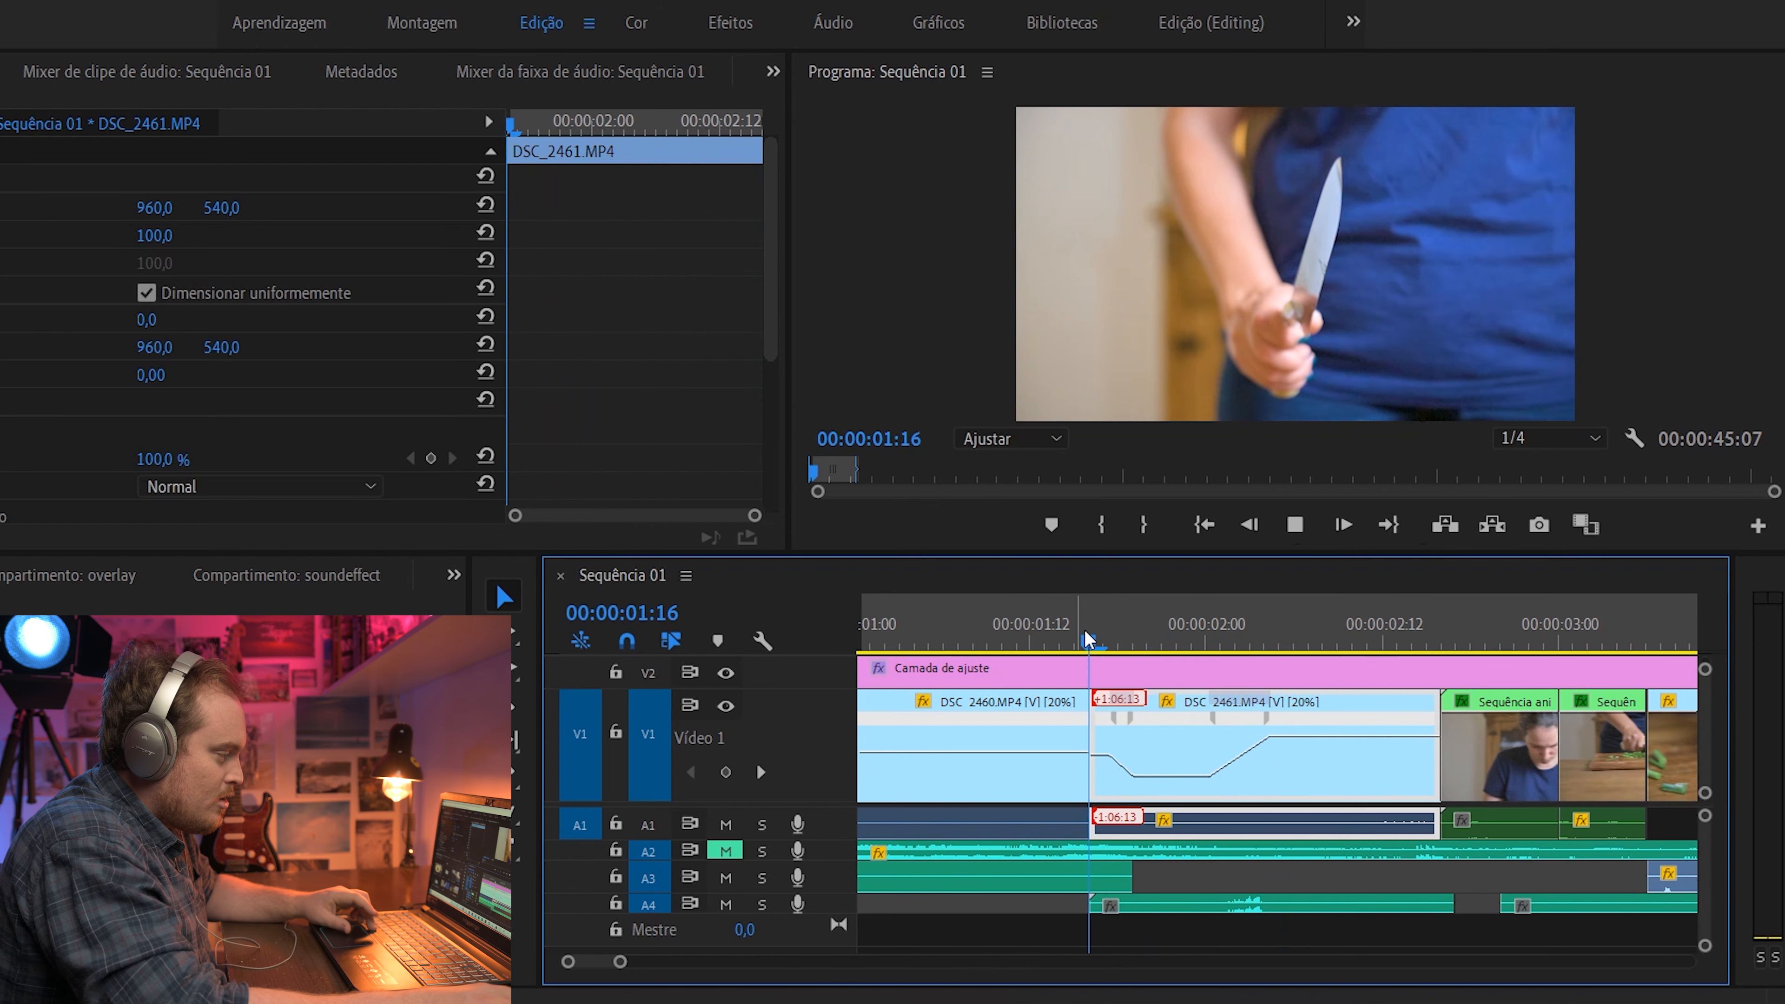
# Show the Time Remapping Speed line on the first nested sequence clip after DSC_2461.MP4
pyautogui.moveTo(1204, 623); pyautogui.dragTo(1383, 644)
pyautogui.press('space')
pyautogui.click(1399, 703)
pyautogui.rightClick(1385, 704)
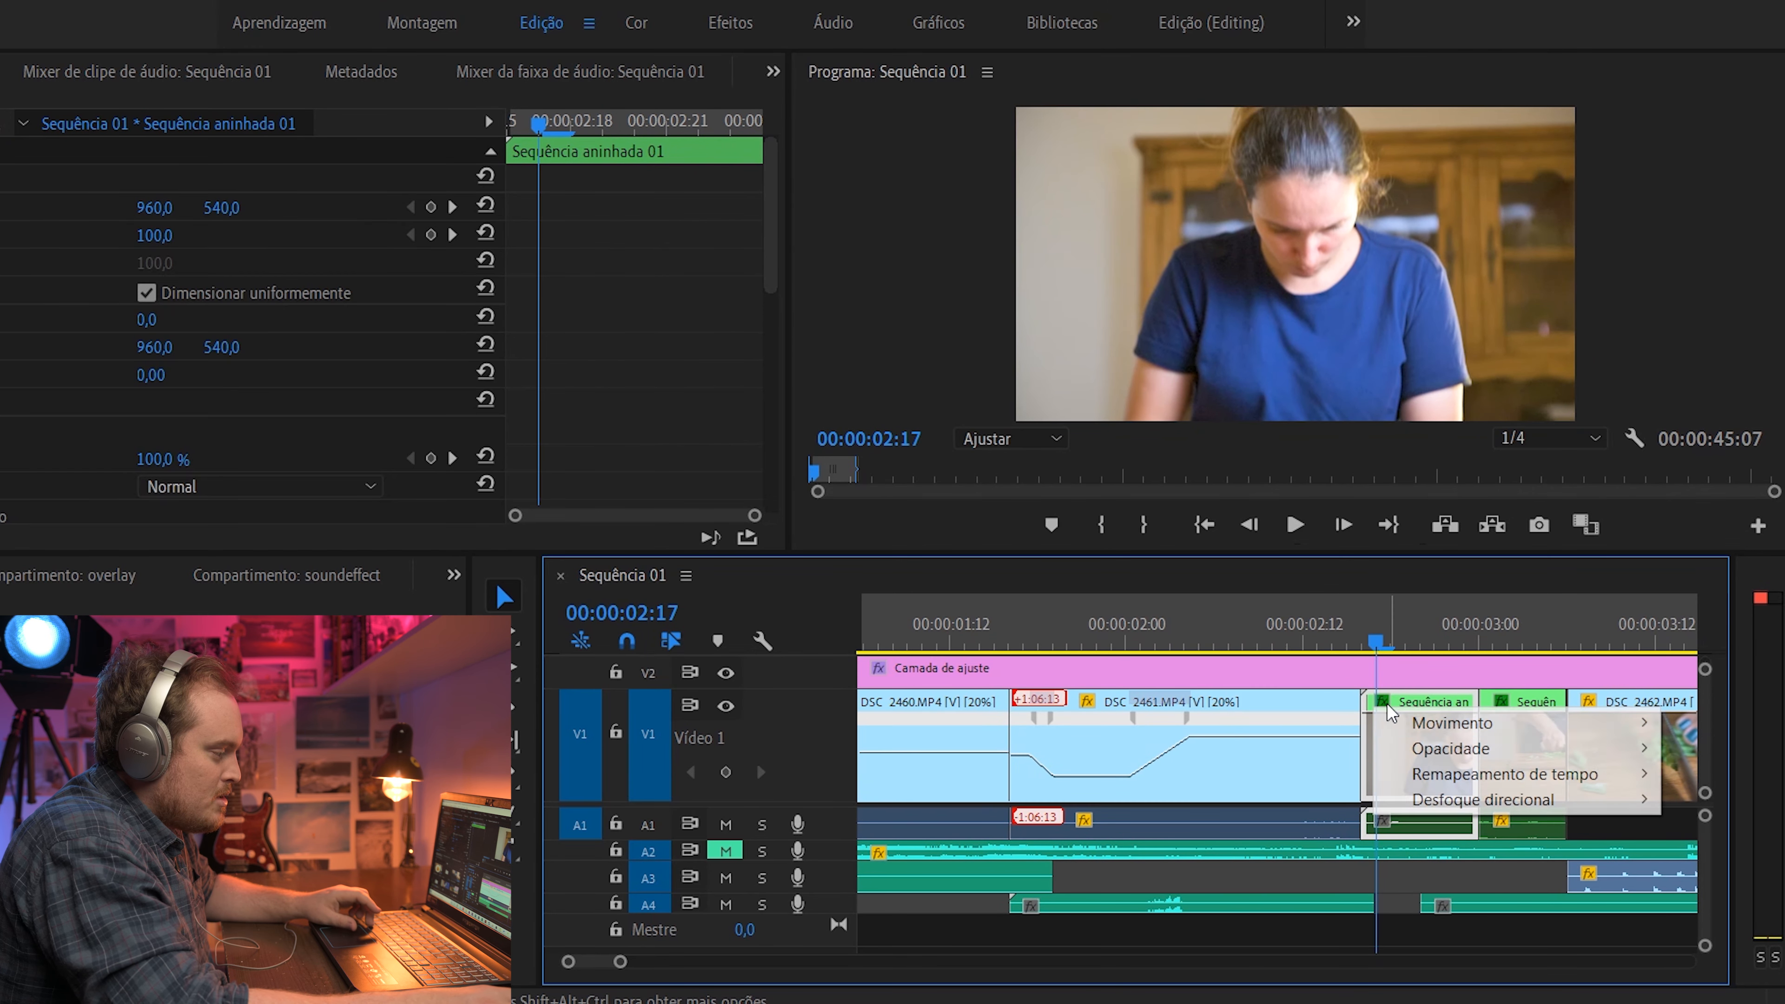
pyautogui.moveTo(1462, 780)
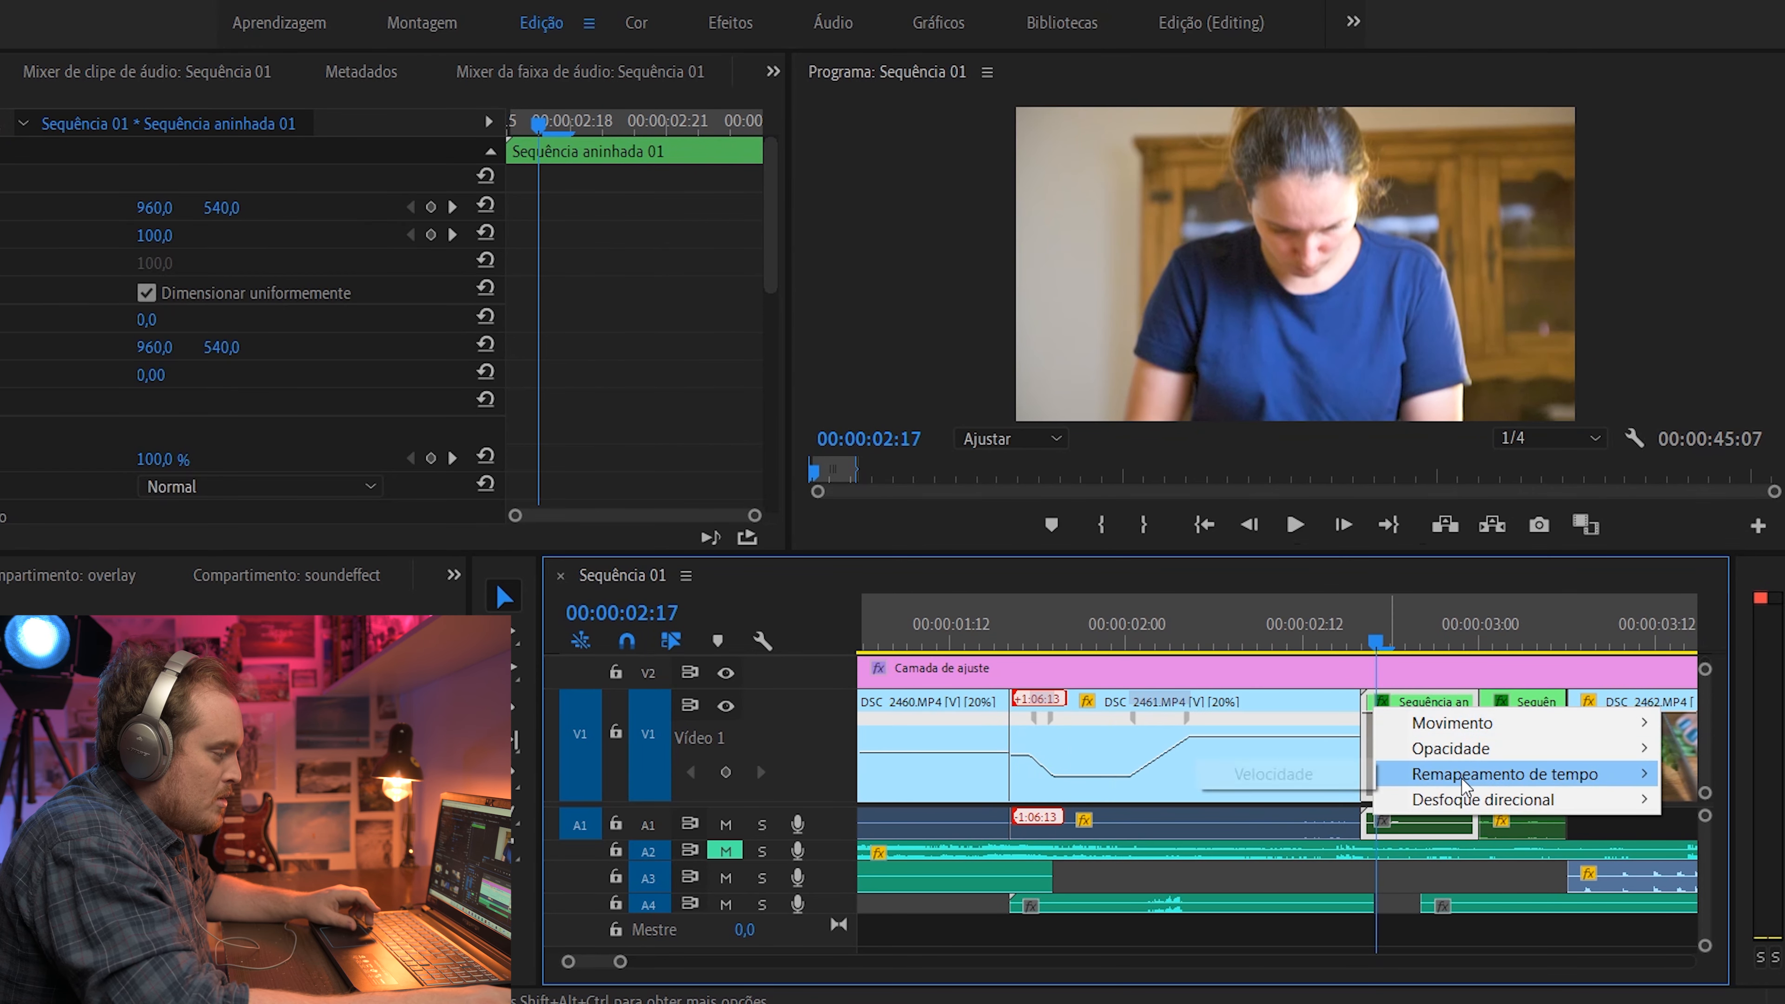
pyautogui.click(1340, 779)
# Scrub and play through the two nested sequence clips to examine the transition between them around 00:00:03:00
pyautogui.scroll(1, 1409, 779)
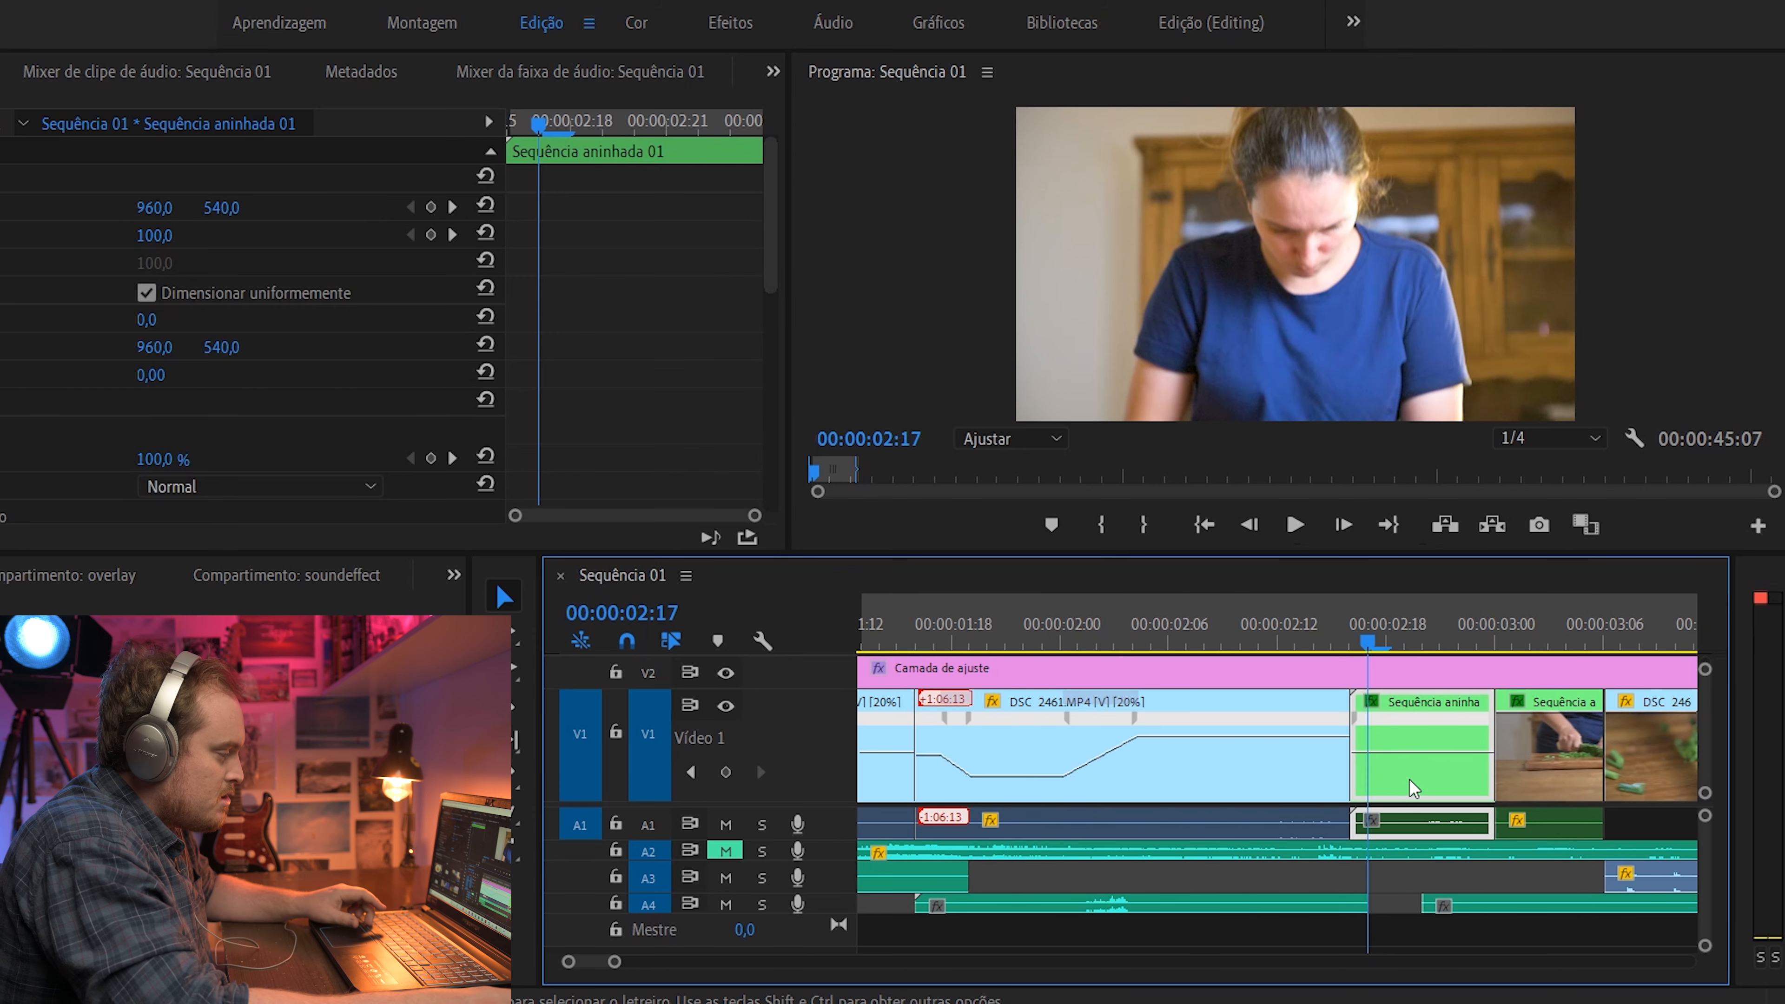
pyautogui.hscroll(3, 1409, 778)
pyautogui.scroll(2, 1302, 759)
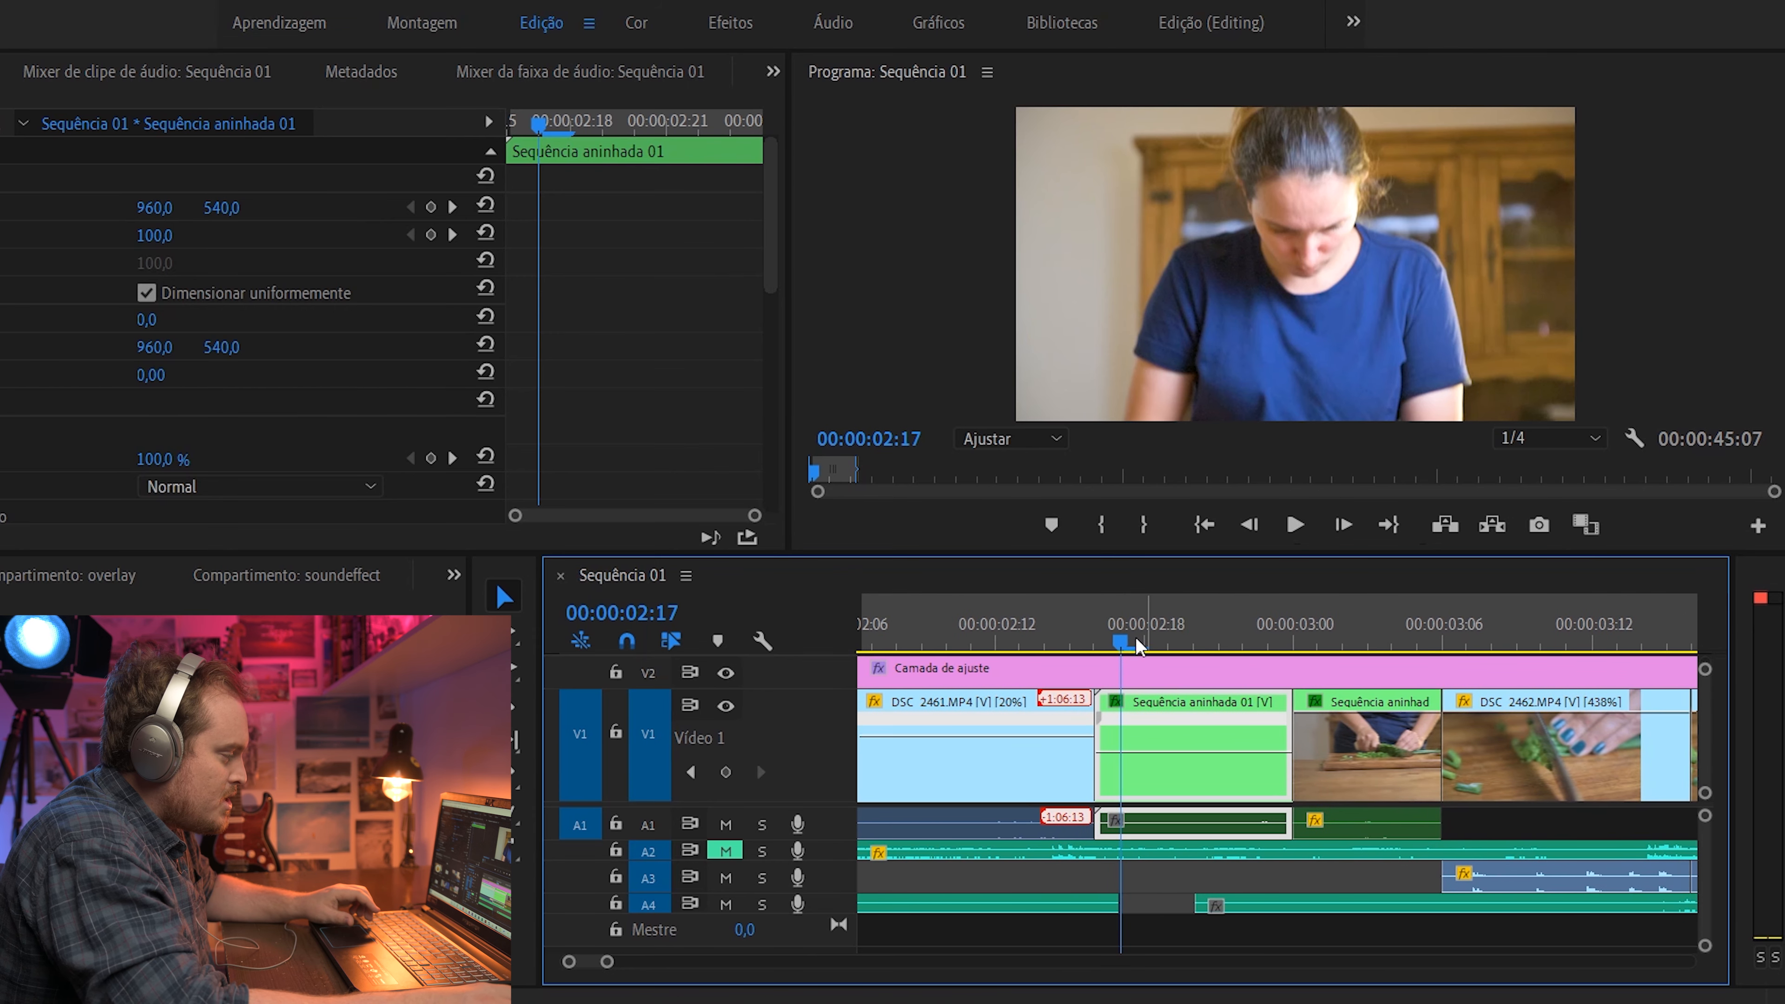
pyautogui.moveTo(1121, 643); pyautogui.dragTo(1226, 634)
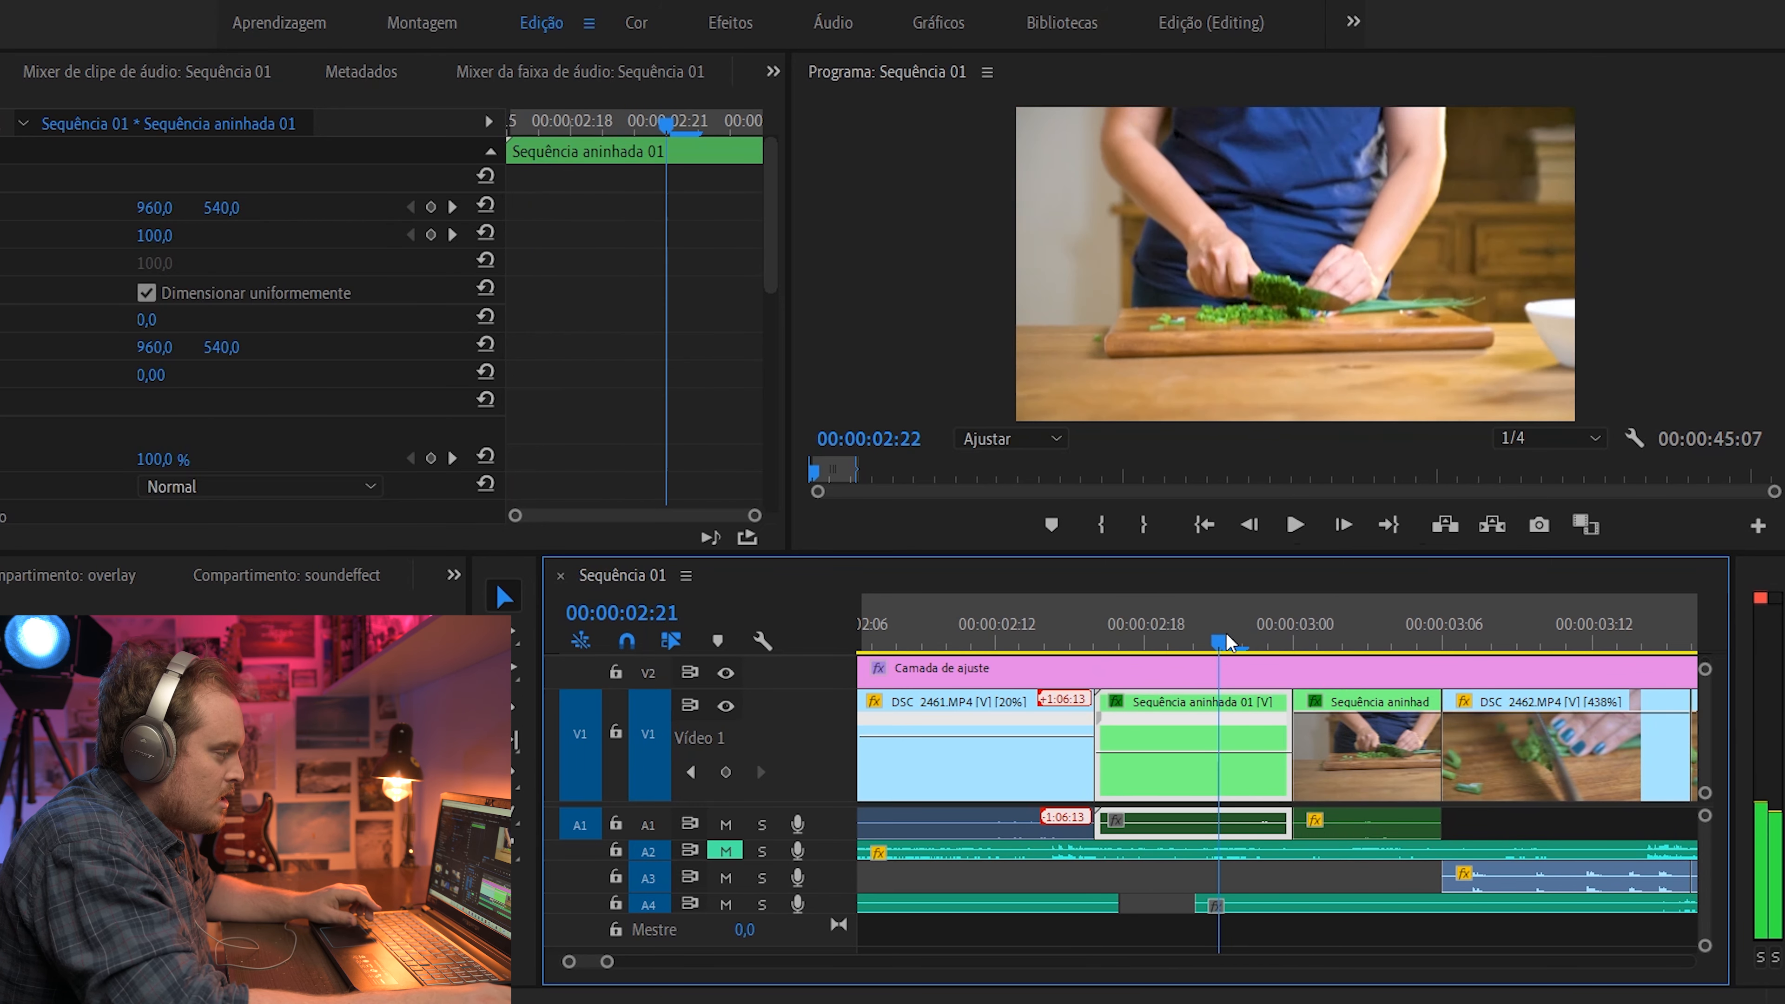
pyautogui.press('Down')
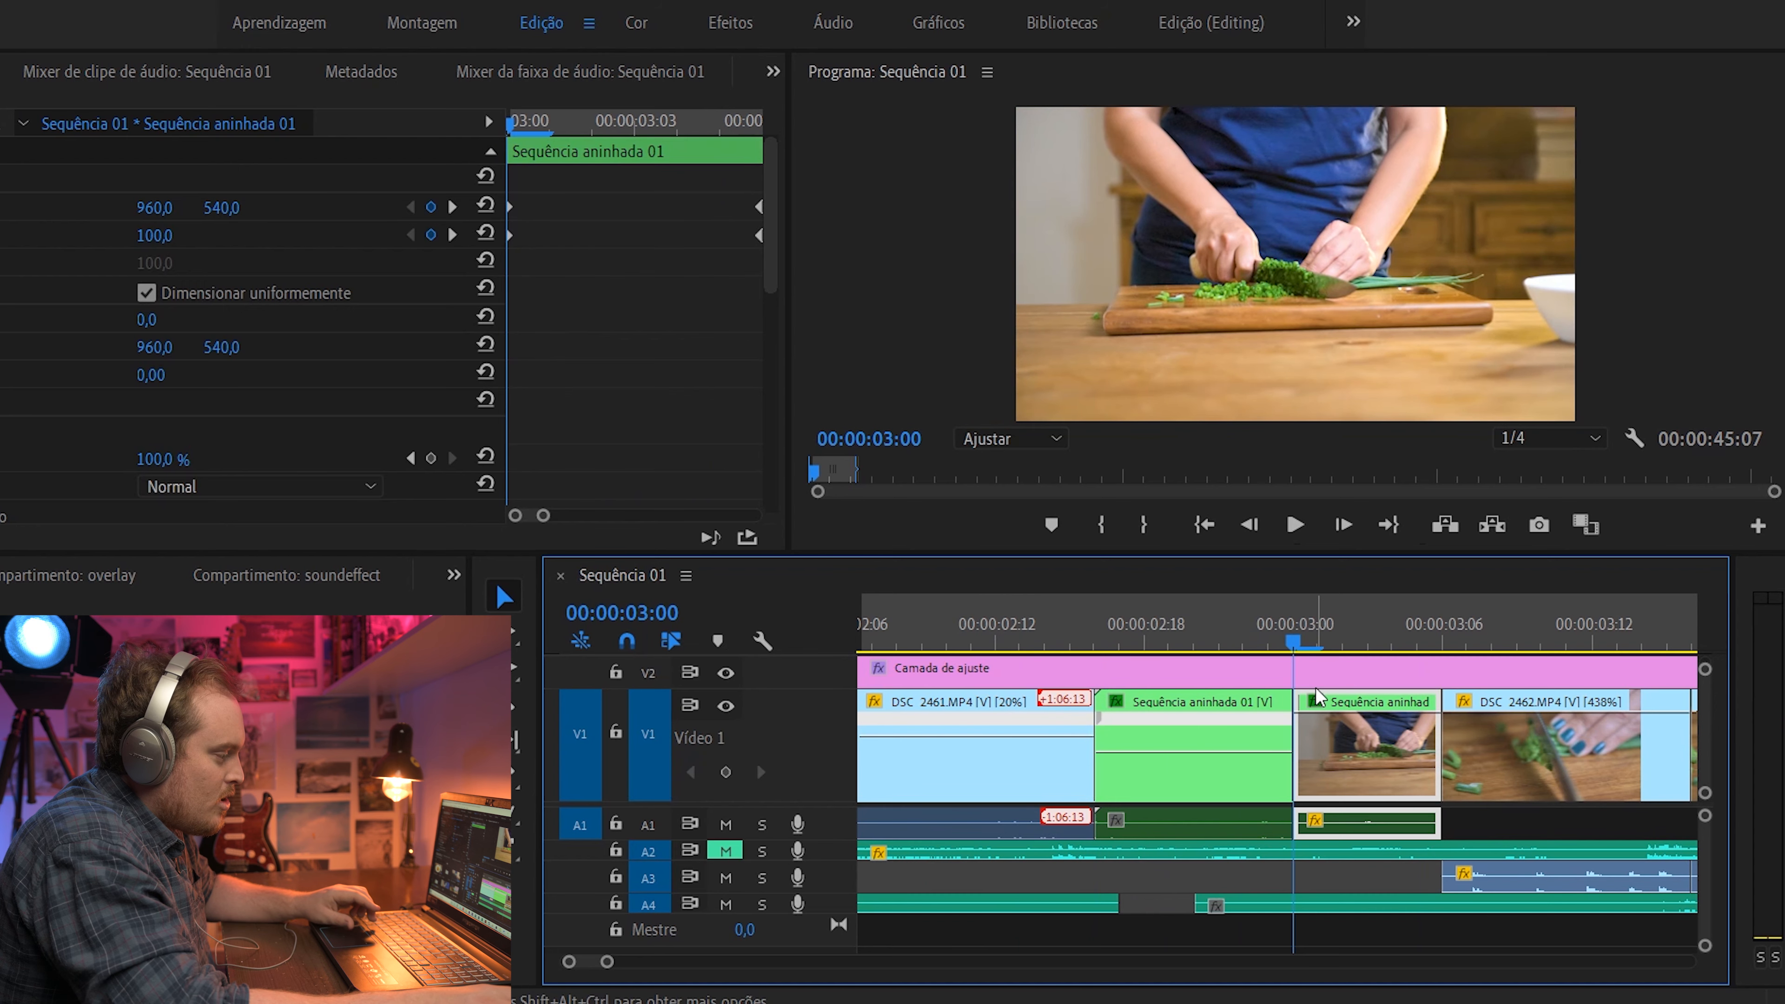
pyautogui.press('space')
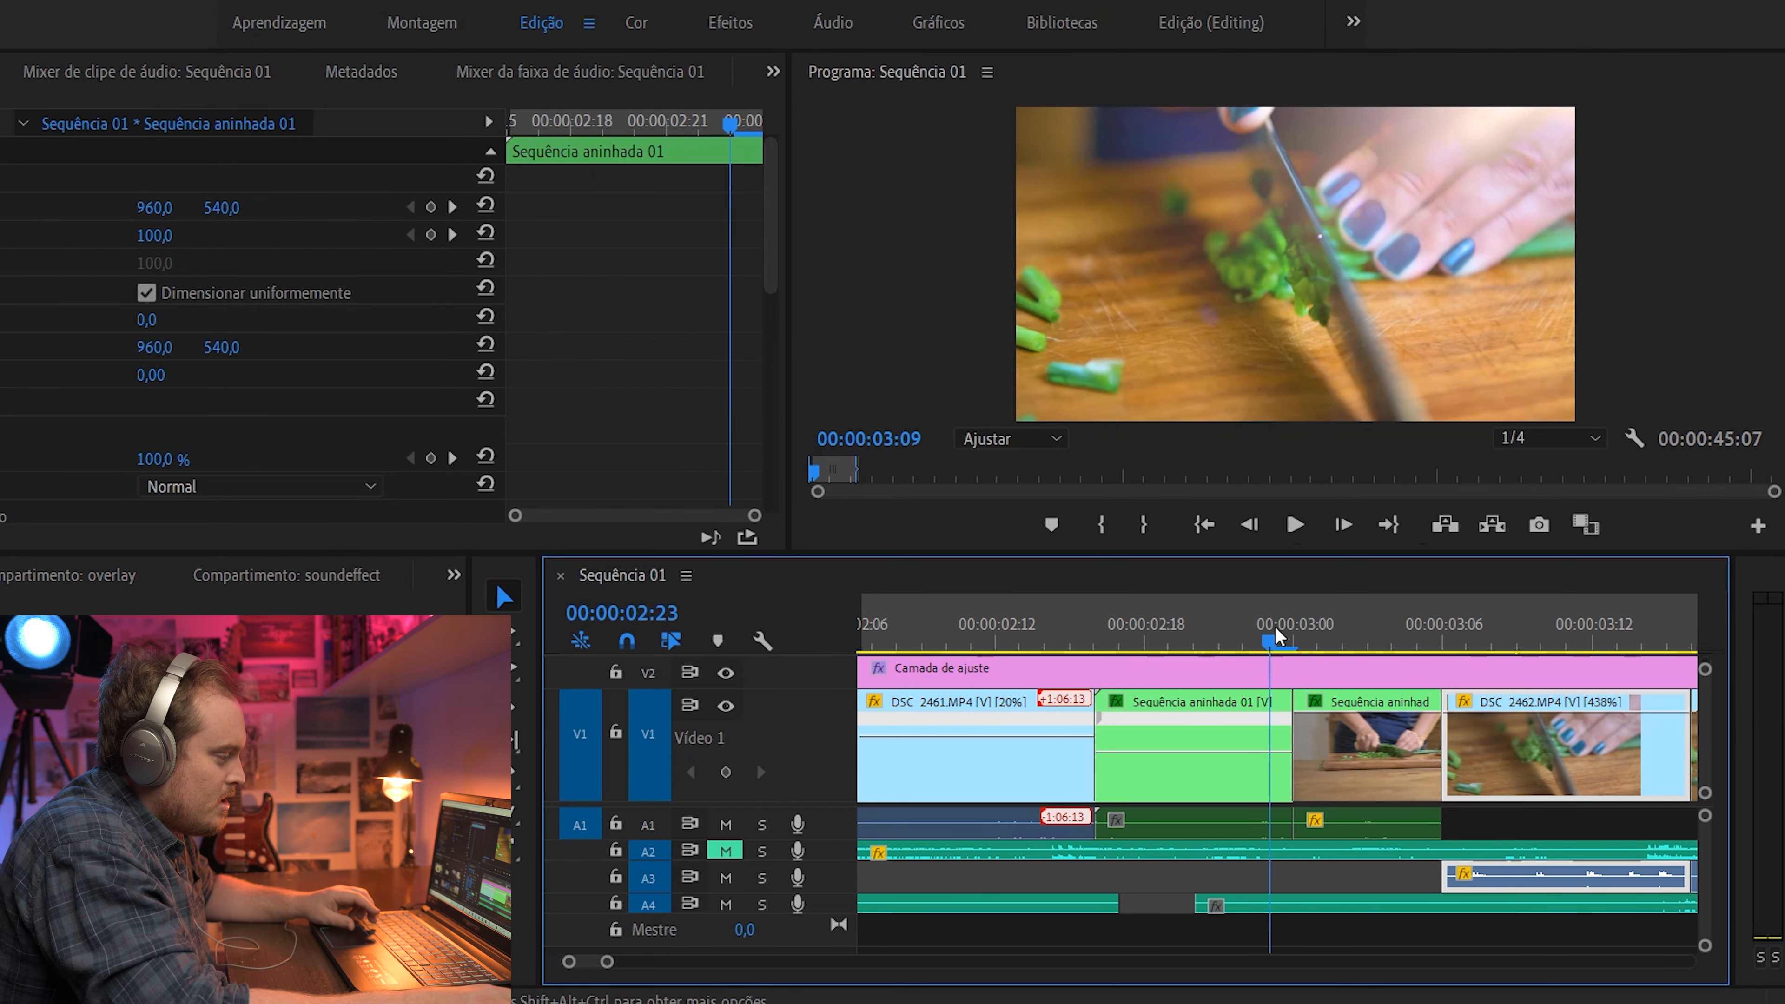
# Scrub from the second nested sequence clip at 00:00:03:00 into DSC_2462.MP4 to examine the cut around 00:00:03:06
pyautogui.moveTo(1275, 625); pyautogui.dragTo(1299, 623)
pyautogui.scroll(-2, 1170, 760)
pyautogui.scroll(2, 1170, 775)
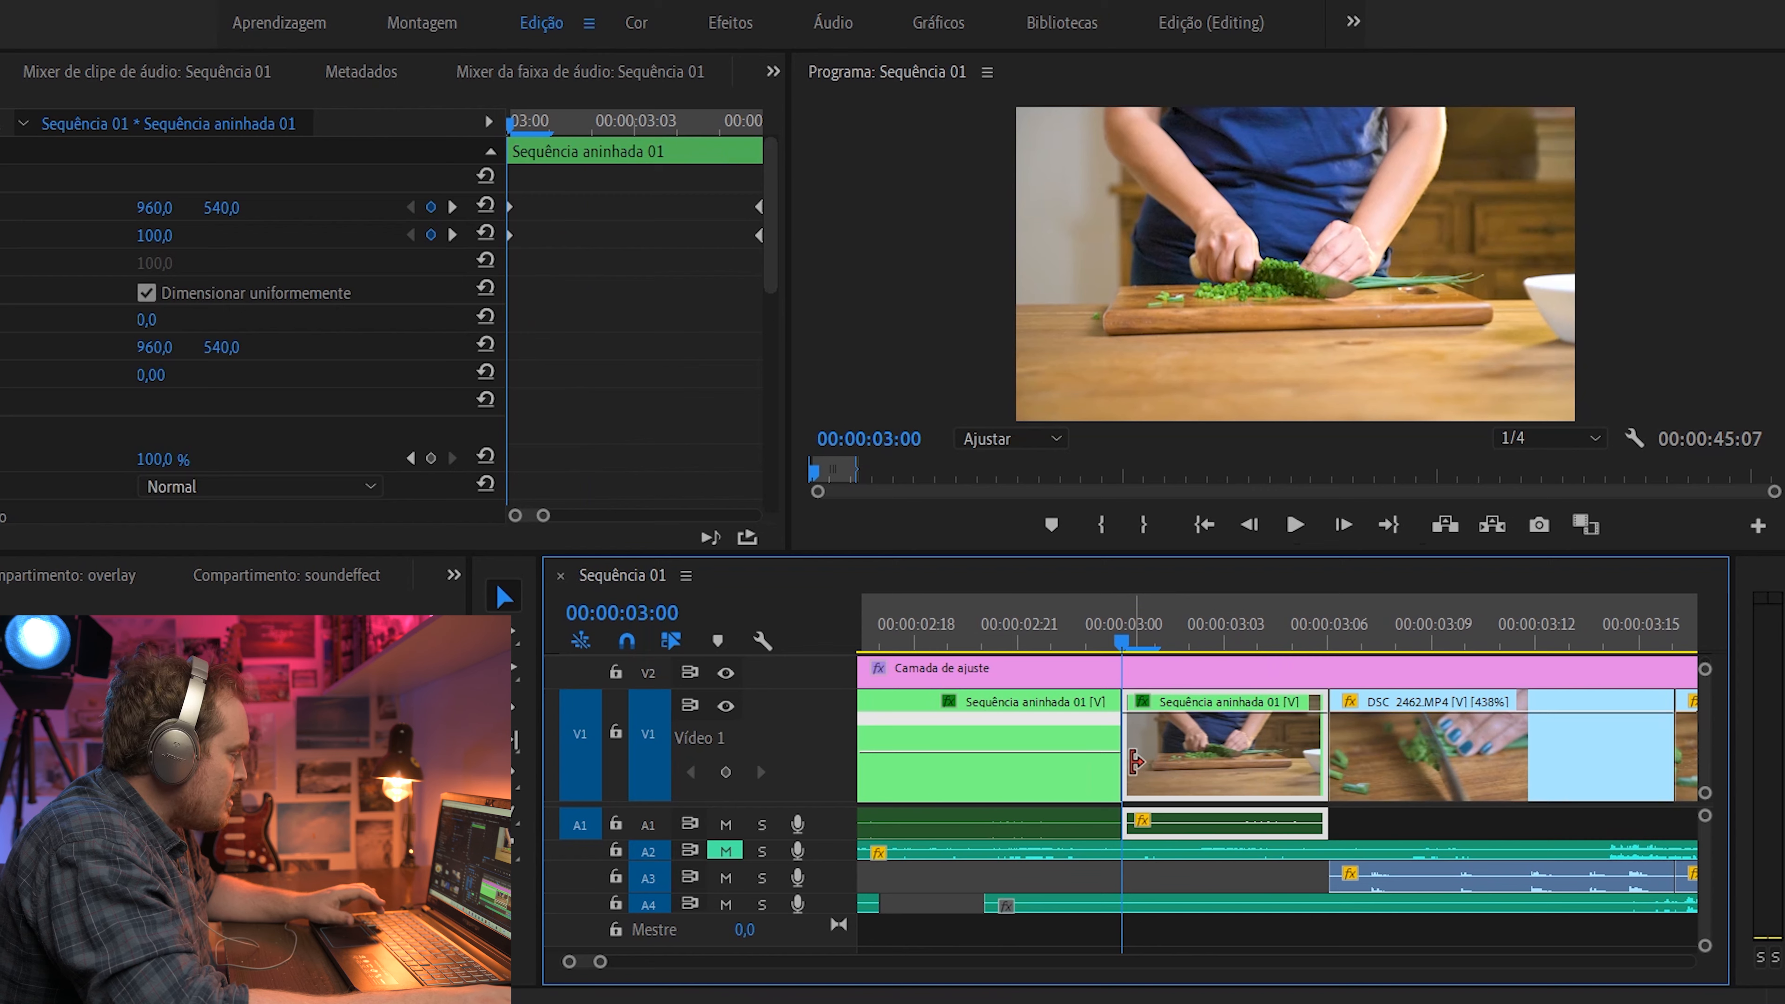
pyautogui.moveTo(1140, 634)
pyautogui.mouseDown()
pyautogui.moveTo(1314, 633)
pyautogui.moveTo(1152, 663)
pyautogui.mouseUp()
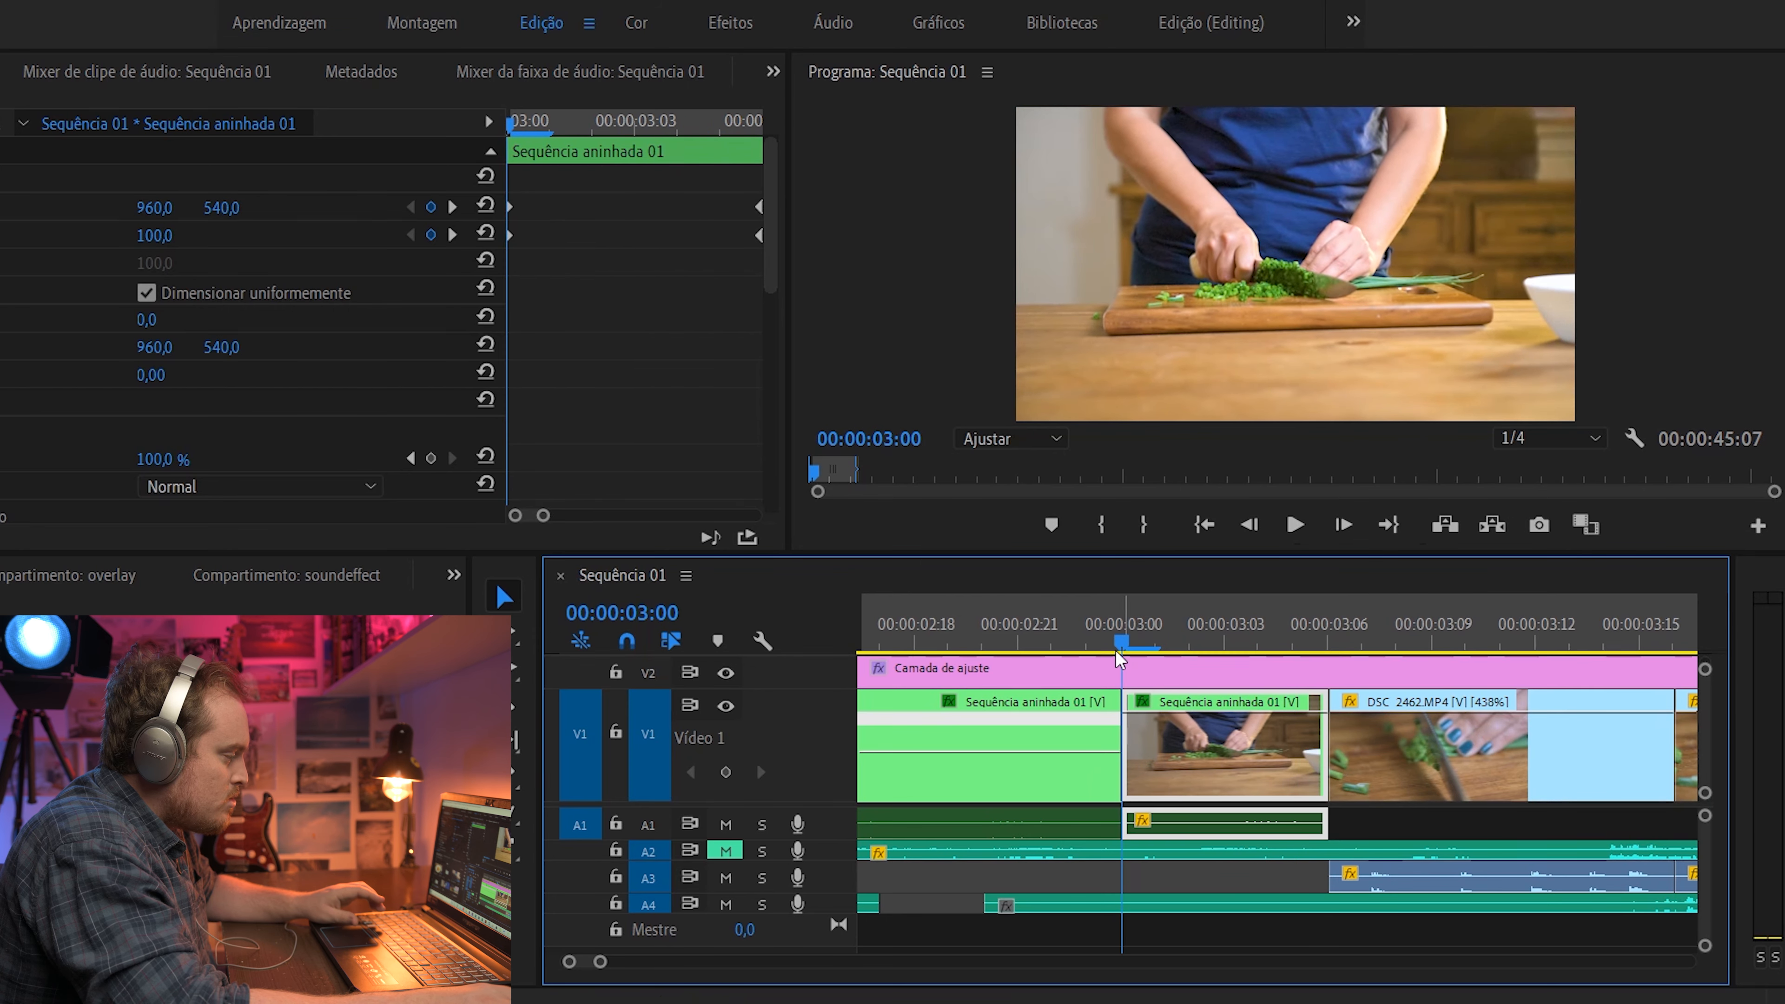
pyautogui.moveTo(1133, 653); pyautogui.dragTo(1176, 643)
pyautogui.moveTo(1203, 634); pyautogui.dragTo(1367, 654)
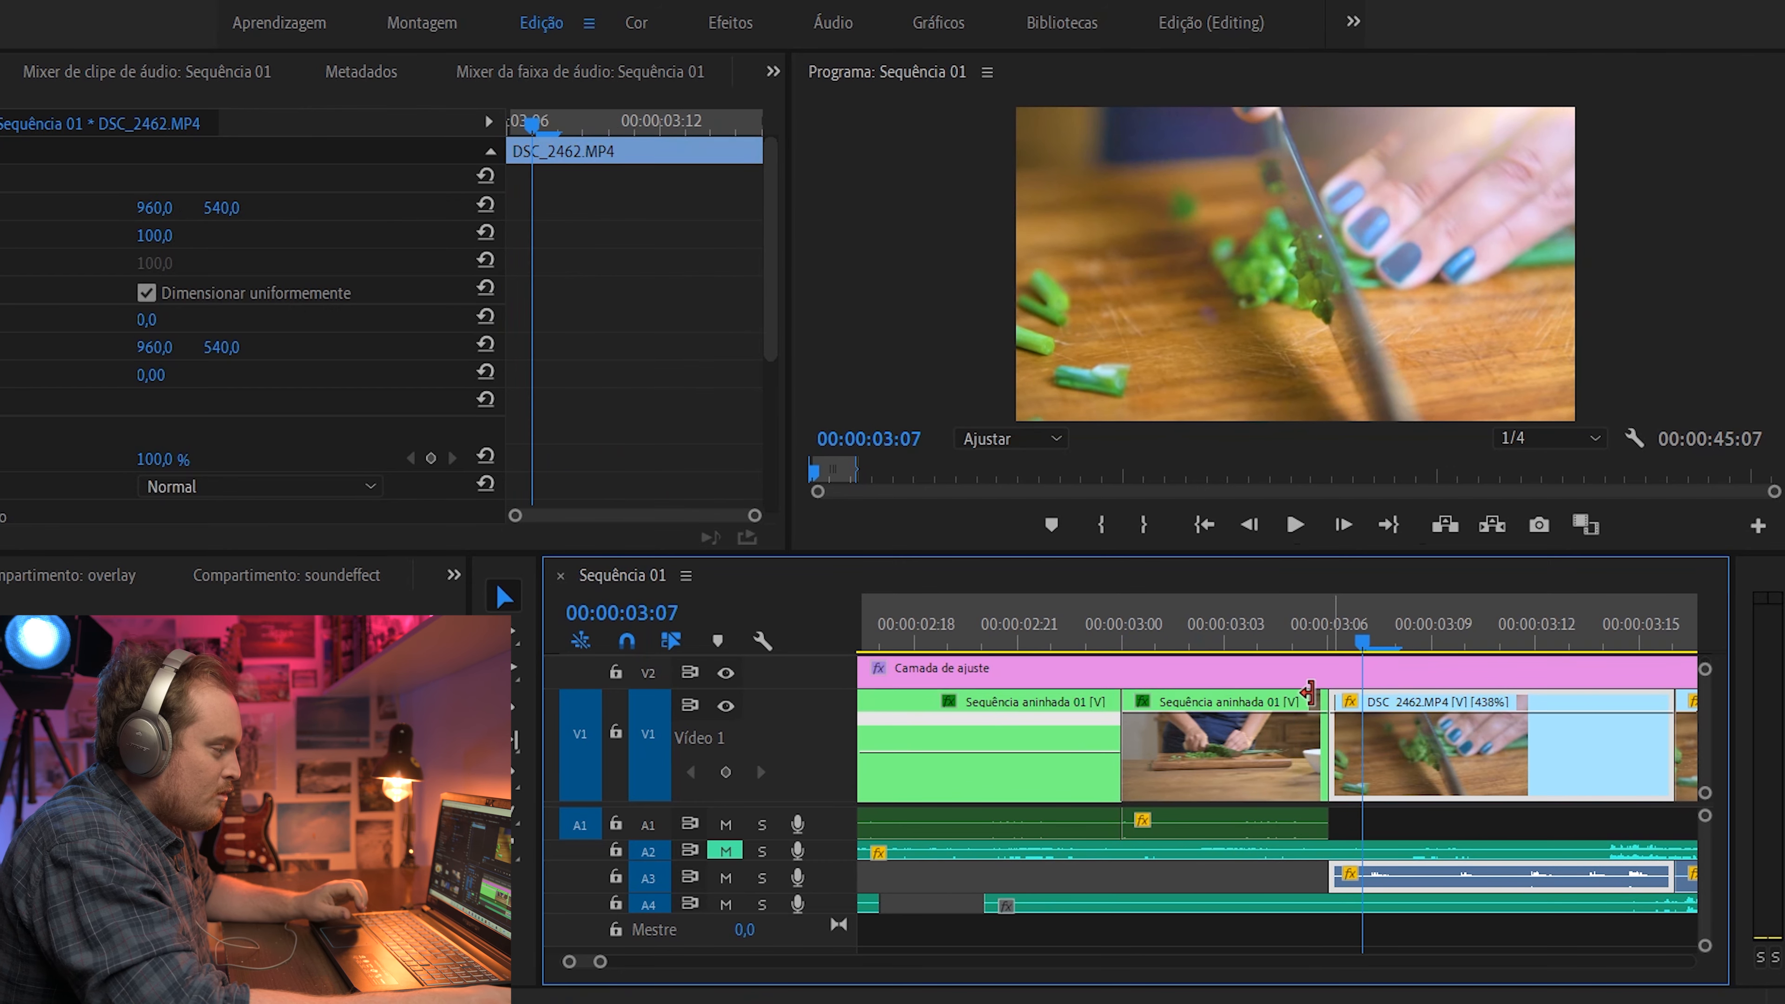
# Return to 00:00:02:10 and play through the nested sequence clips into DSC_2462.MP4 to review the transition
pyautogui.moveTo(1152, 634); pyautogui.dragTo(1058, 639)
pyautogui.scroll(-2, 1140, 759)
pyautogui.scroll(3, 1145, 762)
pyautogui.click(1126, 631)
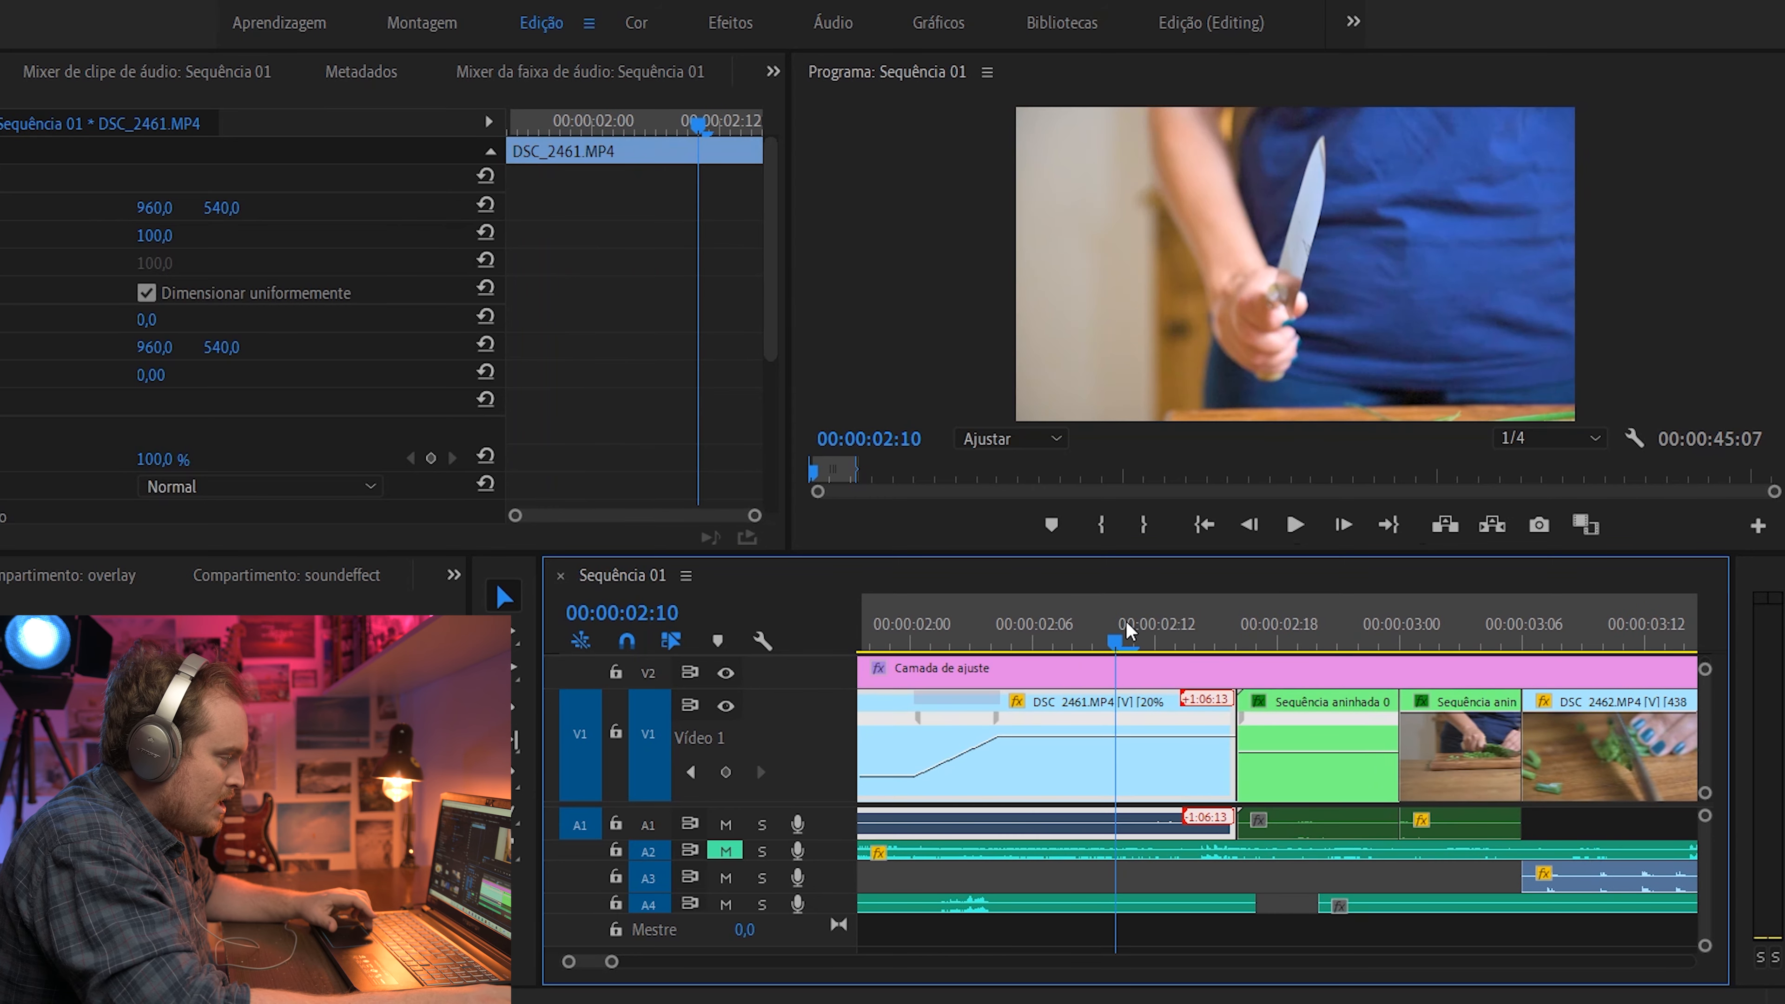
pyautogui.press('space')
pyautogui.press('space')
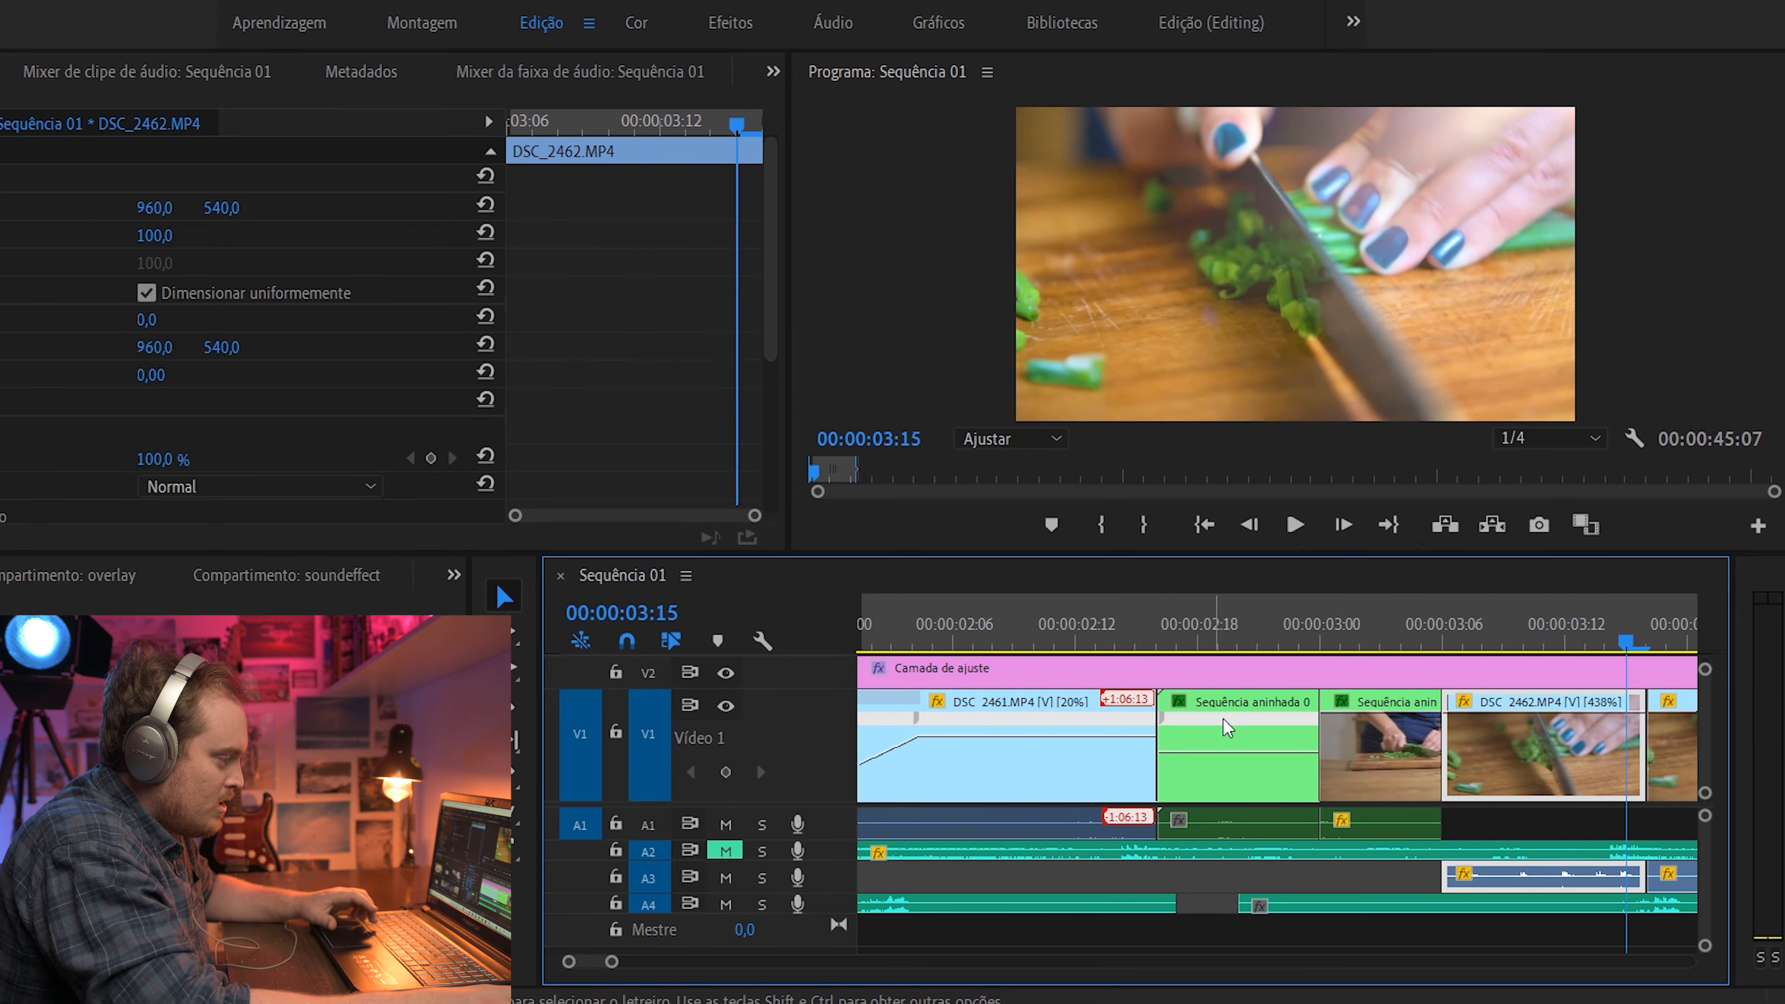
# Continue playback into DSC_2464.MP4, then replay the edit from 00:00:01:09 through DSC_2461.MP4 and the nested clips to DSC_2462.MP4
pyautogui.press('space')
pyautogui.scroll(-2, 1114, 686)
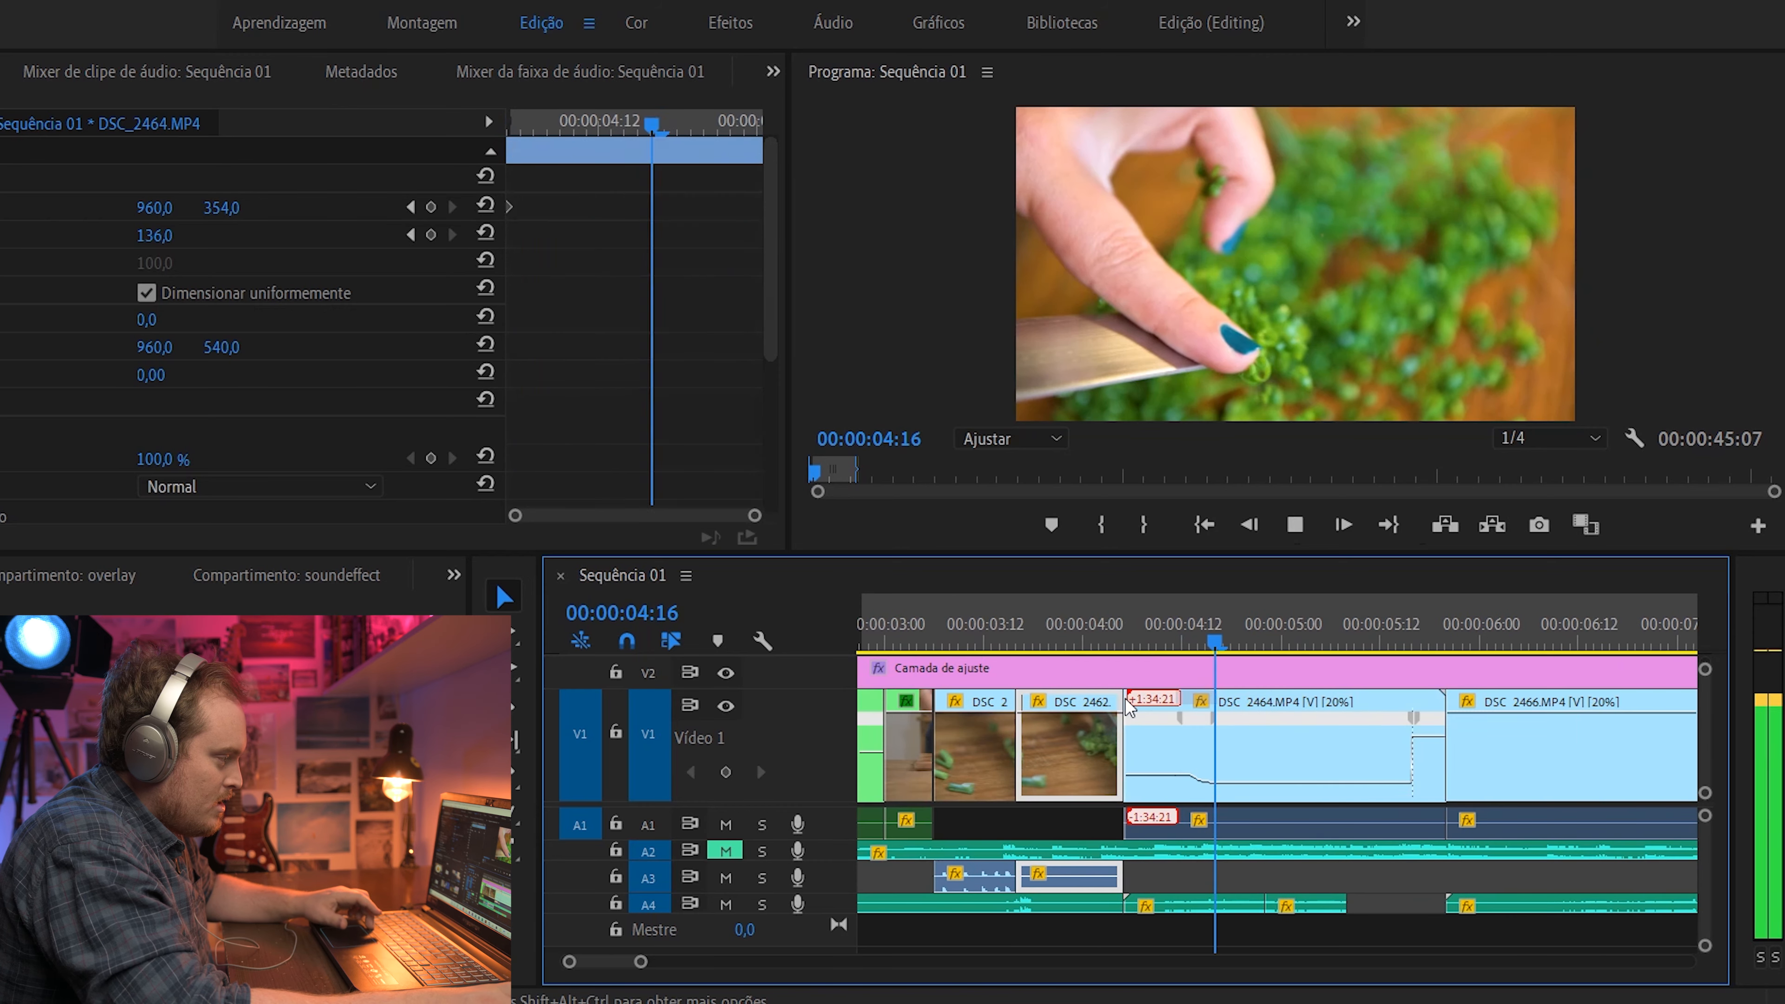
pyautogui.press('space')
pyautogui.scroll(3, 1160, 732)
pyautogui.scroll(-2, 1138, 724)
pyautogui.moveTo(1060, 640); pyautogui.dragTo(908, 619)
pyautogui.scroll(2, 1092, 648)
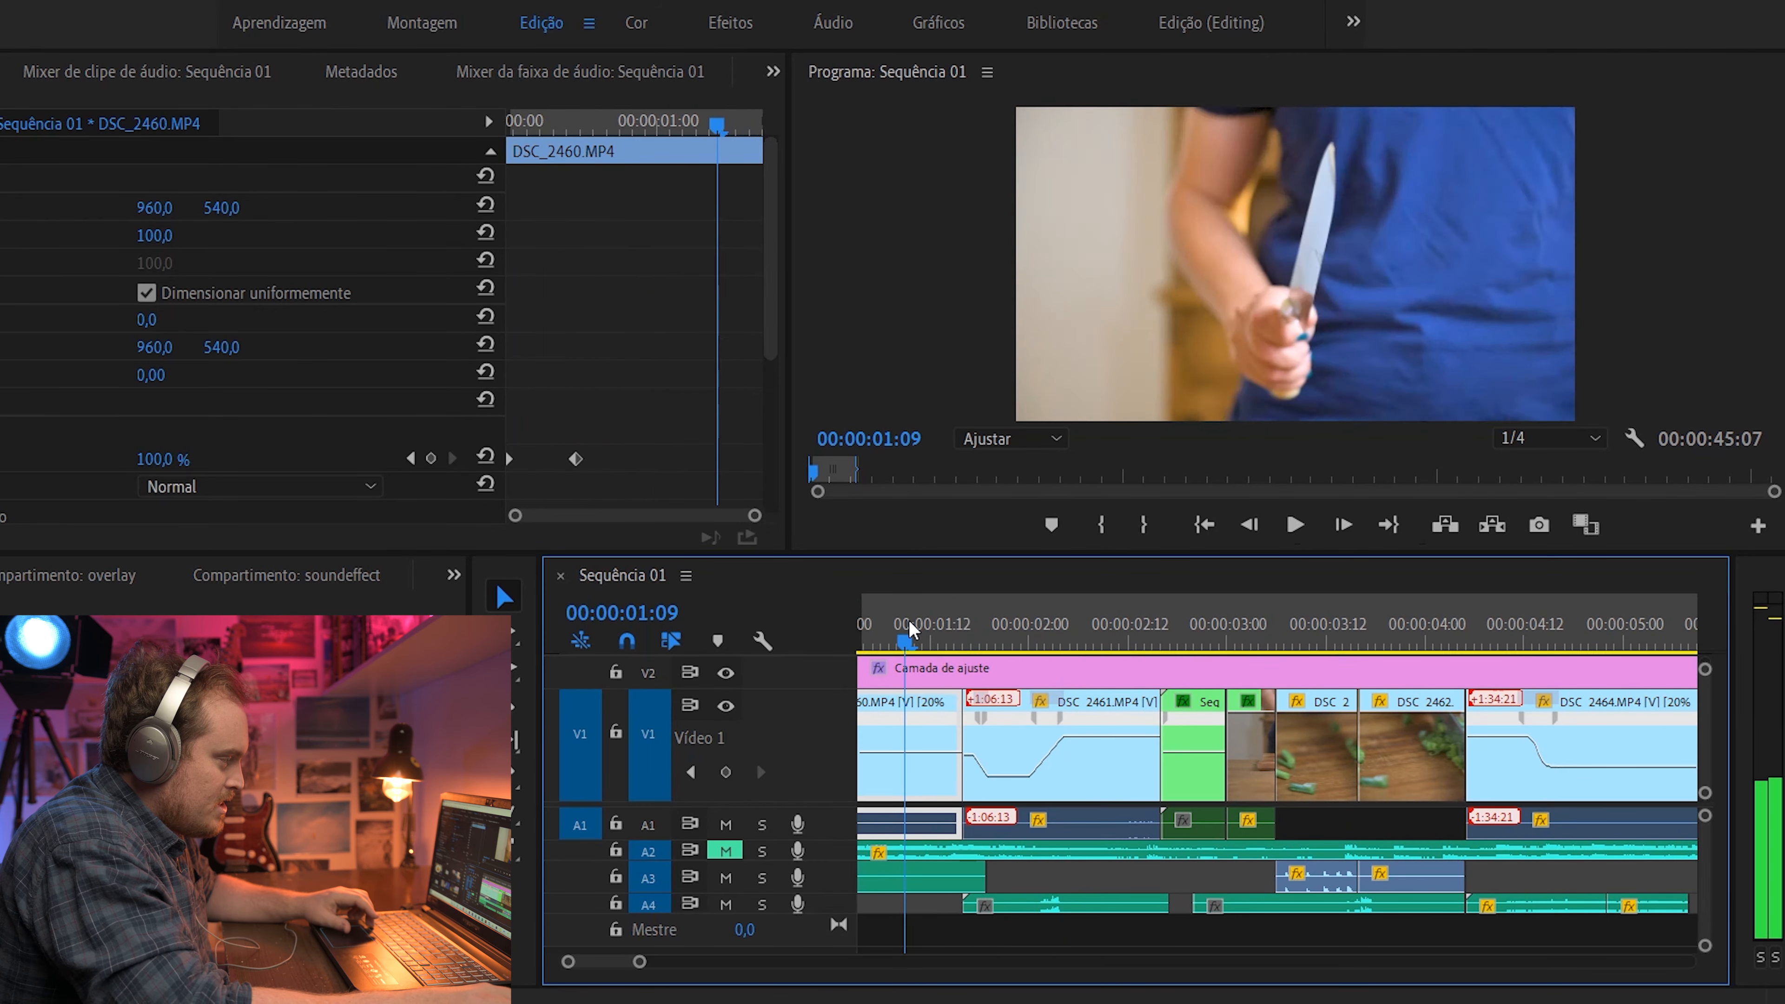
pyautogui.press('space')
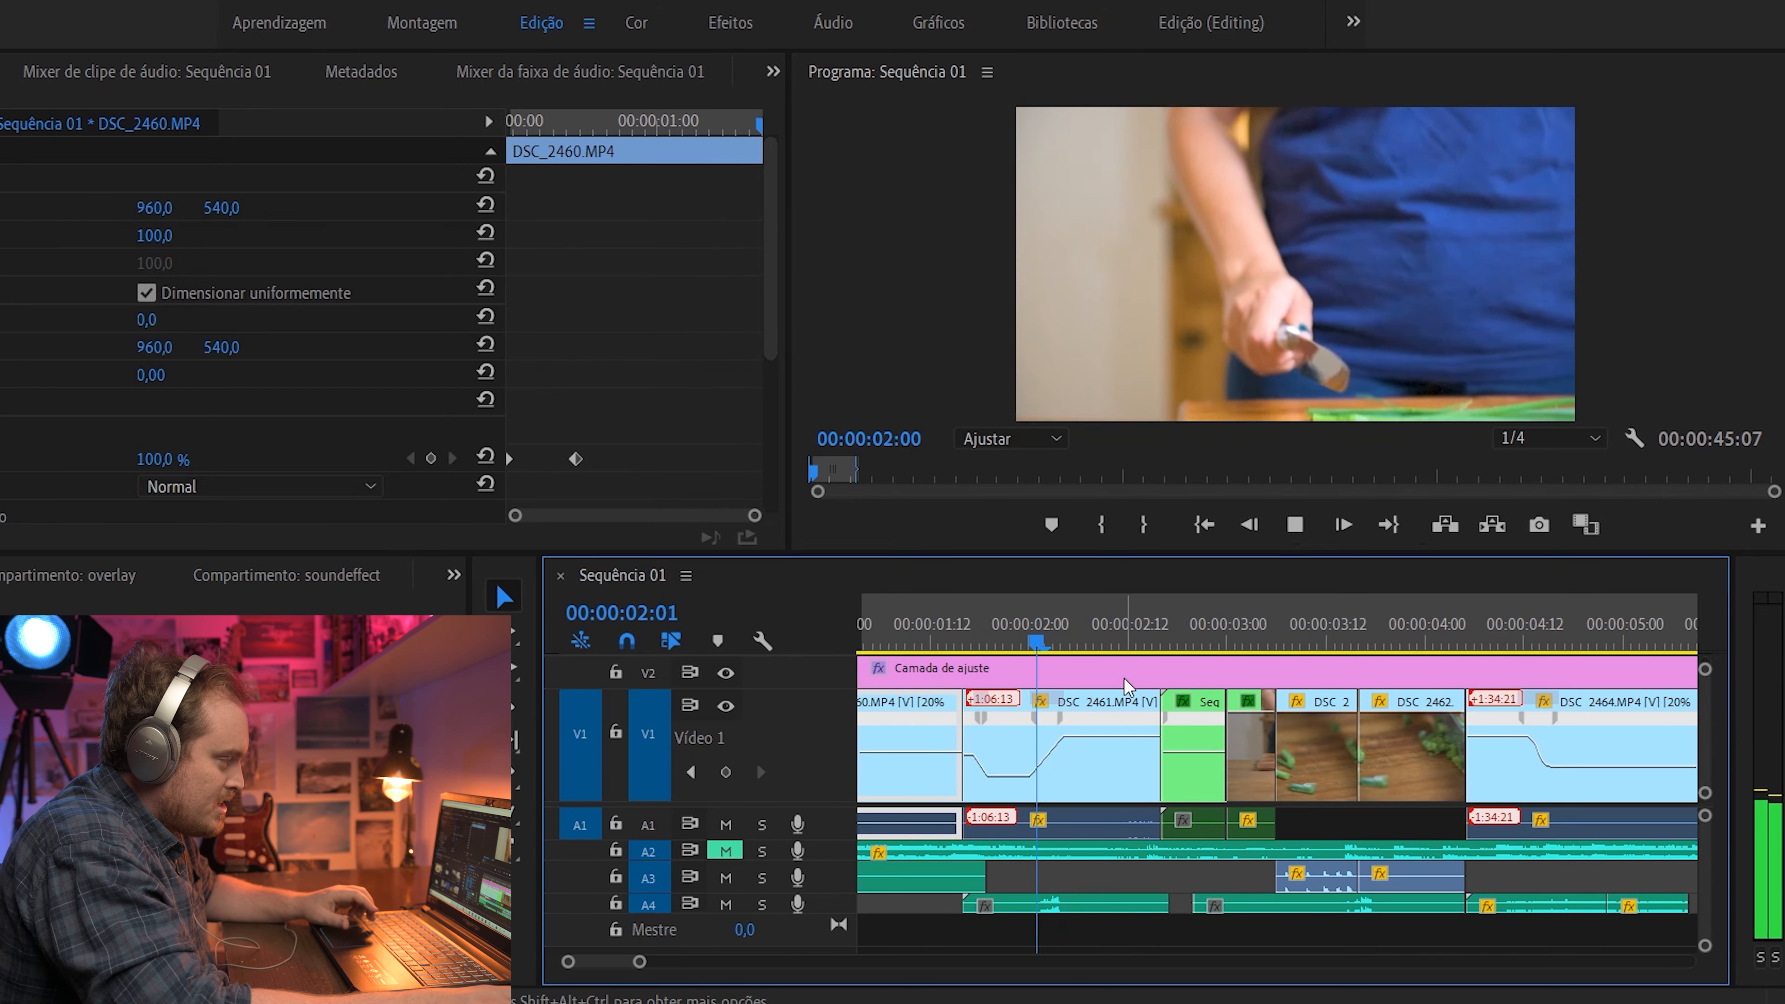
pyautogui.press('space')
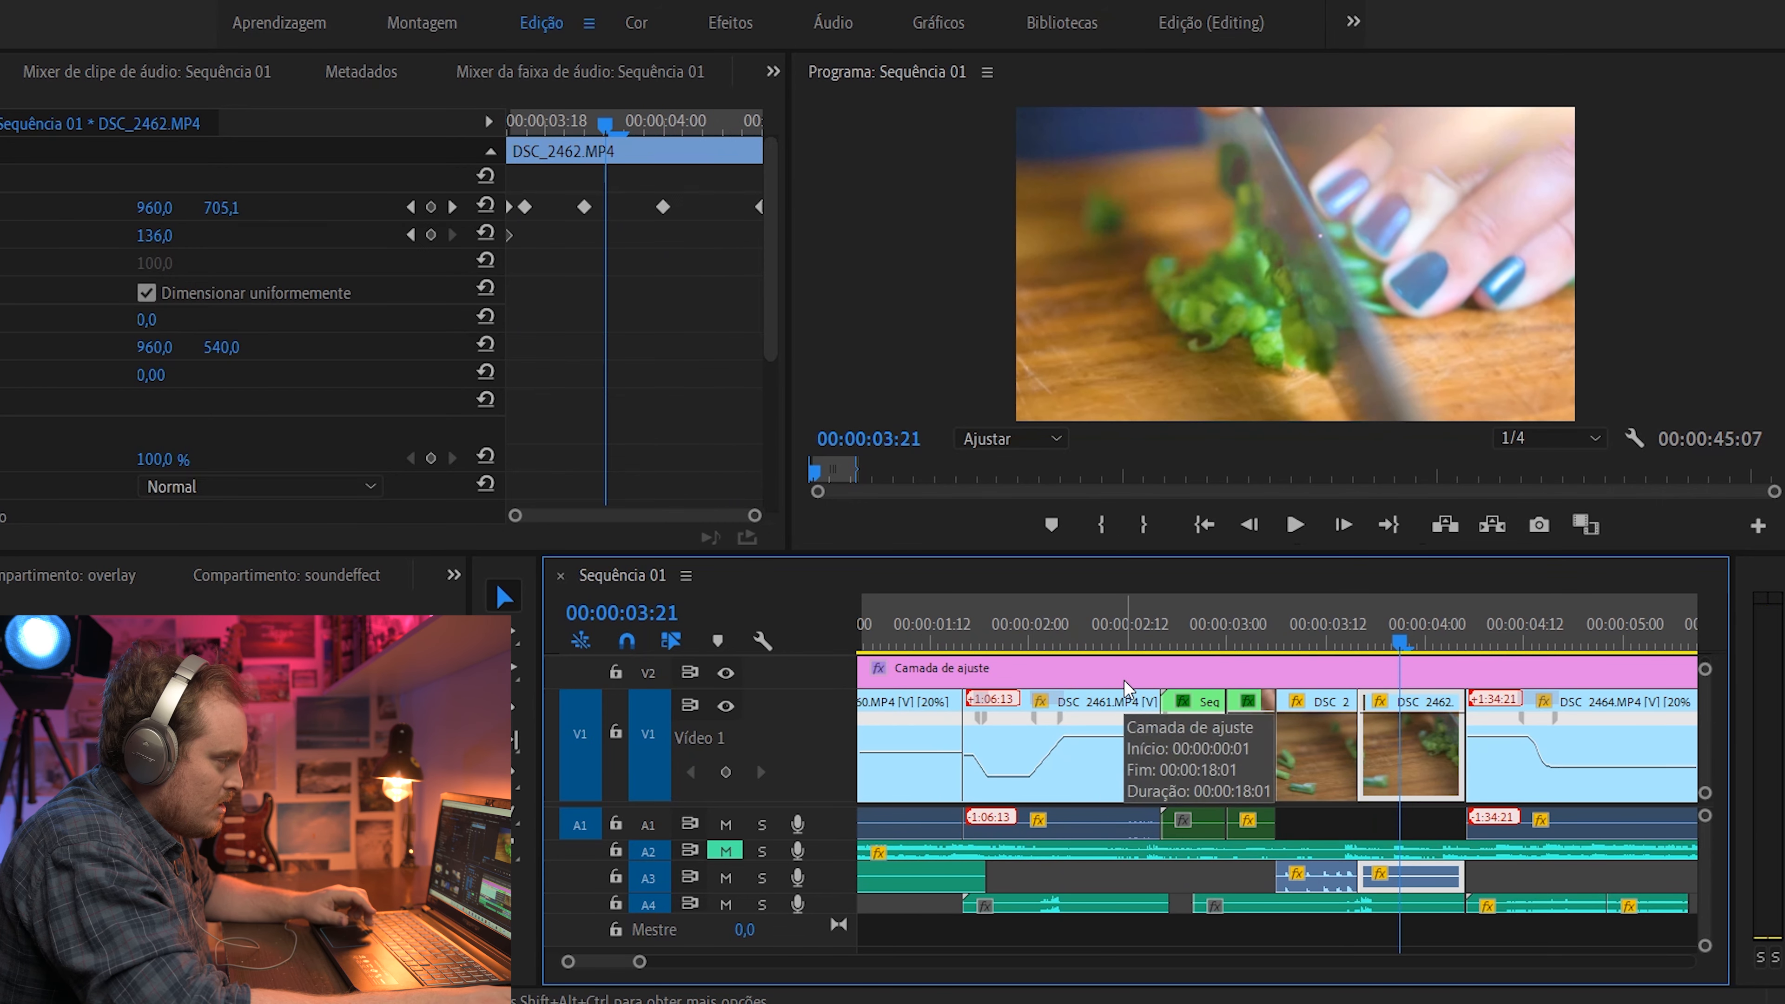
# Examine the first DSC_2462.MP4 clip and play it repeatedly from its start at 00:00:03:06 with its matching audio
pyautogui.scroll(2, 1251, 744)
pyautogui.moveTo(1216, 632); pyautogui.dragTo(1385, 653)
pyautogui.press('=')
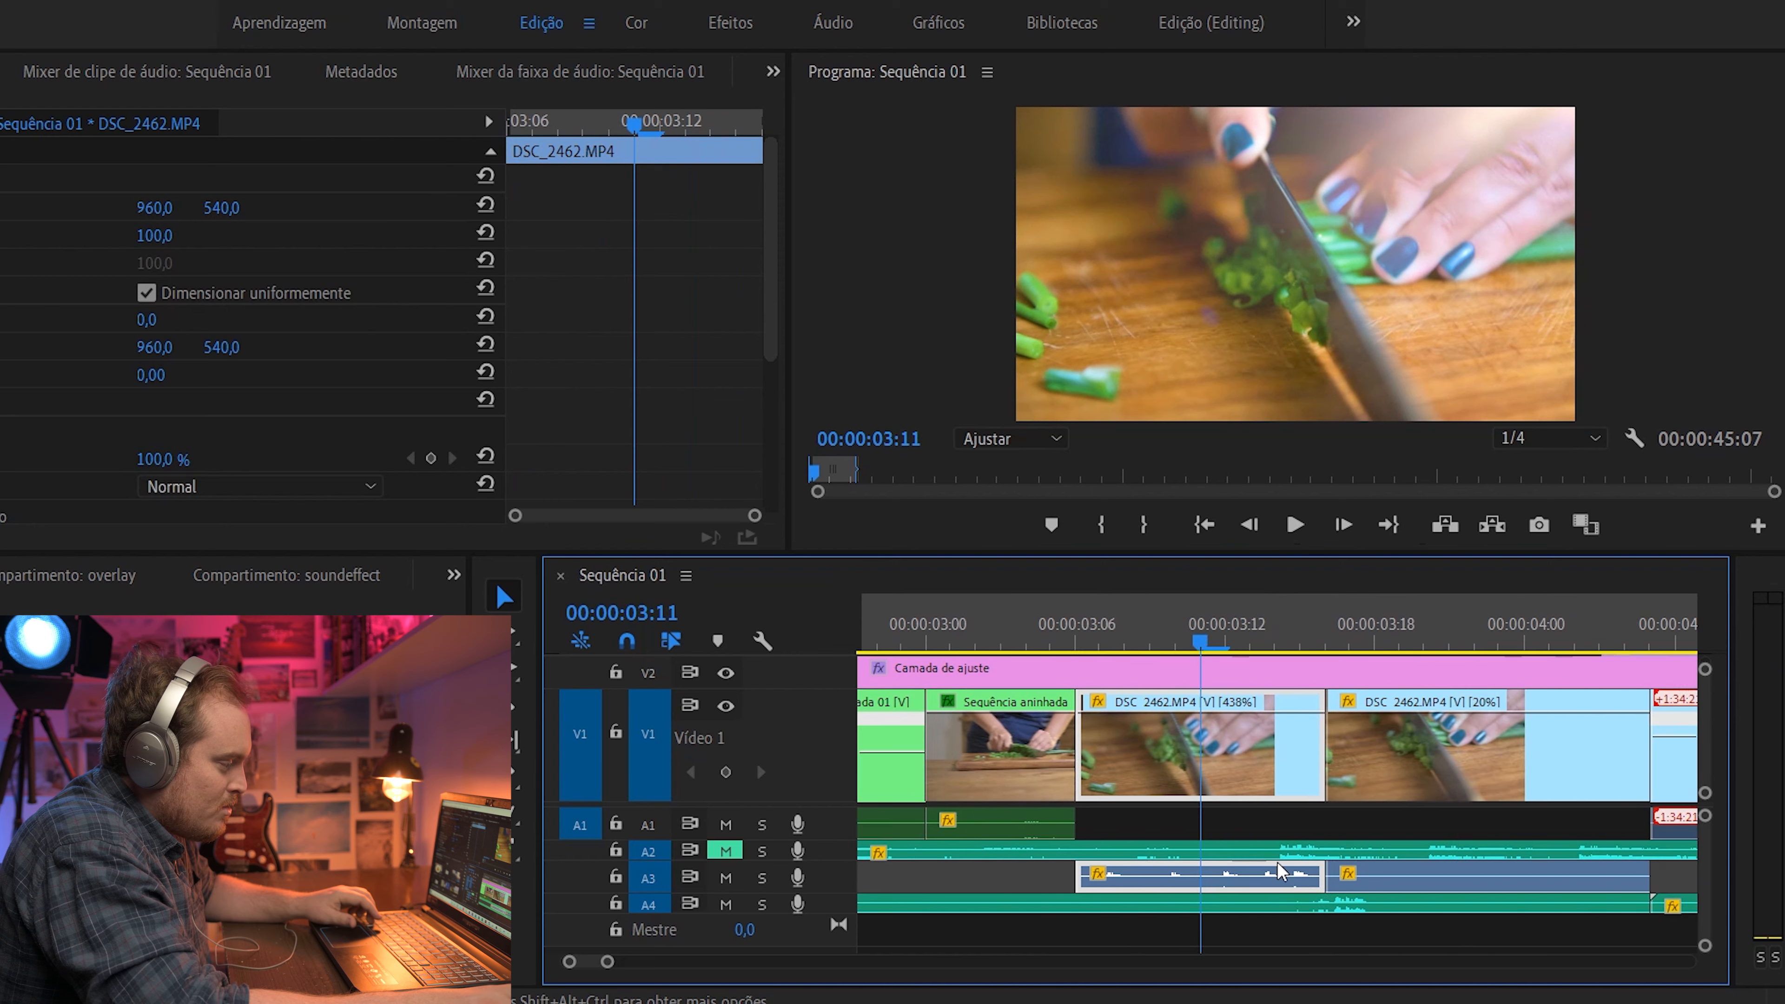
pyautogui.click(1083, 609)
pyautogui.press('space')
pyautogui.press('space')
pyautogui.click(1079, 607)
pyautogui.press('space')
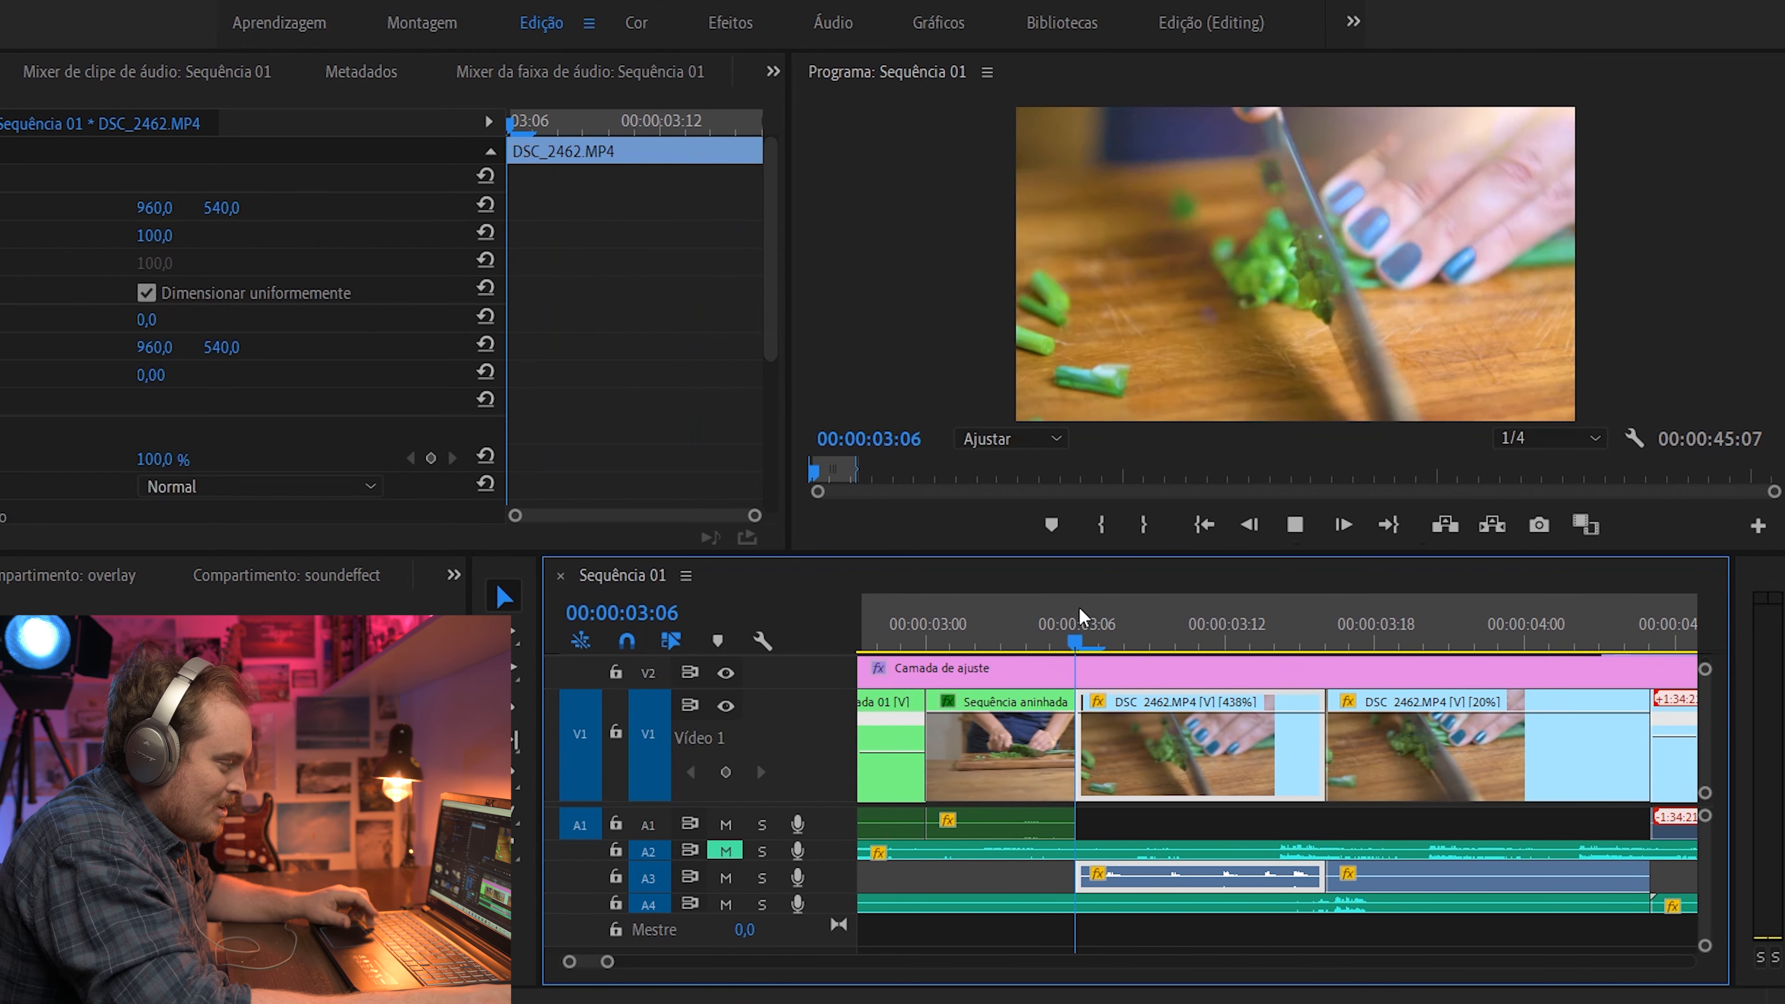
pyautogui.press('space')
# Replay both DSC_2462.MP4 clips from just before the 00:00:03:06 cut through into DSC_2464.MP4
pyautogui.click(1082, 606)
pyautogui.press('space')
pyautogui.moveTo(1081, 630); pyautogui.dragTo(1043, 635)
pyautogui.press('space')
pyautogui.press('space')
pyautogui.press('-')
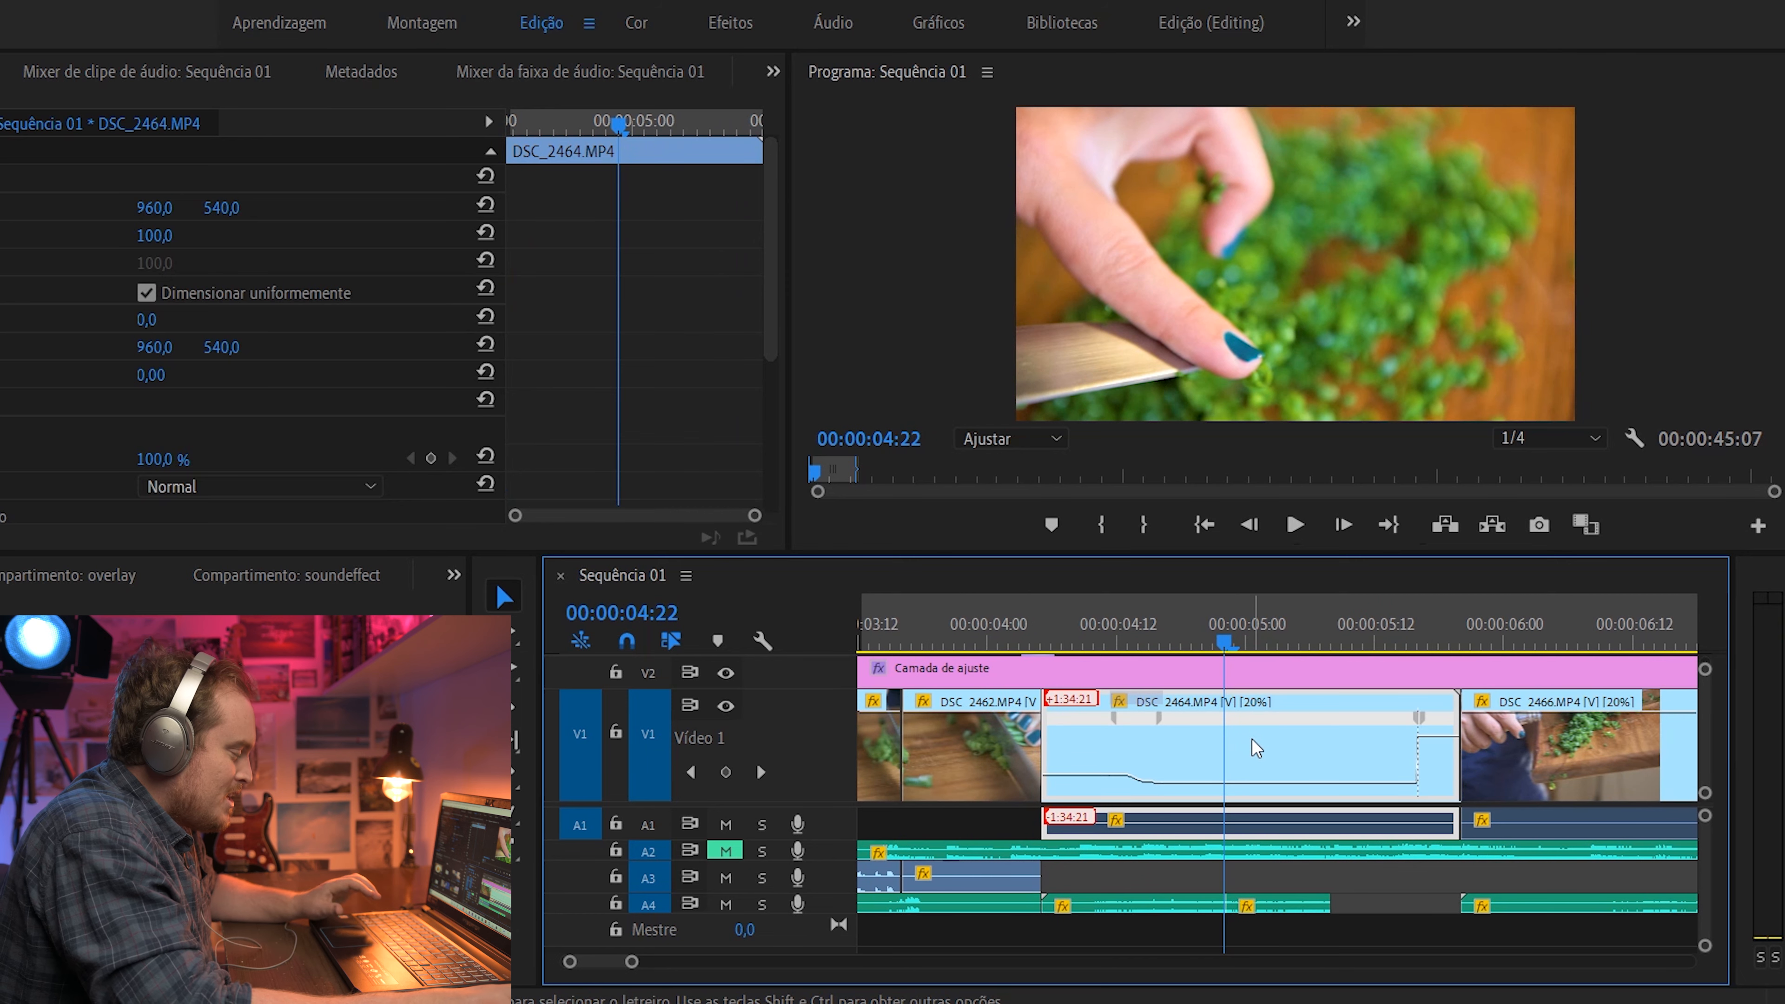
# Scrub the opening speed ramp of DSC_2464.MP4 up to 00:00:04:18 to examine the slowdown and its sound effects
pyautogui.hscroll(-2, 1174, 742)
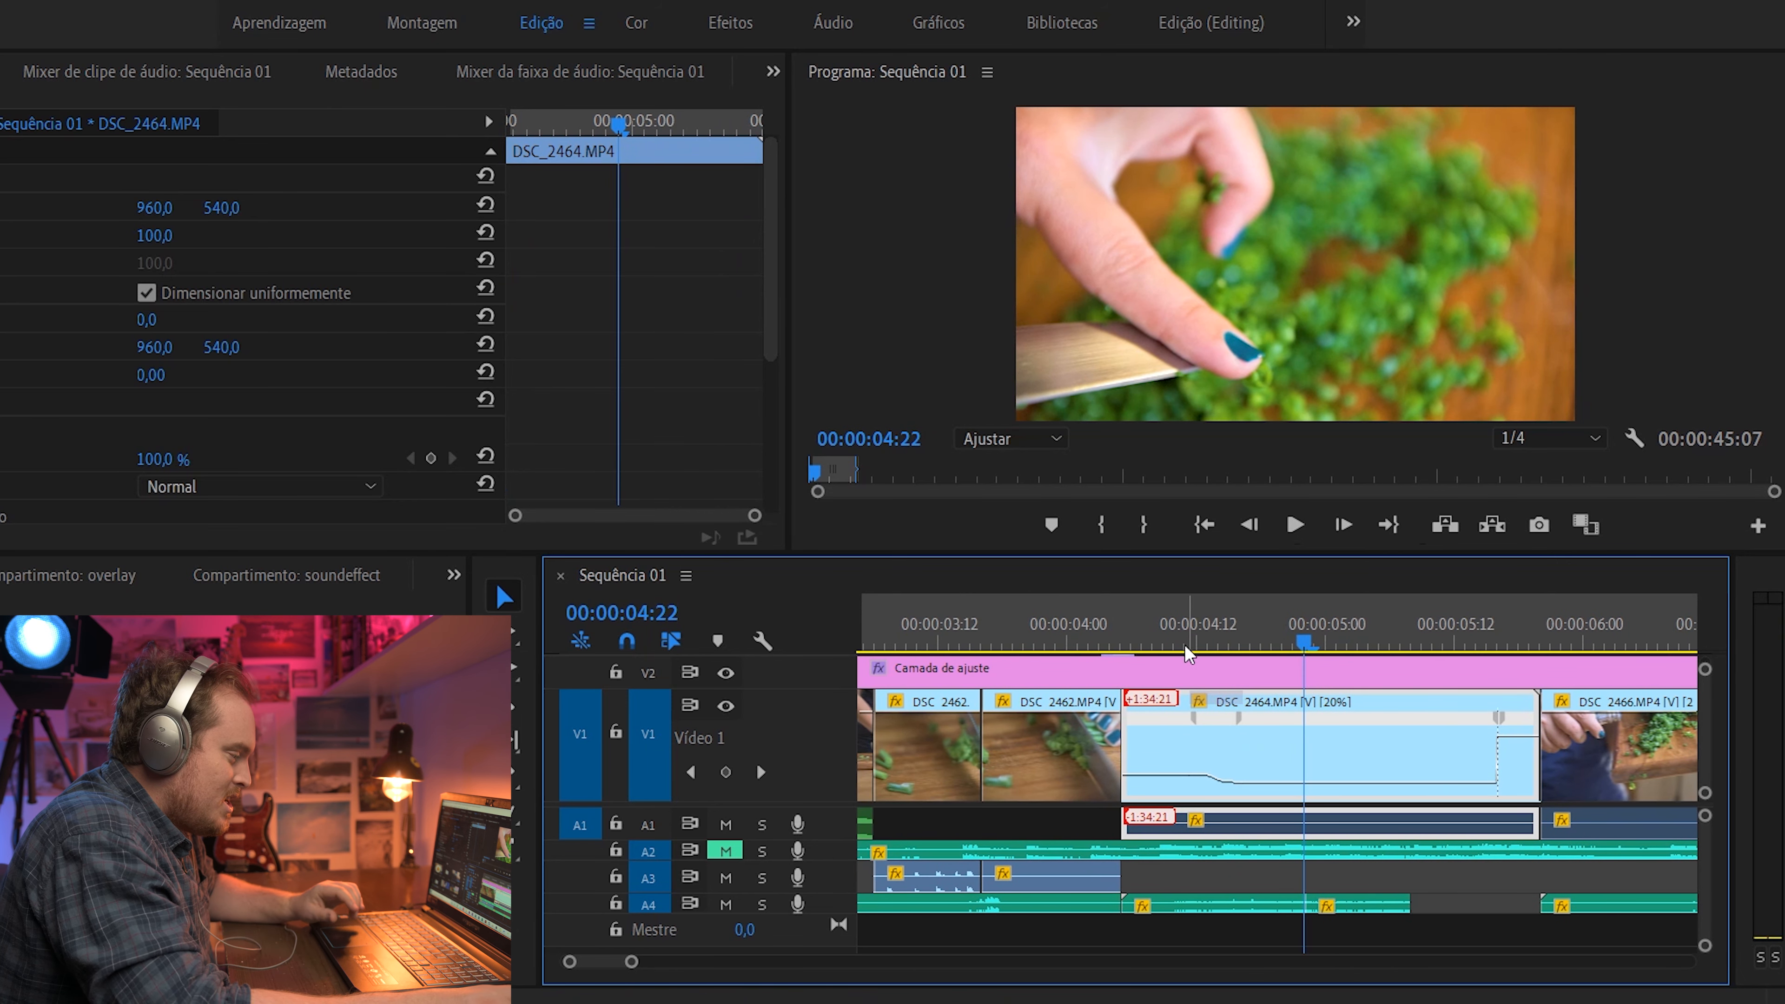
pyautogui.moveTo(1145, 645); pyautogui.dragTo(1259, 628)
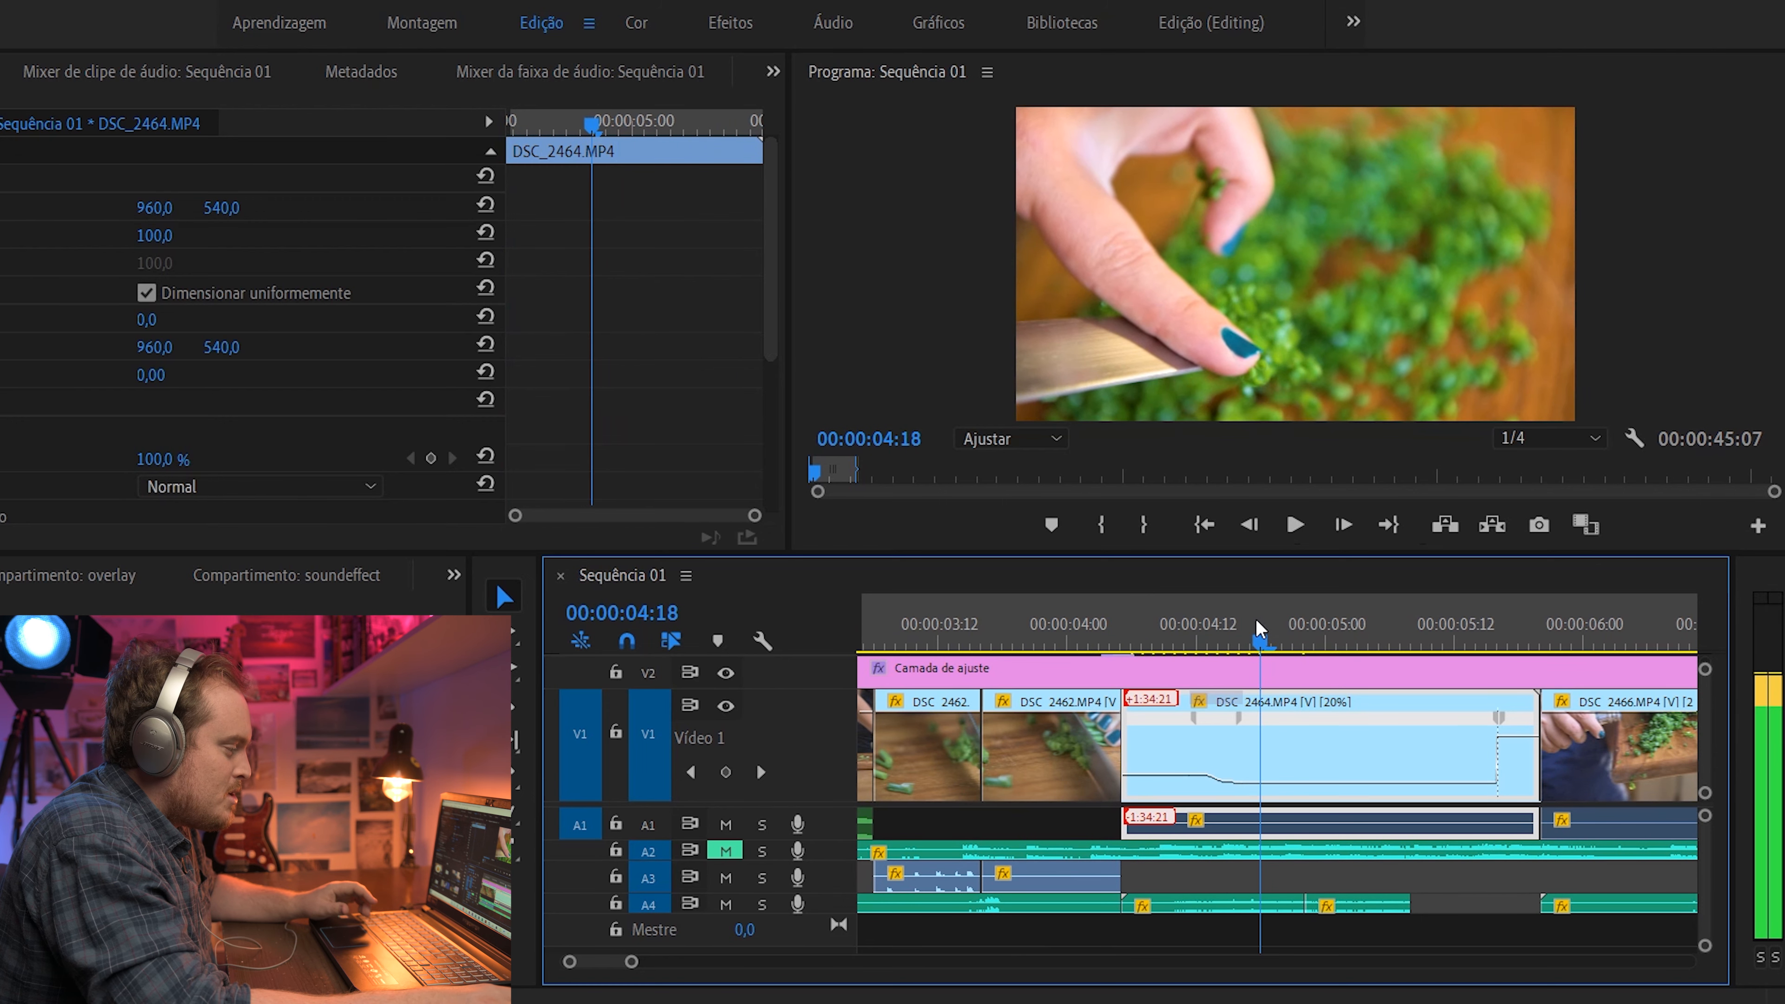
pyautogui.press('=')
pyautogui.press('=')
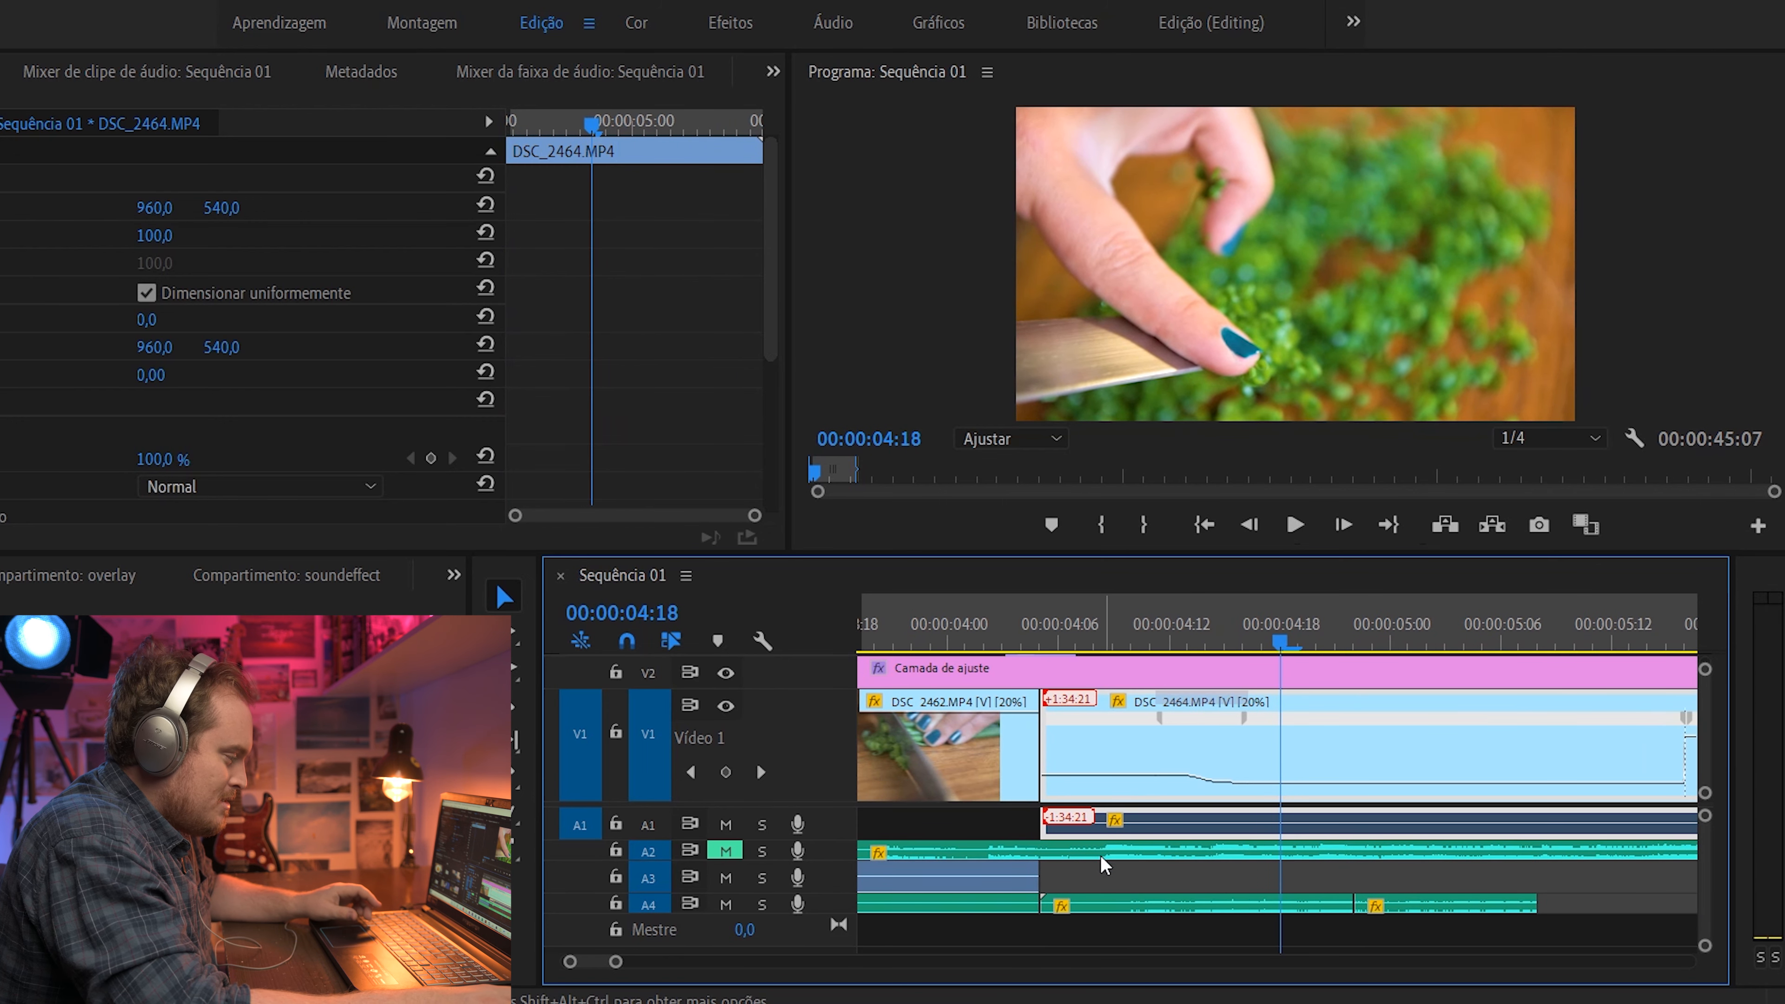
# Raise the opening section of DSC_2464.MP4's speed line slightly and play the clip from its start at 00:00:04:05
pyautogui.press('Up')
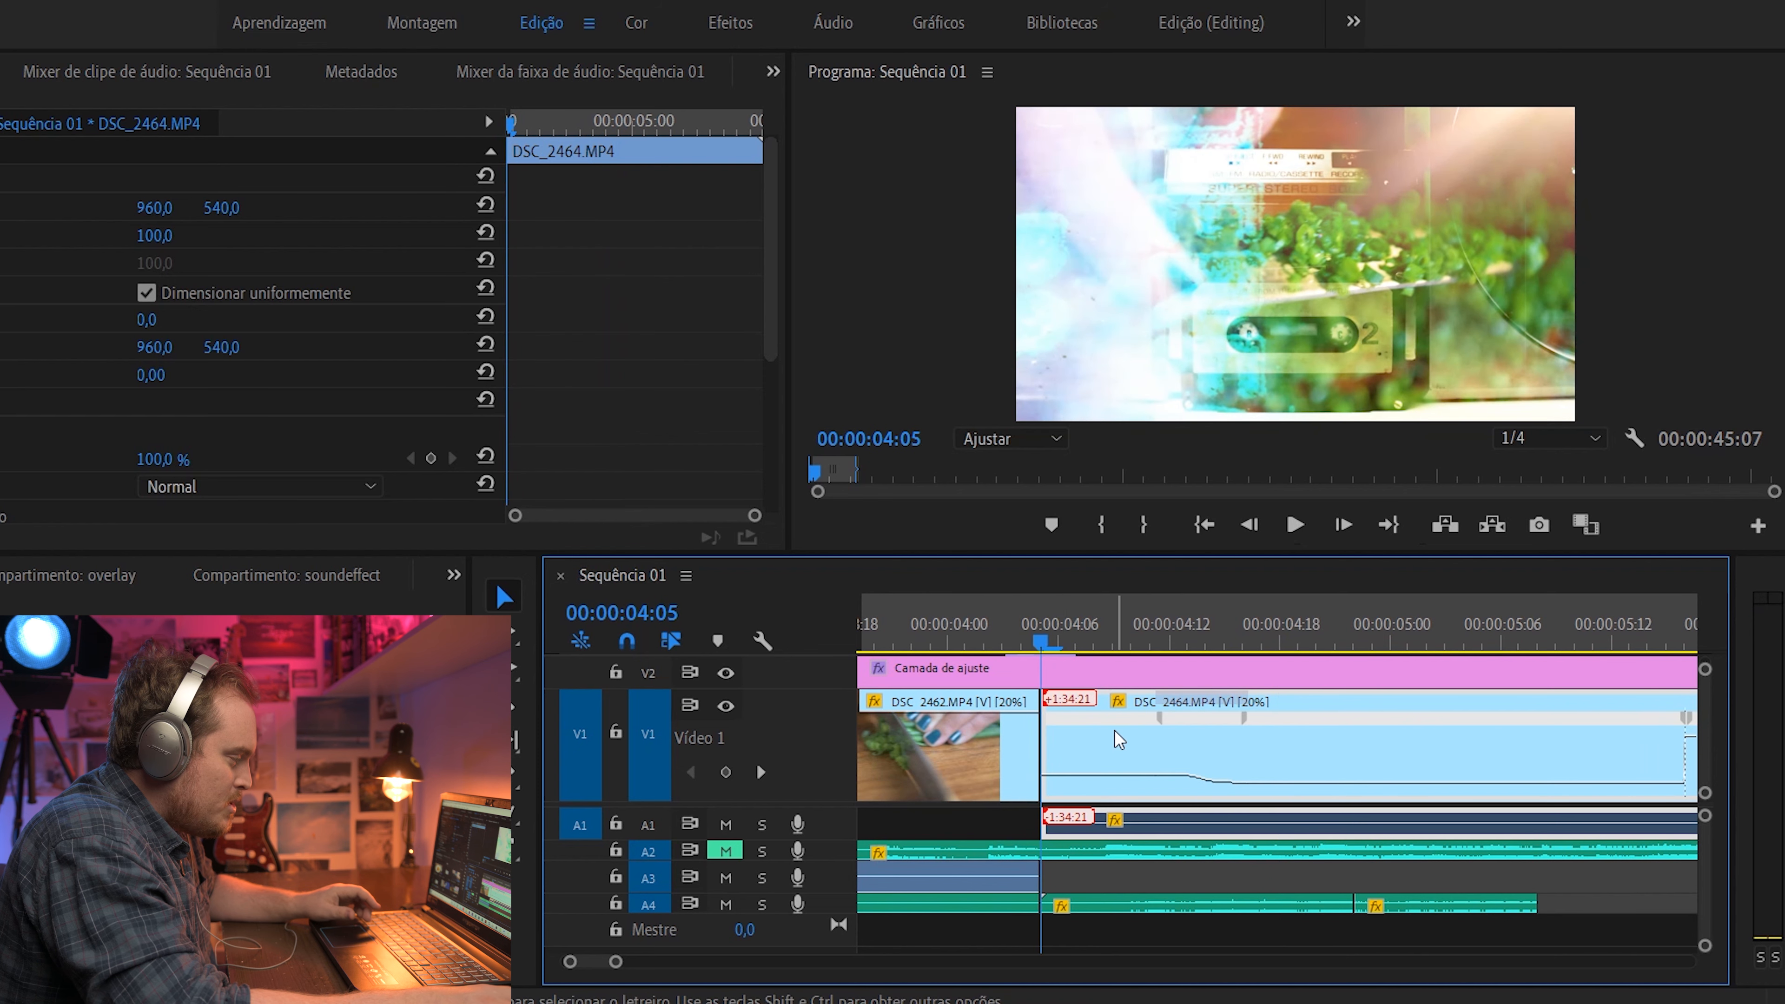
pyautogui.scroll(-1, 1117, 764)
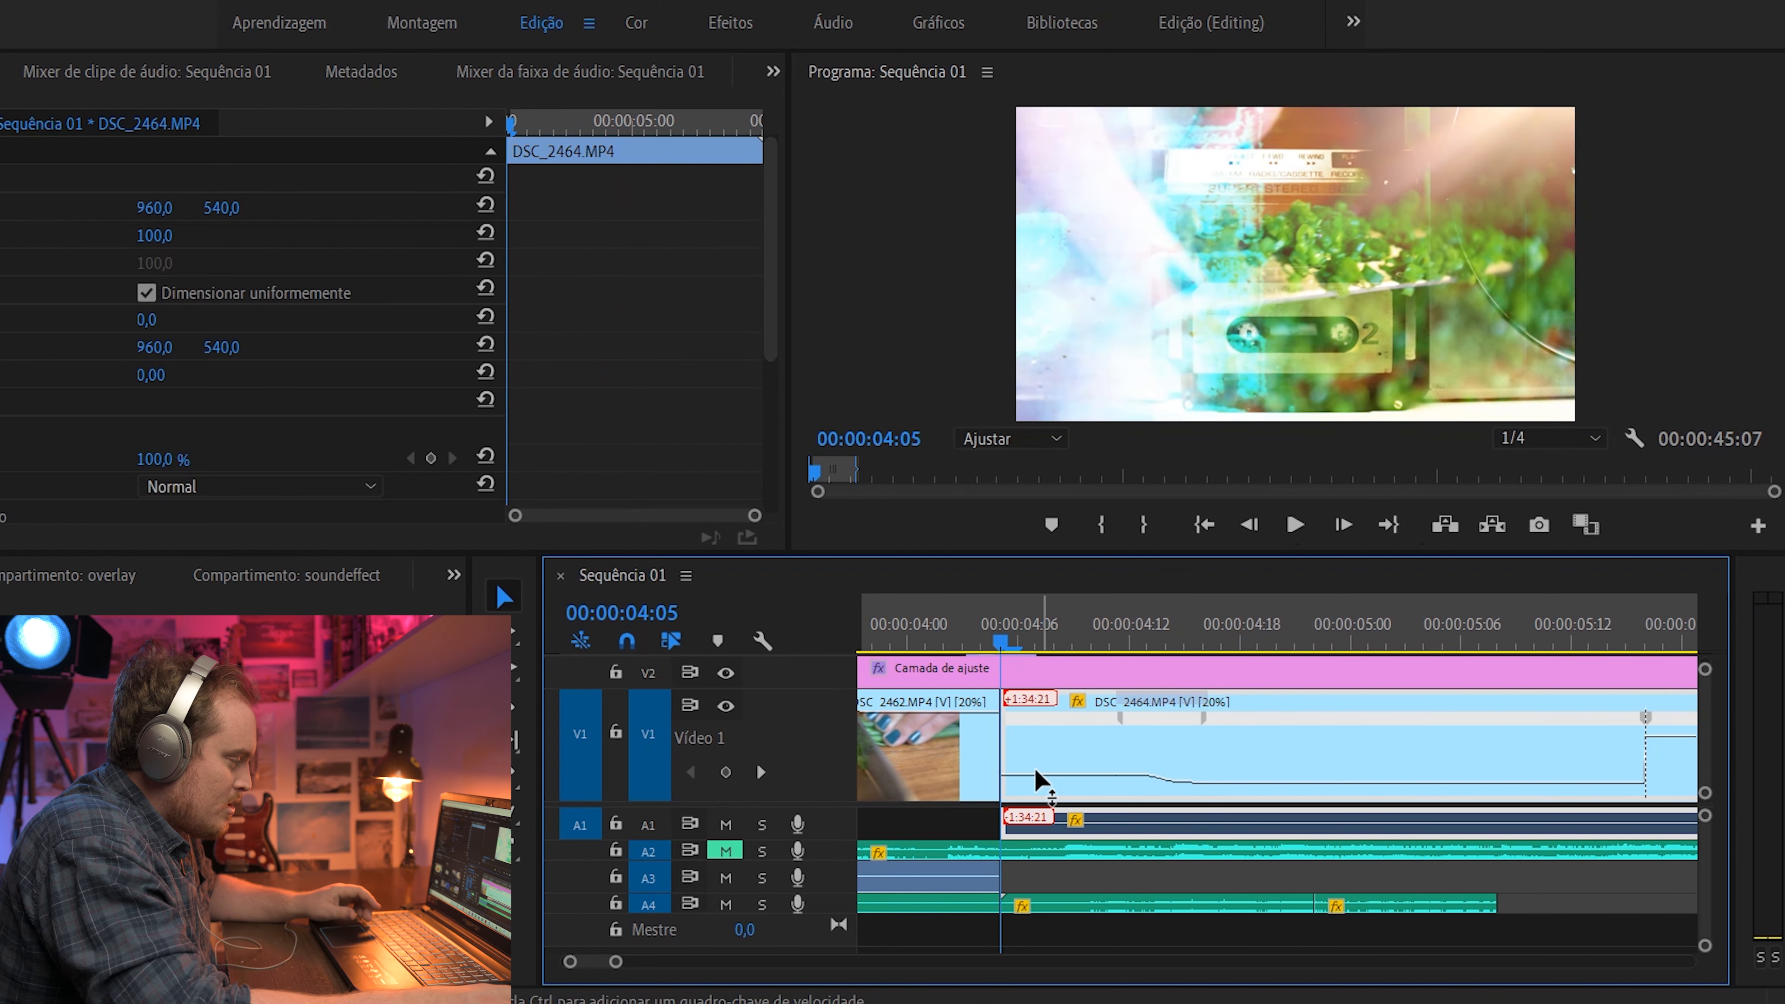
pyautogui.moveTo(1033, 779); pyautogui.dragTo(1033, 775)
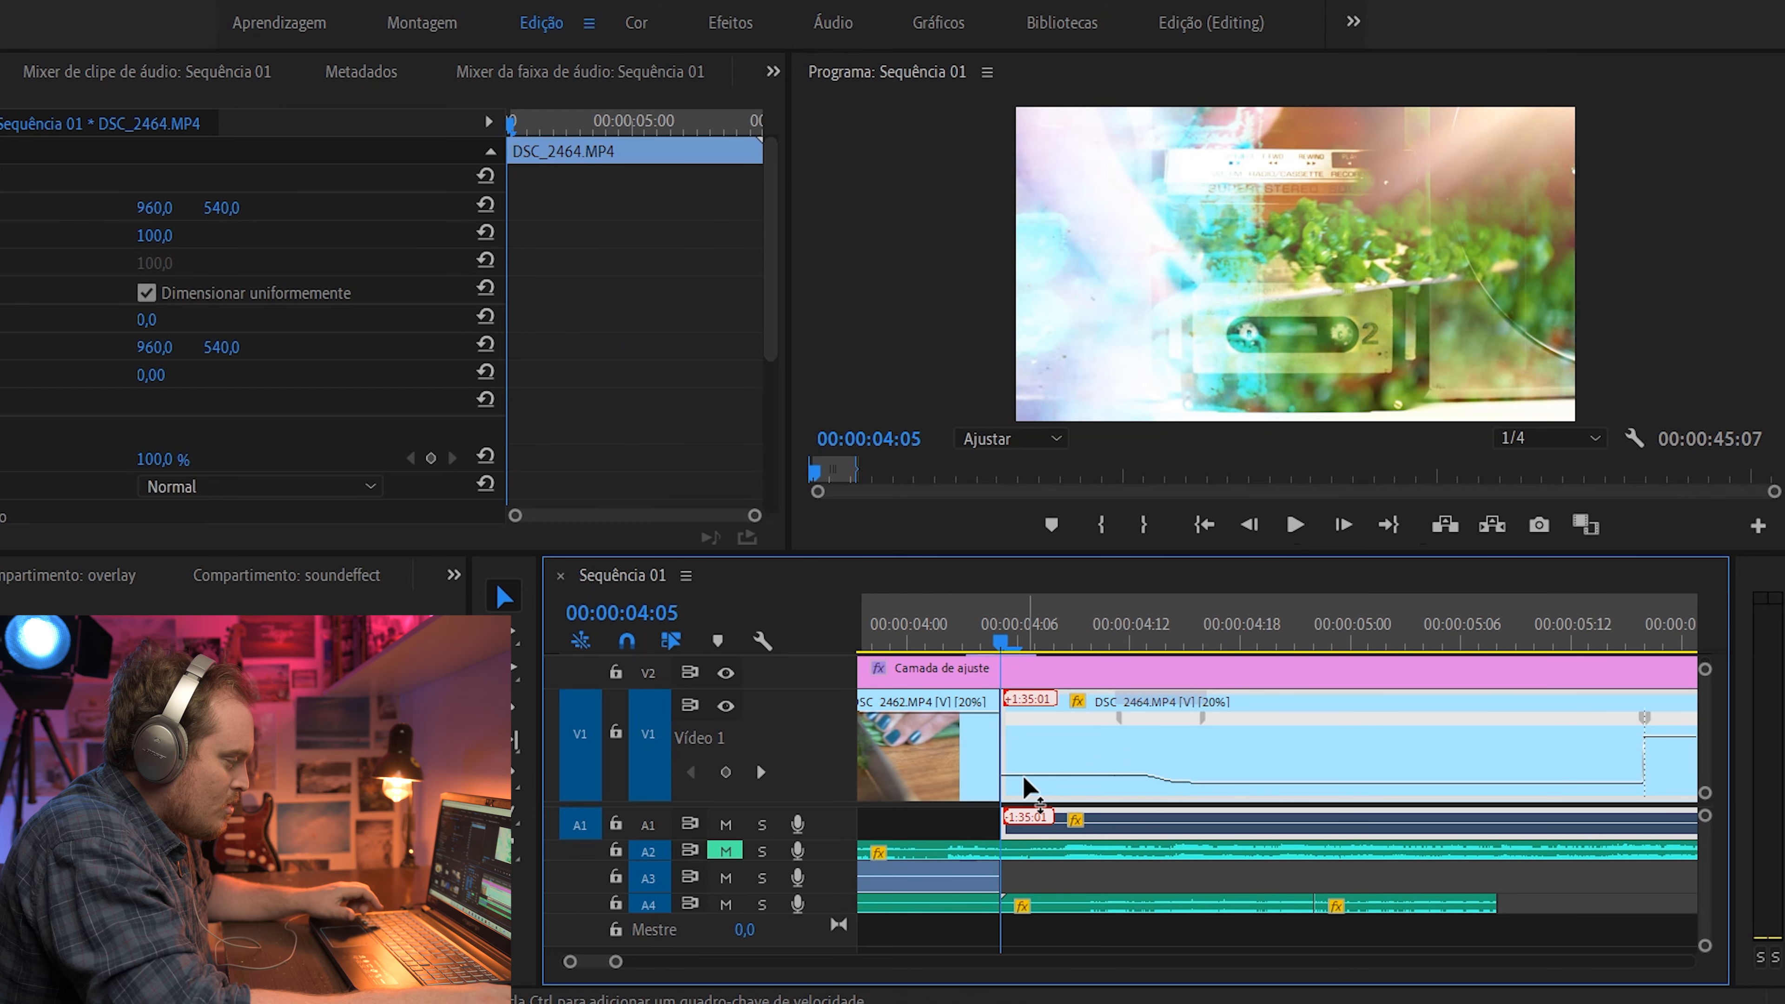
pyautogui.press('space')
pyautogui.press('space')
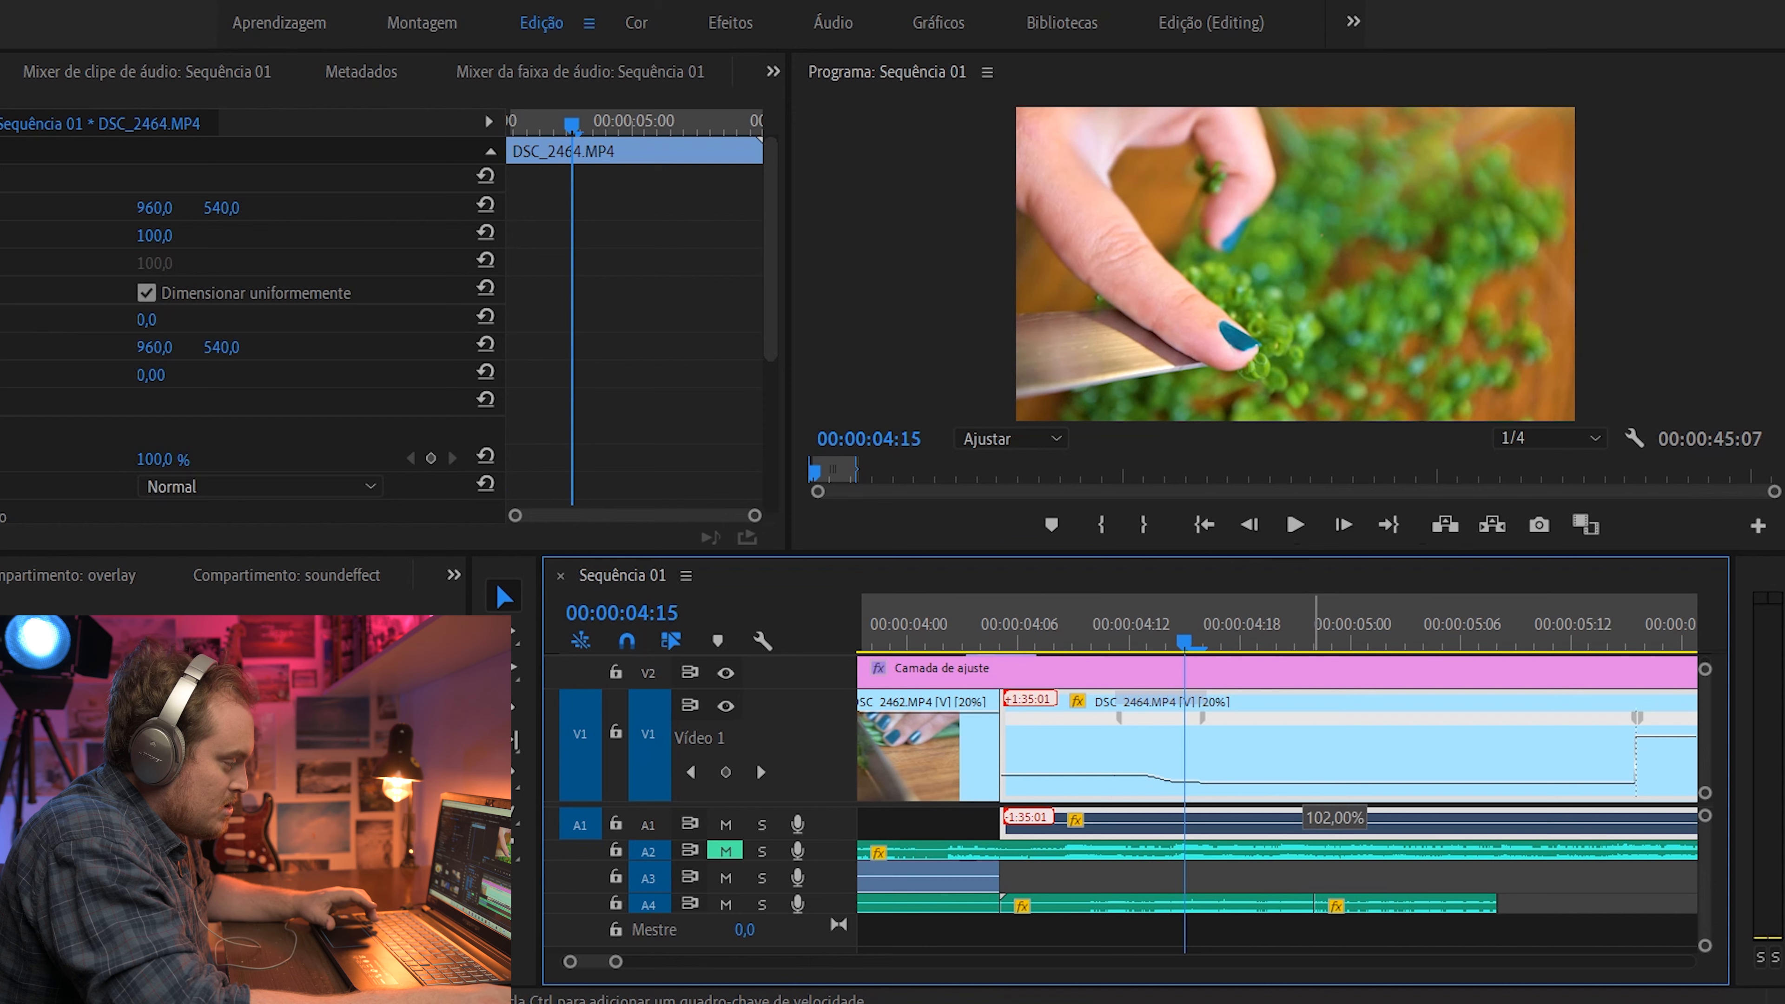
pyautogui.press('space')
pyautogui.press('space')
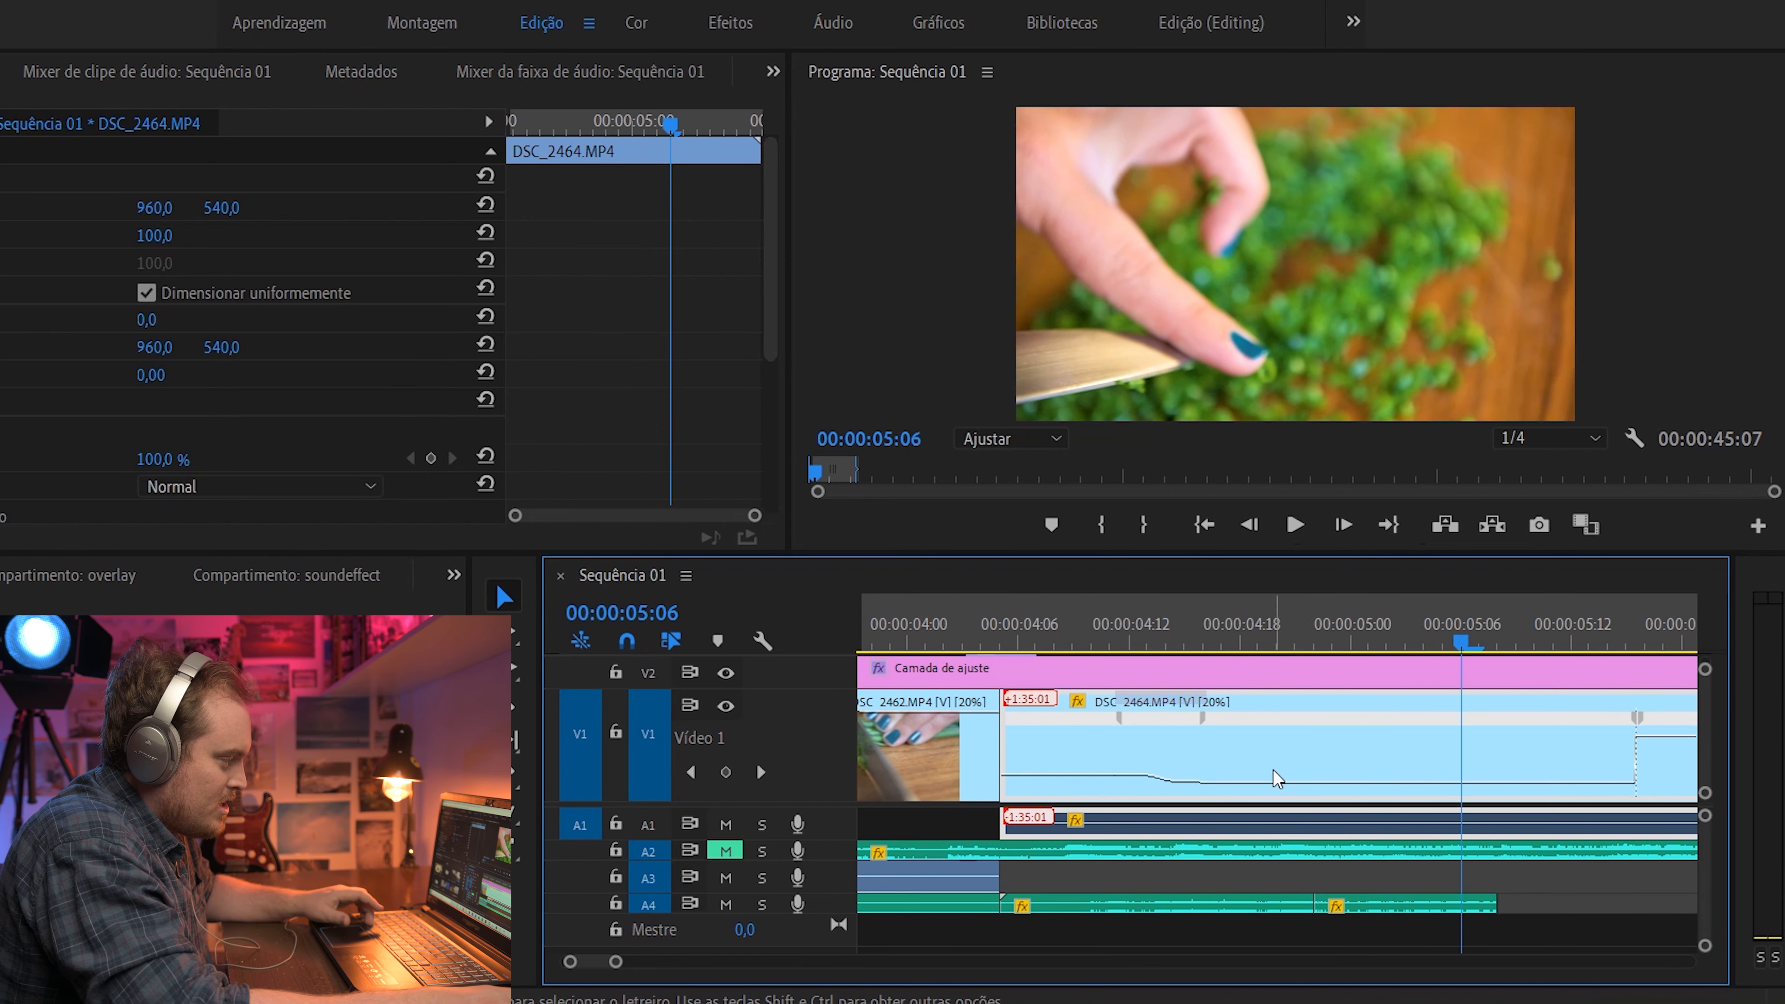
# Play DSC_2464.MP4 twice from about 00:00:04:08 through its speed changes to the cut into DSC_2466.MP4
pyautogui.press('-')
pyautogui.click(1172, 626)
pyautogui.press('space')
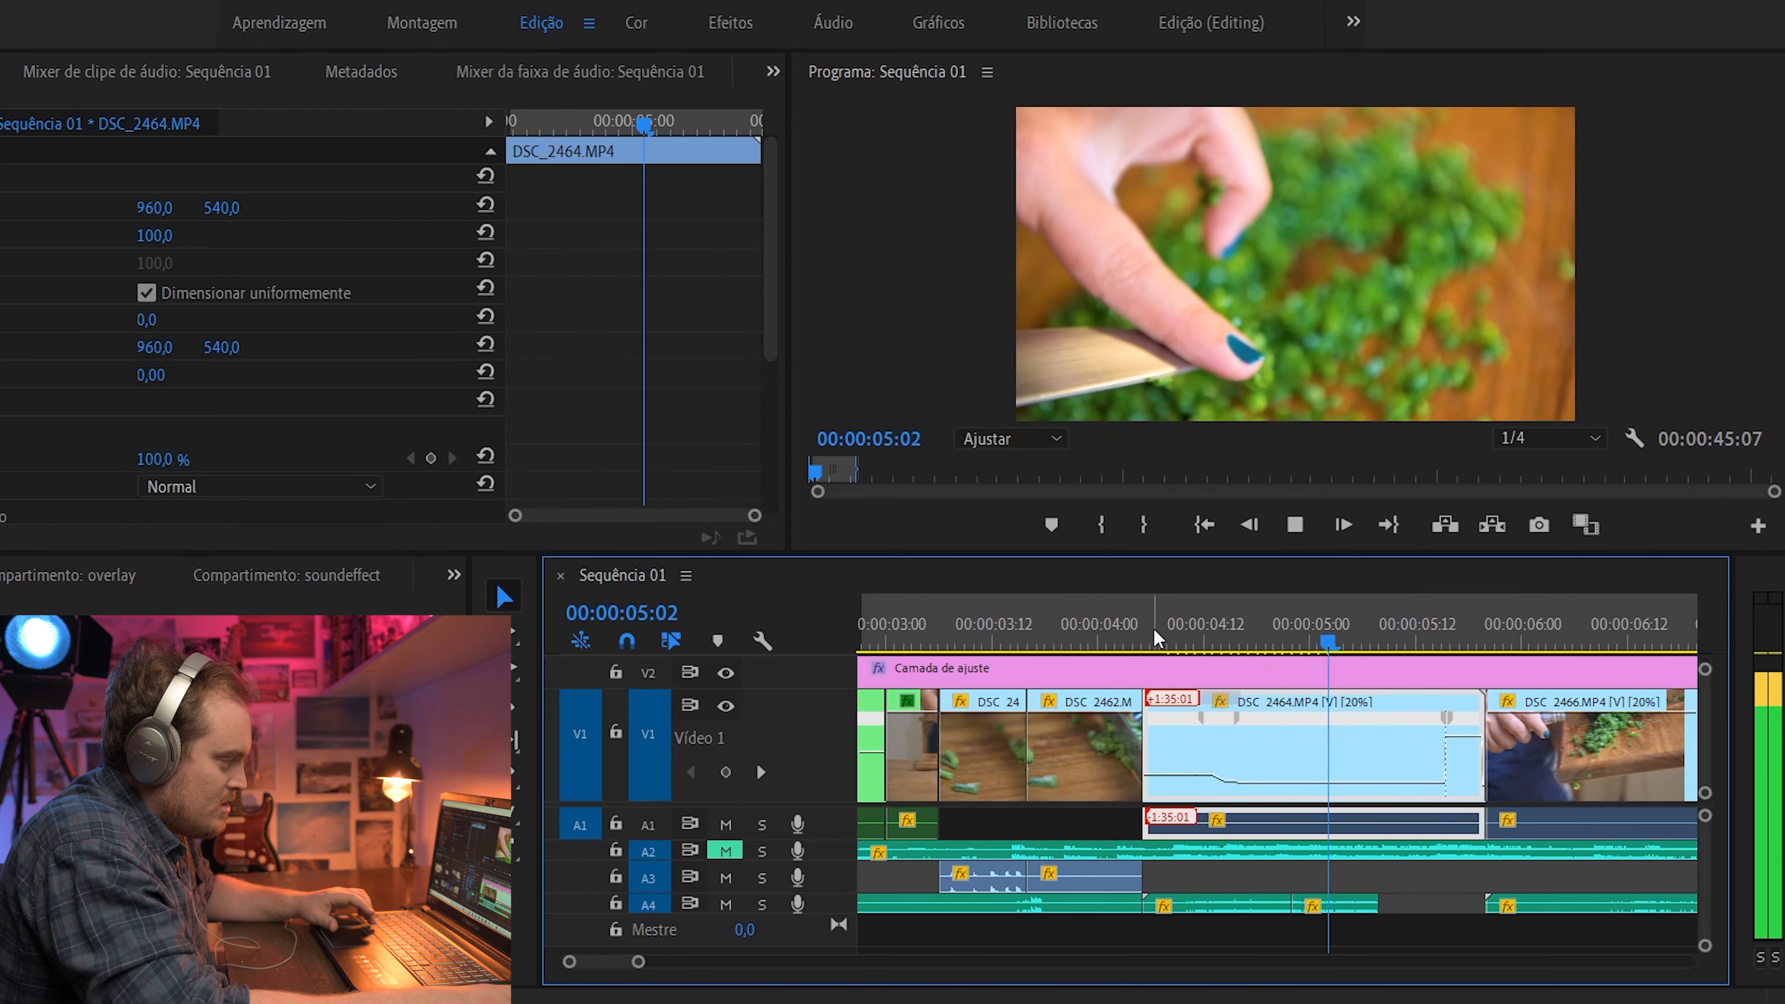
pyautogui.press('space')
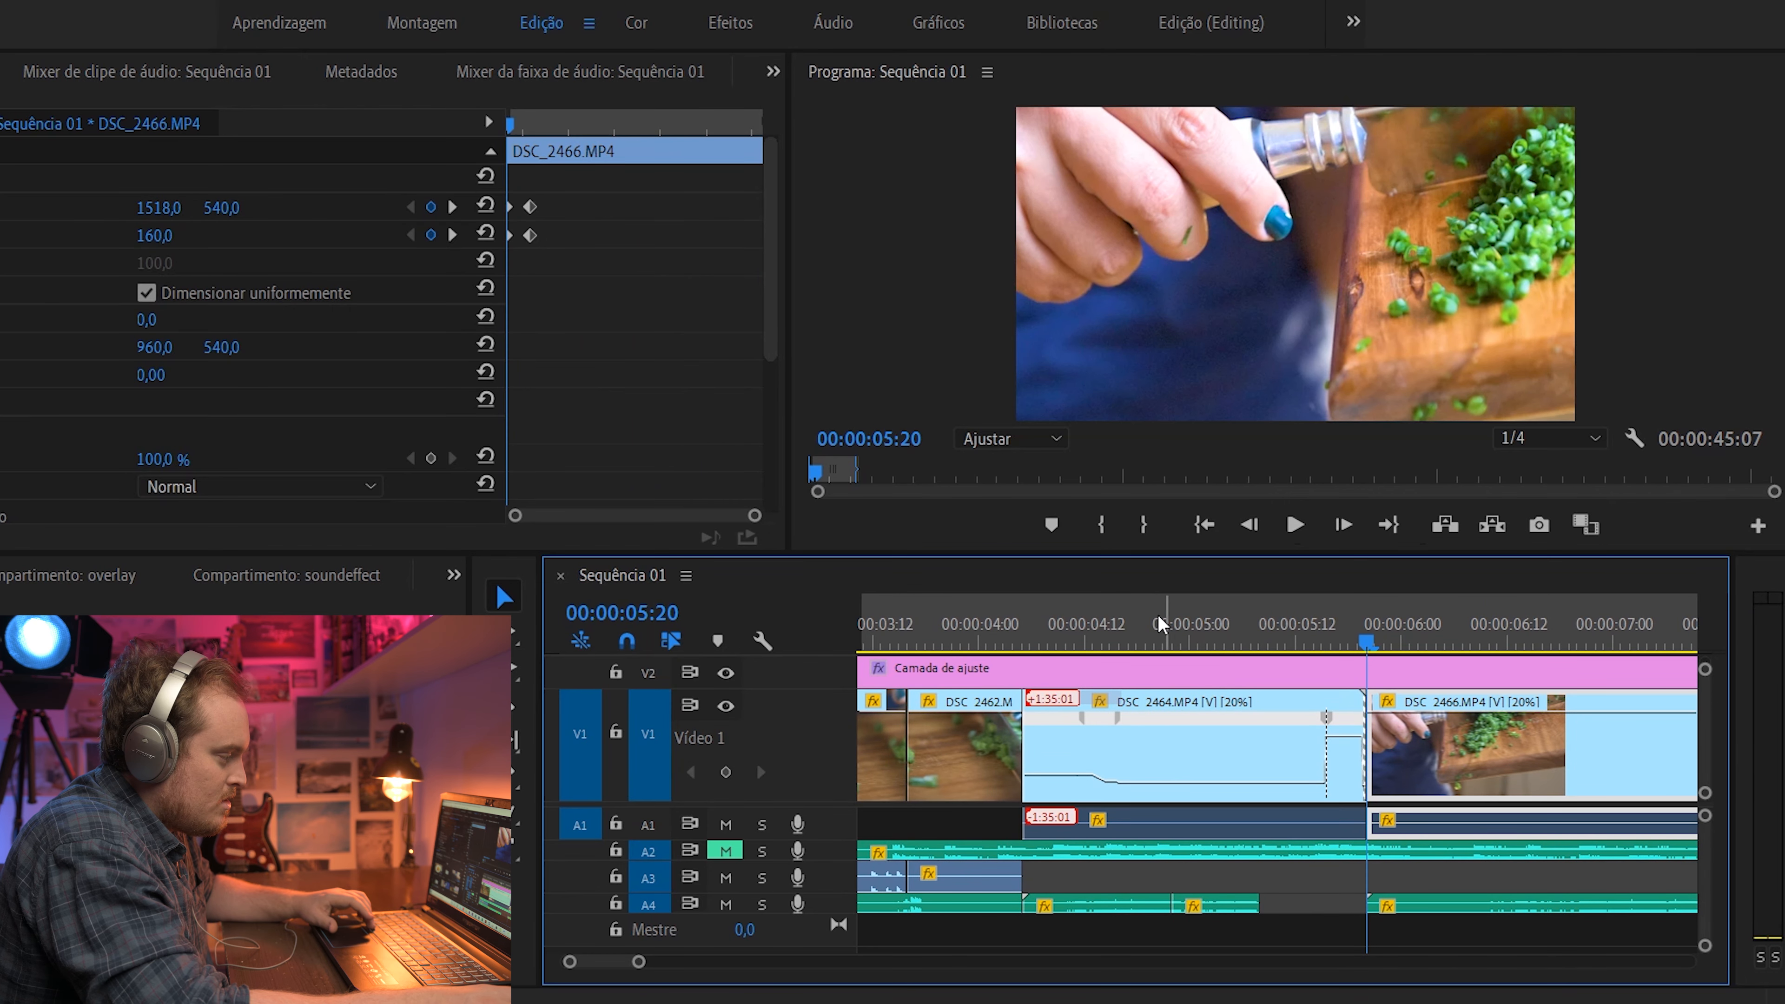
pyautogui.click(1051, 610)
pyautogui.press('space')
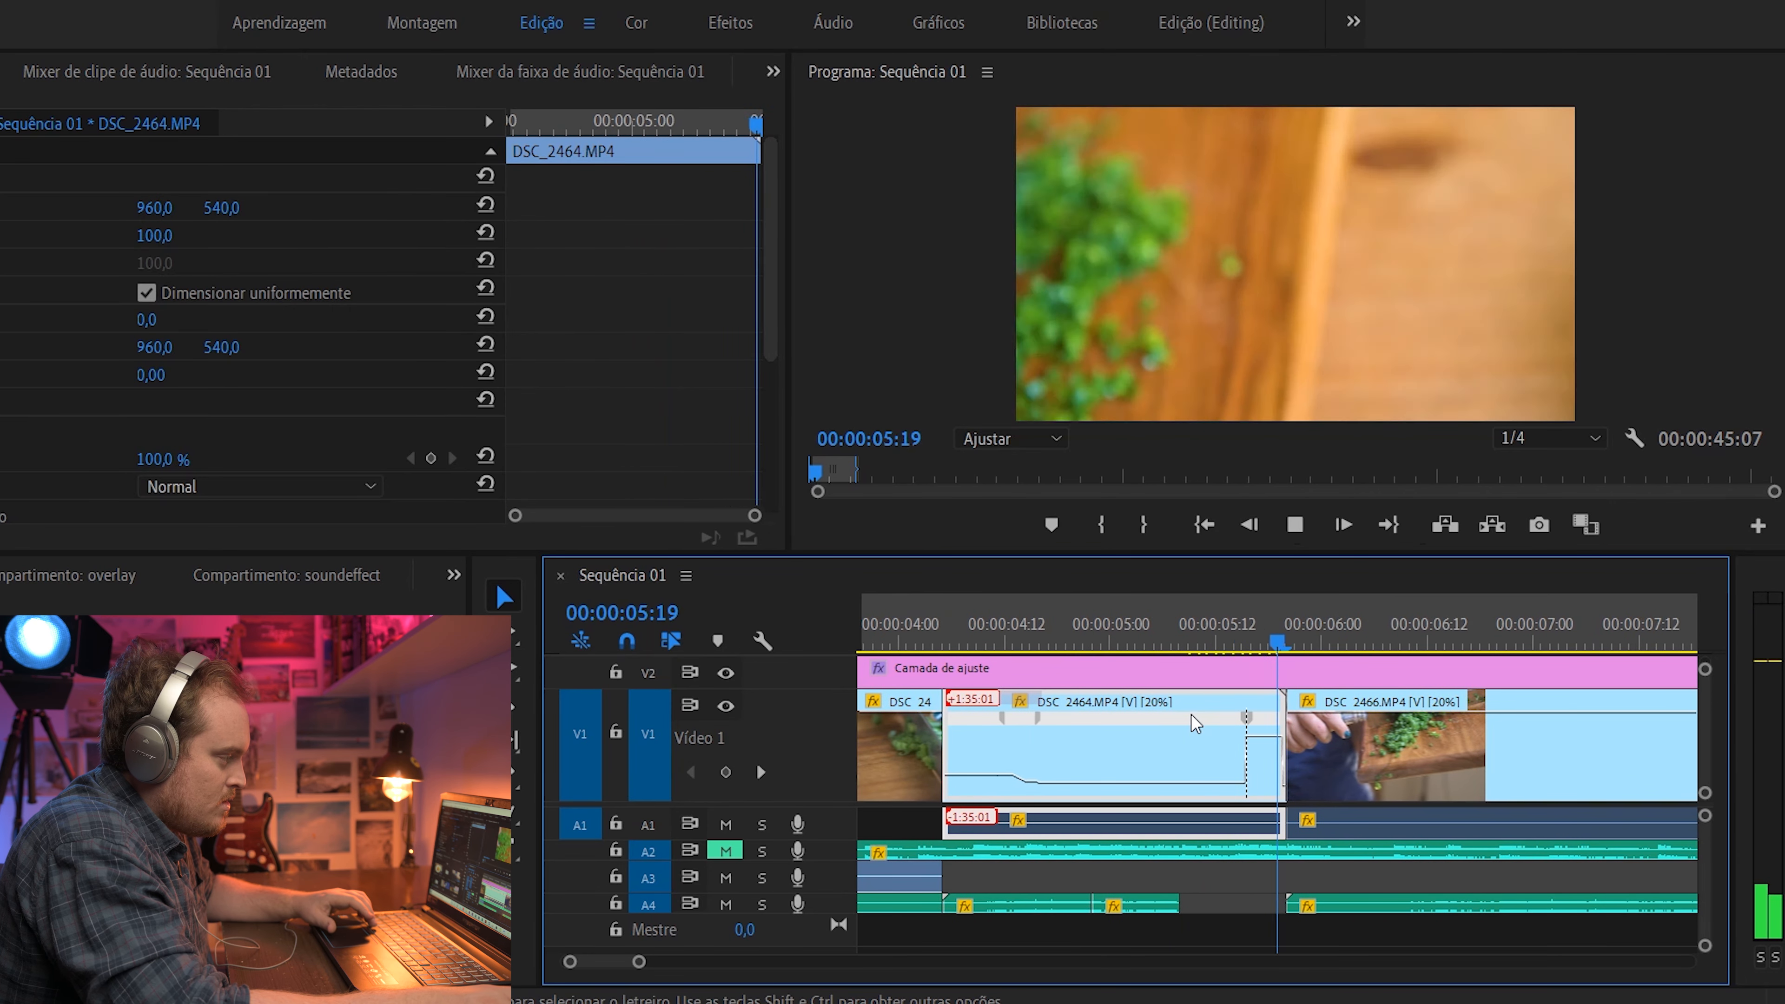
# Play the accelerating end of DSC_2464.MP4 from about 00:00:05:13 and 00:00:05:16 into DSC_2466.MP4 to examine the transition
pyautogui.moveTo(1243, 627); pyautogui.dragTo(1172, 628)
pyautogui.press('space')
pyautogui.click(1226, 619)
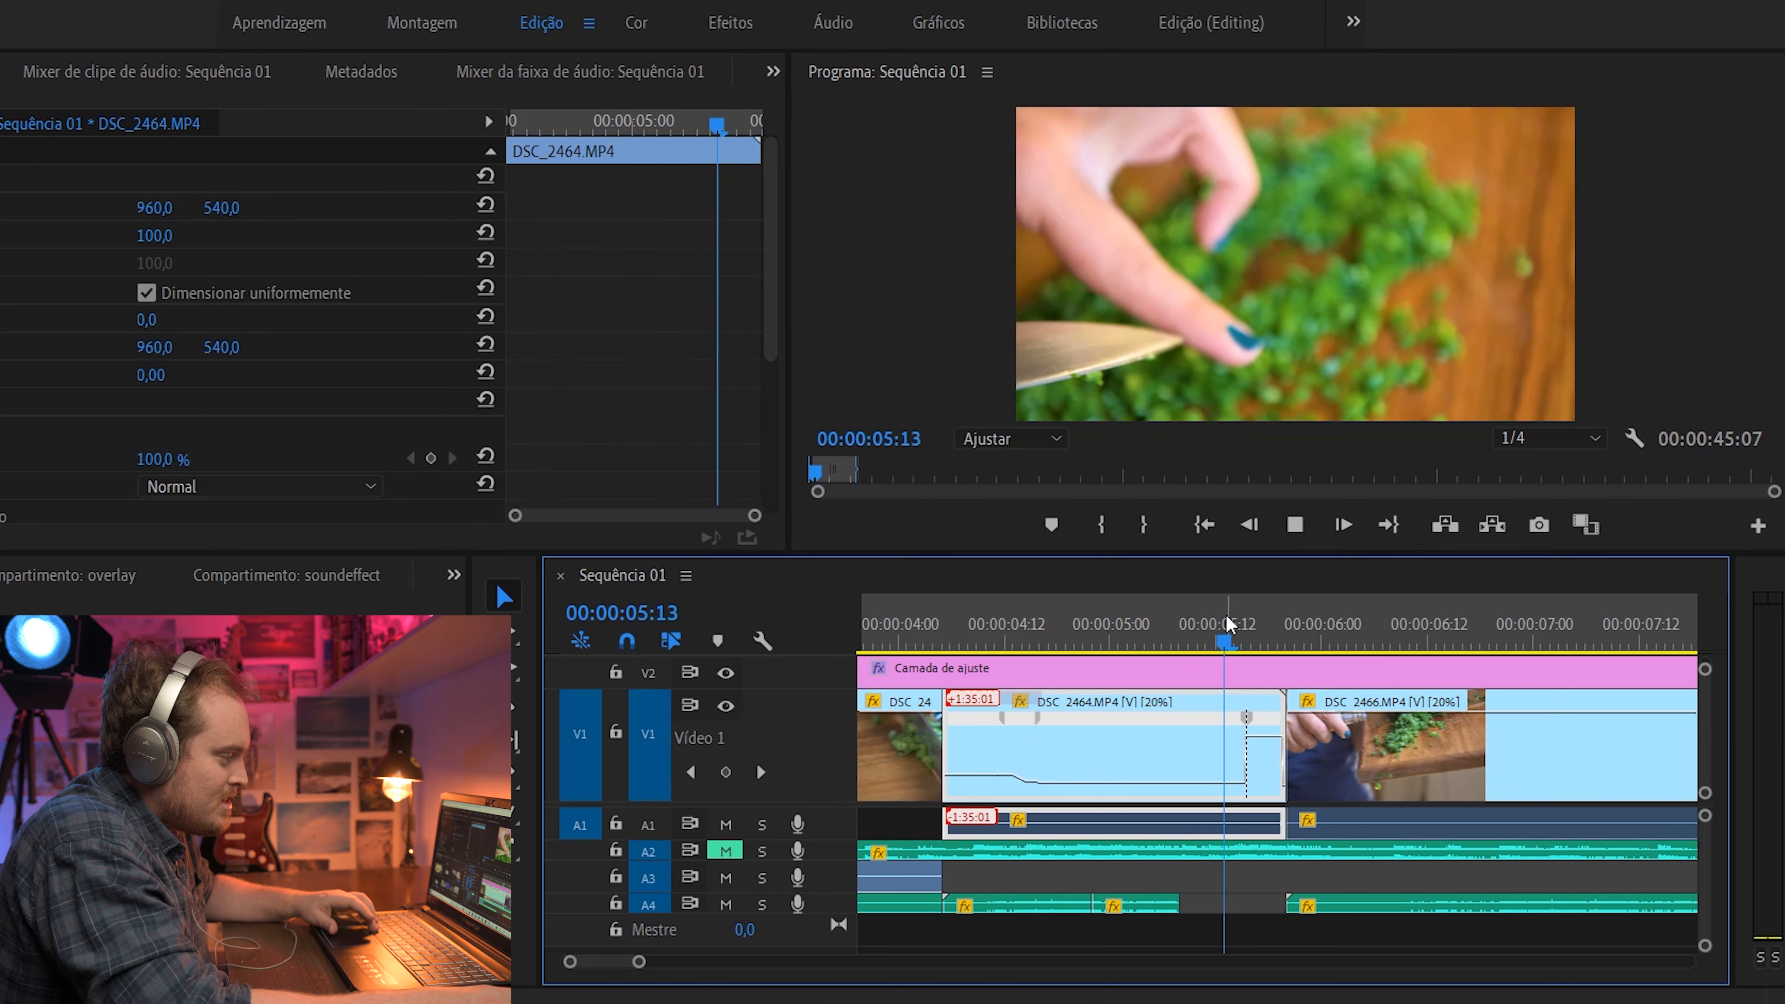
pyautogui.press('space')
pyautogui.click(1253, 620)
pyautogui.press('space')
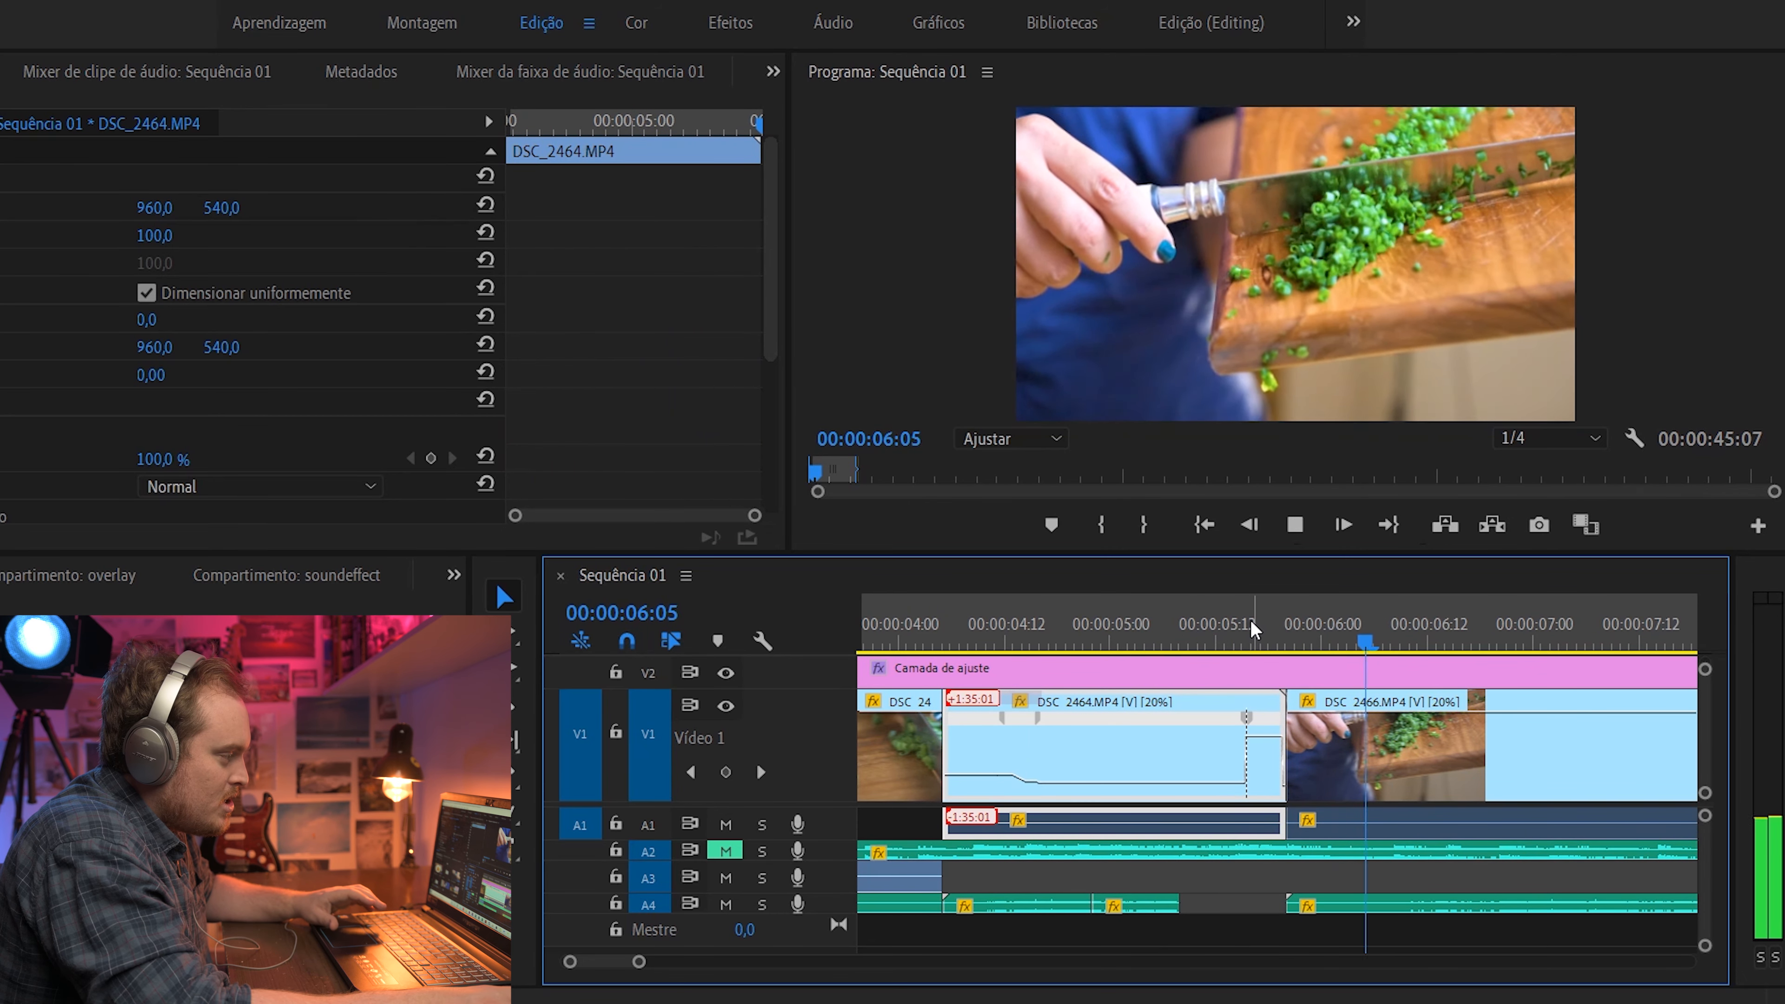
pyautogui.press('space')
# Scrub DSC_2464.MP4 at its start near 00:00:04:10 and its slow section near 00:00:05:05 to compare the camera movement
pyautogui.moveTo(1227, 623)
pyautogui.mouseDown()
pyautogui.moveTo(1037, 627)
pyautogui.moveTo(1294, 606)
pyautogui.moveTo(1229, 623)
pyautogui.mouseUp()
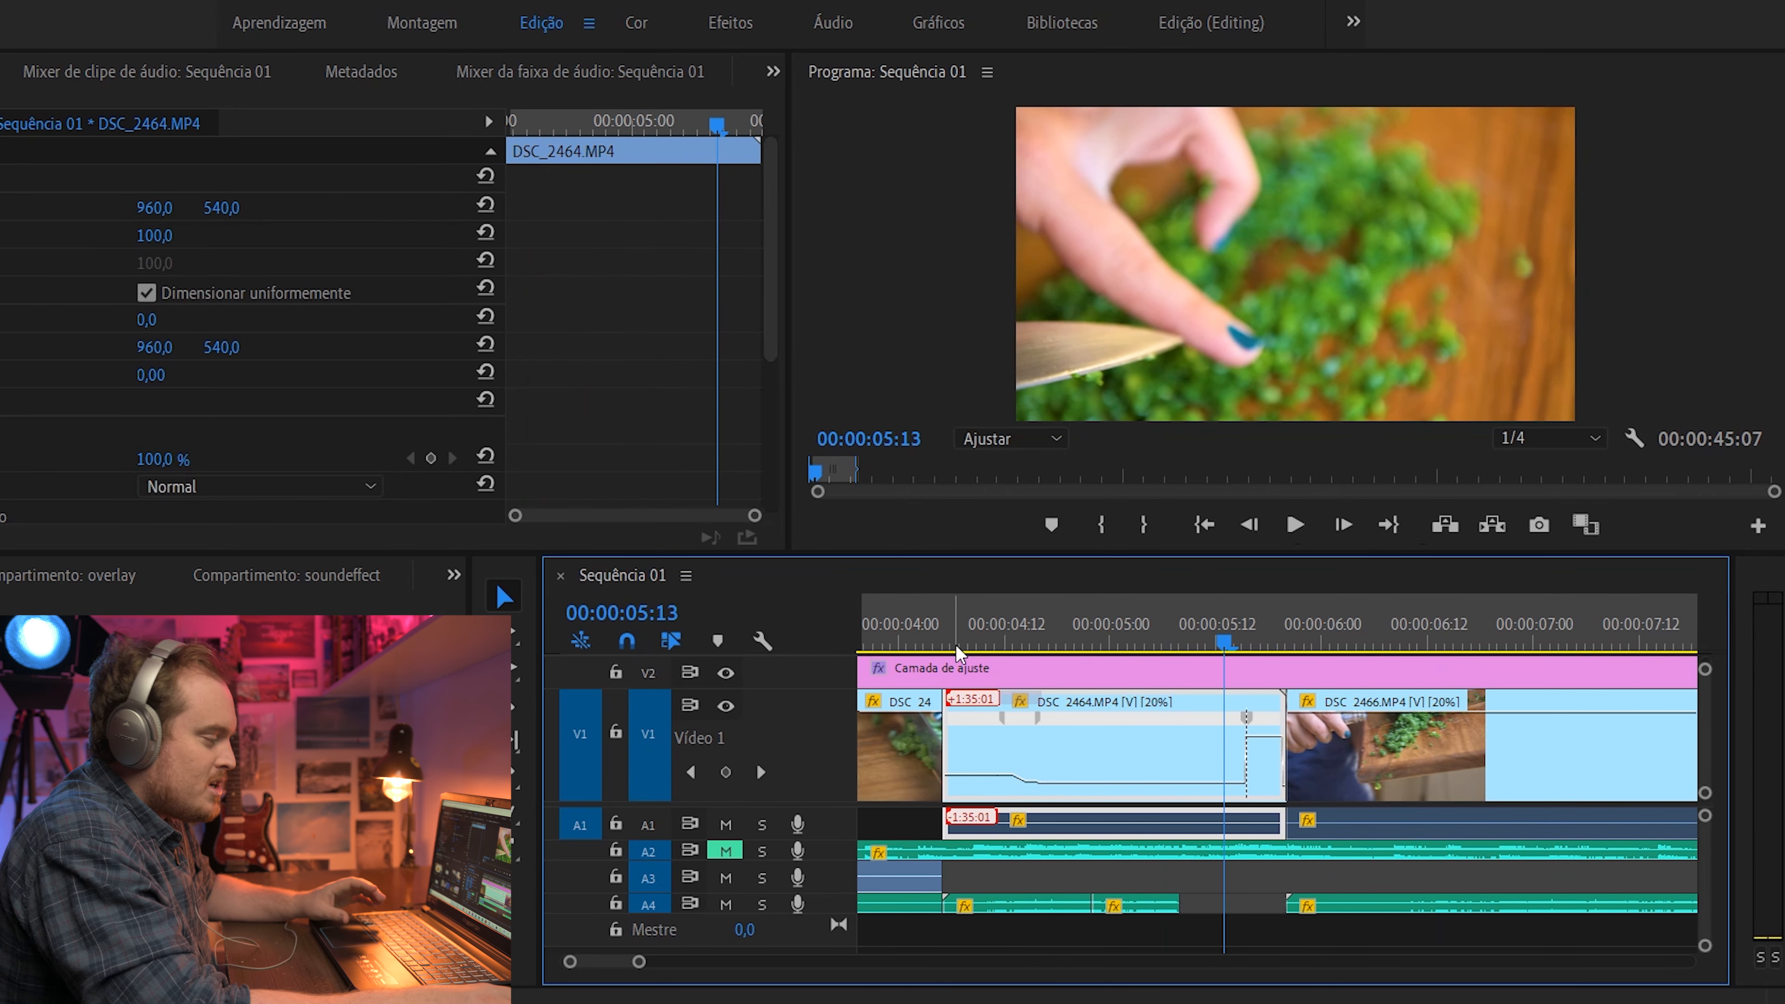
pyautogui.moveTo(948, 623); pyautogui.dragTo(989, 623)
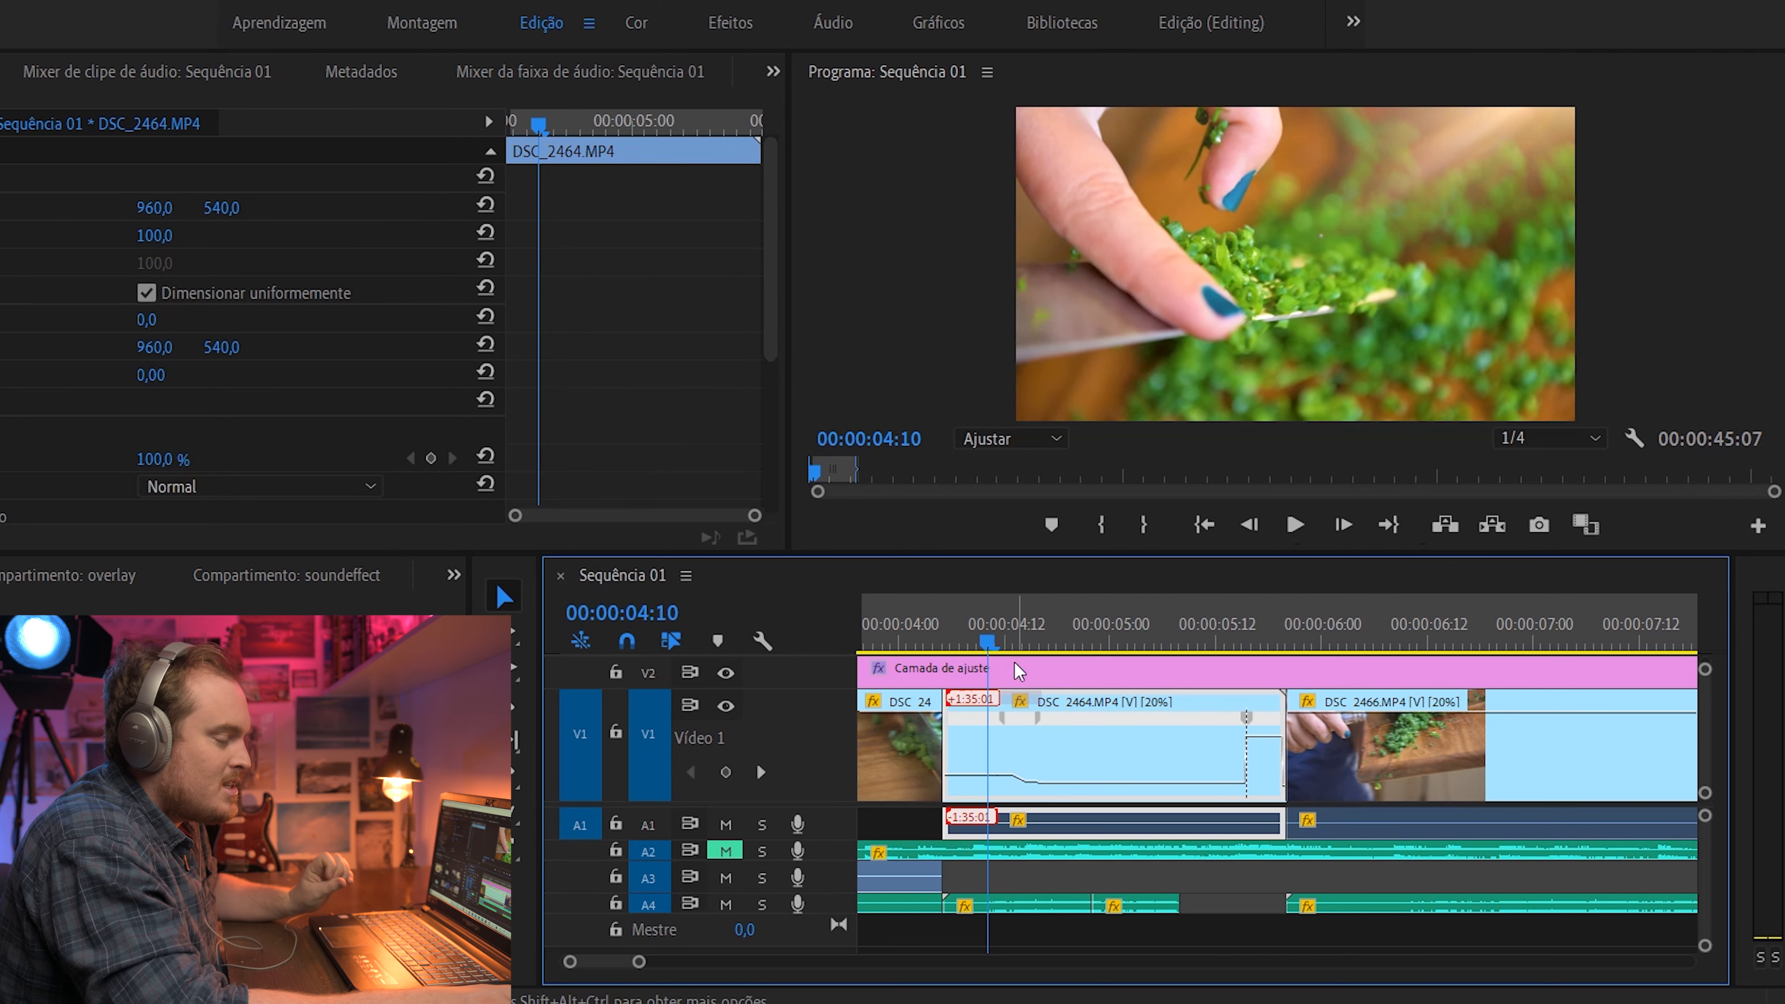
pyautogui.click(1235, 636)
pyautogui.moveTo(1240, 637); pyautogui.dragTo(1155, 636)
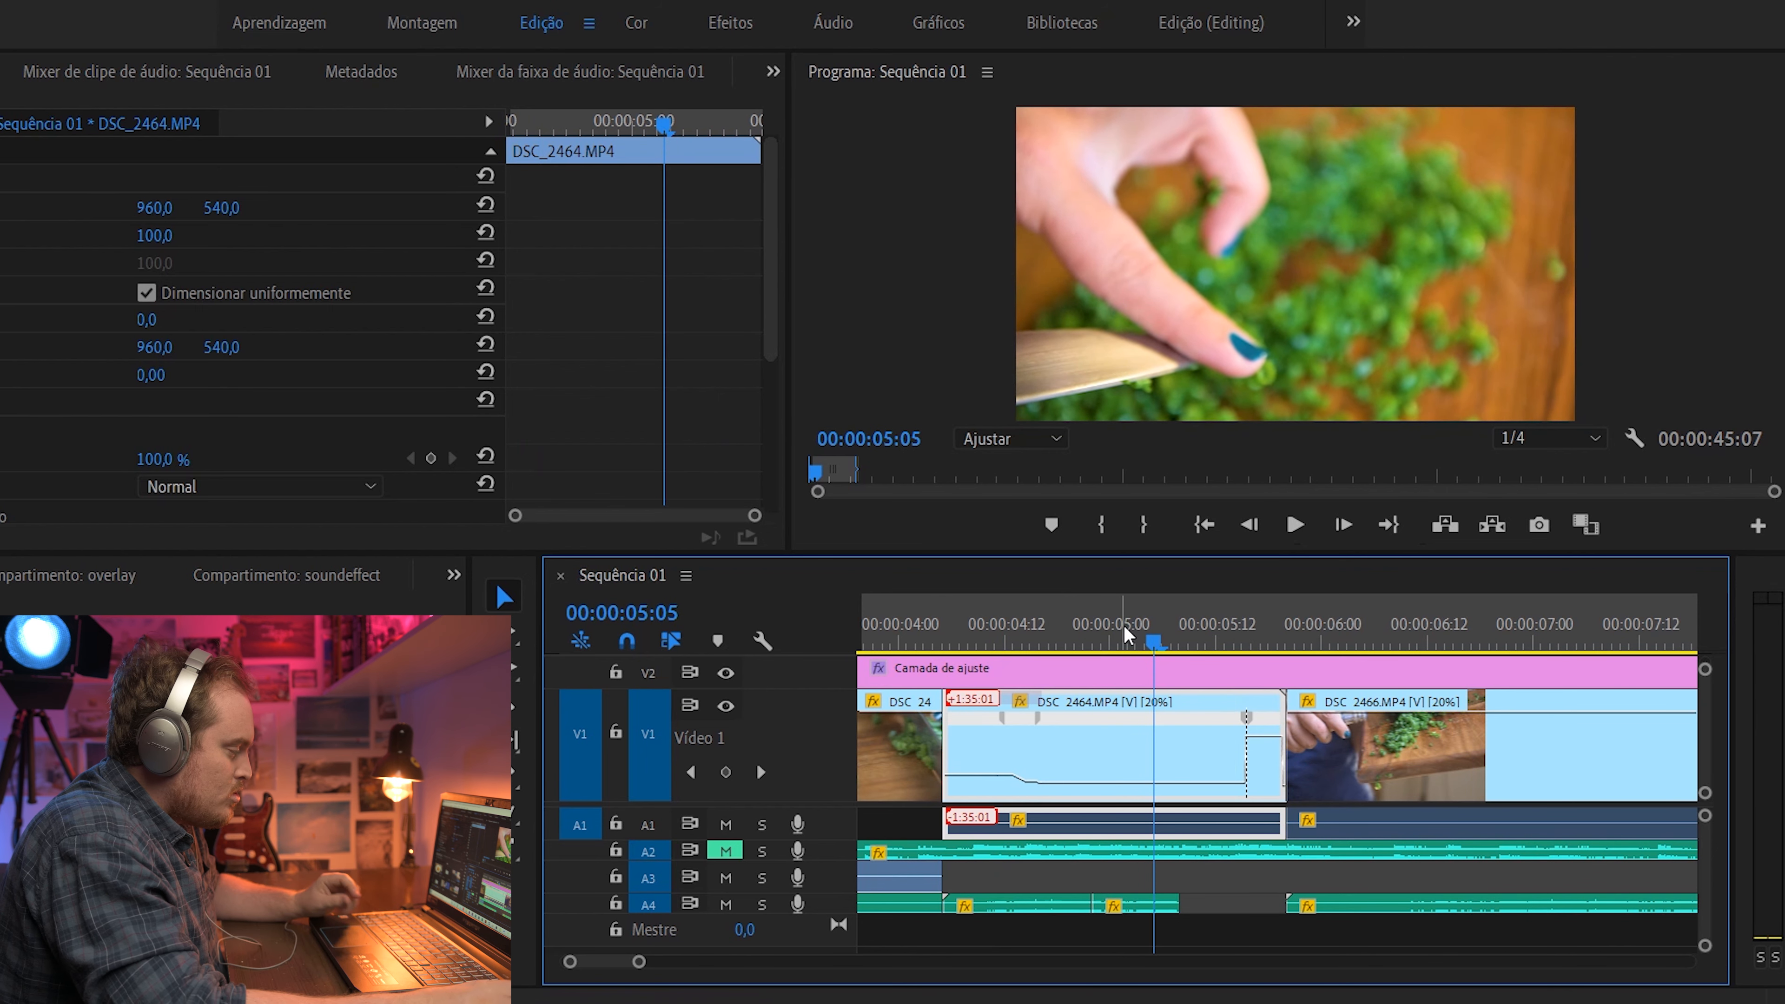
# Play the transition from the end of DSC_2464.MP4 into DSC_2466.MP4 twice to review how the movement continues
pyautogui.hscroll(2, 1103, 661)
pyautogui.press('space')
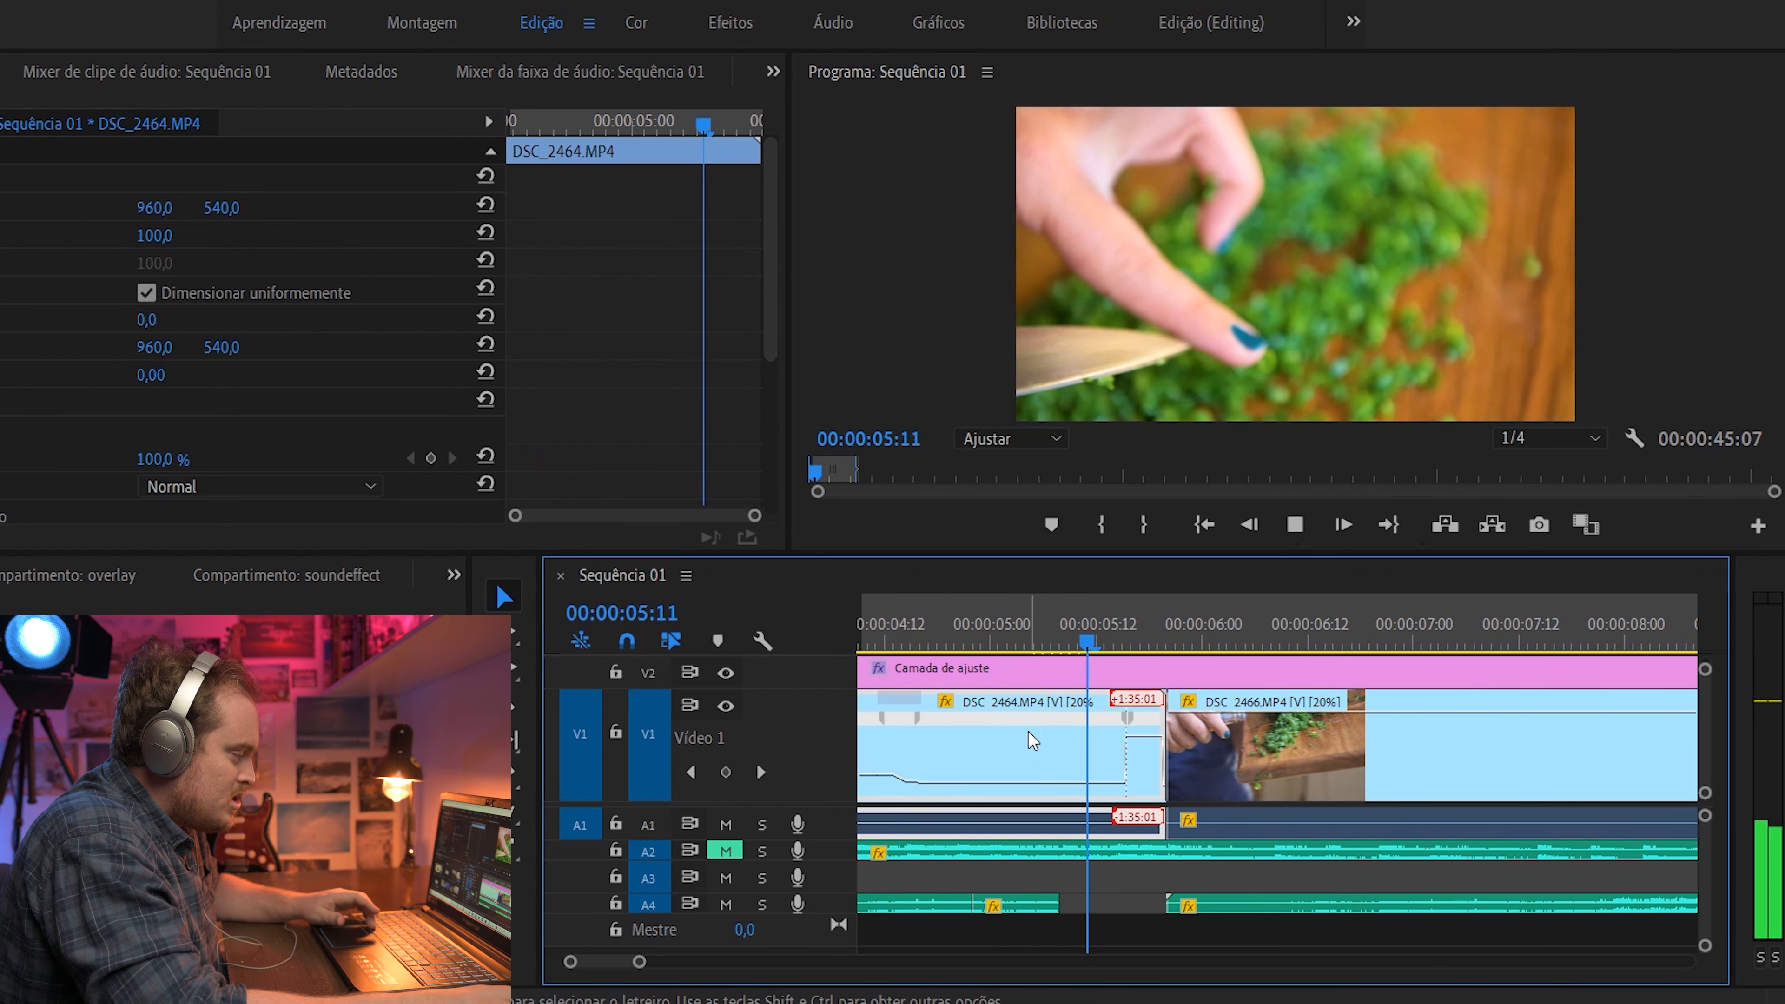
pyautogui.hscroll(1, 1102, 752)
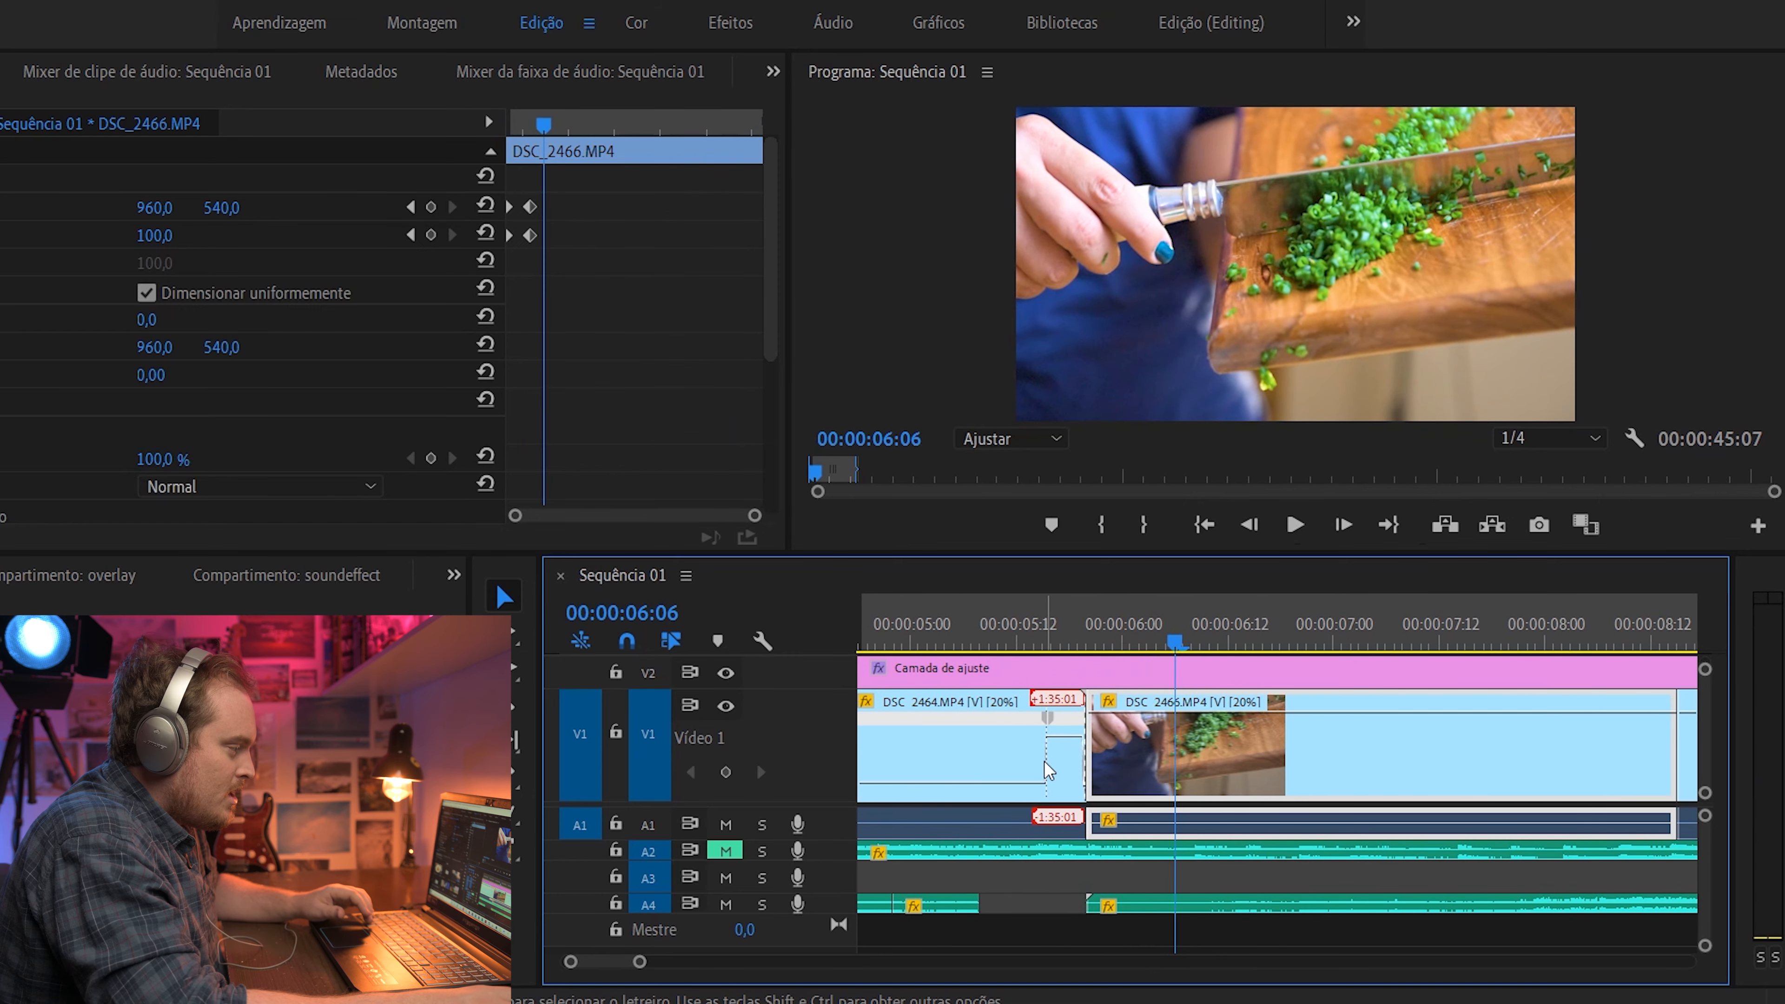
pyautogui.hscroll(1, 1079, 742)
pyautogui.moveTo(1040, 639); pyautogui.dragTo(998, 634)
pyautogui.press('space')
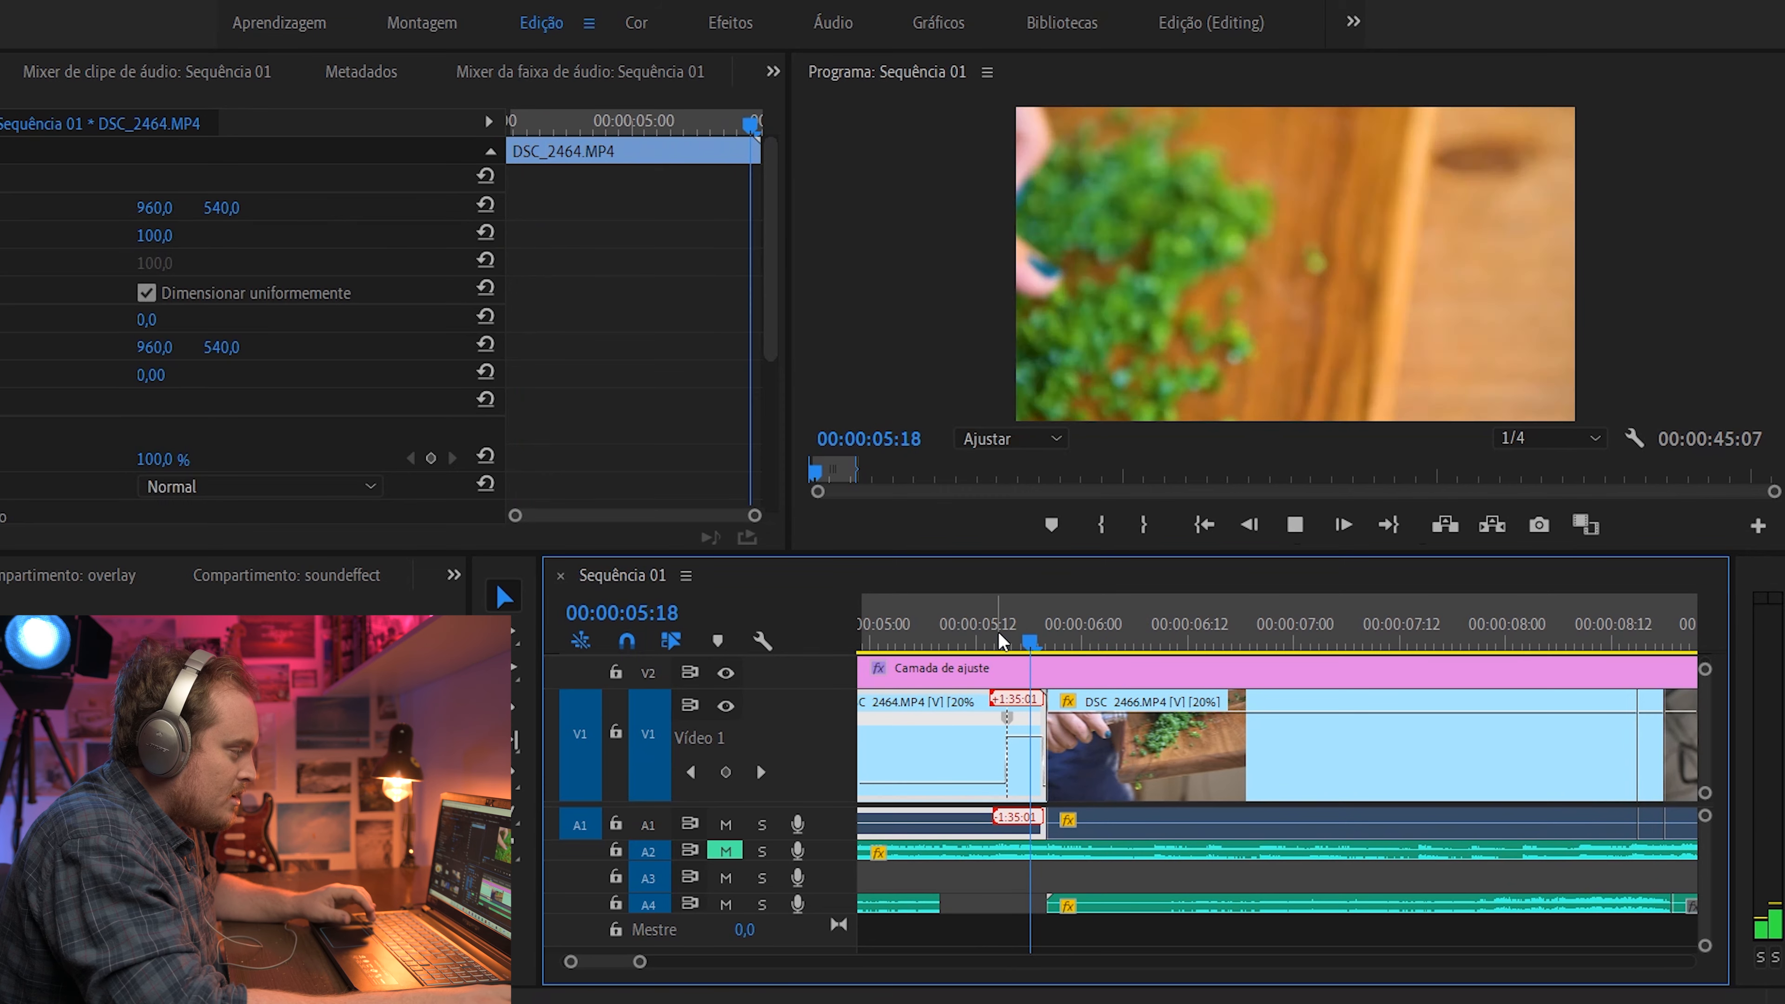
pyautogui.press('space')
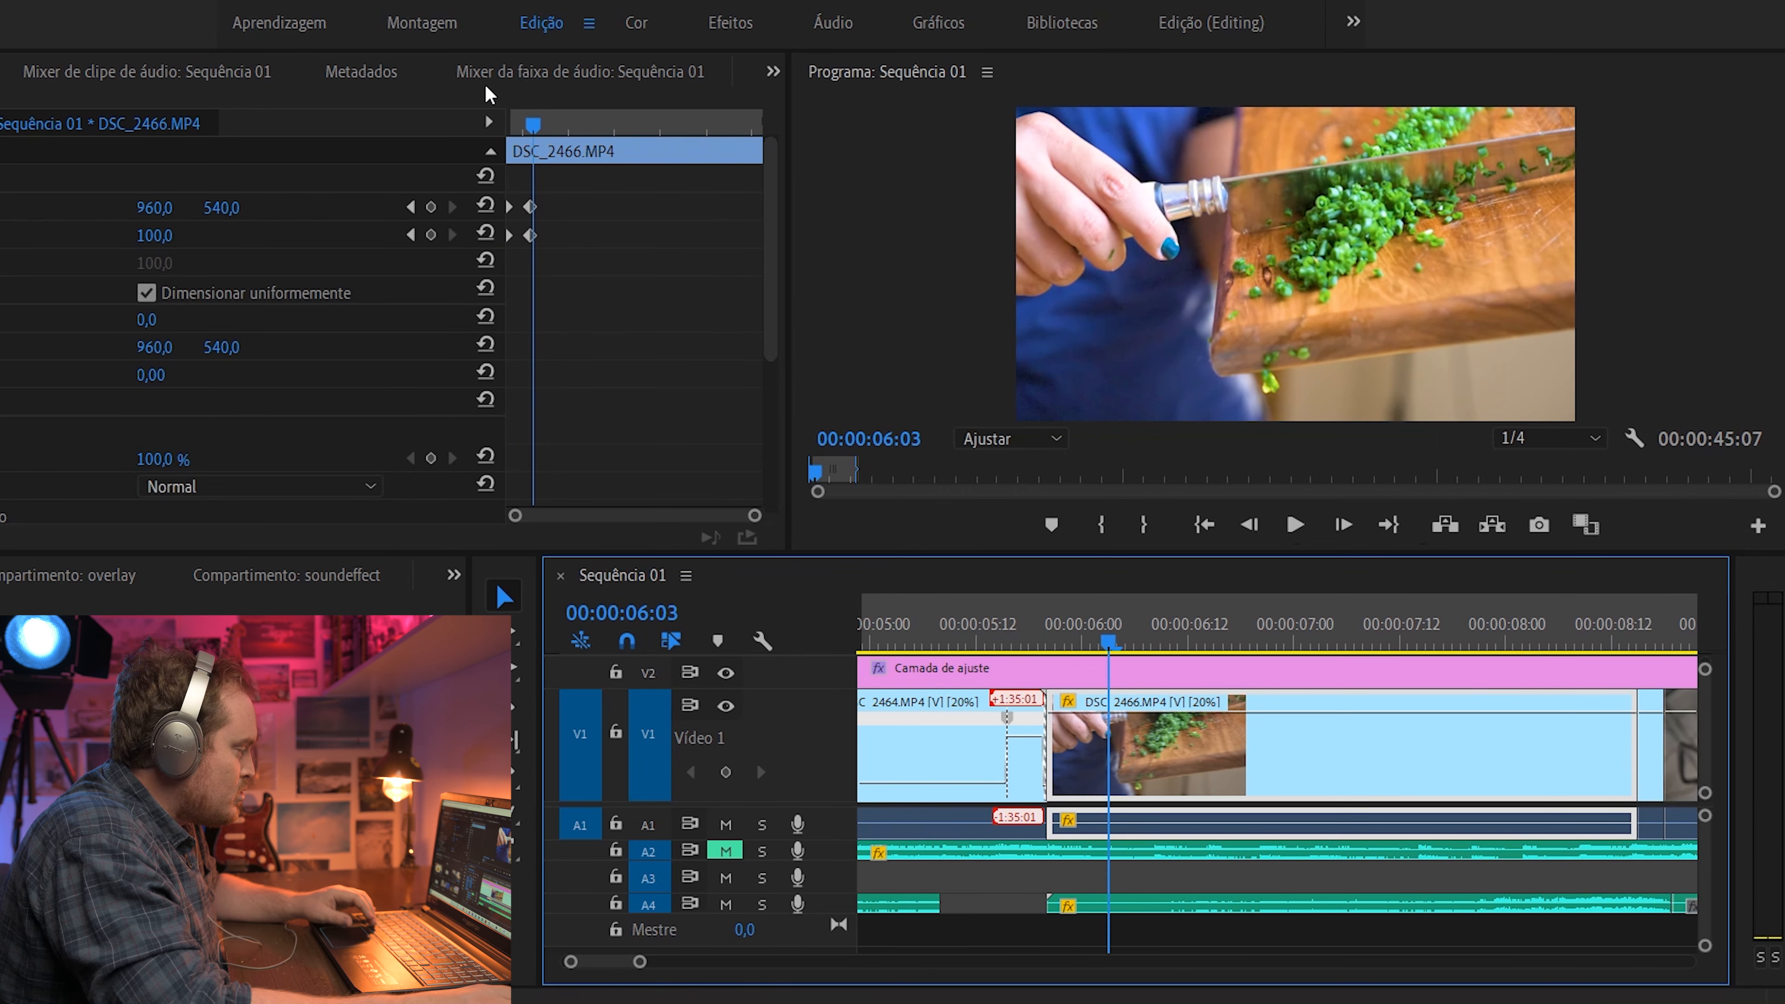
# Examine the opening Position and Scale keyframes of DSC_2466.MP4, replay the transition and scrub the clip to 00:00:06:16
pyautogui.moveTo(536, 133)
pyautogui.mouseDown()
pyautogui.moveTo(495, 143)
pyautogui.moveTo(539, 132)
pyautogui.mouseUp()
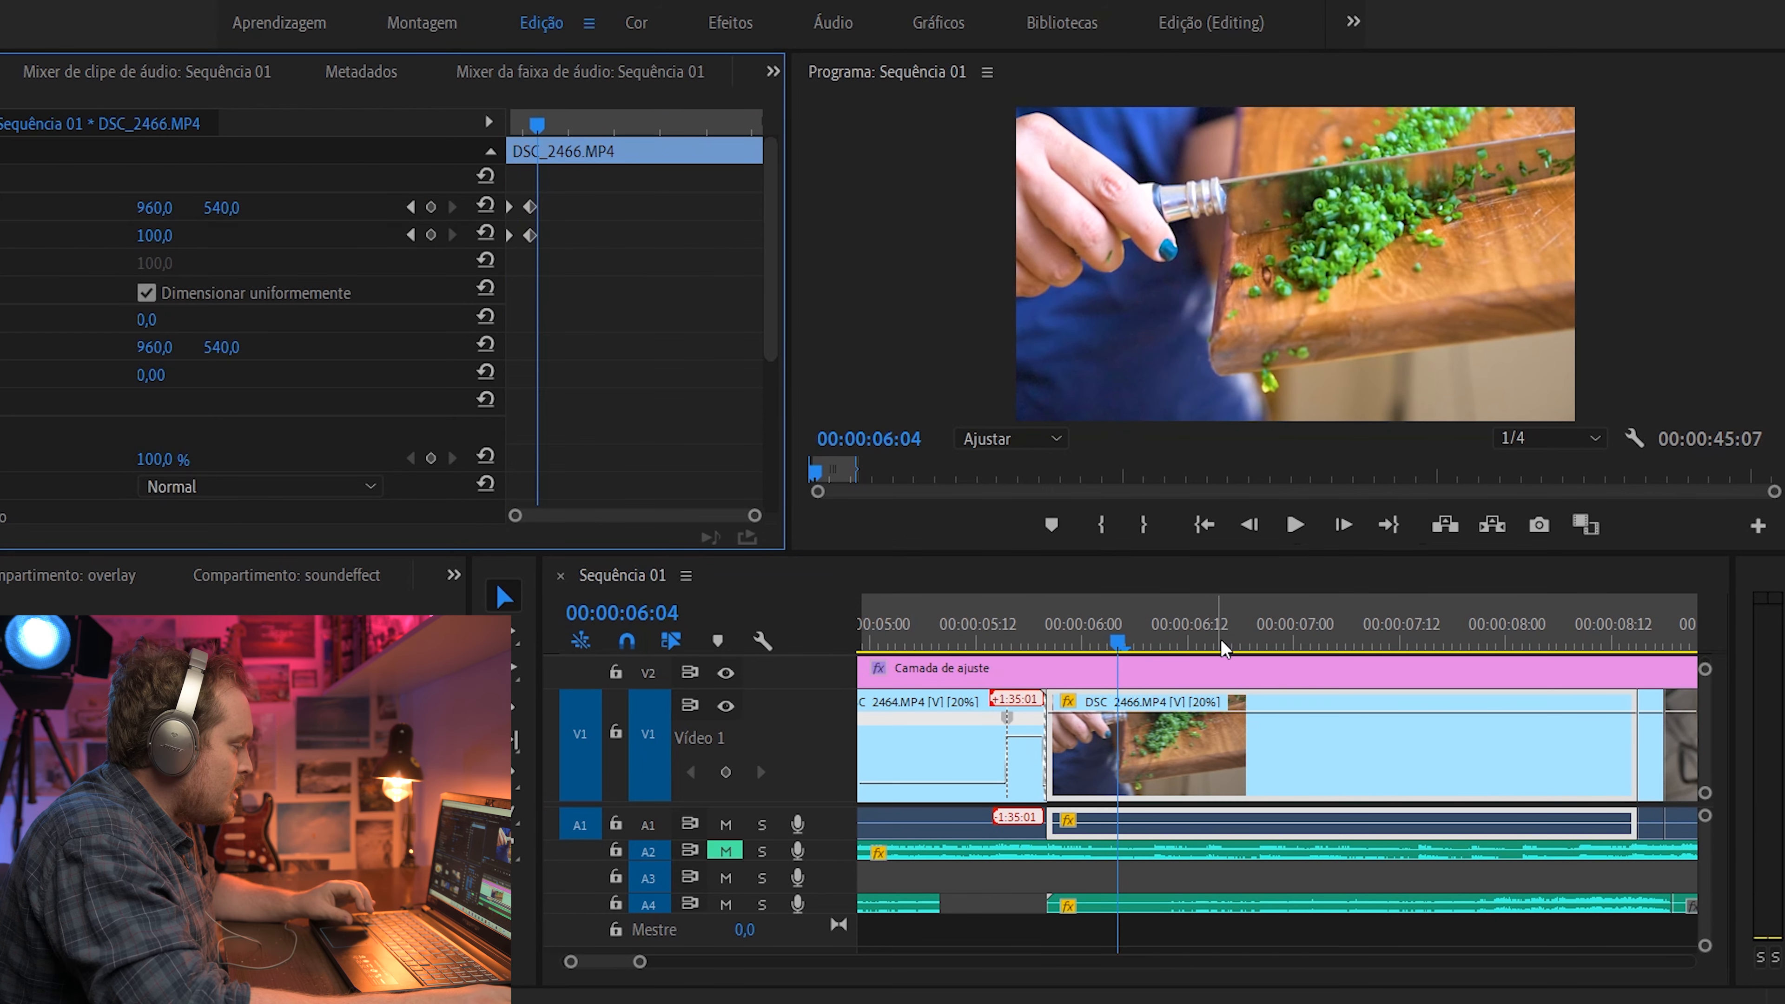
pyautogui.moveTo(1004, 631)
pyautogui.mouseDown()
pyautogui.moveTo(1132, 604)
pyautogui.moveTo(990, 624)
pyautogui.mouseUp()
pyautogui.press('space')
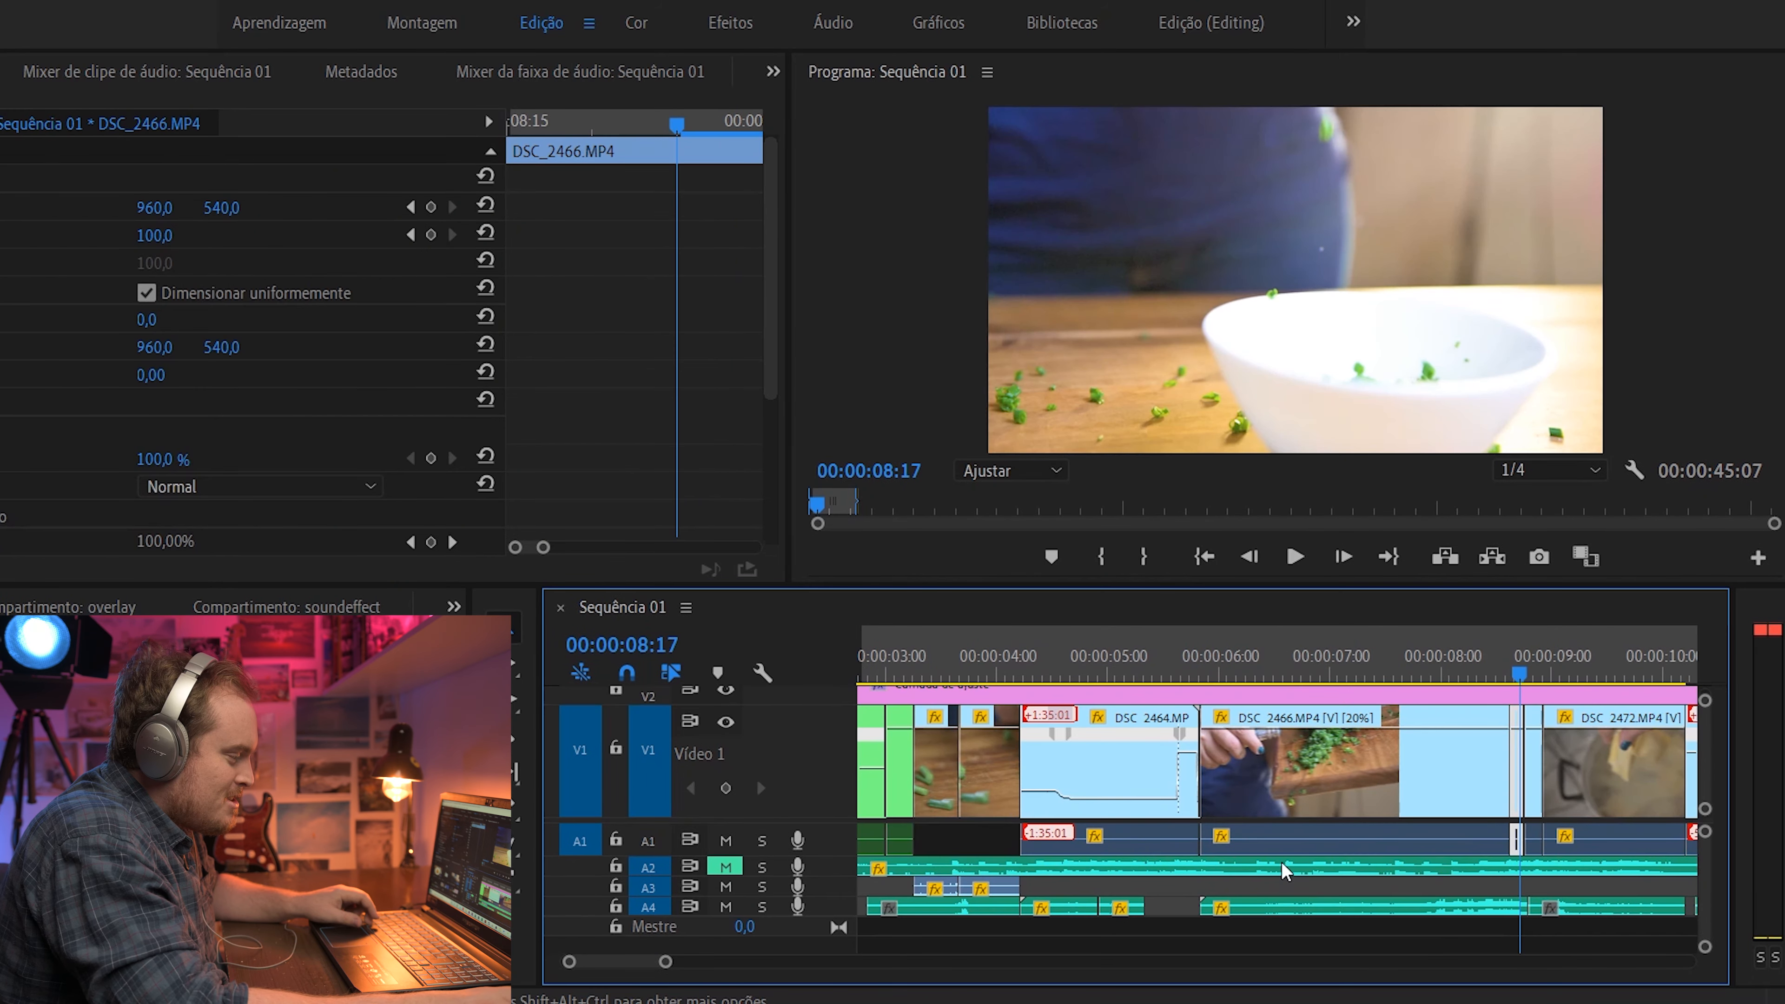
pyautogui.moveTo(1244, 660); pyautogui.dragTo(1294, 649)
pyautogui.scroll(-1, 1277, 692)
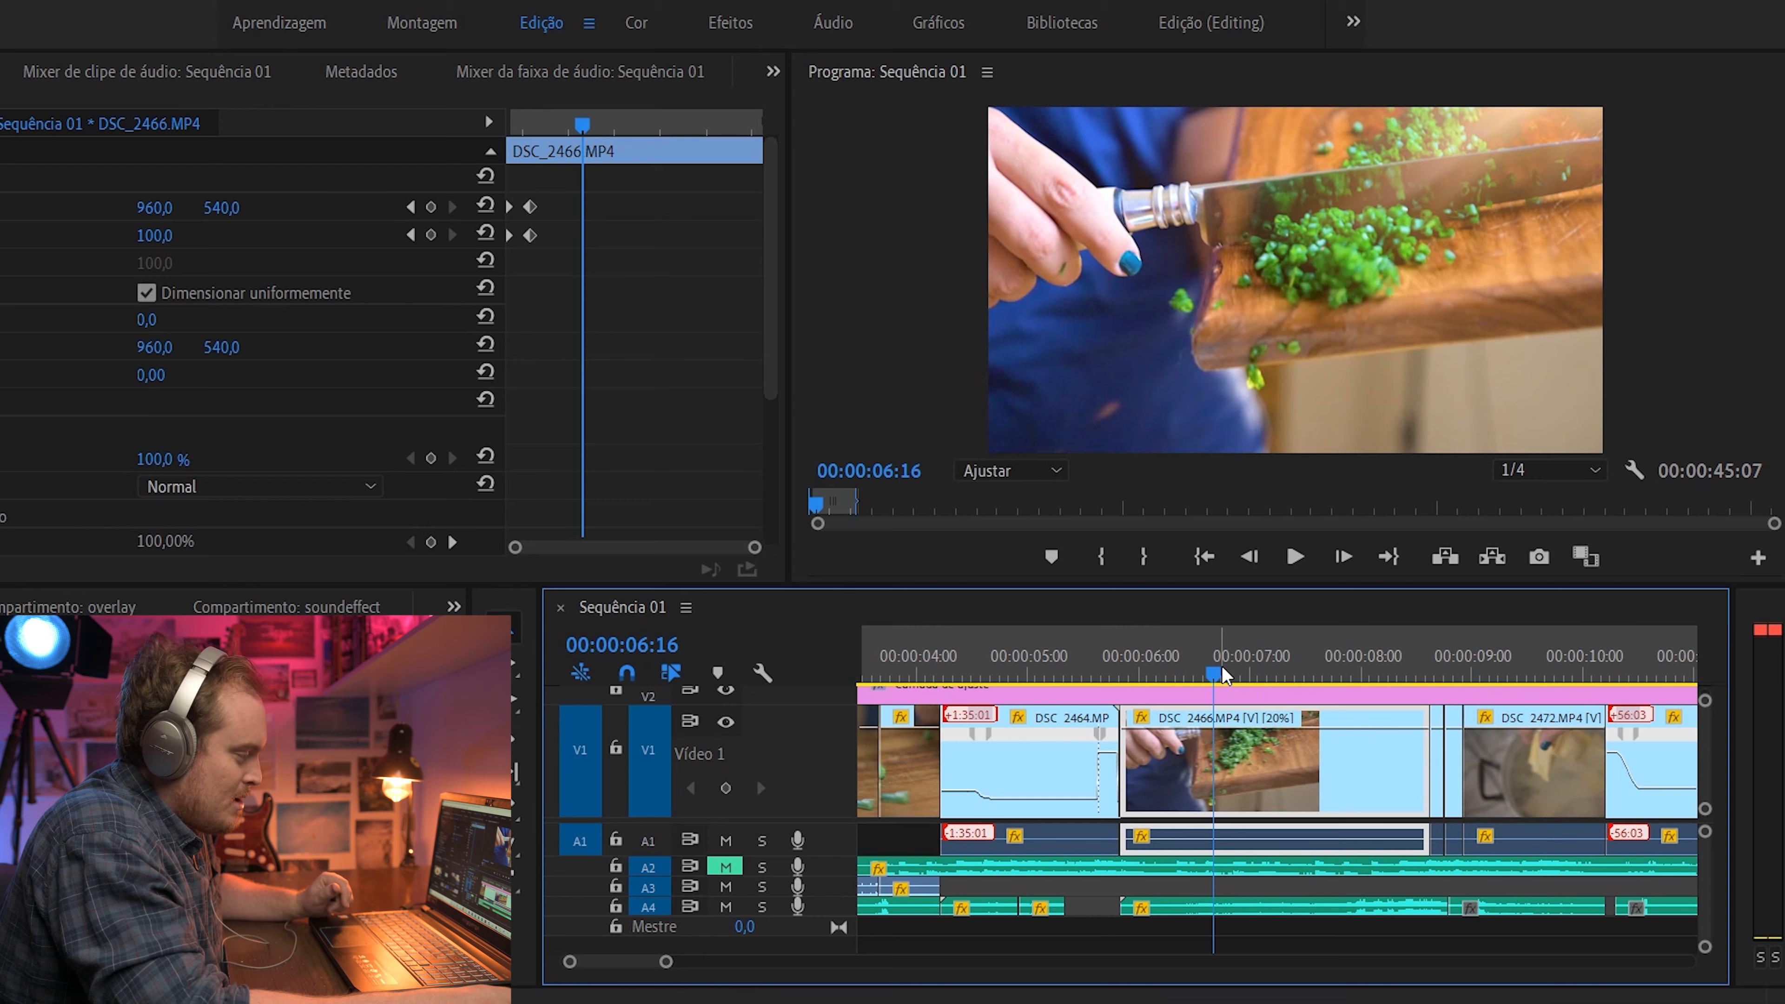
# Replay the slow-motion part of DSC_2466.MP4, return to 00:00:06:17 and save the project
pyautogui.moveTo(1222, 666); pyautogui.dragTo(1264, 654)
pyautogui.moveTo(1135, 642); pyautogui.dragTo(1146, 637)
pyautogui.press('space')
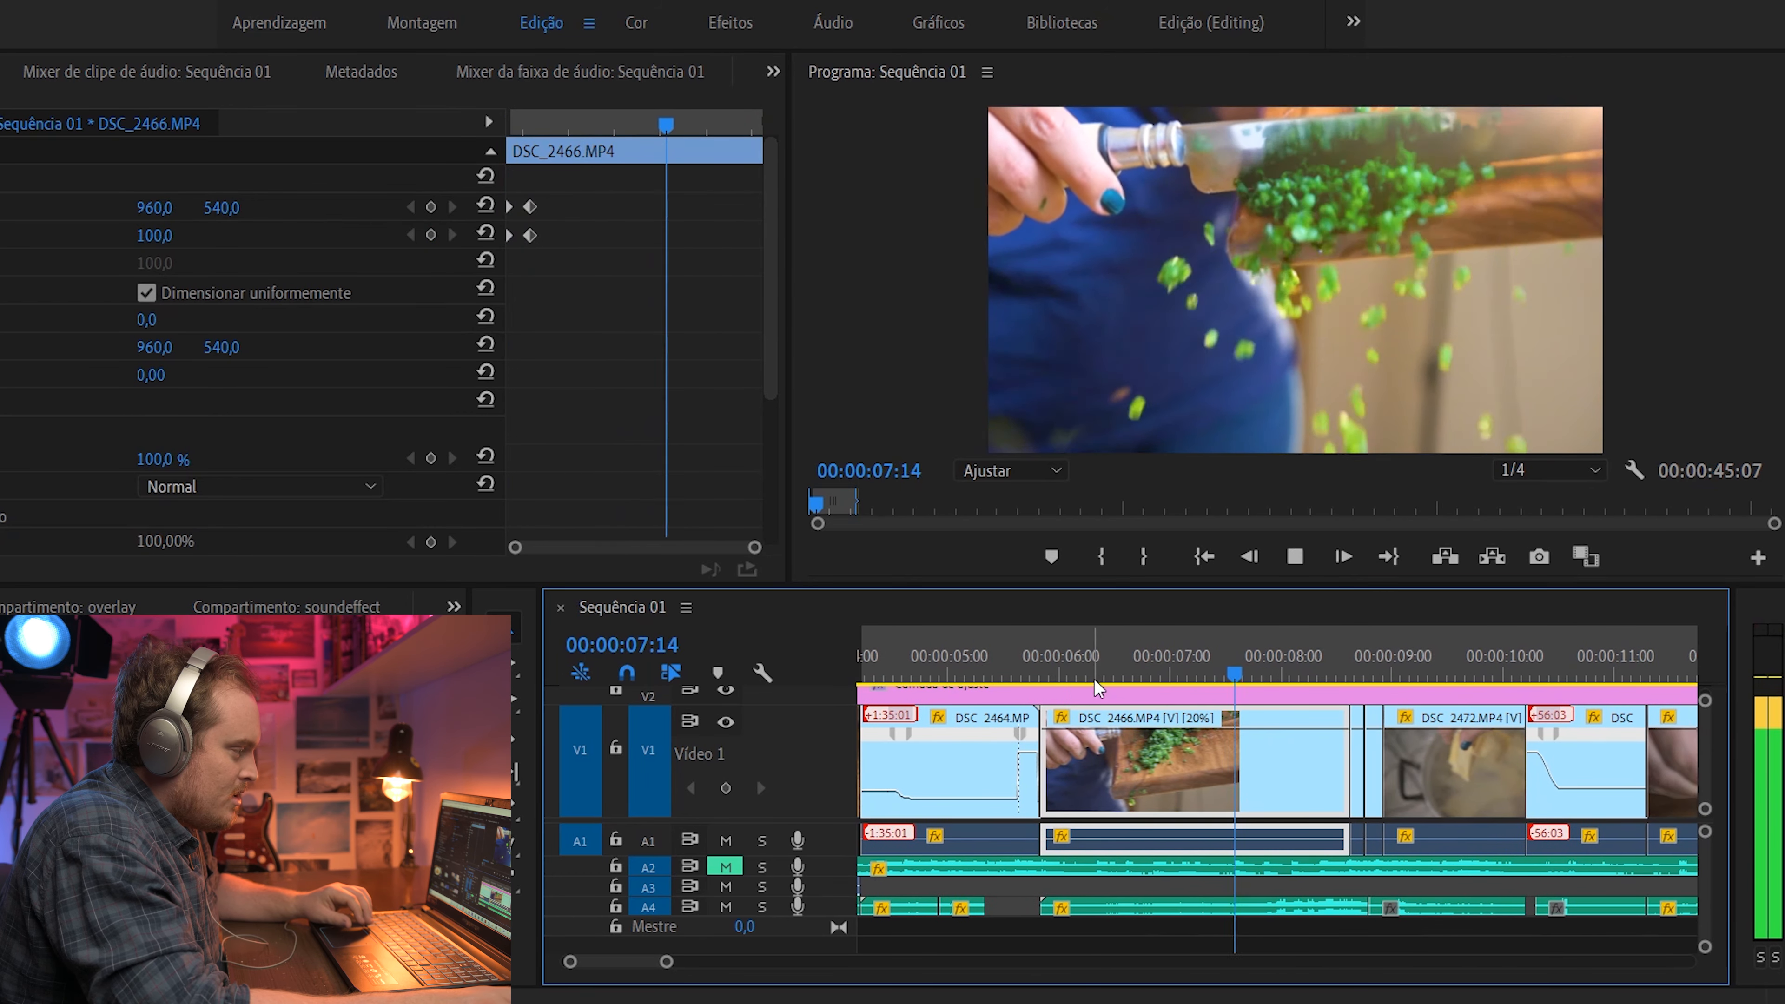
pyautogui.click(1146, 640)
pyautogui.click(1144, 640)
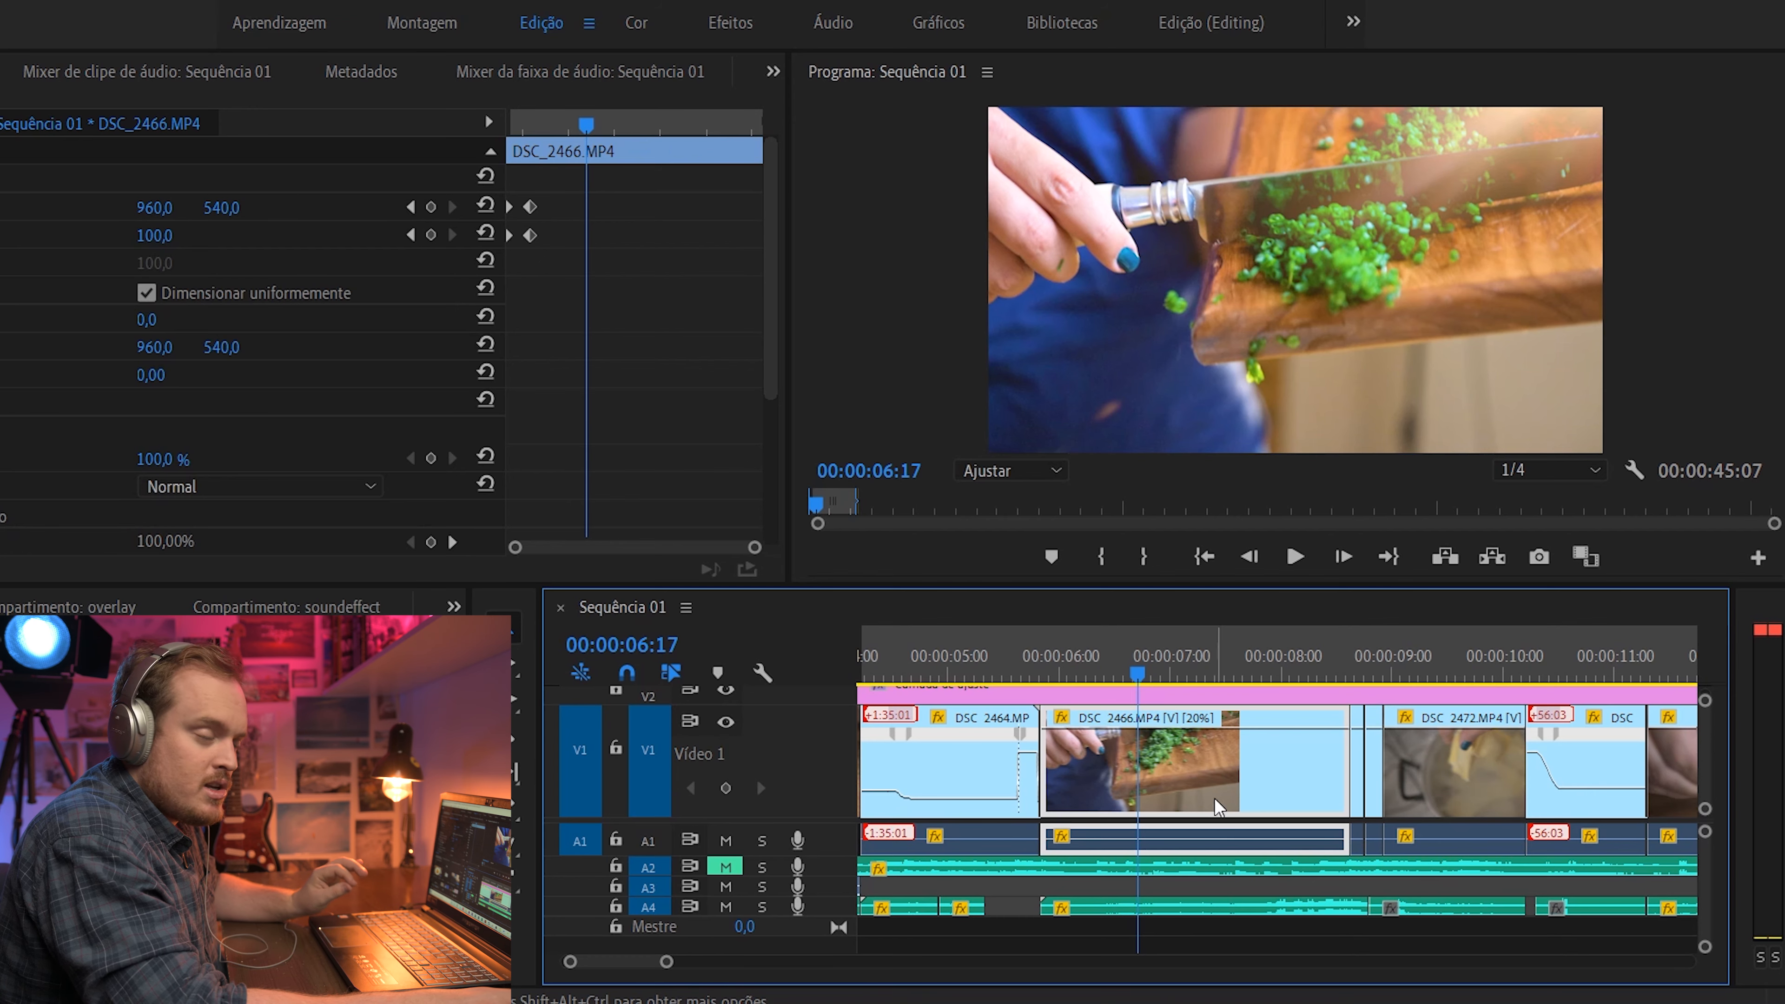
pyautogui.hotkey('ctrl', 's')
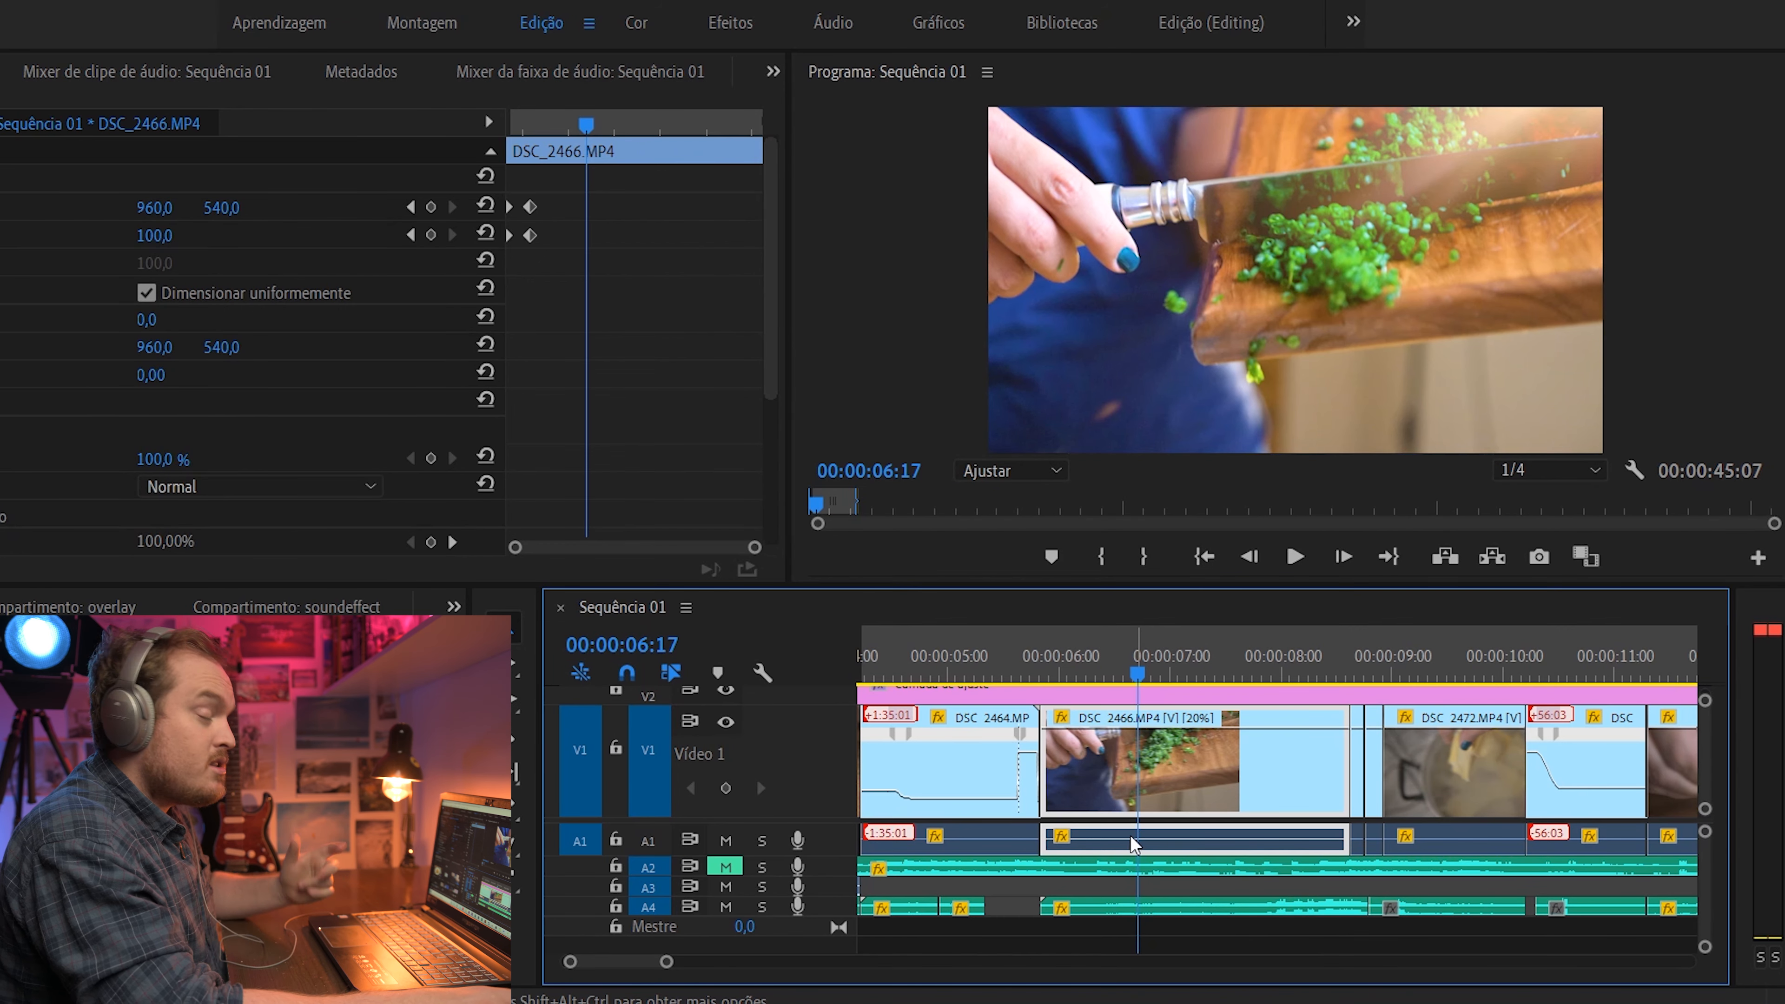
# Play DSC_2466.MP4 in short stretches from 00:00:06:17 into DSC_2472.MP4 to review the falling herbs and the cut
pyautogui.scroll(-1, 1118, 873)
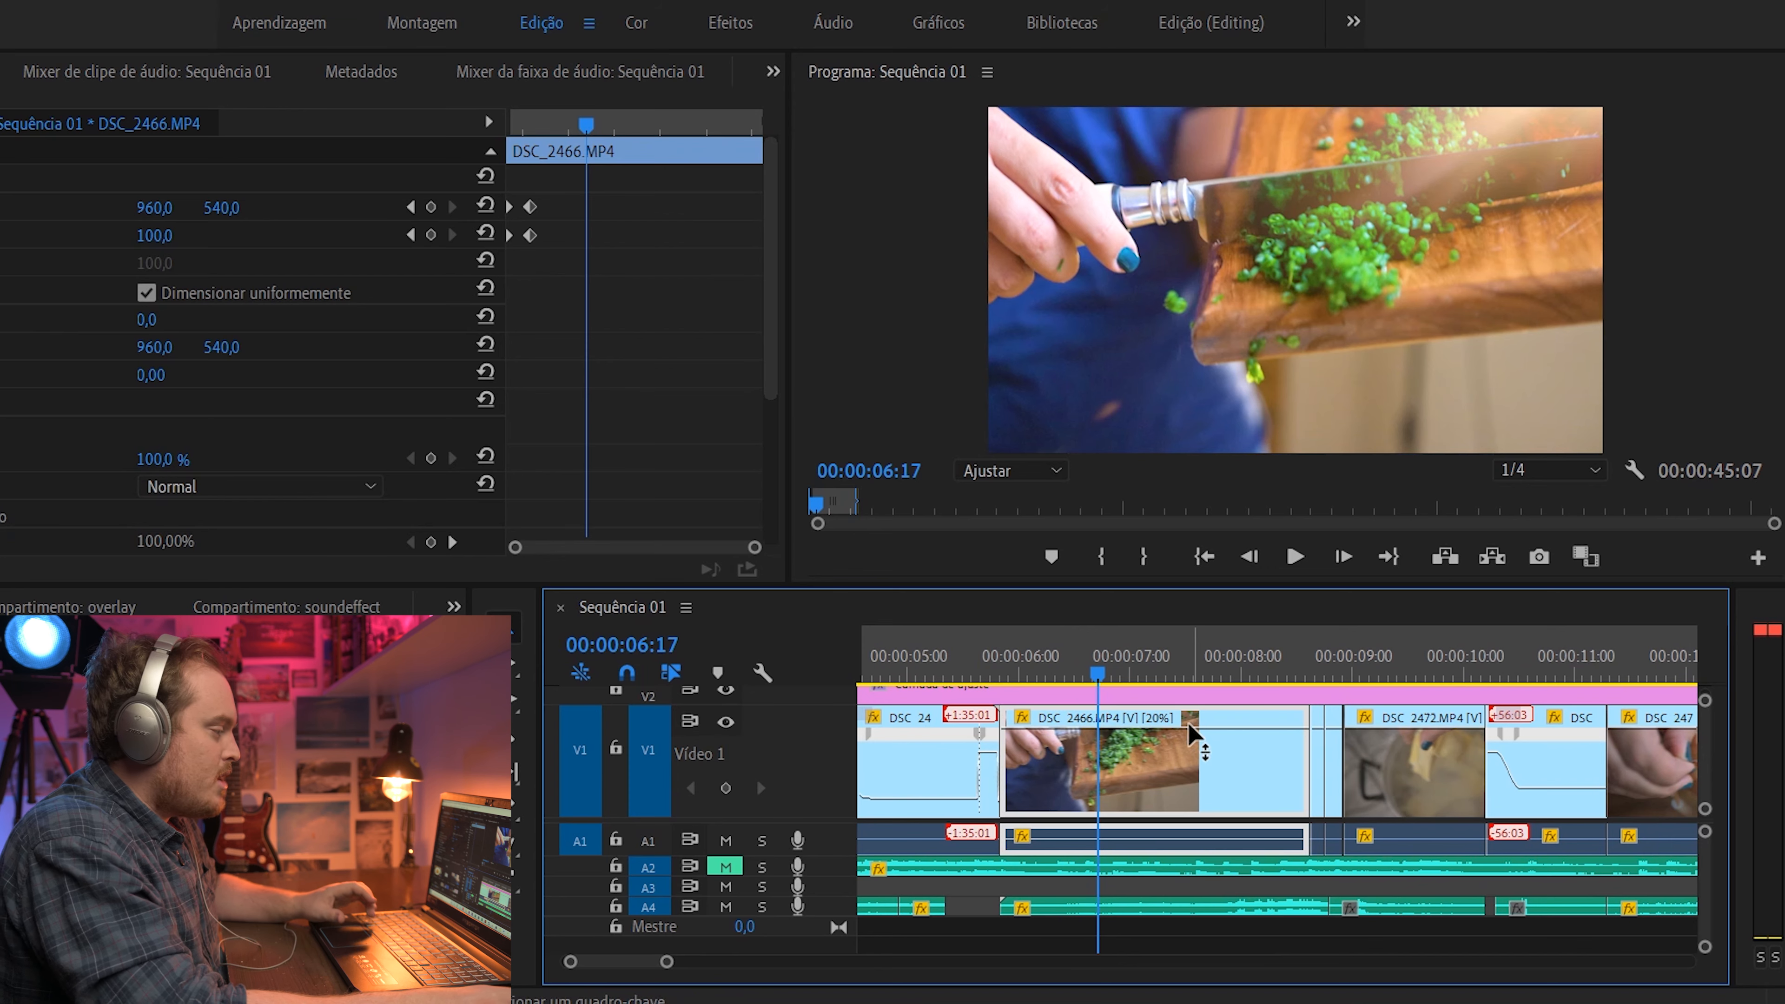
pyautogui.press('space')
pyautogui.press('space')
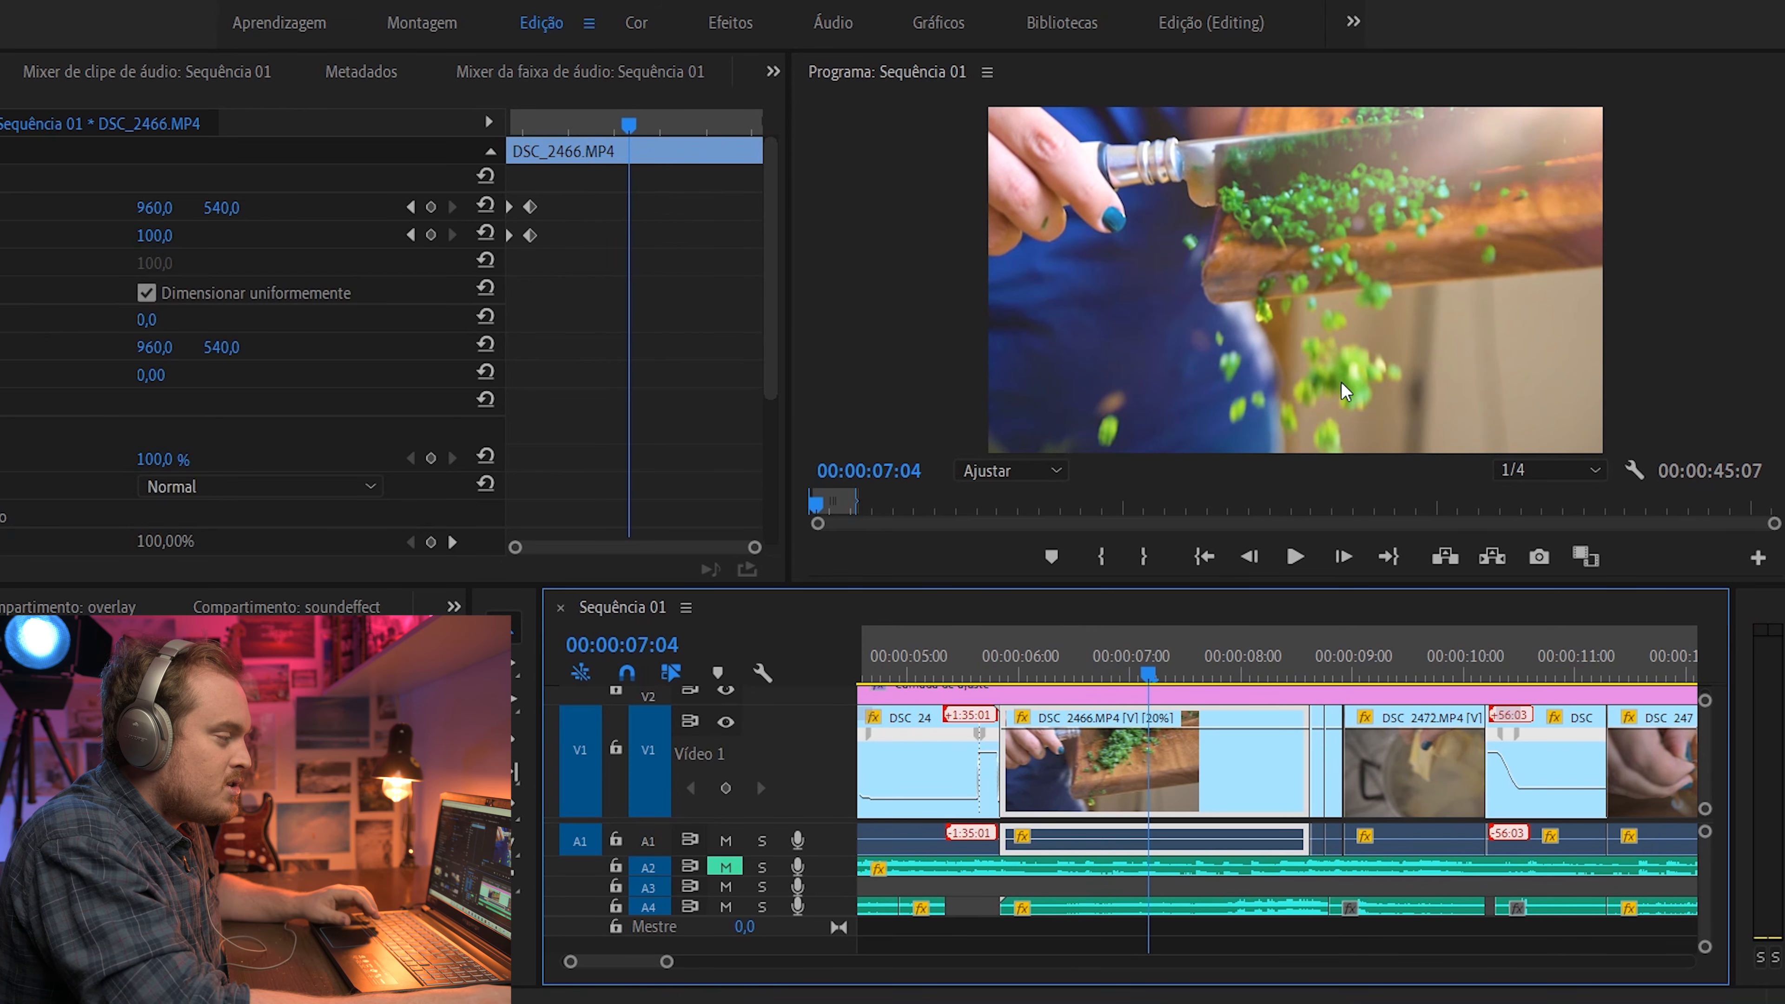
pyautogui.press('space')
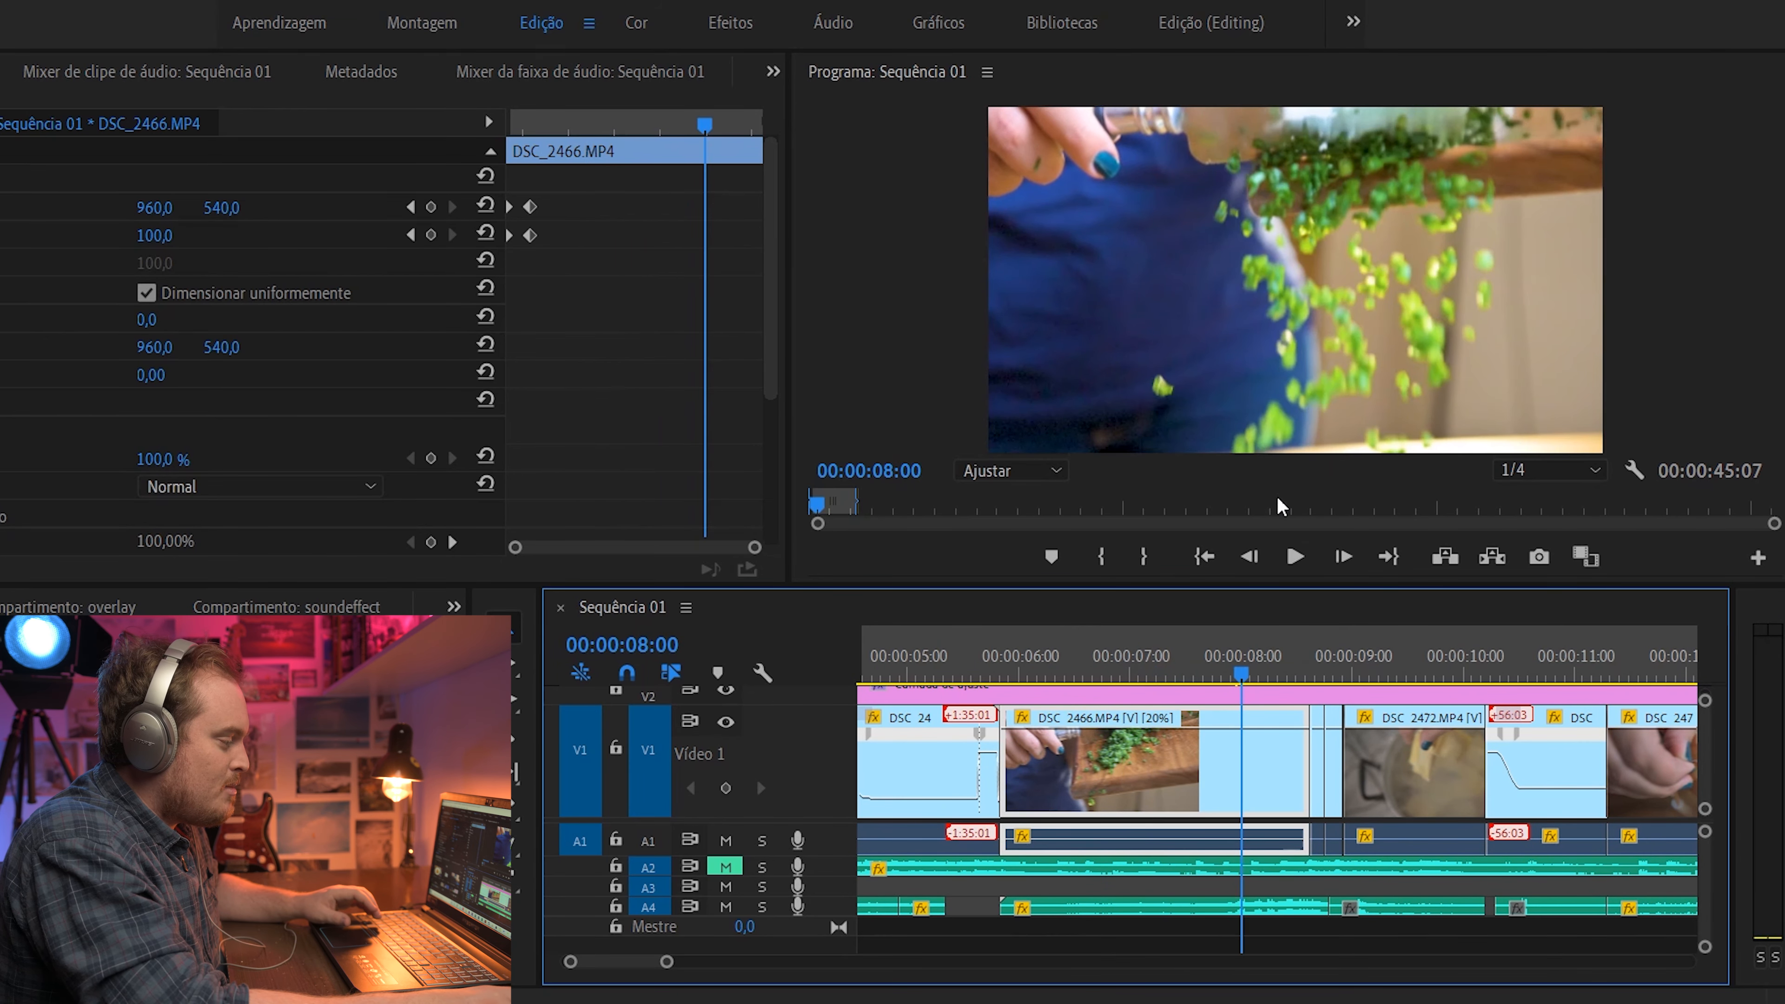
pyautogui.press('space')
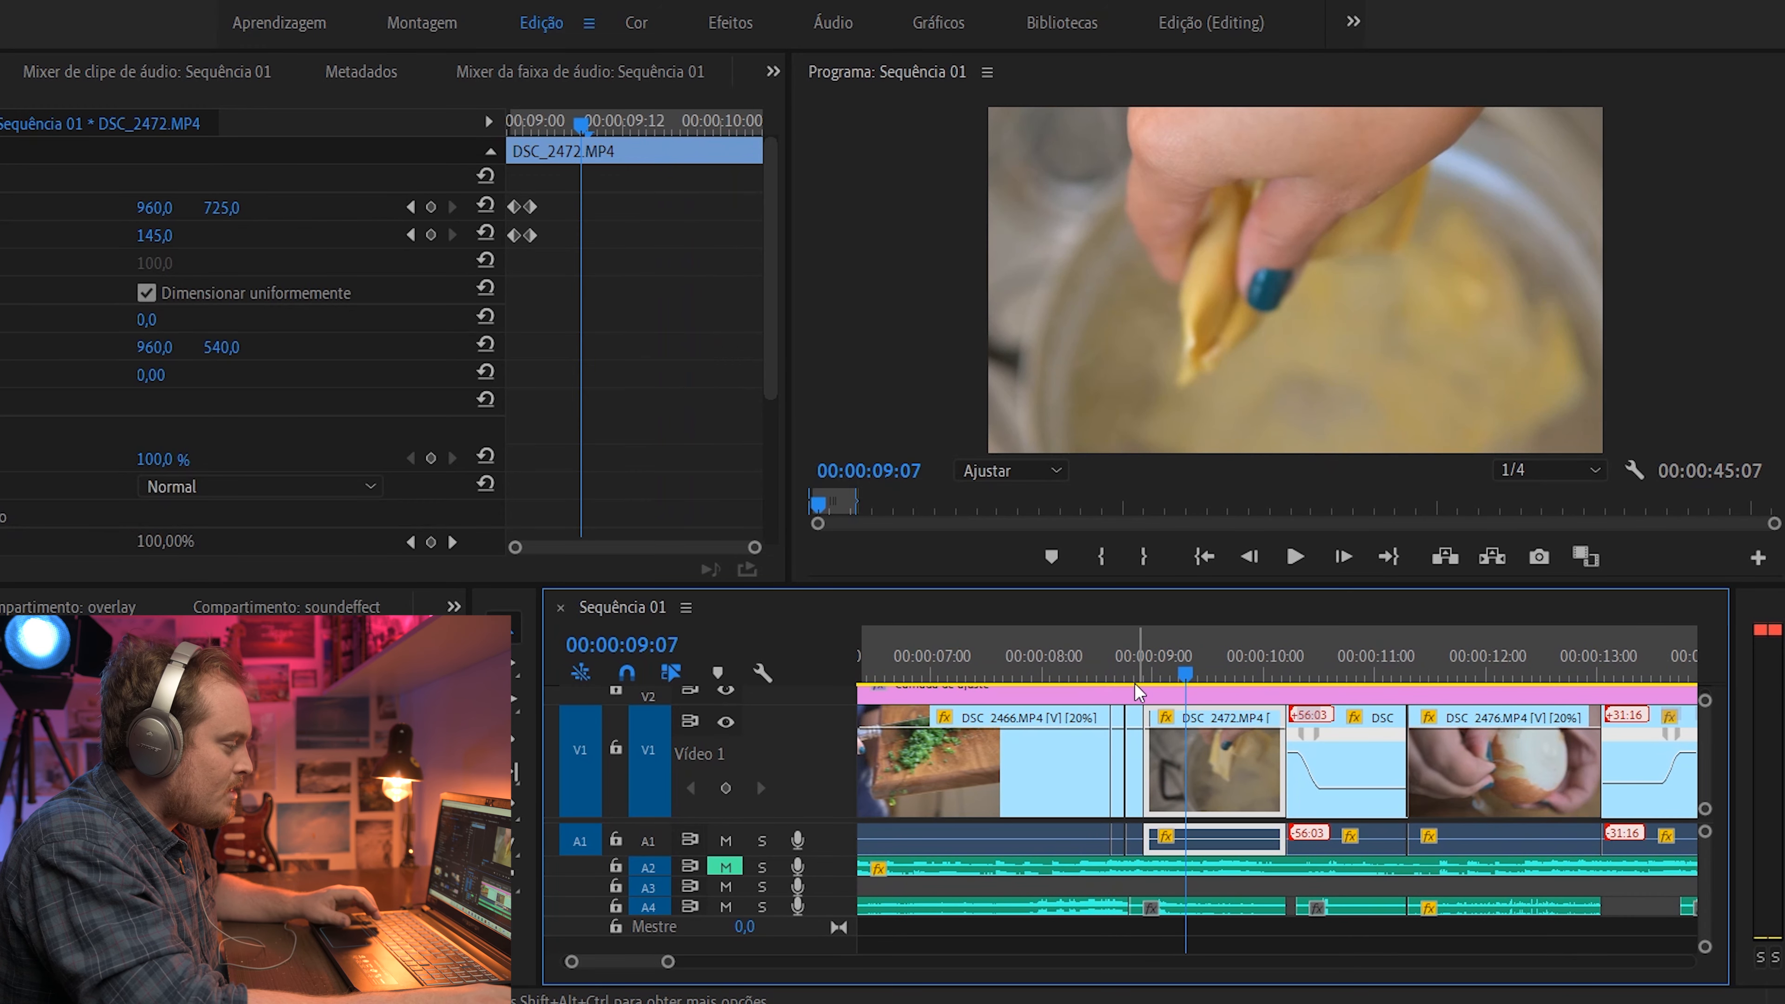
# Scrub the short clips joining DSC_2466.MP4 to DSC_2472.MP4, between about 00:00:08:20 and 00:00:09:02, to examine the transition
pyautogui.click(1111, 668)
pyautogui.scroll(4, 1105, 710)
pyautogui.moveTo(1133, 663); pyautogui.dragTo(1297, 678)
pyautogui.scroll(2, 1287, 760)
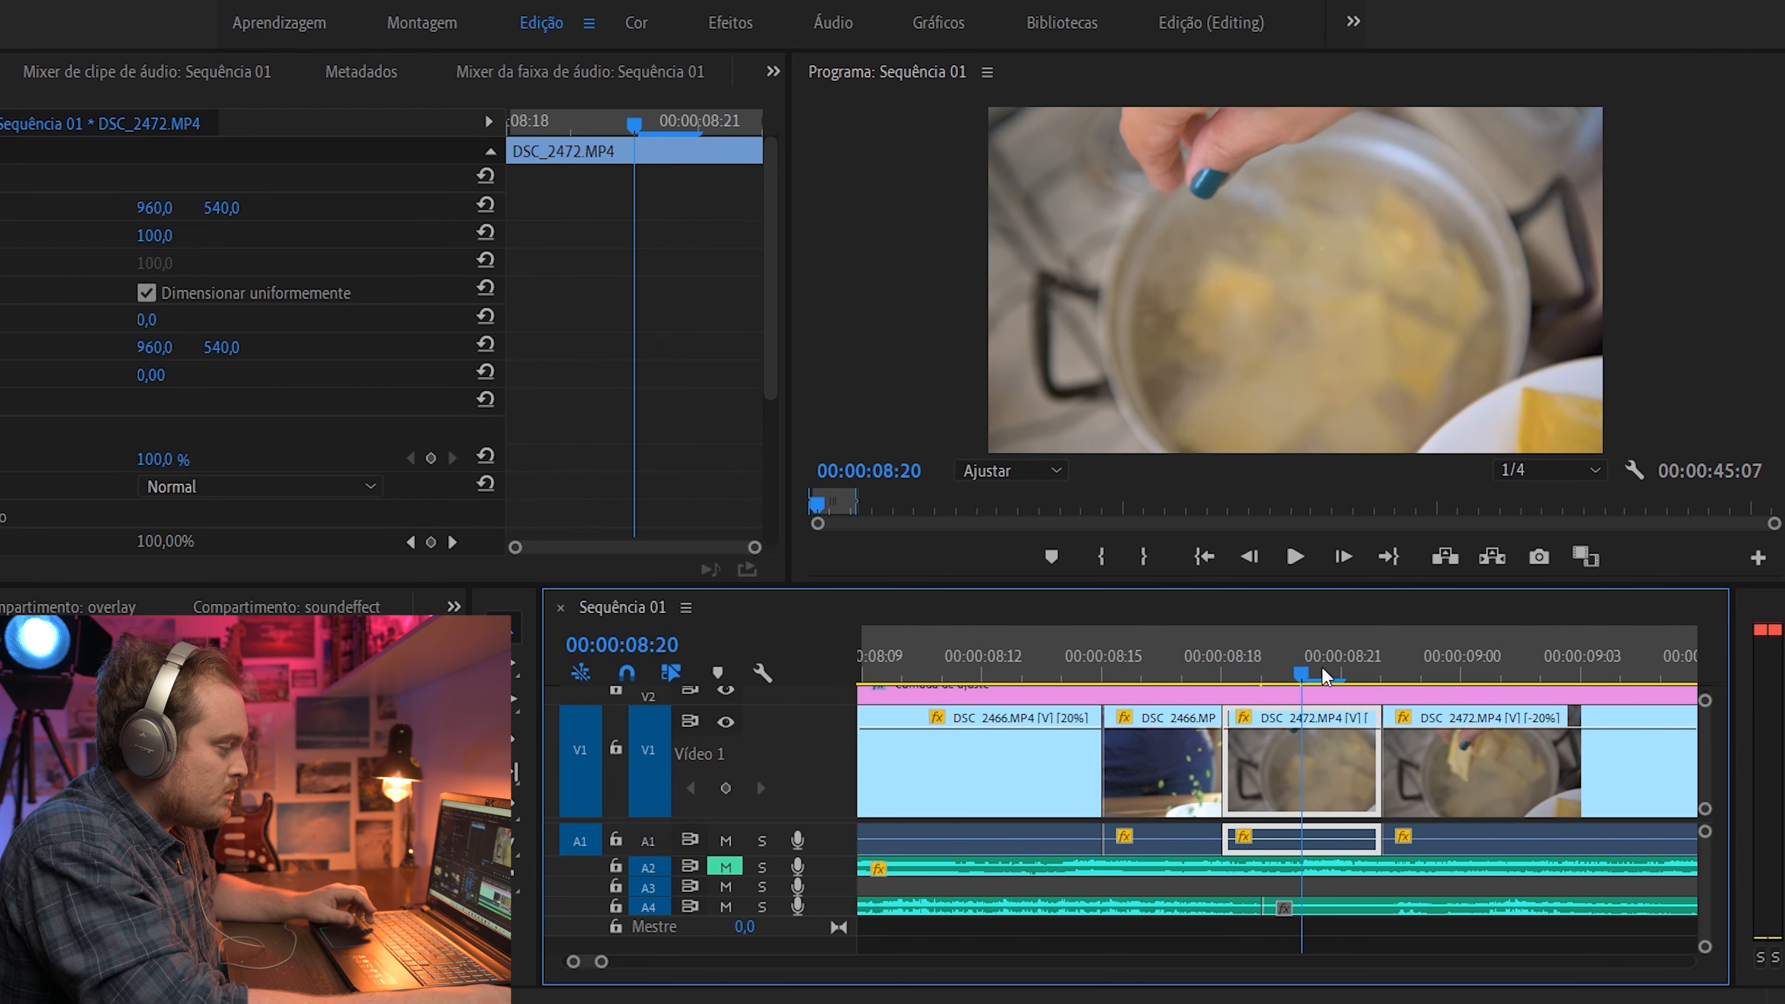
pyautogui.moveTo(1322, 673); pyautogui.dragTo(1539, 684)
pyautogui.press('-')
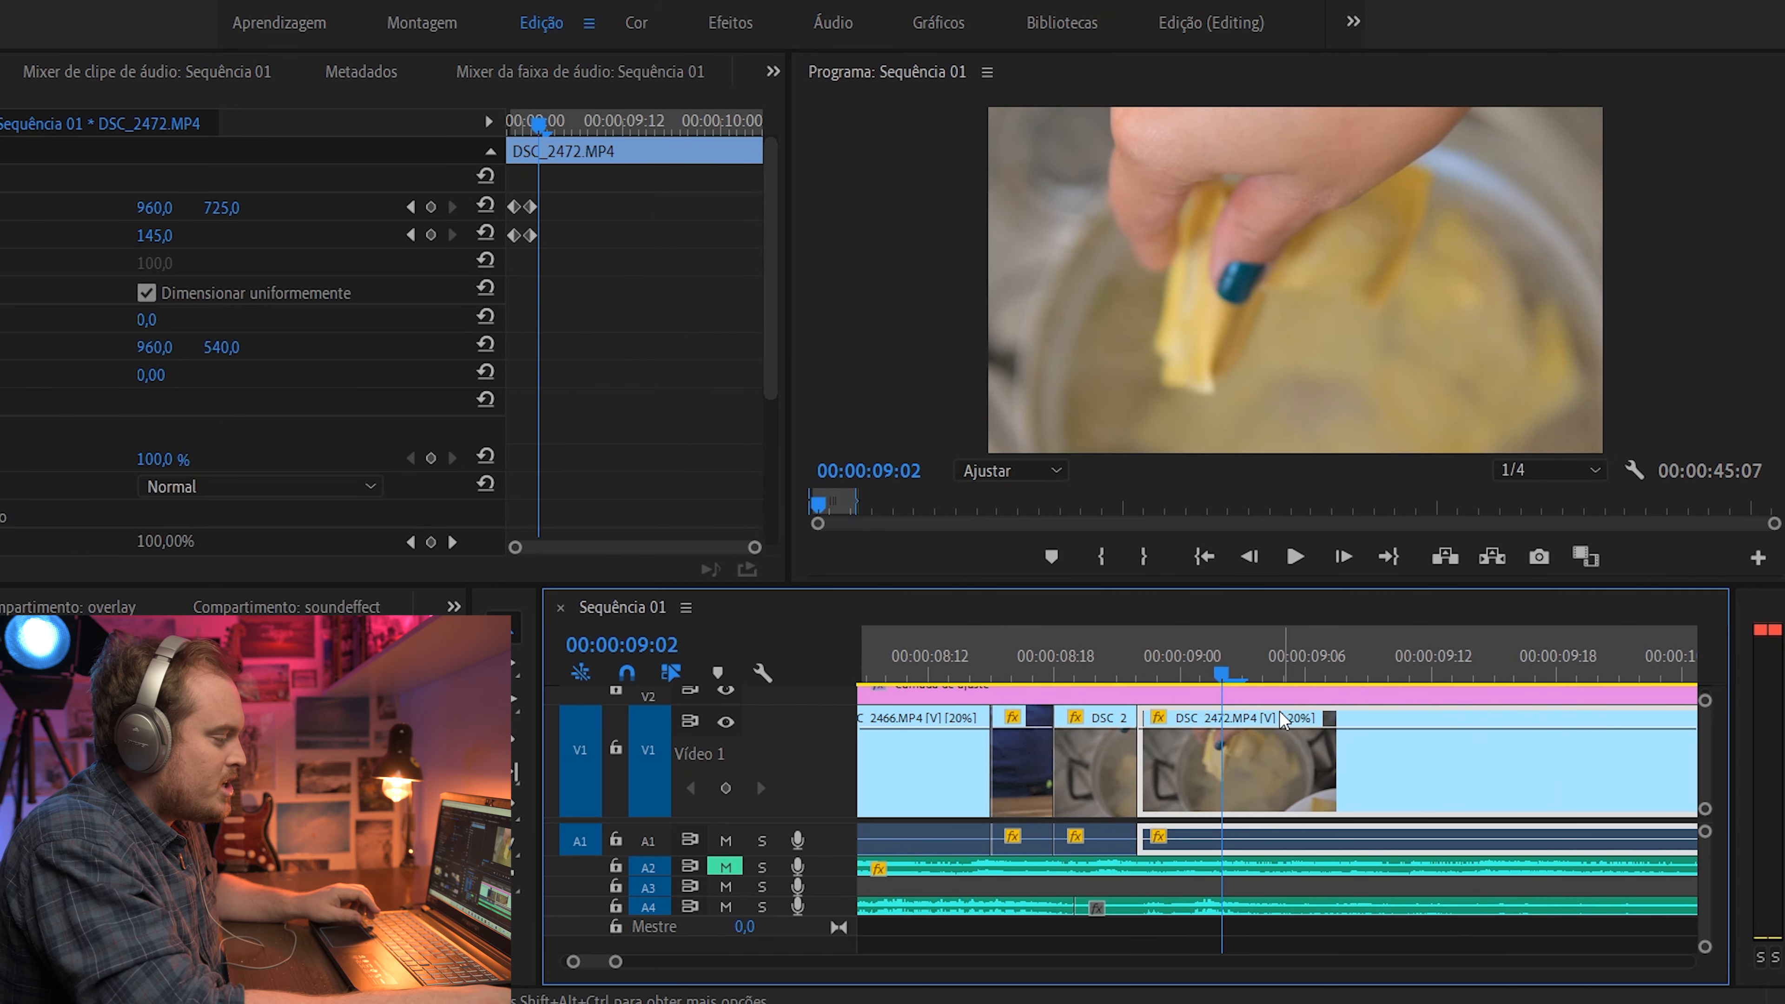
pyautogui.moveTo(1243, 673); pyautogui.dragTo(1117, 696)
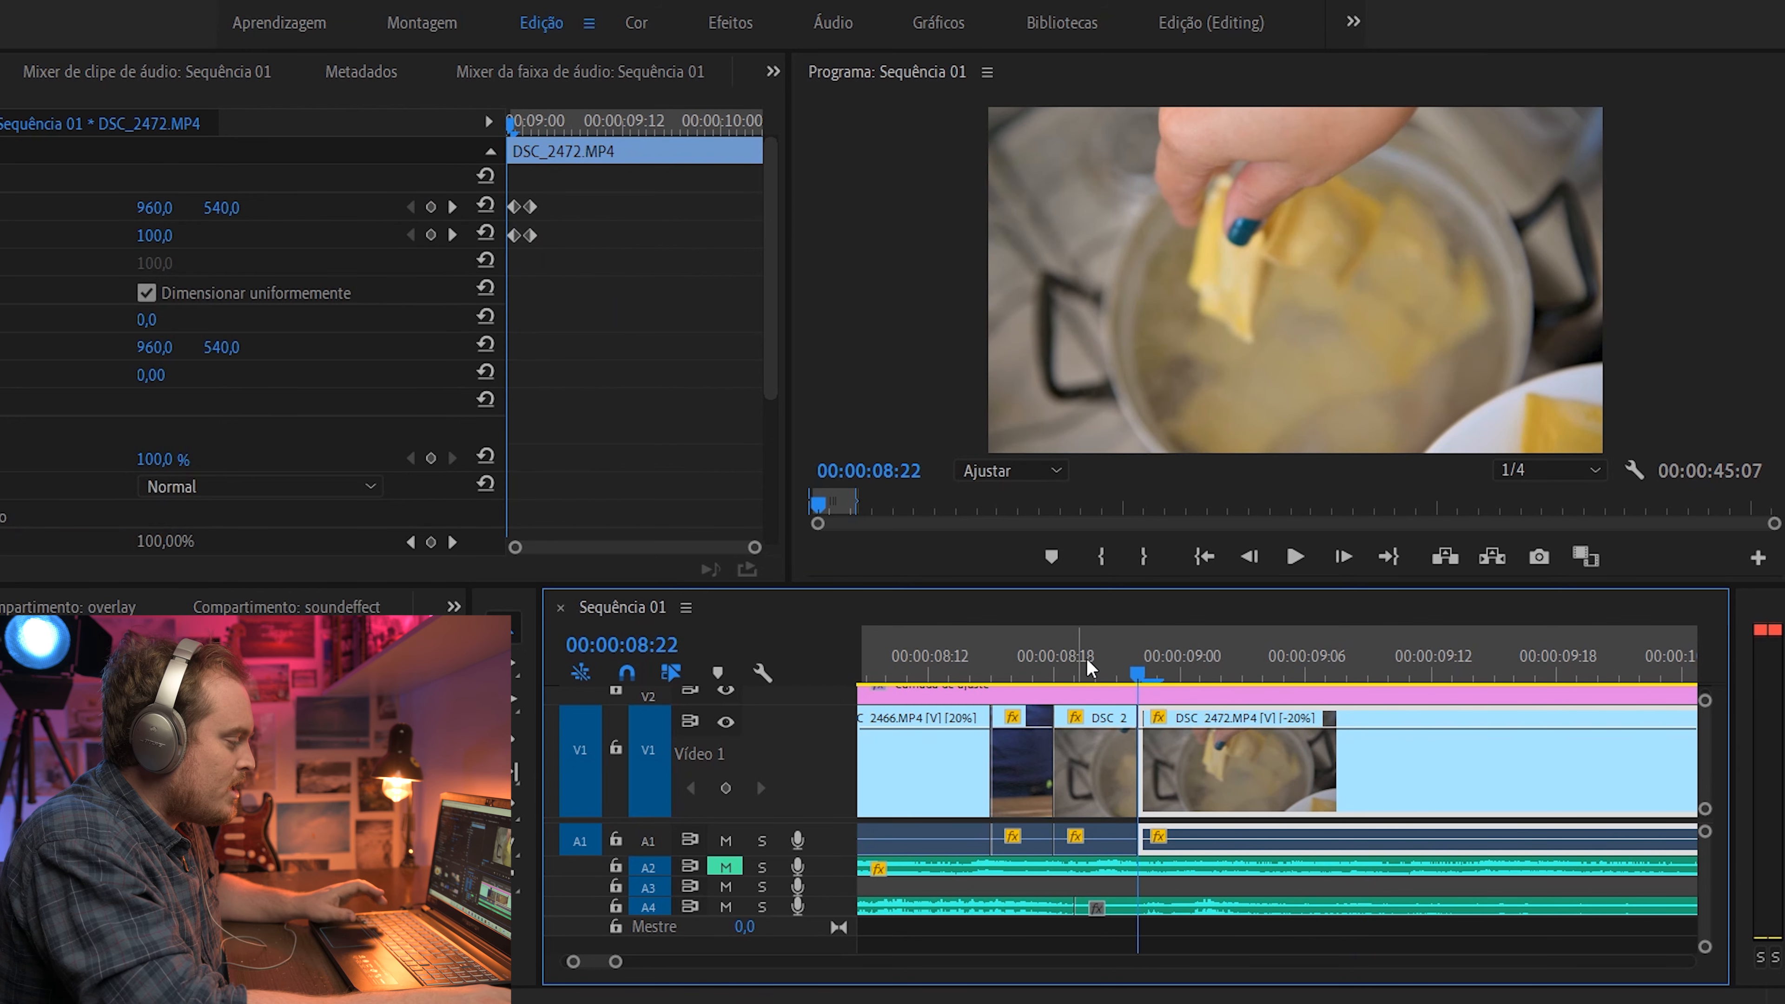
# Check the reverse-speed option in the speed/duration settings of the short DSC_2472.MP4 clip at 00:00:08:21, then dismiss the settings
pyautogui.moveTo(1087, 666); pyautogui.dragTo(1117, 668)
pyautogui.rightClick(1083, 777)
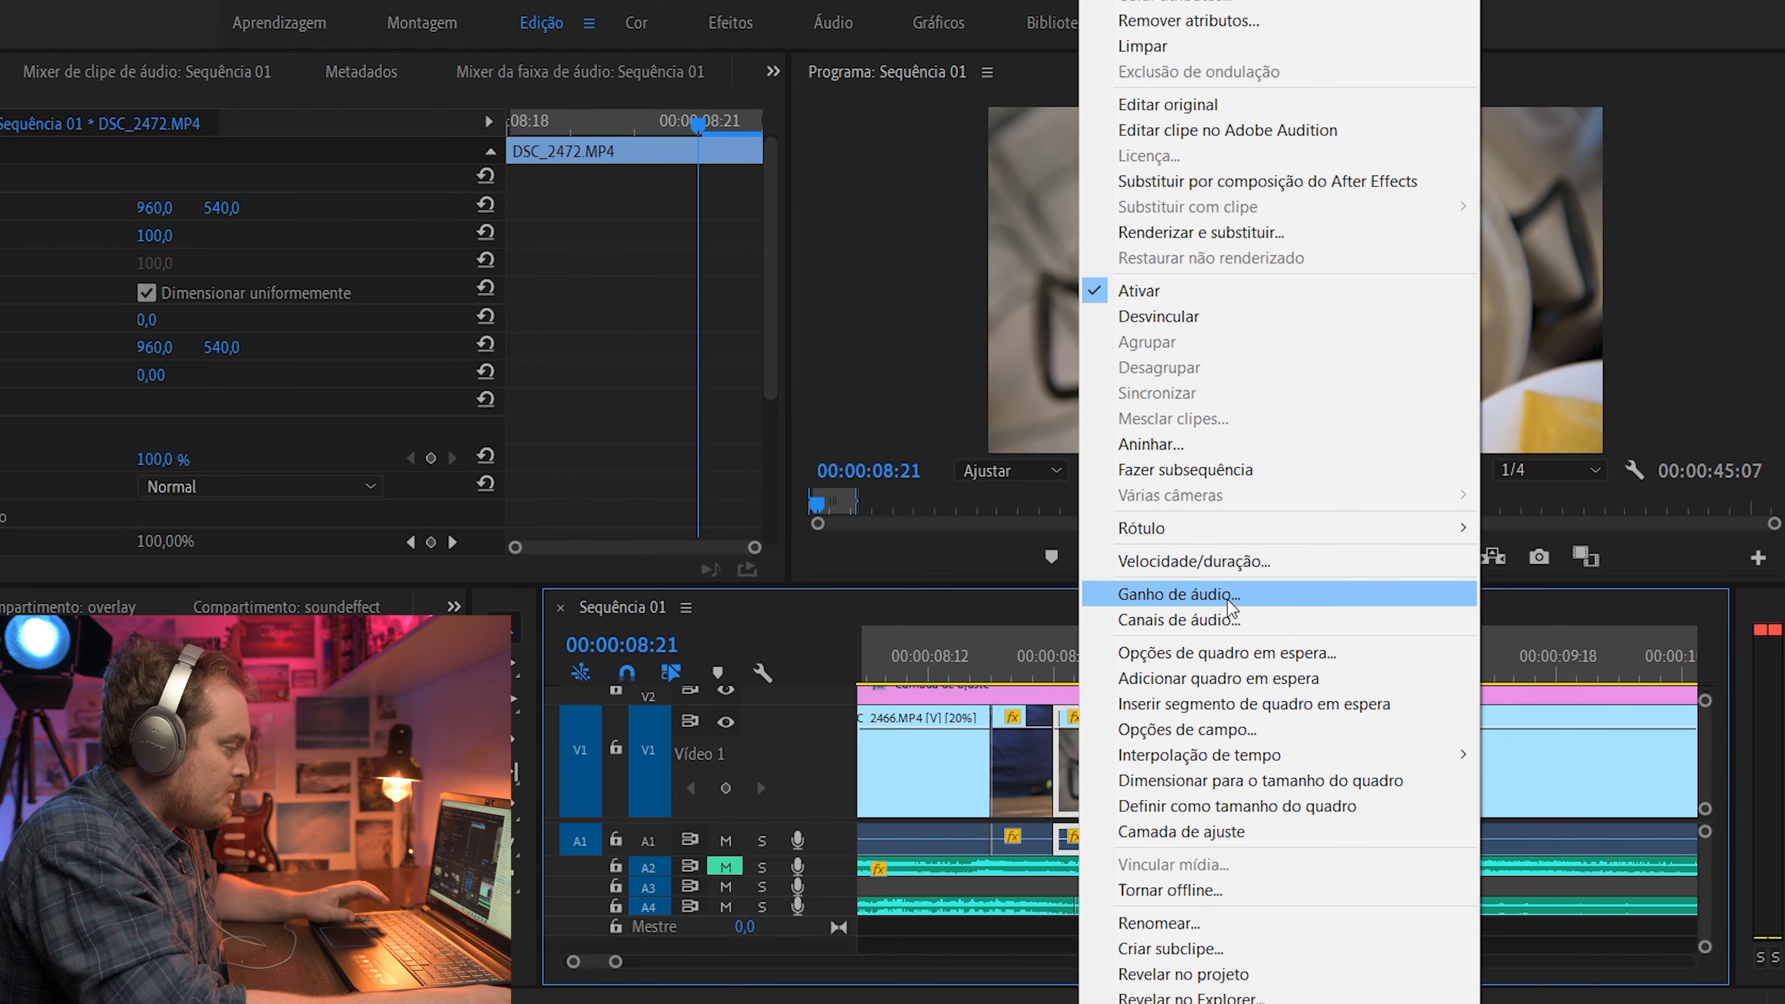
pyautogui.click(1220, 560)
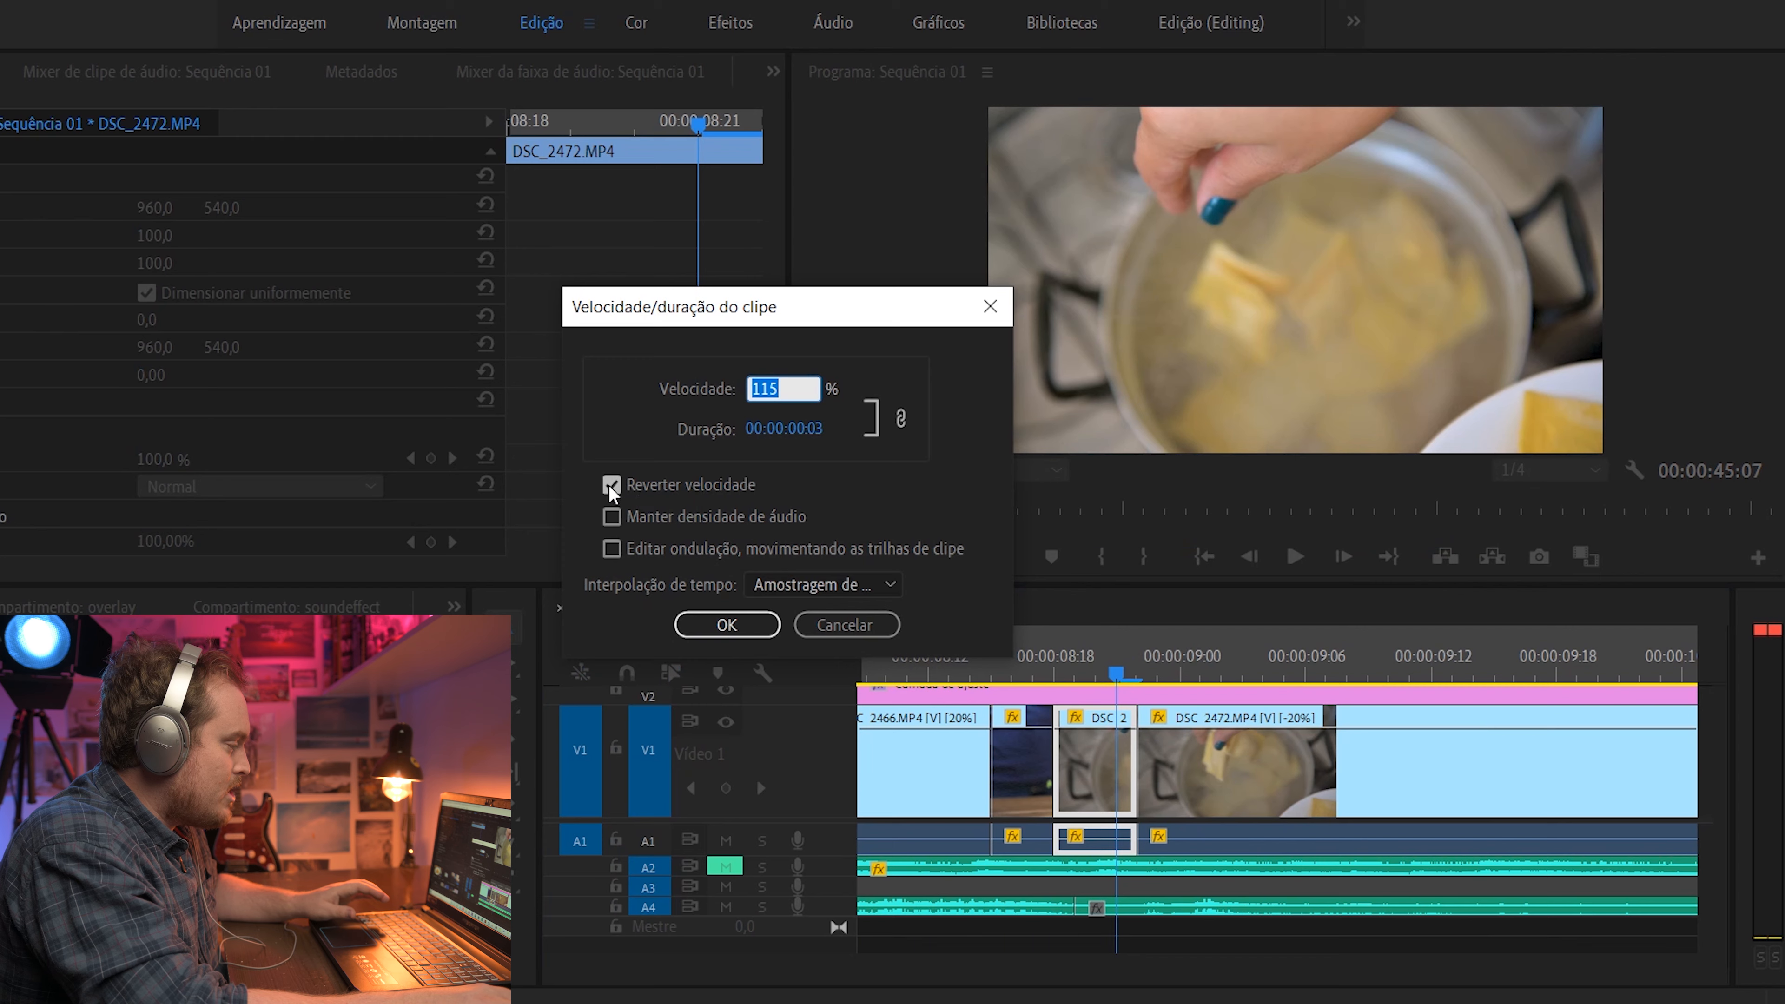
pyautogui.click(866, 623)
# Play DSC_2472.MP4 from 00:00:08:21 to its end, then replay its last part into DSC_2475.MP4
pyautogui.scroll(-2, 984, 739)
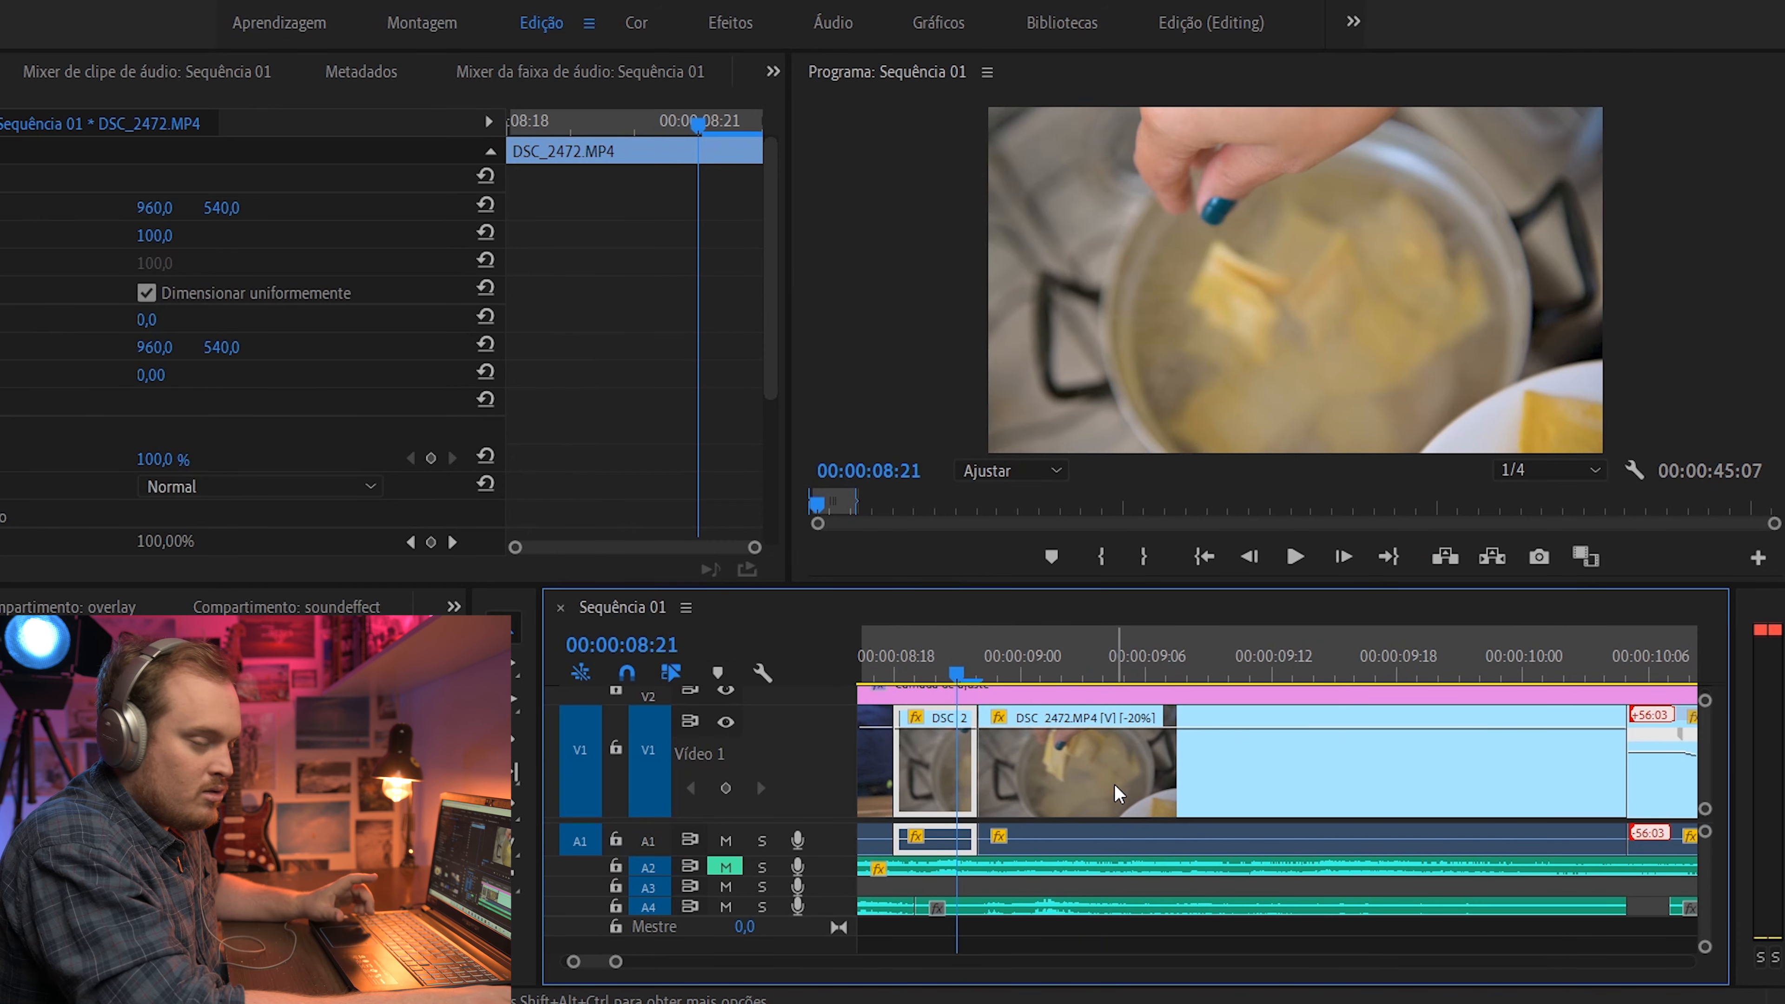
pyautogui.press('space')
pyautogui.press('-')
pyautogui.press('space')
pyautogui.click(1207, 766)
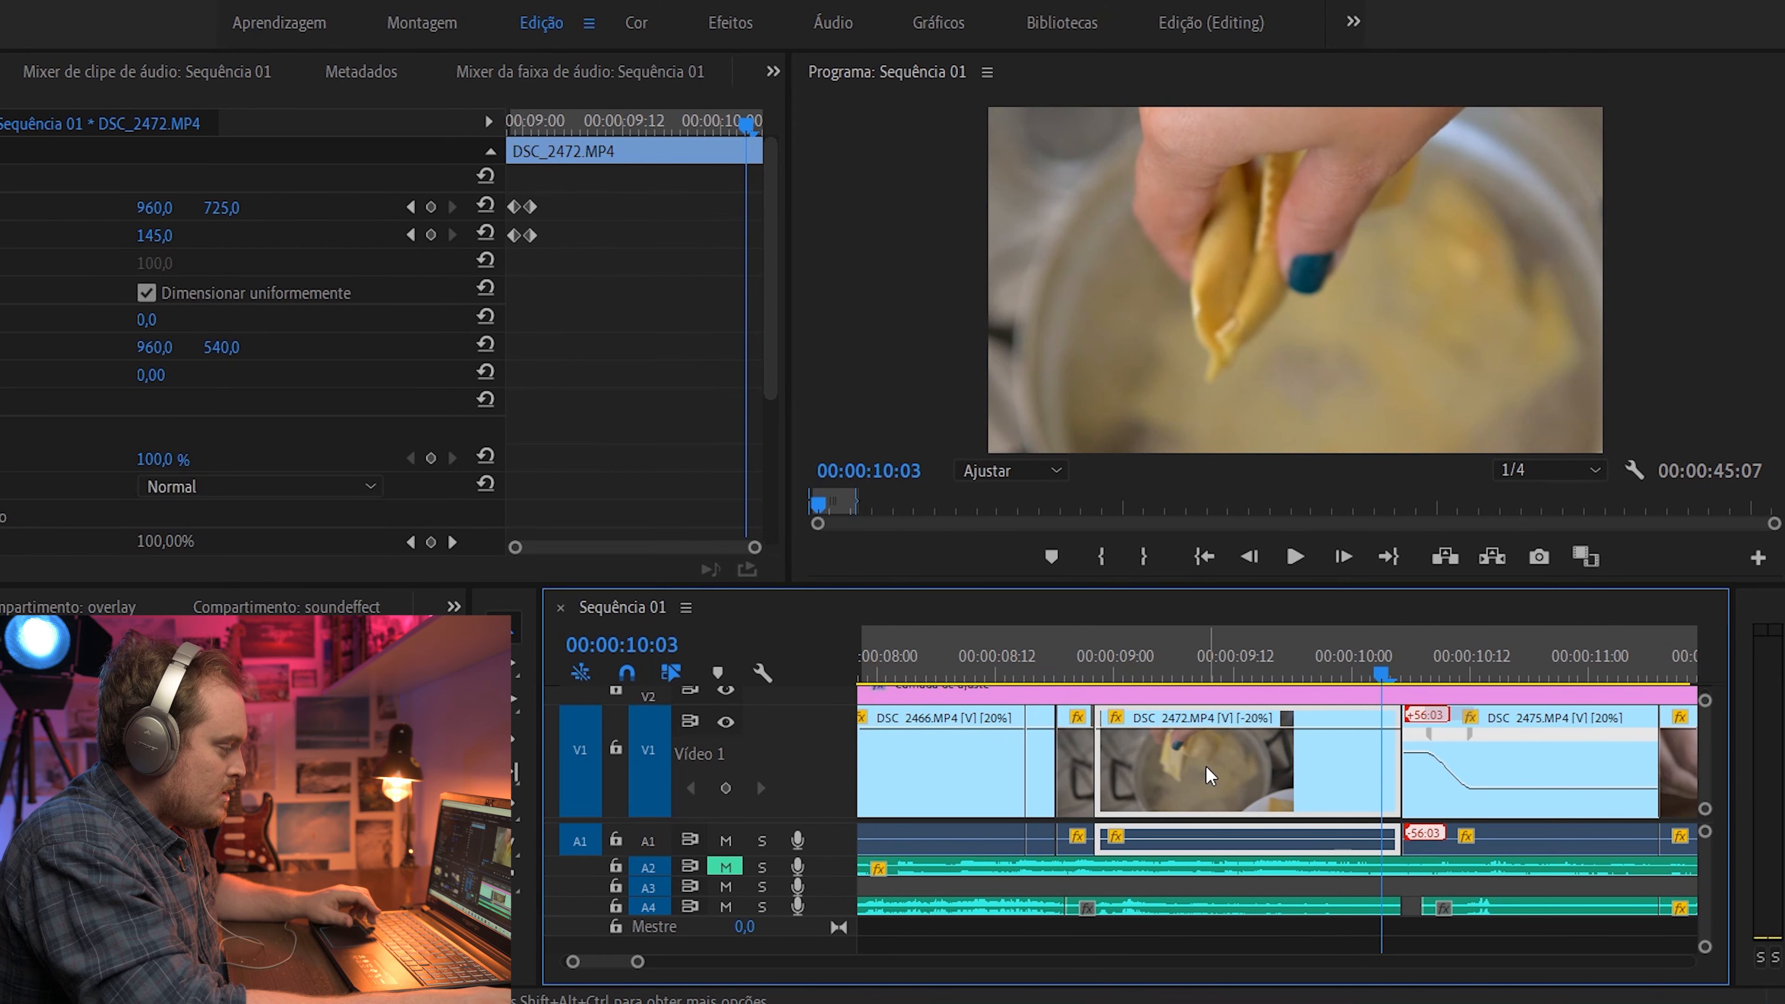
pyautogui.scroll(2, 1206, 765)
pyautogui.click(934, 645)
pyautogui.moveTo(935, 648); pyautogui.dragTo(948, 665)
pyautogui.press('space')
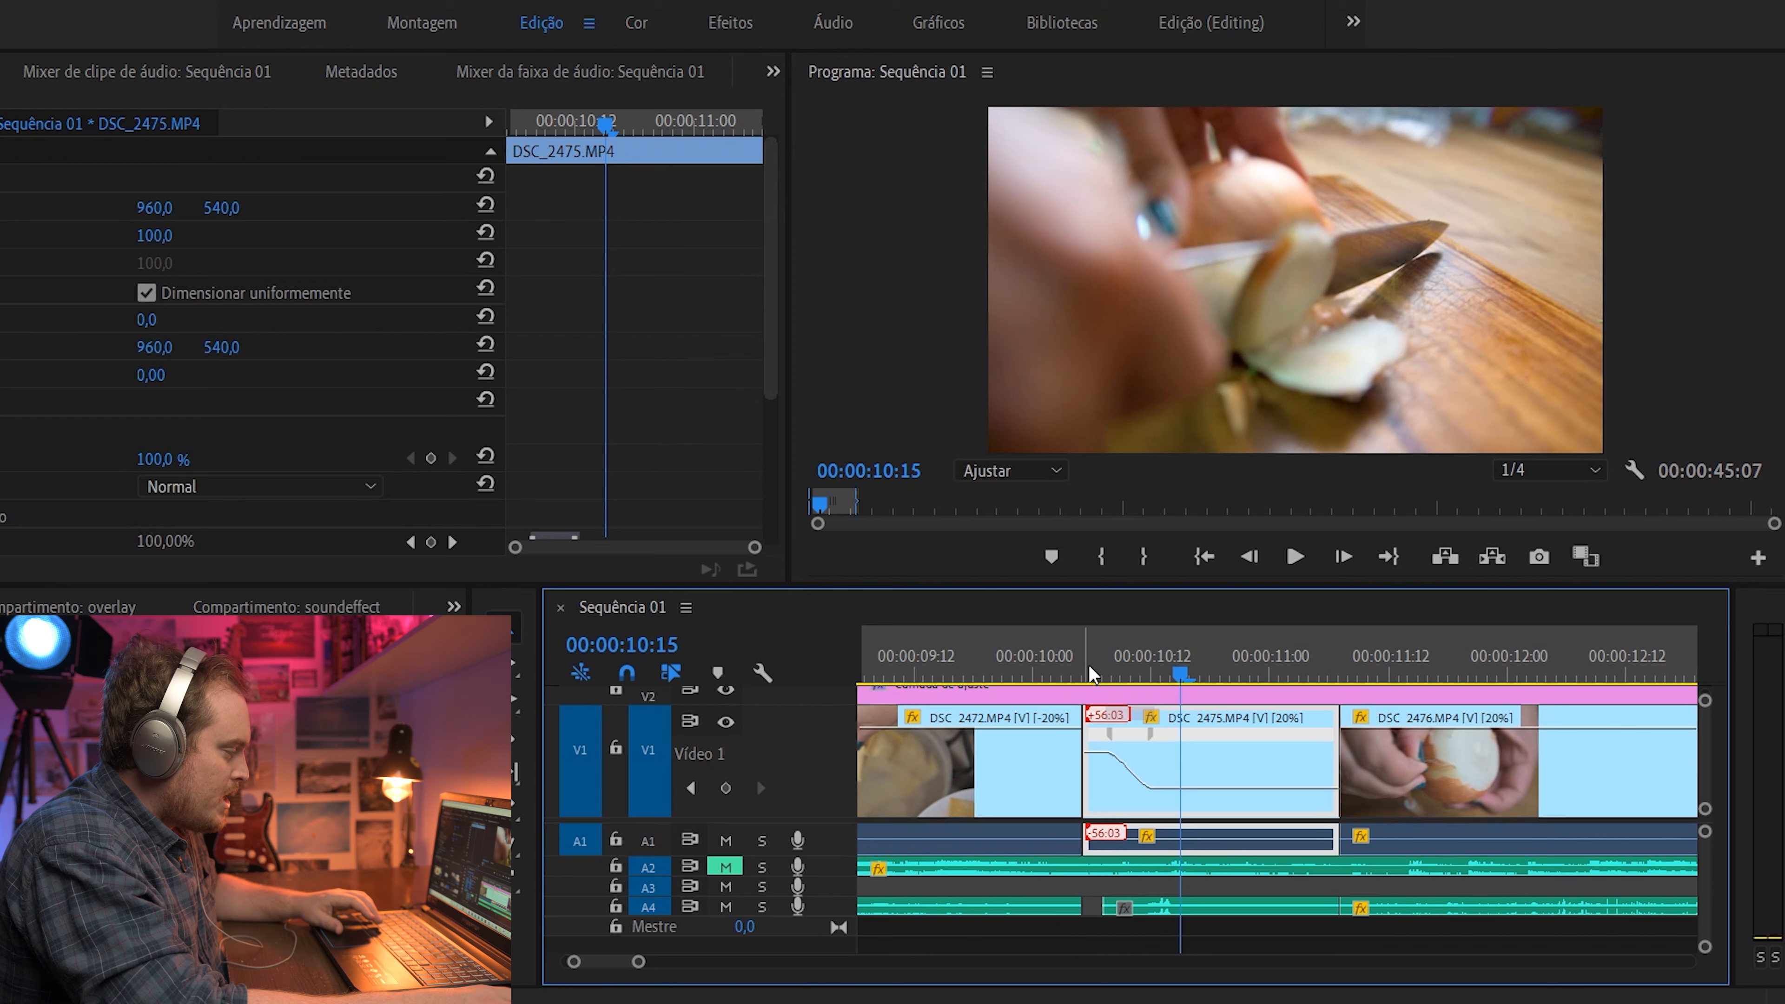
# Play and scrub DSC_2475.MP4 from its start through 00:00:10:09 to 00:00:11:01 to examine its speed ramp
pyautogui.click(1073, 645)
pyautogui.moveTo(1072, 647); pyautogui.dragTo(1122, 647)
pyautogui.press('space')
pyautogui.press('space')
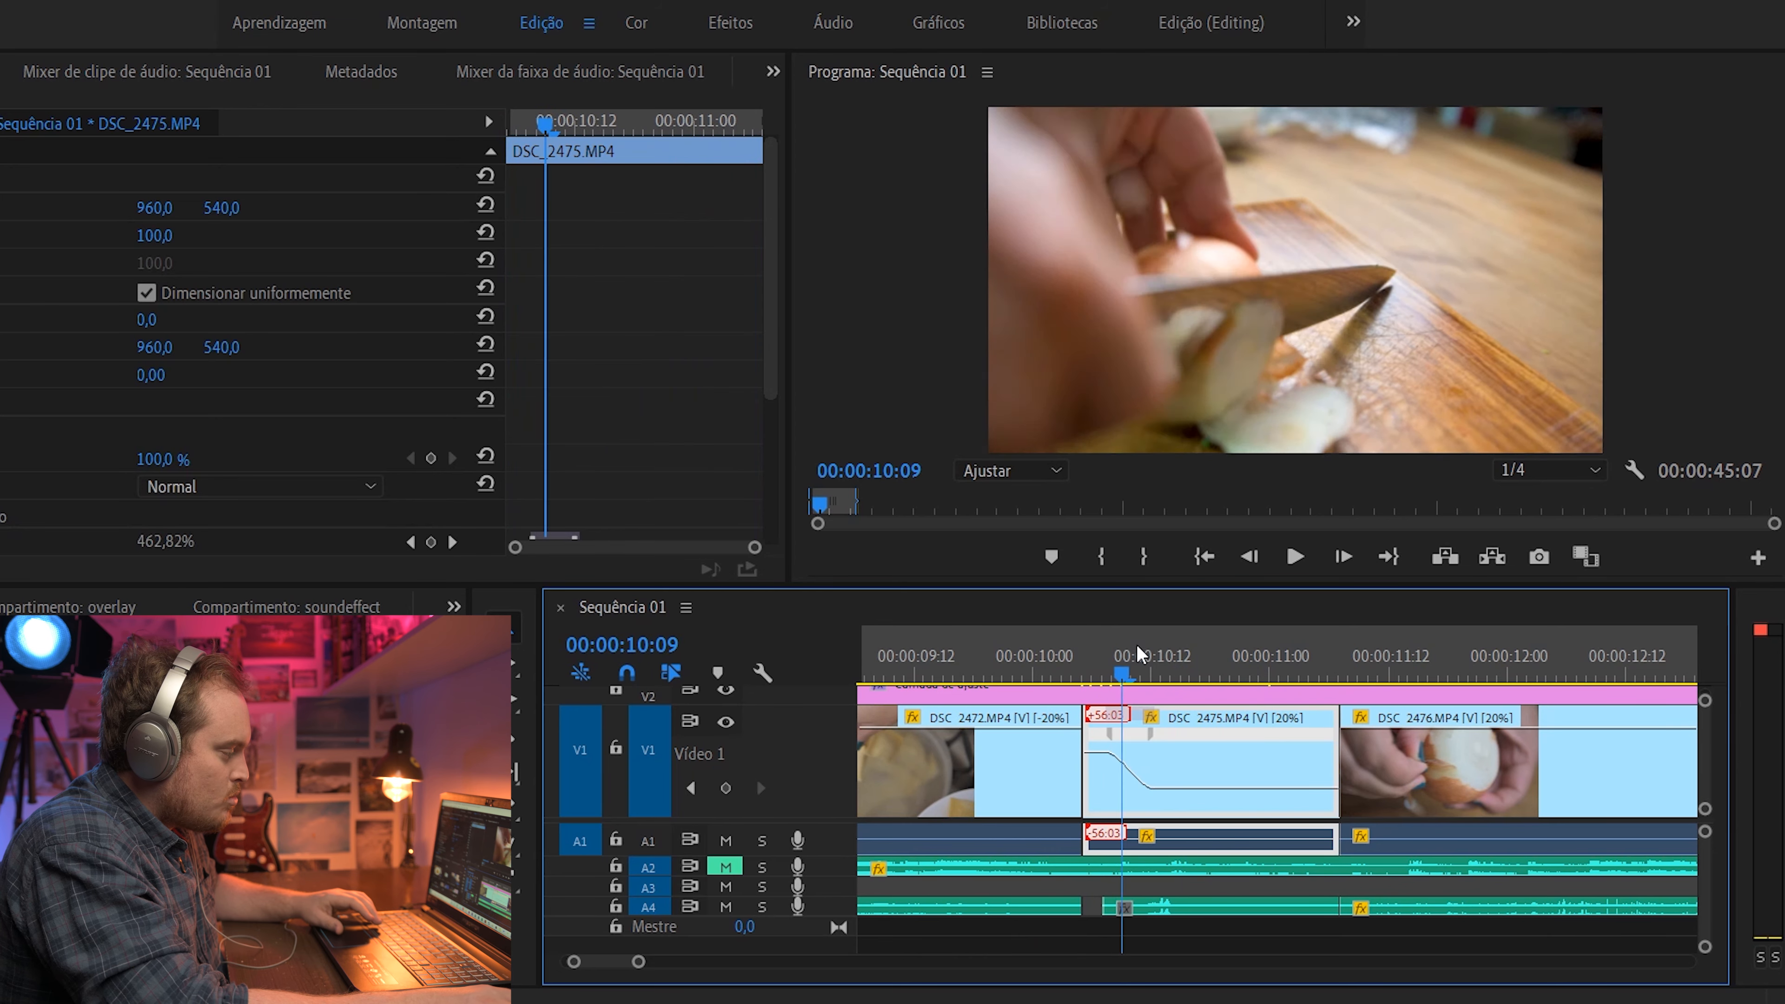
pyautogui.press('space')
pyautogui.press('space')
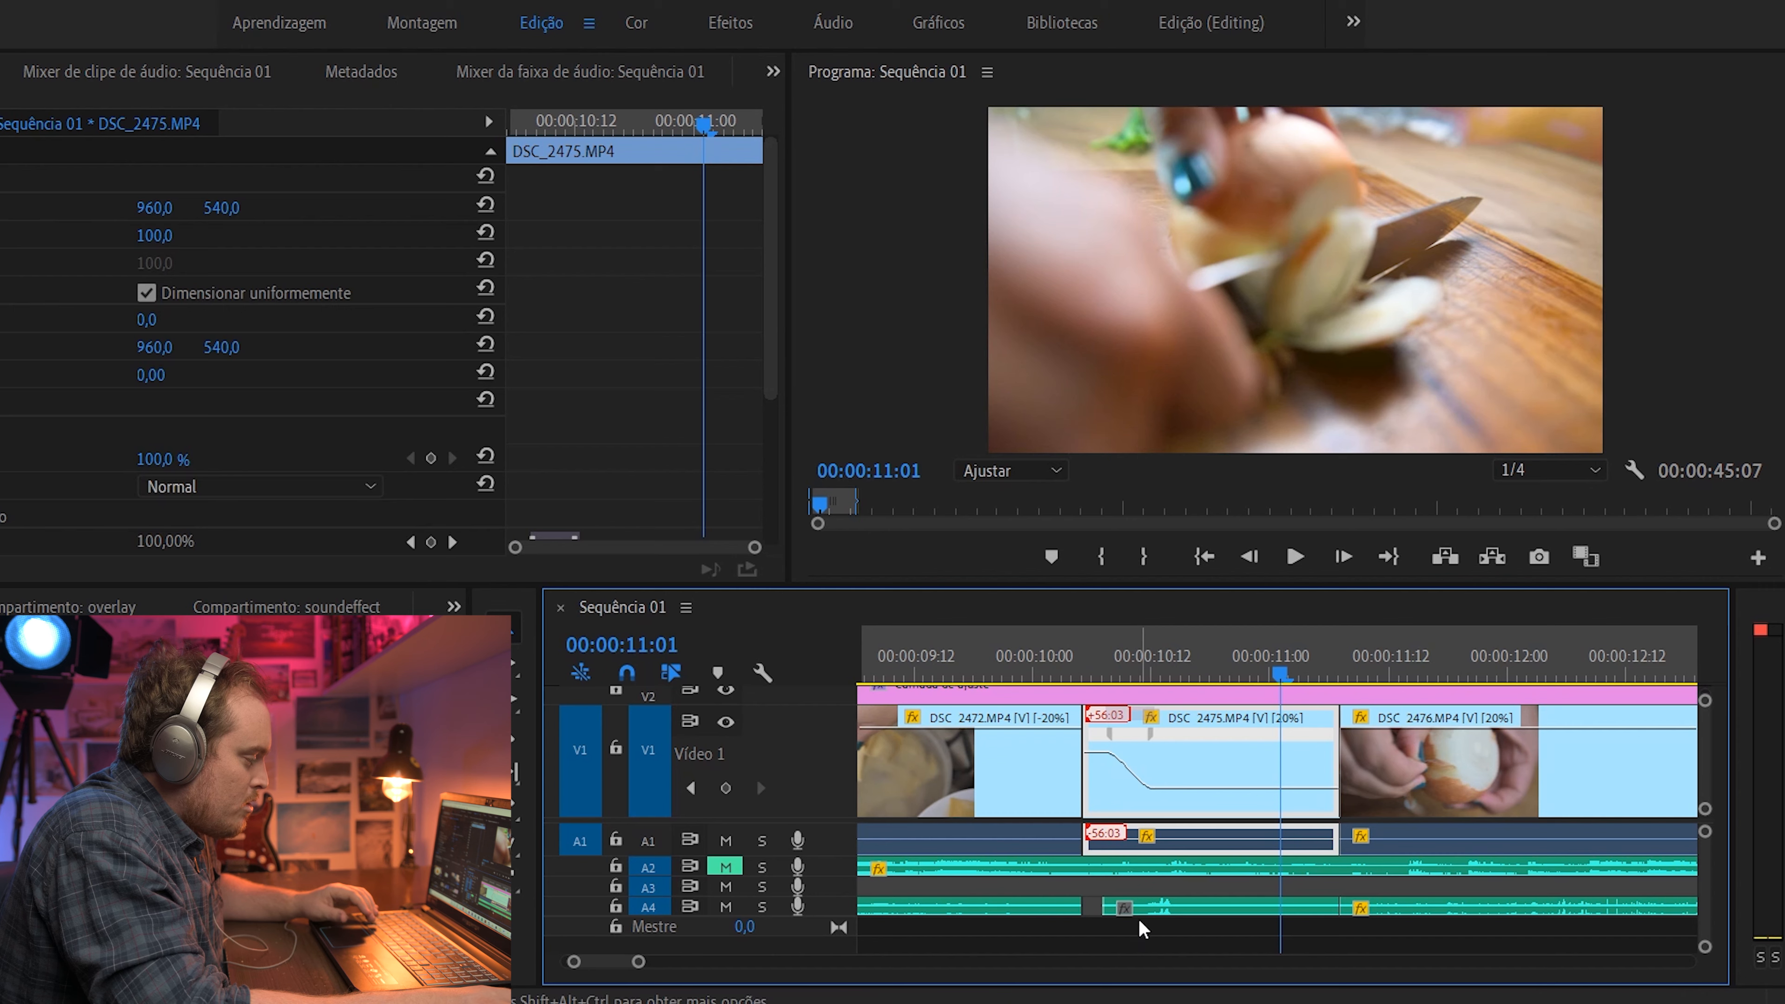
# Select the cutting-vegetables-on-board sound effect under DSC_2475.MP4 and play the section to hear how it matches the knife
pyautogui.click(1158, 914)
pyautogui.click(1110, 670)
pyautogui.press('space')
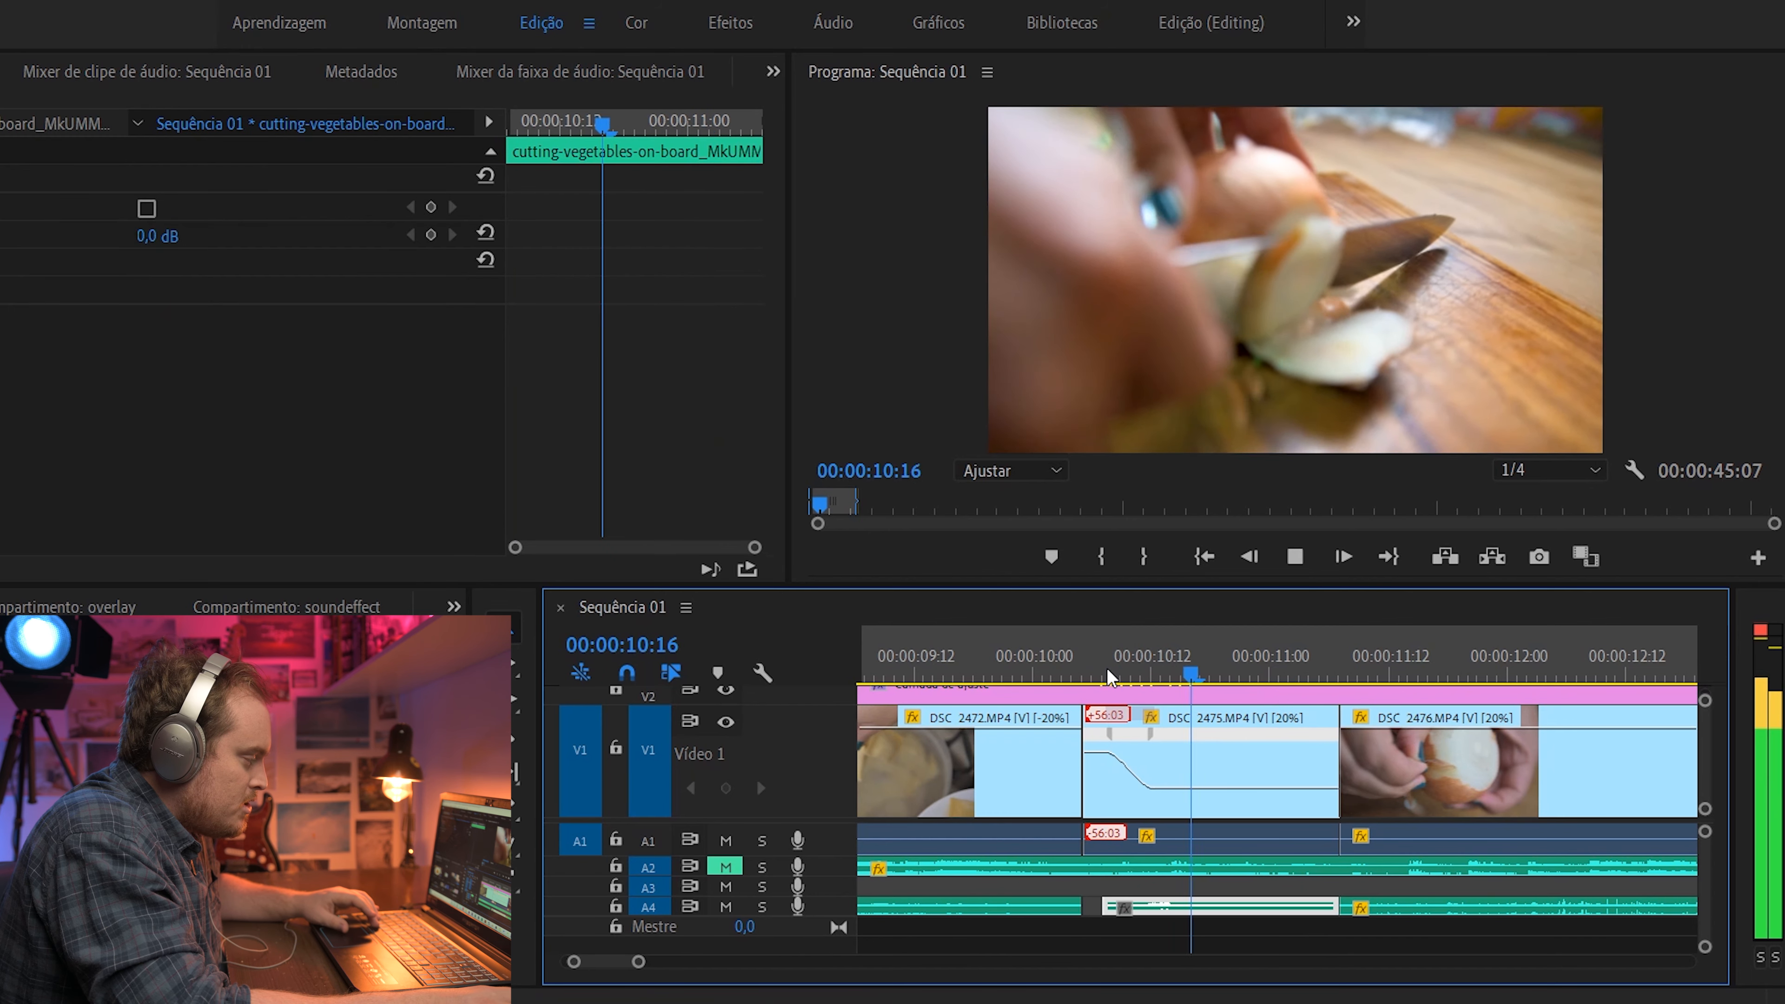
pyautogui.press('space')
# Select the cassette-stereo-overlay clip on V3 and hide tracks V2 and V1 to examine the overlay without the footage
pyautogui.scroll(-1, 1110, 685)
pyautogui.scroll(-1, 1110, 684)
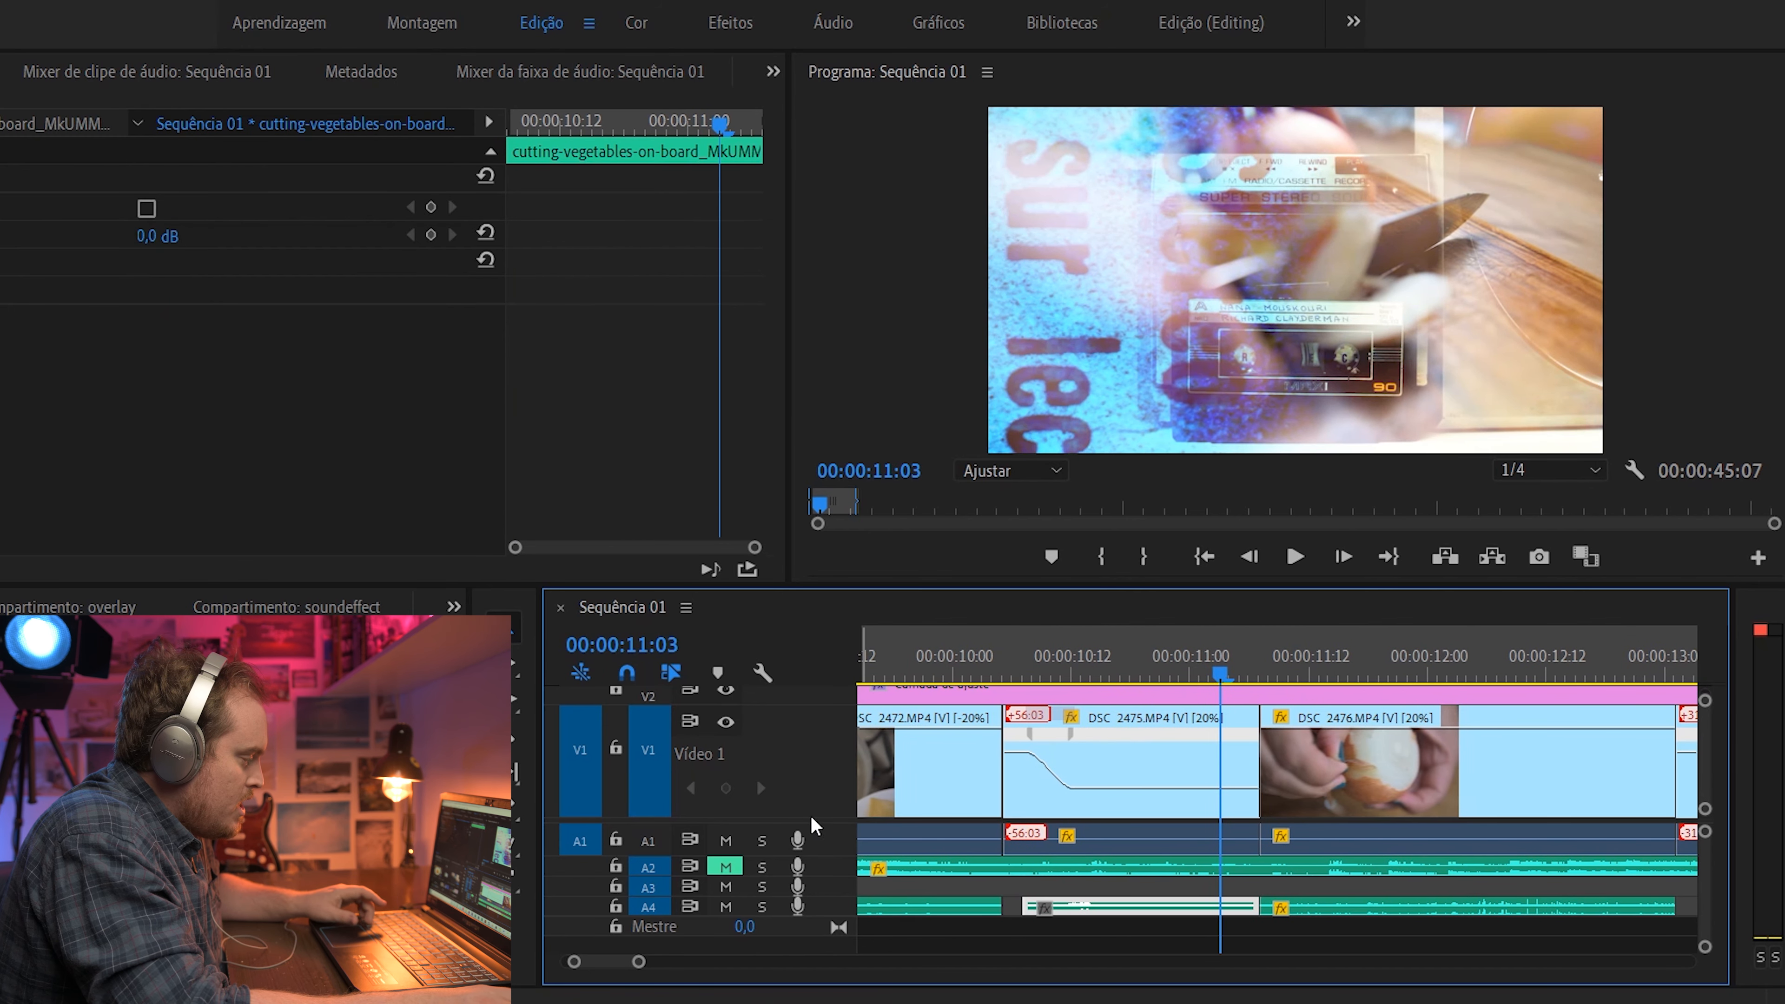
pyautogui.scroll(-4, 784, 771)
pyautogui.click(1262, 743)
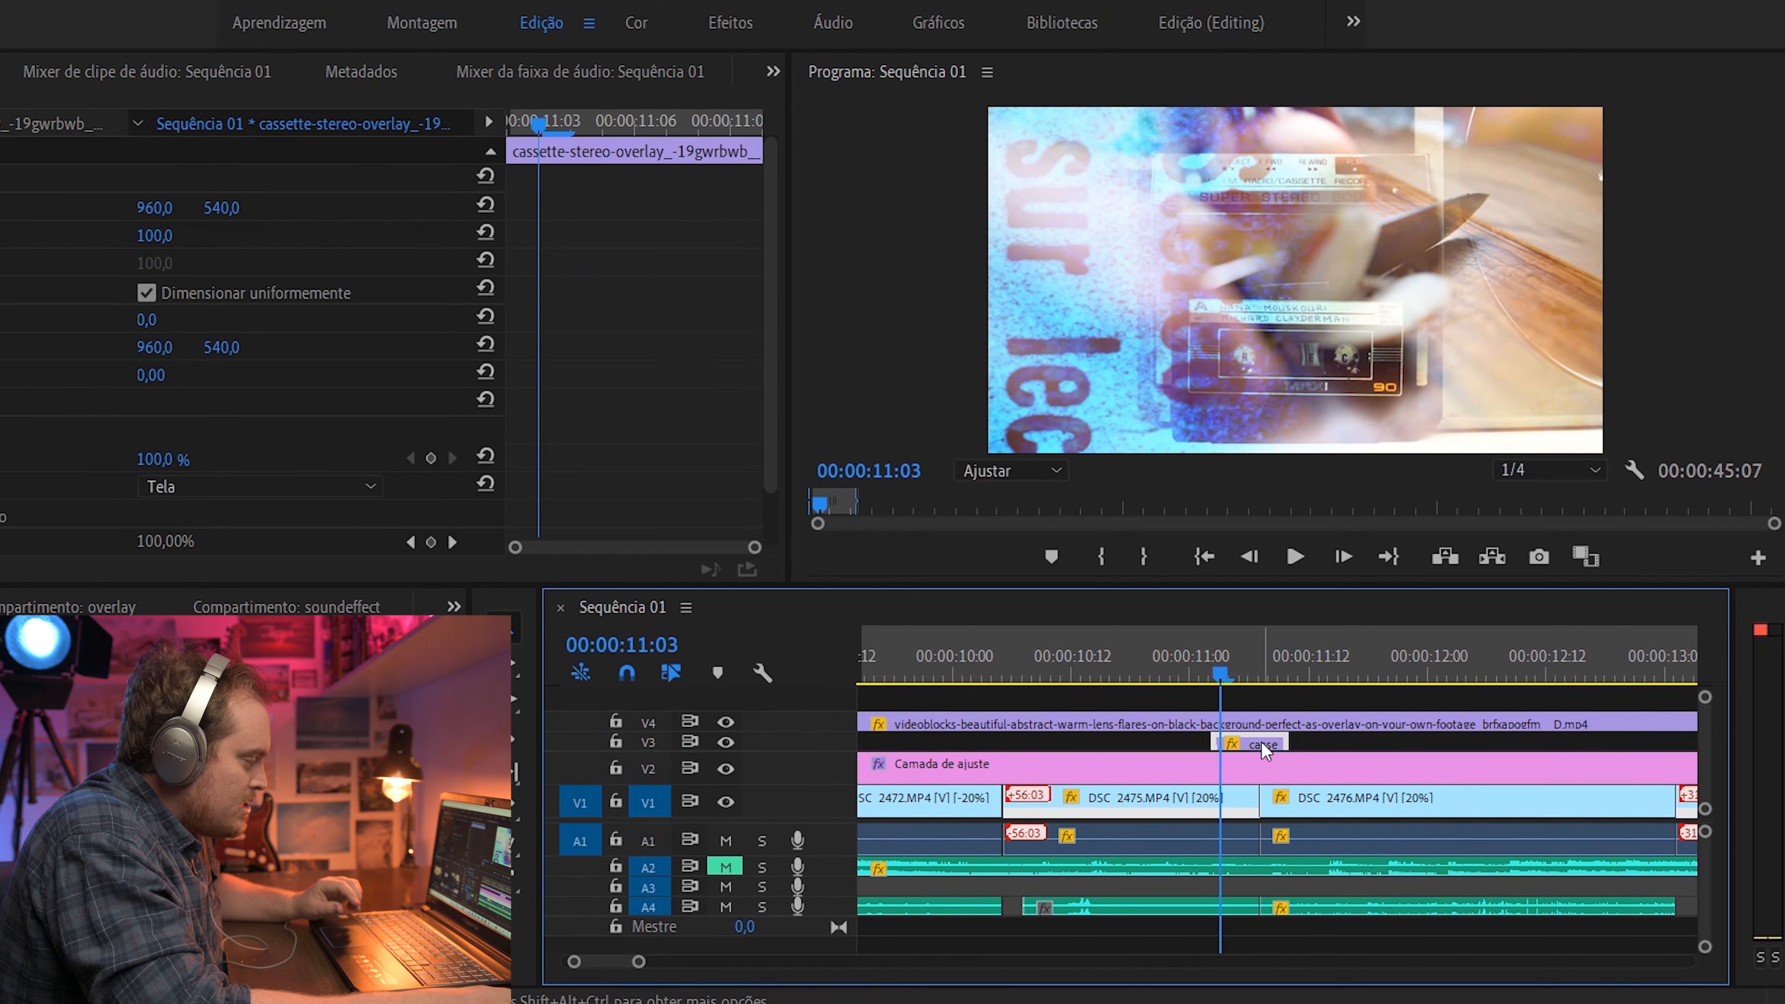
pyautogui.click(727, 770)
pyautogui.click(726, 801)
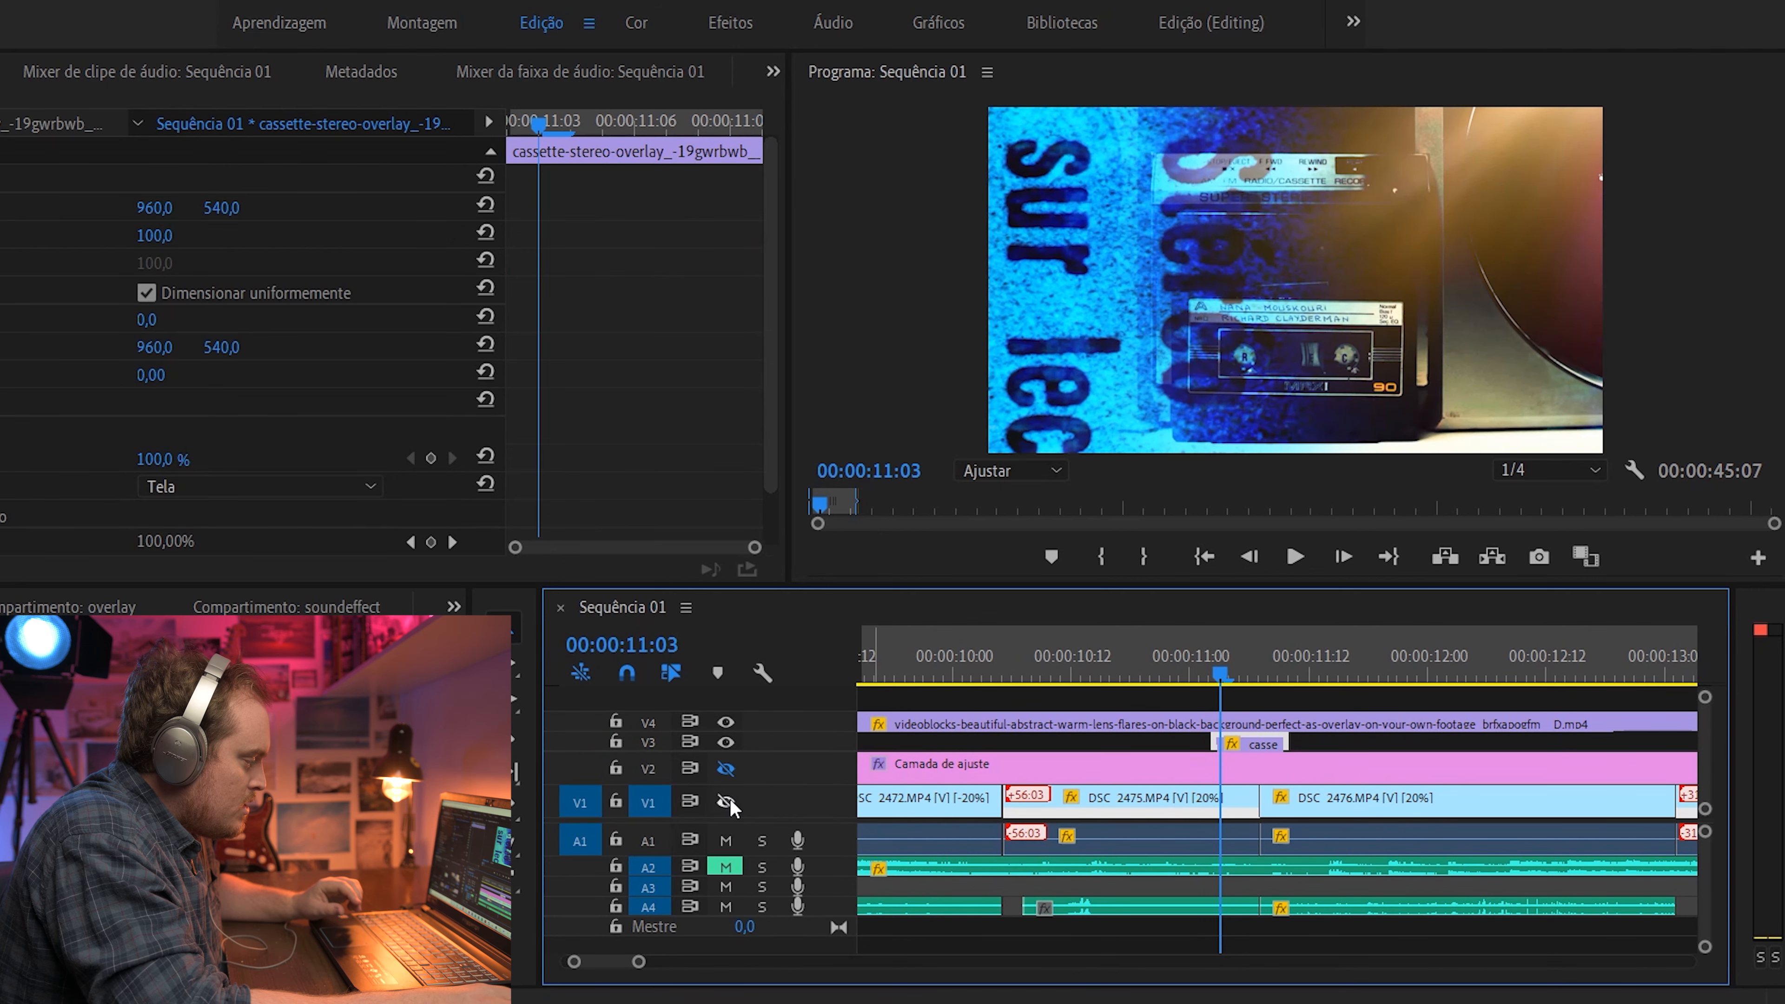
pyautogui.moveTo(1225, 675)
pyautogui.mouseDown()
pyautogui.moveTo(1269, 676)
pyautogui.moveTo(1200, 676)
pyautogui.moveTo(1272, 665)
pyautogui.moveTo(1178, 674)
pyautogui.moveTo(1292, 661)
pyautogui.moveTo(1215, 669)
pyautogui.moveTo(1266, 661)
pyautogui.moveTo(1230, 669)
pyautogui.mouseUp()
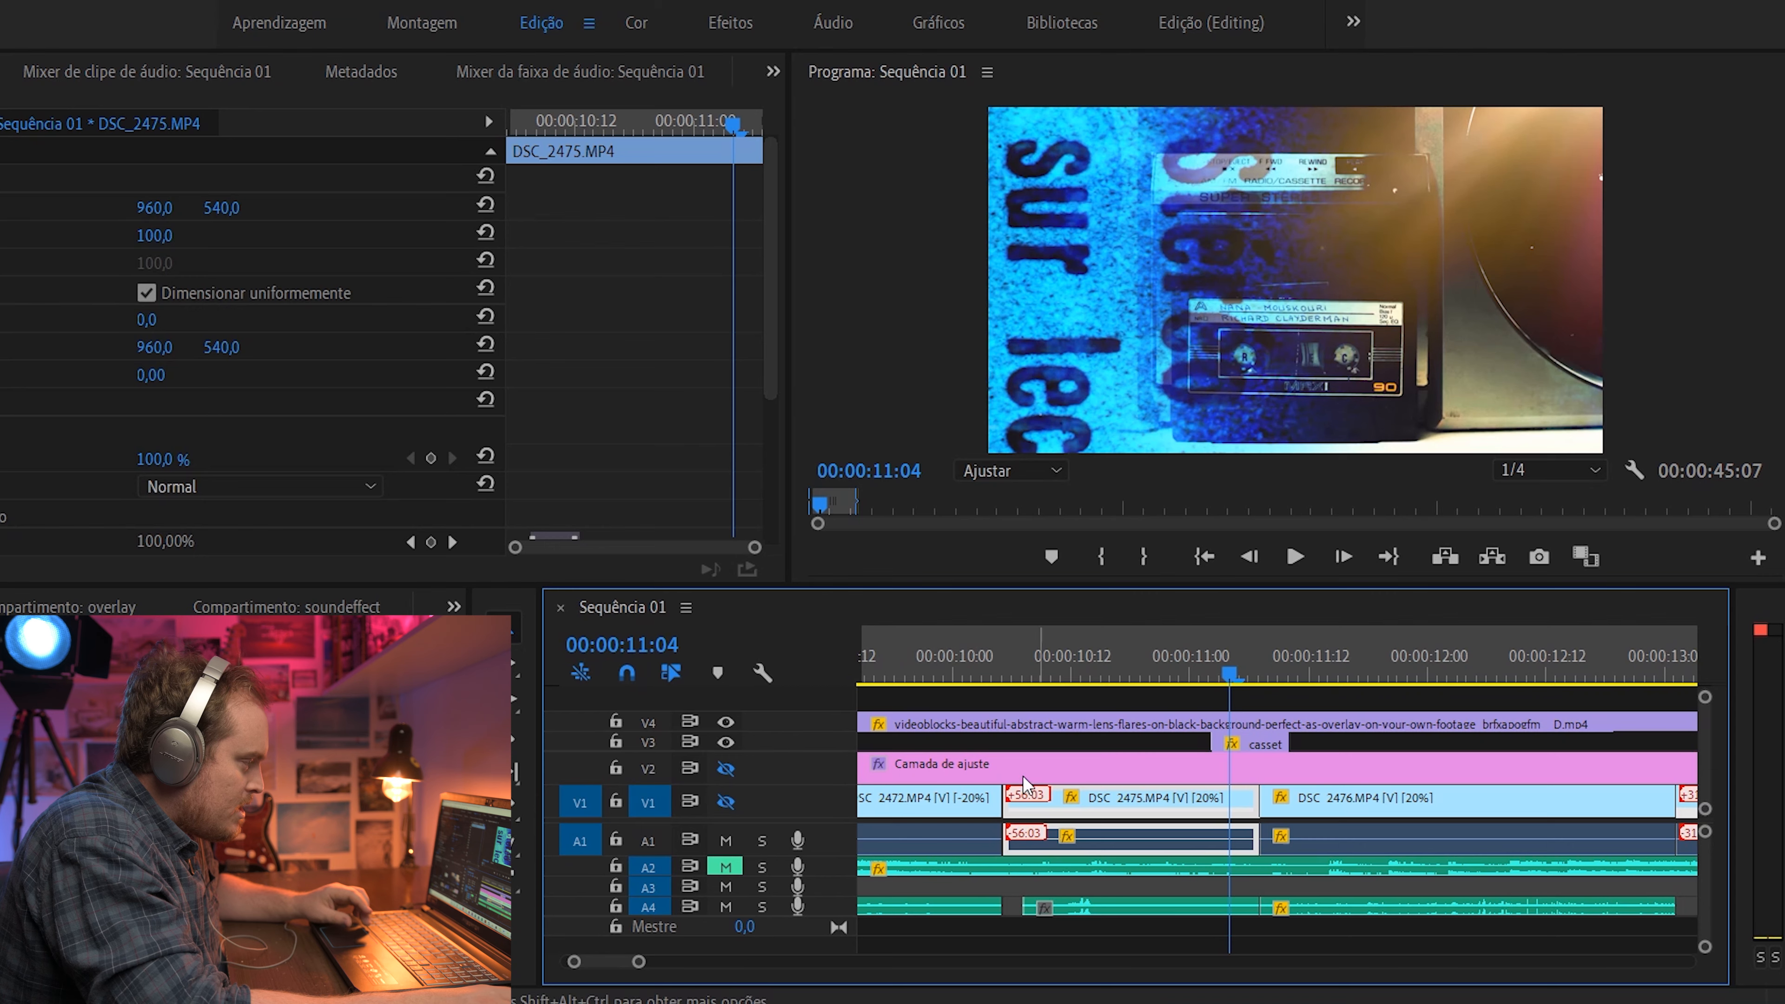
# Scrub the isolated cassette overlay to 00:00:11:05 and make tracks V1 and V2 visible again
pyautogui.moveTo(1224, 654)
pyautogui.mouseDown()
pyautogui.moveTo(1171, 666)
pyautogui.moveTo(1242, 662)
pyautogui.mouseUp()
pyautogui.click(726, 801)
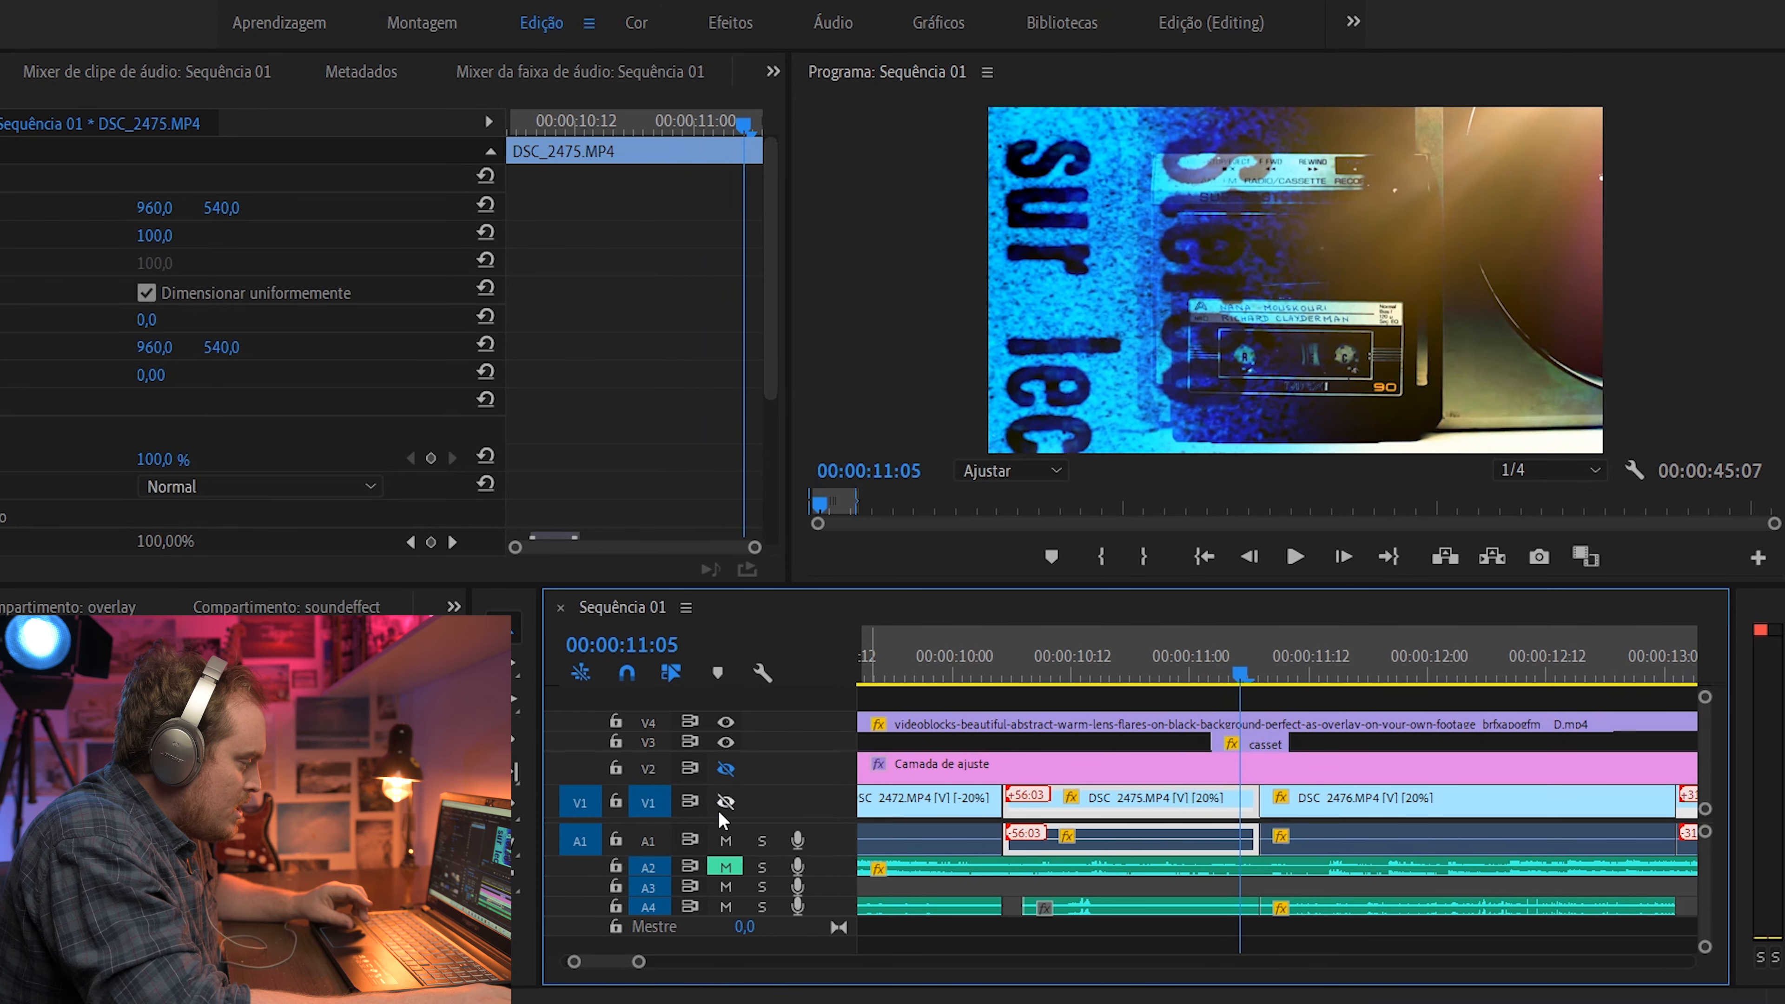
pyautogui.click(726, 768)
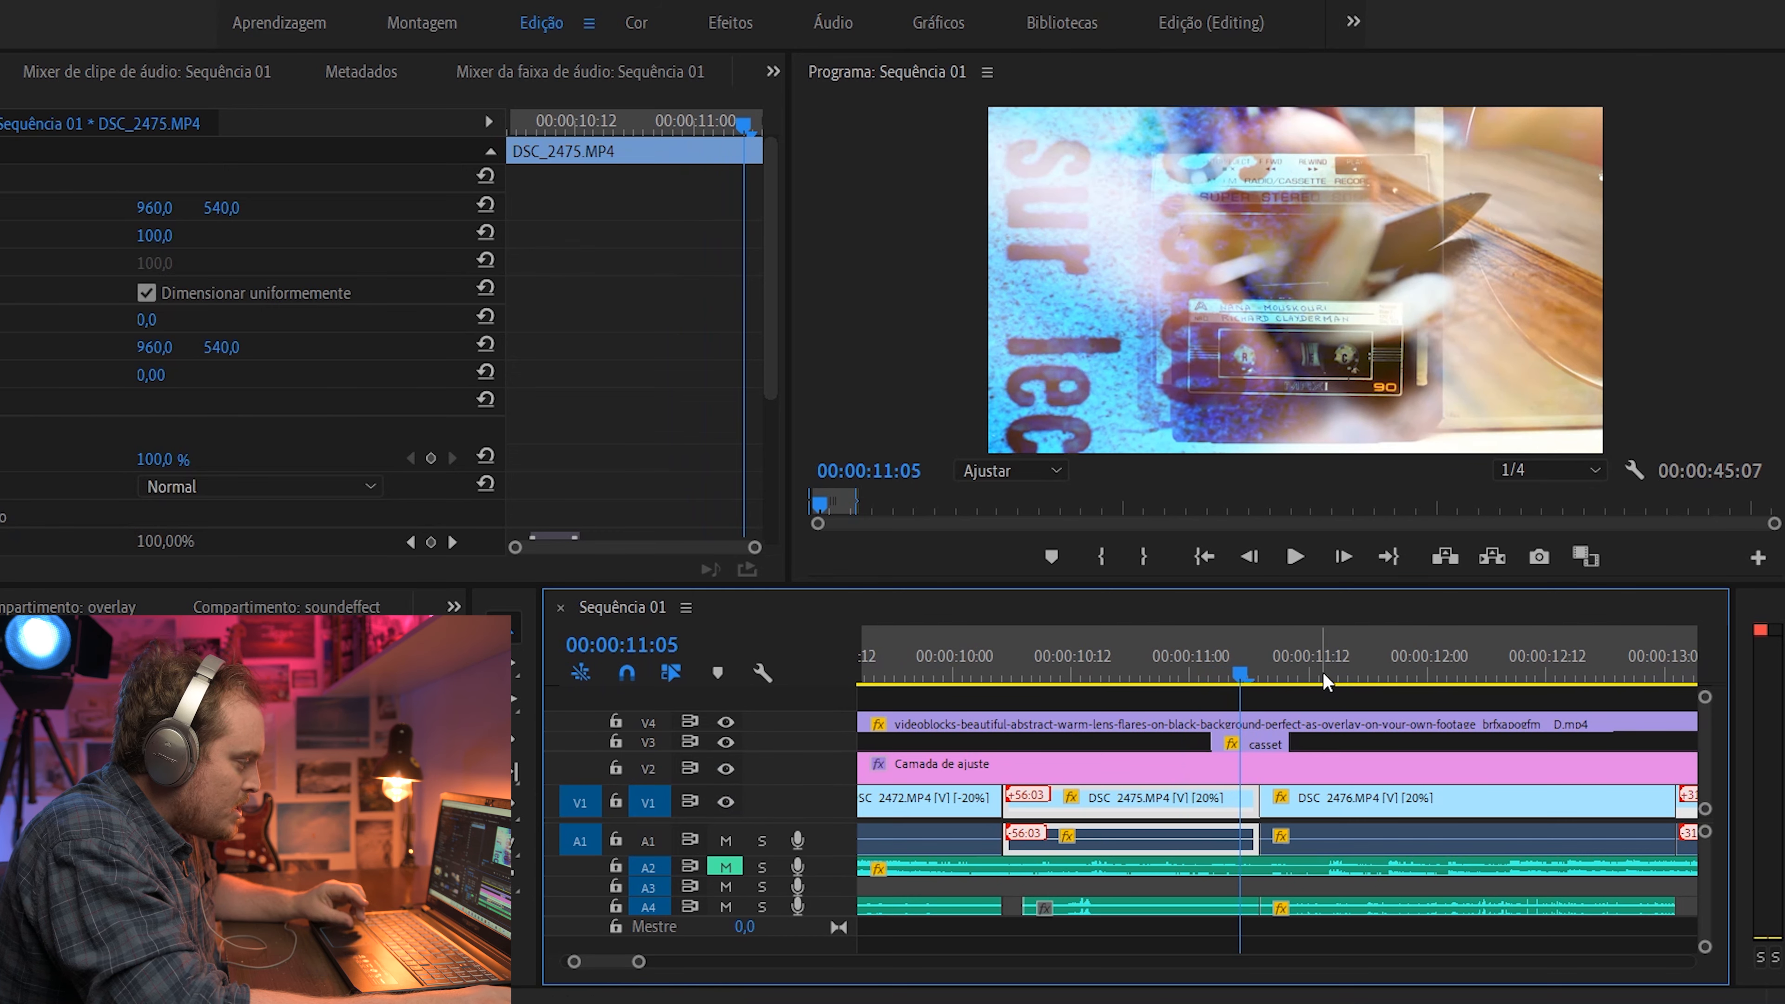
# Try the Clarear blend mode on the cassette-stereo-overlay clip and play the result
pyautogui.click(1264, 747)
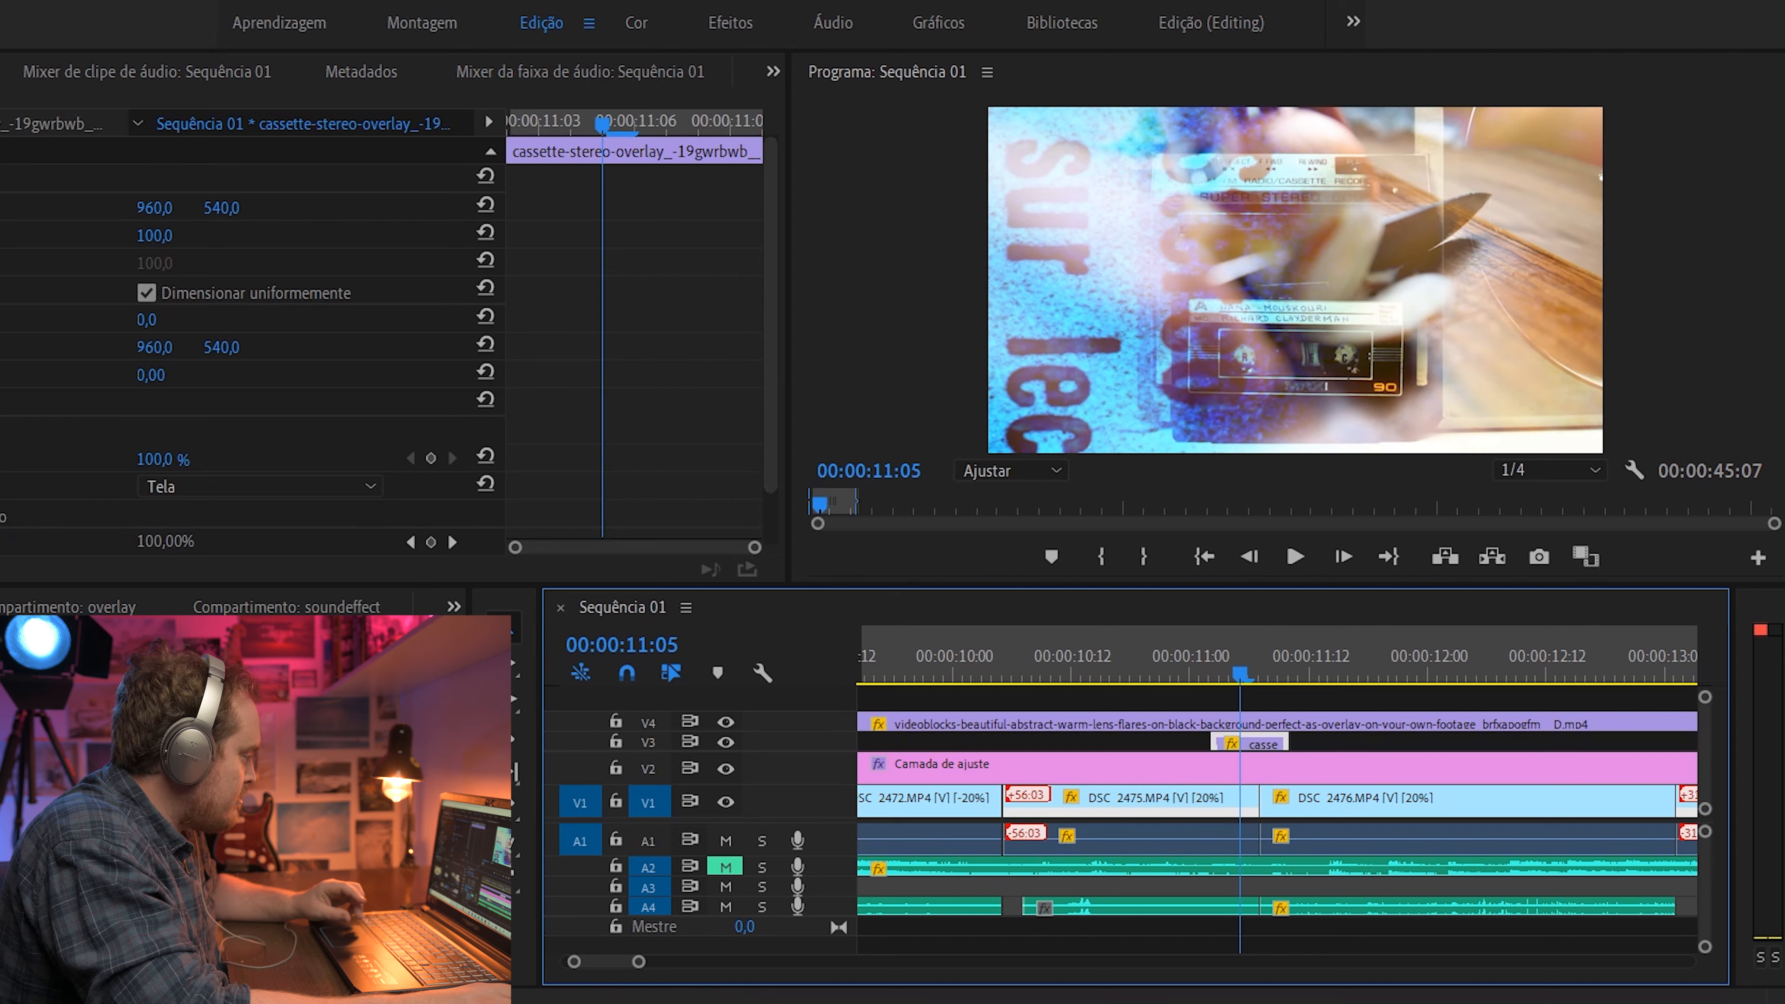
pyautogui.scroll(-2, 282, 337)
pyautogui.scroll(-1, 193, 421)
pyautogui.click(243, 426)
pyautogui.scroll(3, 227, 469)
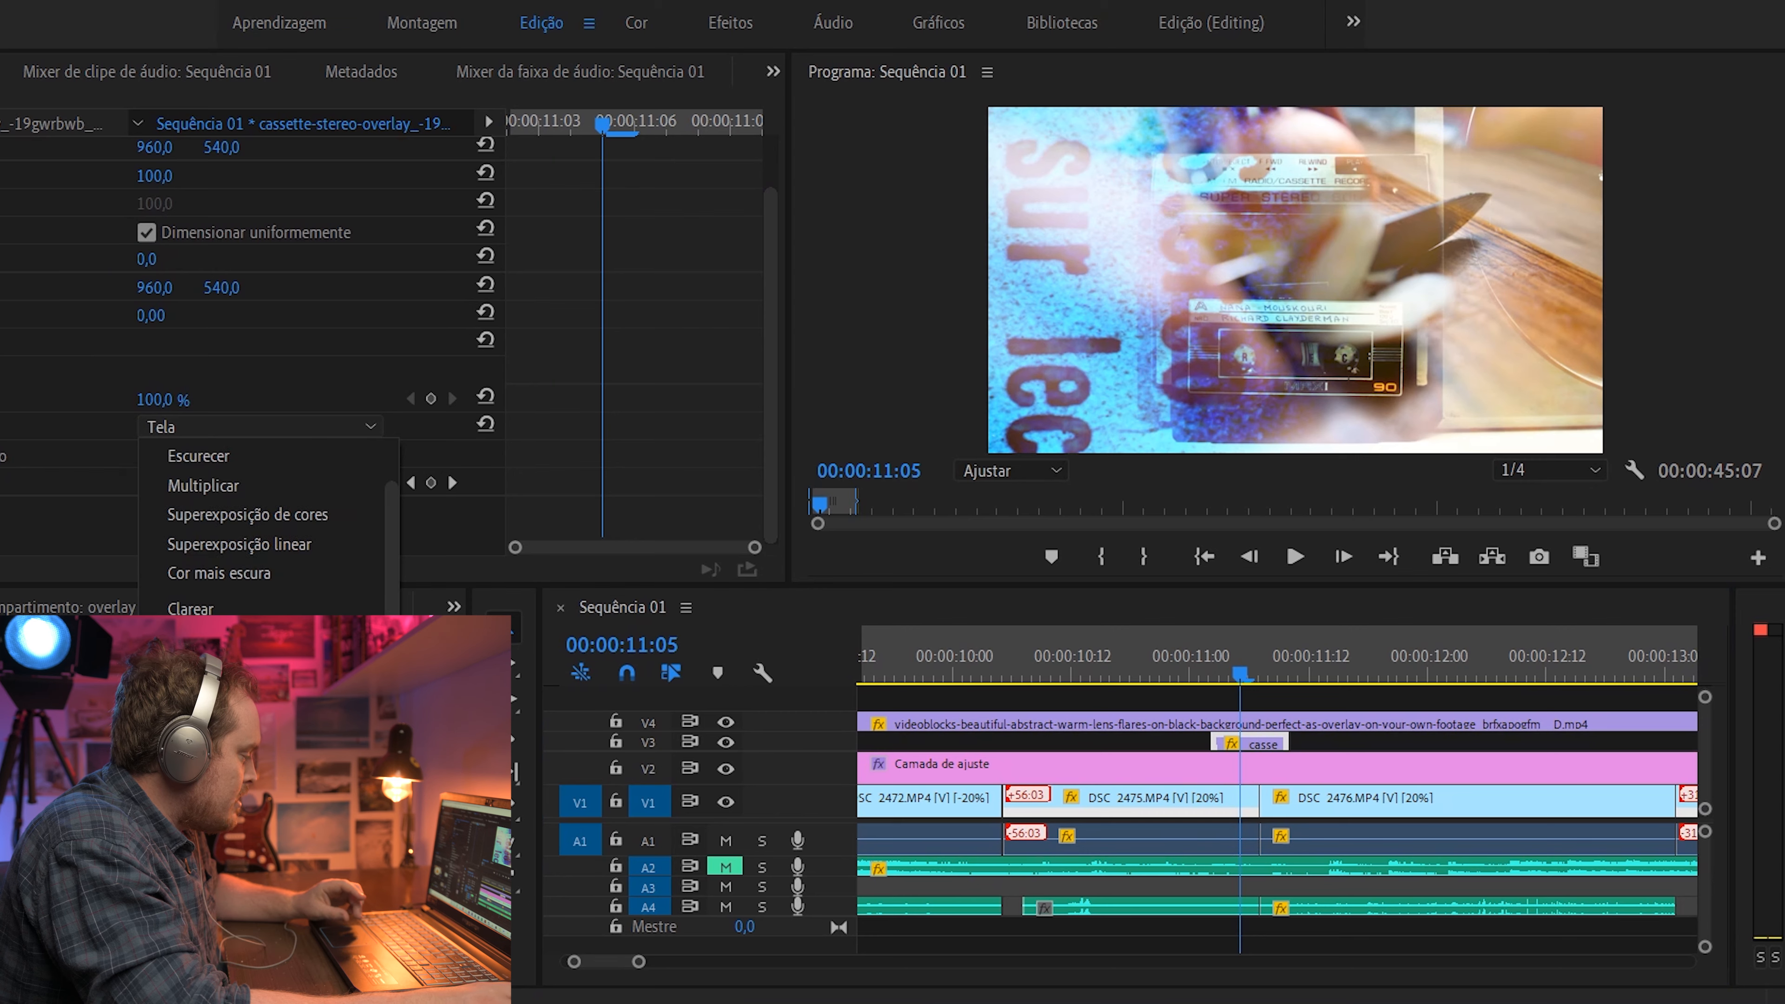
pyautogui.click(204, 608)
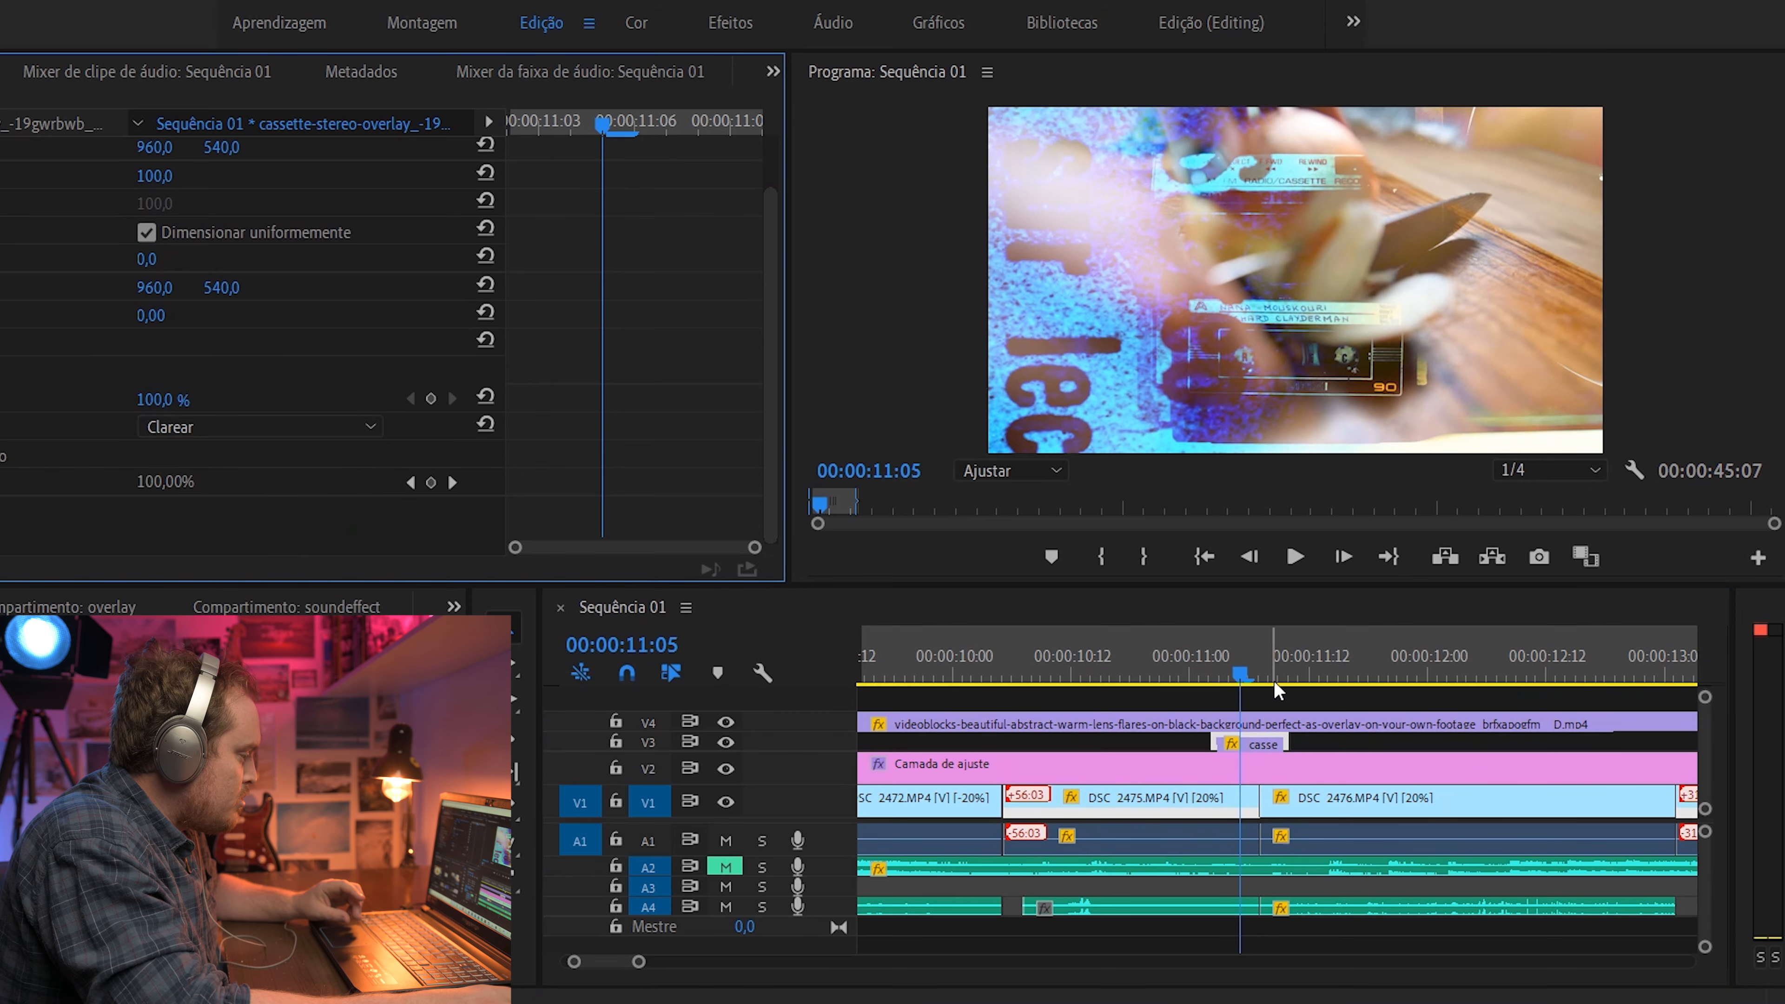
pyautogui.click(1184, 670)
pyautogui.press('space')
pyautogui.click(1204, 666)
pyautogui.press('space')
# Restore the cassette-stereo-overlay clip's blend mode to Tela
pyautogui.click(1242, 666)
pyautogui.click(1273, 743)
pyautogui.click(246, 490)
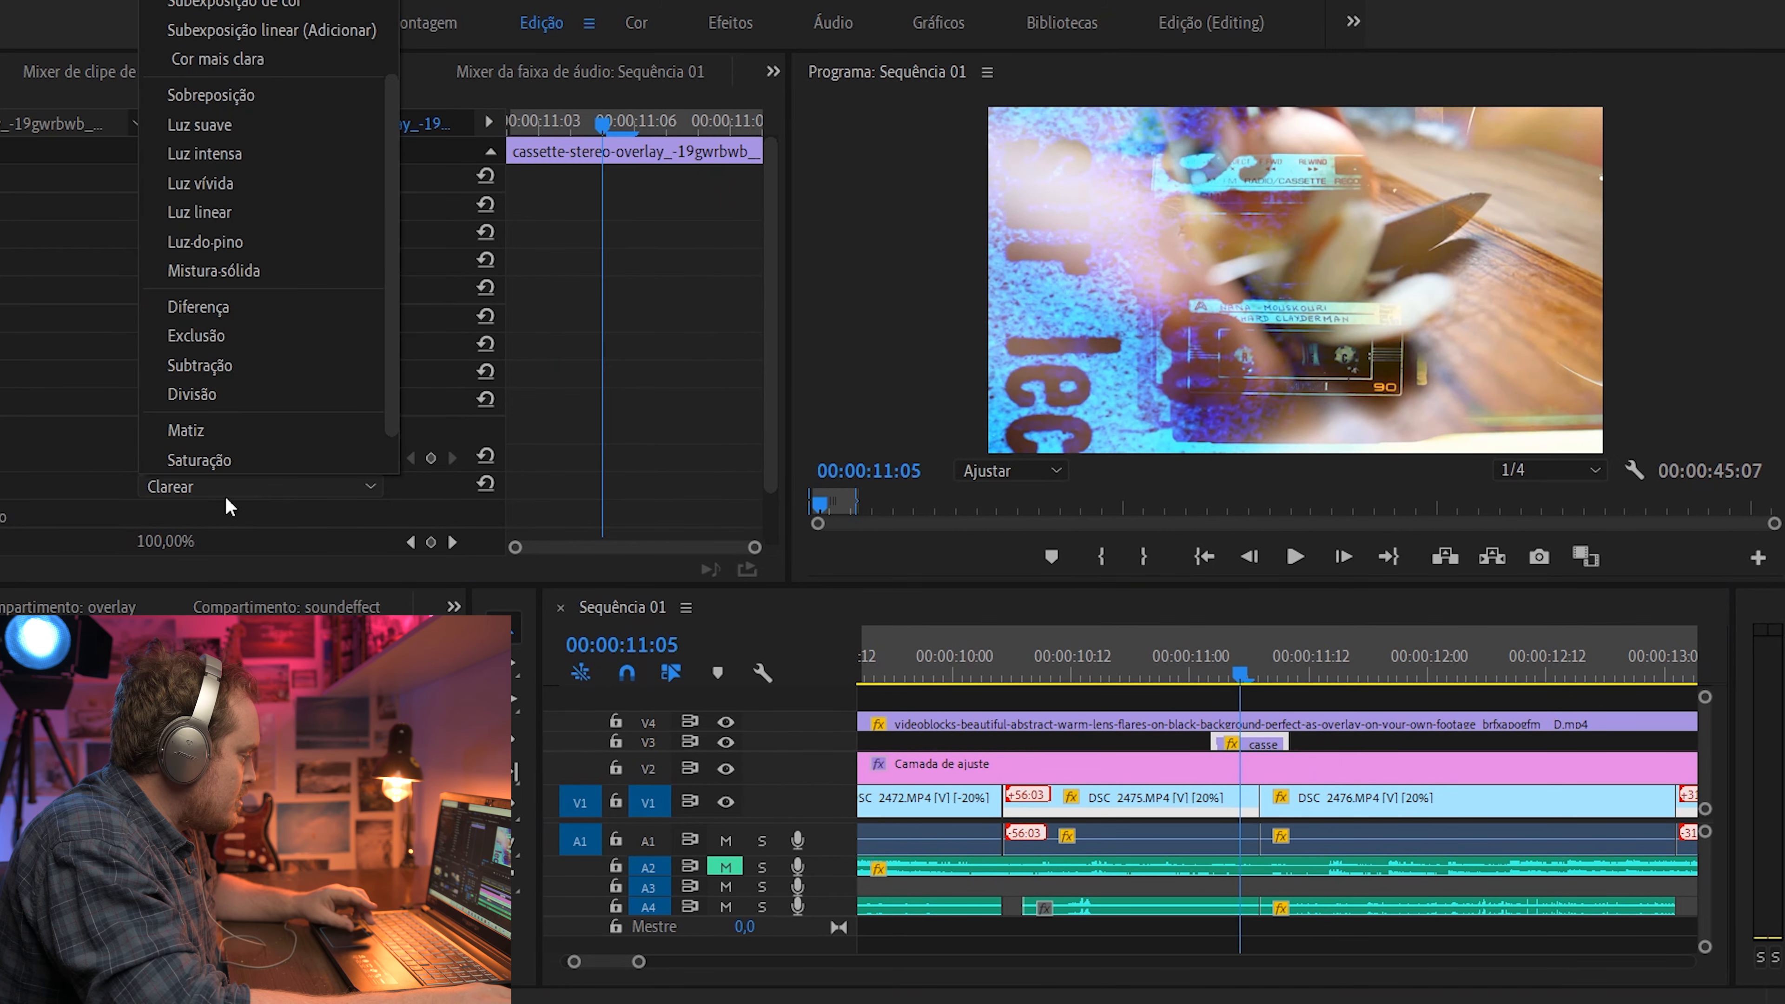
pyautogui.scroll(-1, 239, 386)
pyautogui.scroll(3, 232, 393)
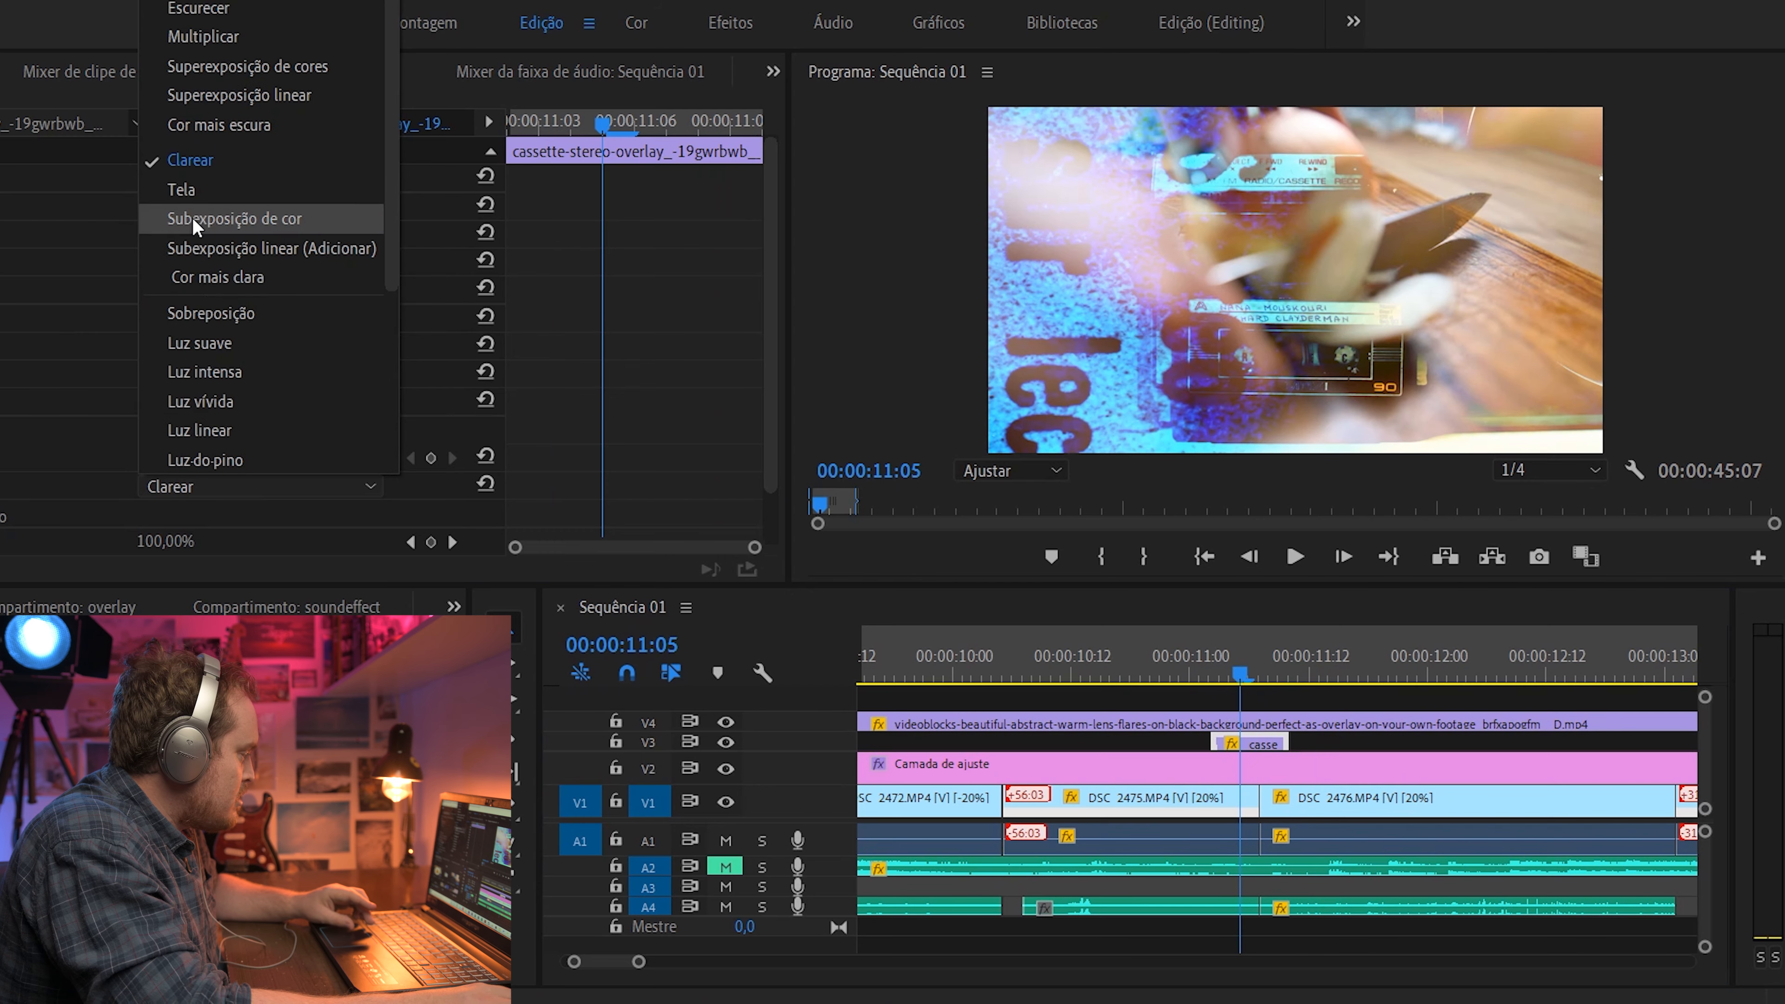
pyautogui.click(203, 190)
# Play the end of DSC_2475.MP4 through the cassette overlay into DSC_2476.MP4, stopping at 00:00:11:13
pyautogui.click(1121, 660)
pyautogui.press('space')
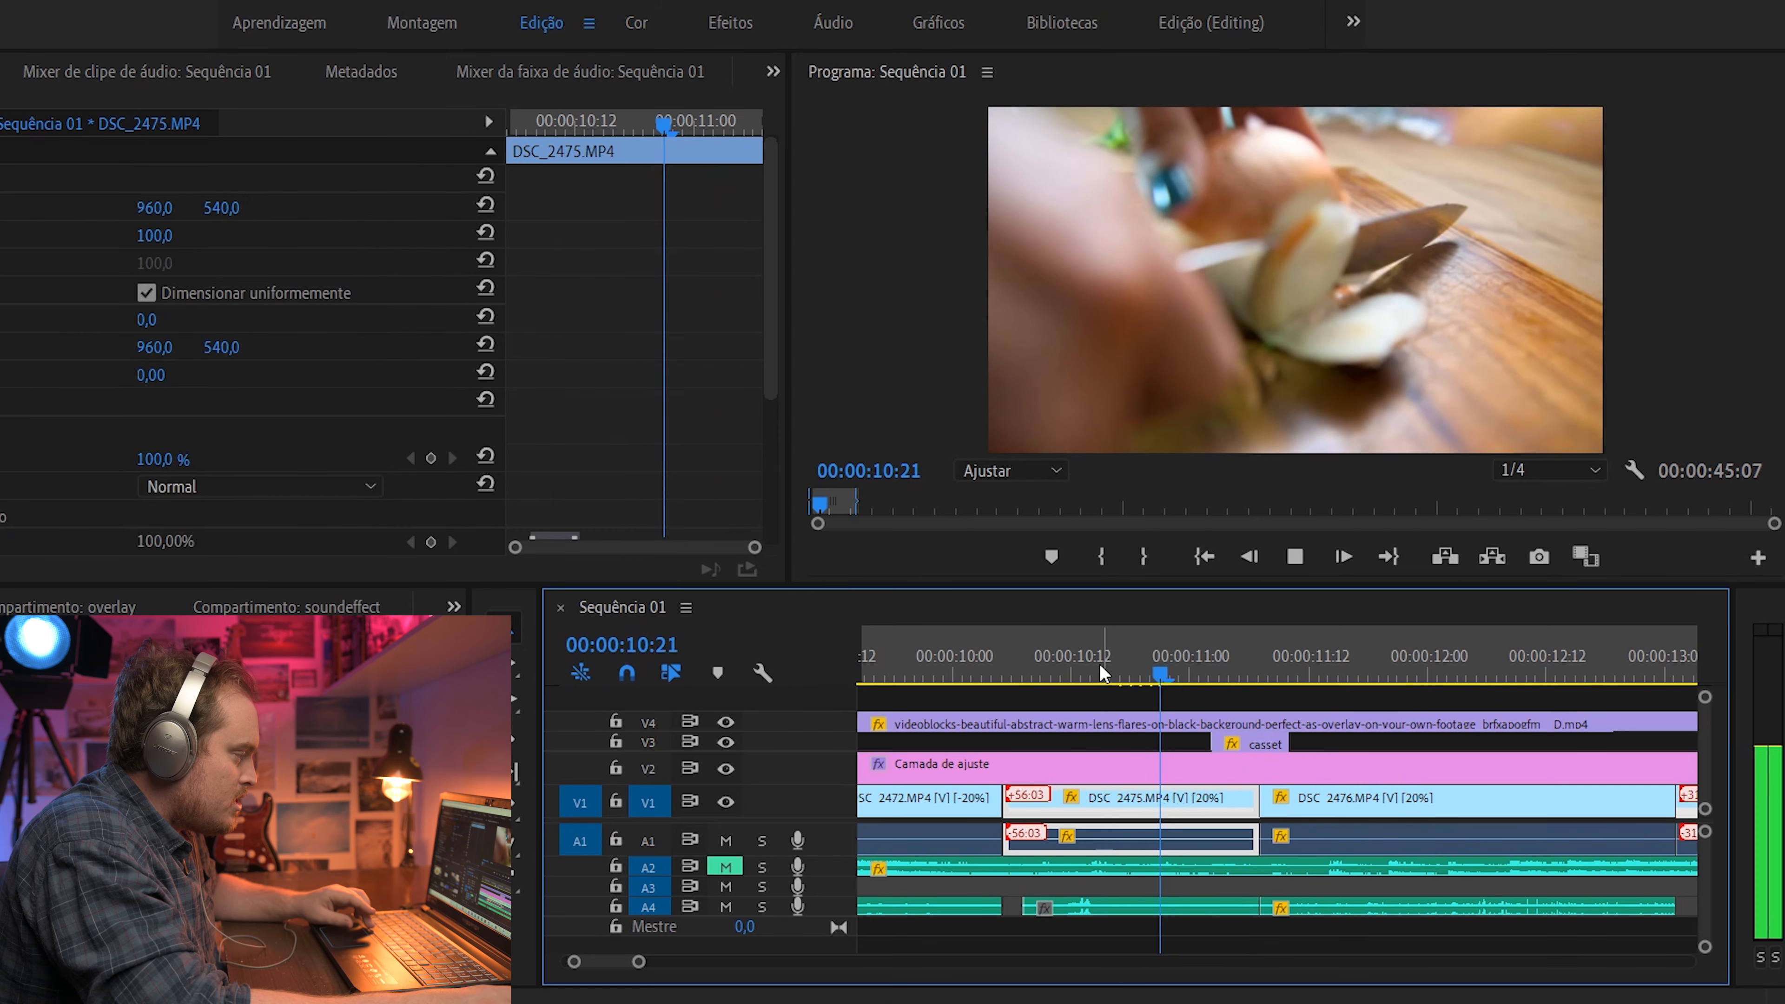
pyautogui.press('space')
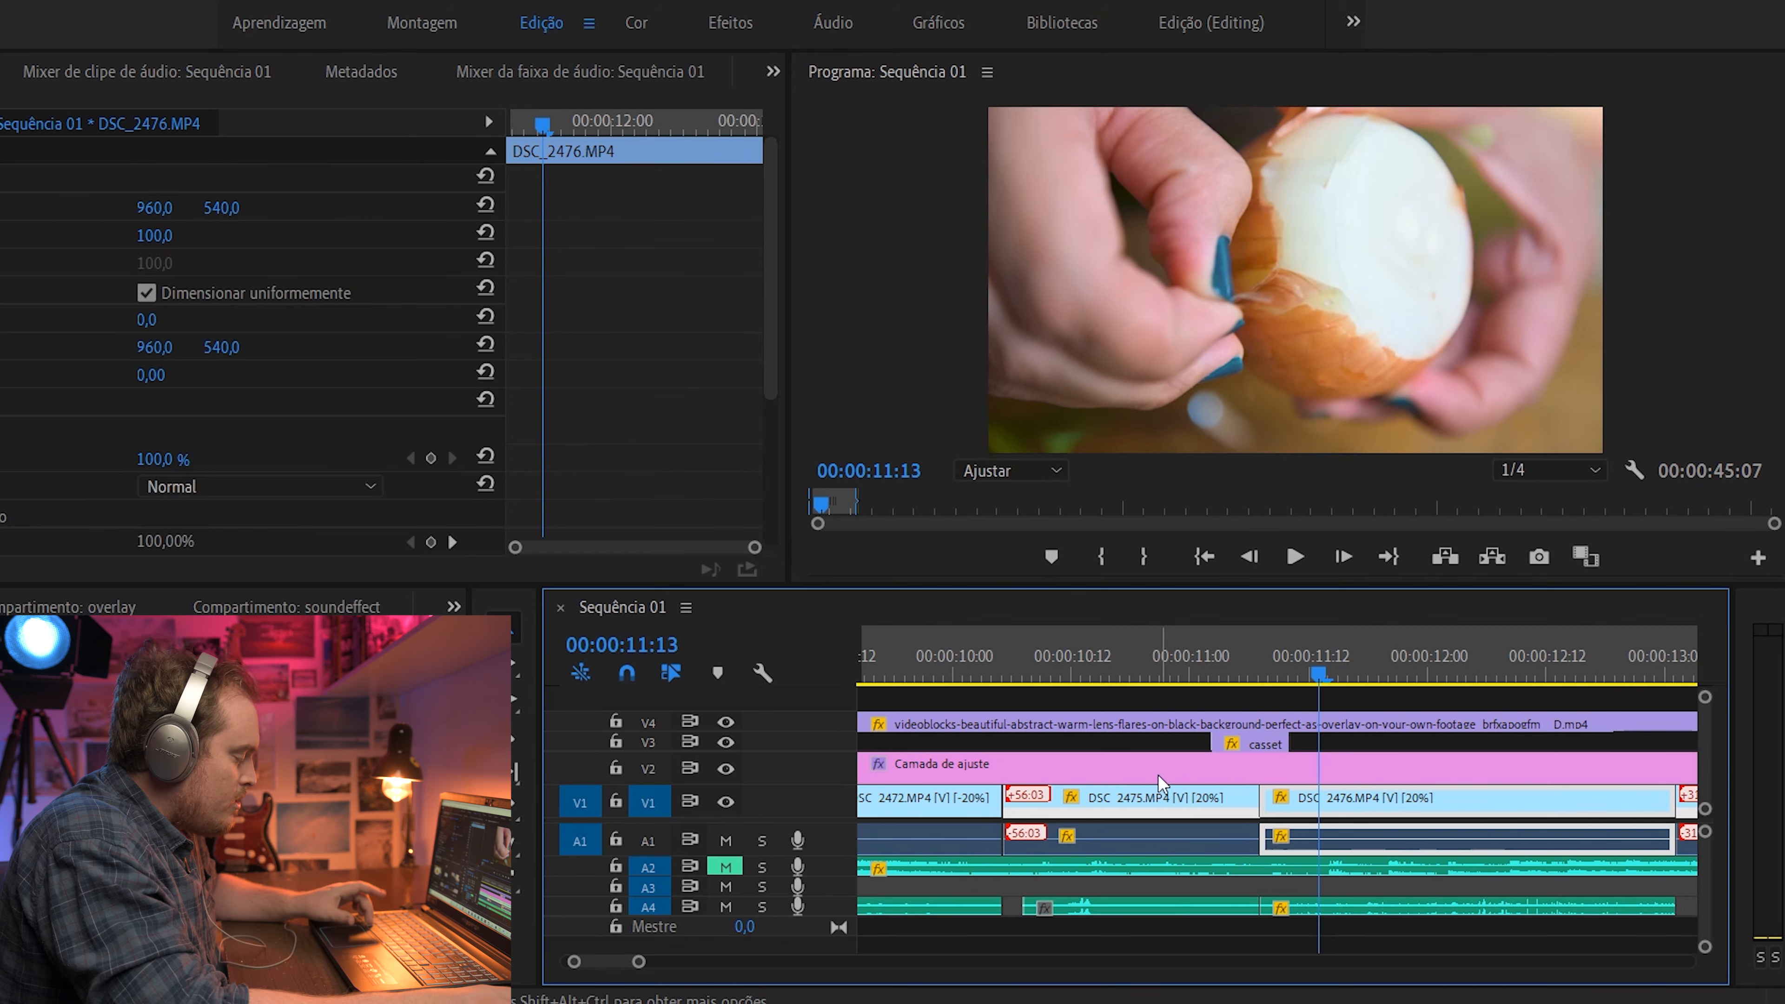
# Play from the end of DSC_2475.MP4 through DSC_2476.MP4 into DSC_2480.MP4, stopping at 00:00:13:06, to review the onion shots
pyautogui.scroll(-5, 1158, 774)
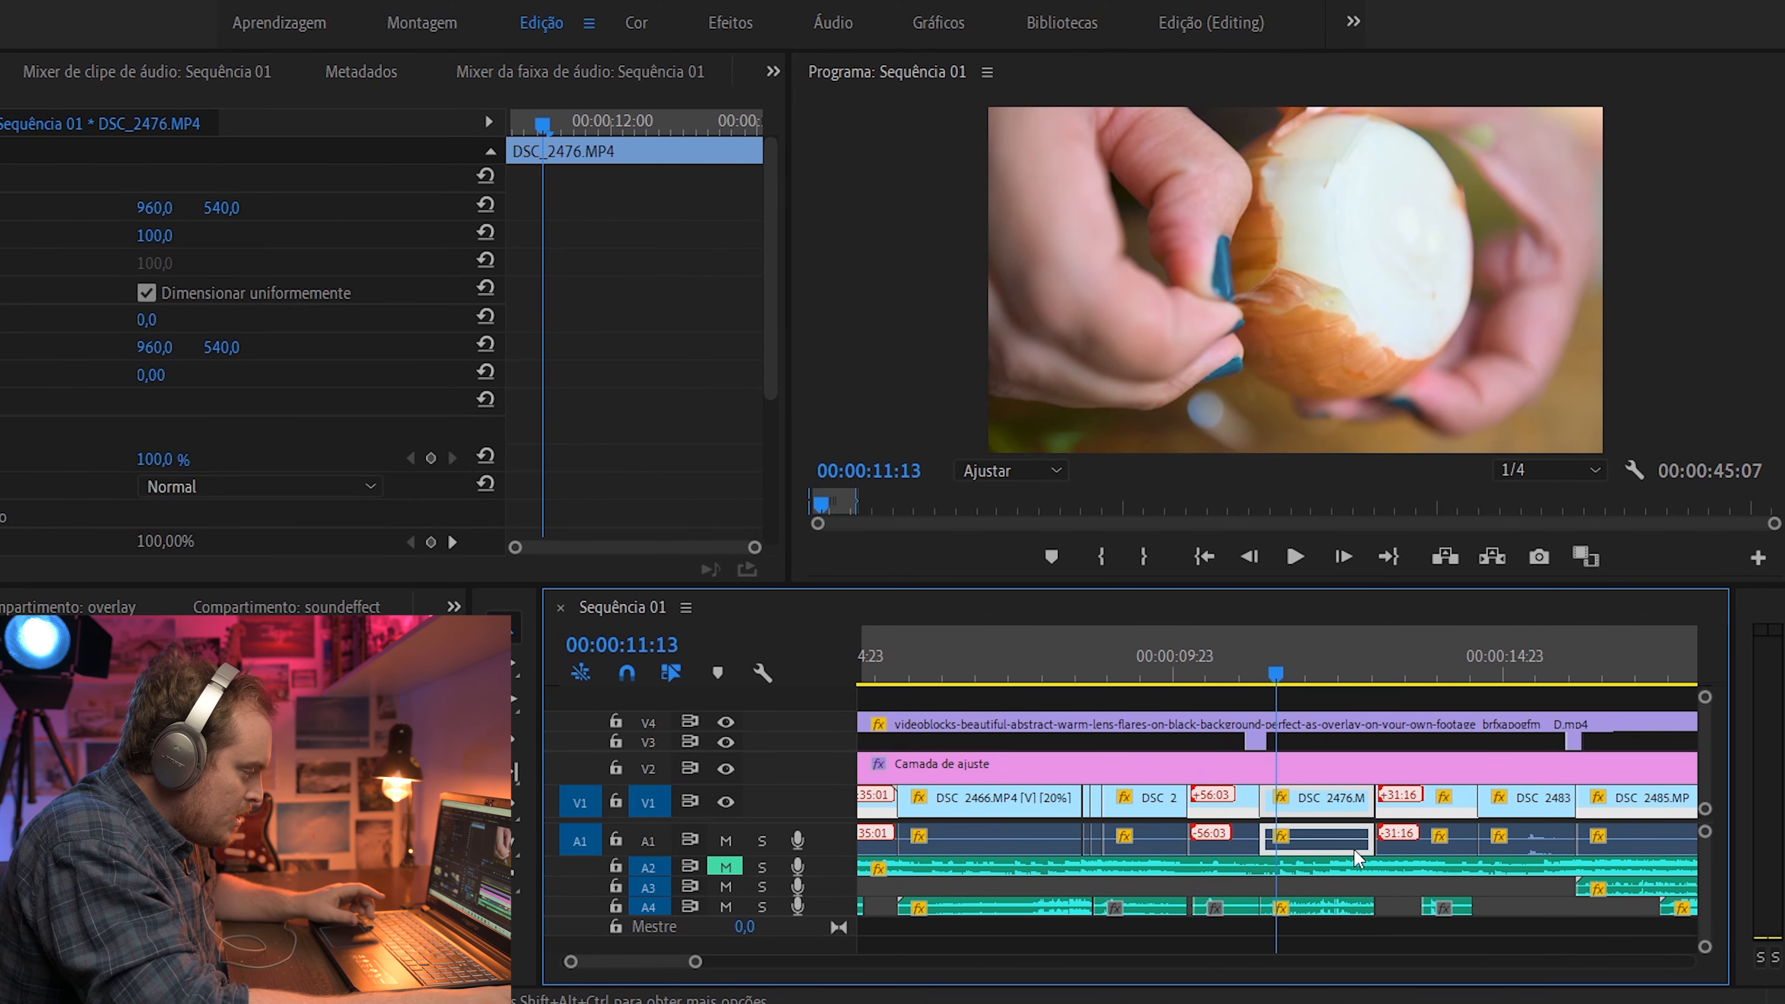
pyautogui.scroll(2, 1353, 849)
pyautogui.scroll(3, 801, 807)
pyautogui.hscroll(1, 1107, 734)
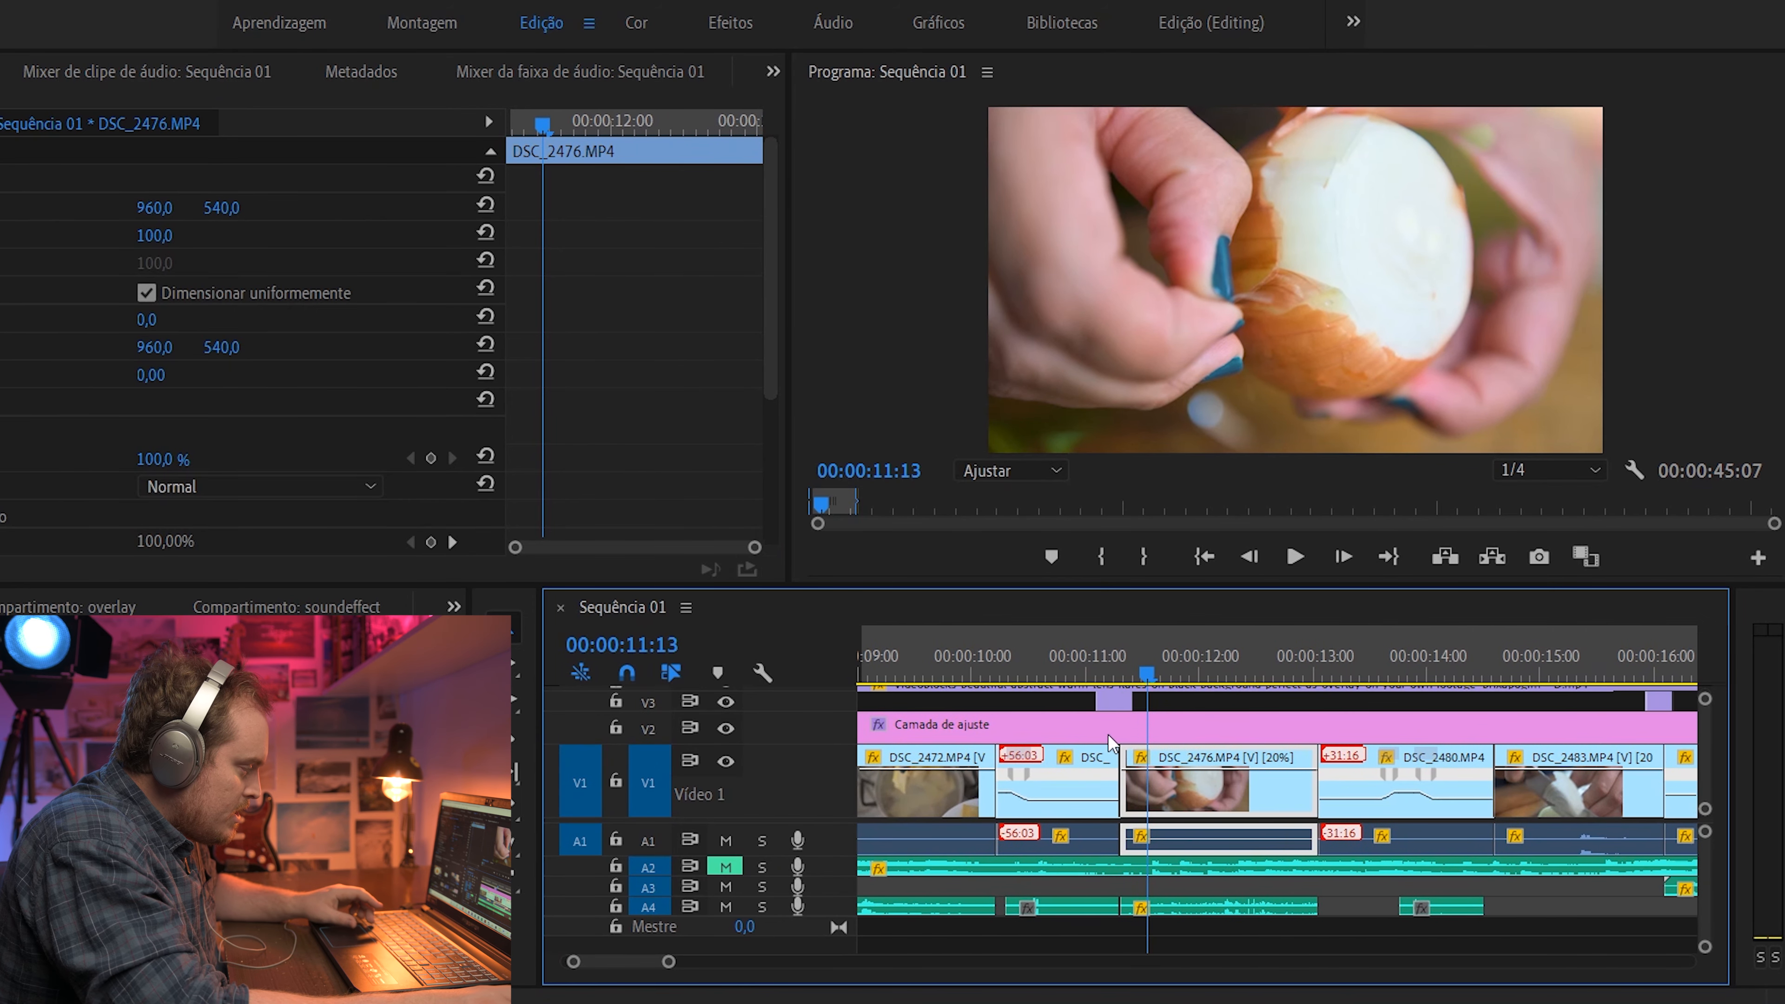
pyautogui.moveTo(1110, 665); pyautogui.dragTo(1089, 669)
pyautogui.press('space')
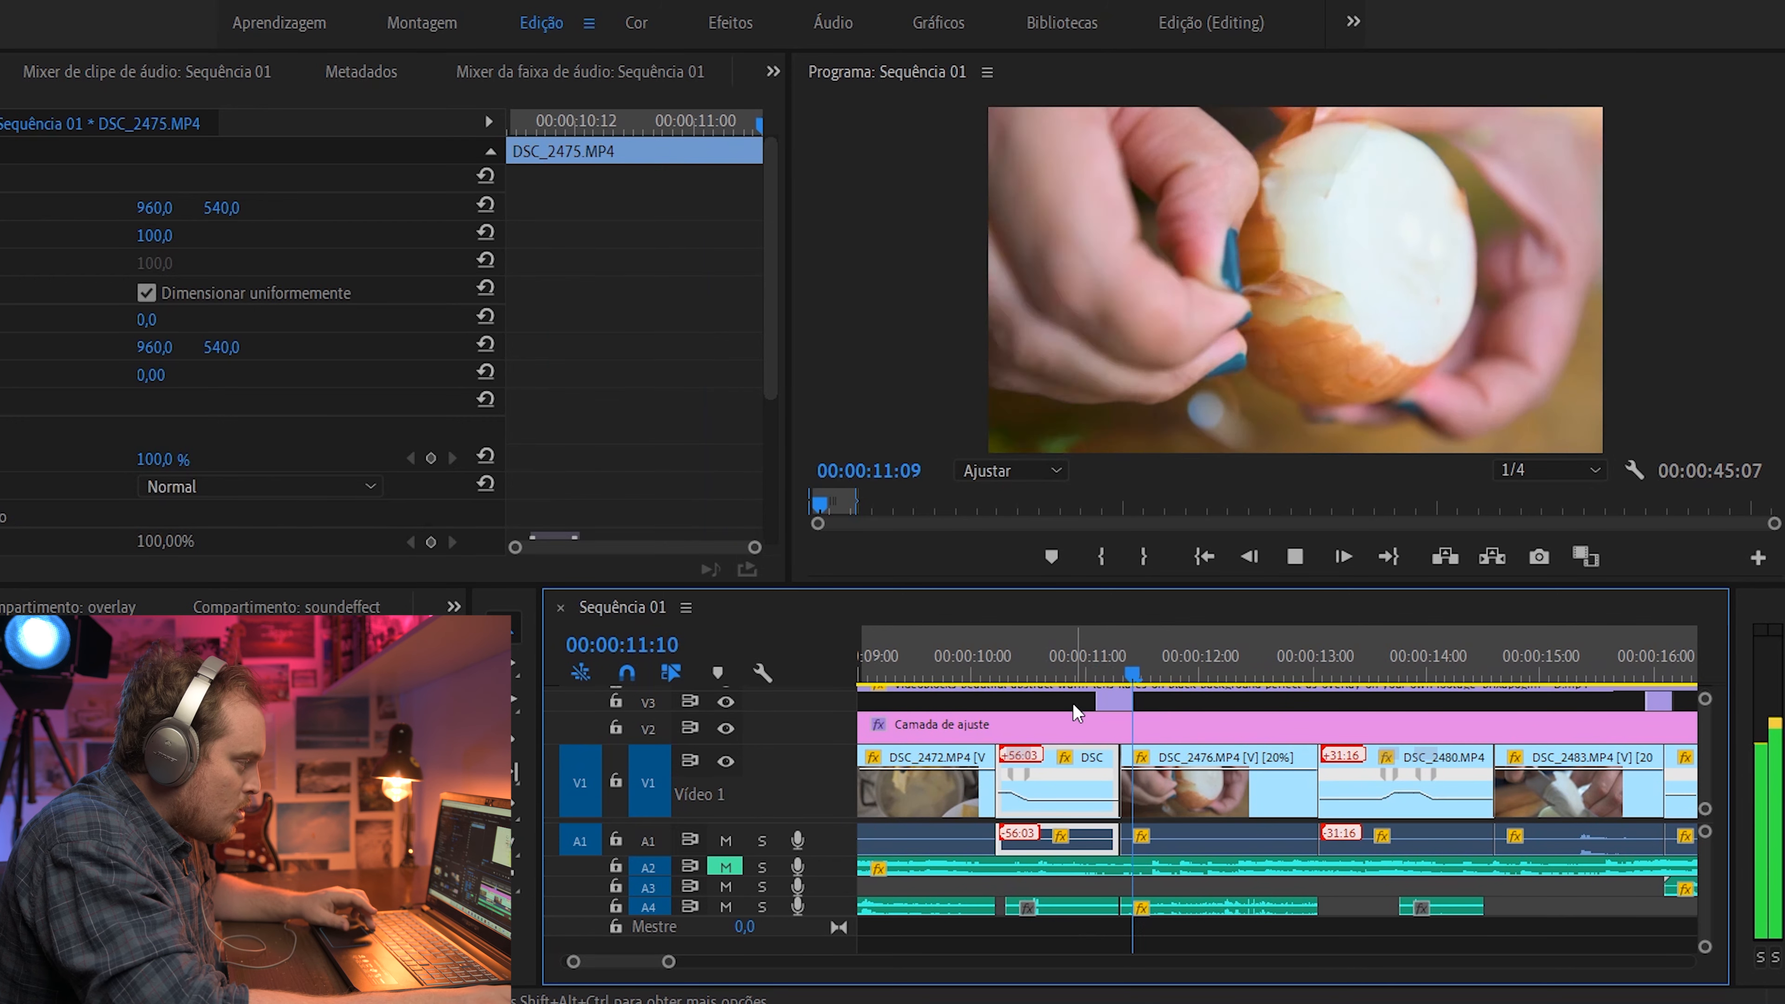
pyautogui.press('space')
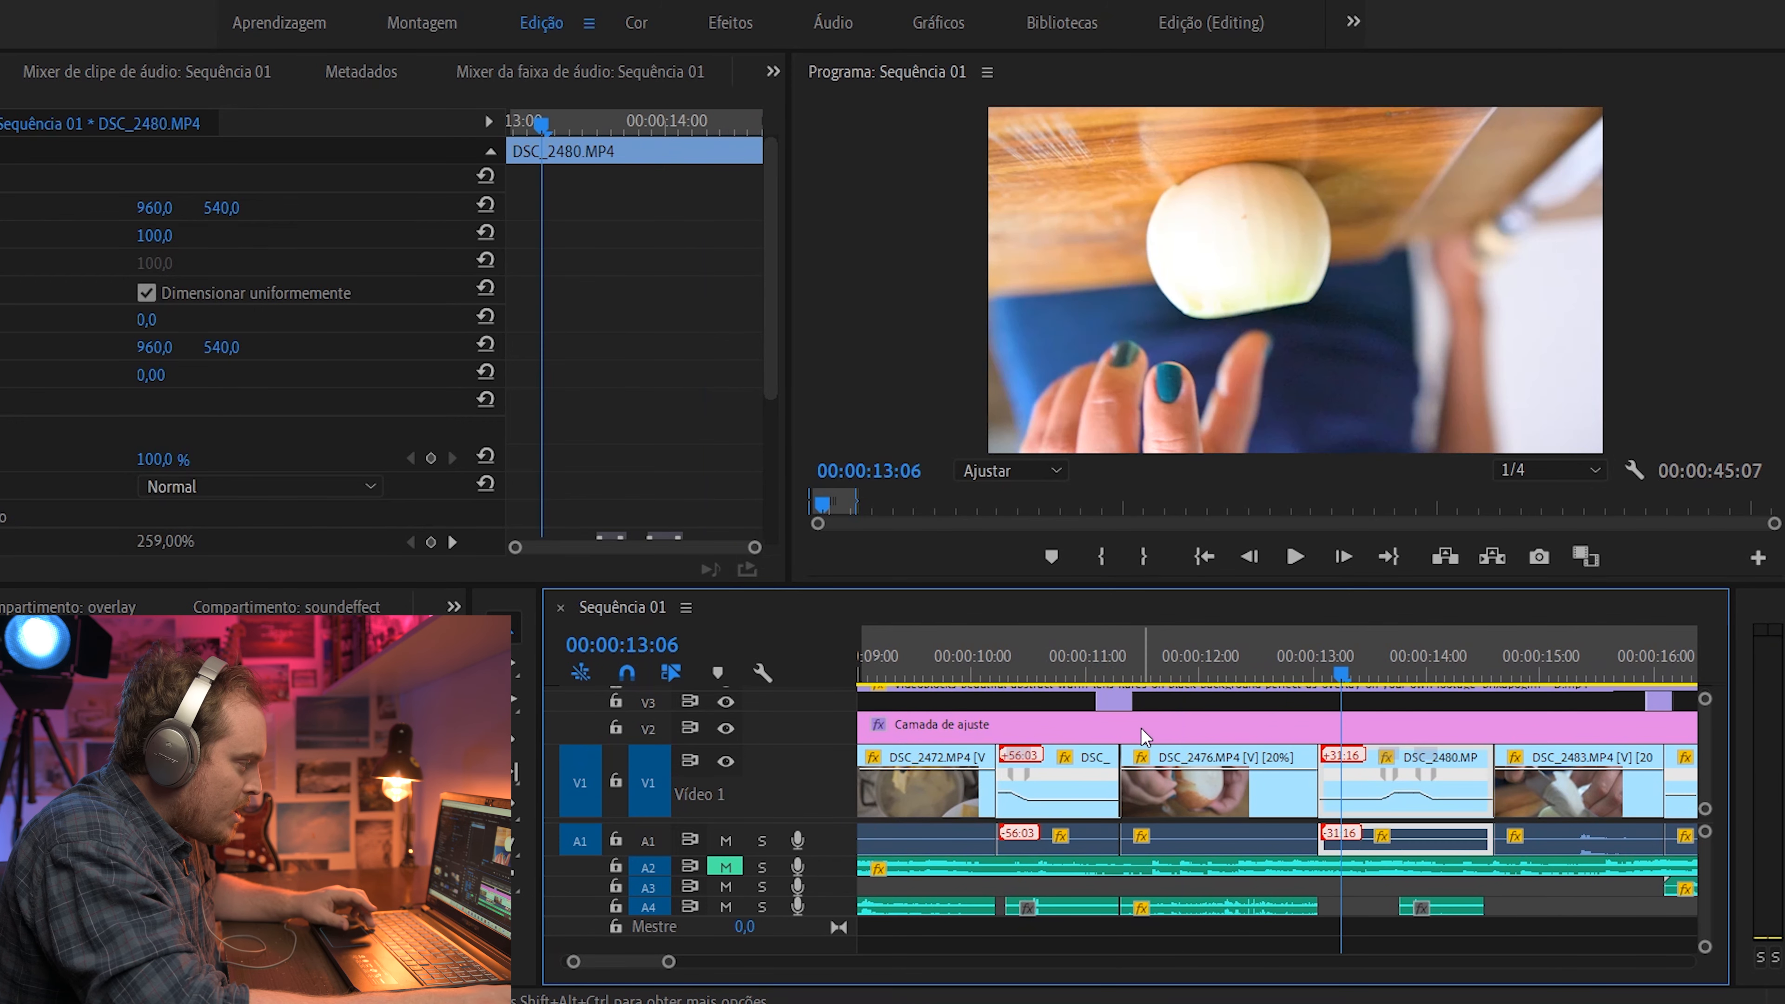
# Replay the onion peeling in DSC_2476.MP4 and continue into DSC_2480.MP4, stopping at 00:00:13:11
pyautogui.click(1114, 675)
pyautogui.press('space')
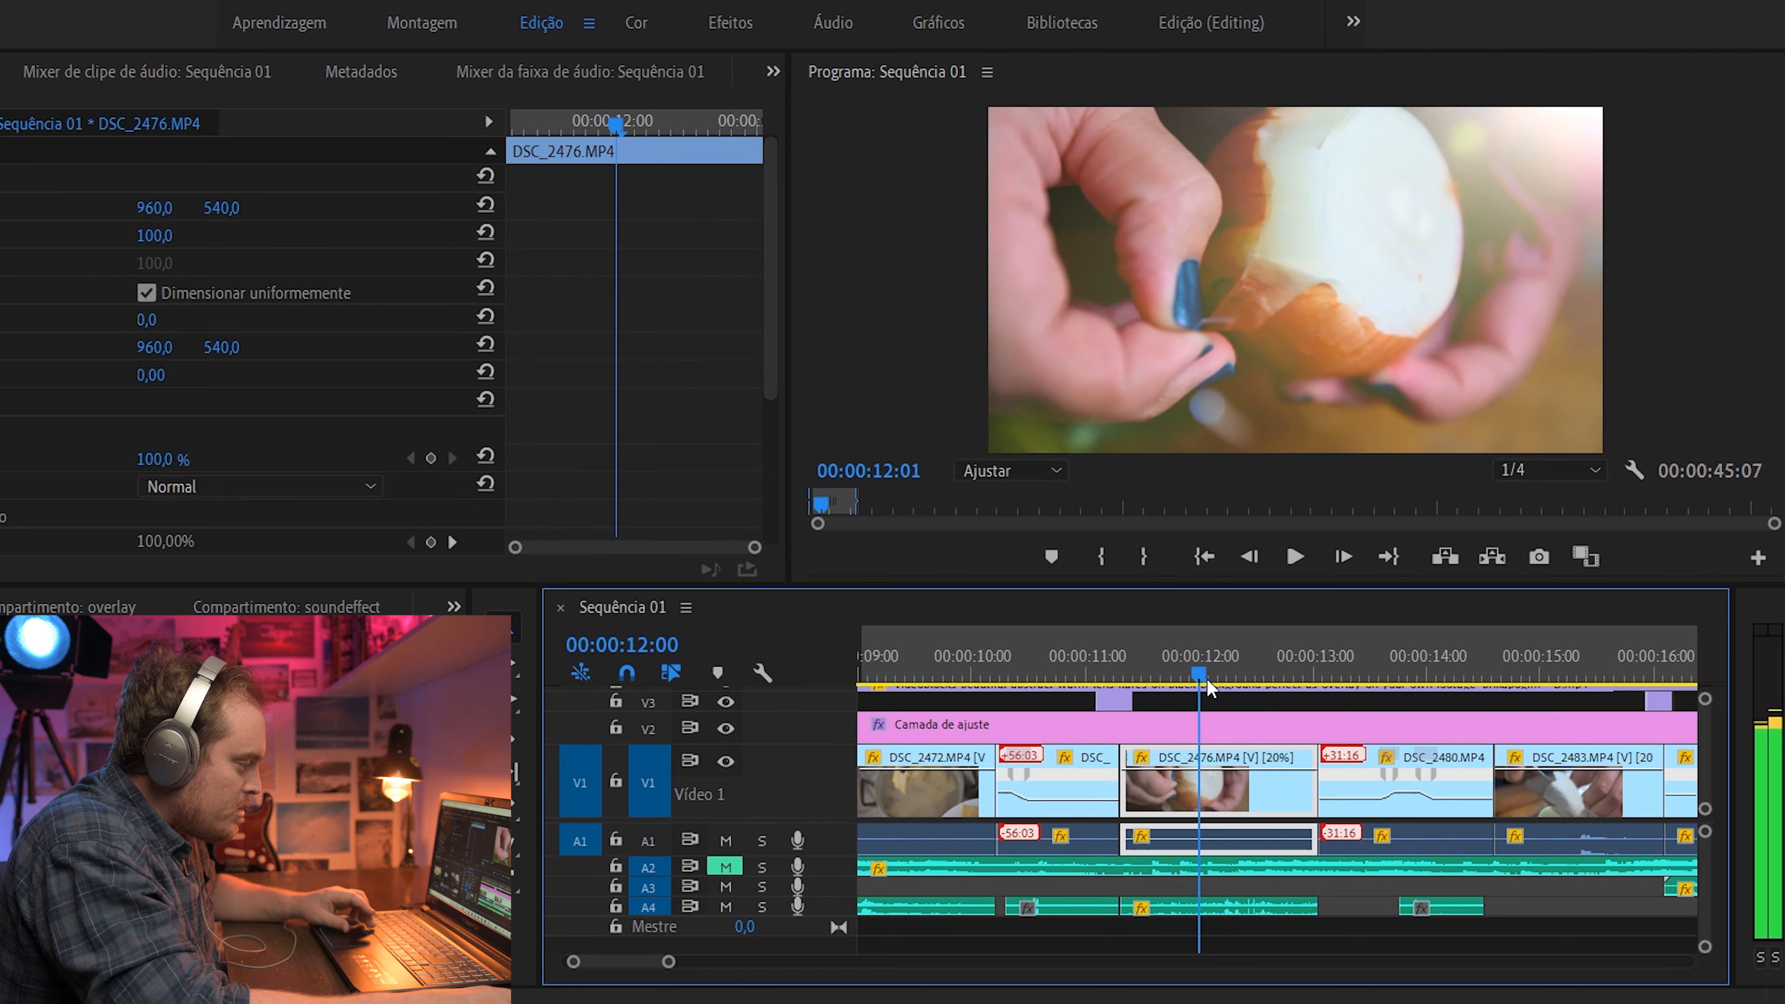
pyautogui.scroll(-2, 1148, 758)
pyautogui.click(1013, 670)
pyautogui.press('space')
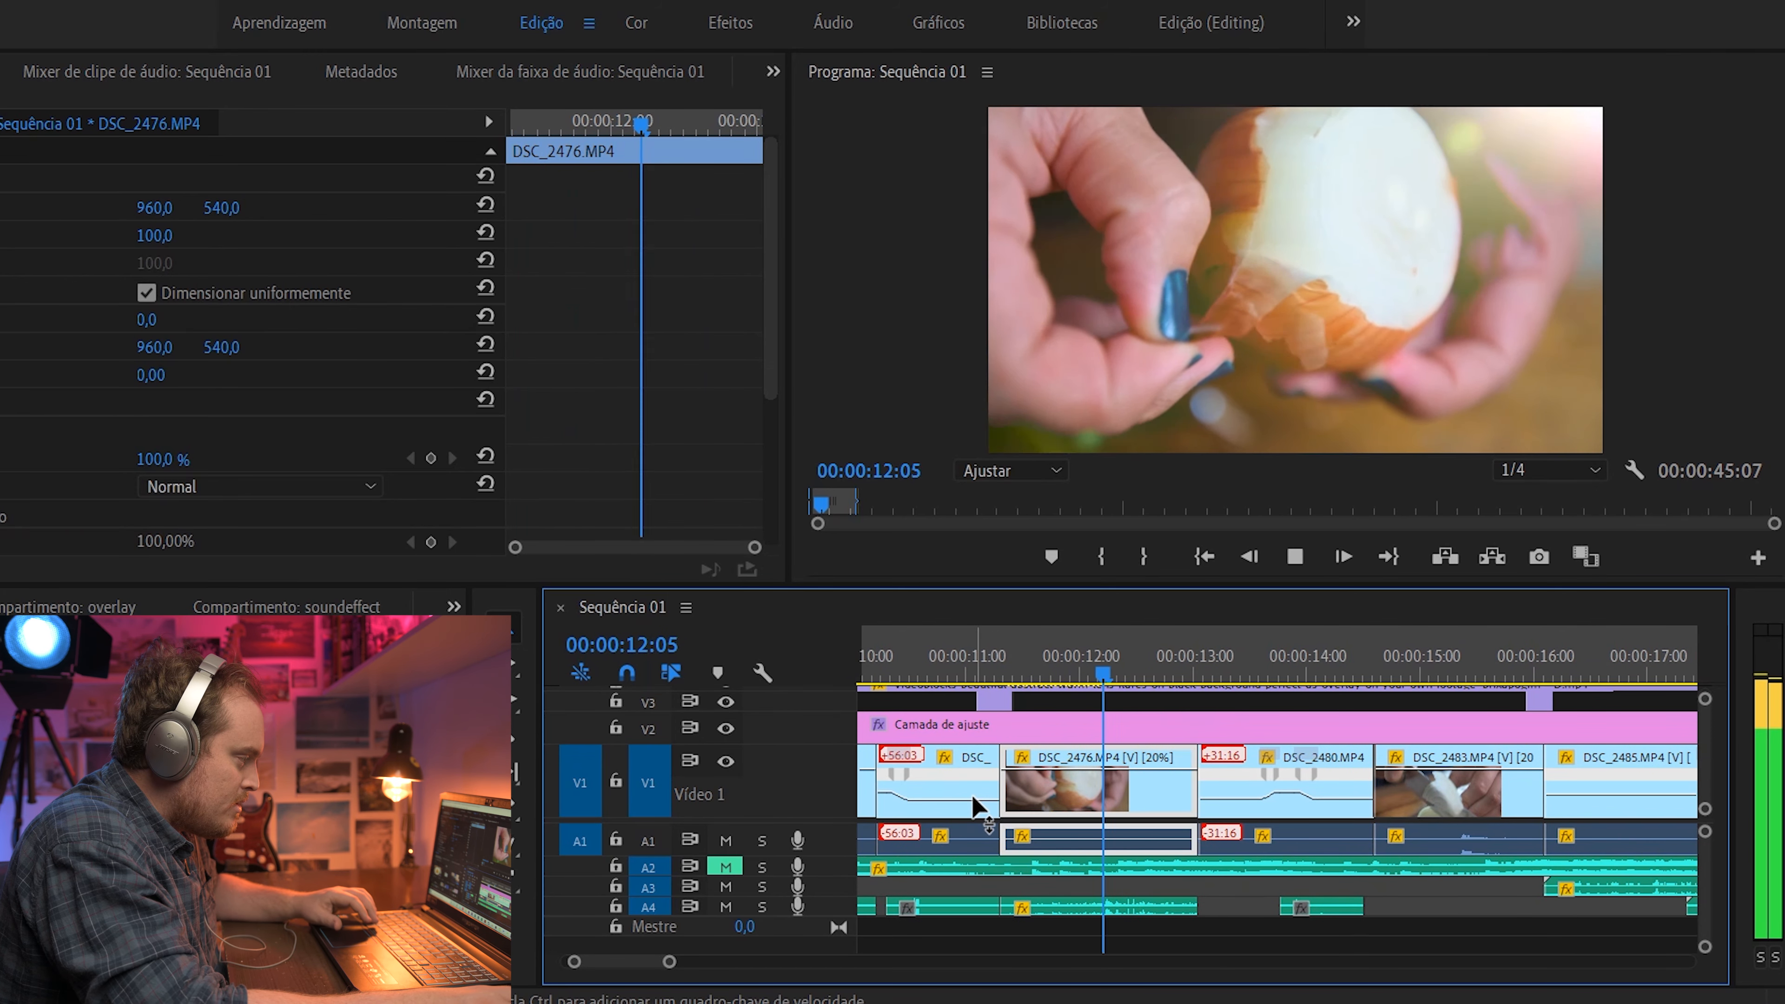
pyautogui.press('space')
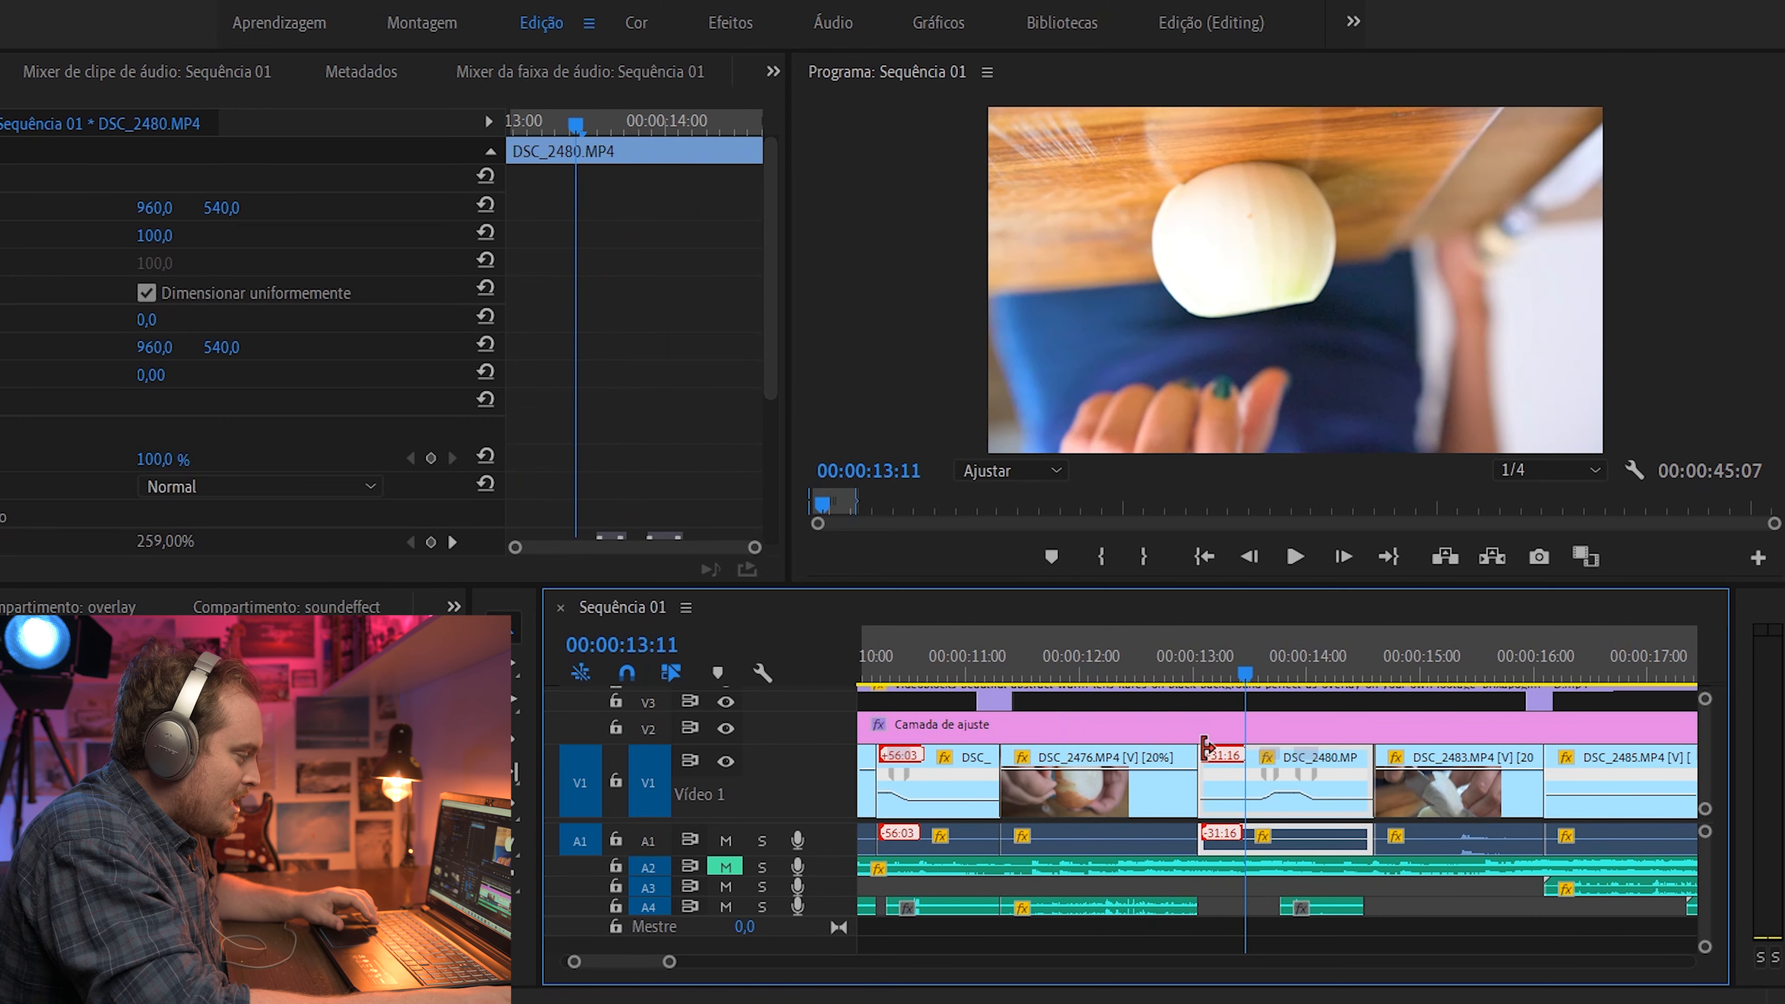
# Go back to the start of DSC_2480.MP4 at 00:00:13:01 and review its speed ramp up to 00:00:14:03
pyautogui.moveTo(1226, 654); pyautogui.dragTo(1197, 663)
pyautogui.scroll(-1, 1180, 704)
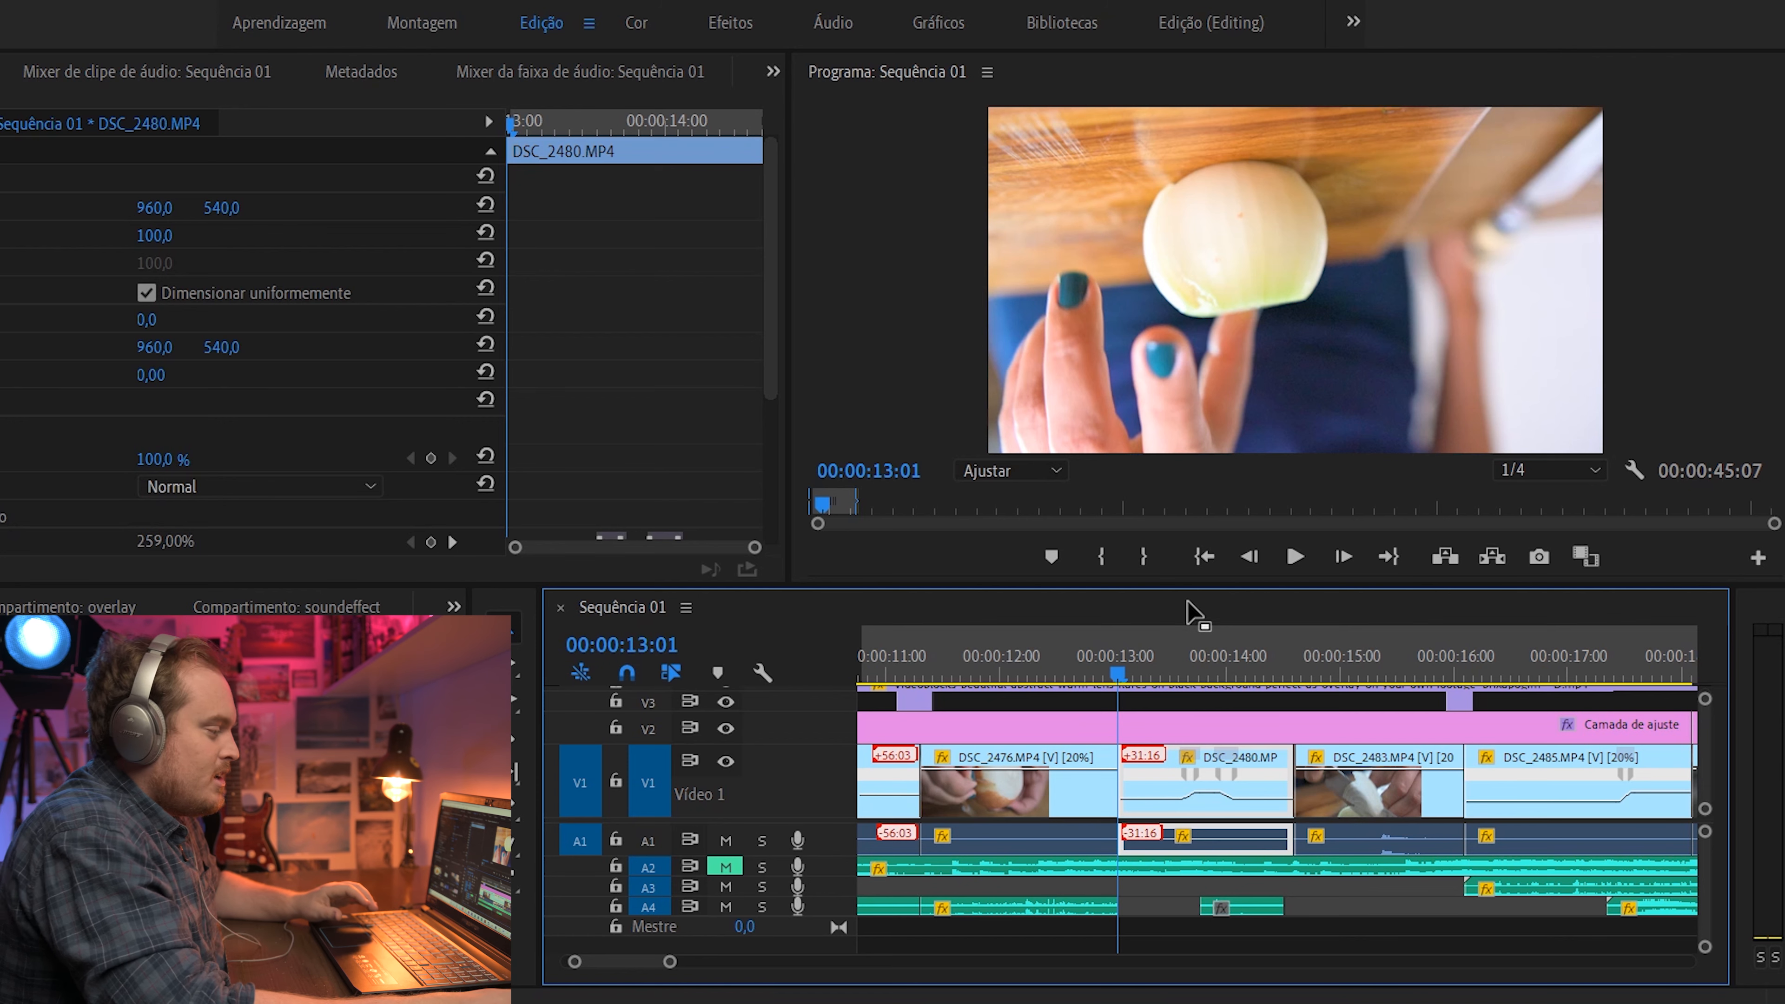
pyautogui.scroll(2, 1132, 701)
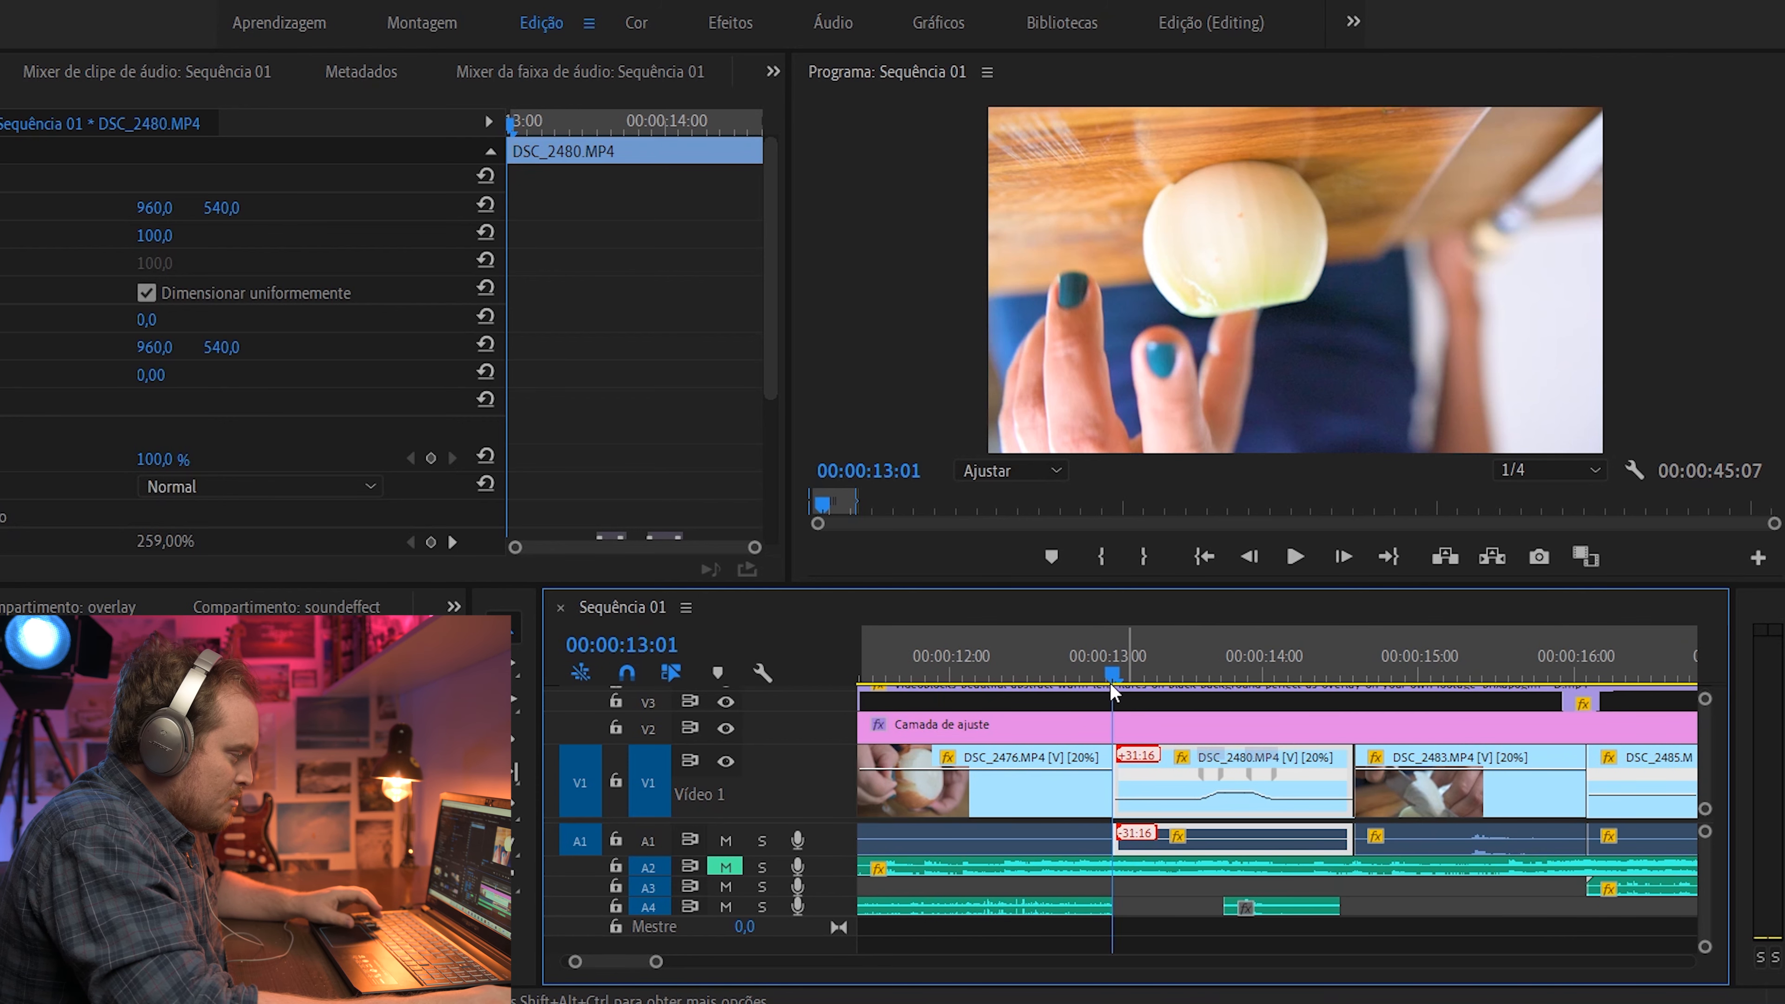
pyautogui.moveTo(1115, 677); pyautogui.dragTo(1204, 683)
pyautogui.press('space')
pyautogui.press('space')
pyautogui.scroll(3, 1216, 732)
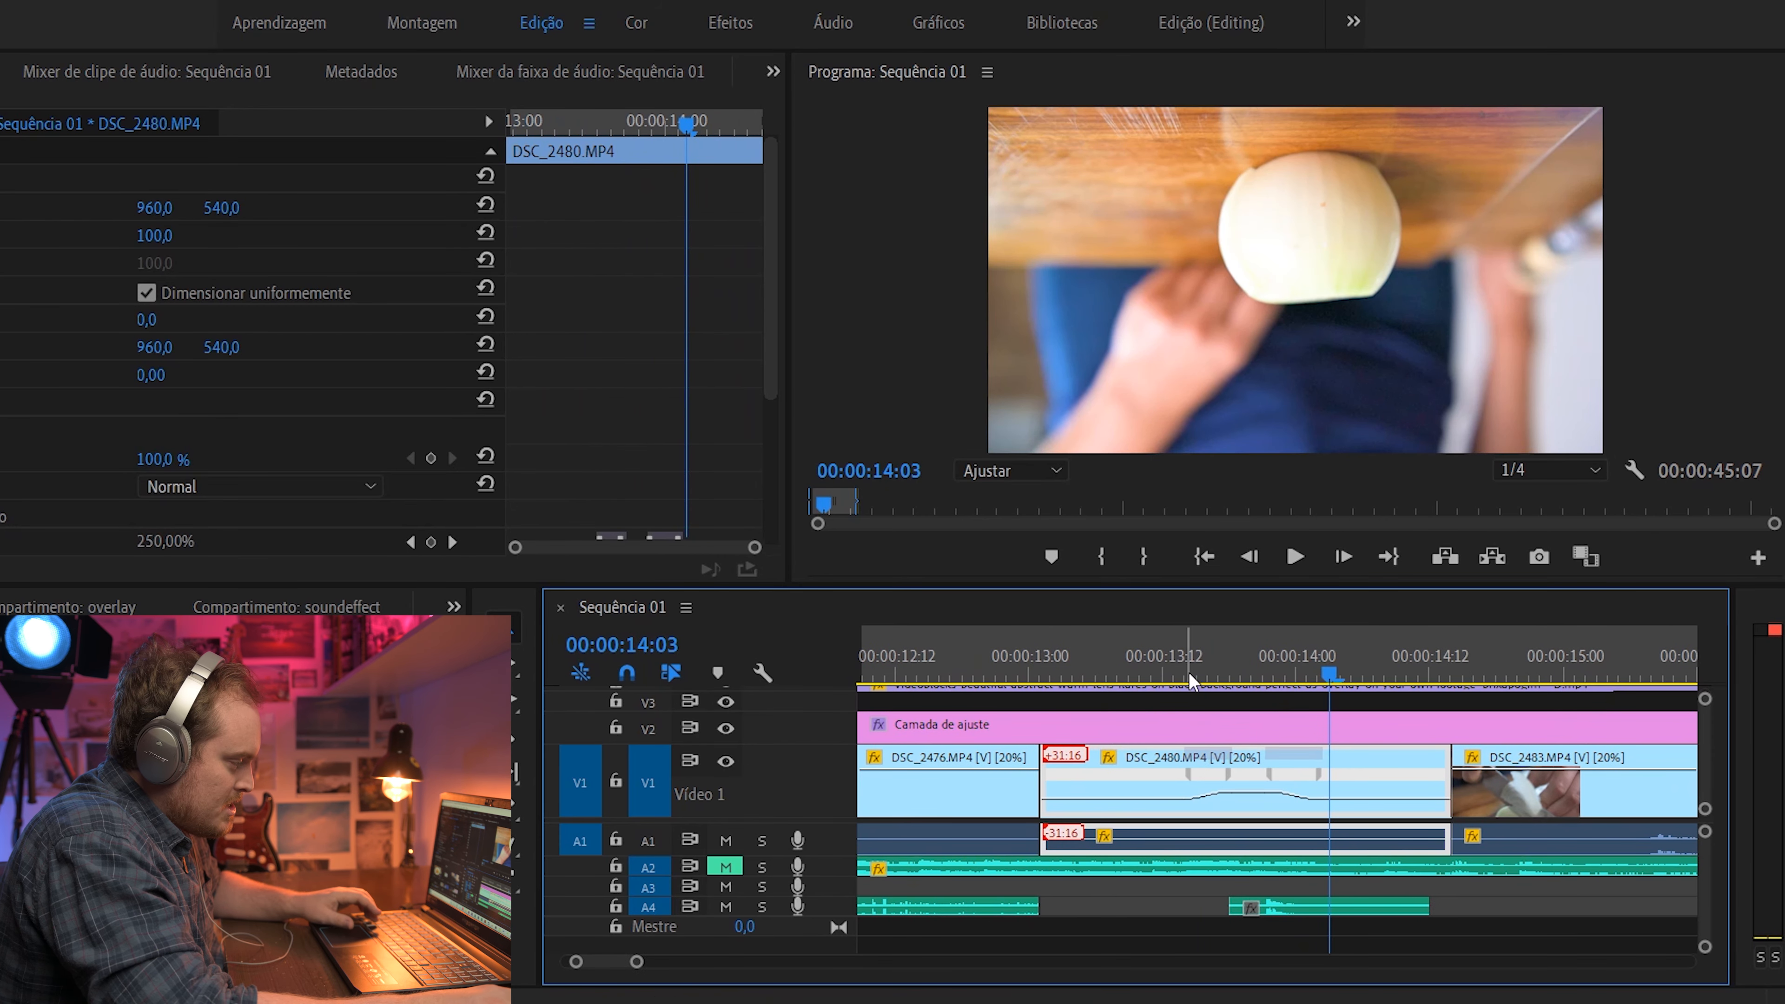
# Enlarge track V1 and scrub along the DSC_2480.MP4 speed curve to 00:00:14:07
pyautogui.scroll(3, 799, 811)
pyautogui.click(1131, 657)
pyautogui.press('space')
pyautogui.moveTo(1135, 657); pyautogui.dragTo(1379, 660)
pyautogui.scroll(-3, 1269, 777)
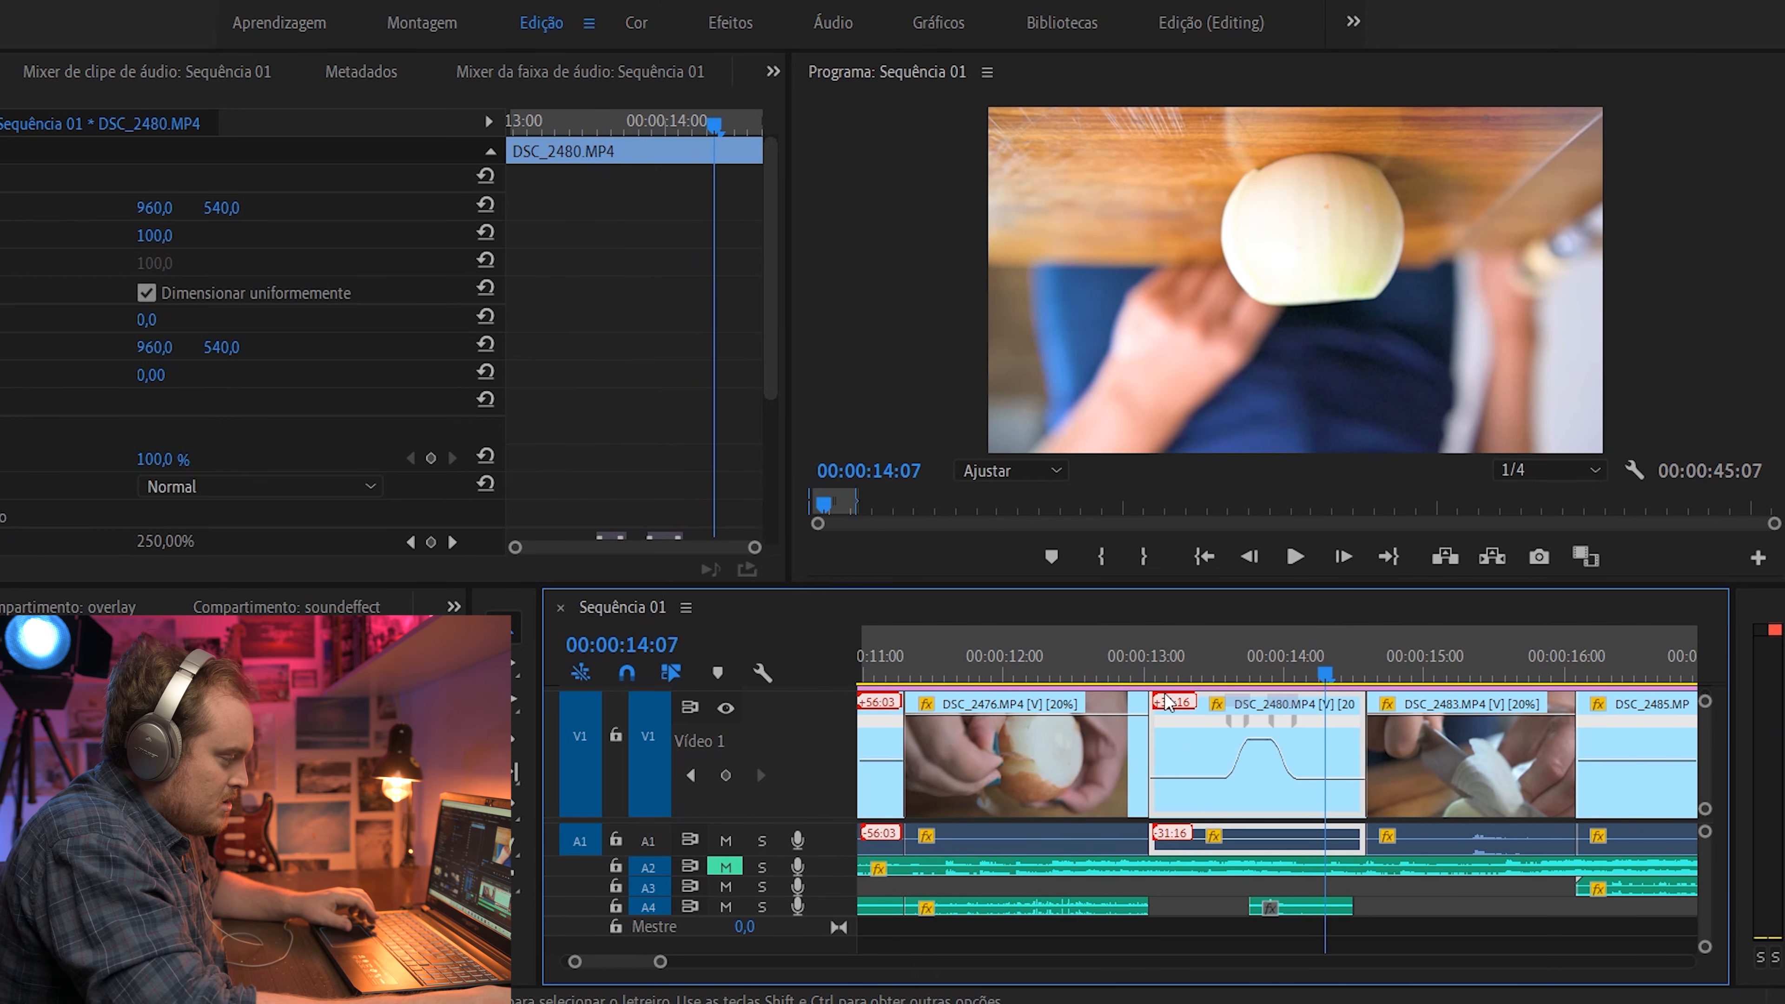
# Play from the end of DSC_2476.MP4 through the DSC_2480.MP4 speed ramp, ending at the DSC_2483.MP4 cut at 00:00:14:14
pyautogui.click(1132, 668)
pyautogui.press('space')
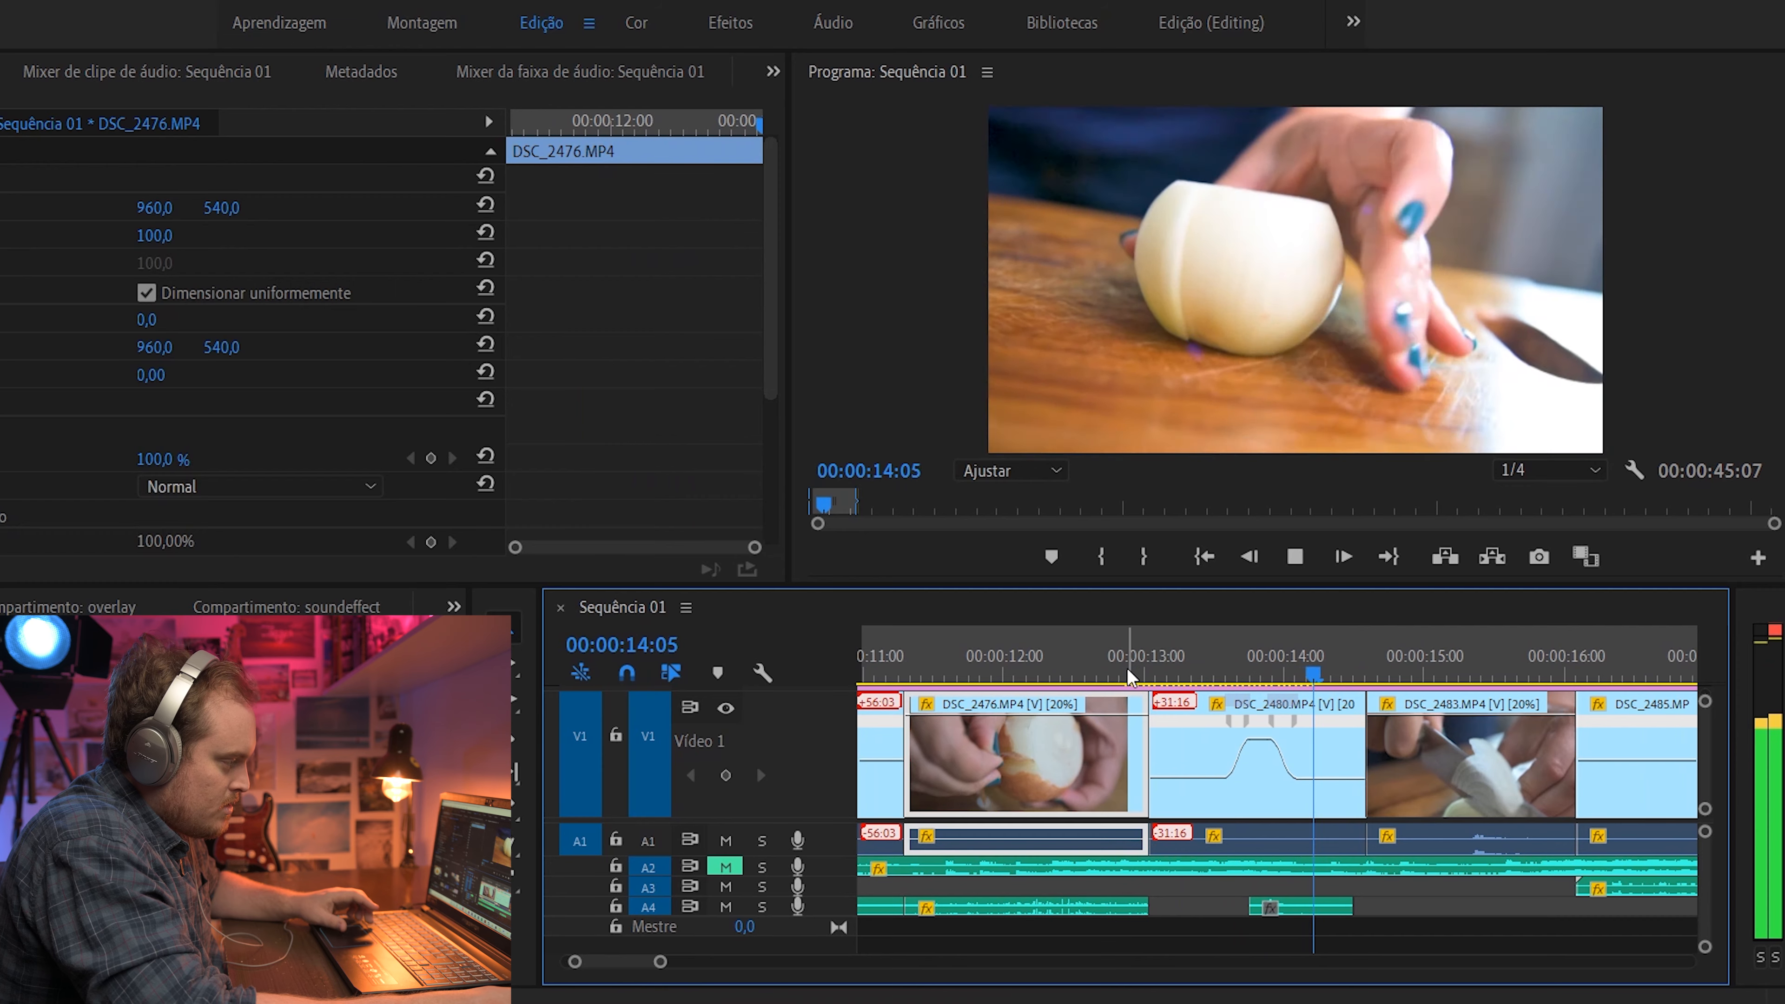
pyautogui.moveTo(1249, 638); pyautogui.dragTo(1207, 655)
pyautogui.press('space')
pyautogui.press('space')
pyautogui.press('-')
pyautogui.press('-')
pyautogui.press('-')
pyautogui.press('=')
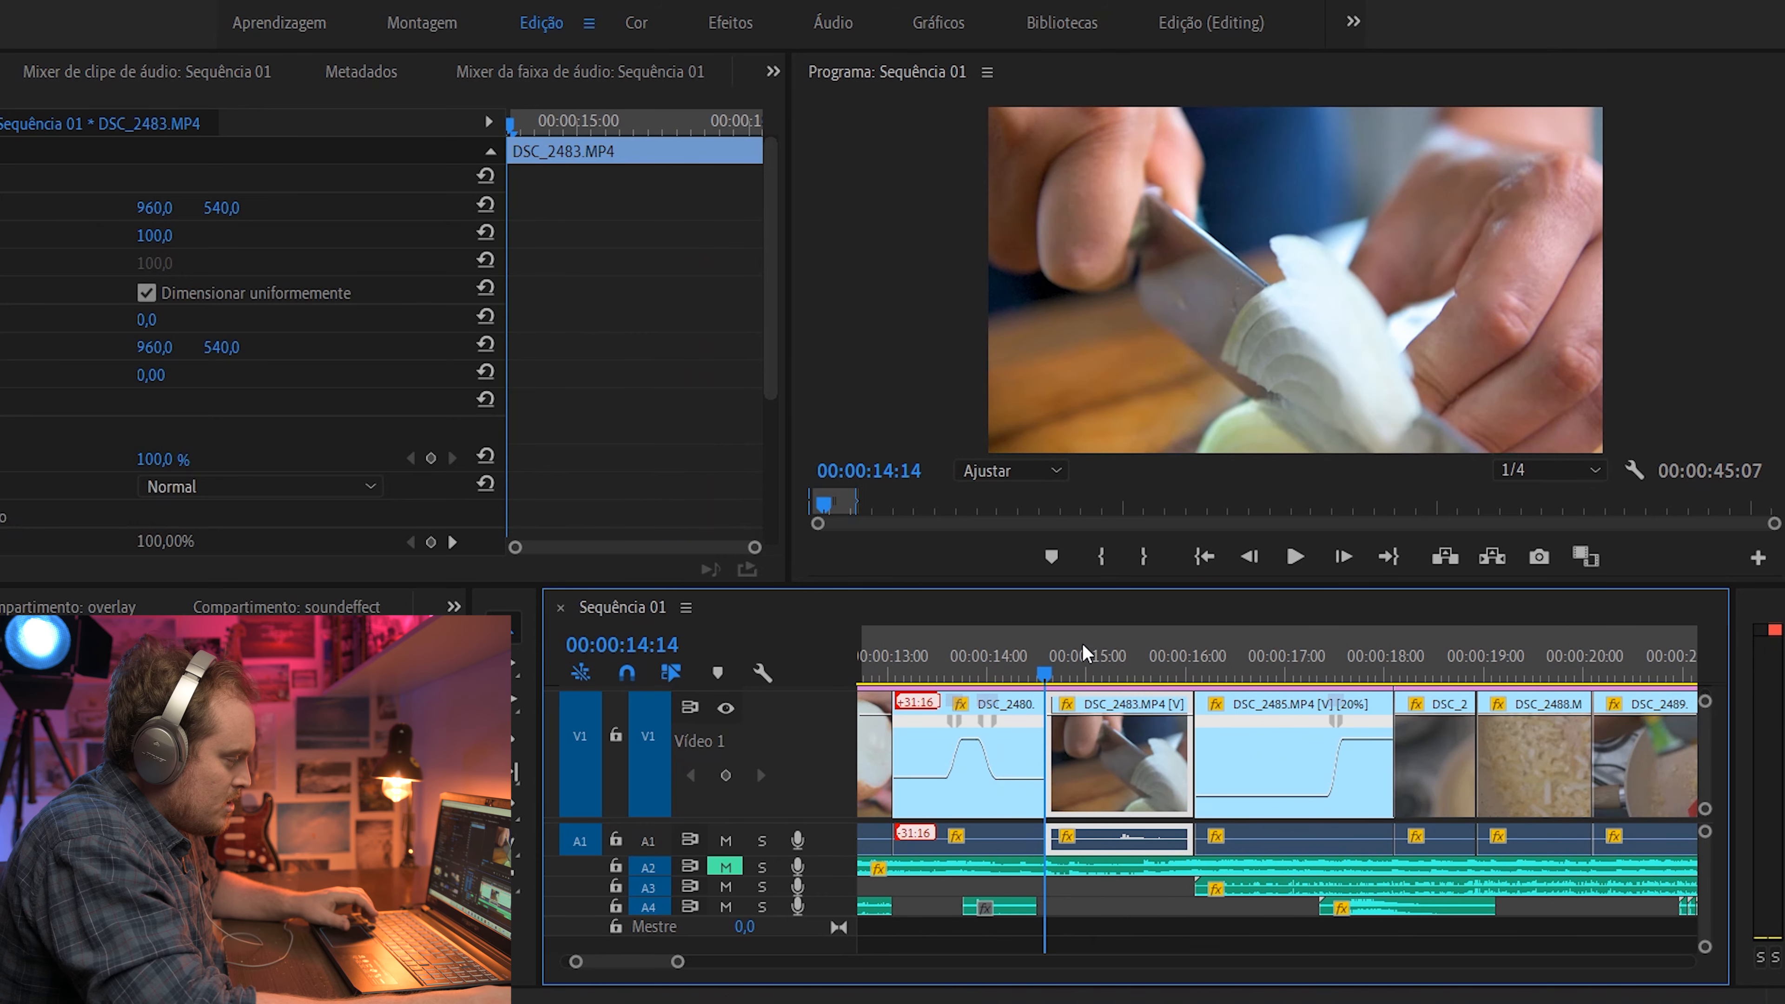
# Play the onion slicing in DSC_2483.MP4 twice from 00:00:14:14, stopping the second pass at 00:00:15:18
pyautogui.press('space')
pyautogui.press('space')
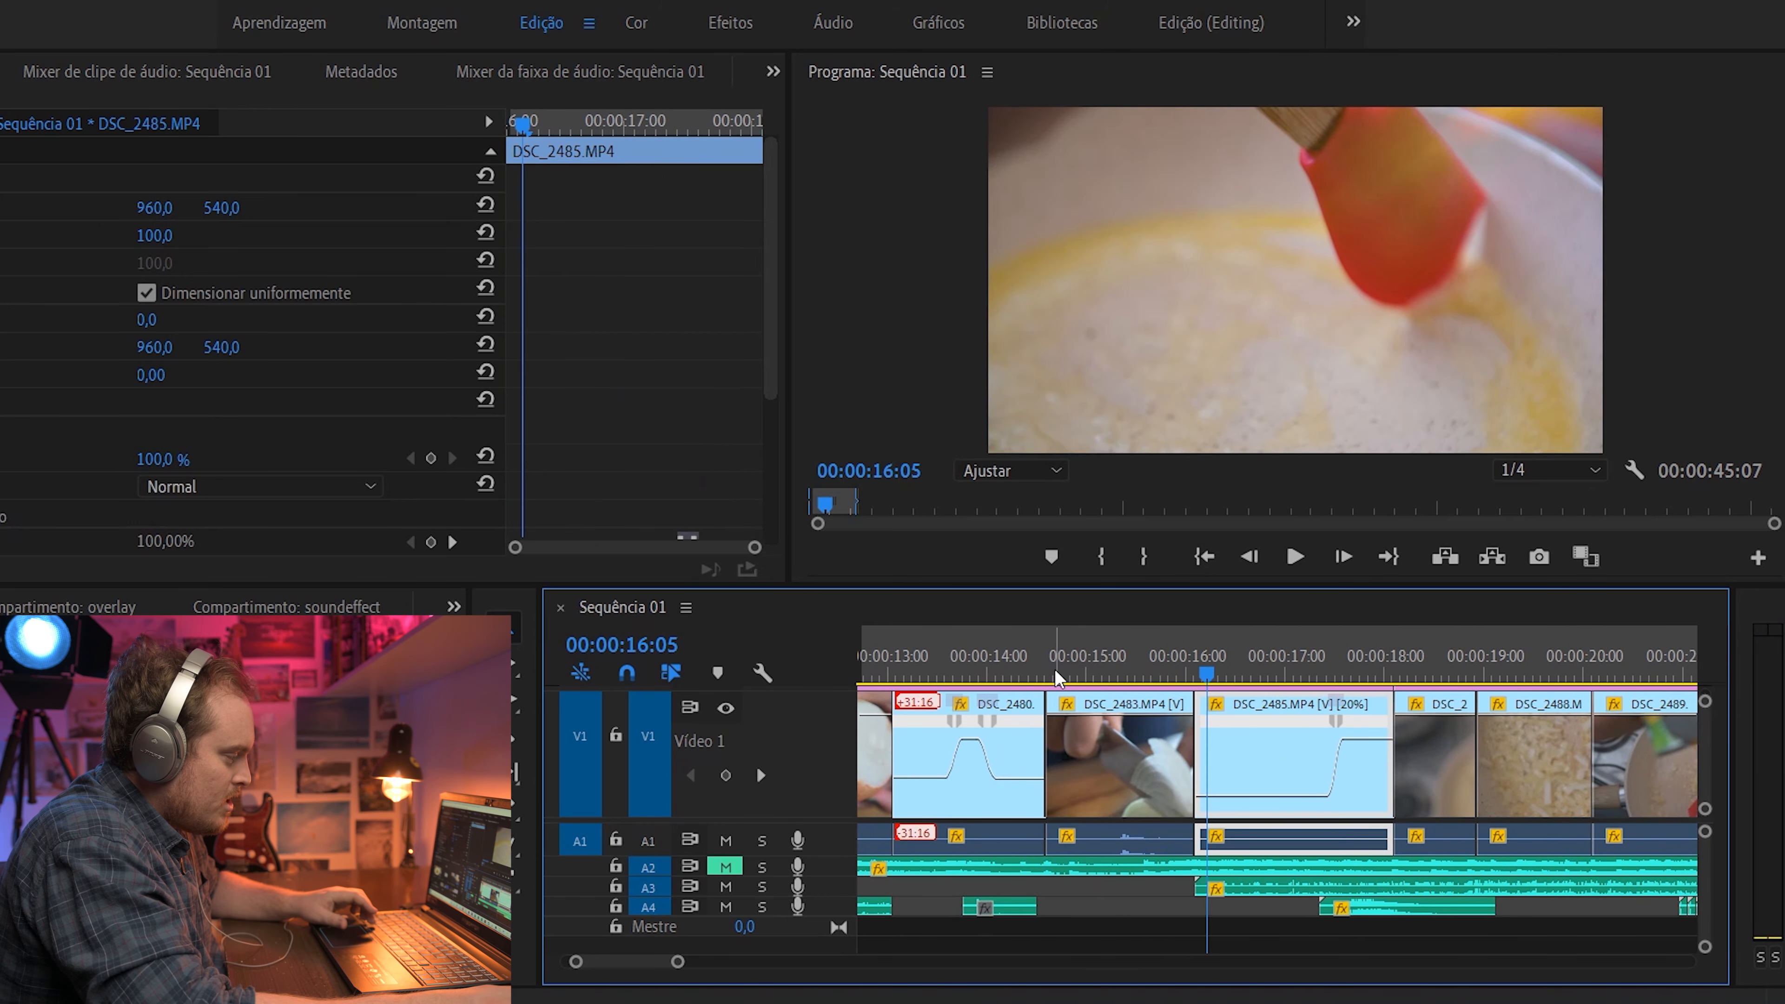
pyautogui.moveTo(1083, 643)
pyautogui.mouseDown()
pyautogui.moveTo(1040, 637)
pyautogui.moveTo(1156, 618)
pyautogui.moveTo(1049, 635)
pyautogui.mouseUp()
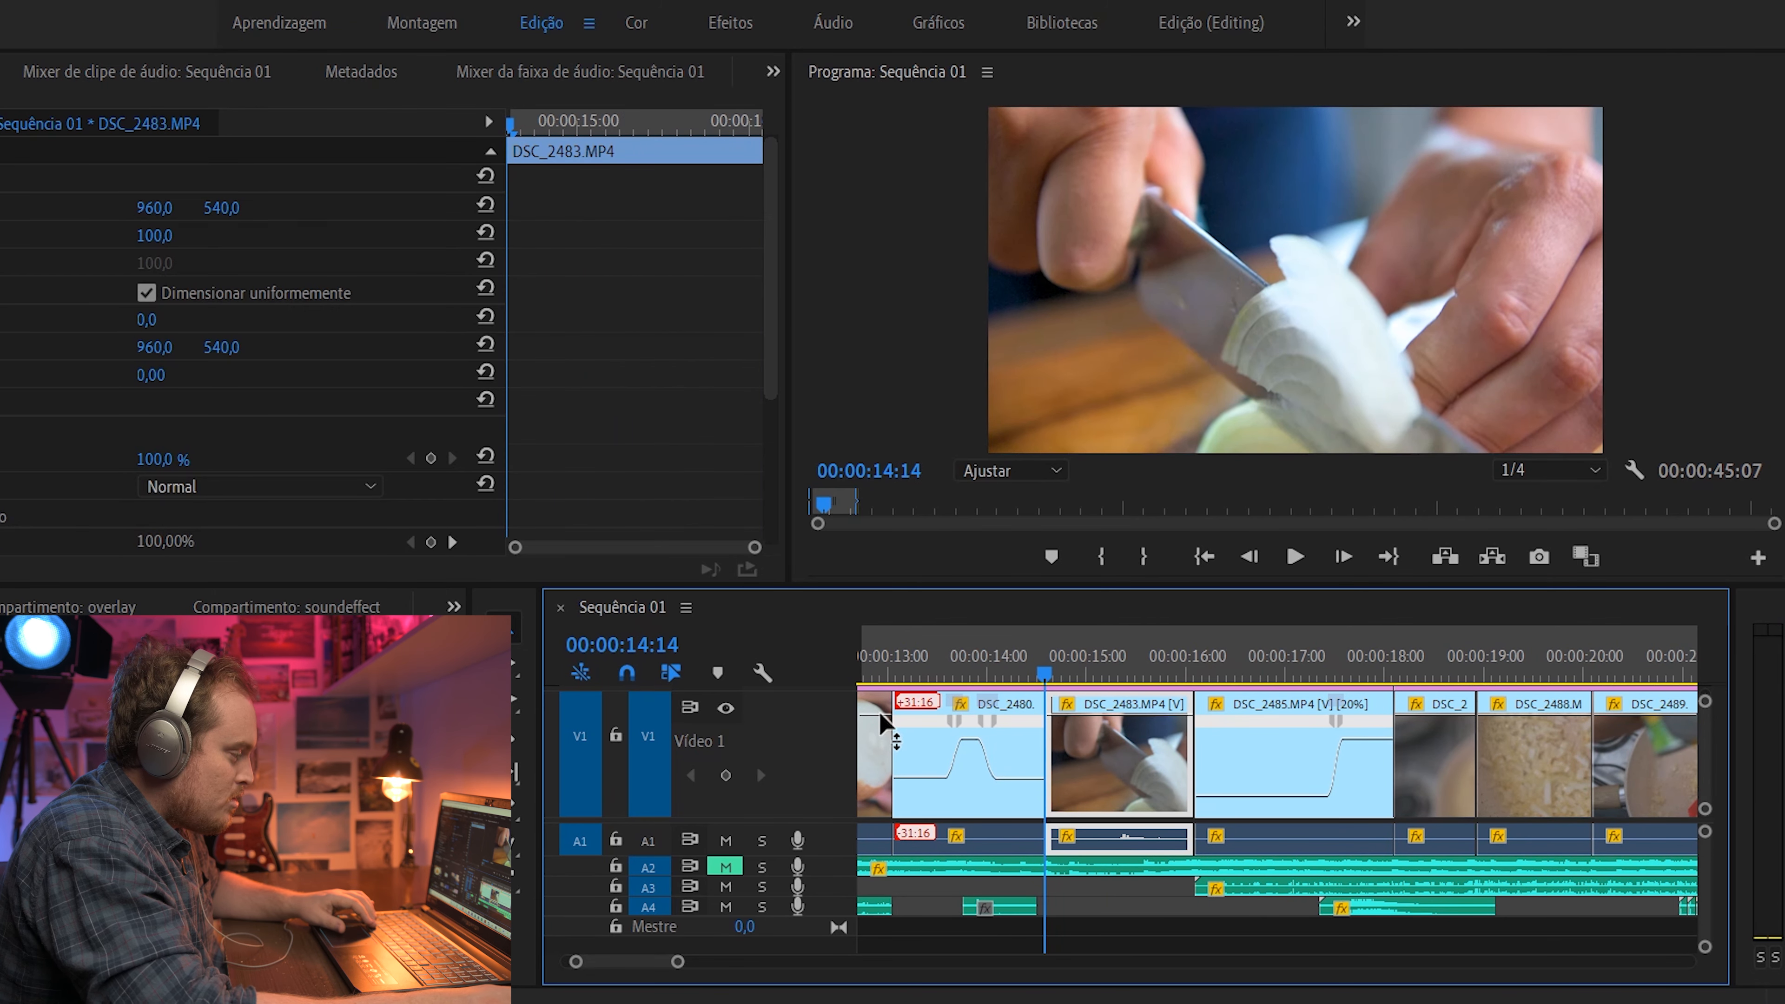
pyautogui.press('space')
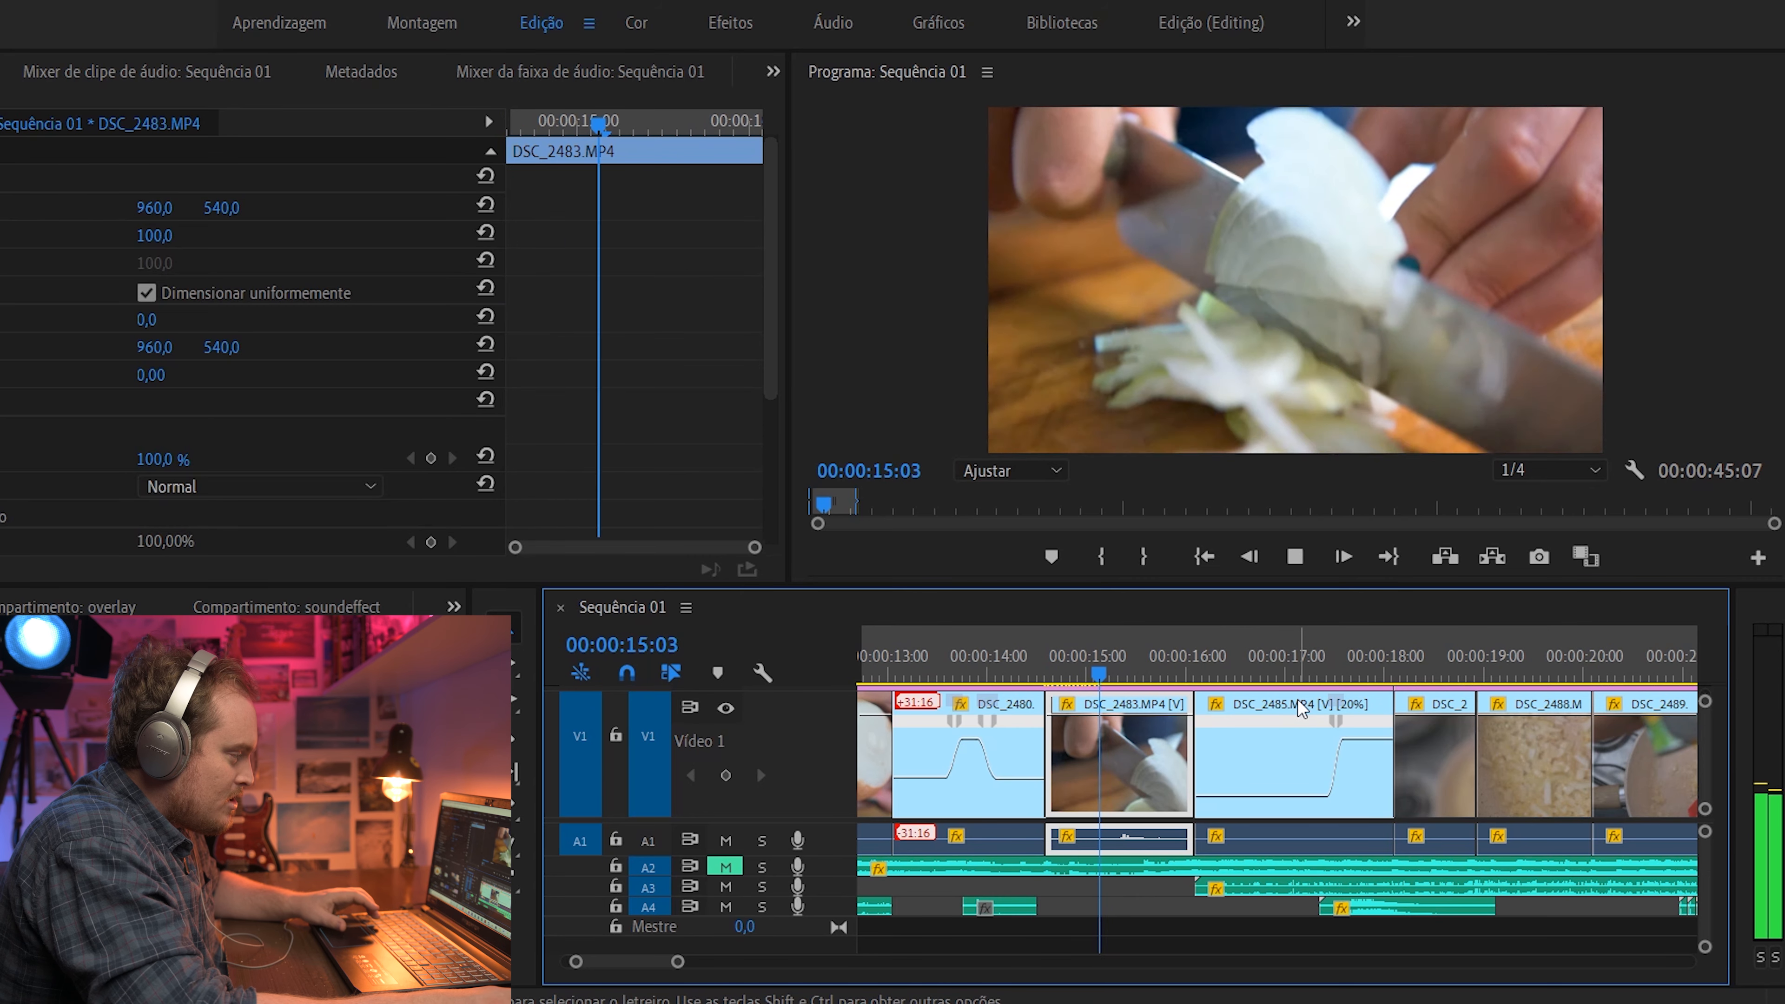
pyautogui.press('space')
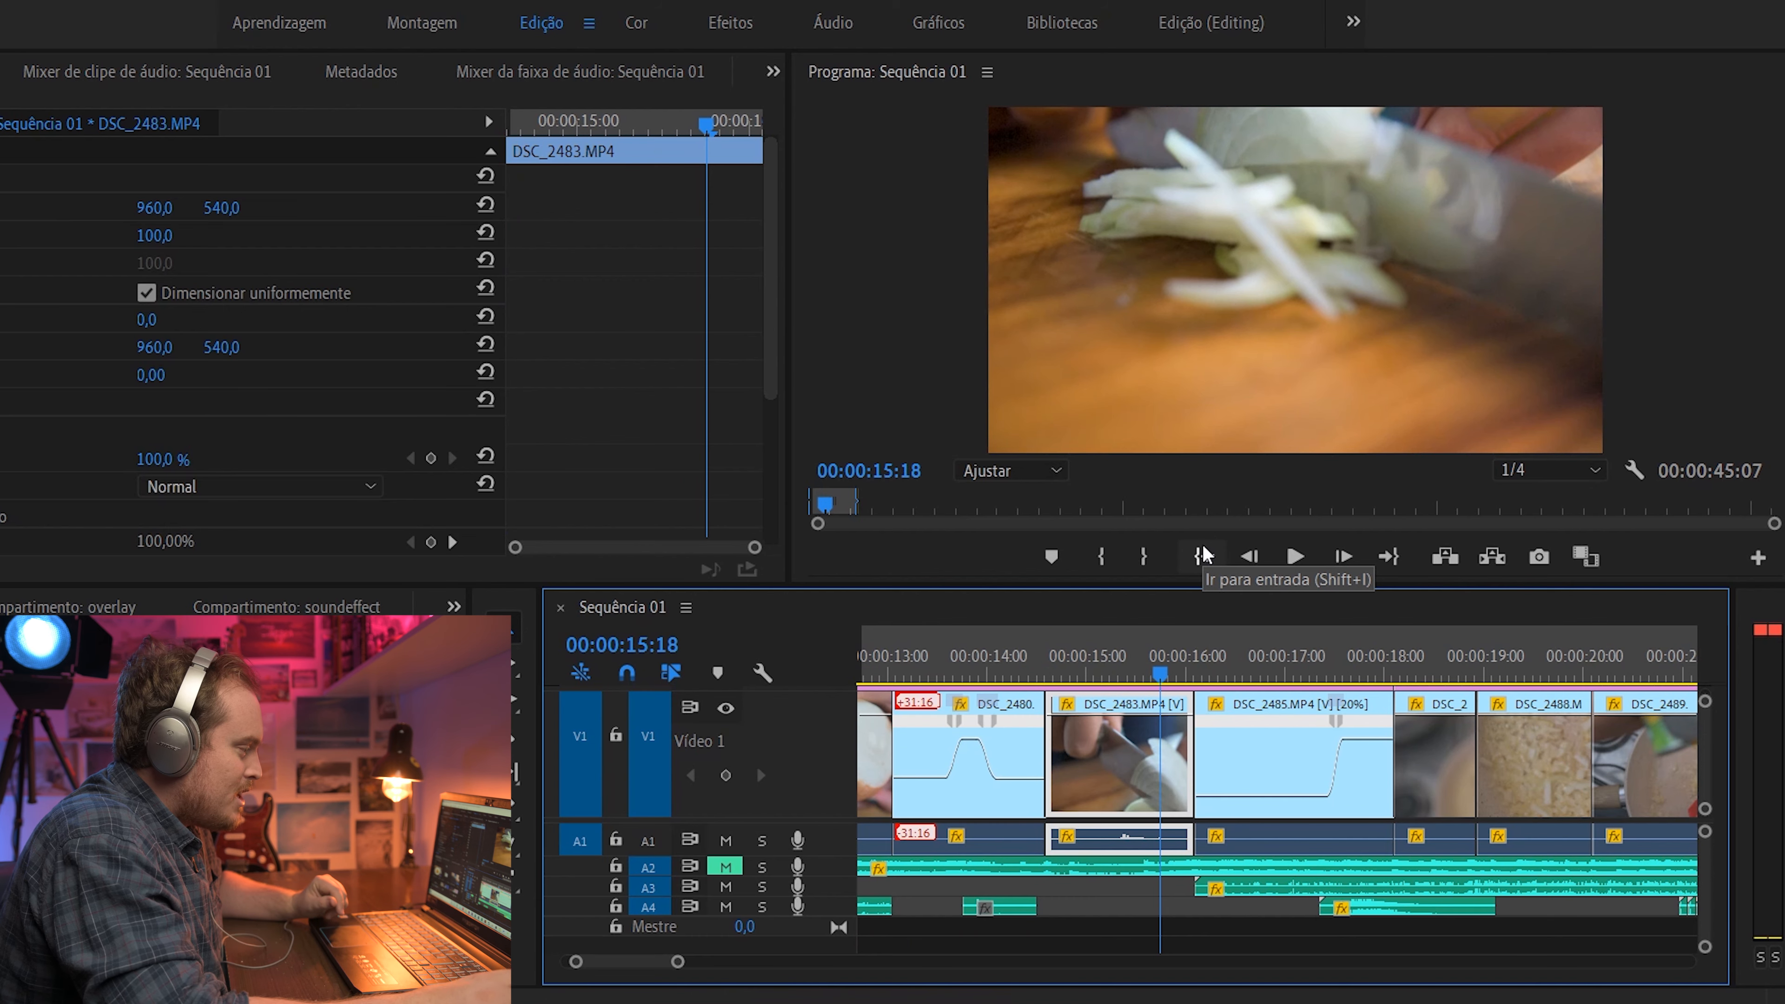
# Play from the end of DSC_2480.MP4 through DSC_2483.MP4 and the DSC_2485.MP4 speed ramp, stopping at 00:00:17:21
pyautogui.scroll(-2, 1185, 803)
pyautogui.scroll(-1, 1186, 803)
pyautogui.click(1097, 667)
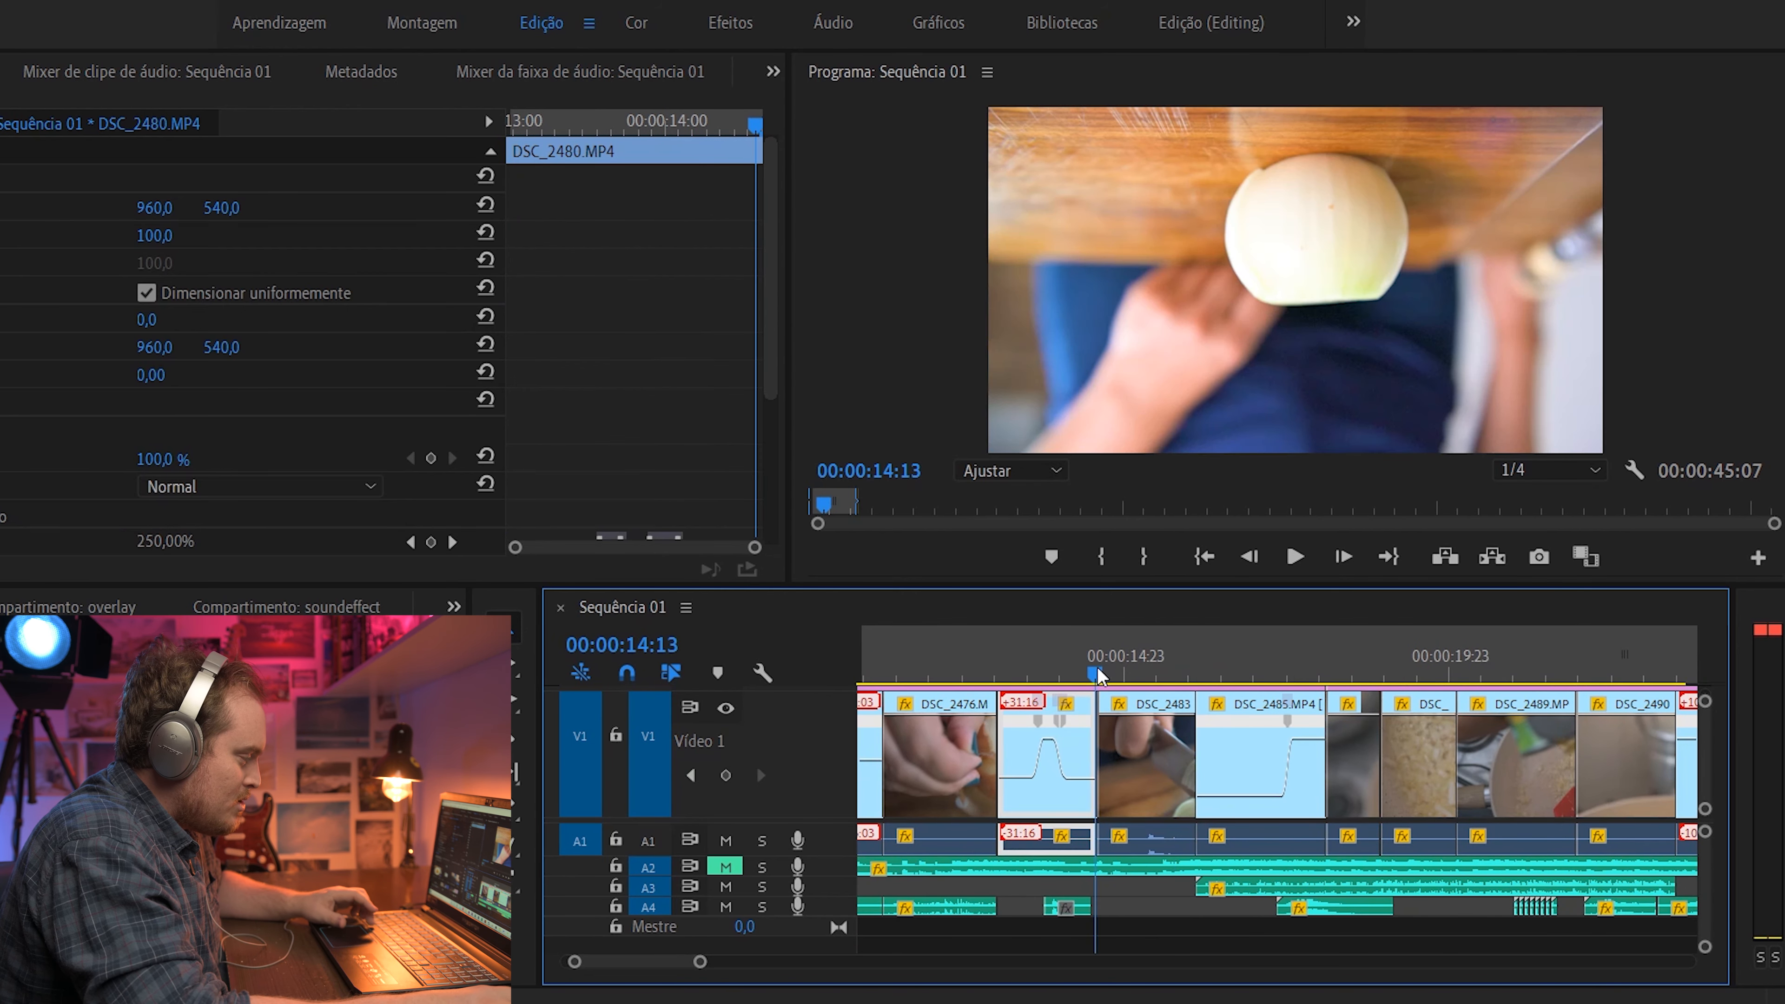
pyautogui.press('space')
pyautogui.scroll(-2, 1075, 738)
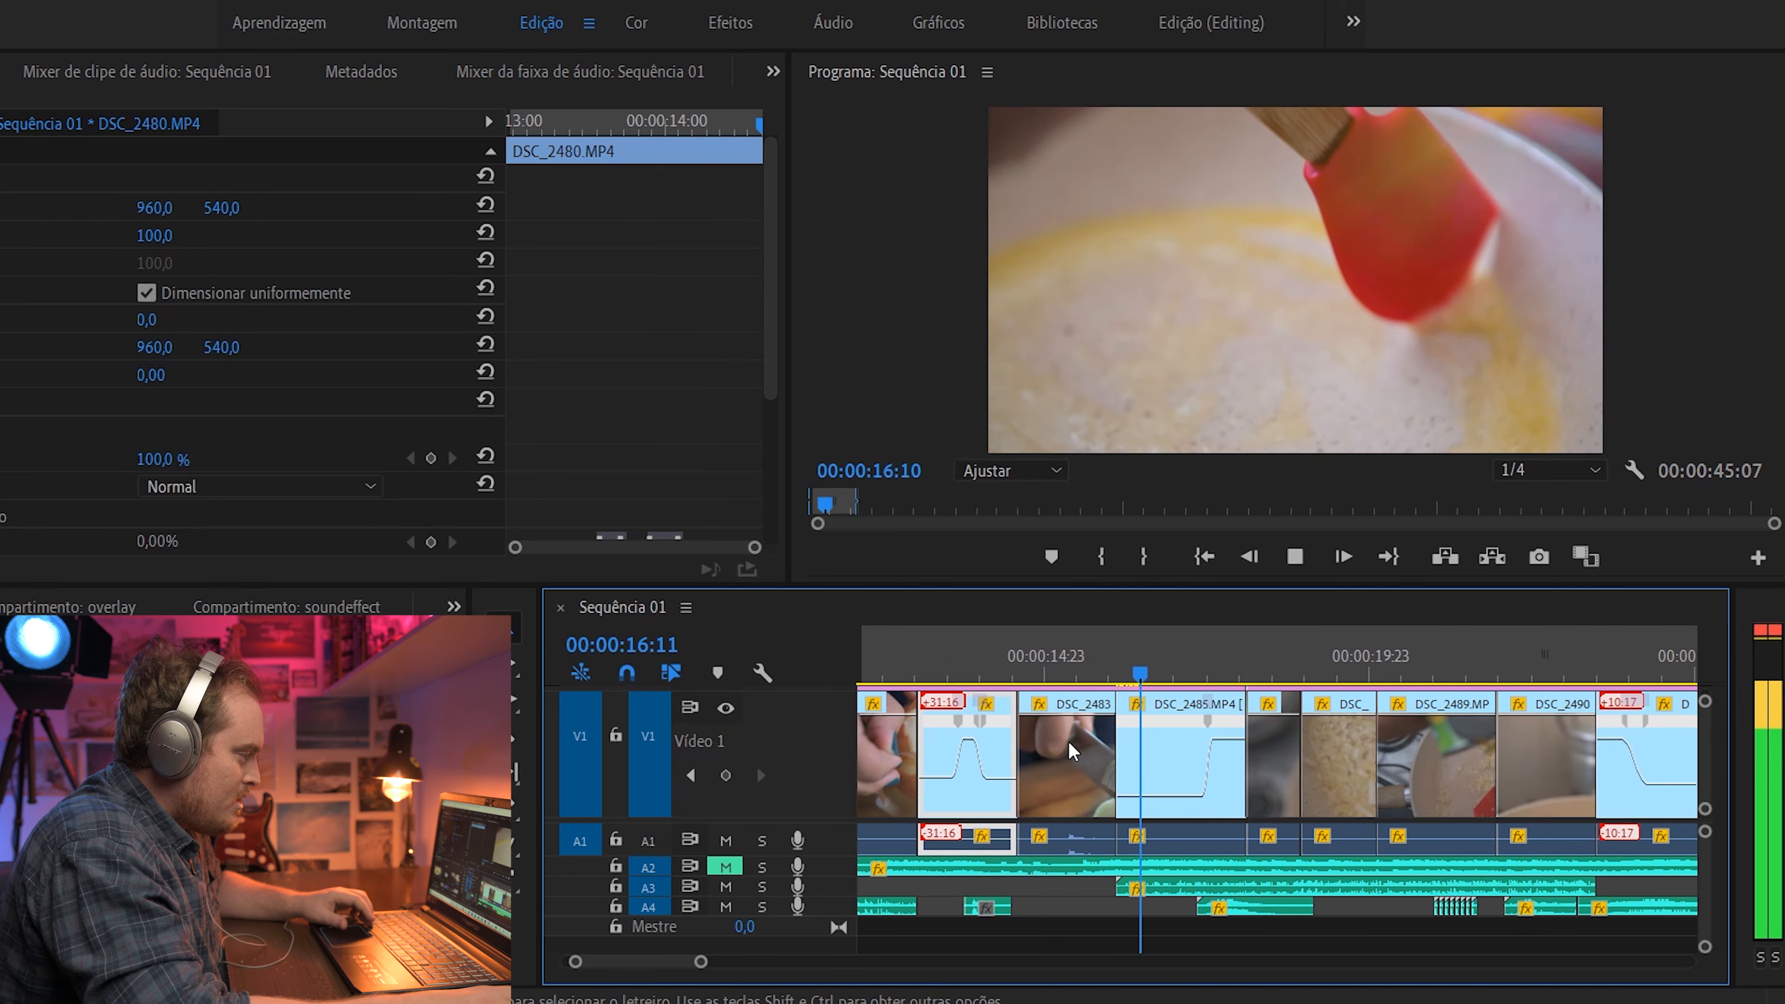
pyautogui.press('space')
pyautogui.click(1133, 696)
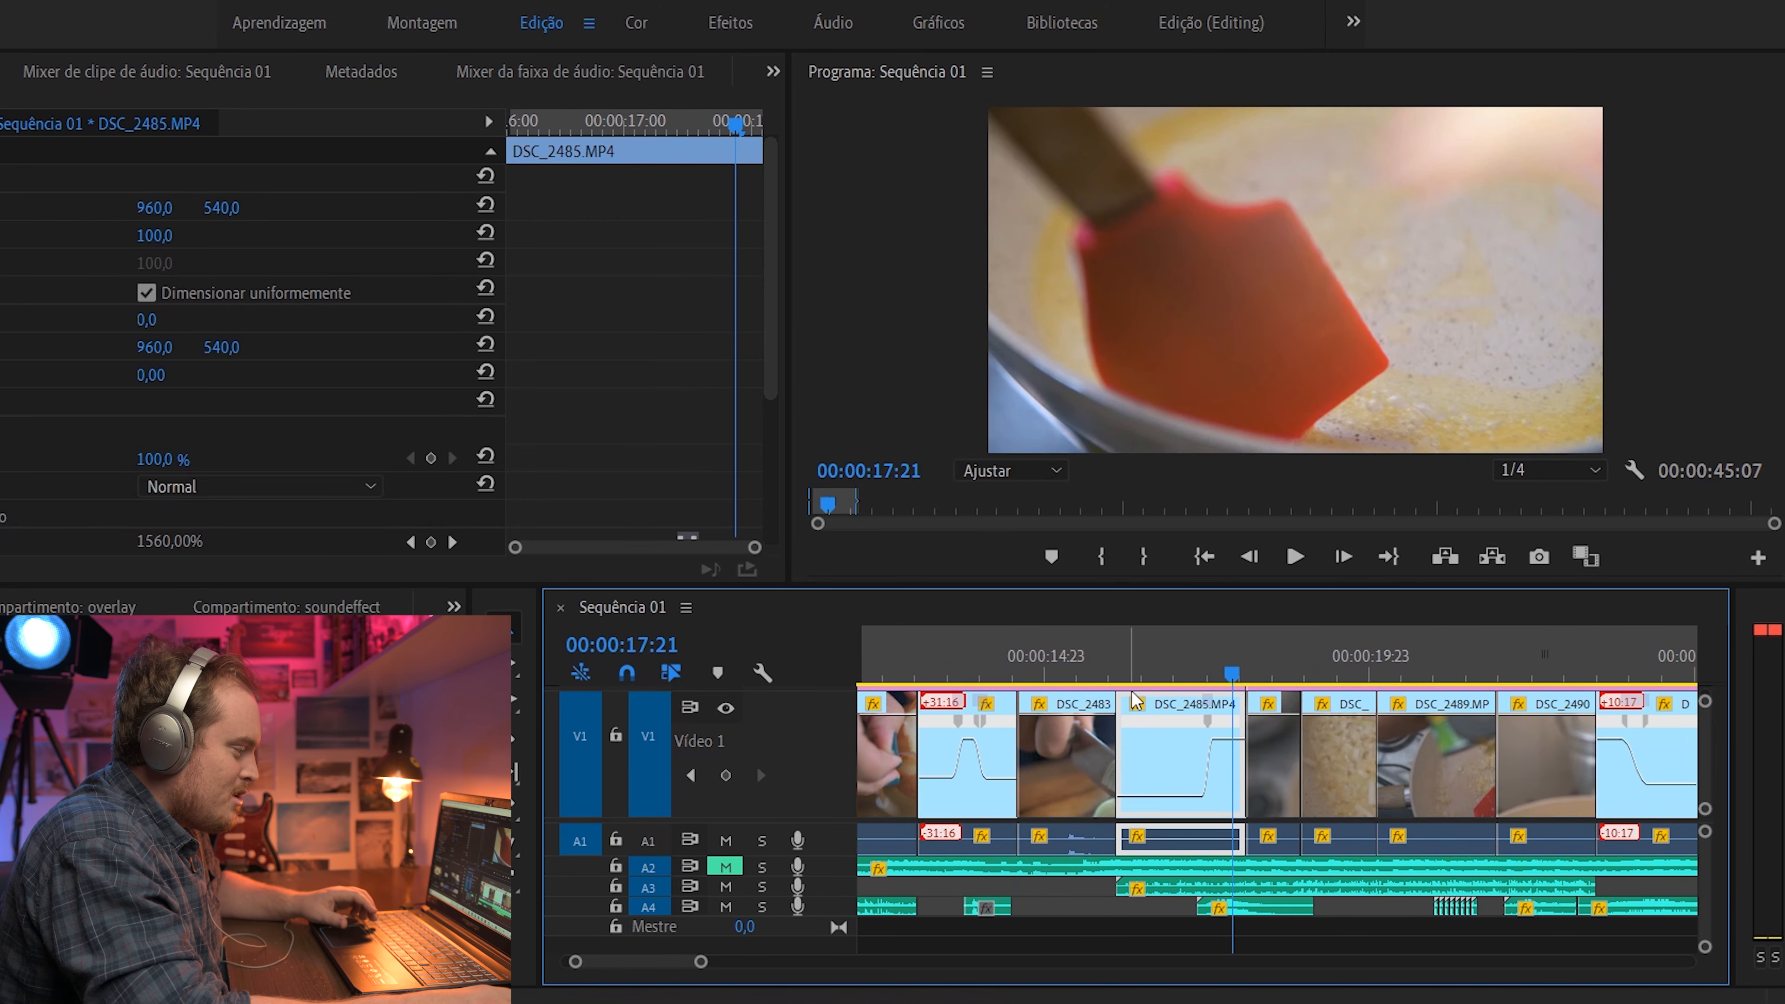
# Play the cut from the sped-up end of DSC_2485.MP4 into both DSC_2488.MP4 pieces, stopping at 00:00:19:16
pyautogui.moveTo(1171, 672)
pyautogui.mouseDown()
pyautogui.moveTo(1140, 672)
pyautogui.moveTo(1250, 673)
pyautogui.moveTo(1183, 679)
pyautogui.mouseUp()
pyautogui.press('=')
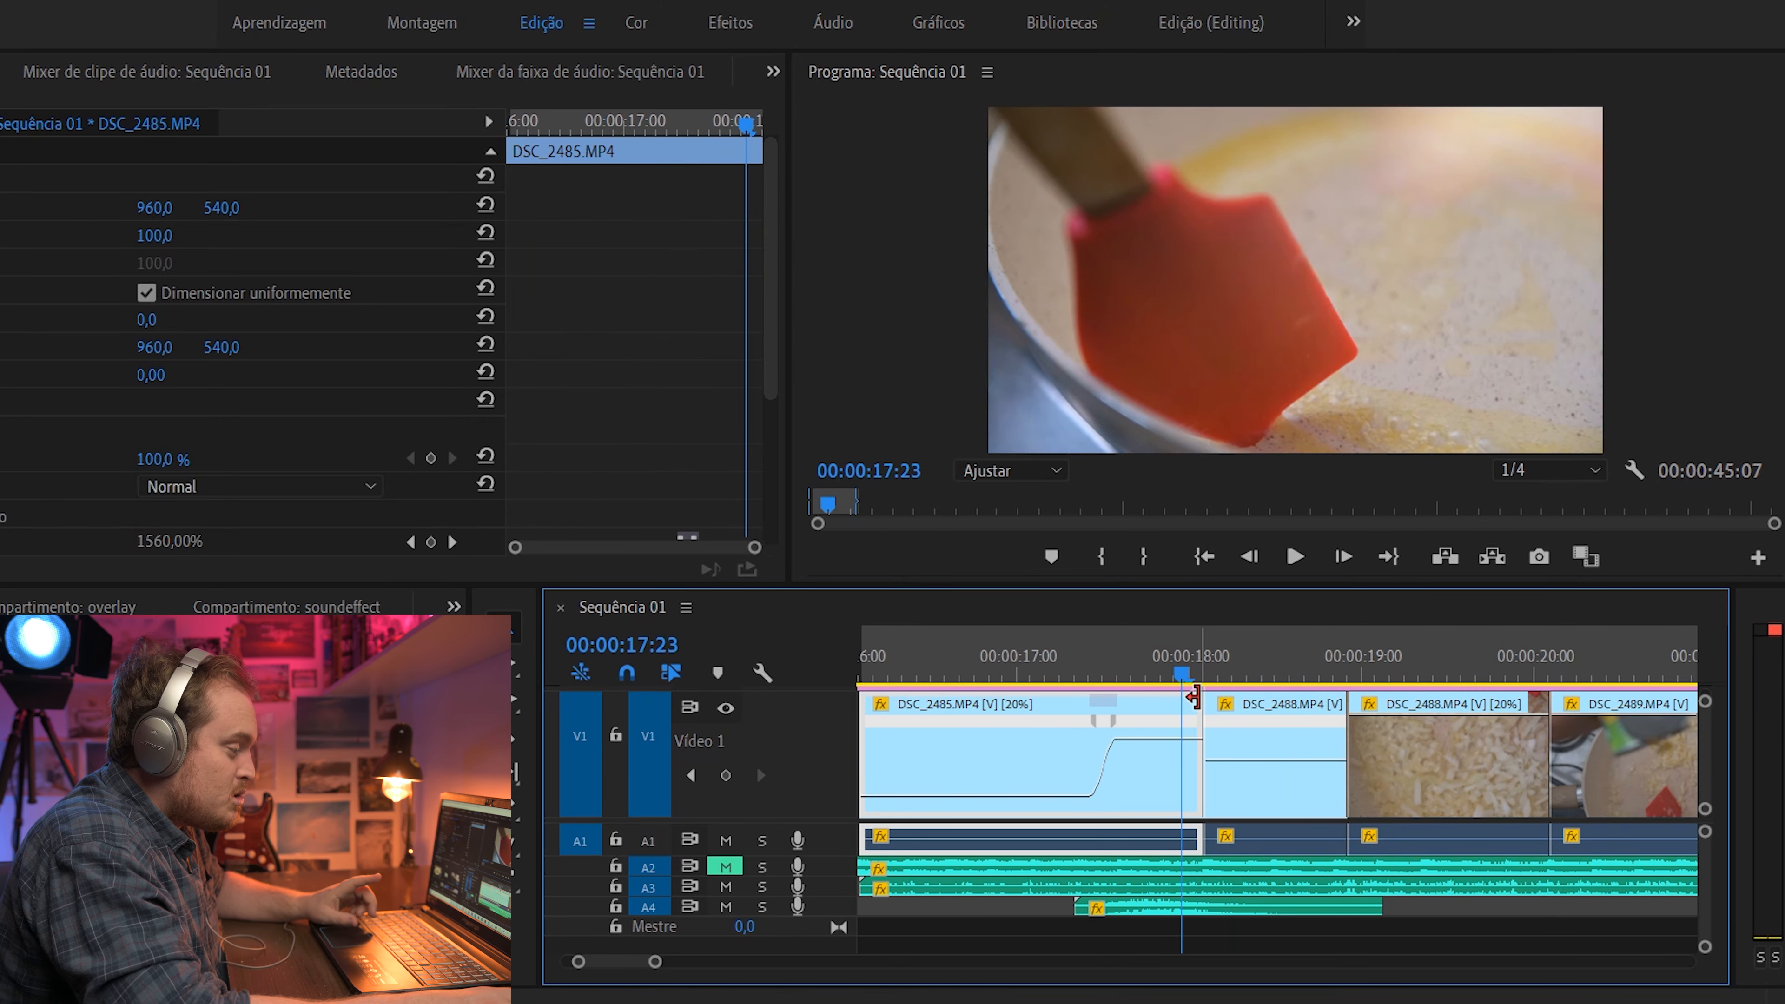
pyautogui.press('space')
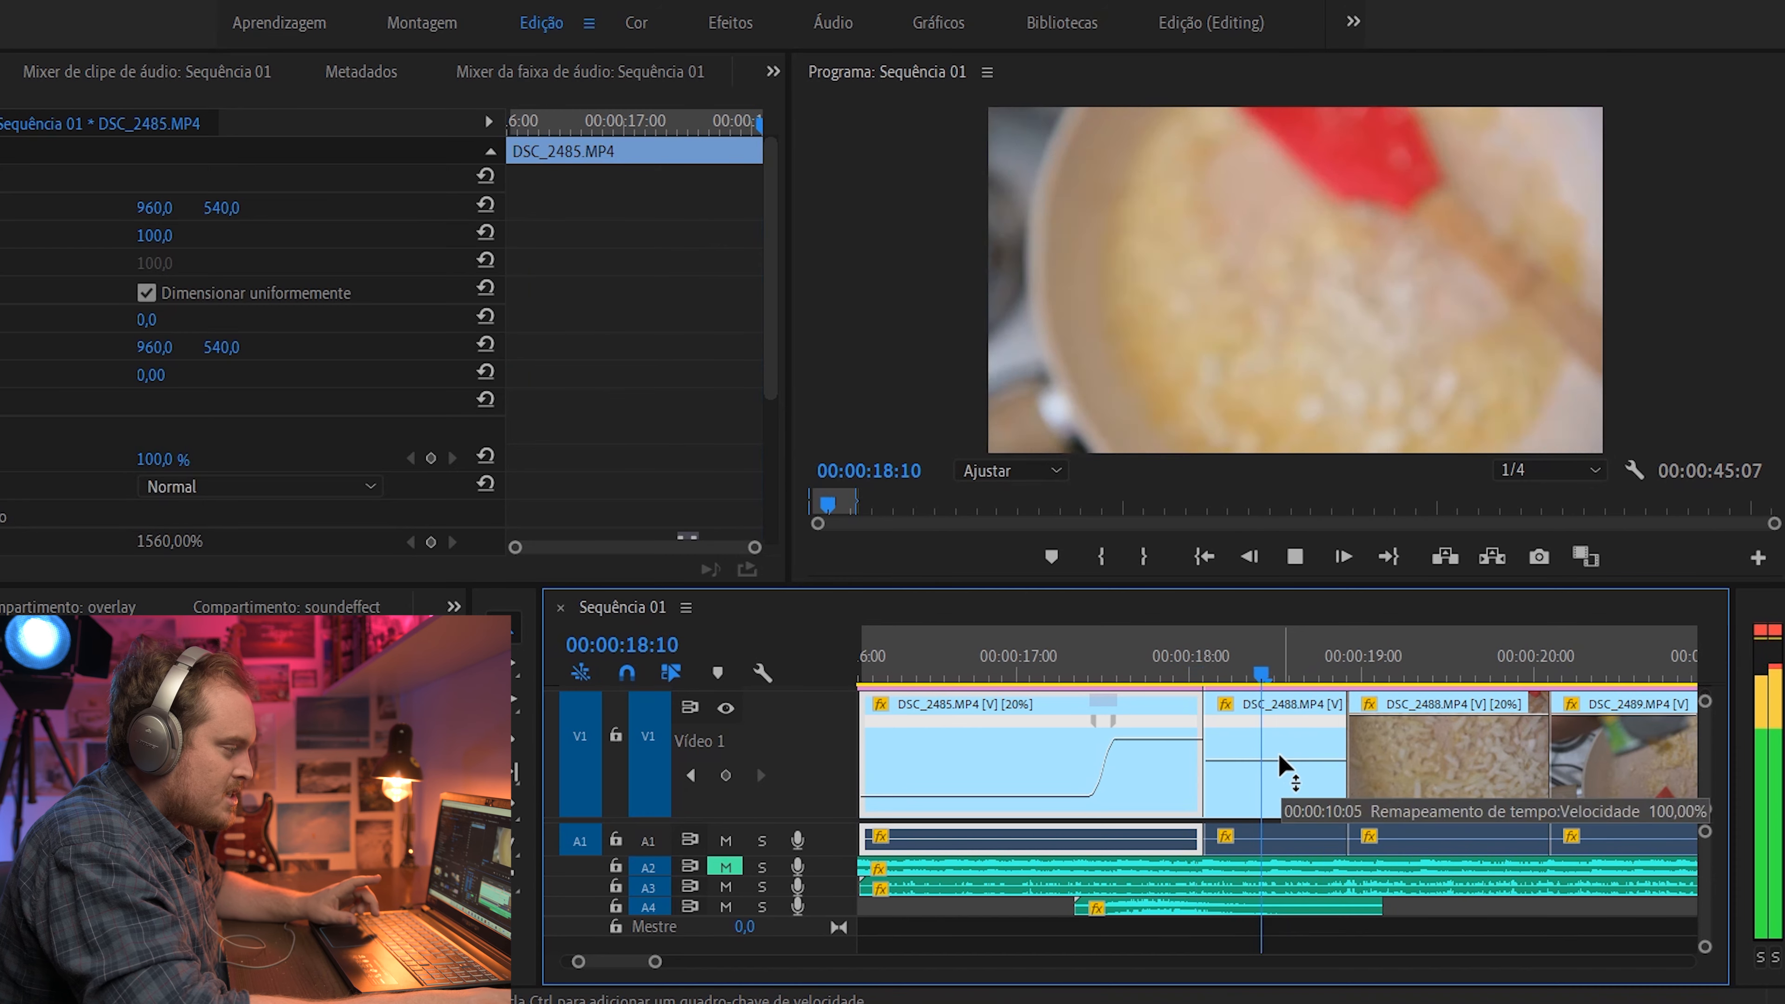
pyautogui.click(1276, 754)
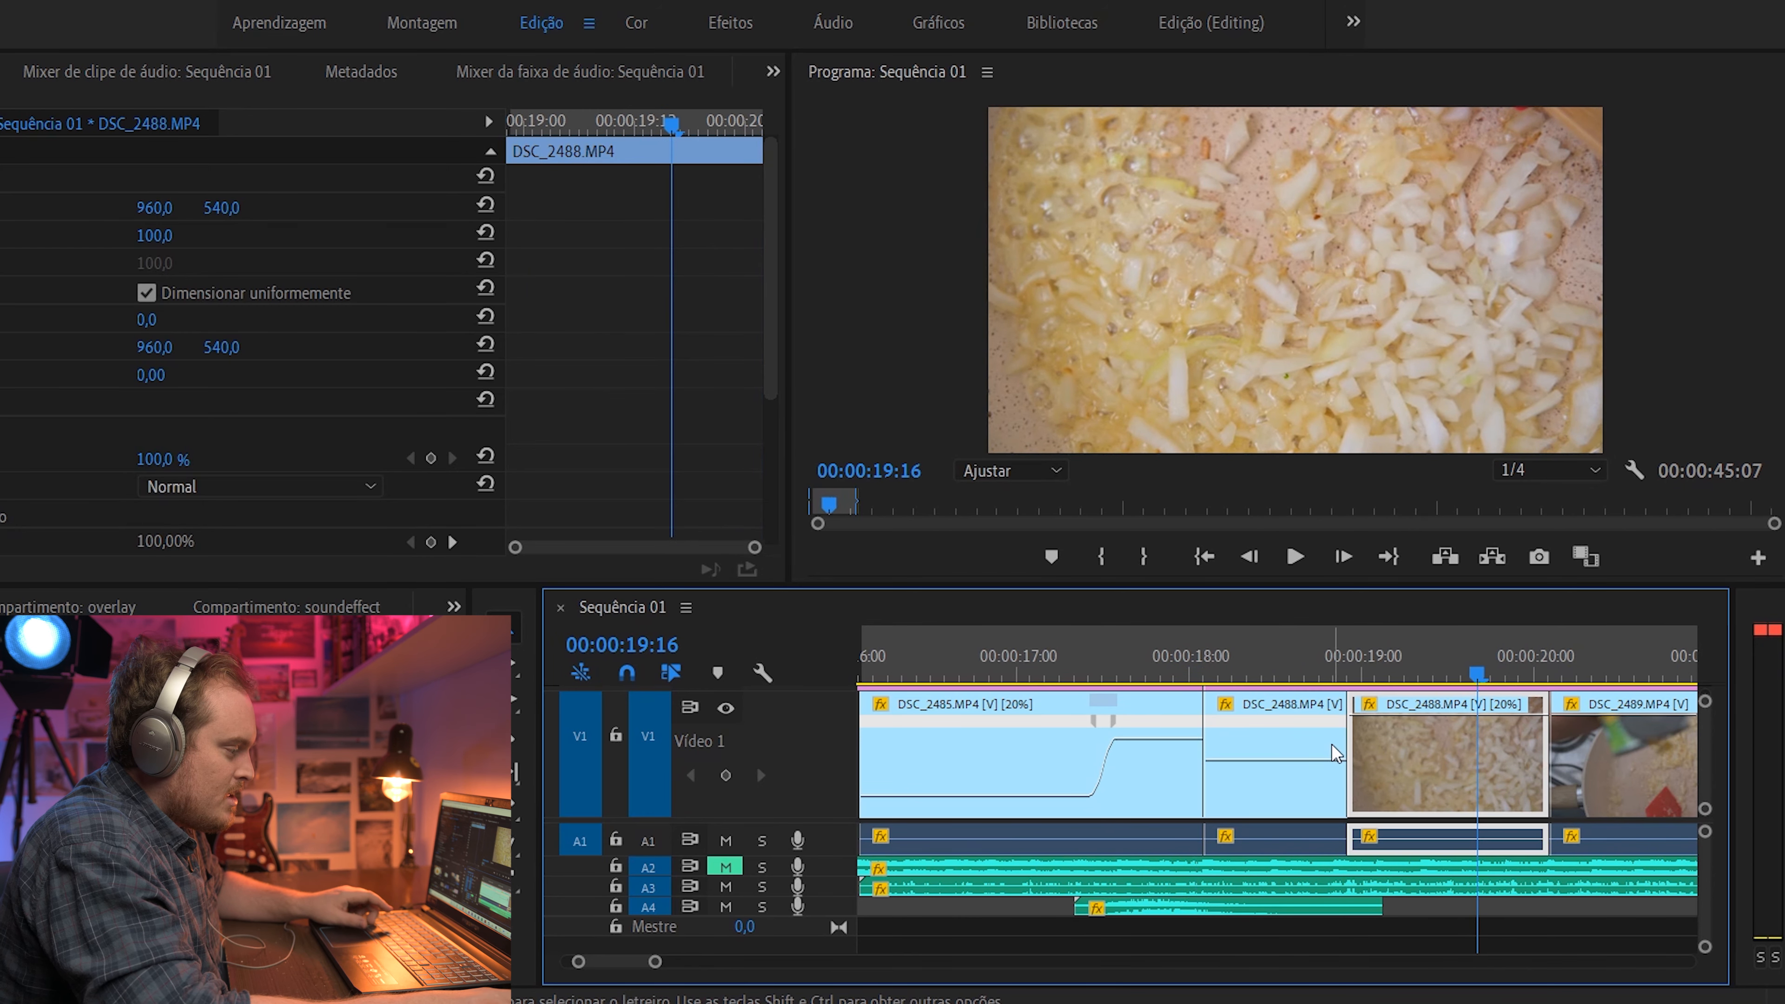
# Scrub the split DSC_2488.MP4 shot to 00:00:19:11 and inspect the playback speeds of its two pieces
pyautogui.press('-')
pyautogui.click(1279, 676)
pyautogui.moveTo(1281, 674); pyautogui.dragTo(1399, 665)
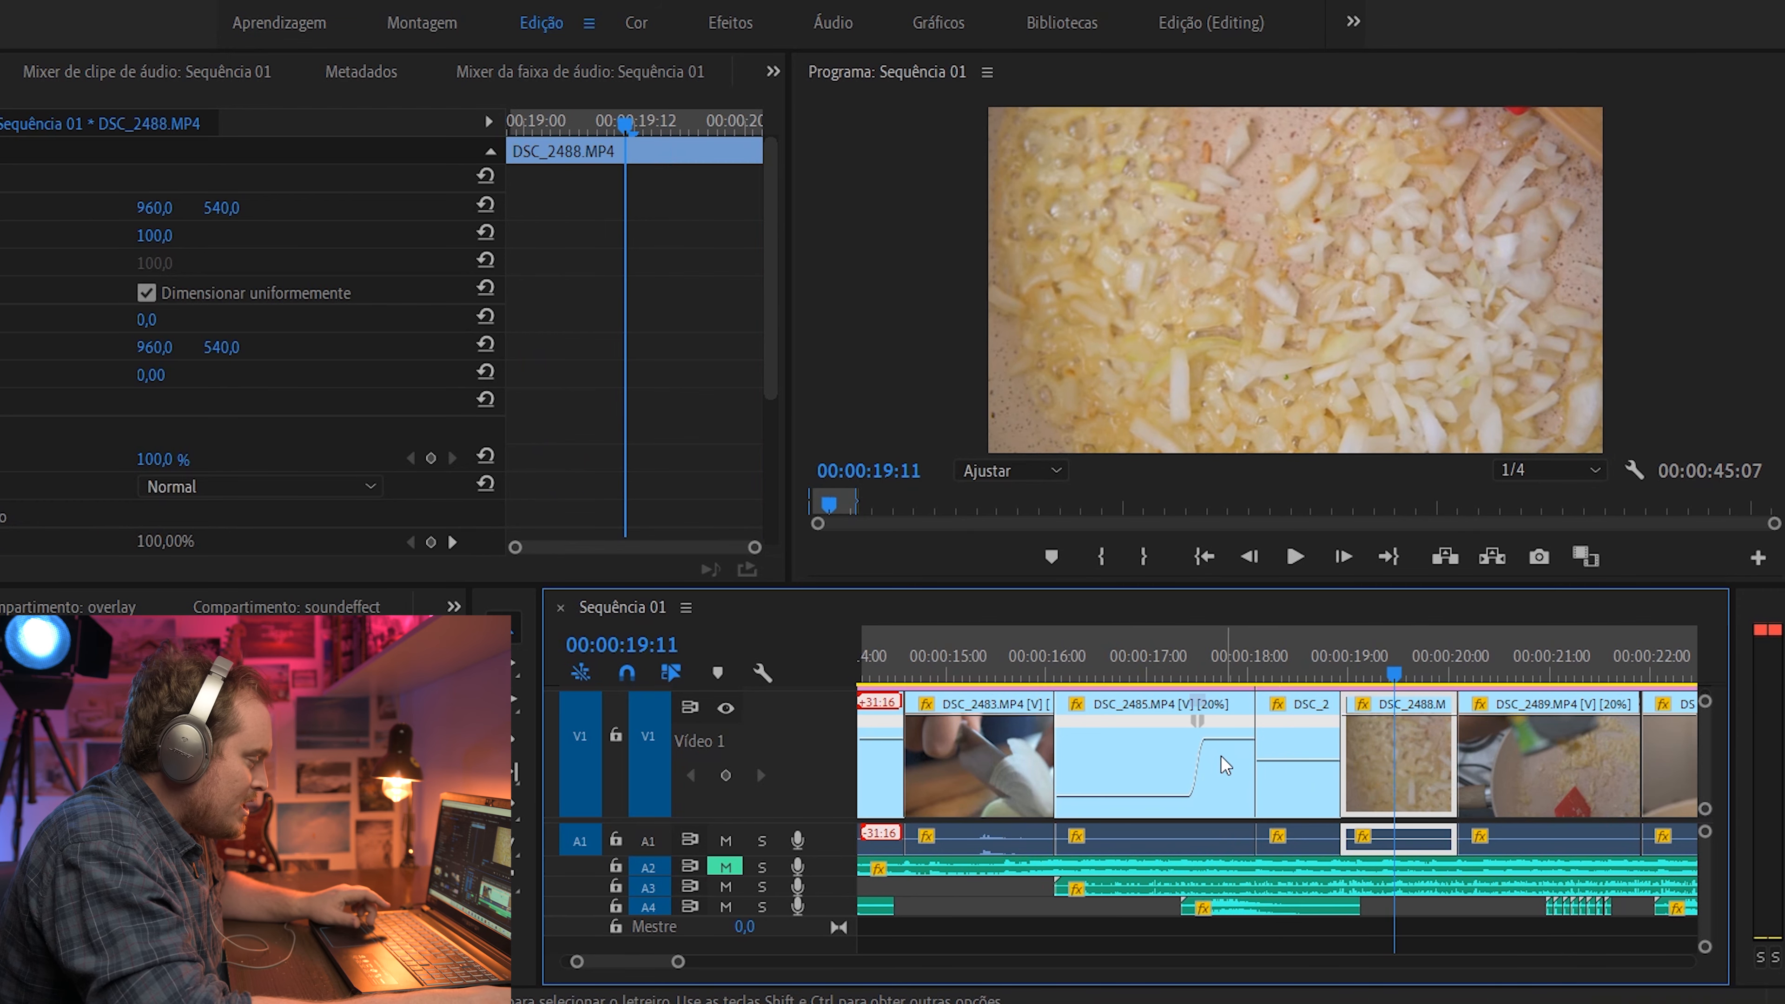
pyautogui.keyDown('alt'); pyautogui.scroll(-2, 1222, 740); pyautogui.keyUp('alt')
pyautogui.scroll(1, 848, 771)
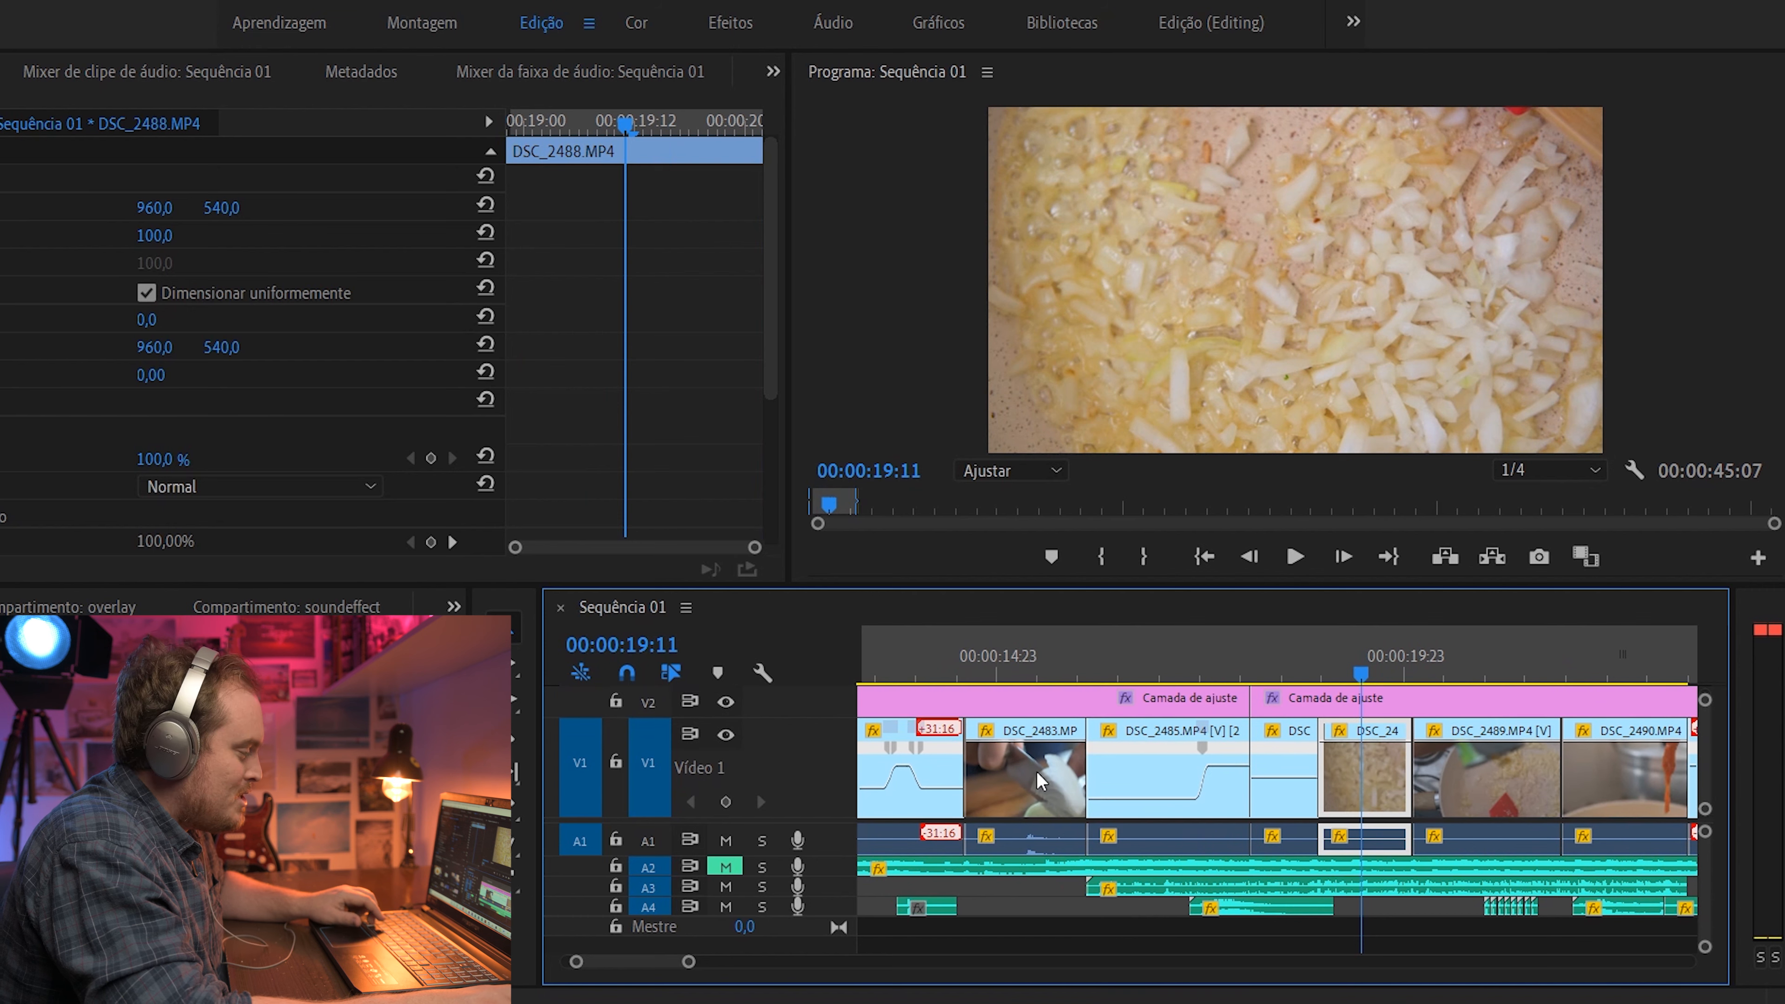
pyautogui.keyDown('alt'); pyautogui.scroll(1, 1279, 792); pyautogui.keyUp('alt')
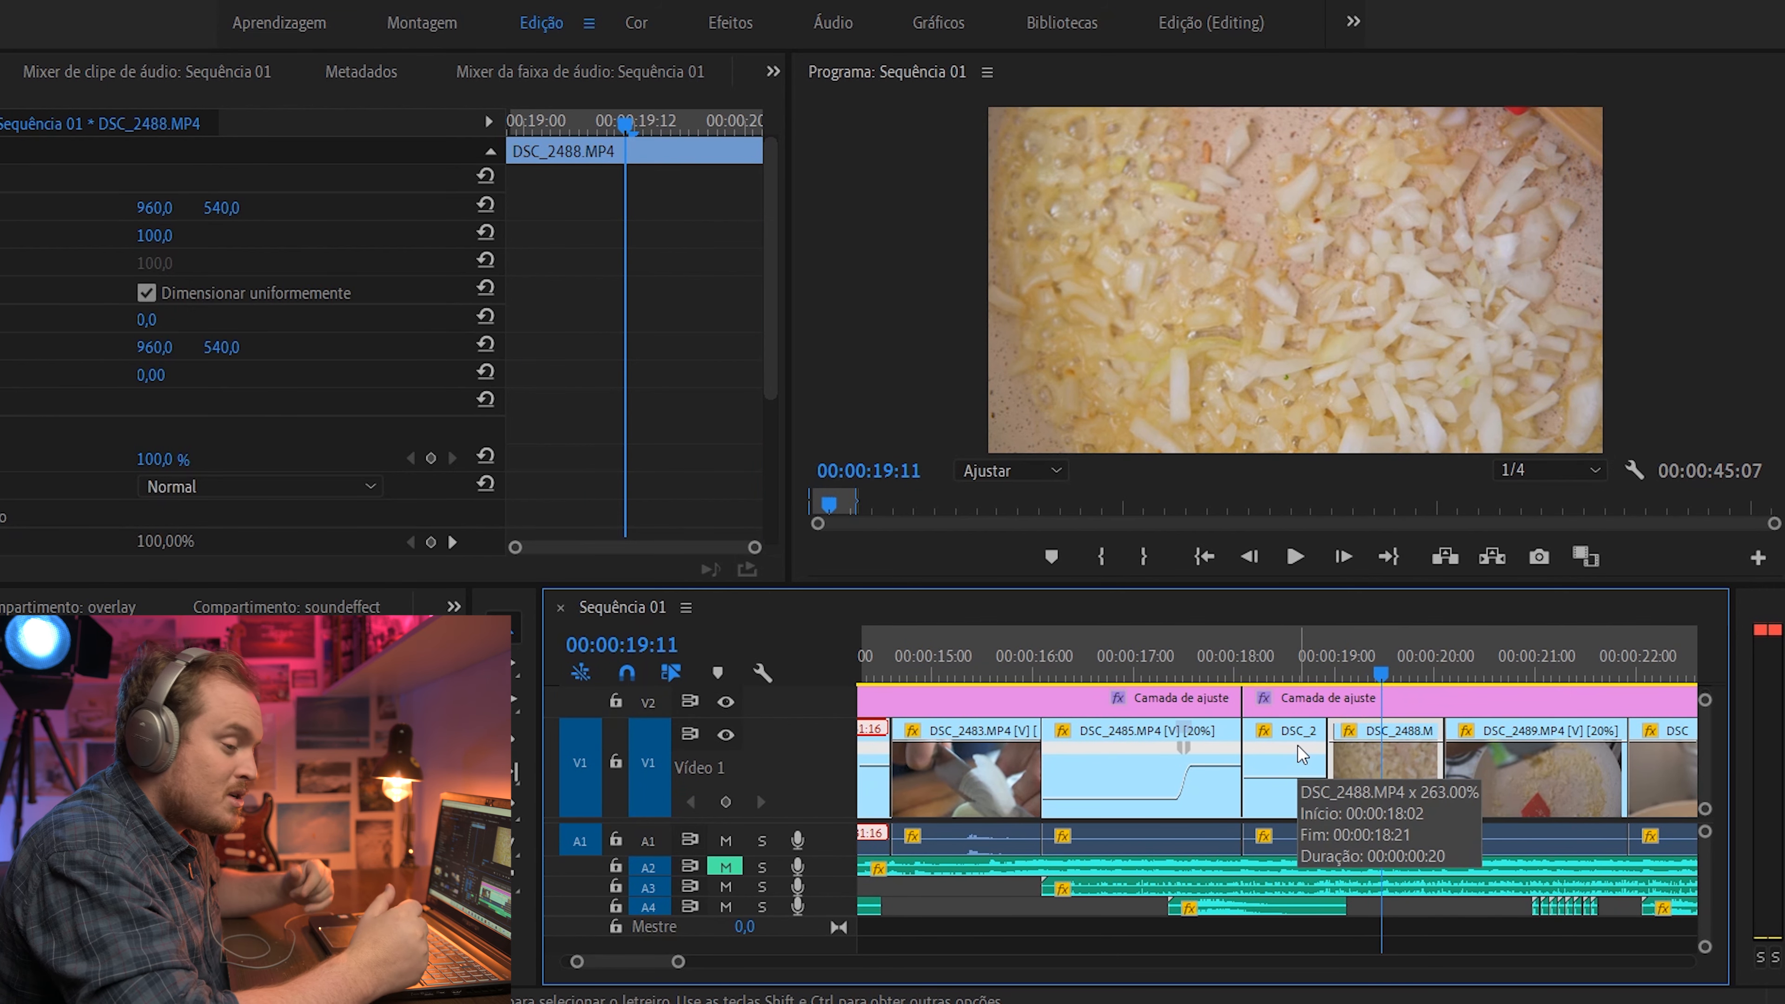
pyautogui.keyDown('alt'); pyautogui.scroll(2, 1297, 745); pyautogui.keyUp('alt')
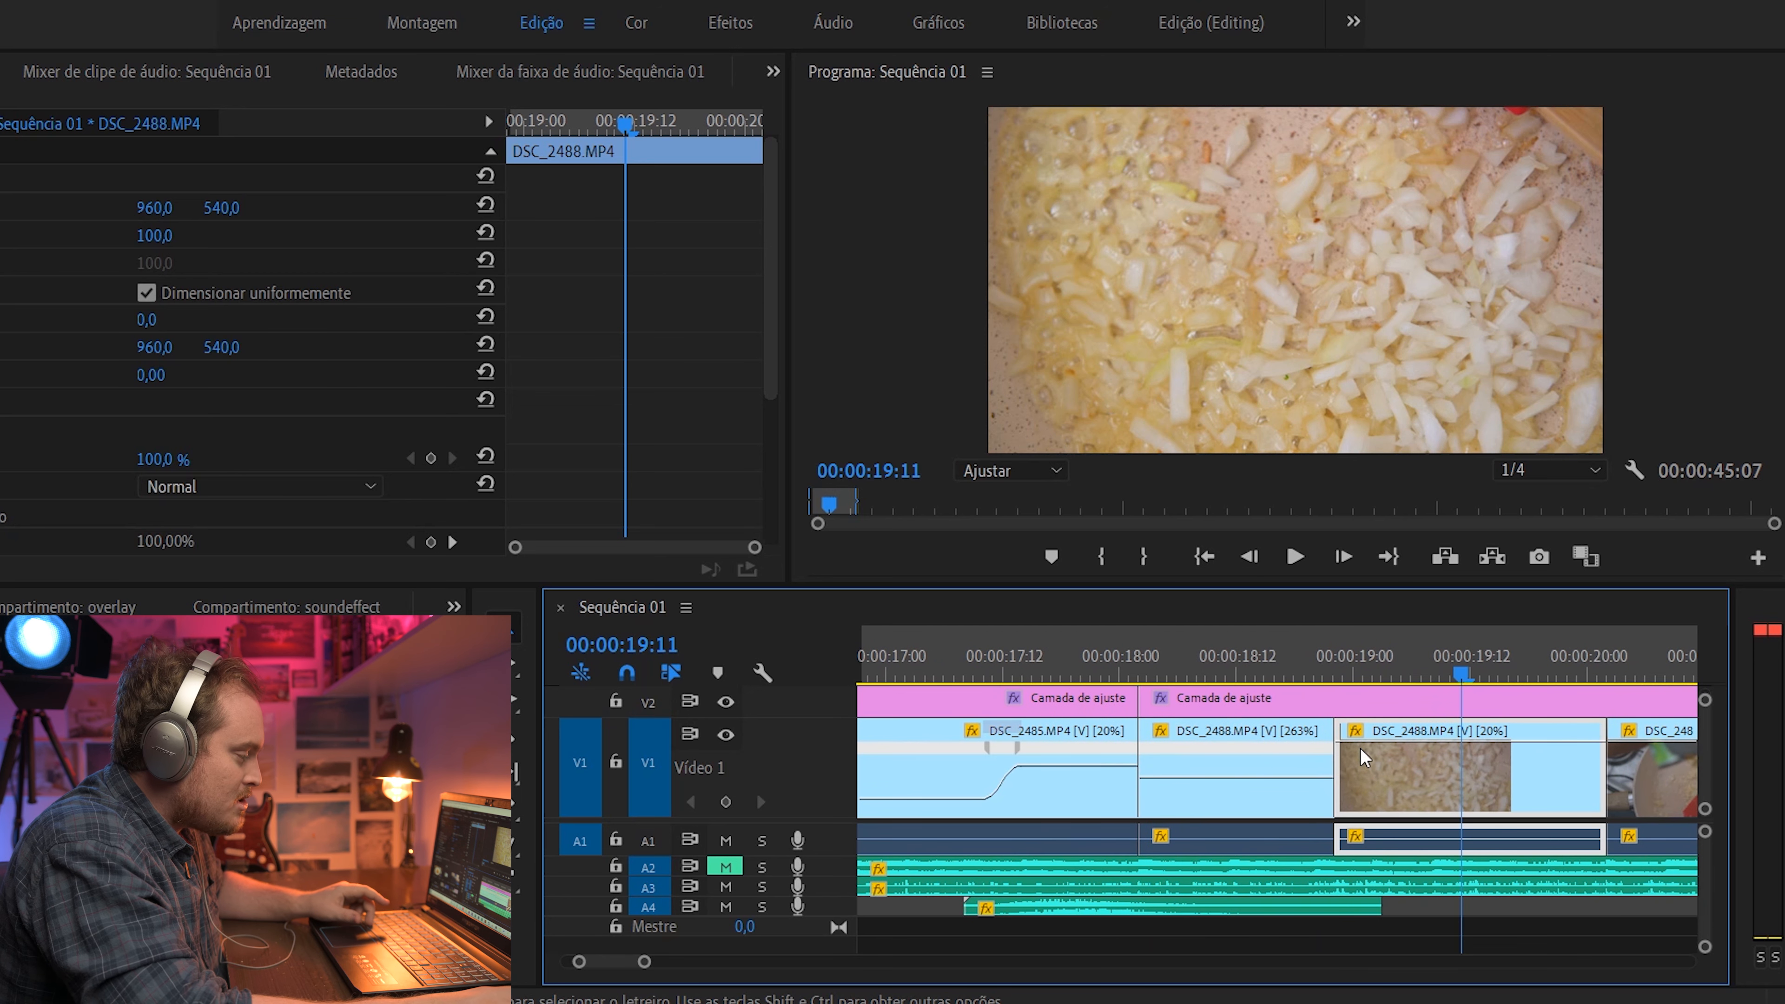
# Replay the DSC_2485.MP4 to DSC_2488.MP4 speed transition and move on to the cassette overlay at 00:00:20:01
pyautogui.click(1325, 668)
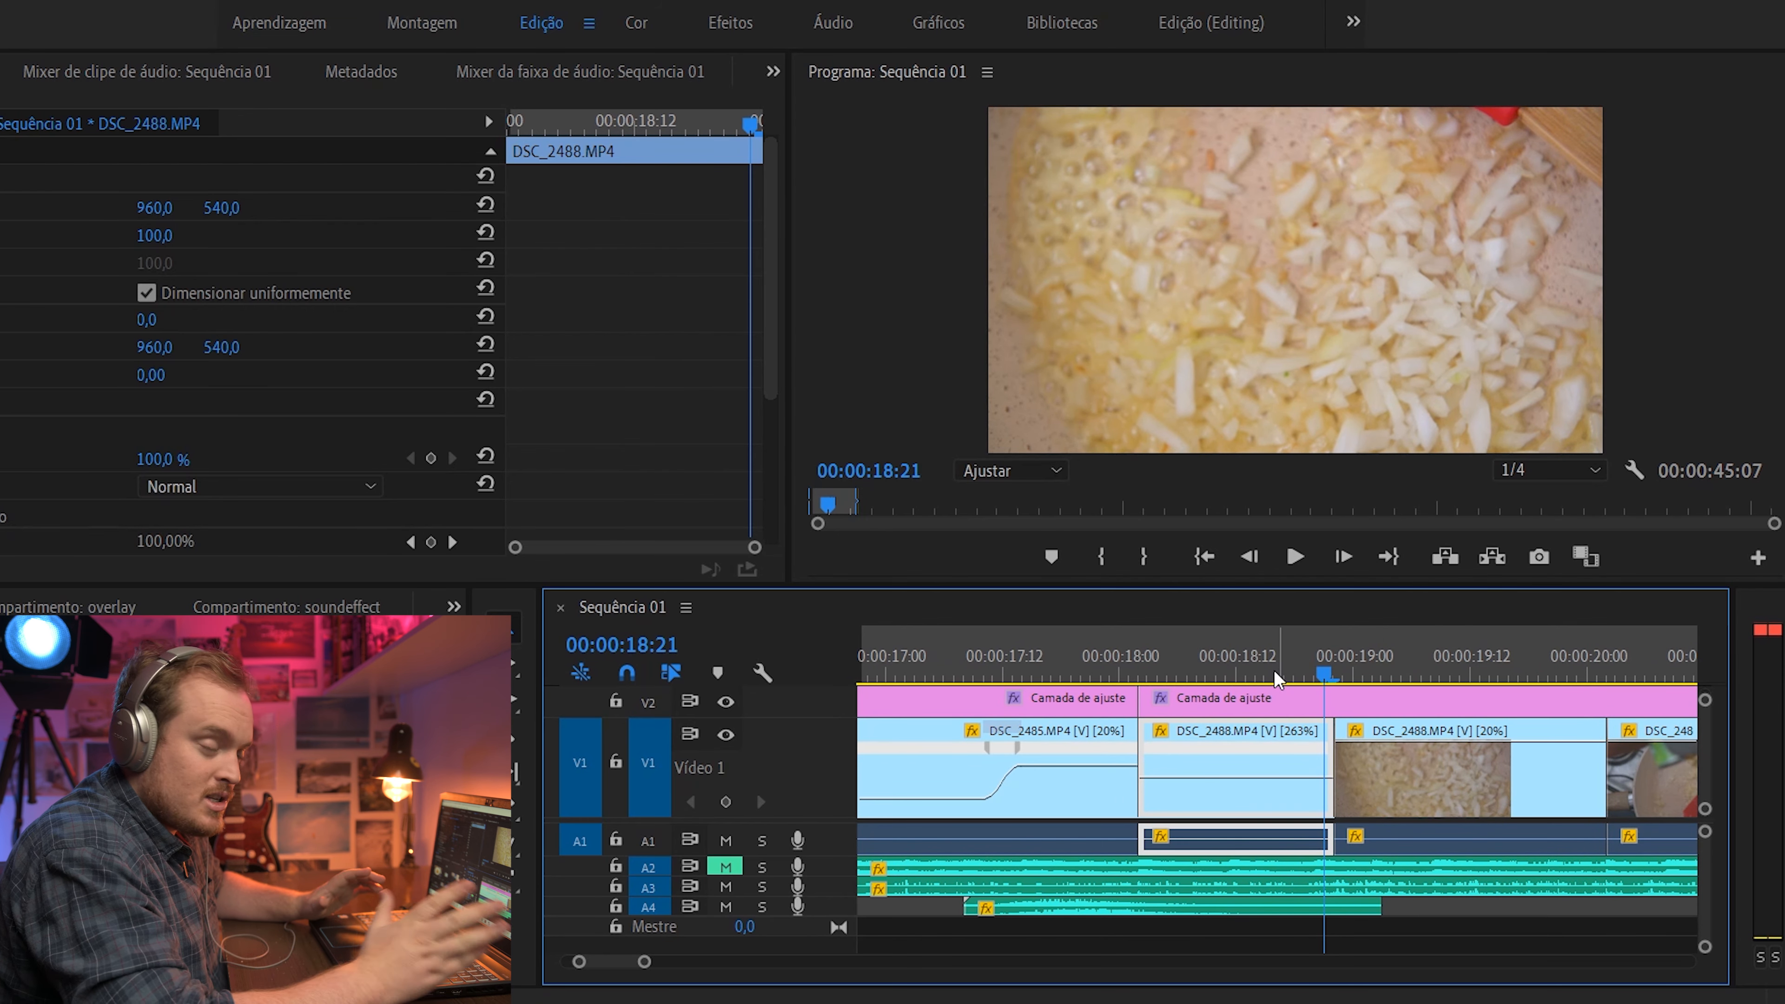
pyautogui.click(1021, 632)
pyautogui.press('space')
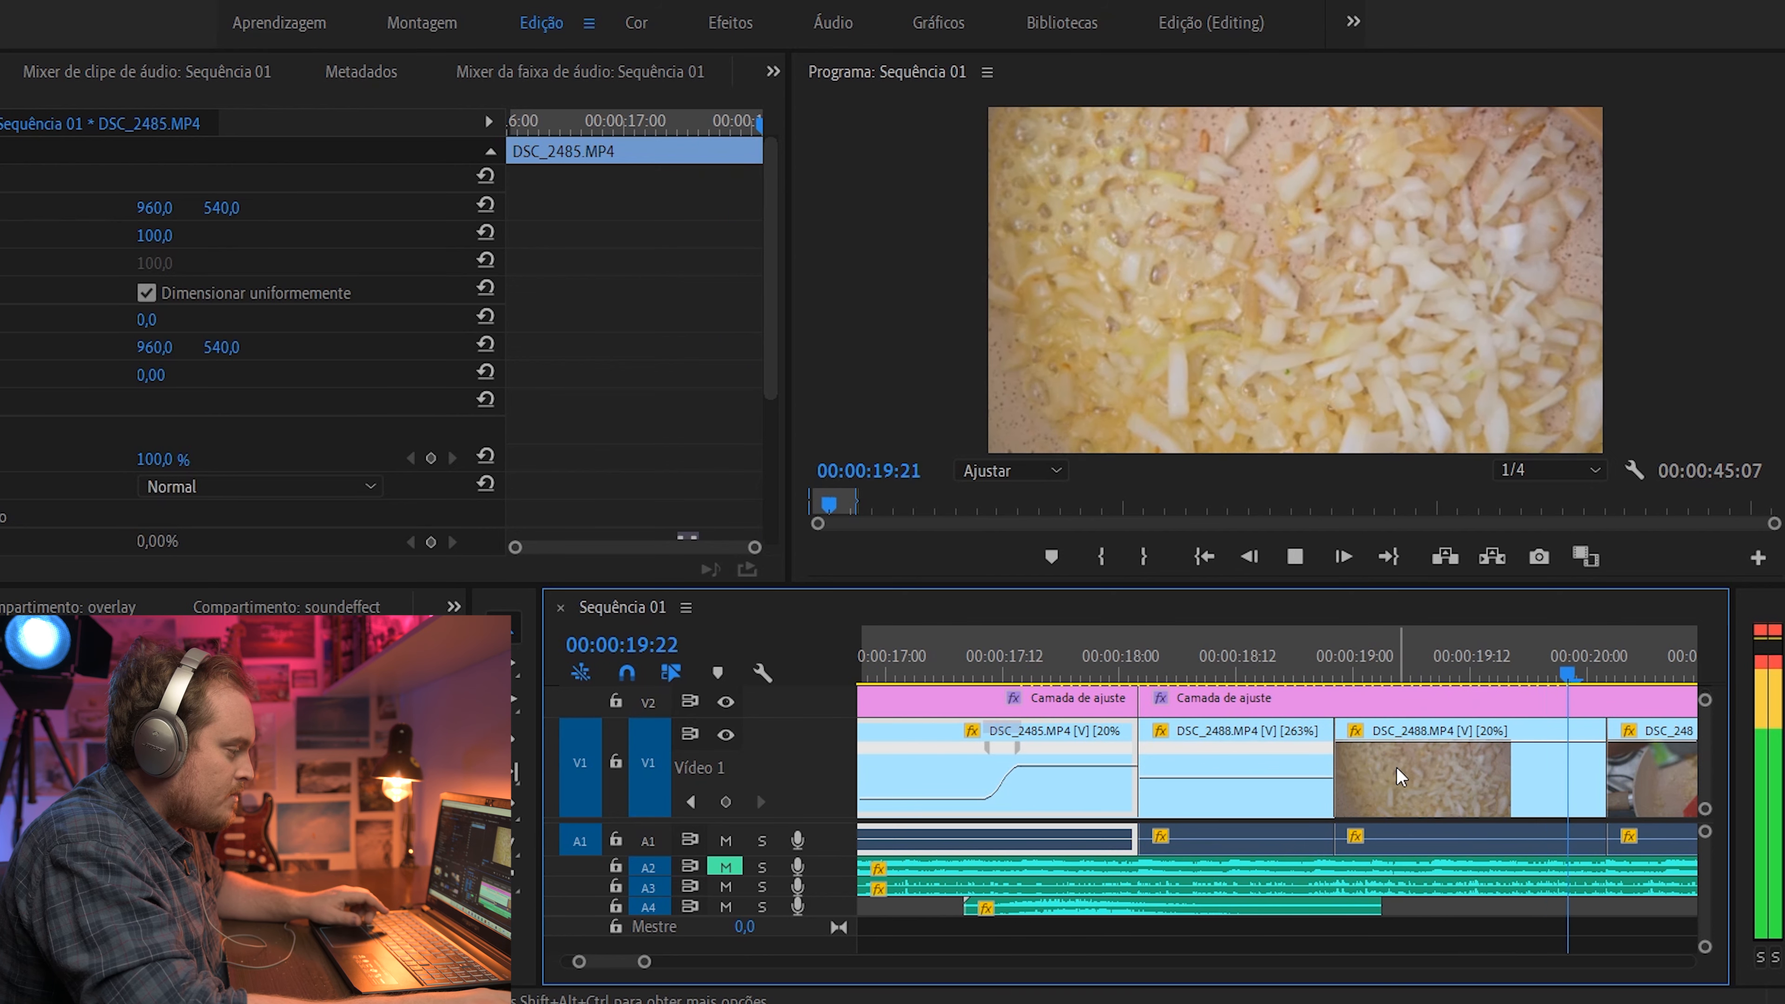
pyautogui.scroll(-2, 1396, 770)
pyautogui.press('space')
pyautogui.moveTo(1373, 676); pyautogui.dragTo(1159, 676)
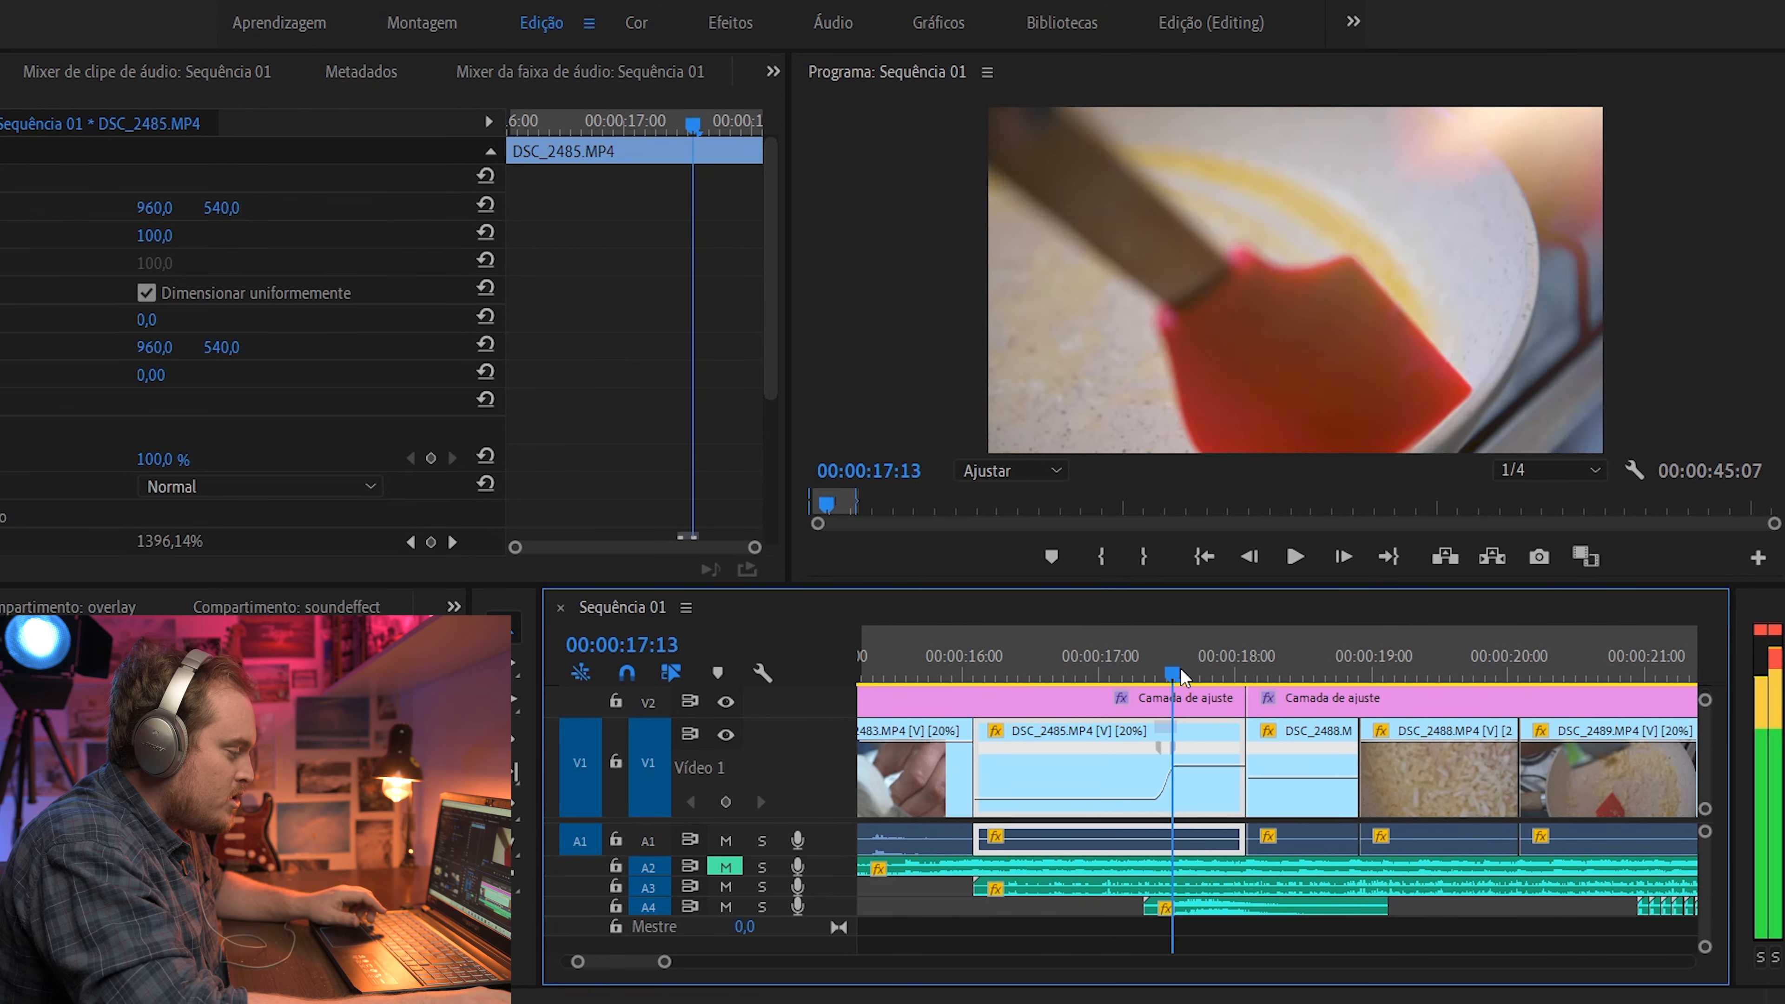
pyautogui.press('space')
pyautogui.moveTo(1362, 663); pyautogui.dragTo(1340, 663)
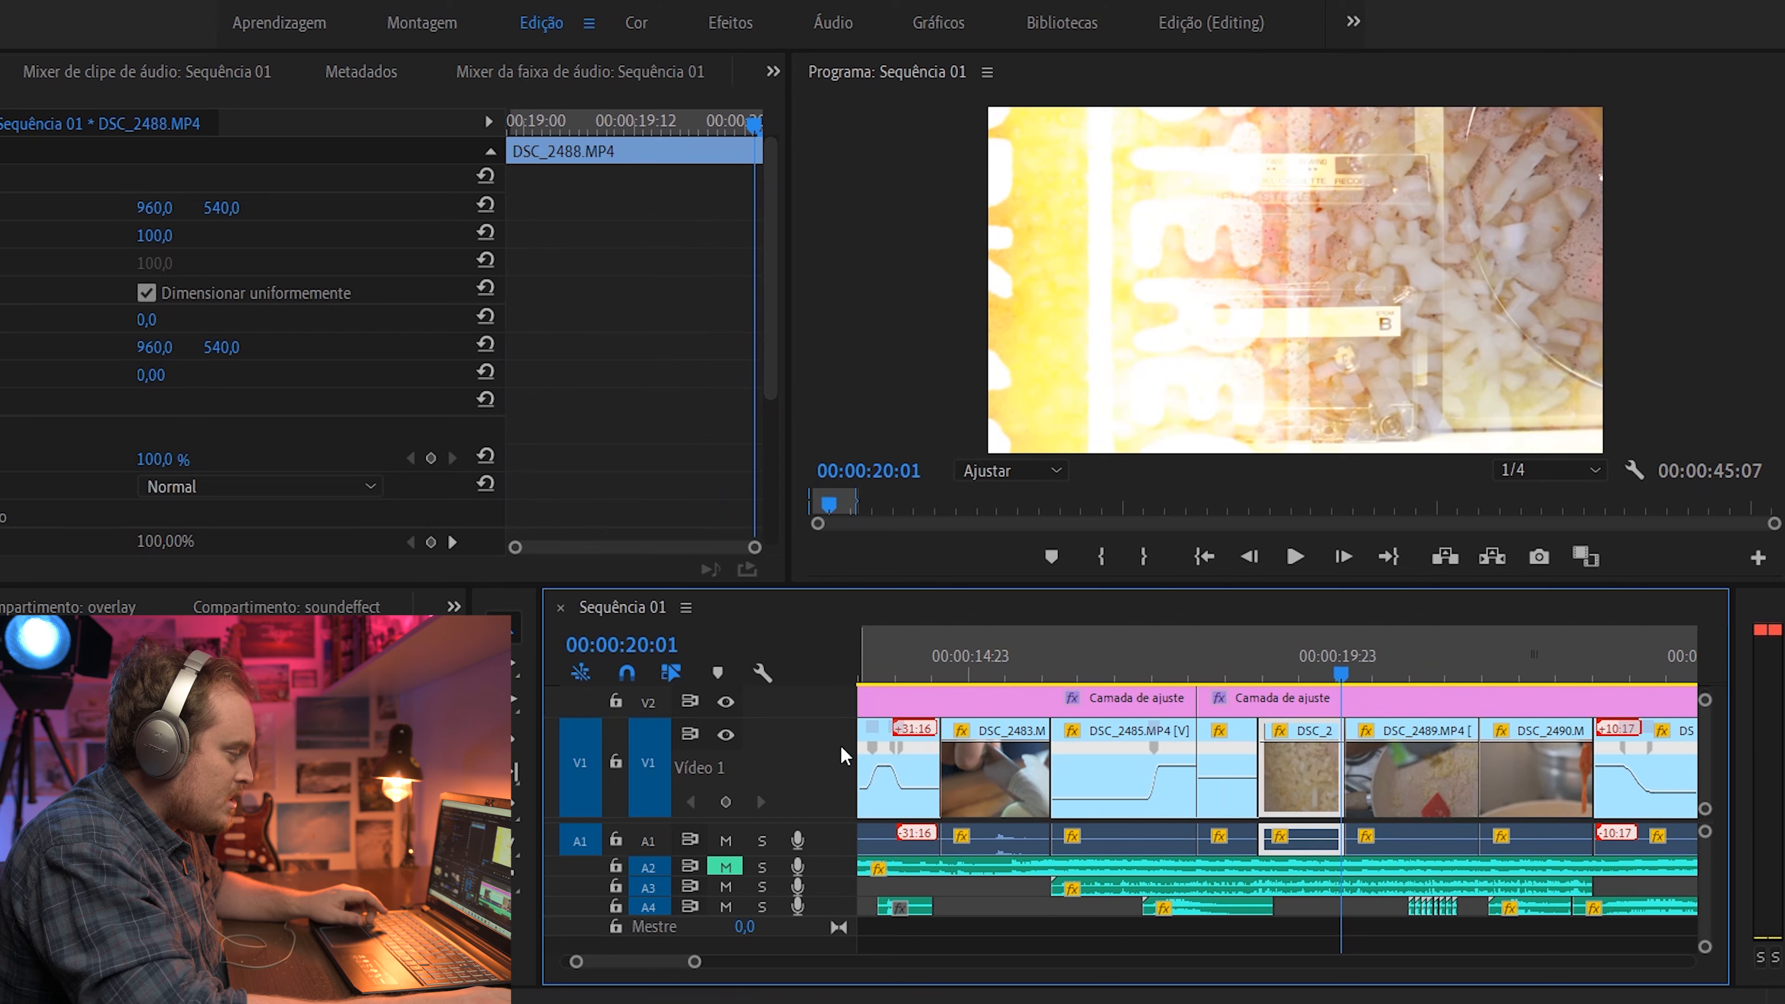
# Select the cassette-stereo-overlay clip on V3 at 00:00:20:01 and play through DSC_2489.MP4 to 00:00:21:17
pyautogui.scroll(-4, 840, 749)
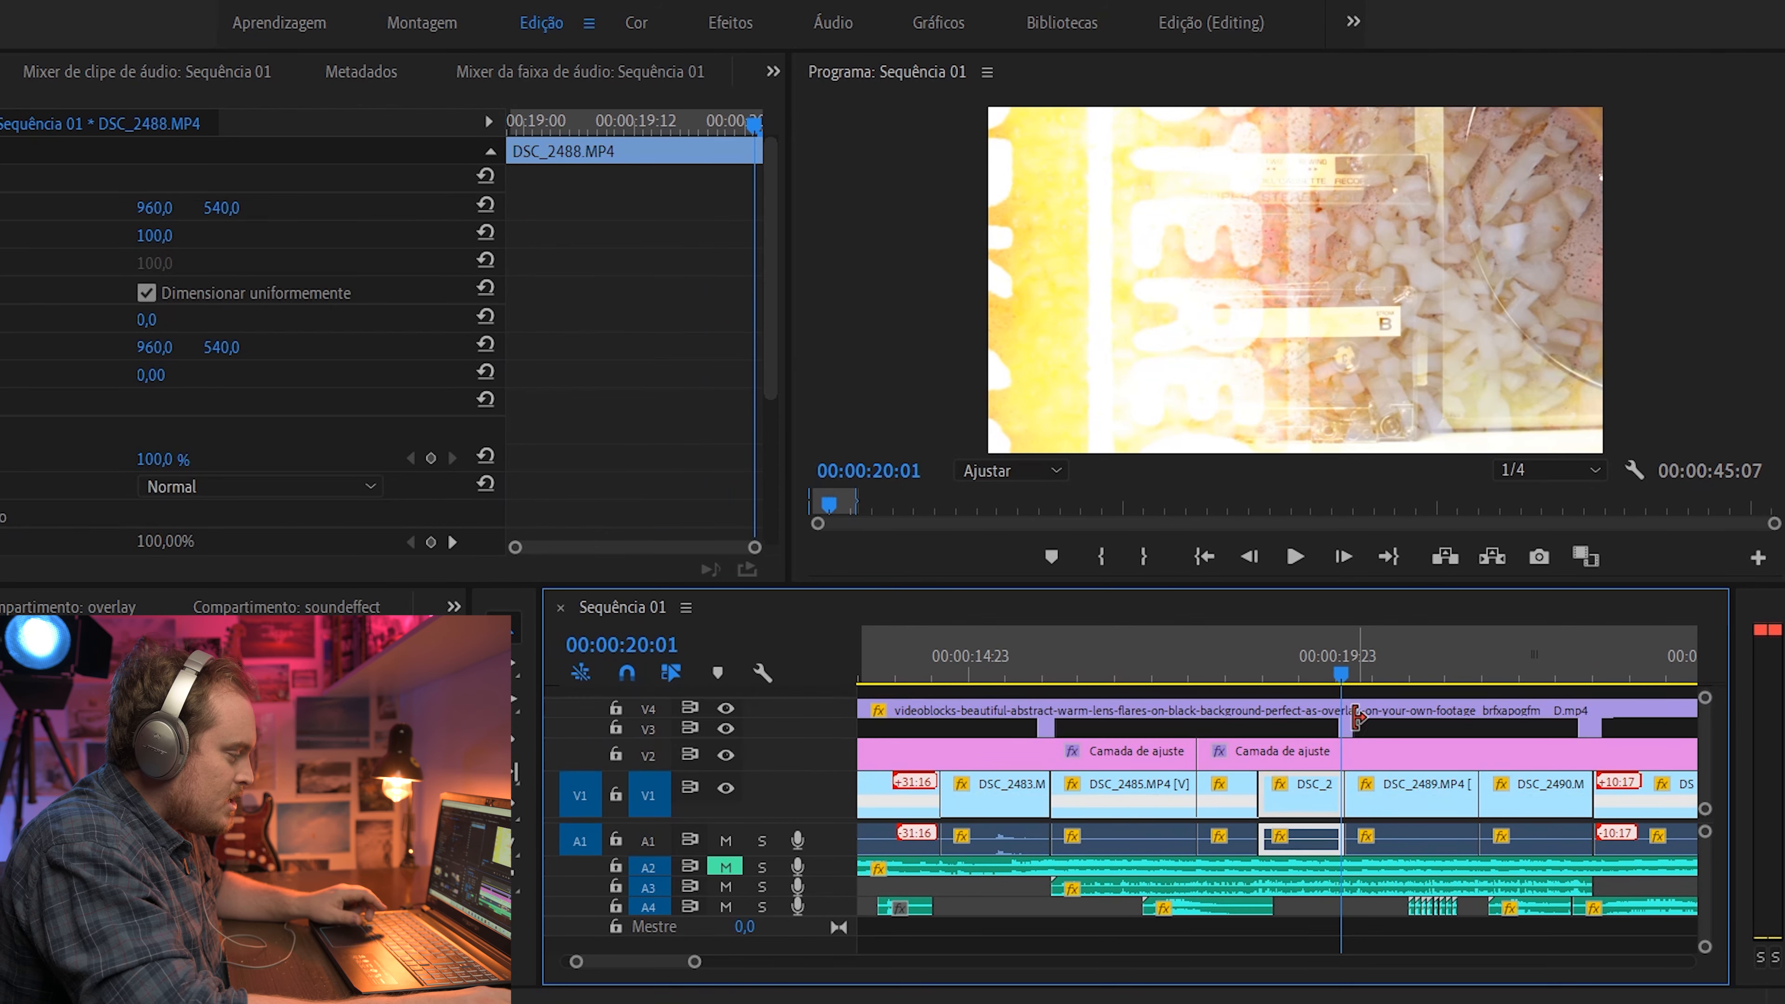
pyautogui.click(1344, 728)
pyautogui.scroll(3, 1376, 724)
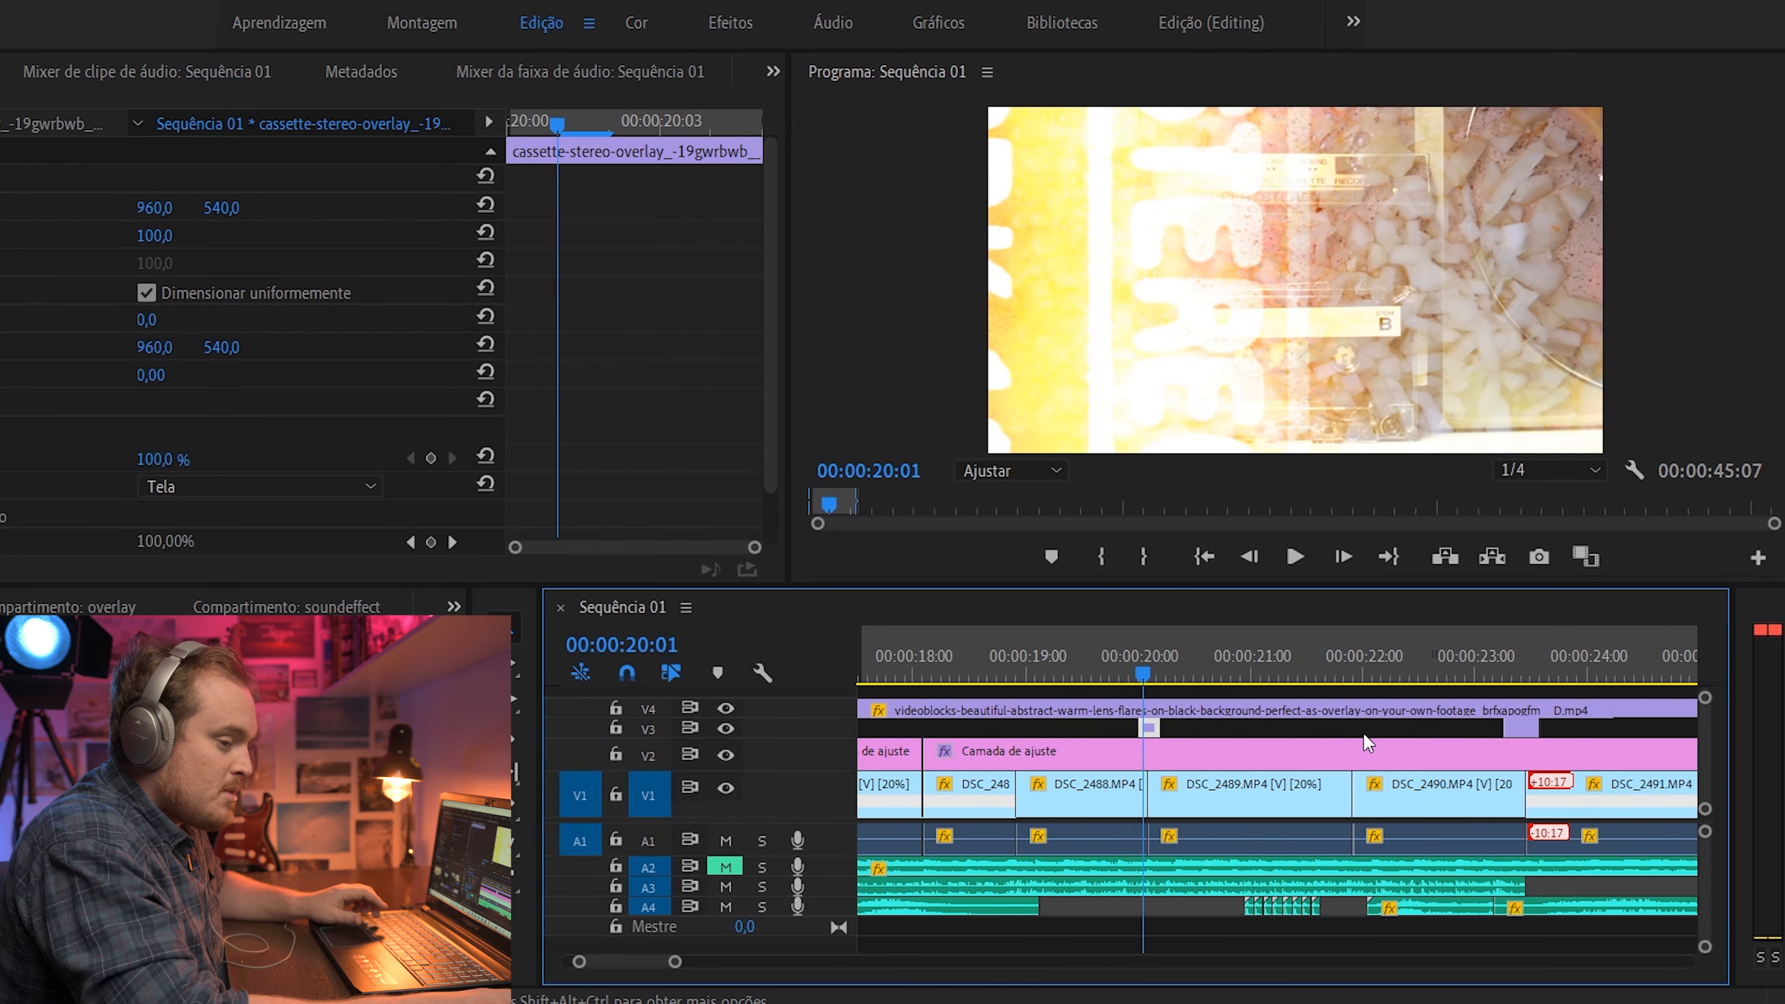
pyautogui.press('space')
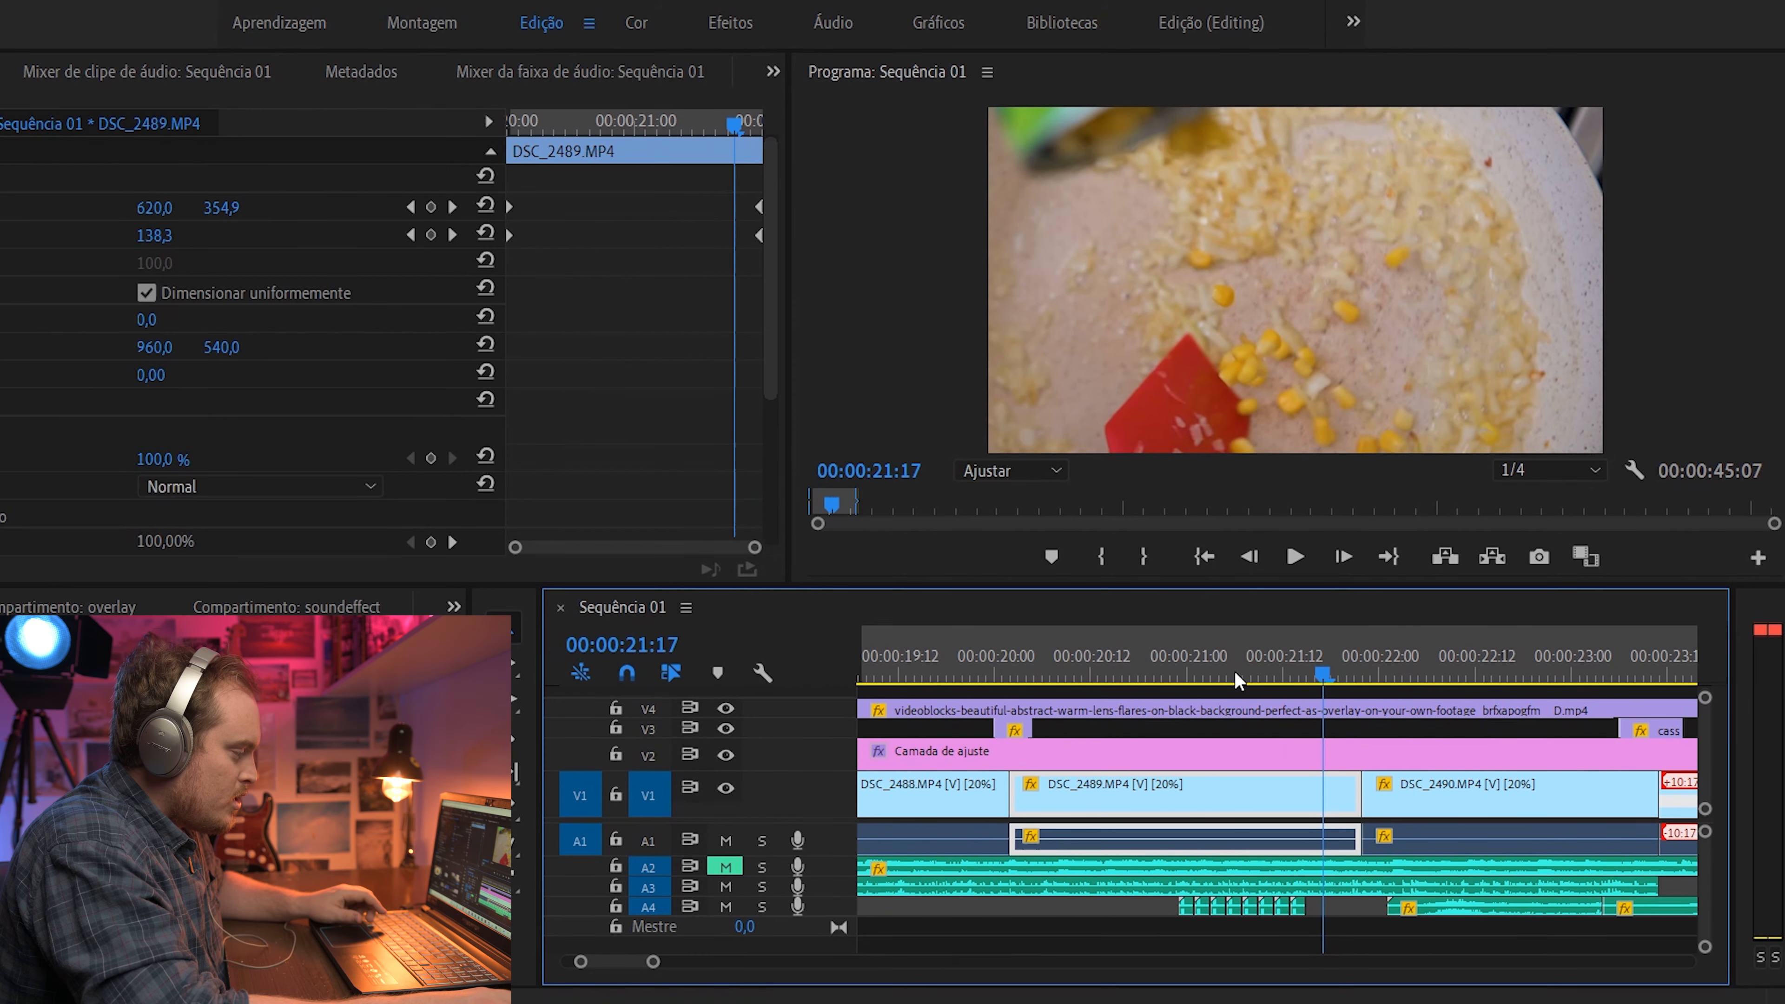
# Replay the falling corn in DSC_2489.MP4 with its short A4 sound effects, stopping at 00:00:21:16
pyautogui.click(1175, 673)
pyautogui.scroll(2, 1257, 752)
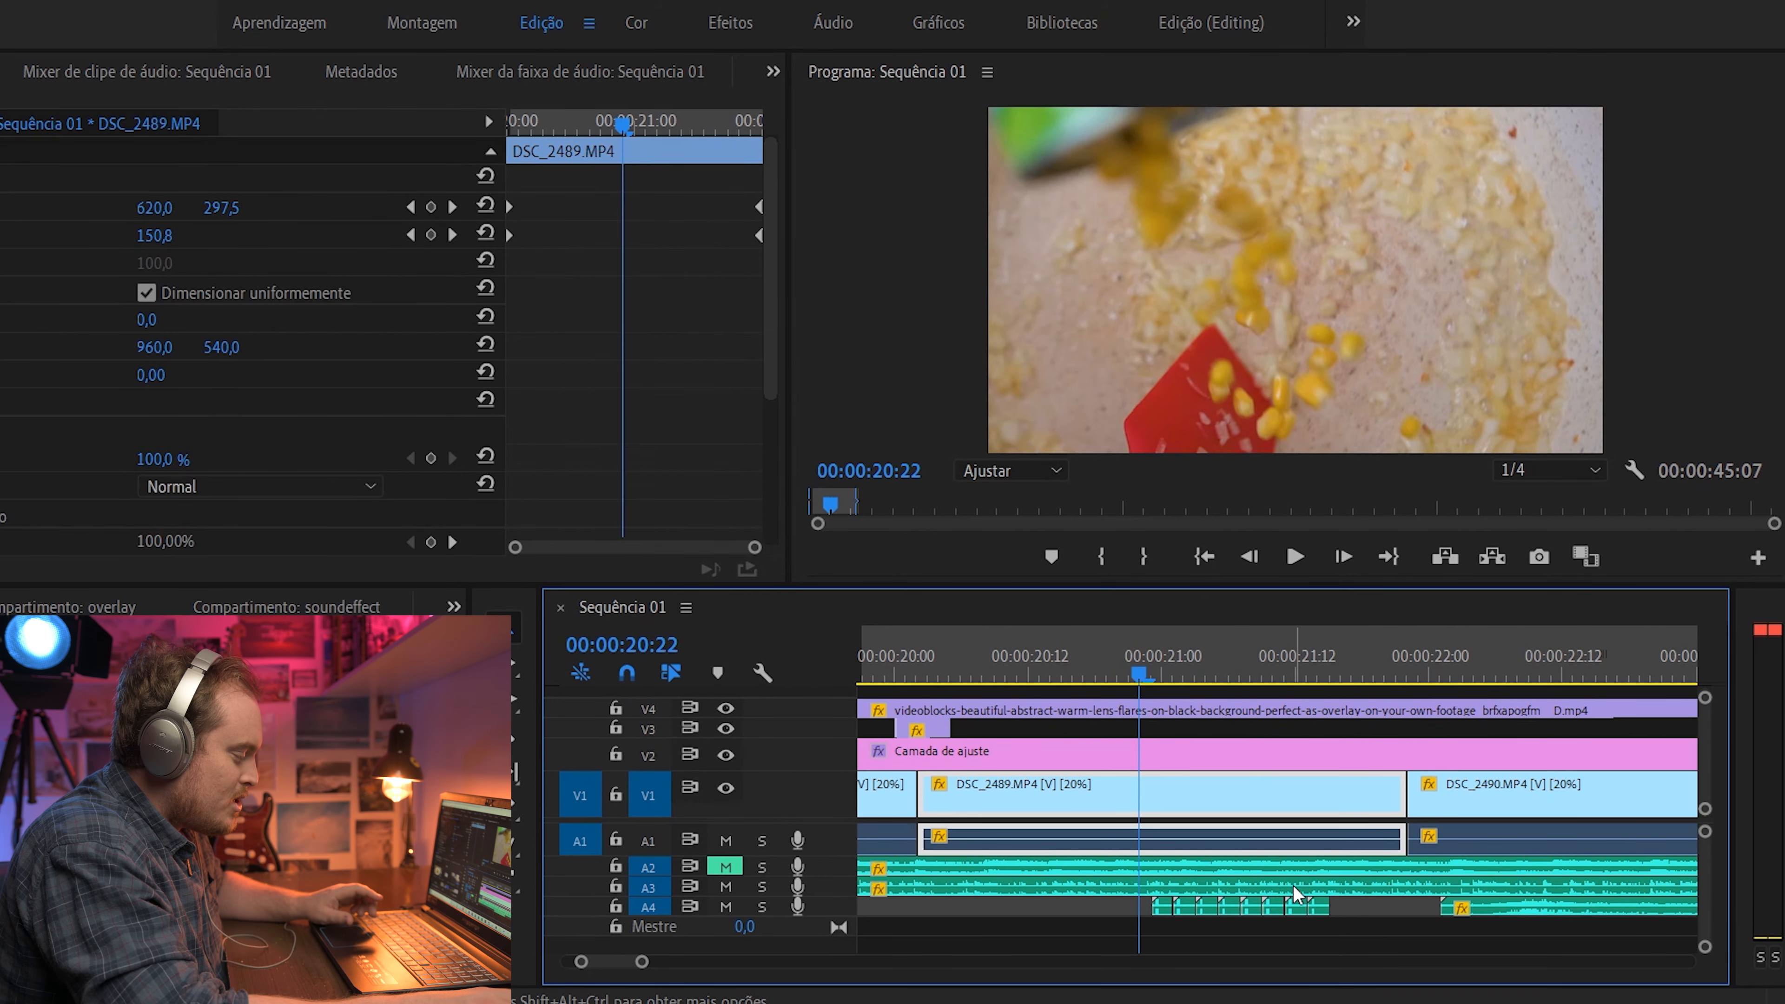
pyautogui.press('space')
pyautogui.press('space')
pyautogui.click(1170, 674)
pyautogui.moveTo(1172, 675); pyautogui.dragTo(1192, 676)
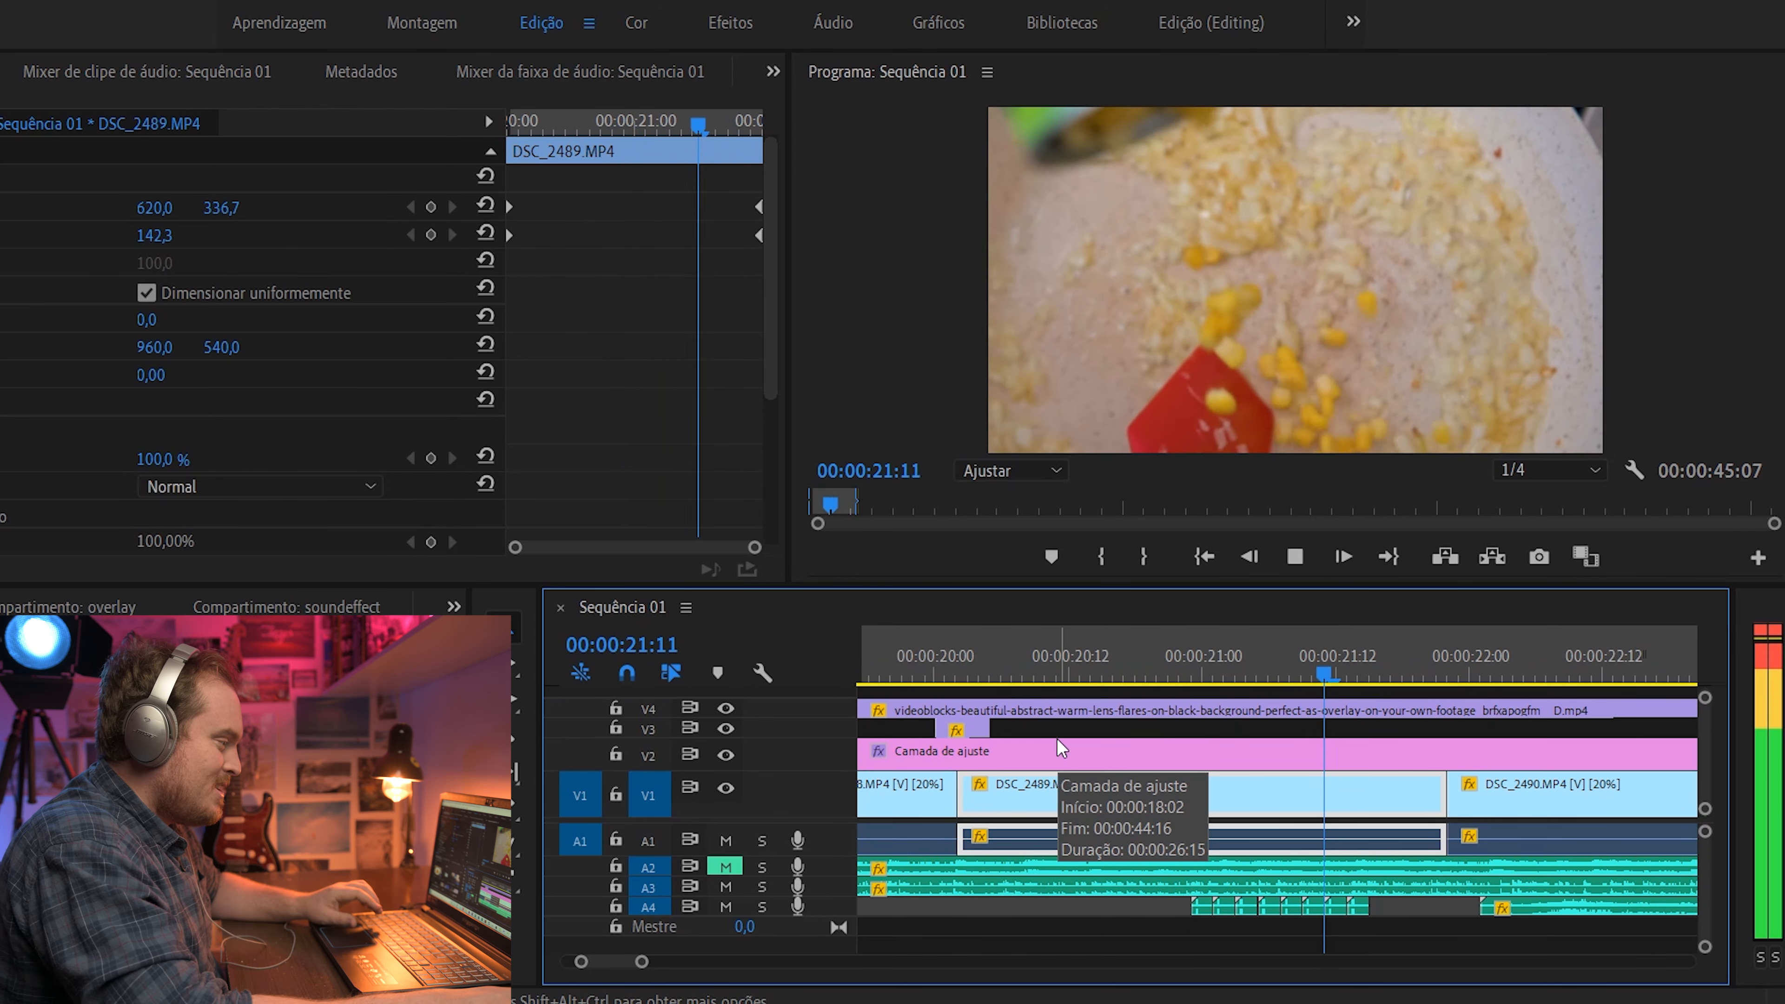
pyautogui.press('space')
# Play from the end of DSC_2489.MP4 into the sauce shot DSC_2490.MP4, stopping at 00:00:23:03
pyautogui.hscroll(2, 1167, 781)
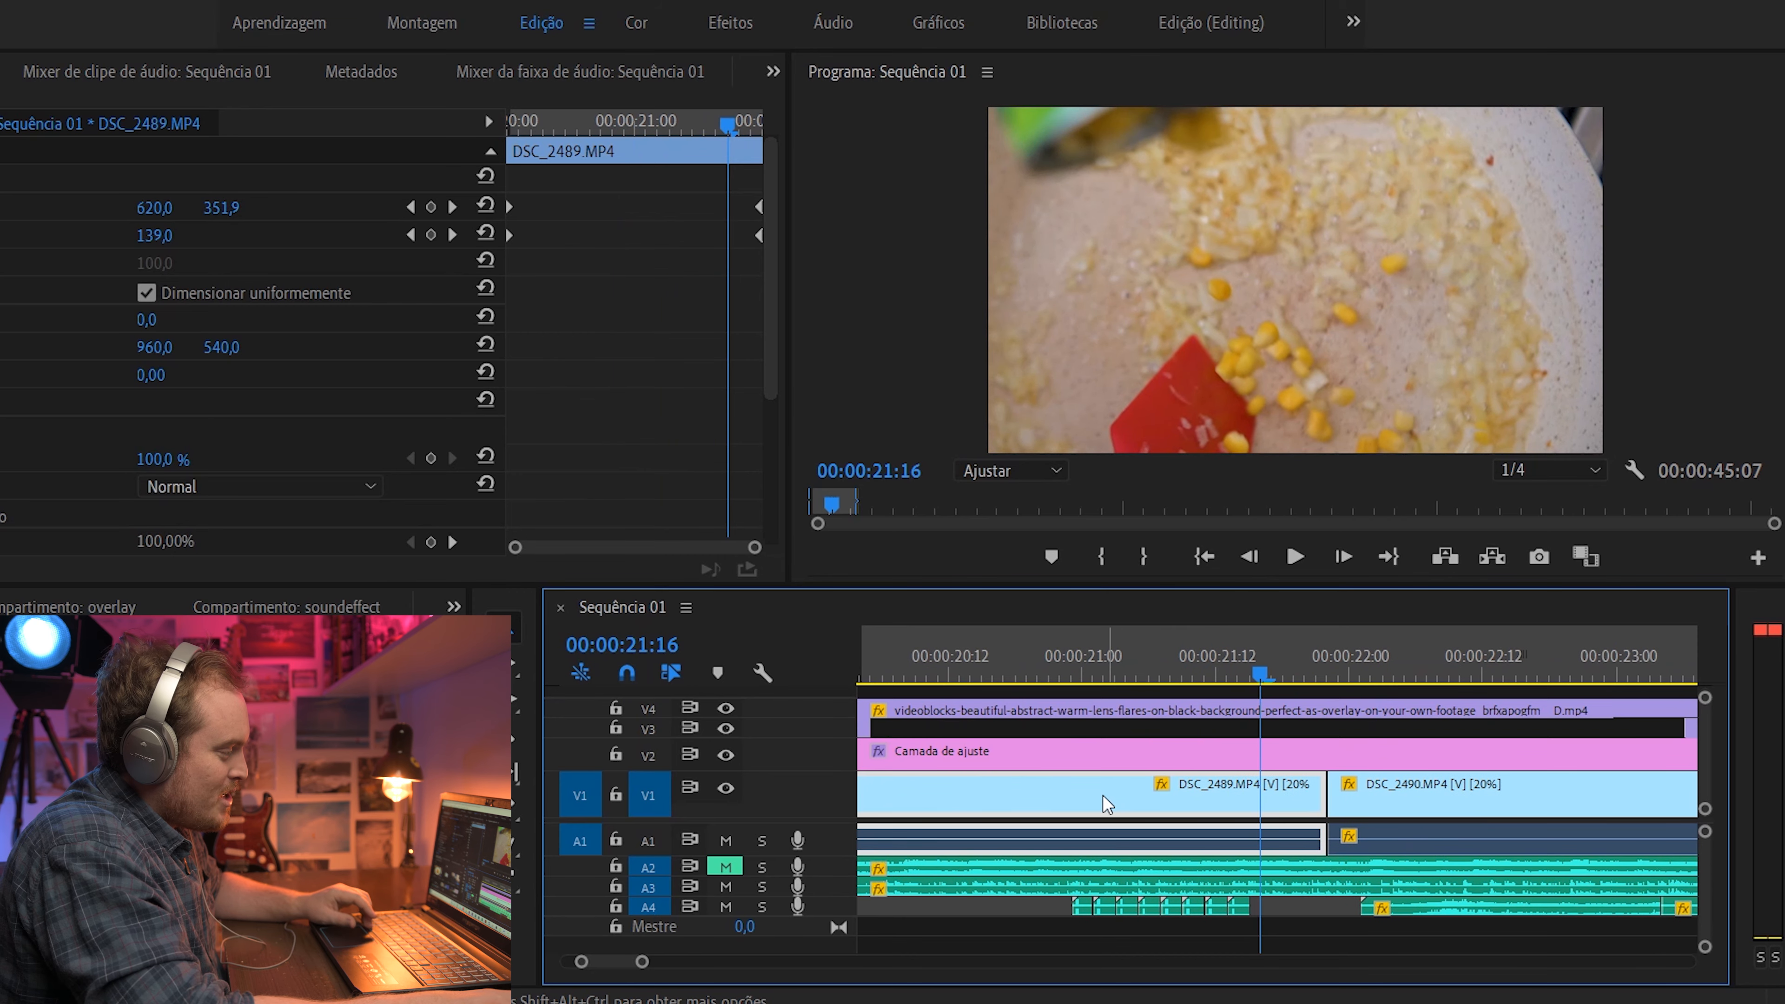
pyautogui.press('space')
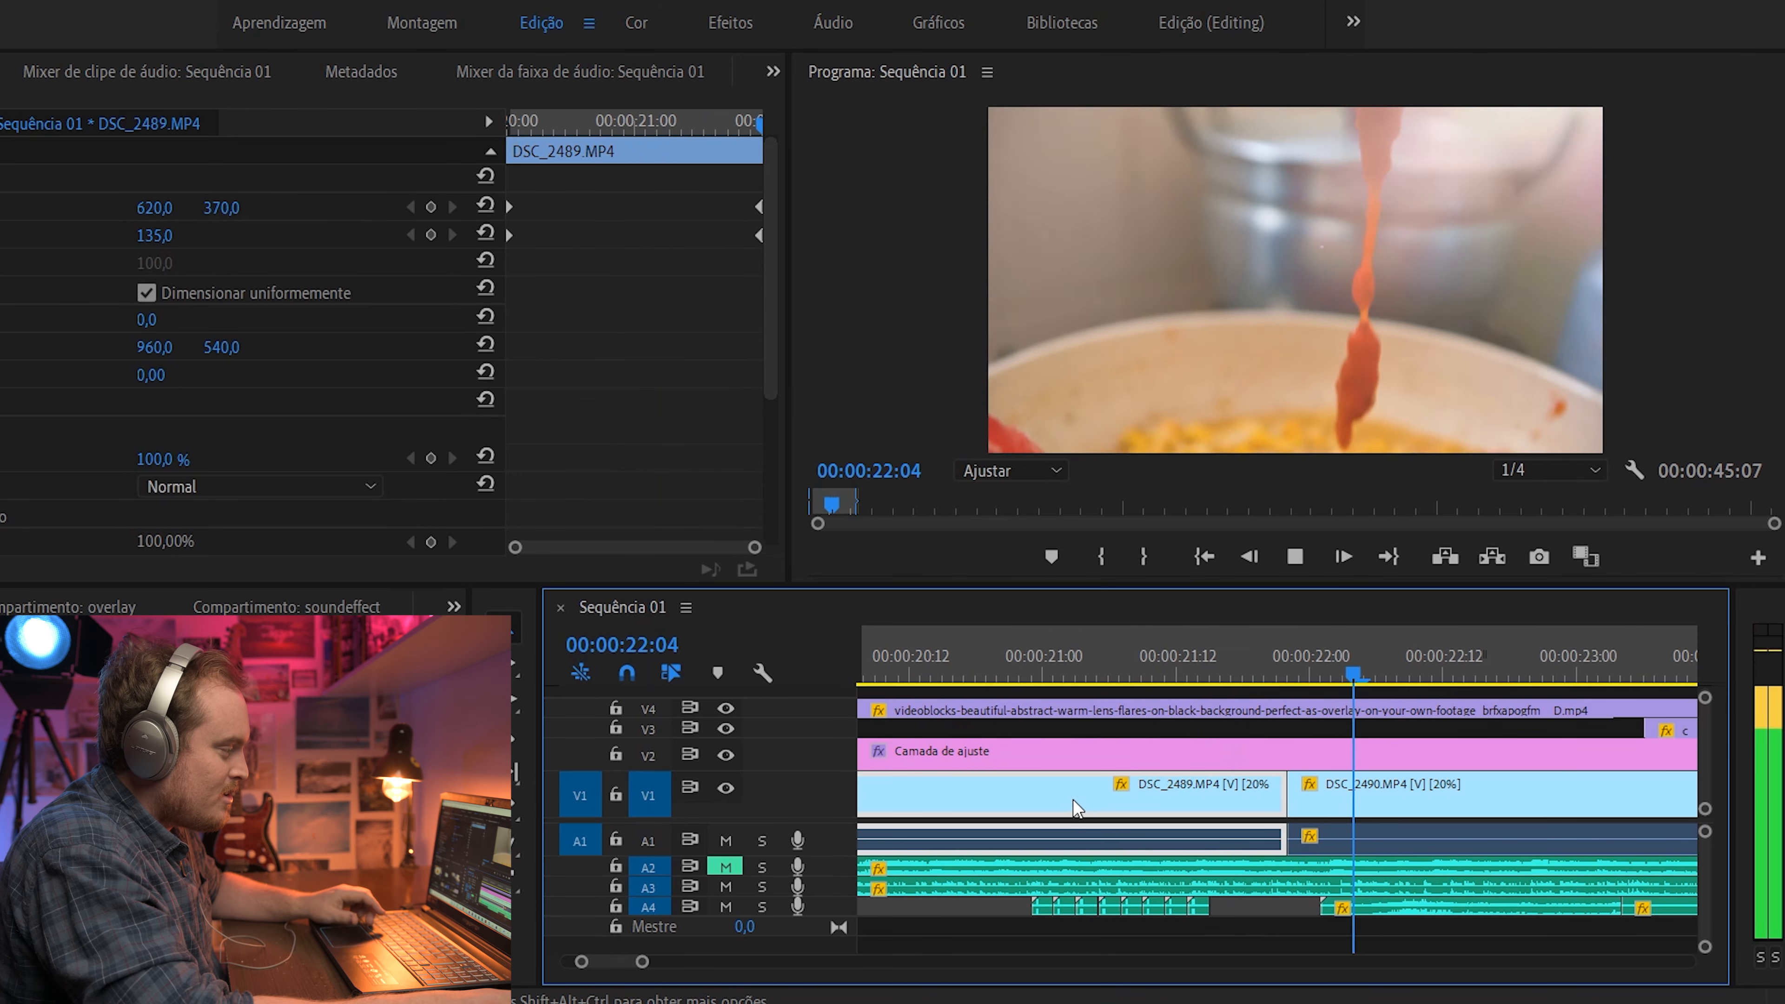
pyautogui.press('space')
pyautogui.scroll(-2, 1193, 787)
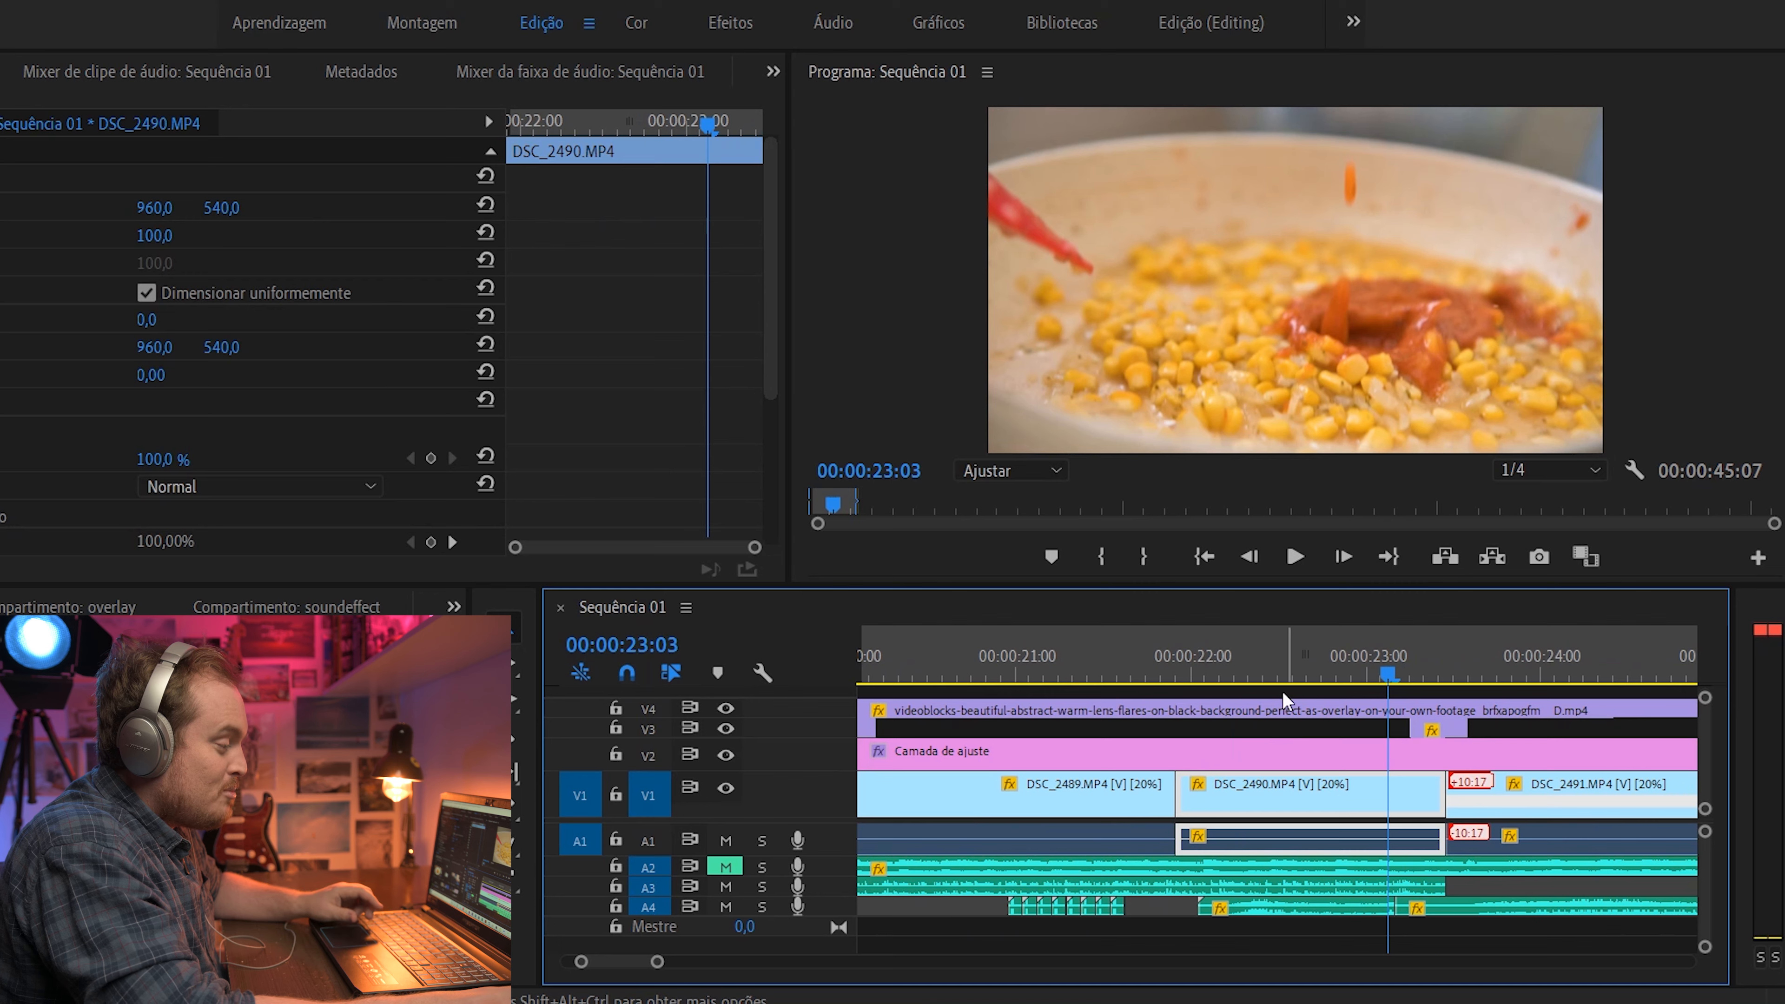
# Replay the sauce shot DSC_2490.MP4 from 00:00:22:06, and again from 00:00:23:04, through its transition into DSC_2491.MP4
pyautogui.click(1235, 658)
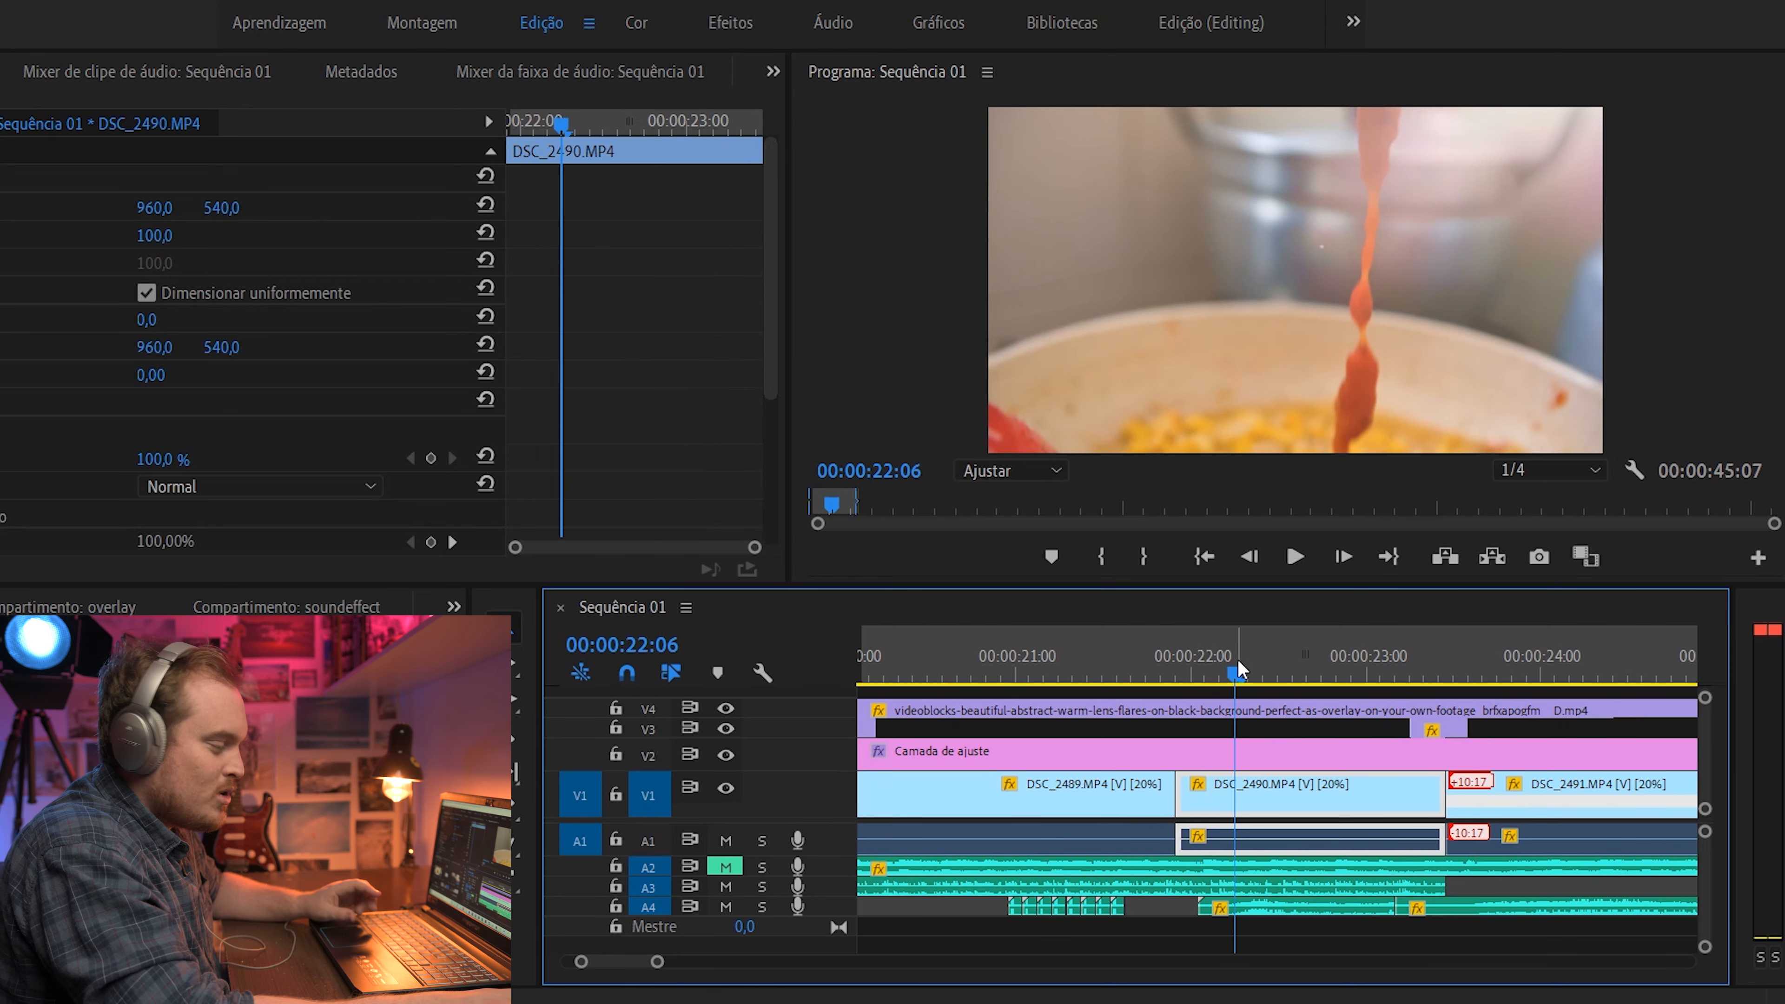
pyautogui.press('space')
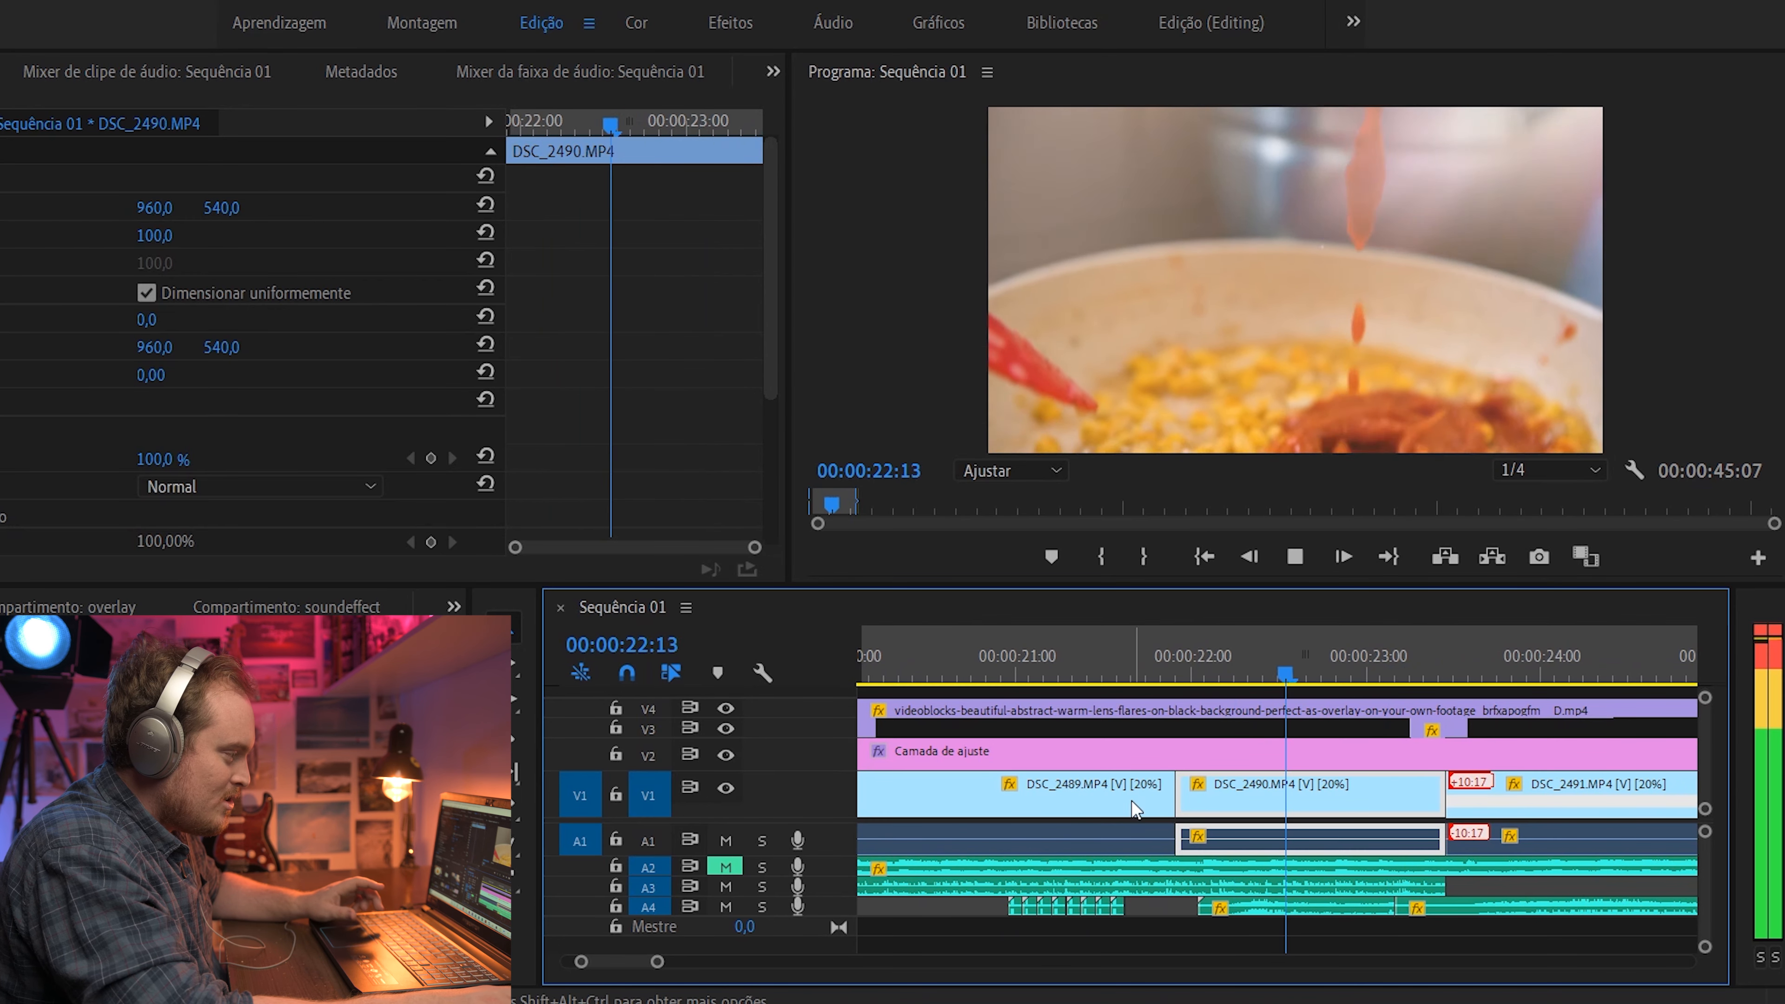
pyautogui.press('space')
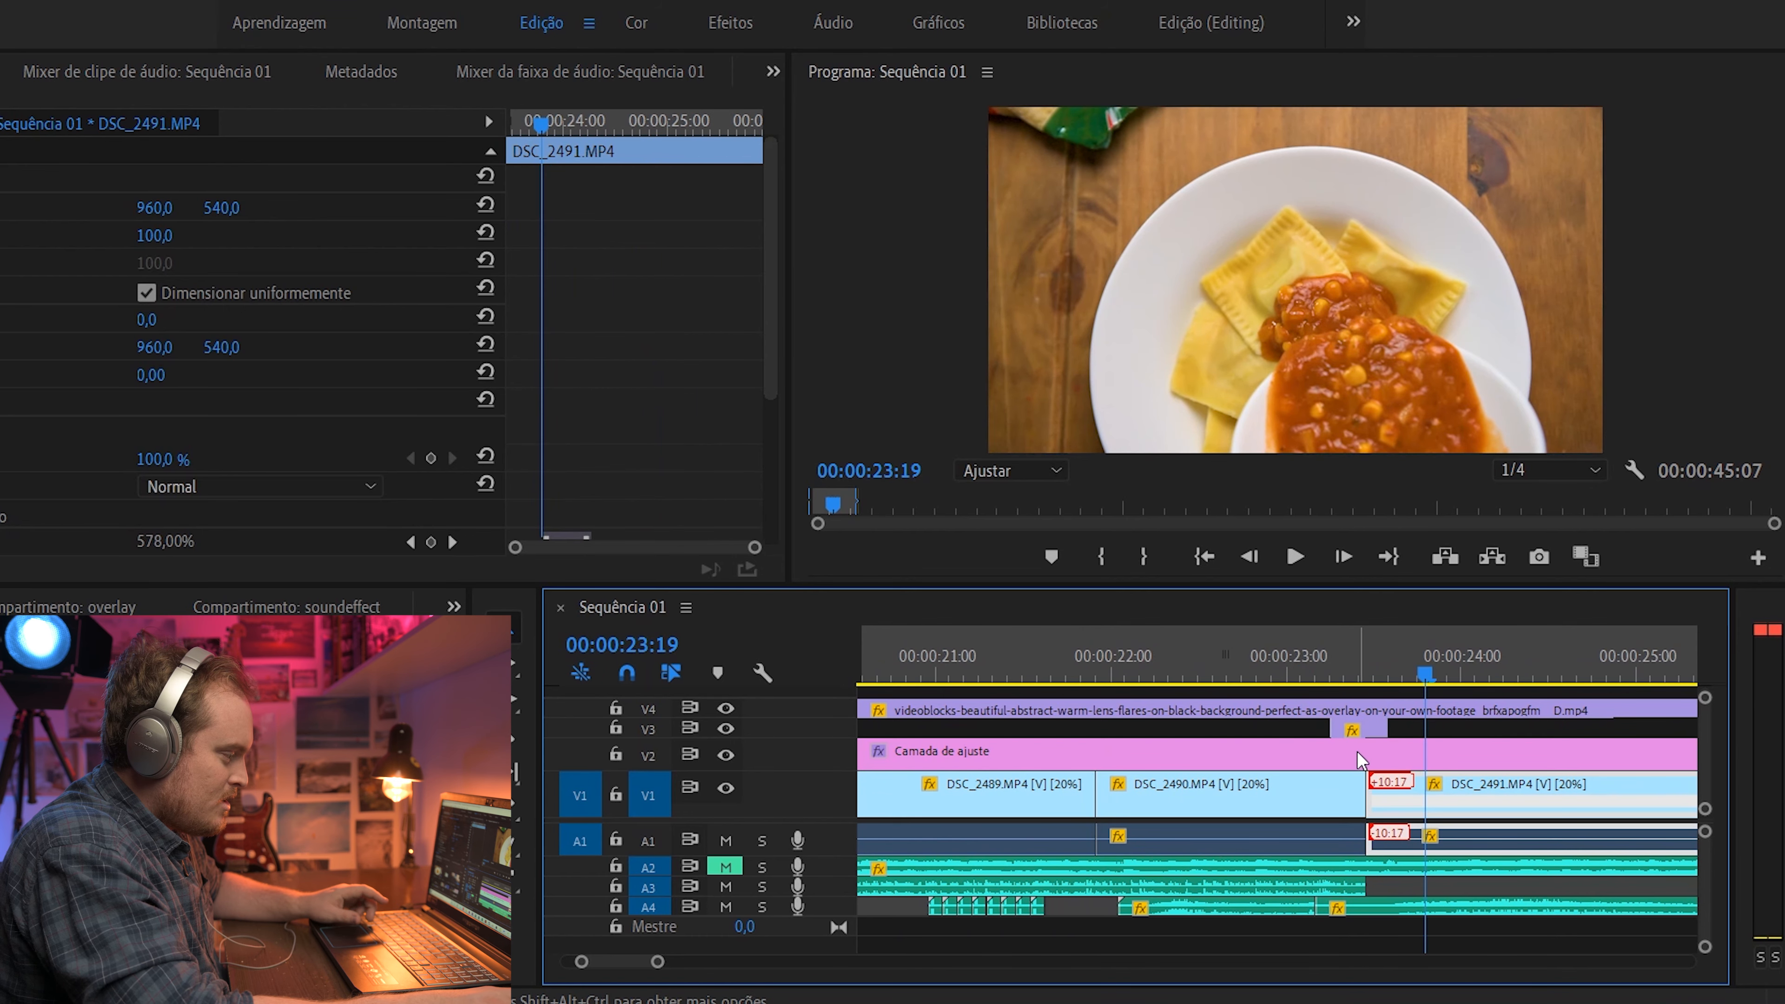
pyautogui.scroll(-1, 1339, 734)
pyautogui.moveTo(1353, 664); pyautogui.dragTo(1320, 669)
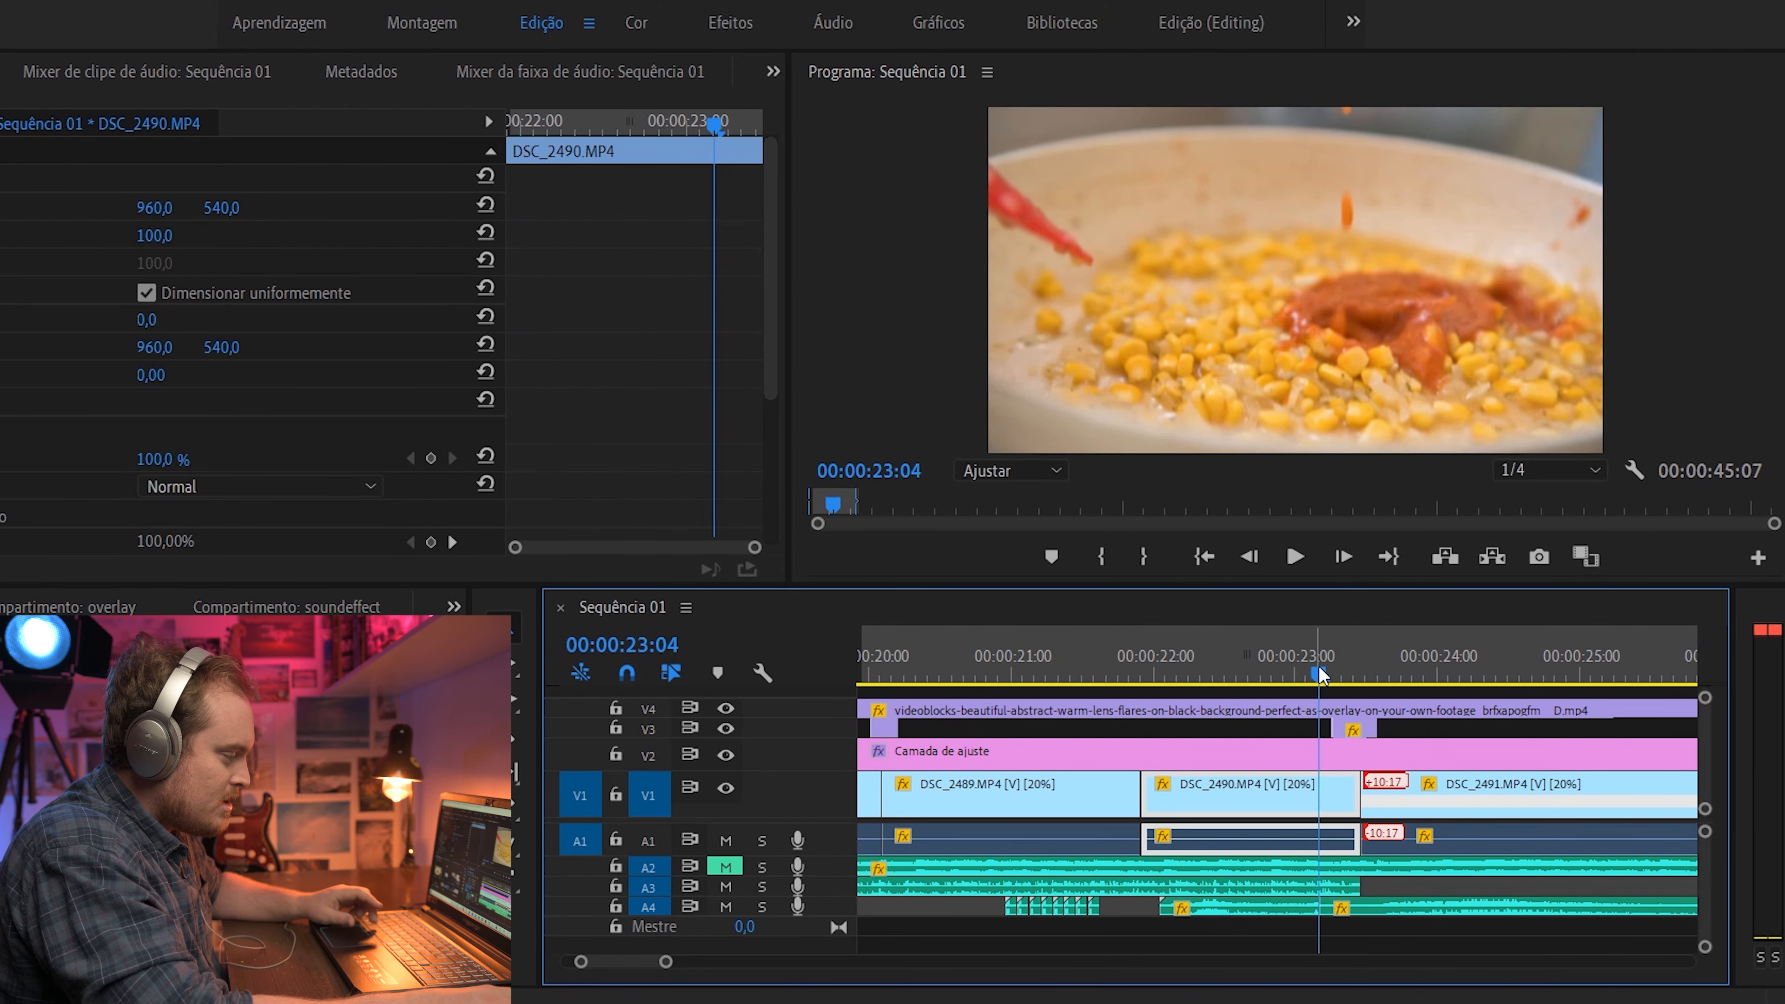
pyautogui.press('space')
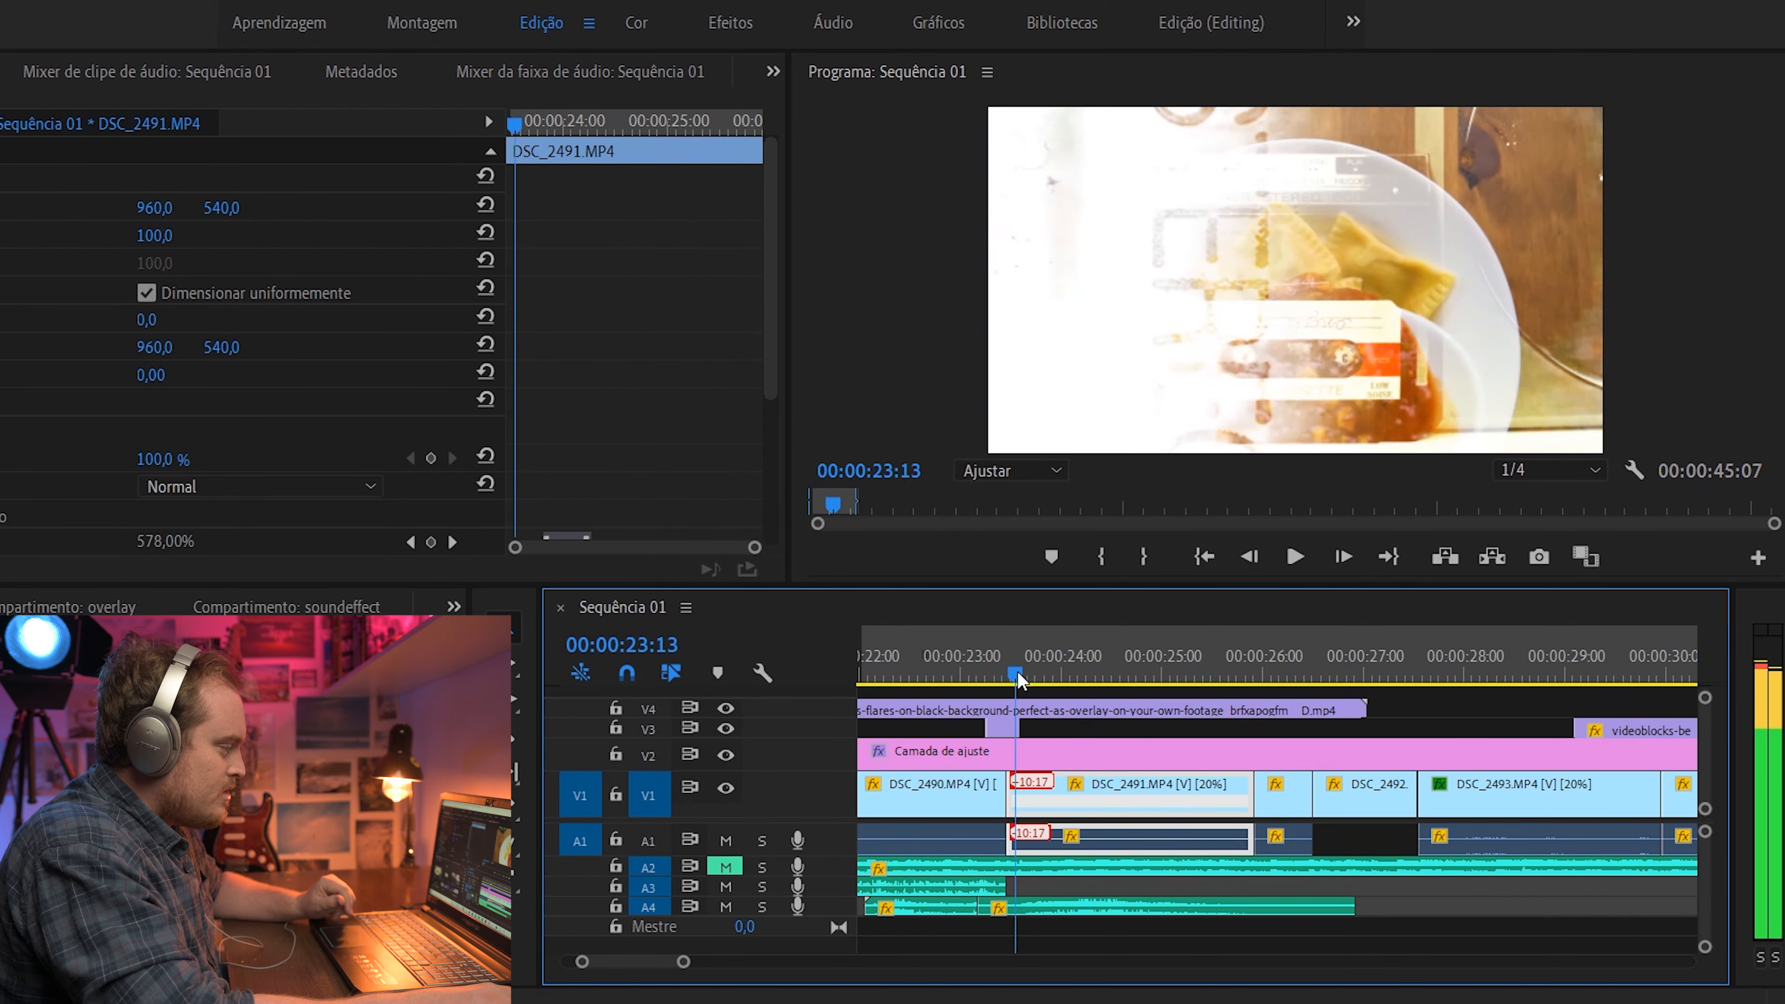
# Replay the speed ramp in DSC_2491.MP4 from 00:00:23:13 and play through DSC_2492.MP4, stopping at 00:00:27:22
pyautogui.moveTo(1019, 672); pyautogui.dragTo(1012, 672)
pyautogui.press('space')
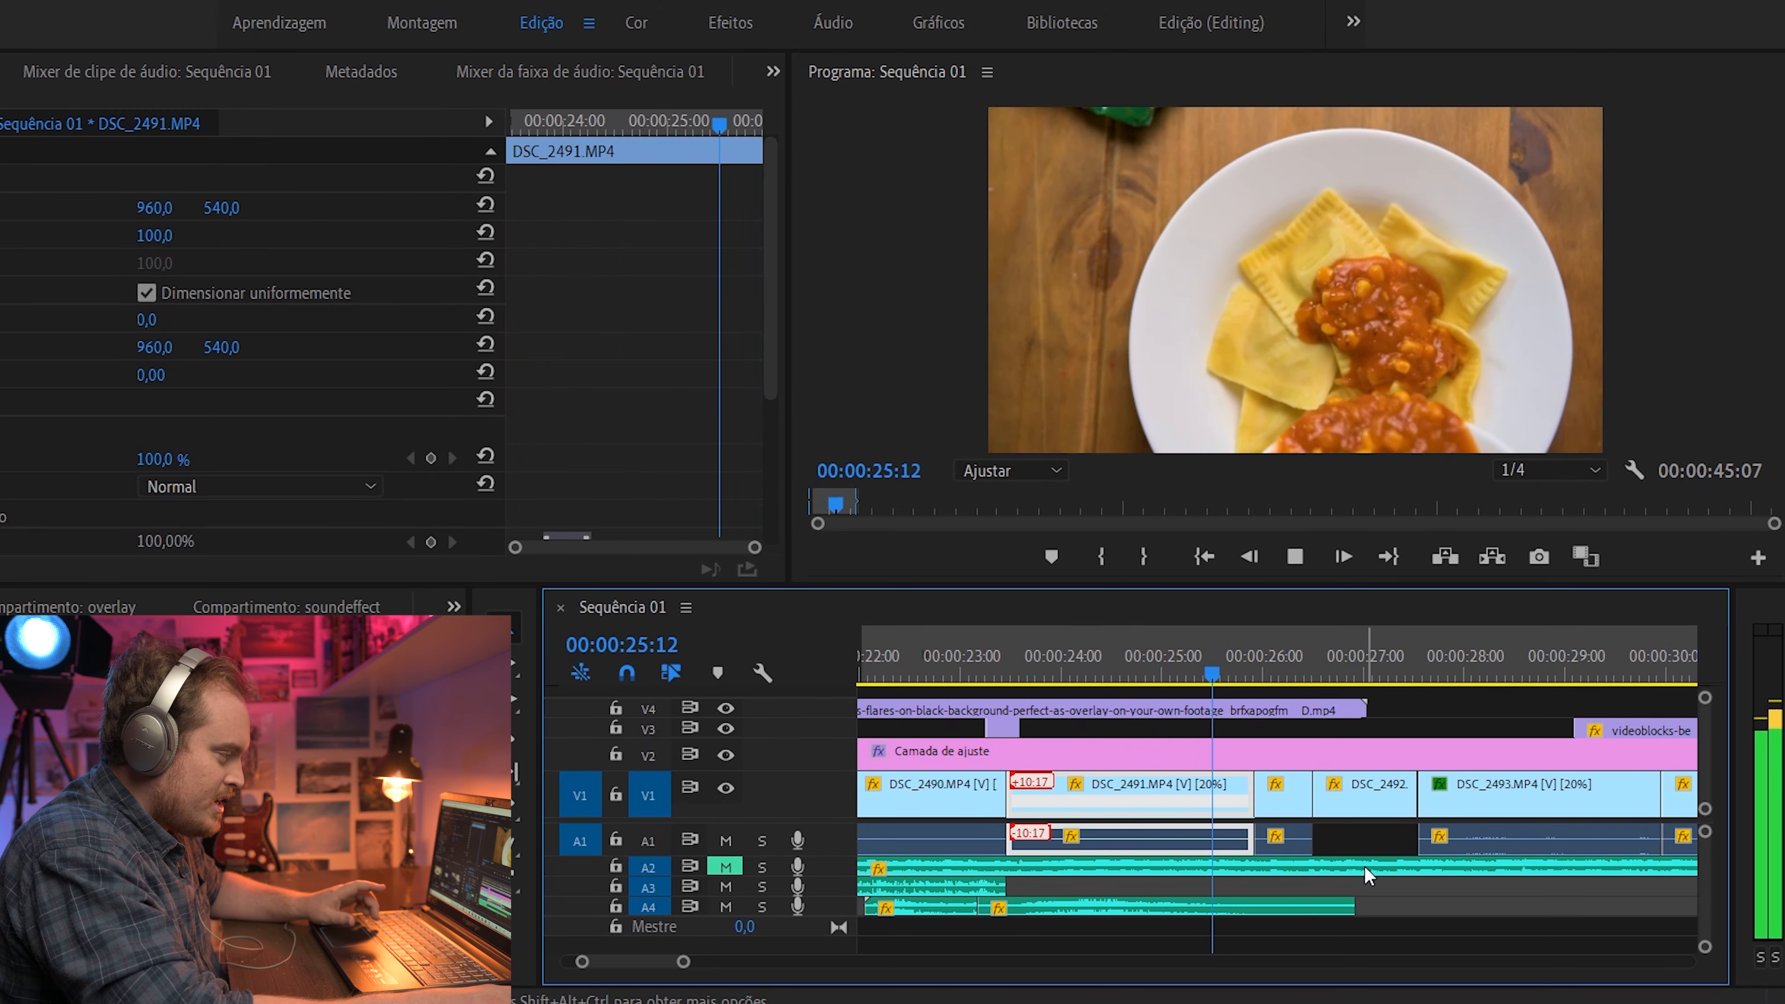
pyautogui.moveTo(1011, 665); pyautogui.dragTo(1052, 672)
pyautogui.press('space')
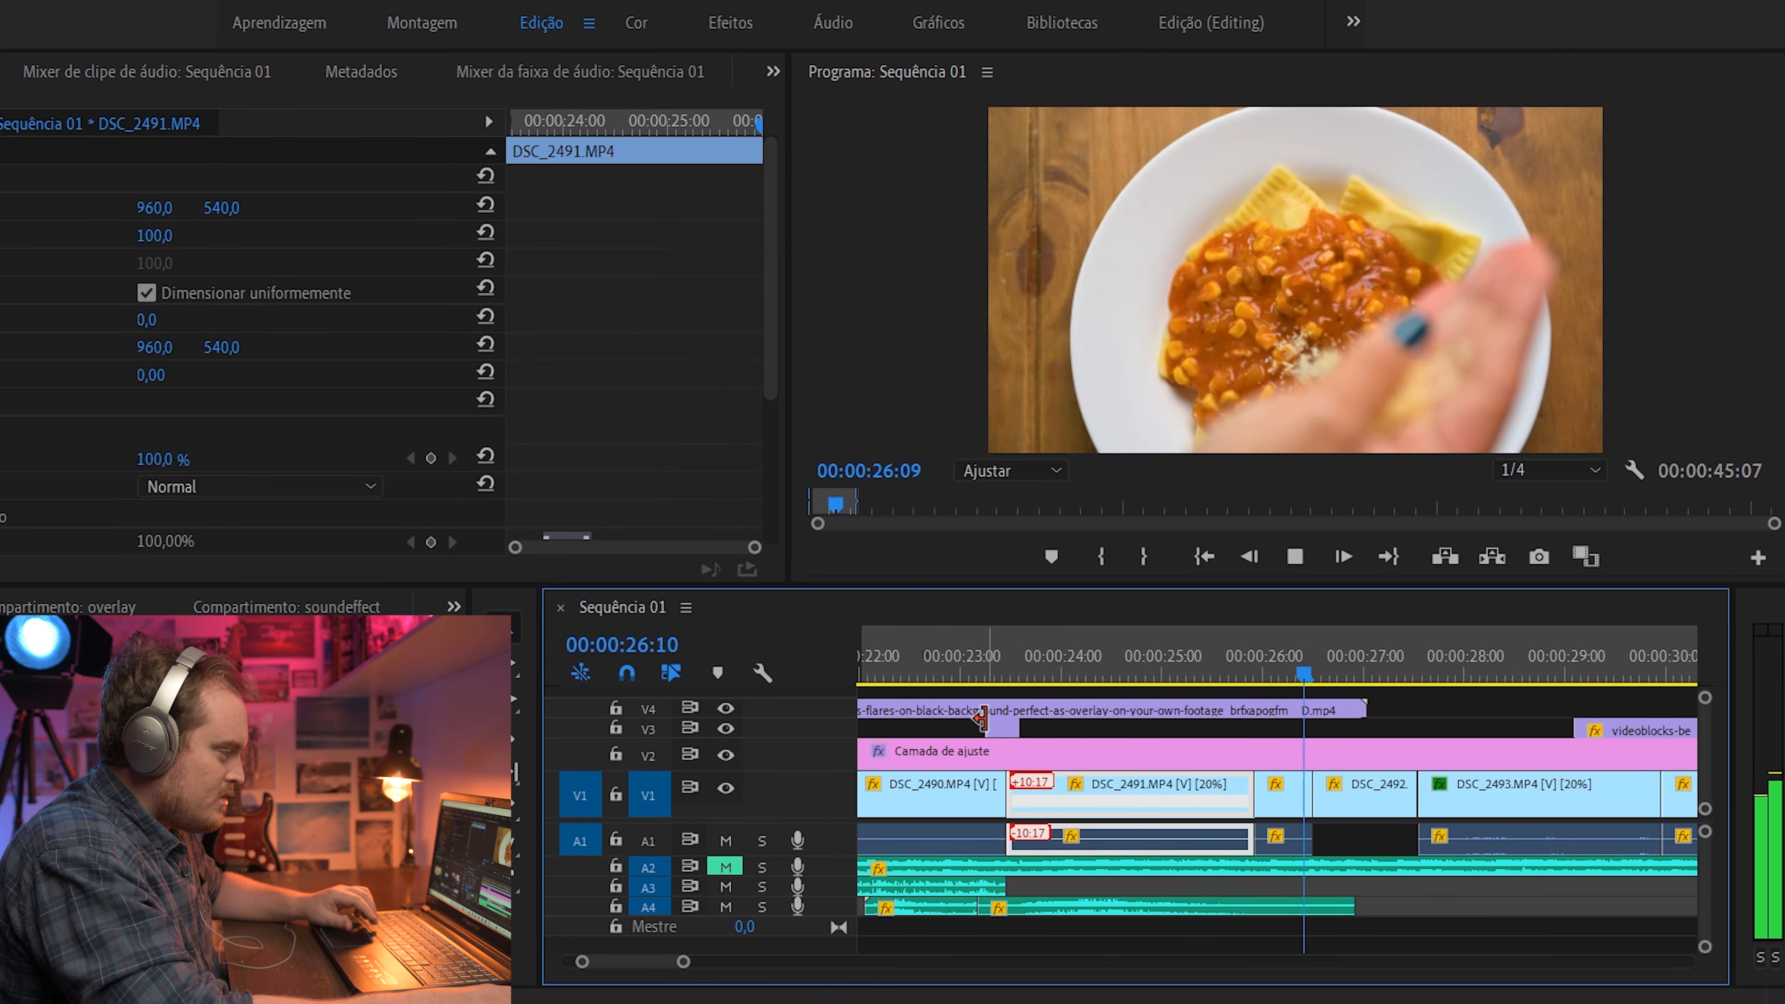
pyautogui.press('space')
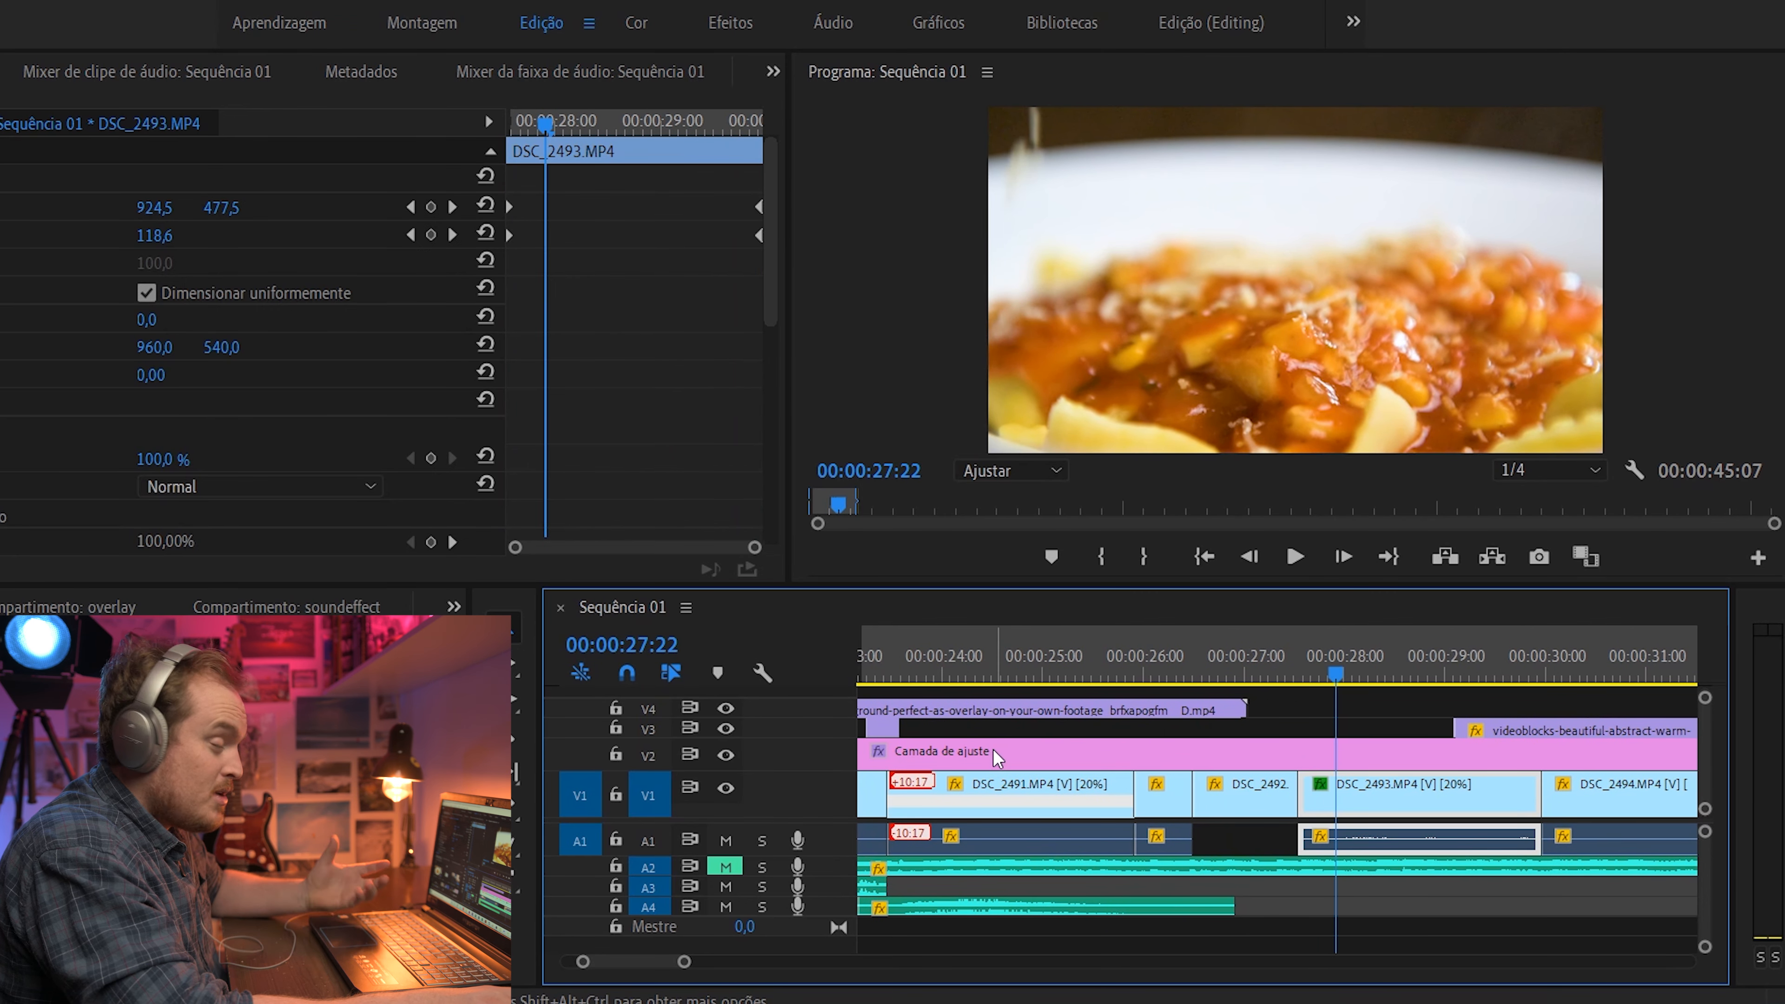
# Play DSC_2493.MP4 to 00:00:28:18 and scrub past its position and scale keyframes to the start of DSC_2495.MP4
pyautogui.scroll(-1, 1058, 749)
pyautogui.scroll(-1, 1057, 749)
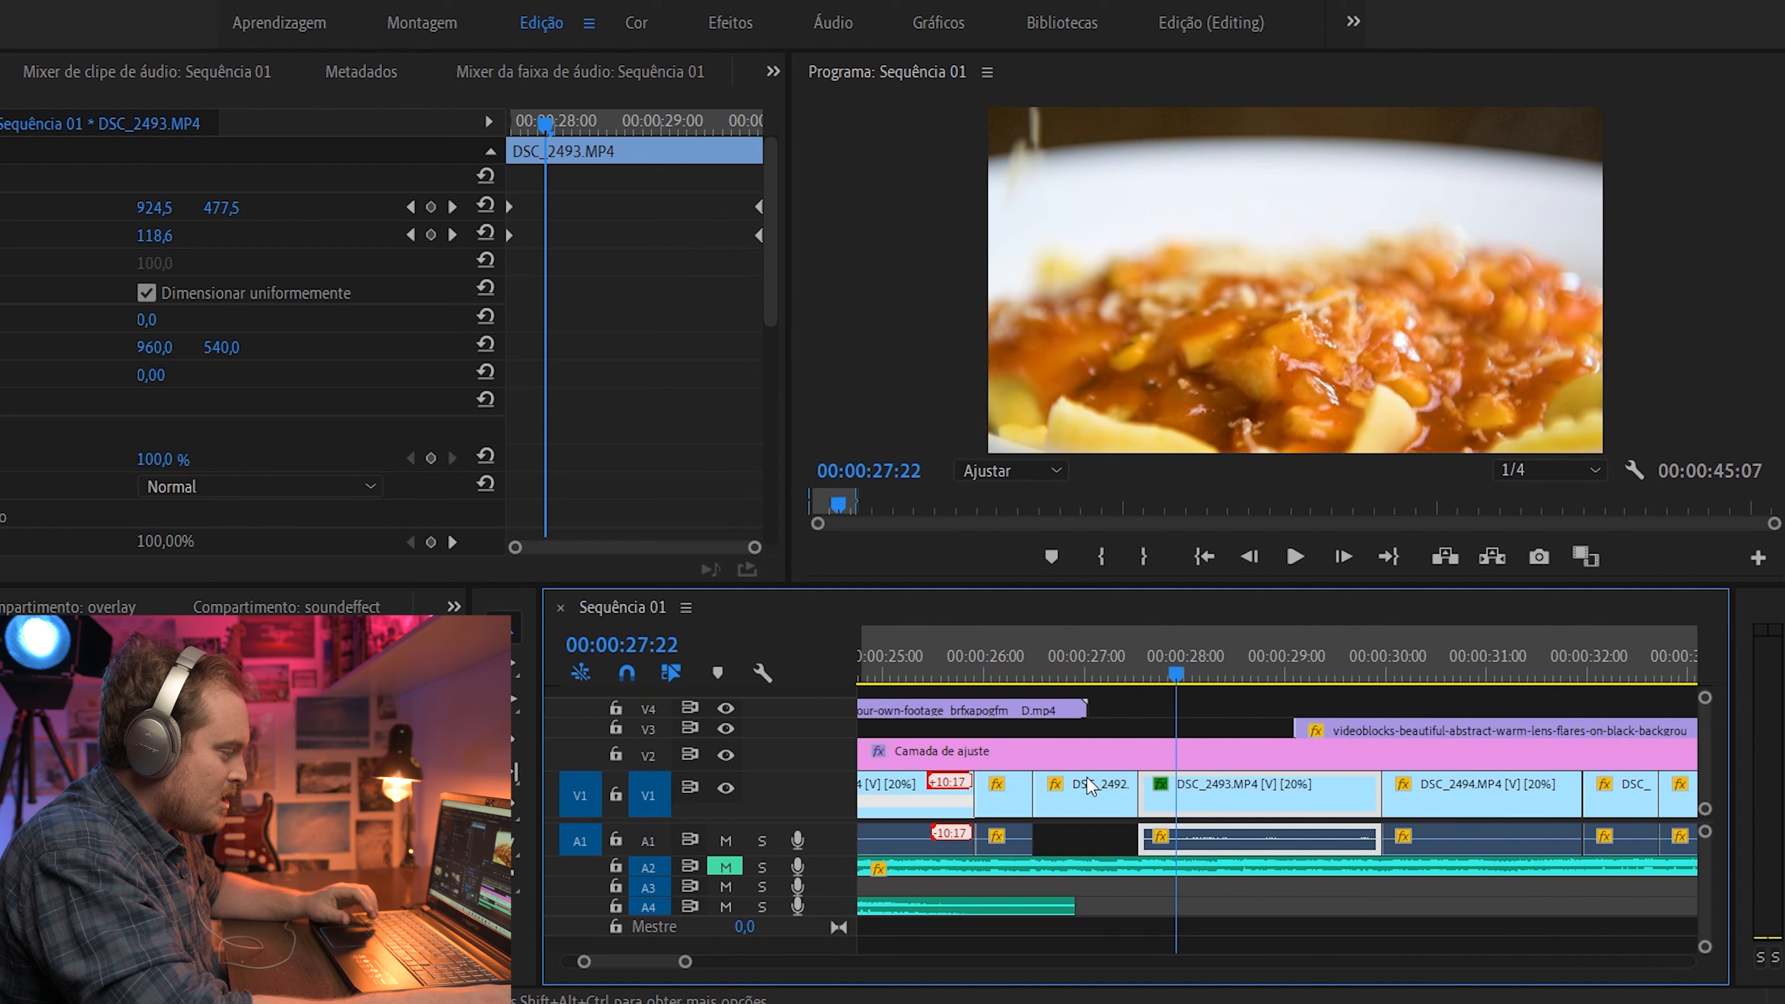
pyautogui.press('space')
pyautogui.press('space')
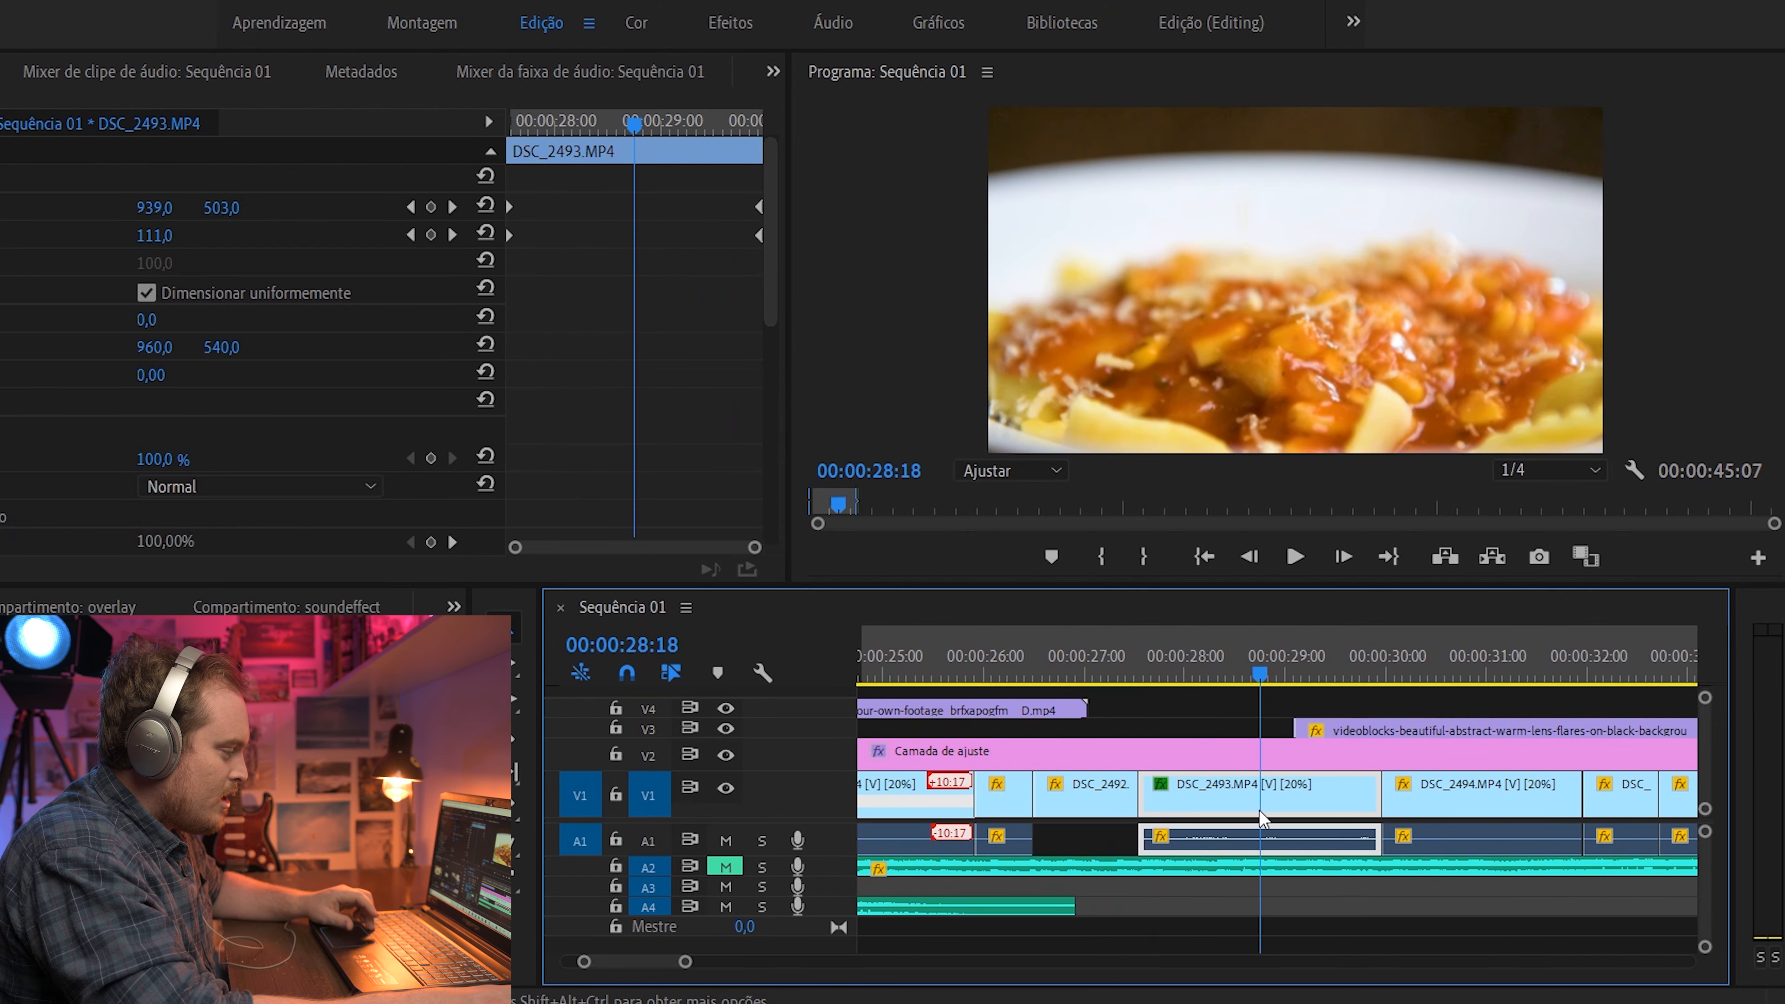
pyautogui.moveTo(636, 129); pyautogui.dragTo(799, 128)
pyautogui.press('Down')
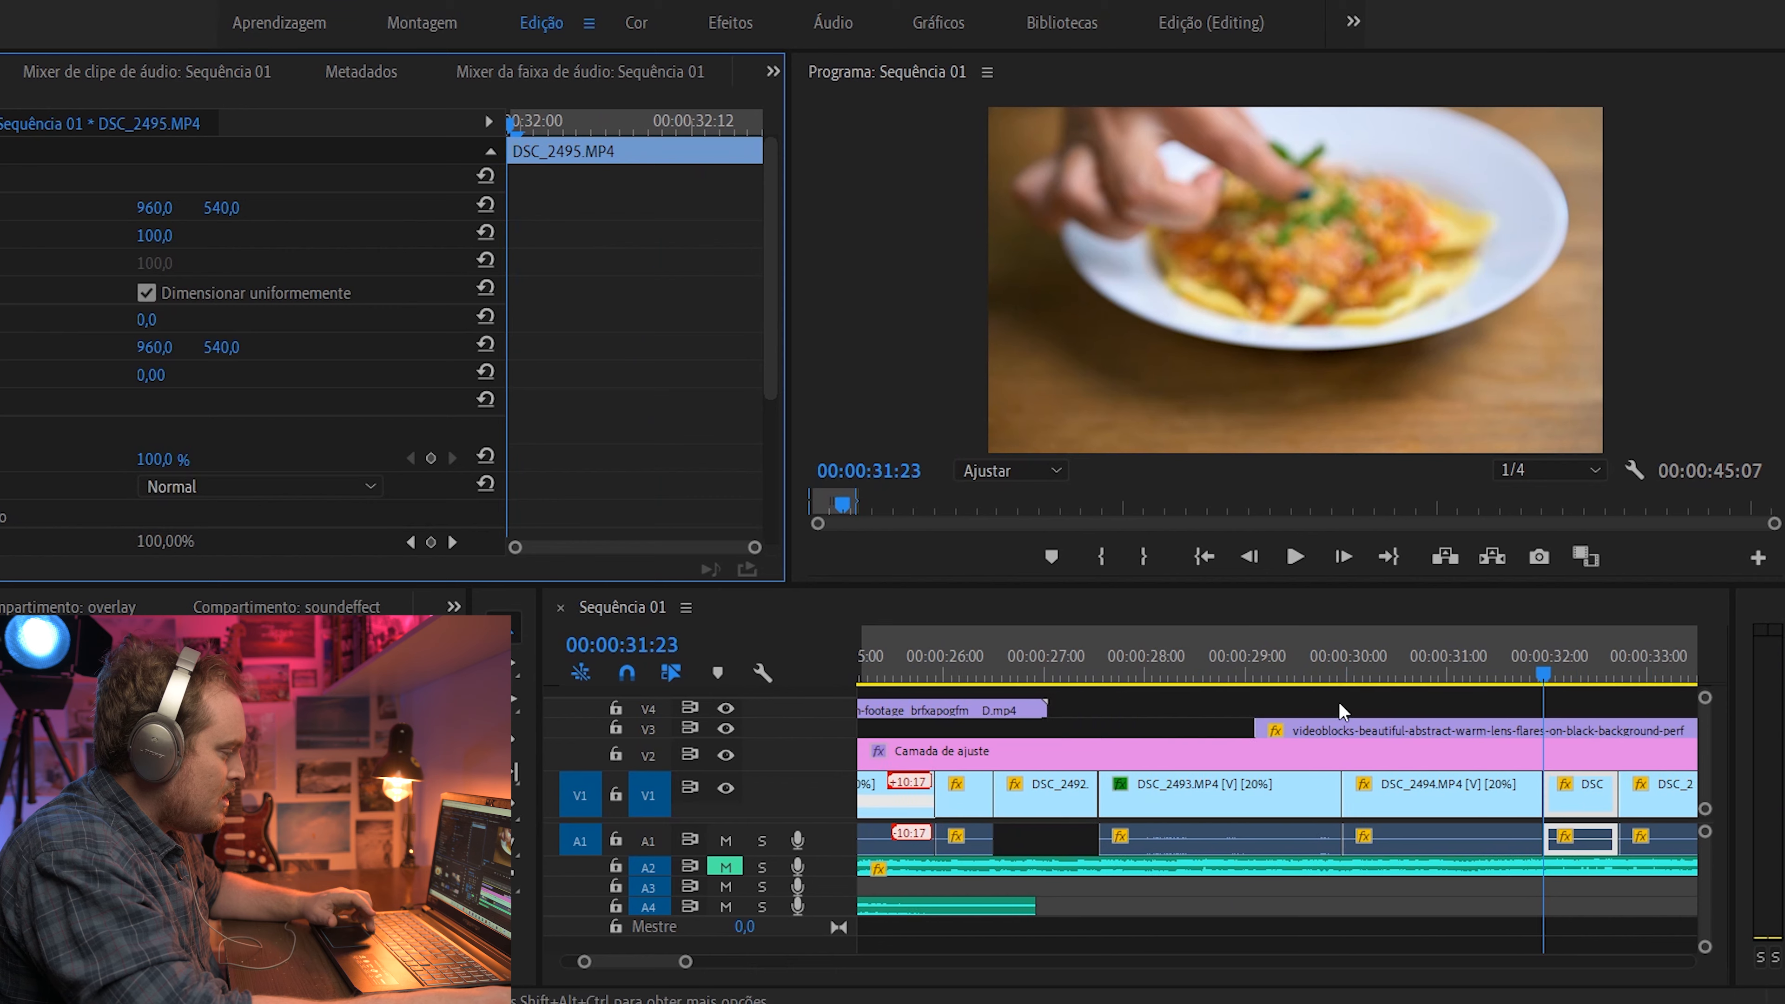
# Preview DSC_2494.MP4, and replay the keyframed zoom of DSC_2493.MP4 leading into it, stopping at 00:00:30:08
pyautogui.click(1346, 677)
pyautogui.press('space')
pyautogui.scroll(-1, 1209, 696)
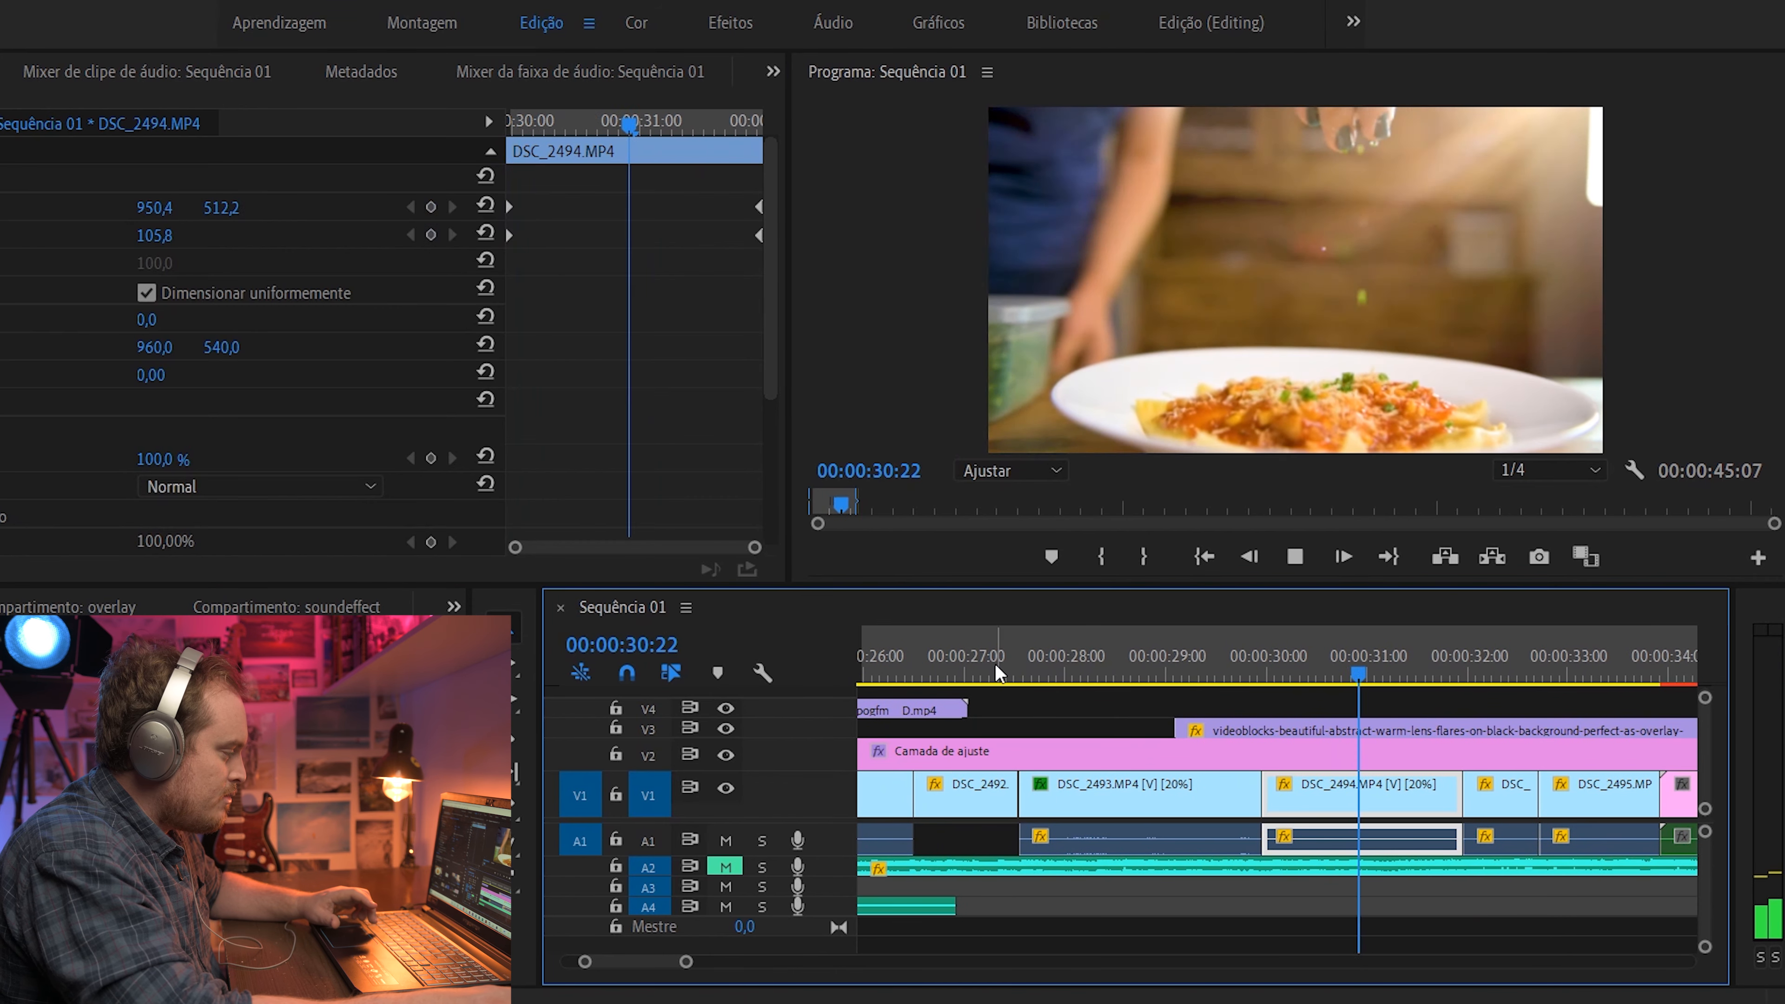
pyautogui.moveTo(997, 667); pyautogui.dragTo(1025, 667)
pyautogui.press('space')
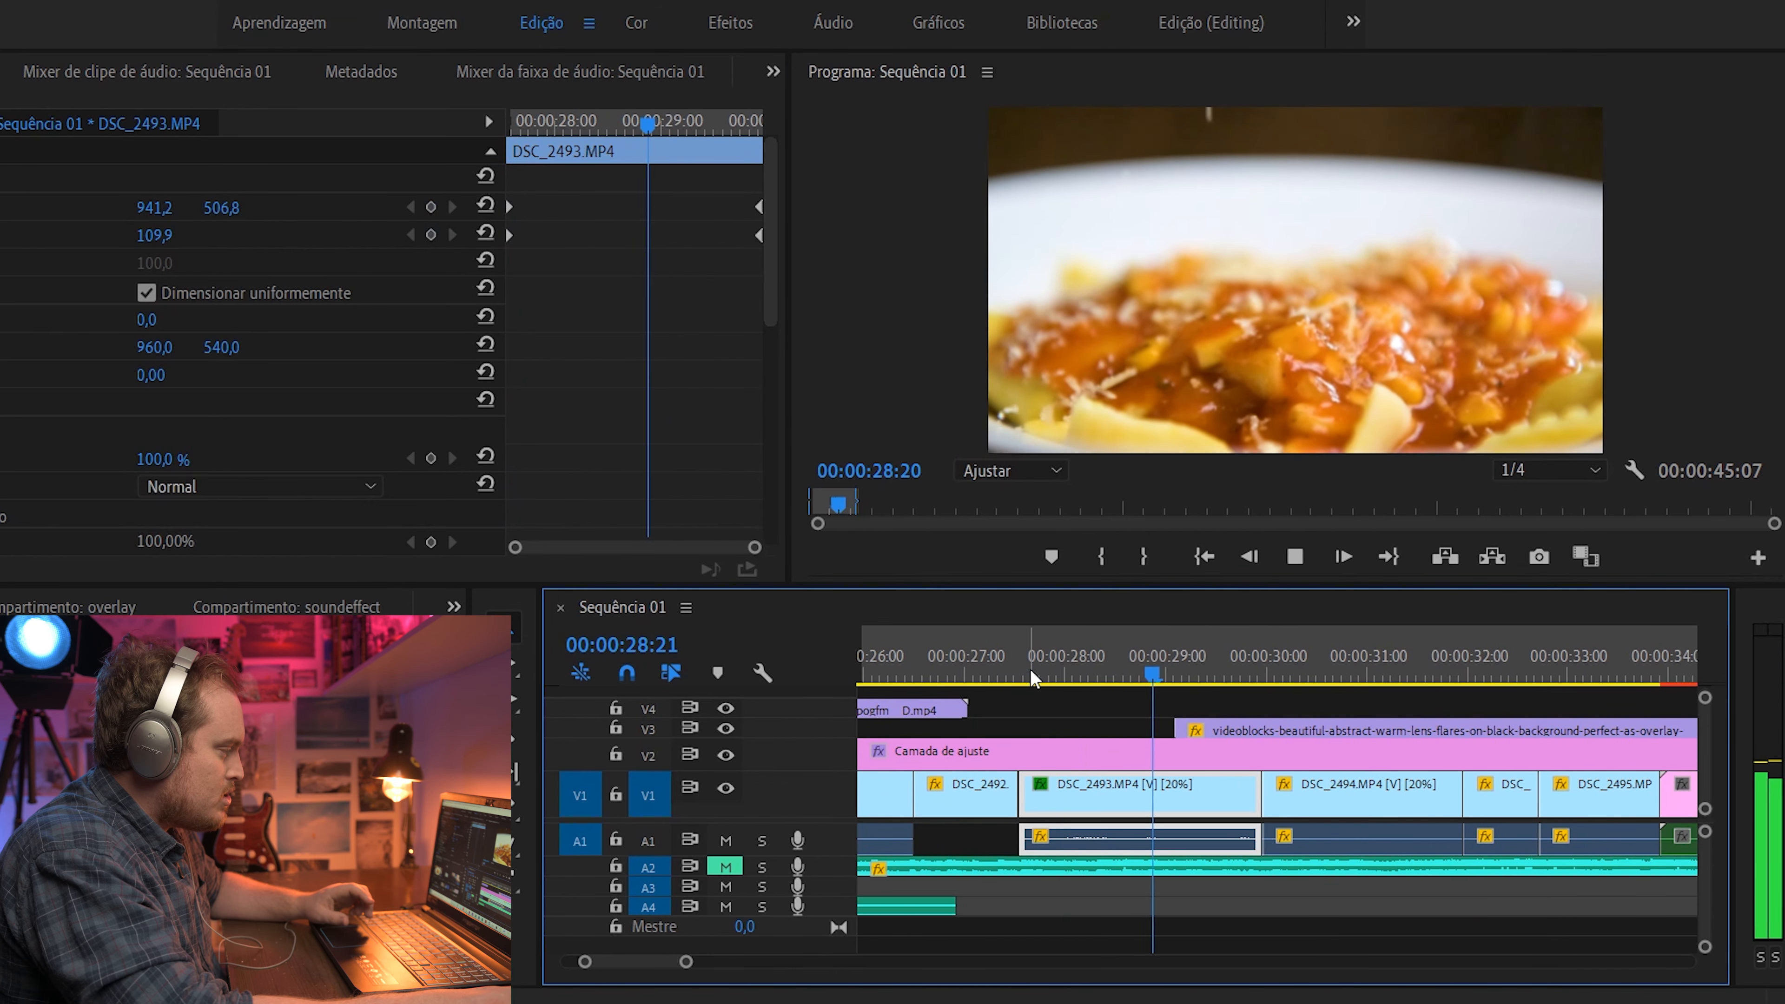
pyautogui.press('space')
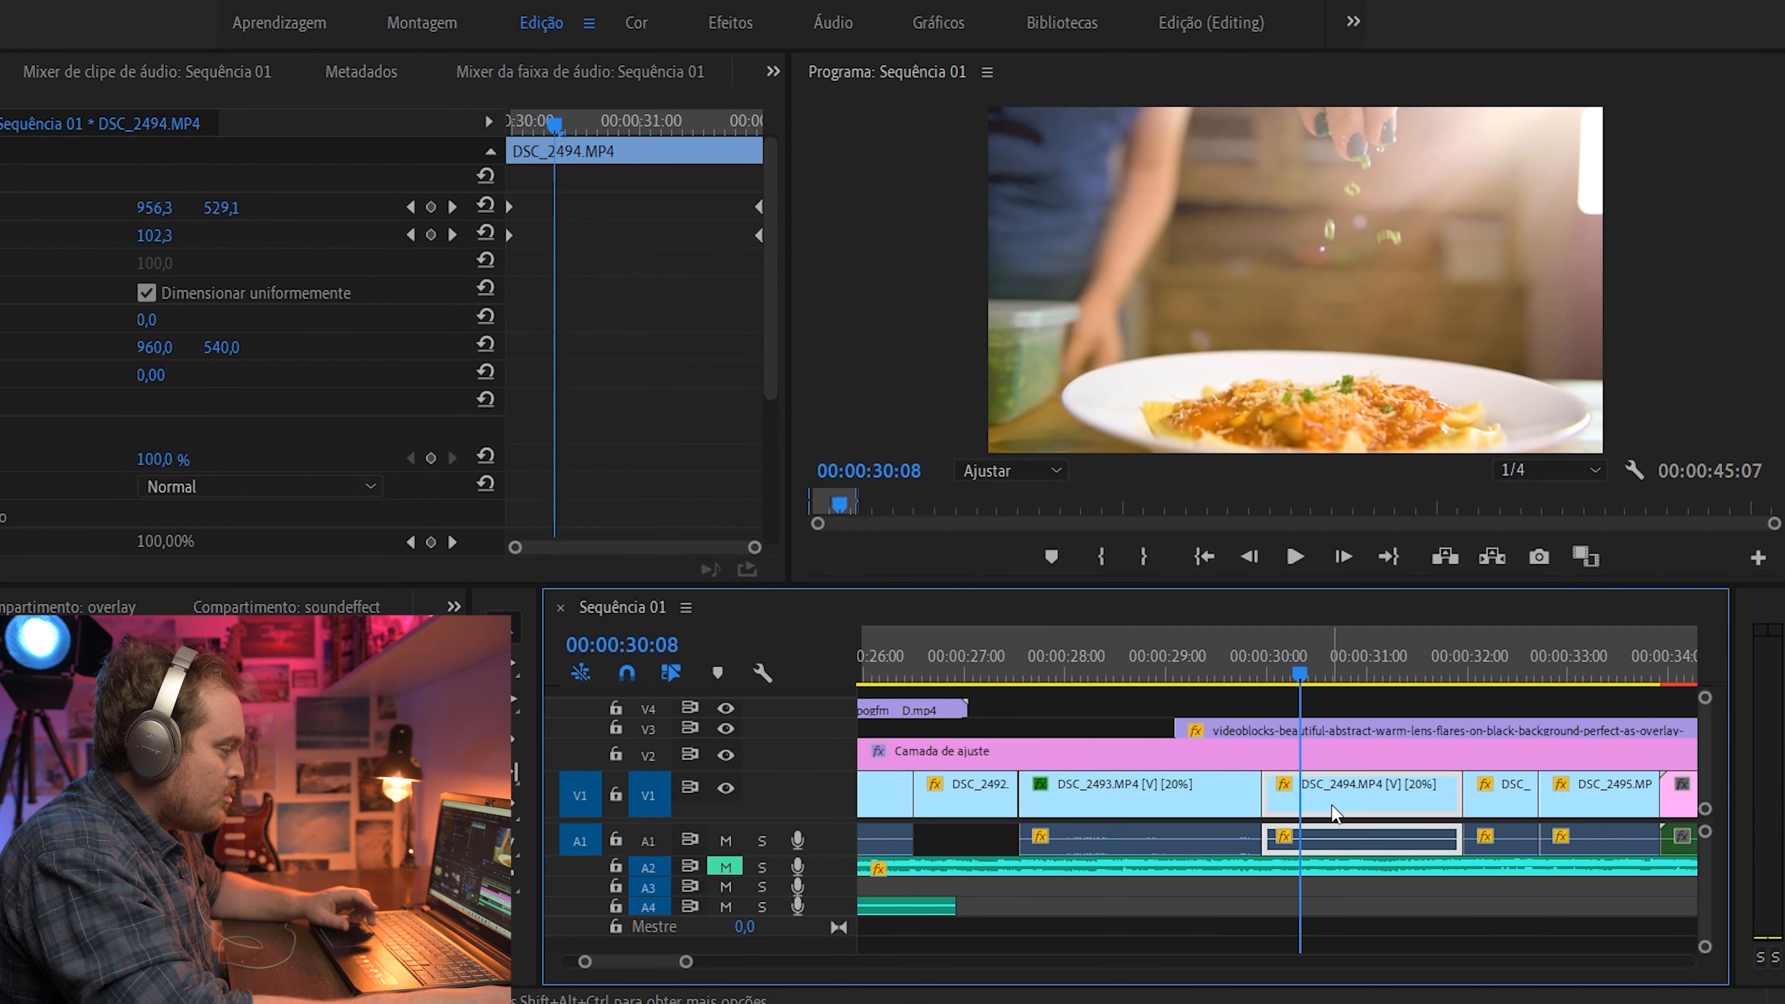
# Replay DSC_2494.MP4 from its start at 00:00:29:23 to examine its position and scale animation, stopping at 00:00:31:22
pyautogui.moveTo(556, 123); pyautogui.dragTo(489, 135)
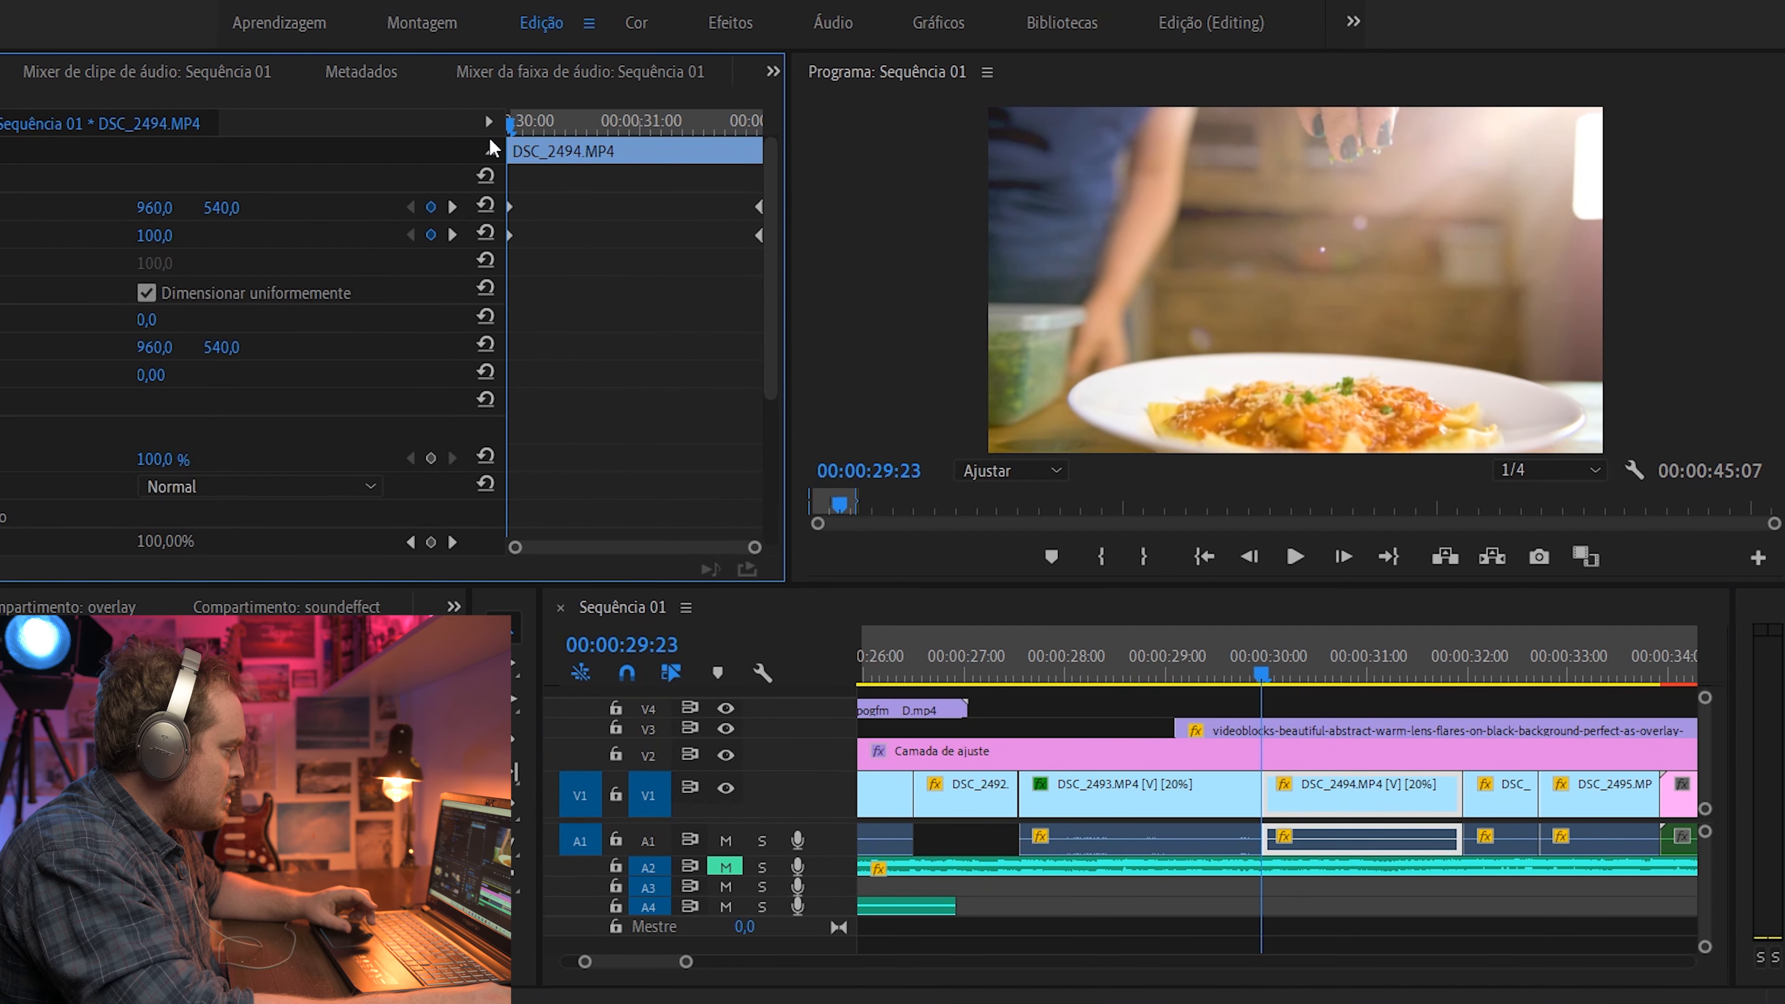
pyautogui.press('space')
pyautogui.press('space')
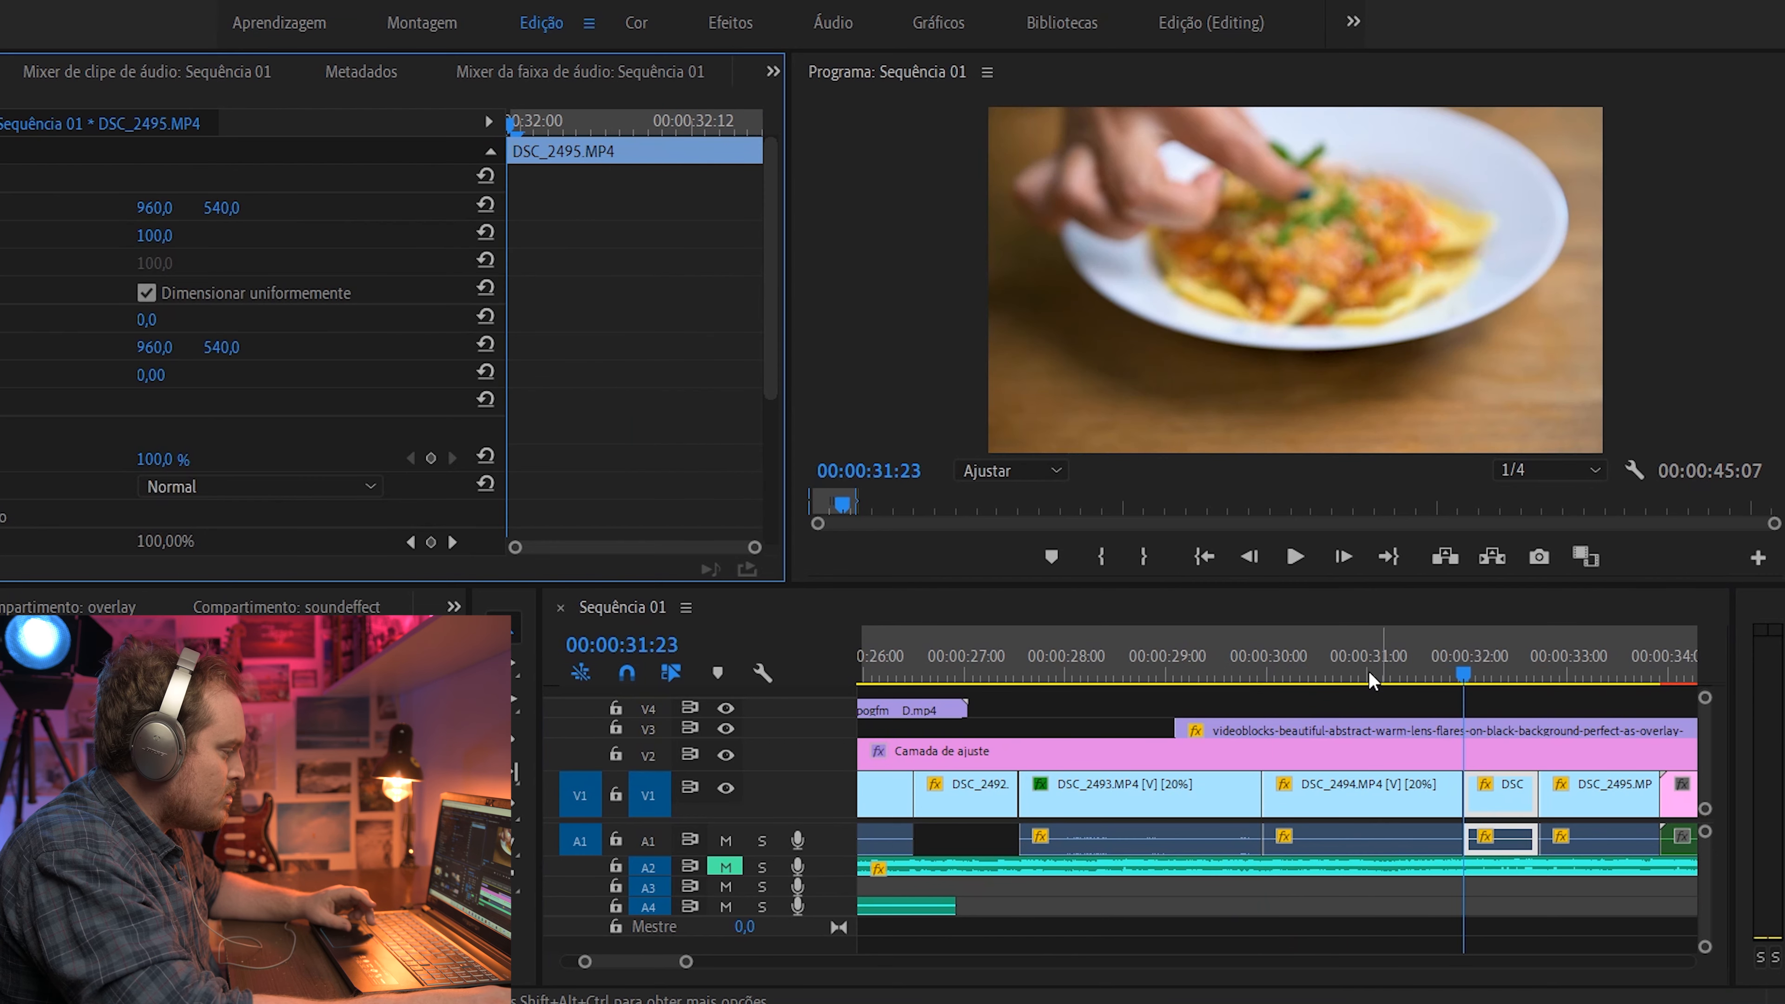
pyautogui.click(1262, 655)
pyautogui.press('space')
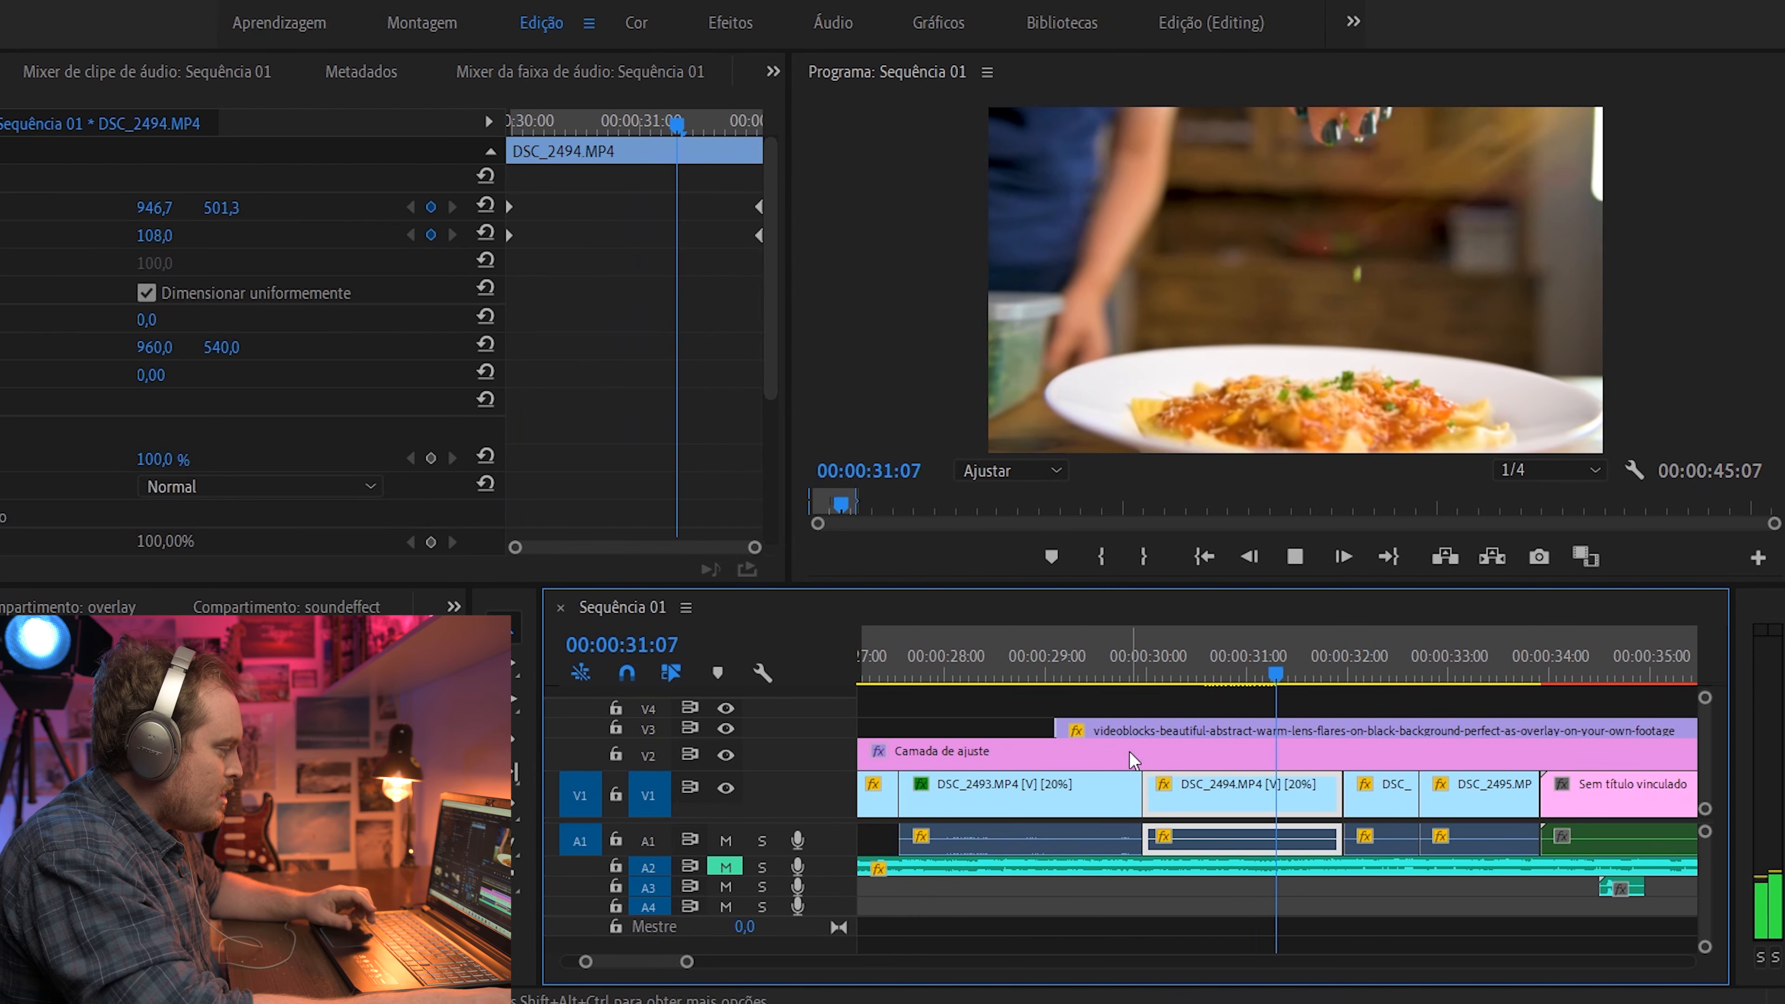
pyautogui.press('space')
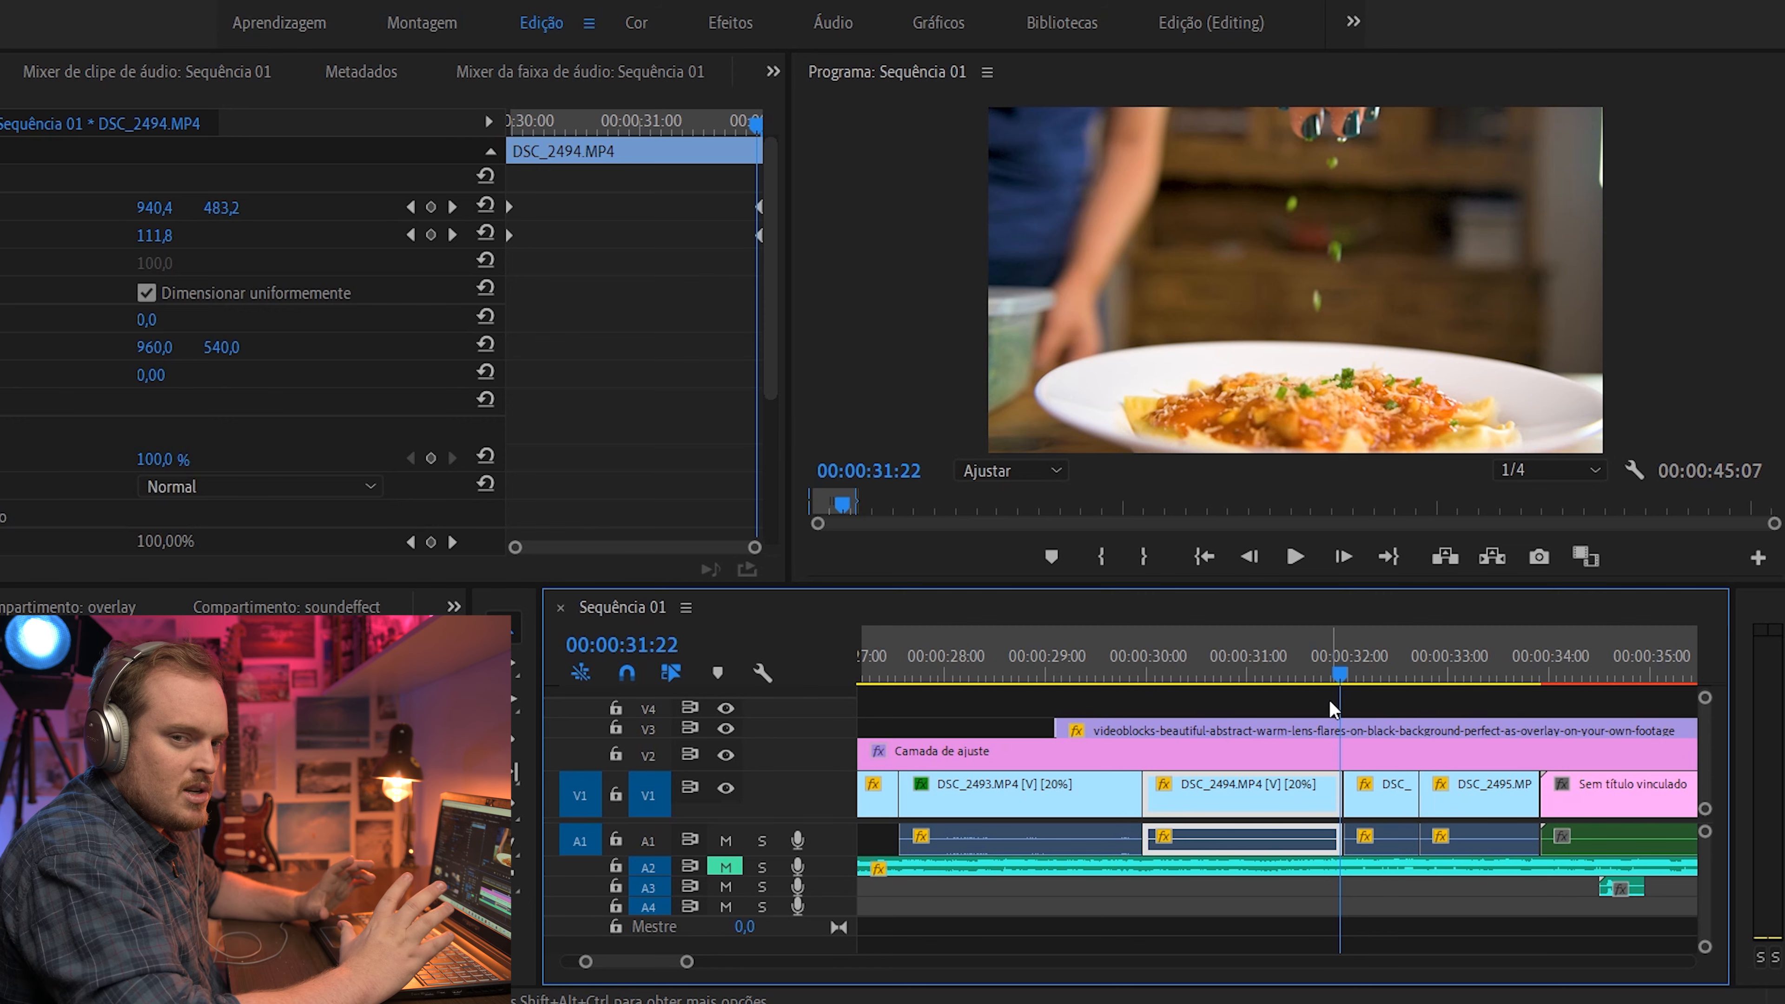
# Review the two DSC_2495.MP4 clips and play on into the linked title composition, stopping at 00:00:35:05
pyautogui.scroll(-1, 1261, 741)
pyautogui.scroll(2, 1267, 737)
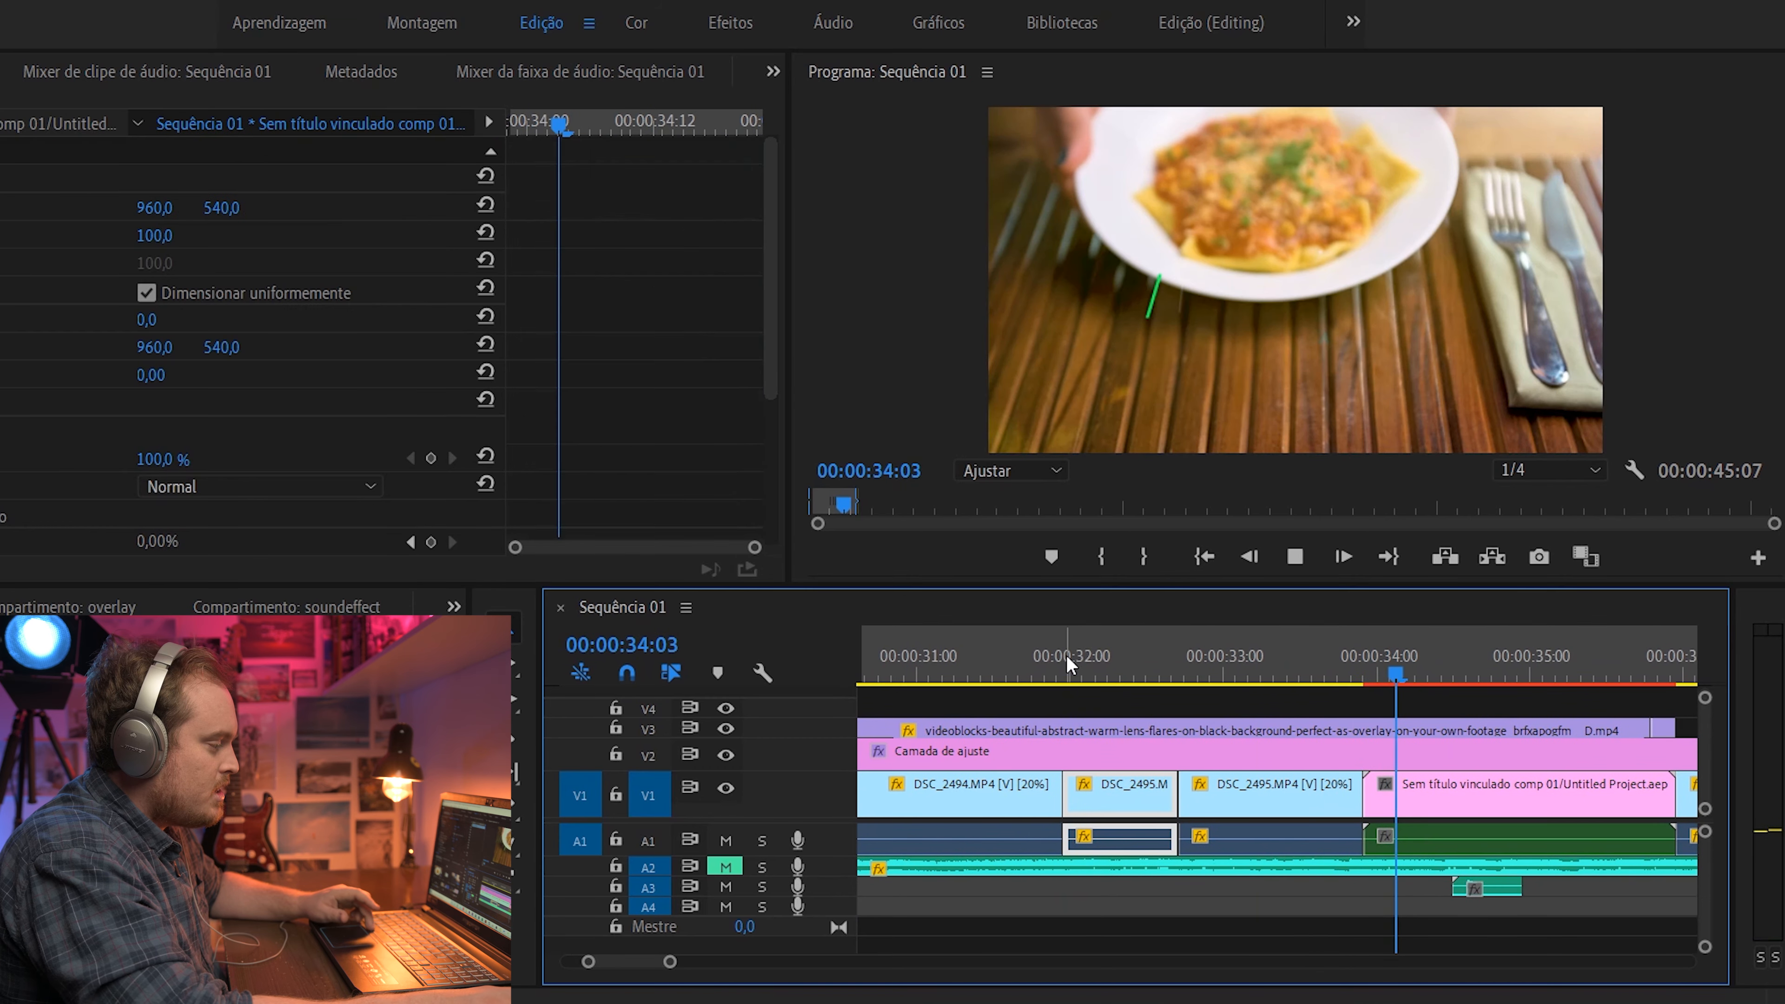
pyautogui.moveTo(1065, 658); pyautogui.dragTo(1102, 717)
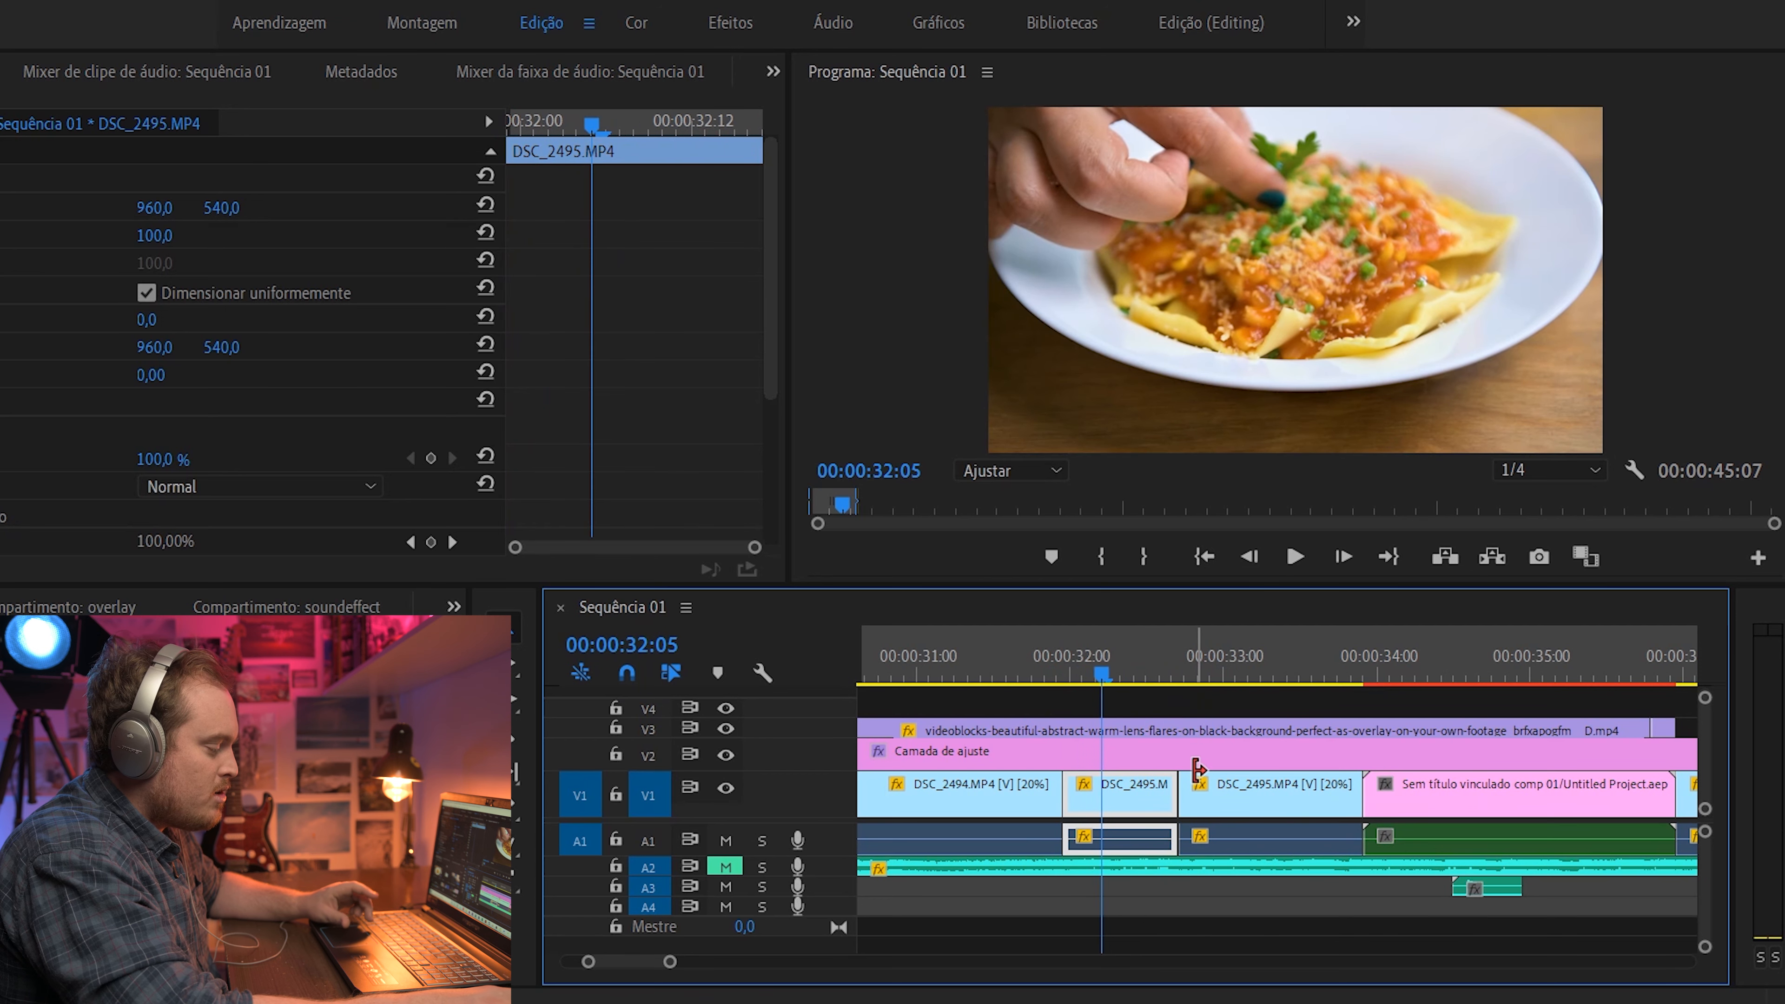
pyautogui.moveTo(1101, 654); pyautogui.dragTo(1273, 662)
pyautogui.press('space')
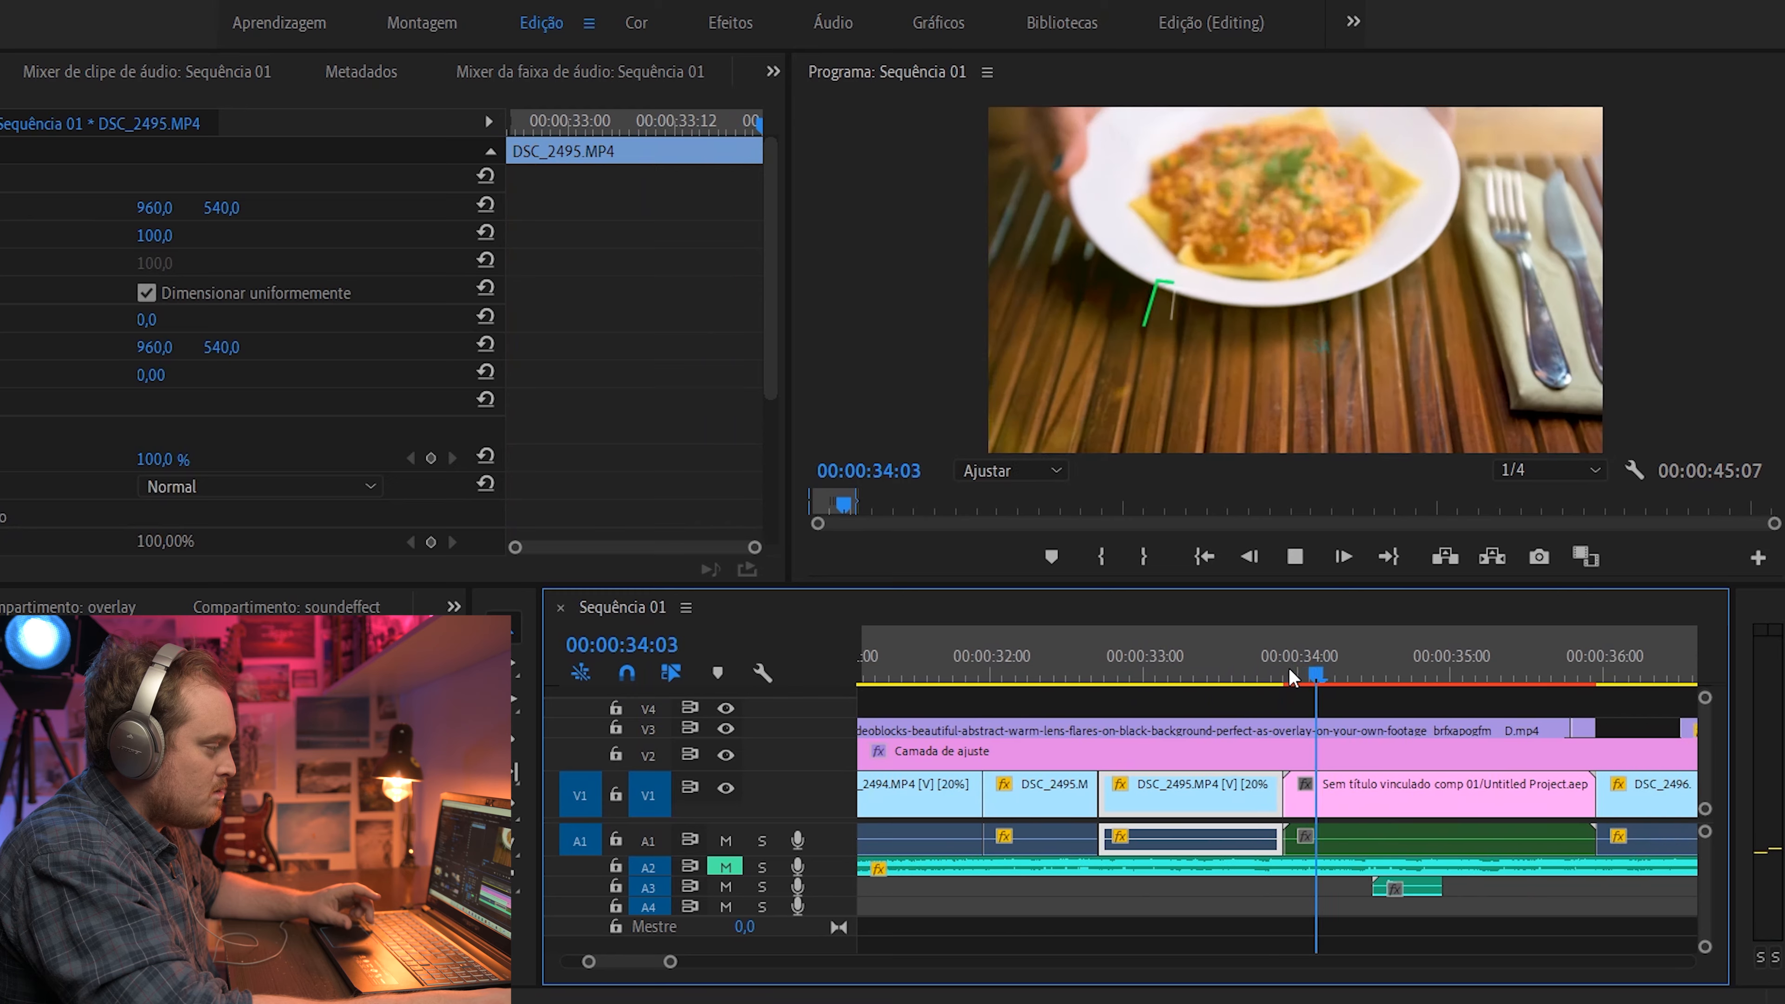
pyautogui.press('space')
# Examine the title animation in the linked After Effects composition clip from 00:00:34:03 to 00:00:34:19
pyautogui.press('-')
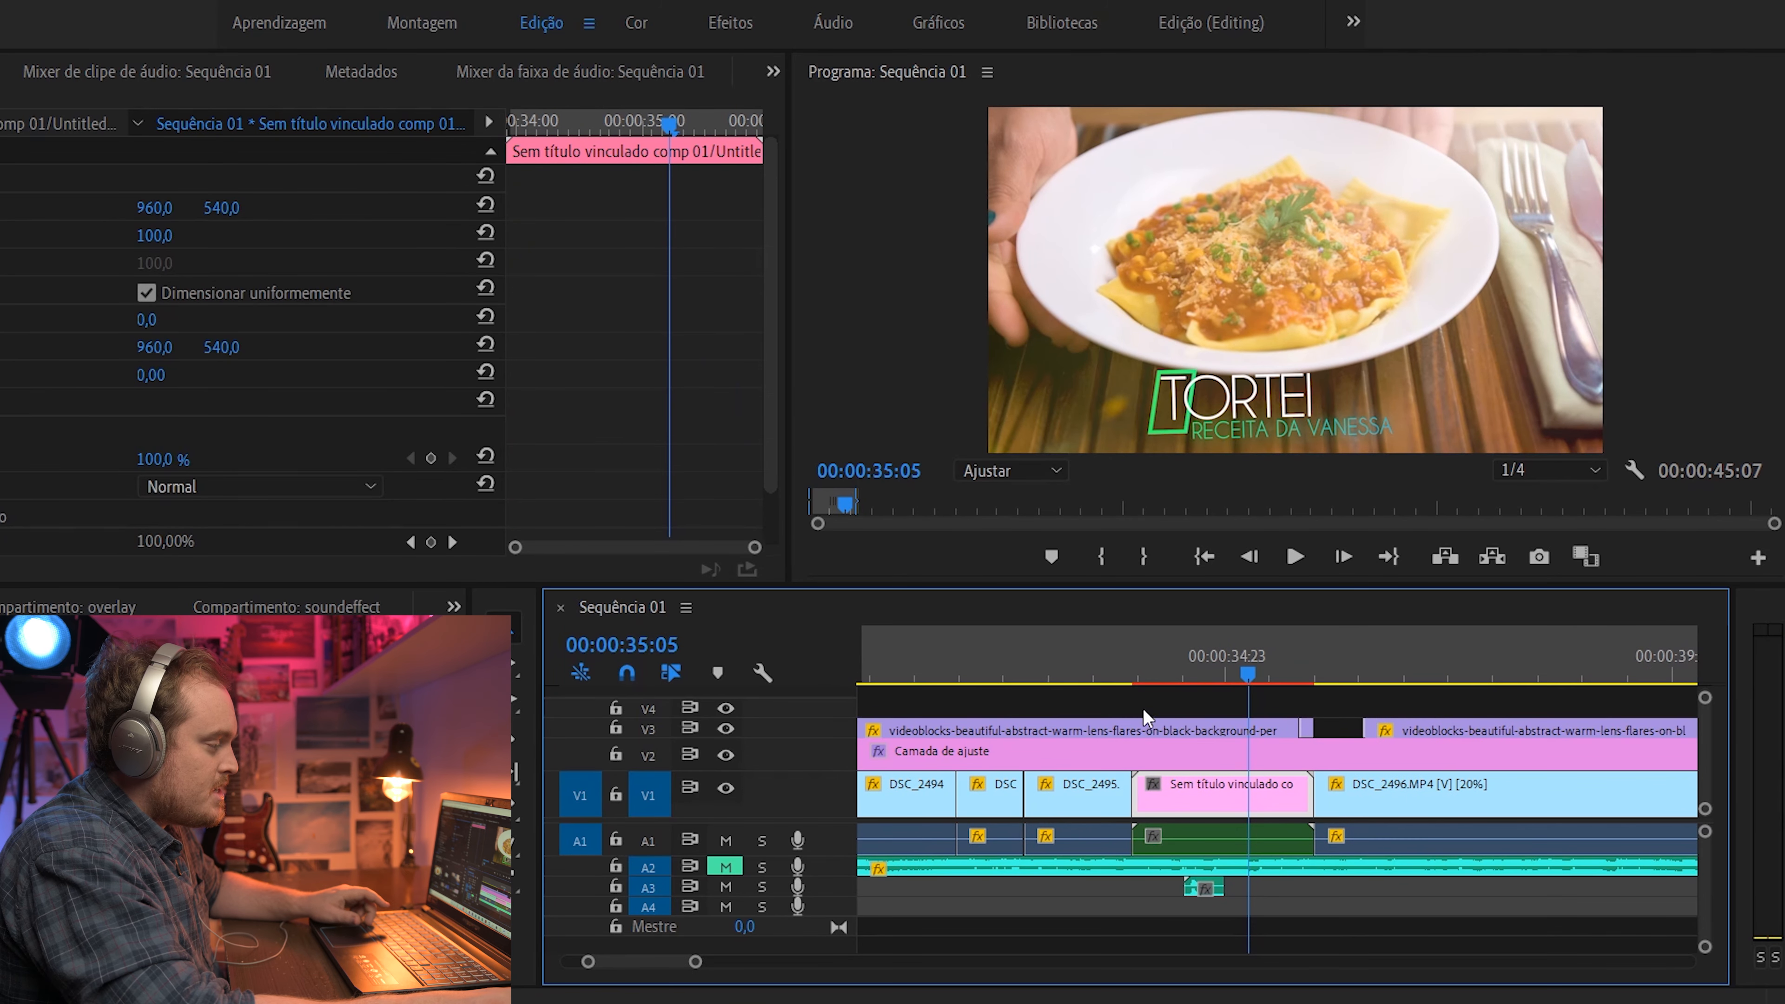
pyautogui.press('=')
pyautogui.moveTo(1139, 665); pyautogui.dragTo(1104, 667)
pyautogui.press('Right')
pyautogui.press('Right')
pyautogui.press('Right')
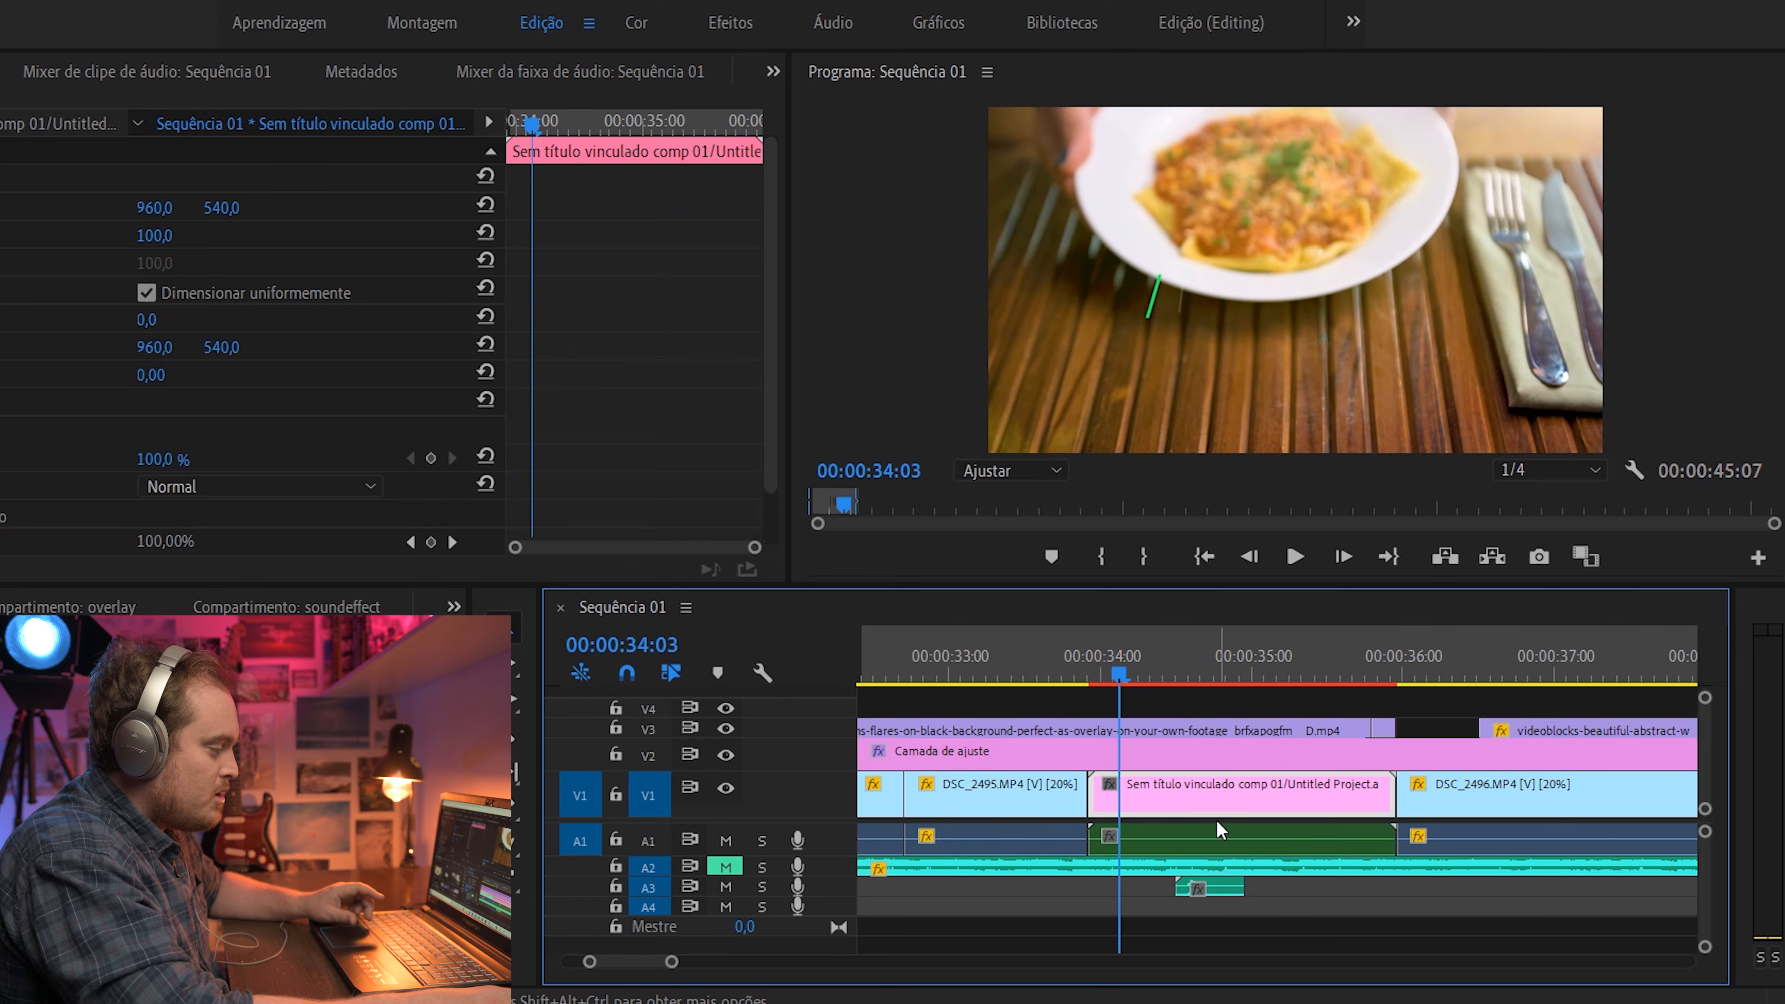
pyautogui.keyDown('alt'); pyautogui.click(1218, 828); pyautogui.keyUp('alt')
pyautogui.keyDown('alt'); pyautogui.click(1203, 794); pyautogui.keyUp('alt')
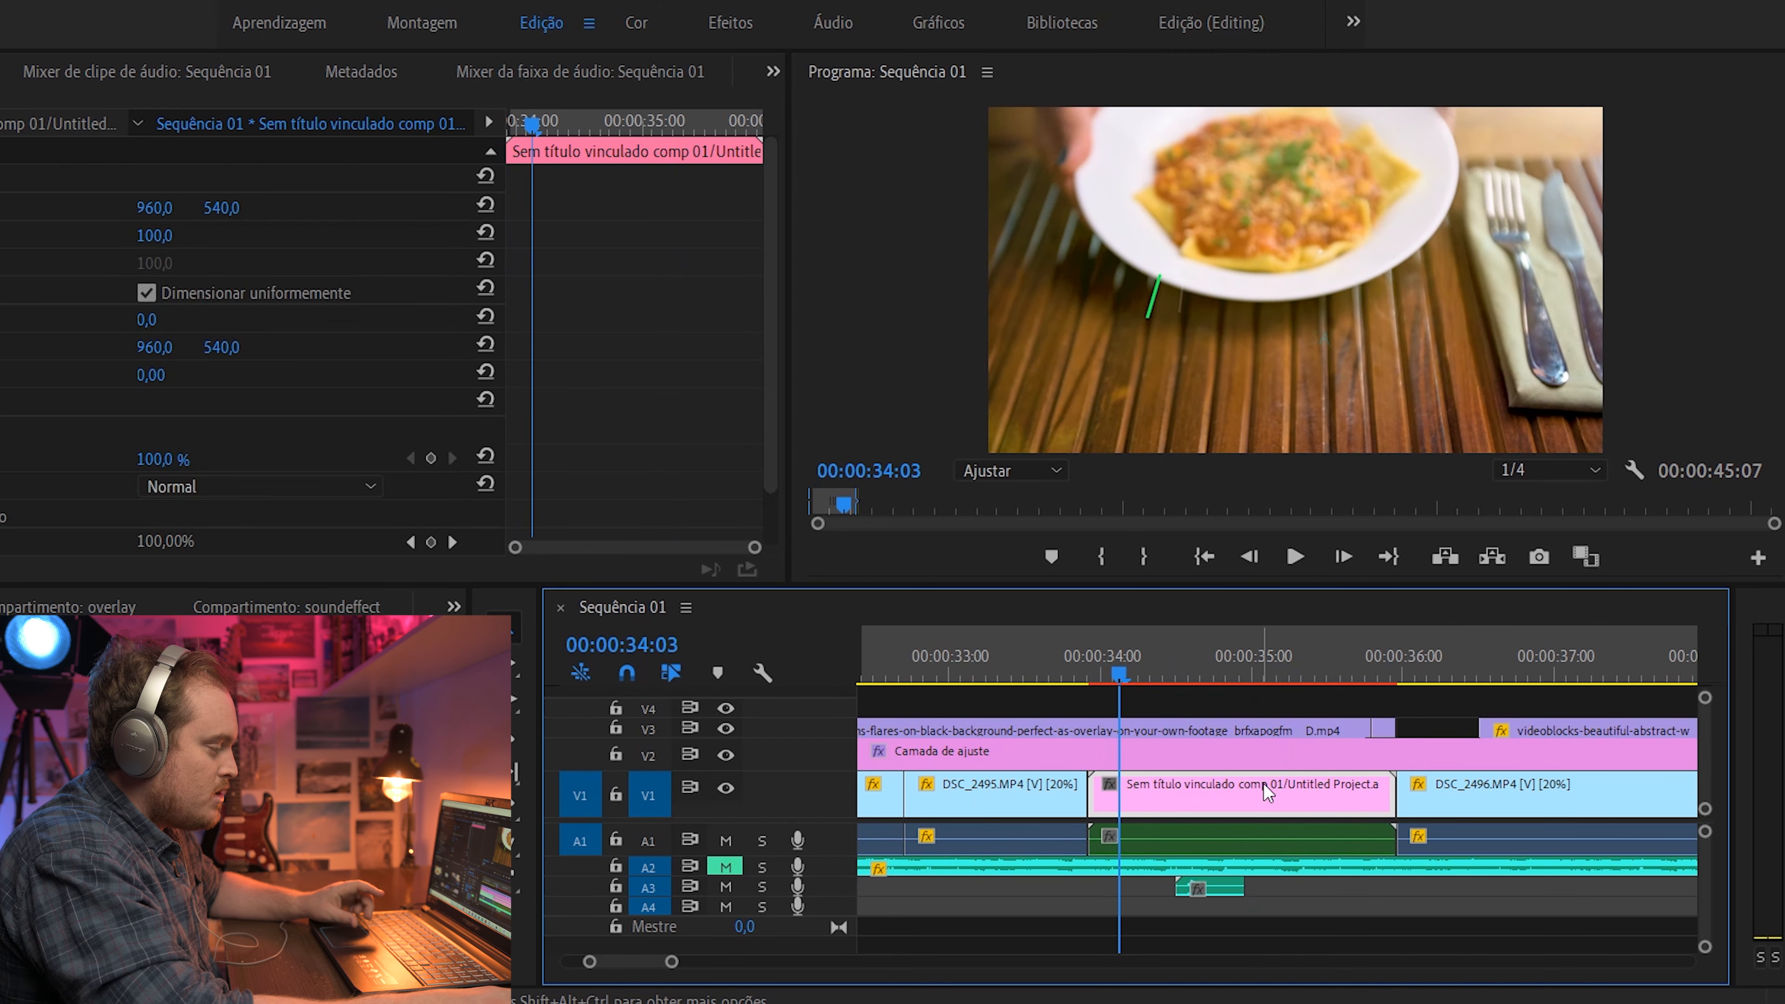
pyautogui.moveTo(1126, 665); pyautogui.dragTo(1216, 677)
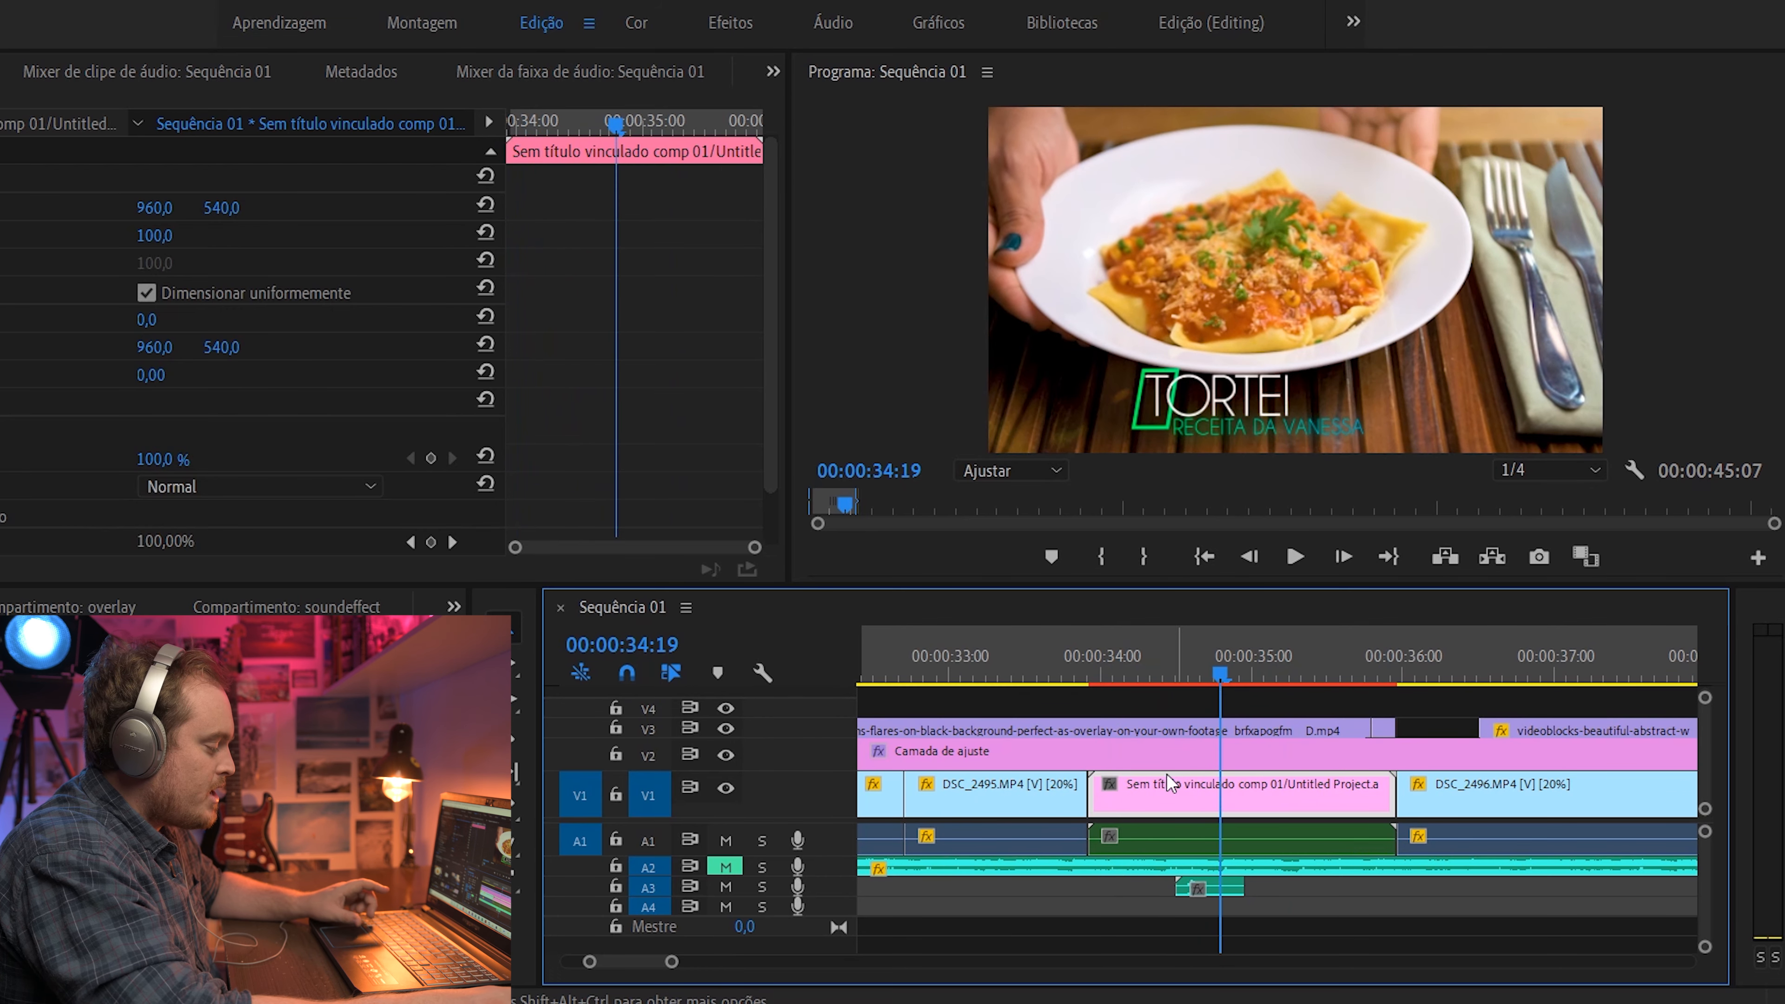
# Move on to DSC_2496.MP4 at 00:00:36:06, and open Untitled Project.aep from the B-roll prato folder in After Effects
pyautogui.press('-')
pyautogui.press('=')
pyautogui.moveTo(1082, 682); pyautogui.dragTo(1280, 650)
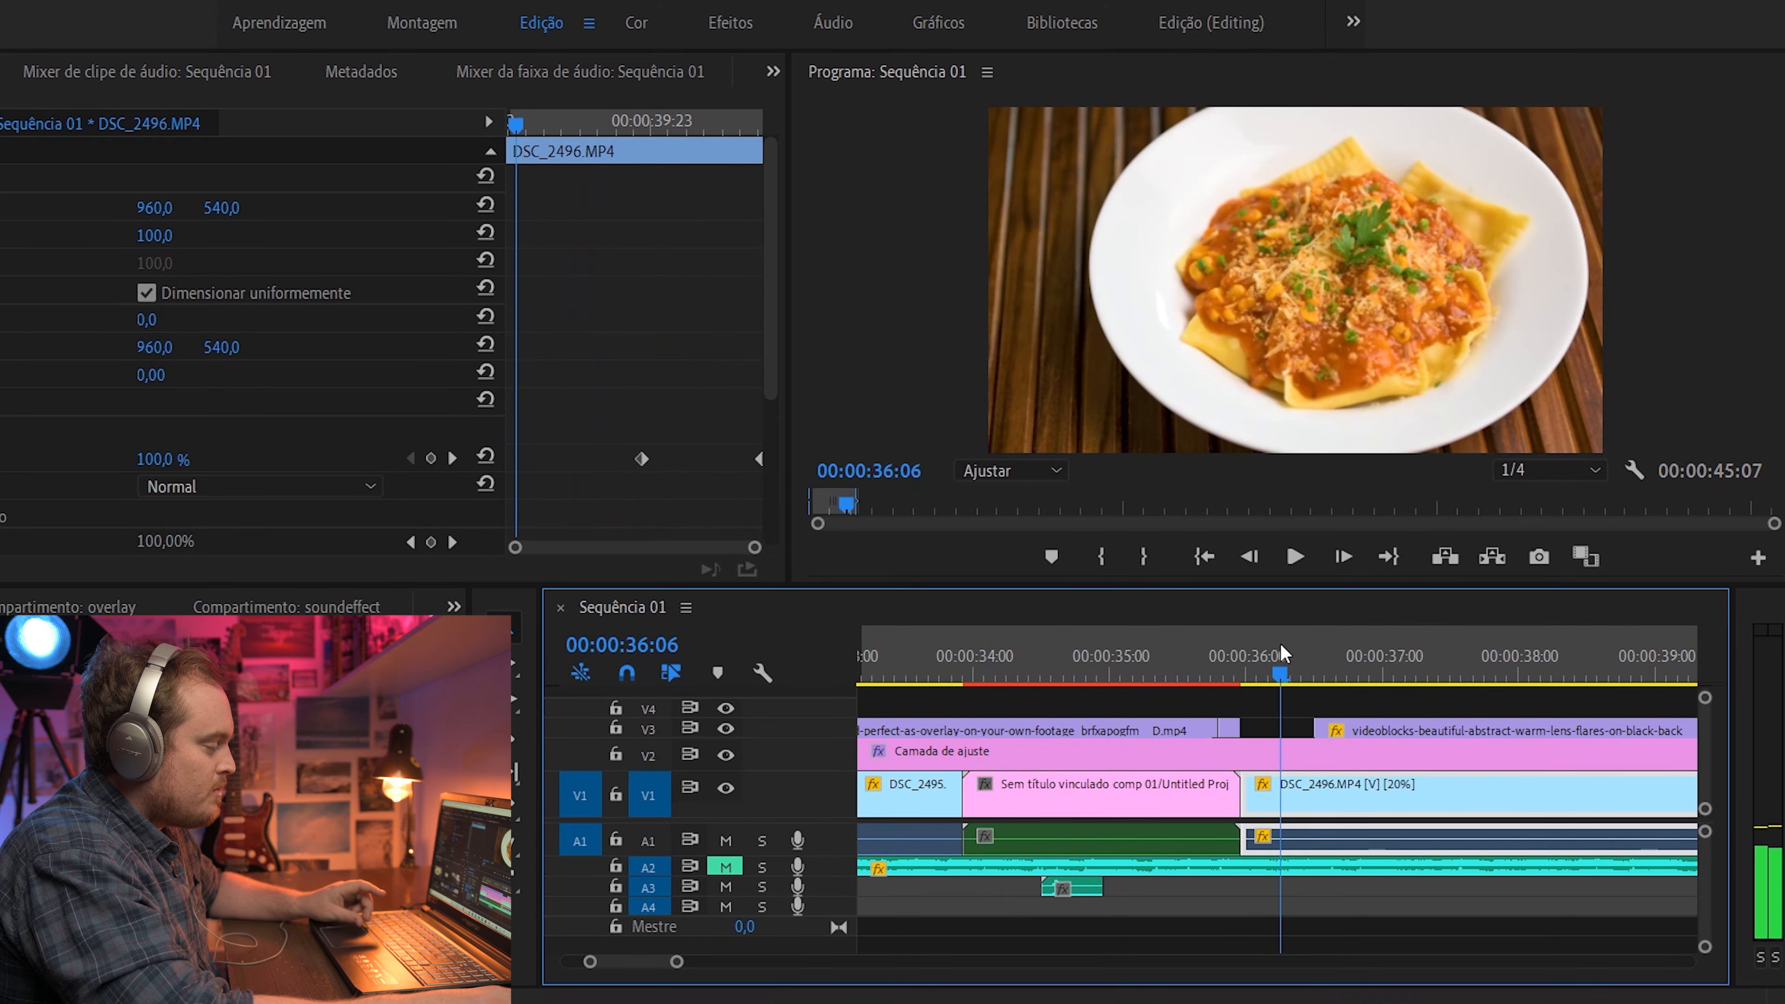
pyautogui.hotkey('alt', 'Tab')
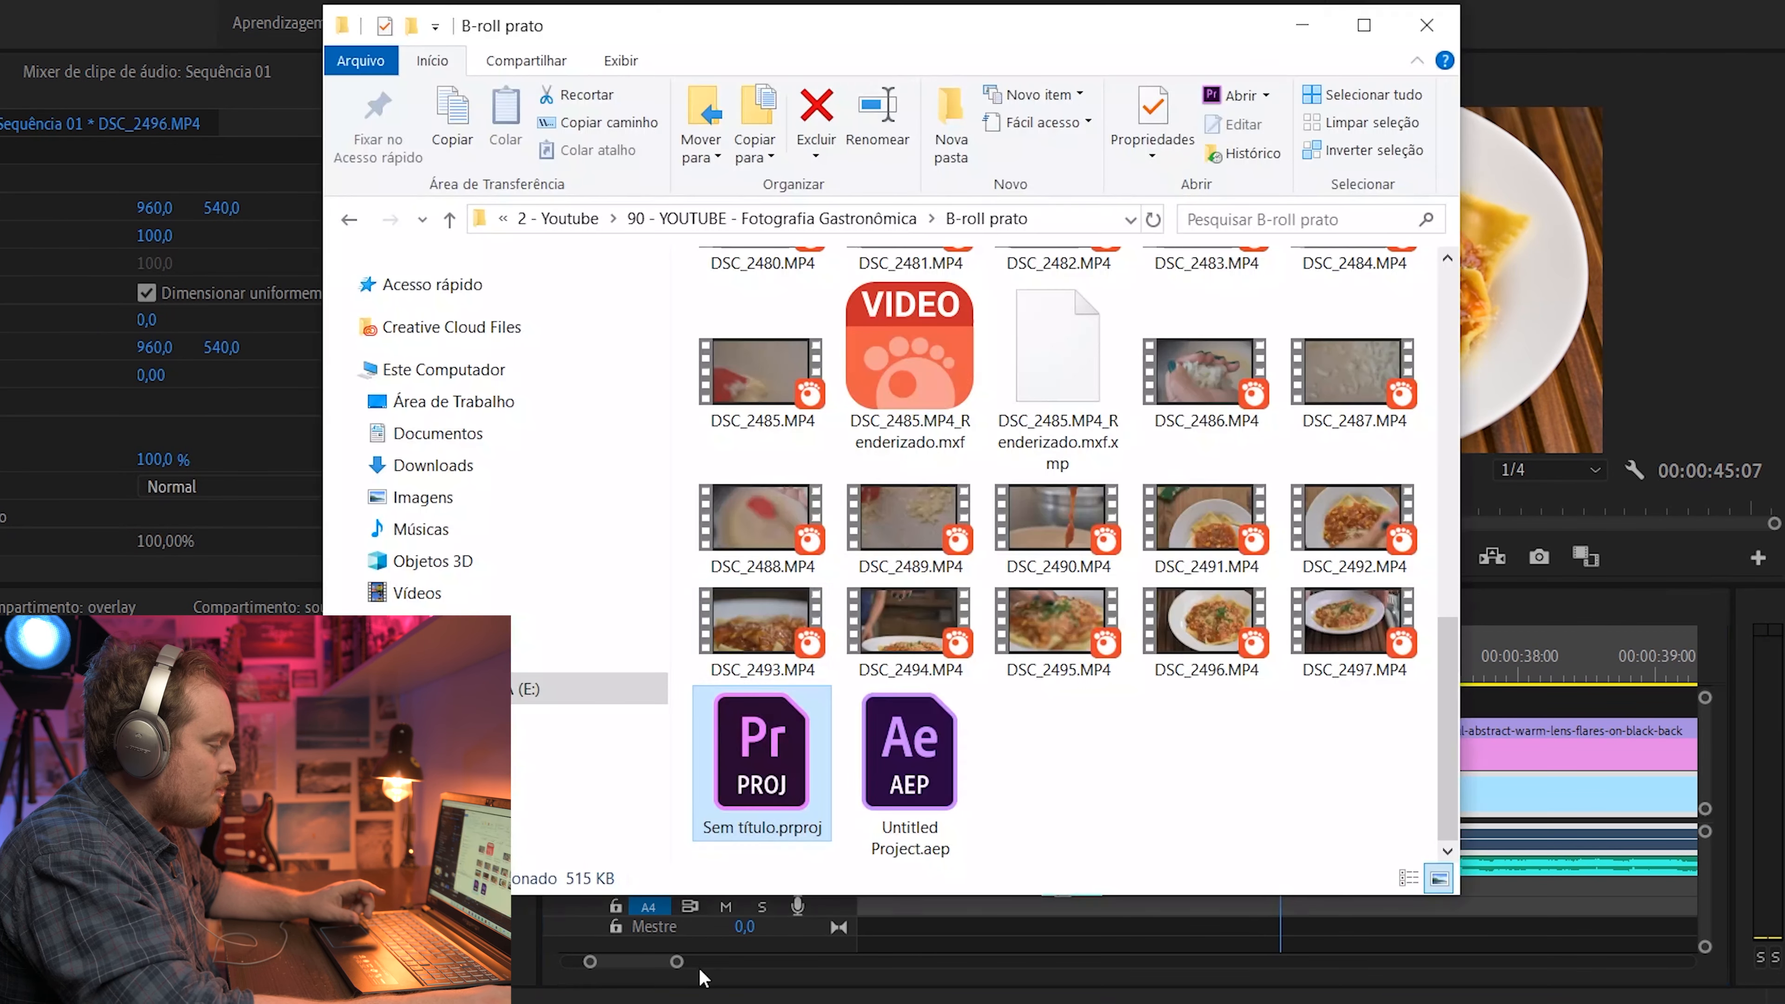
pyautogui.doubleClick(864, 719)
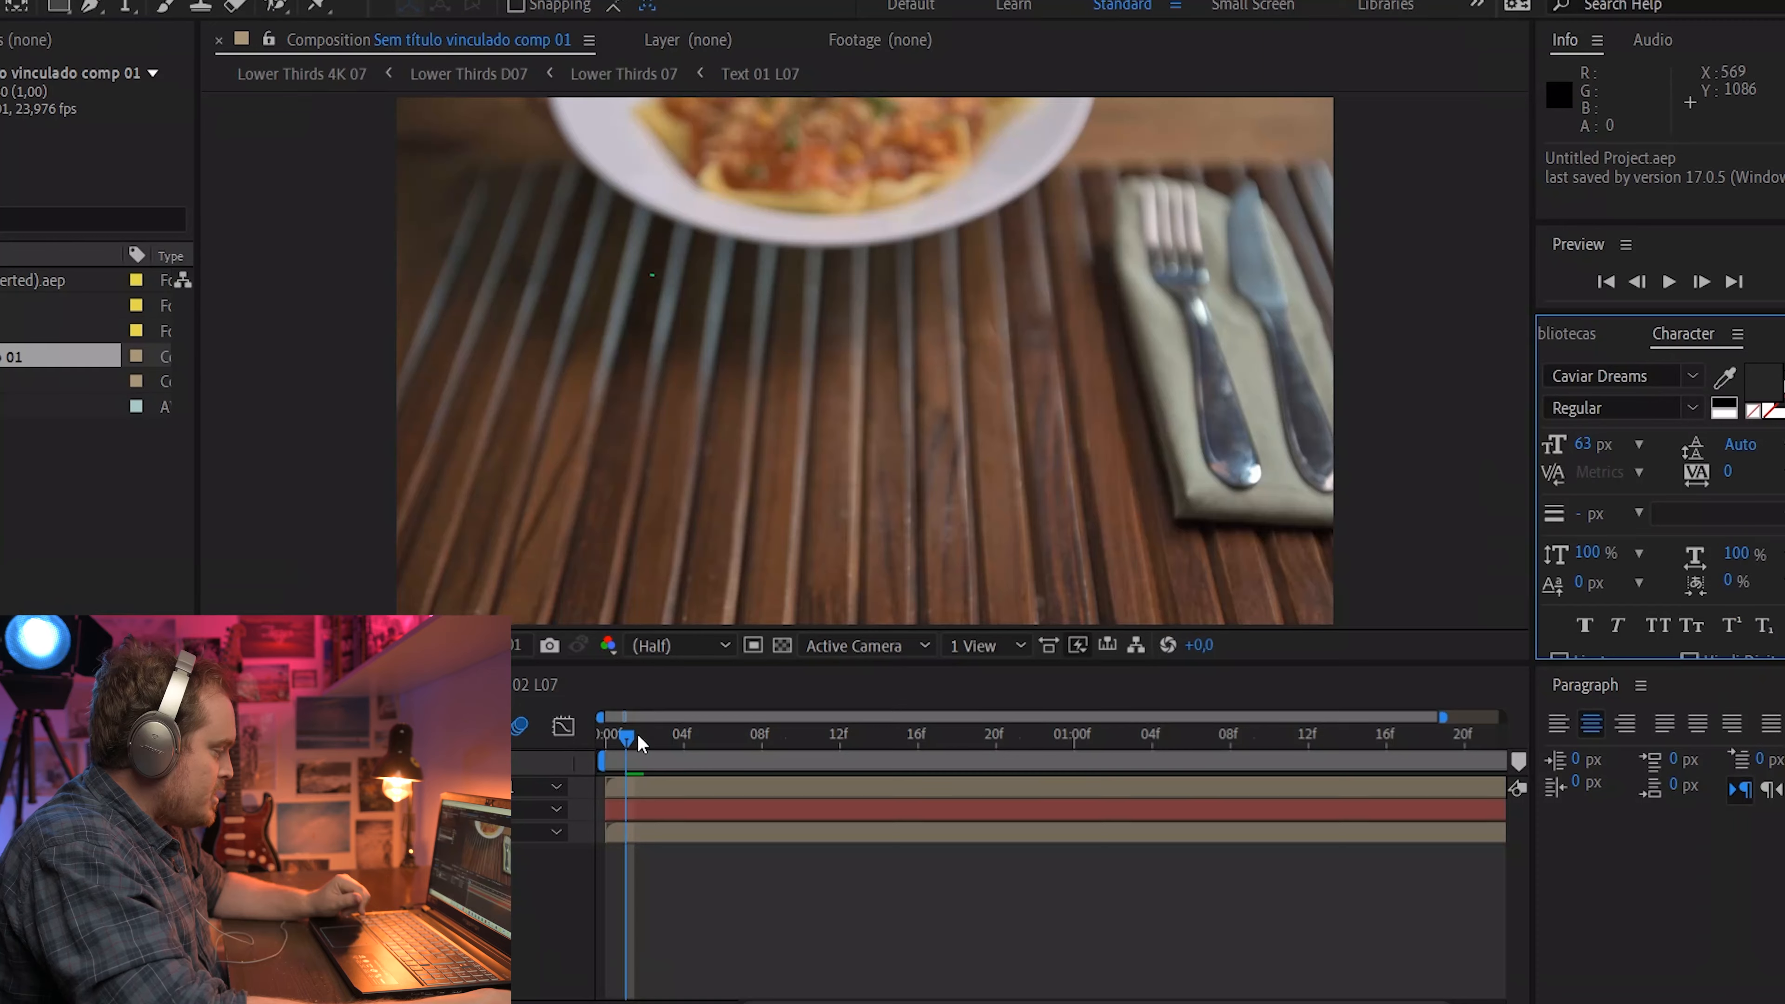
# Scrub the title animation to 0:00:00:15 and inspect the Sequência aninhada 02 and Lower Thirds 07 layers
pyautogui.moveTo(640, 742); pyautogui.dragTo(954, 814)
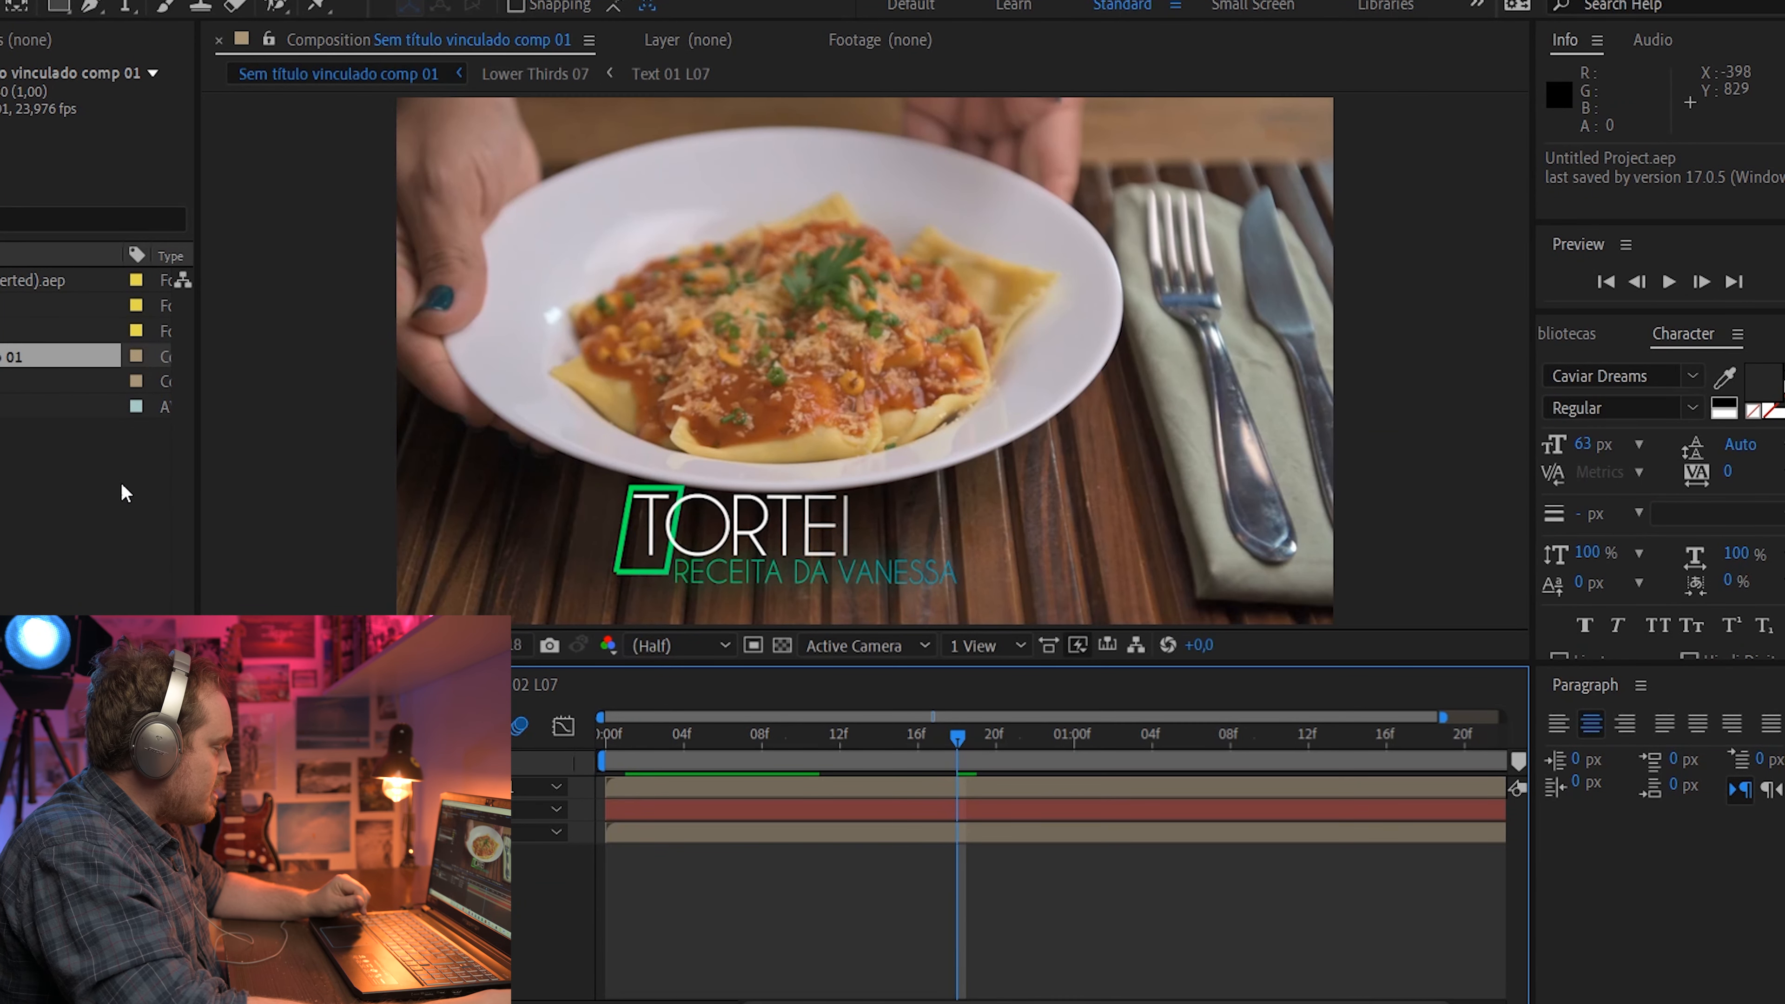
pyautogui.click(183, 833)
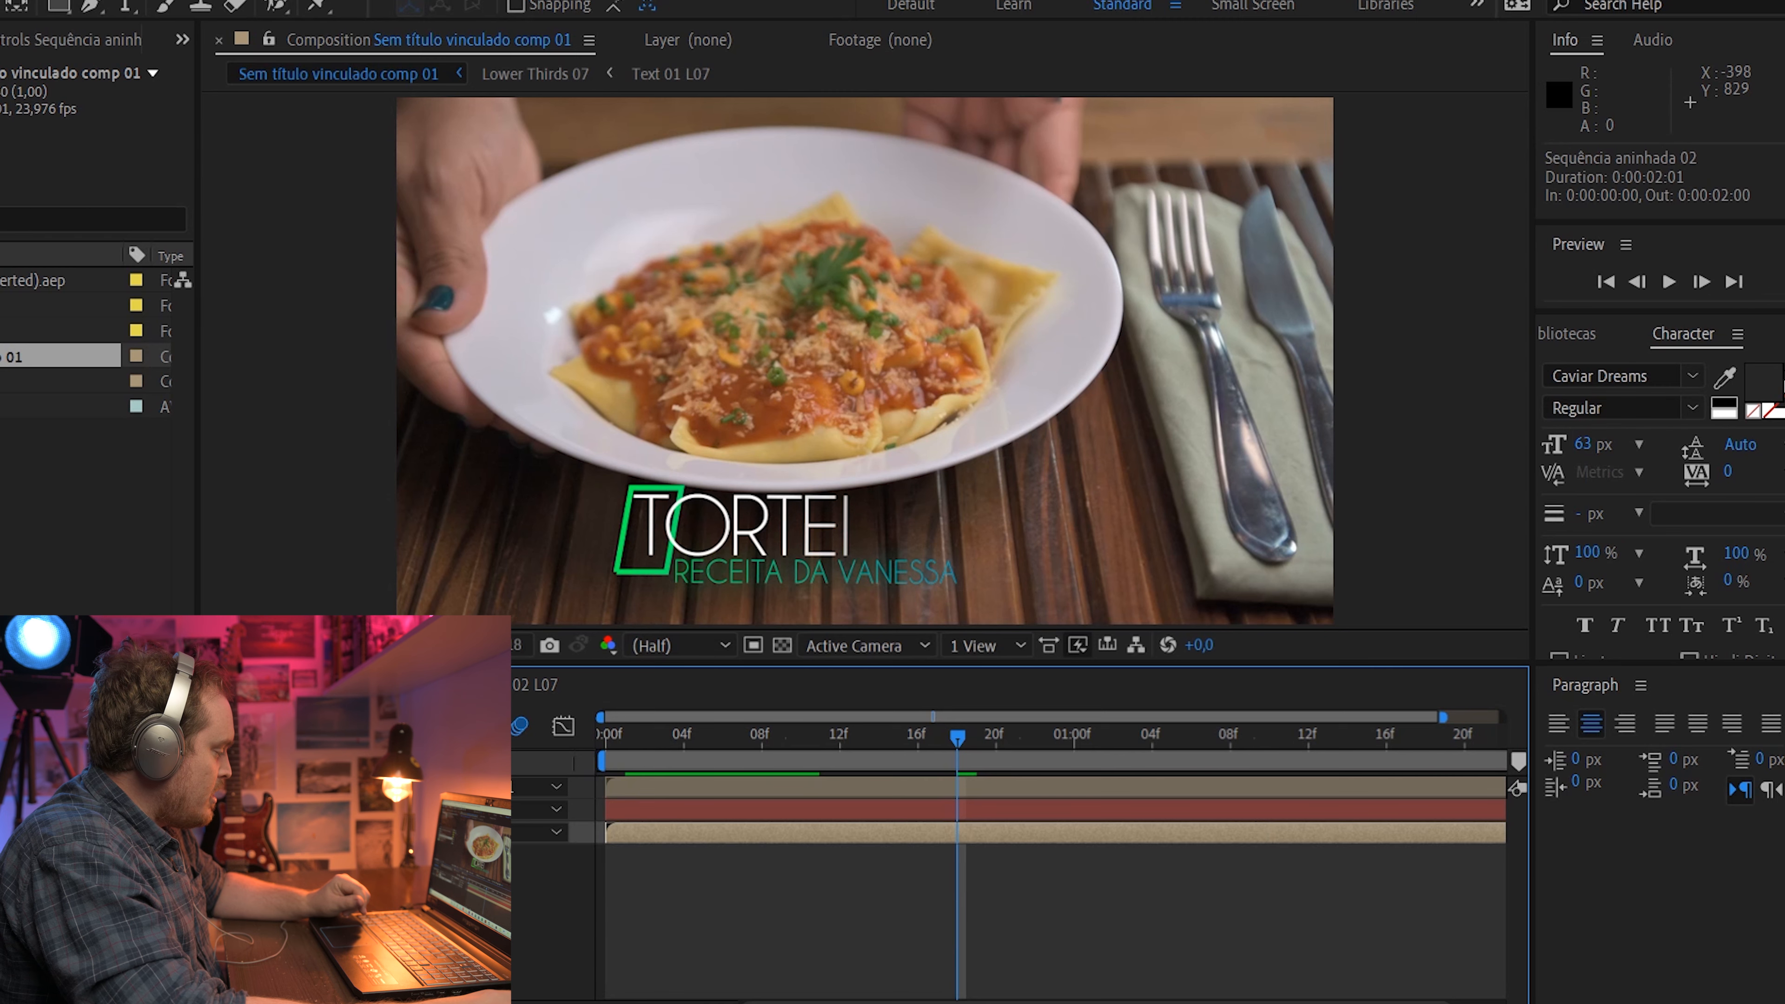
pyautogui.click(183, 787)
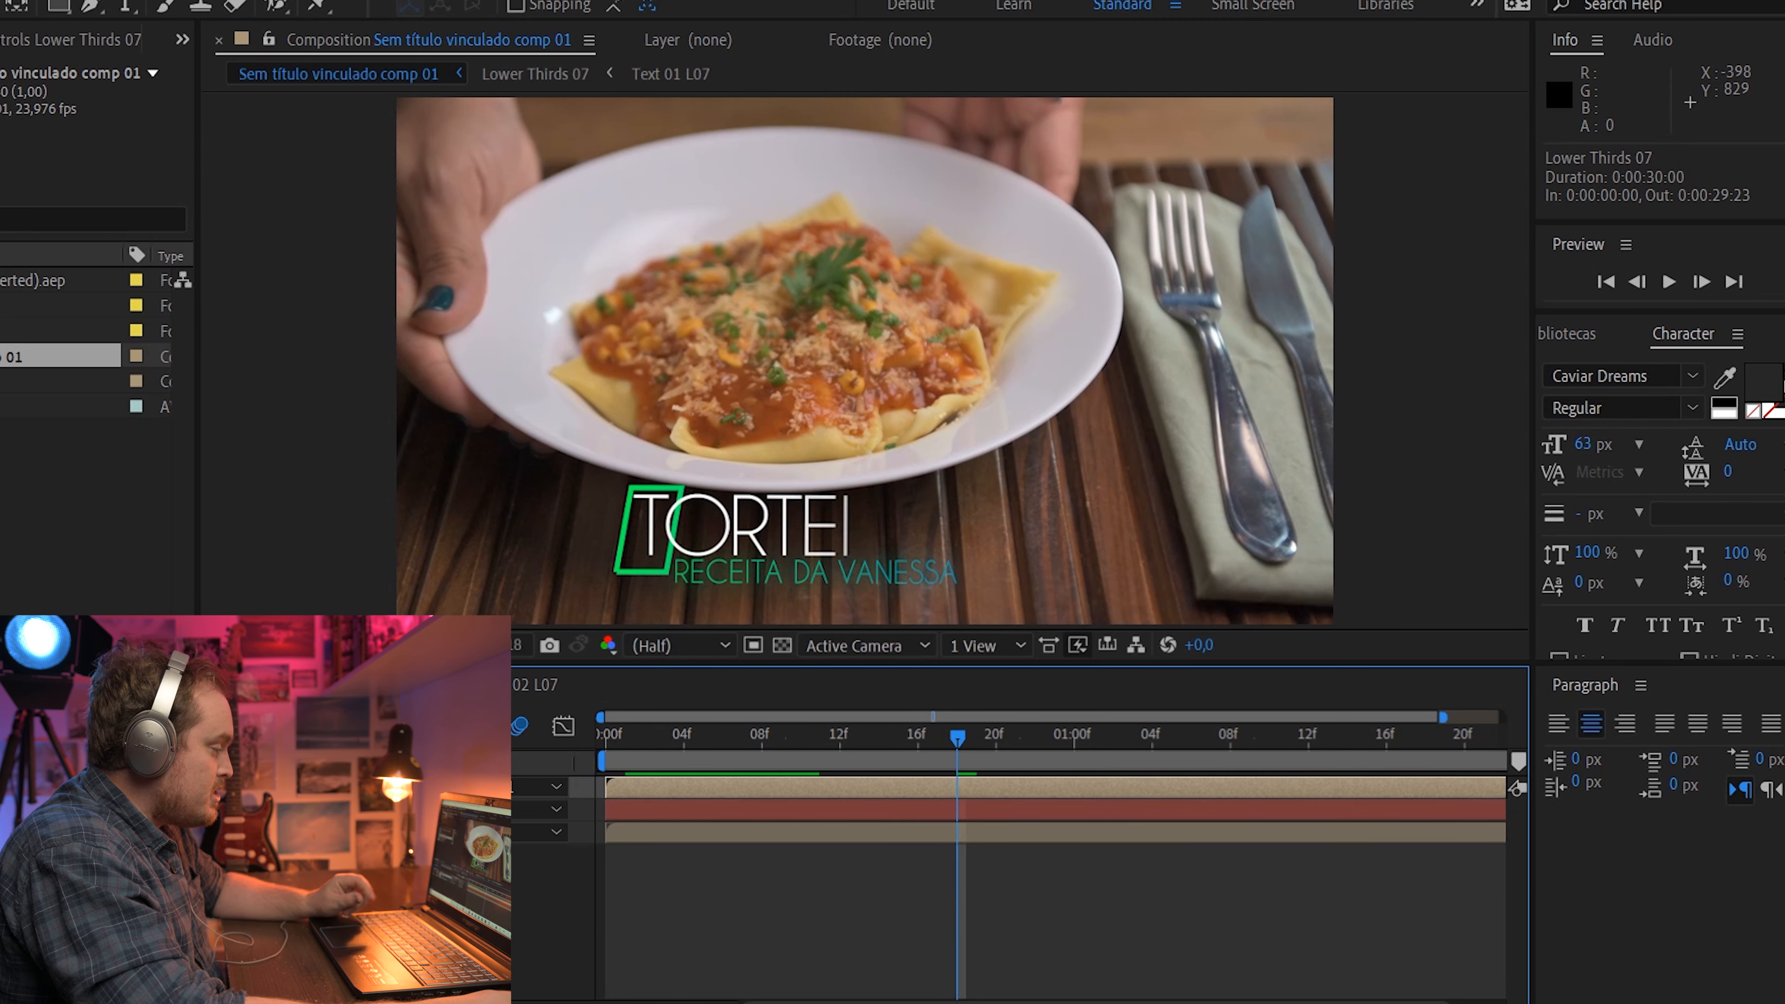
pyautogui.moveTo(955, 733); pyautogui.dragTo(899, 740)
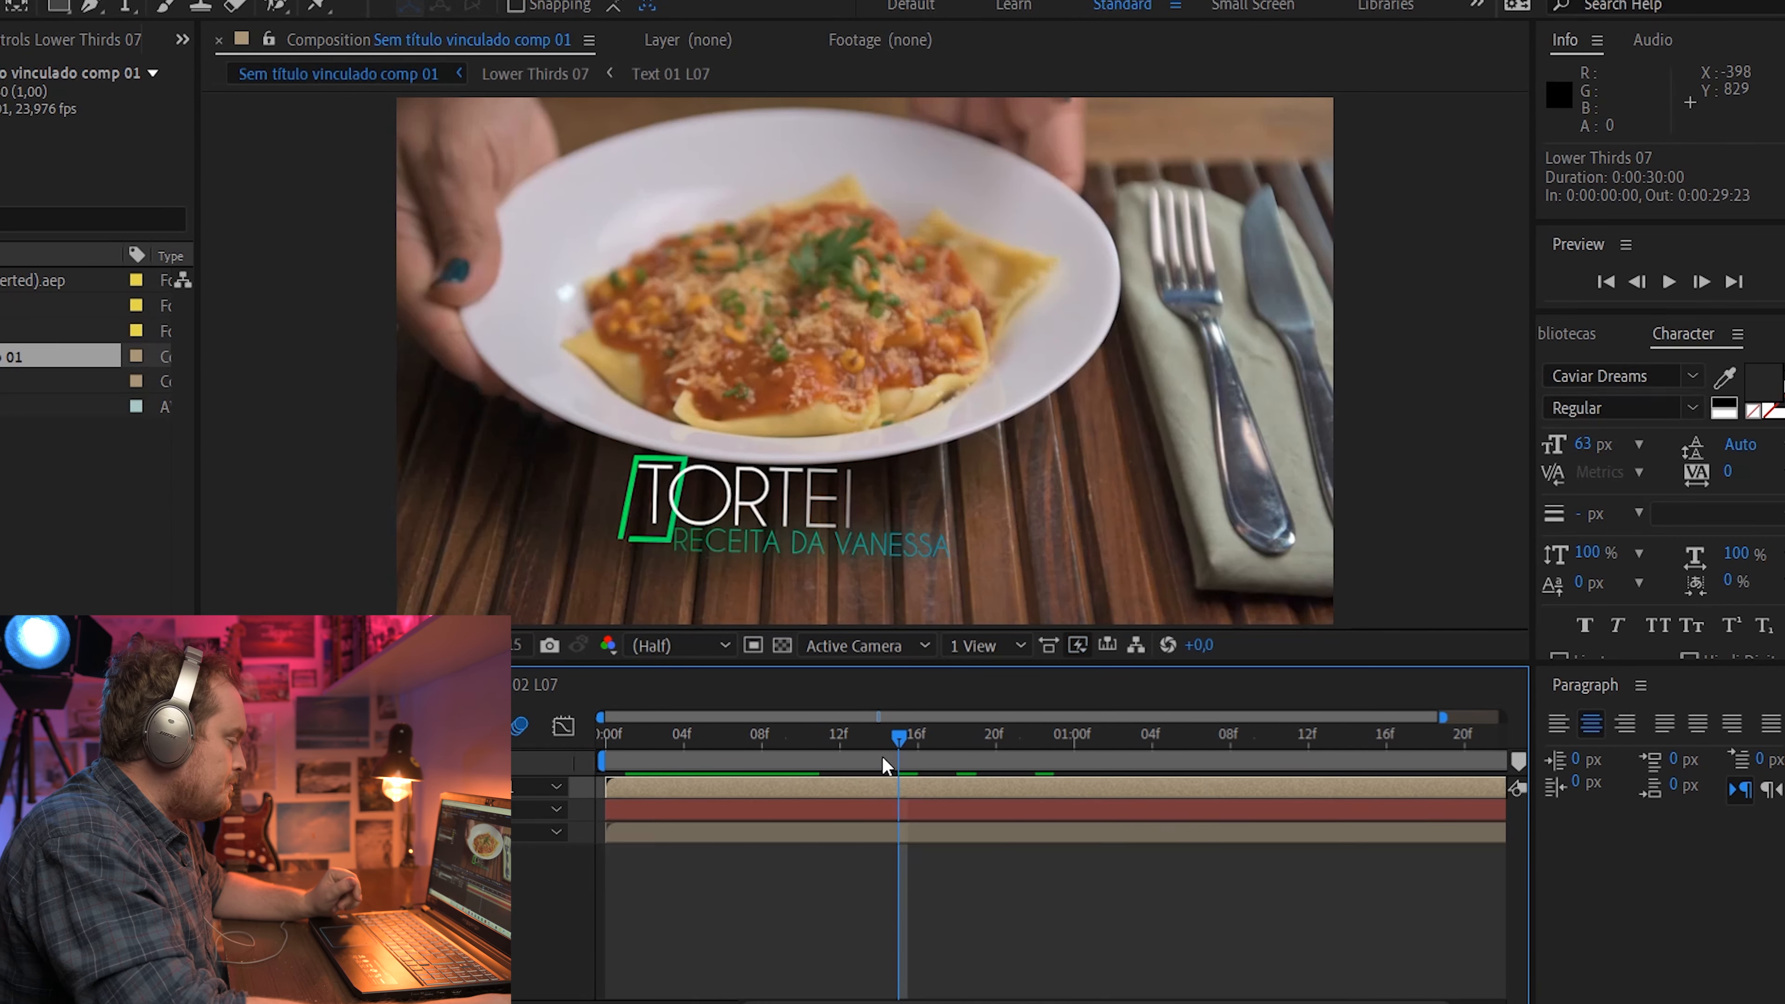
# Apply the Boris FX Mocha AE effect to the Sequência aninhada 02 layer and launch Mocha from the new effect
pyautogui.click(281, 833)
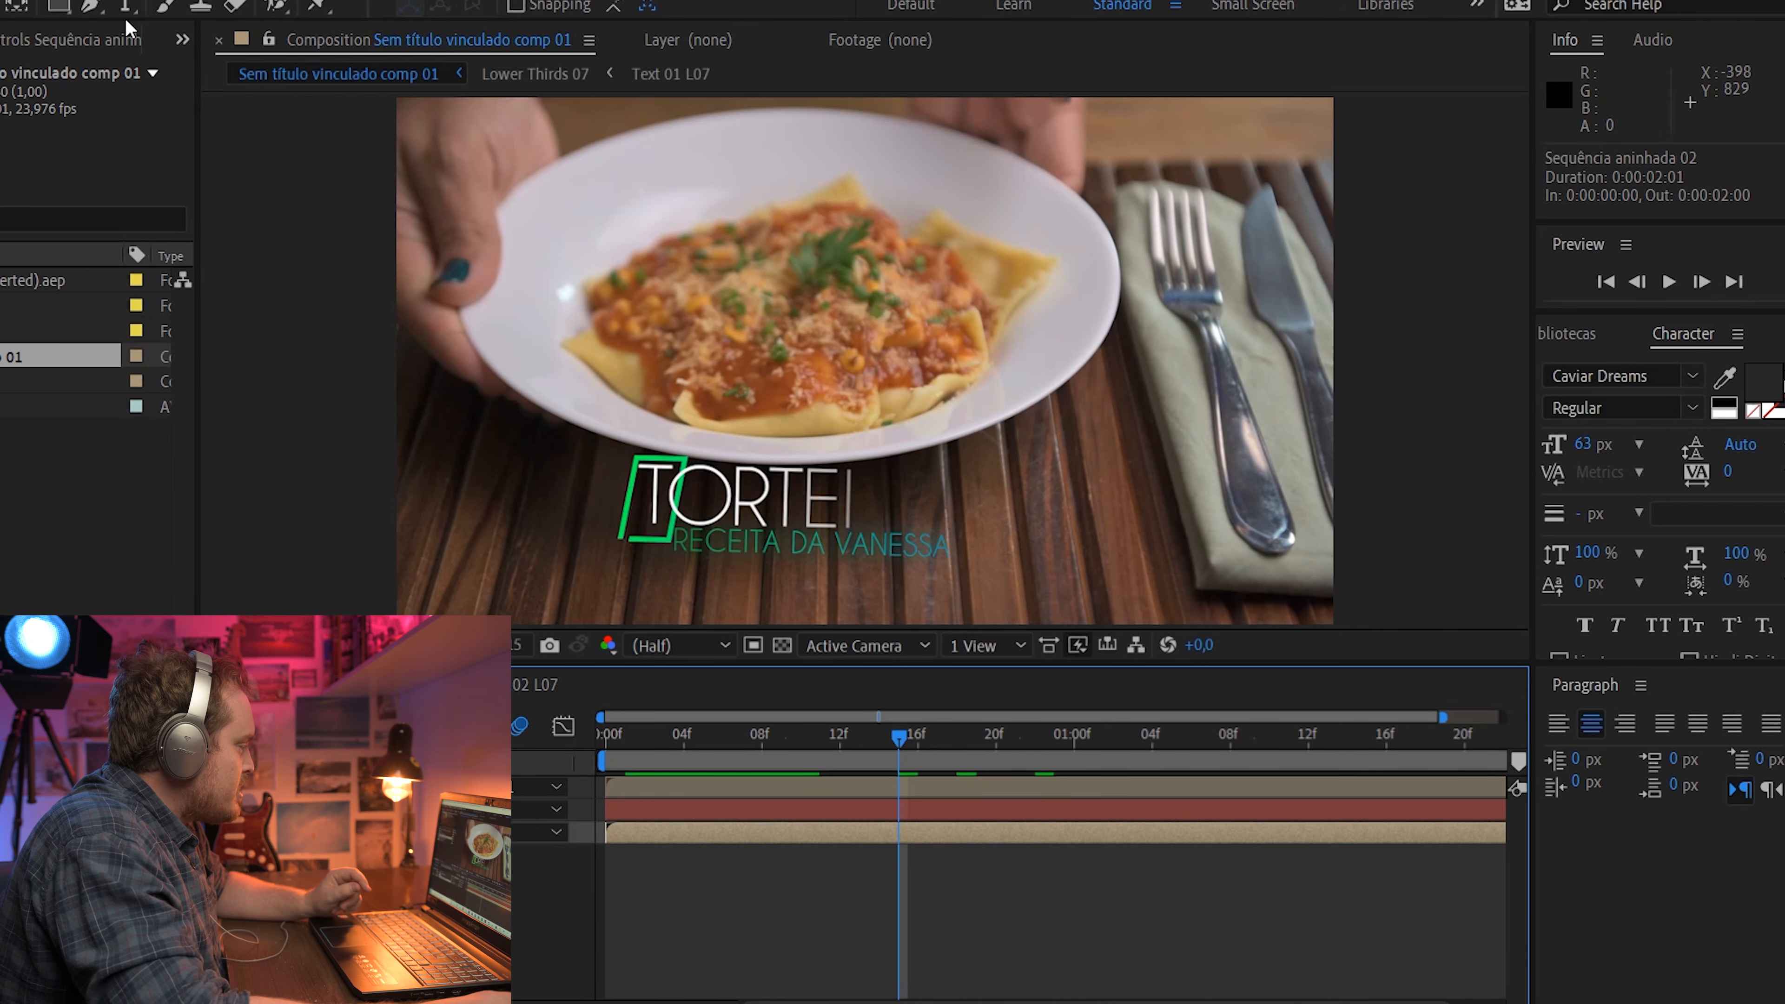
pyautogui.click(106, 0)
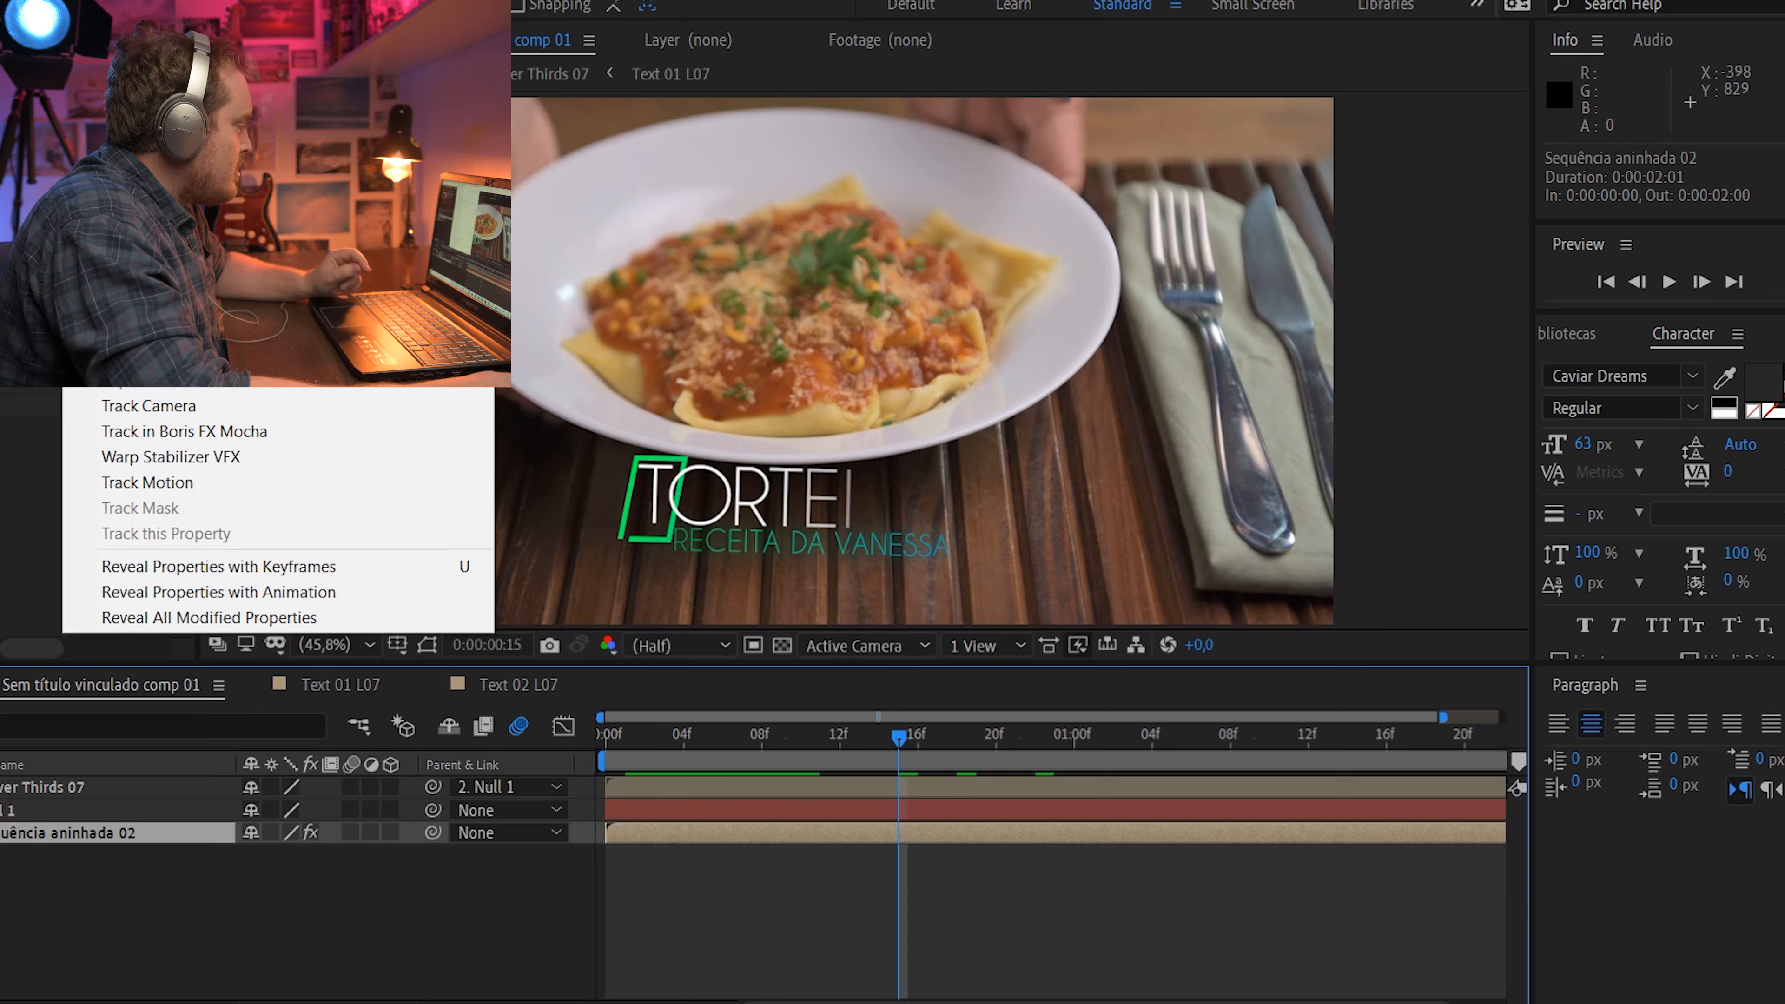
pyautogui.moveTo(36, 0)
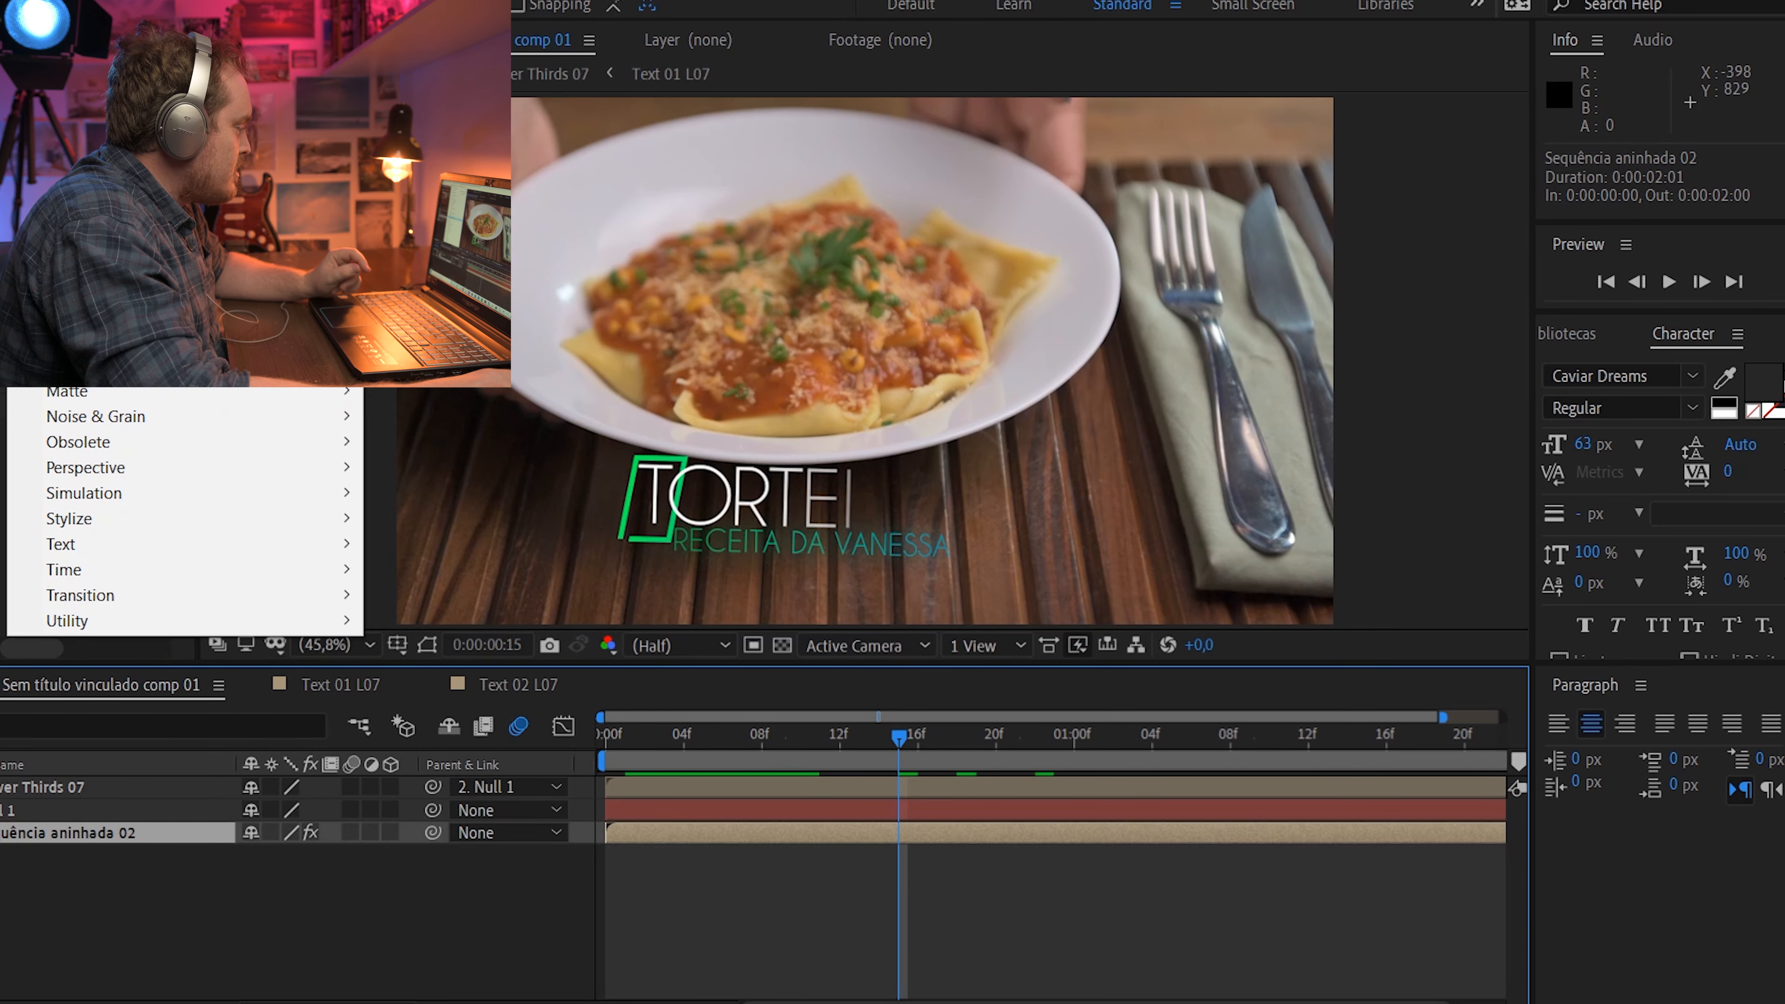
pyautogui.moveTo(167, 169)
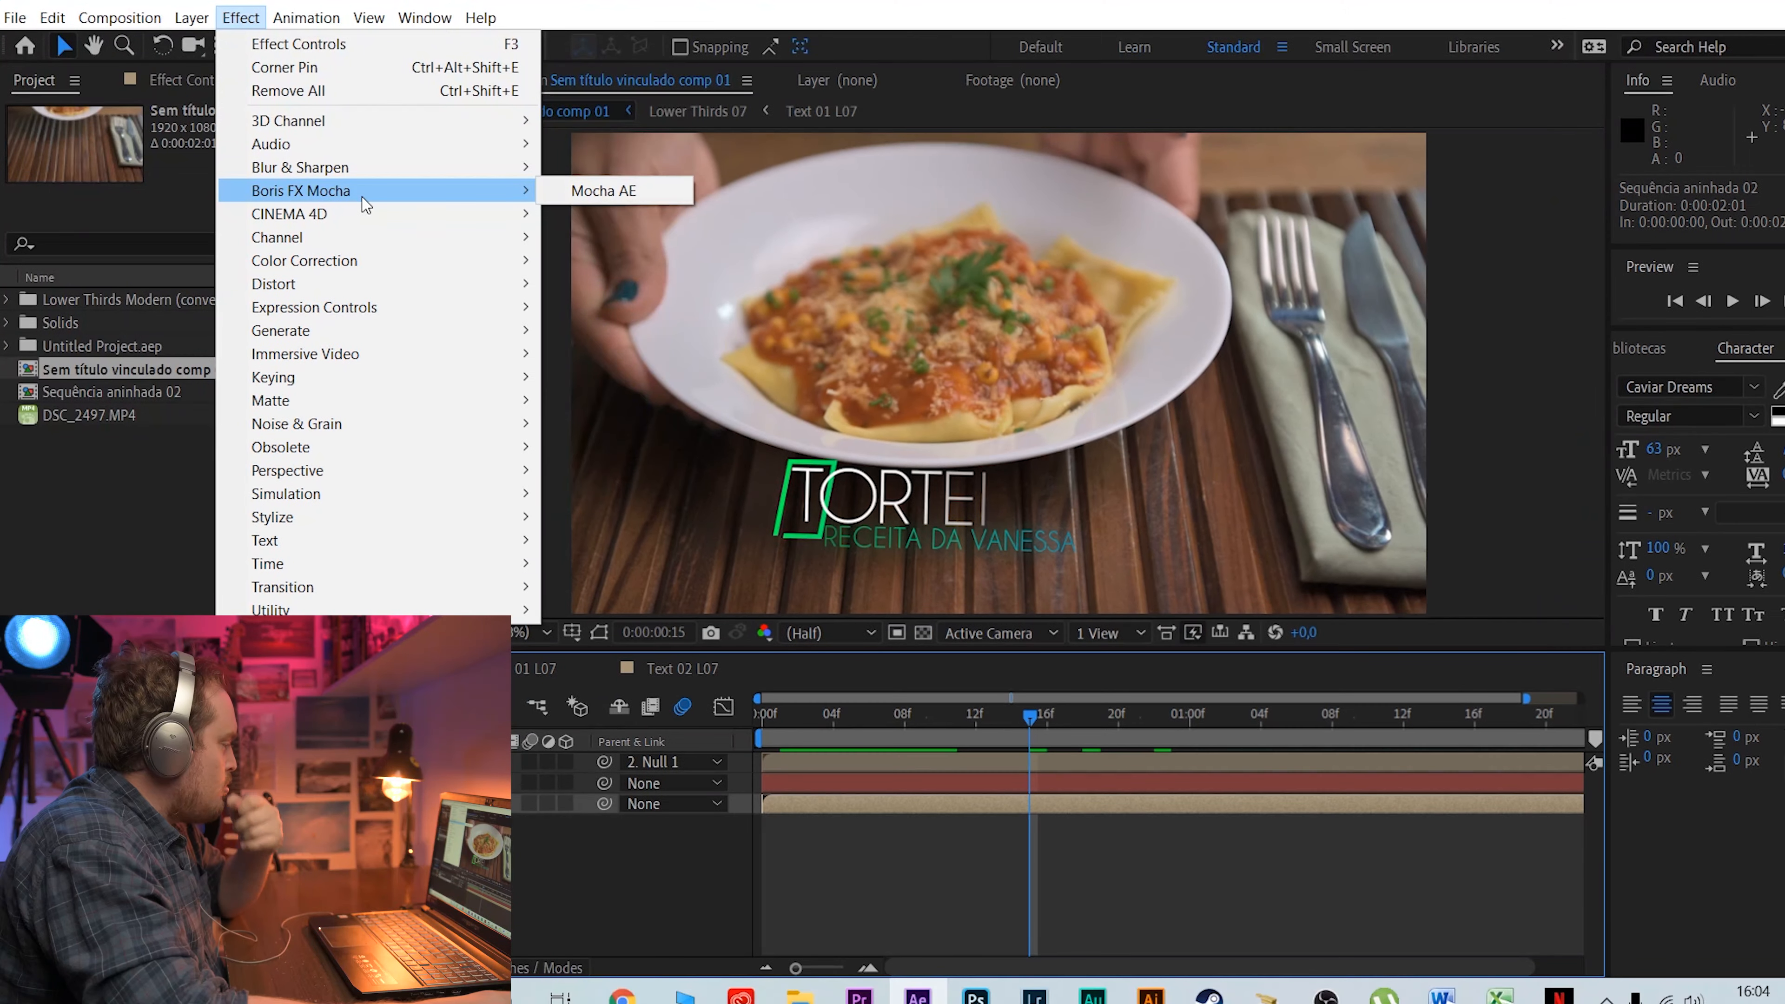
pyautogui.click(606, 180)
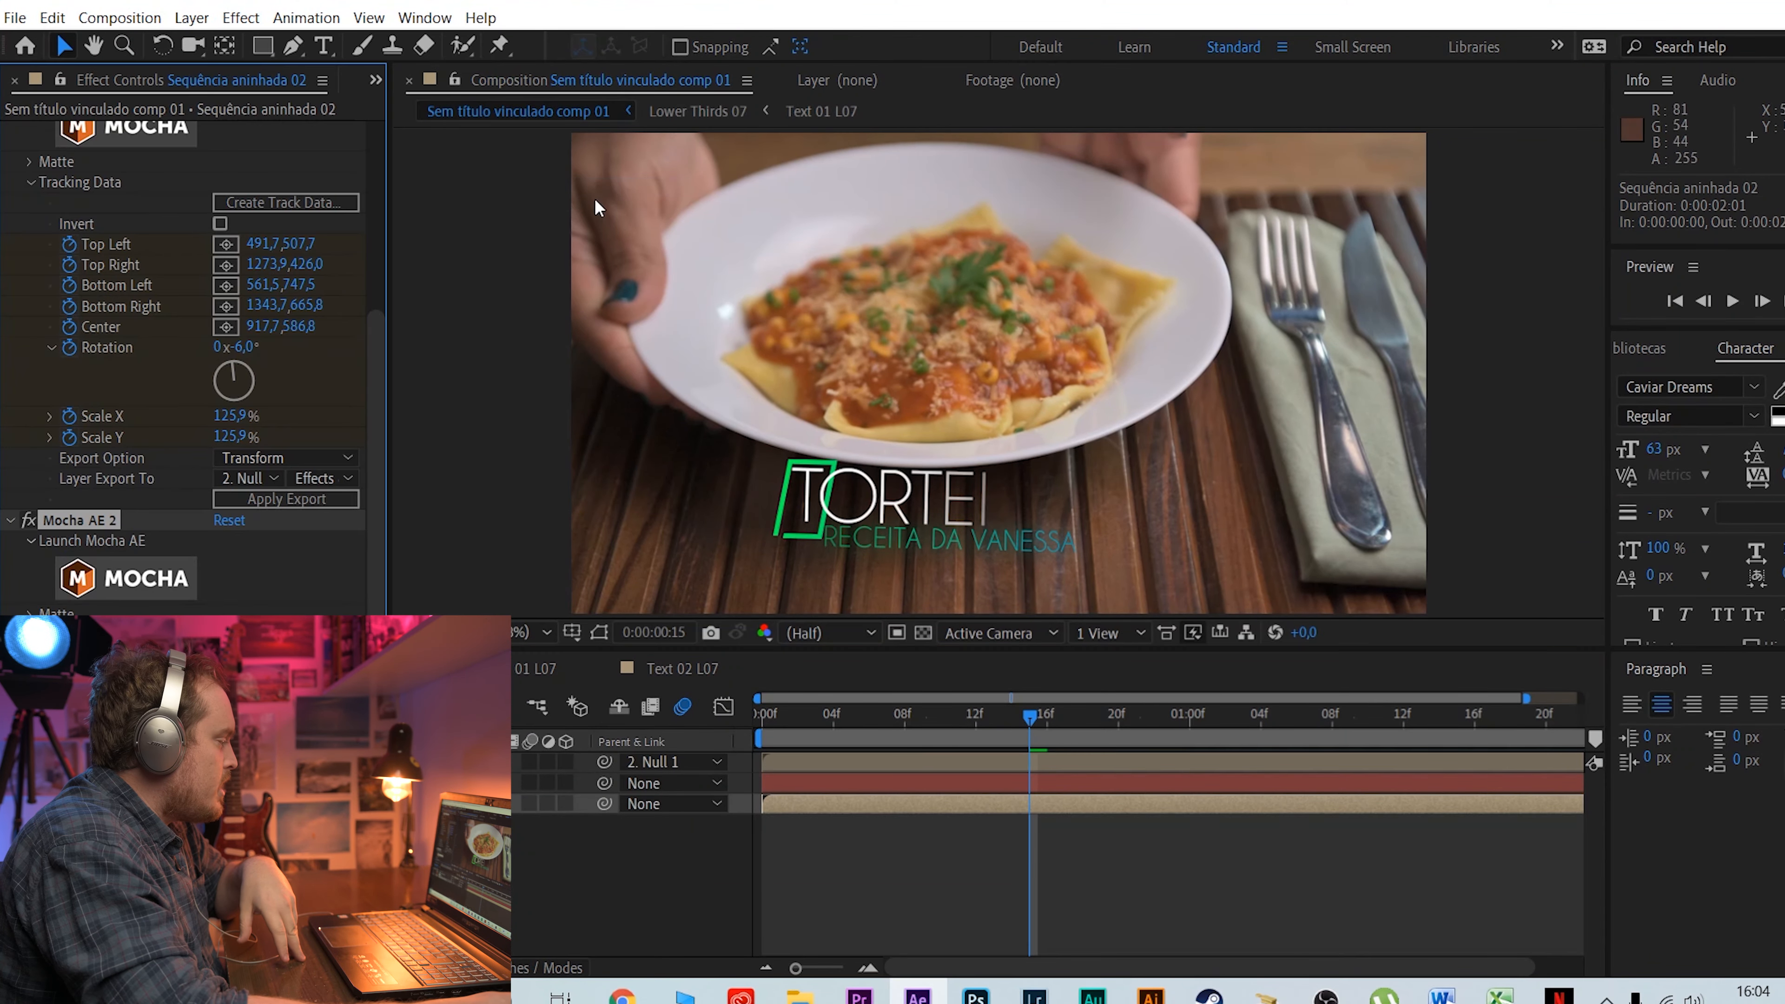
pyautogui.click(146, 578)
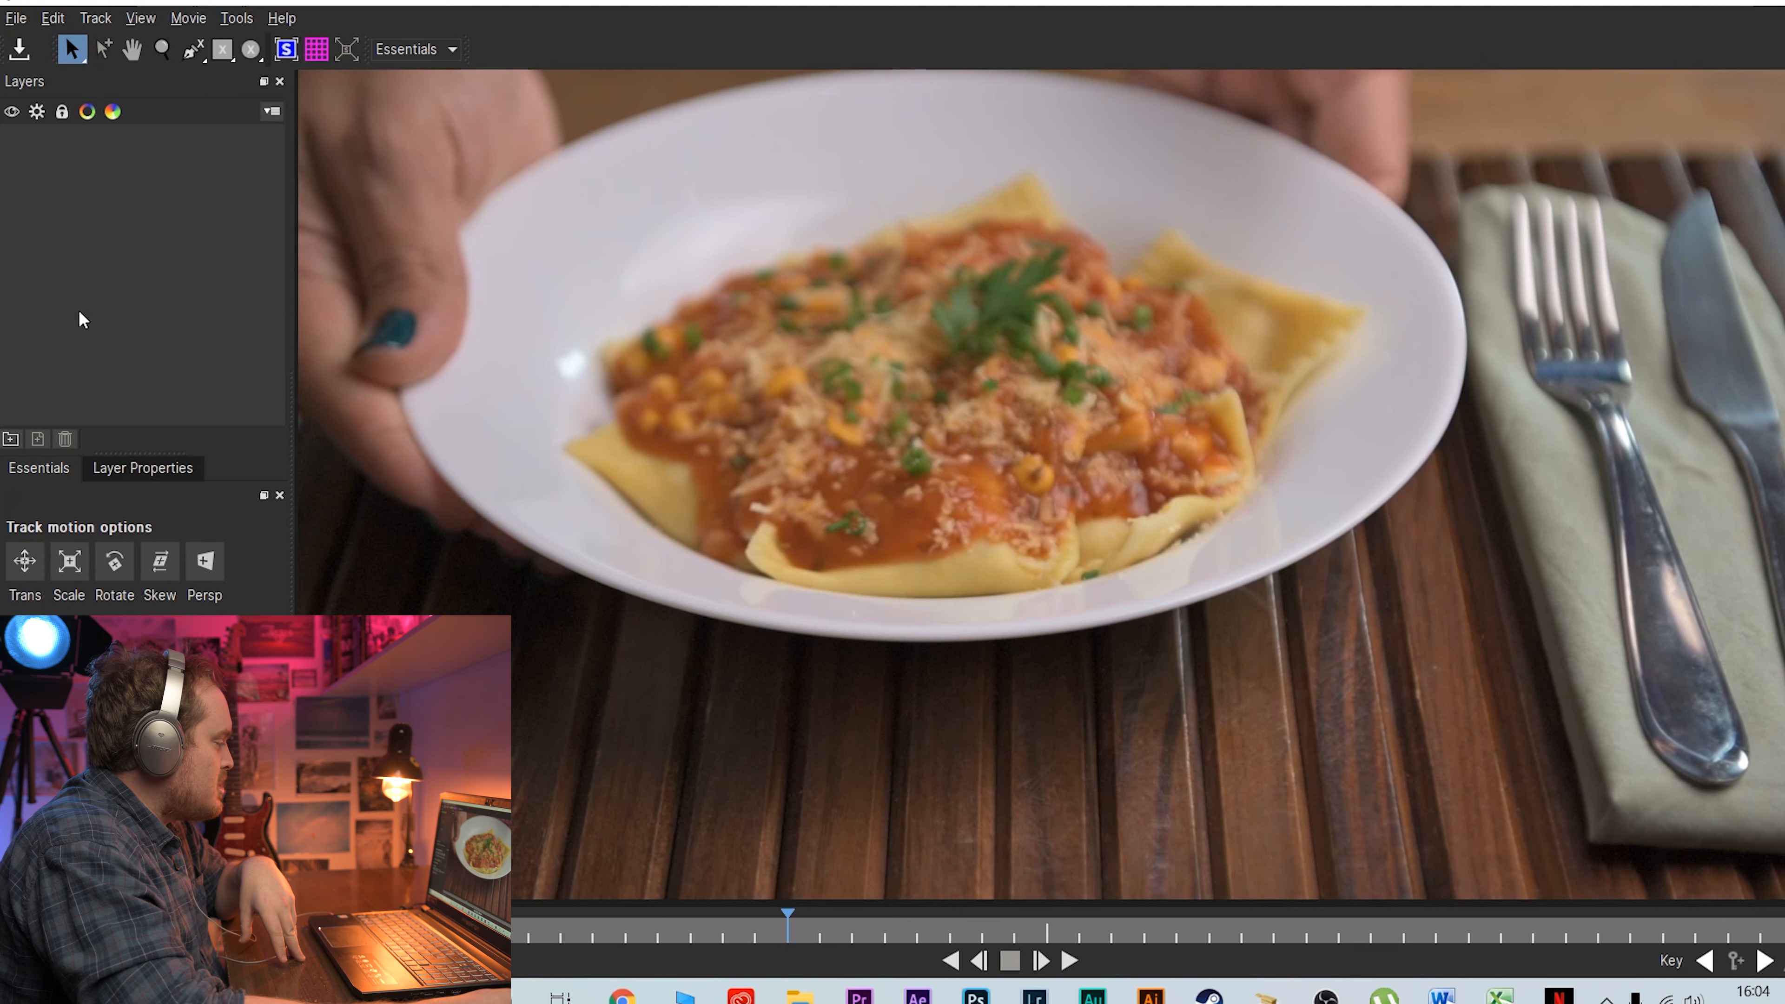
# Draw a closed four-point X-spline around the plate of pasta as the tracking area
pyautogui.hotkey('ctrl', 'l')
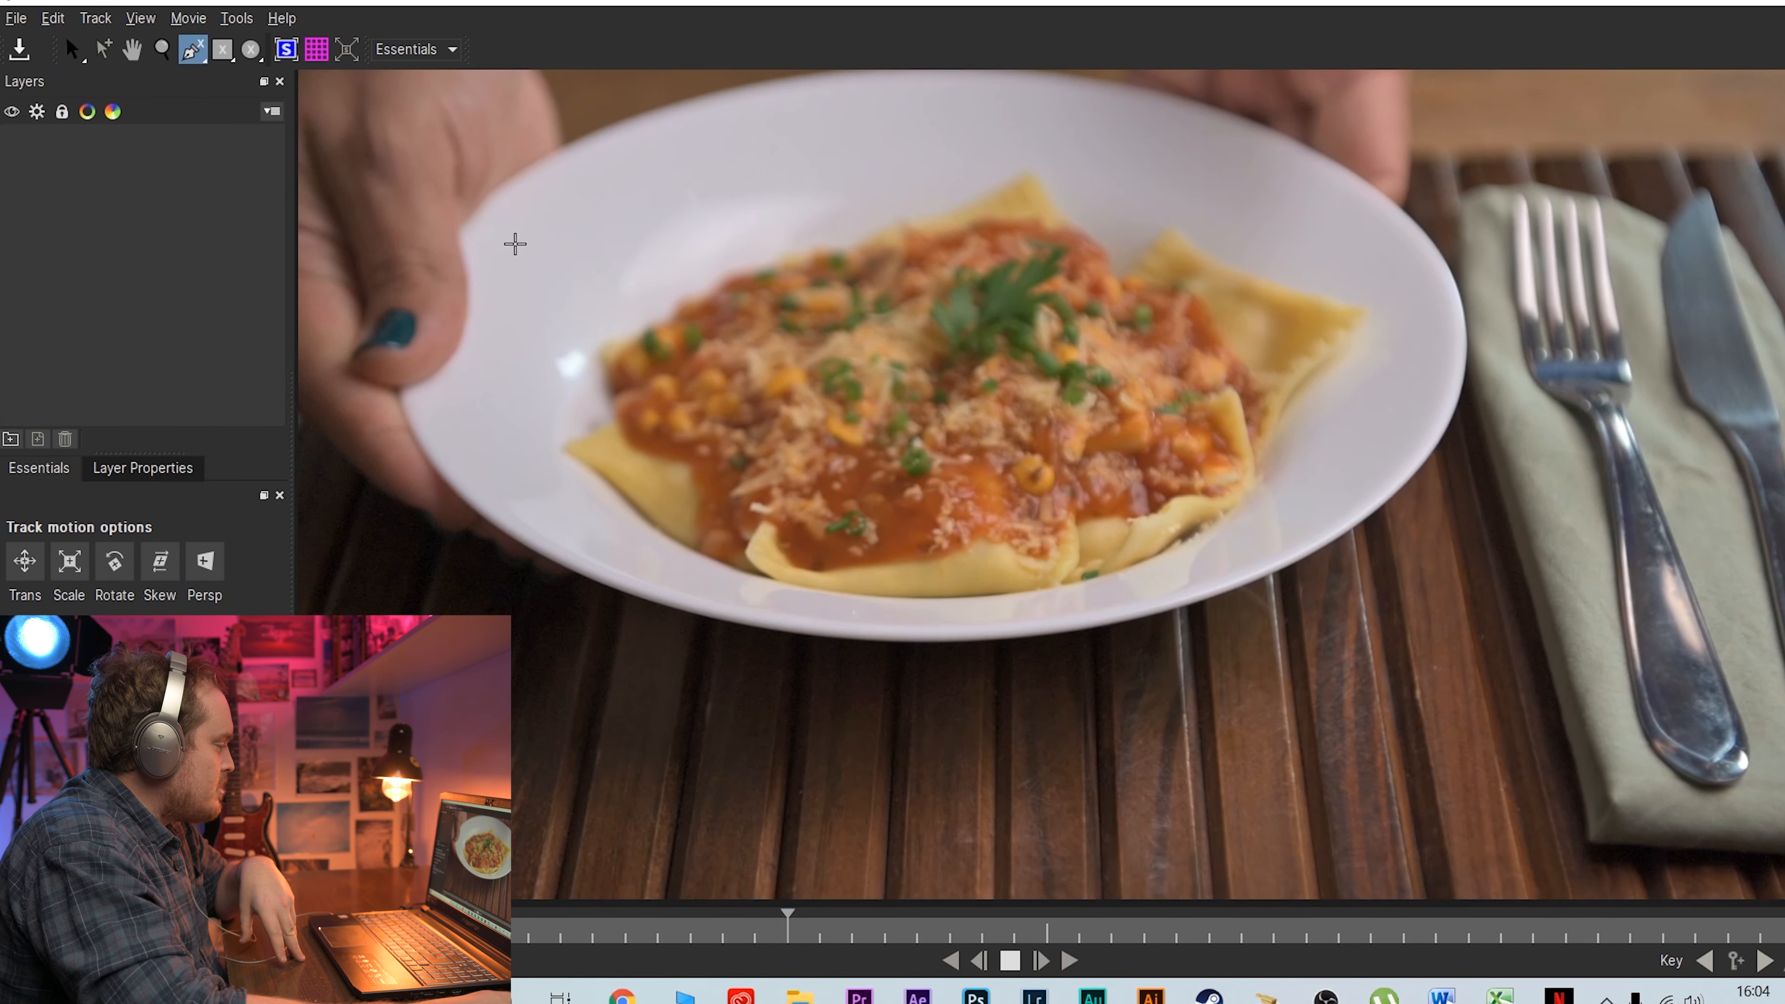
pyautogui.click(500, 181)
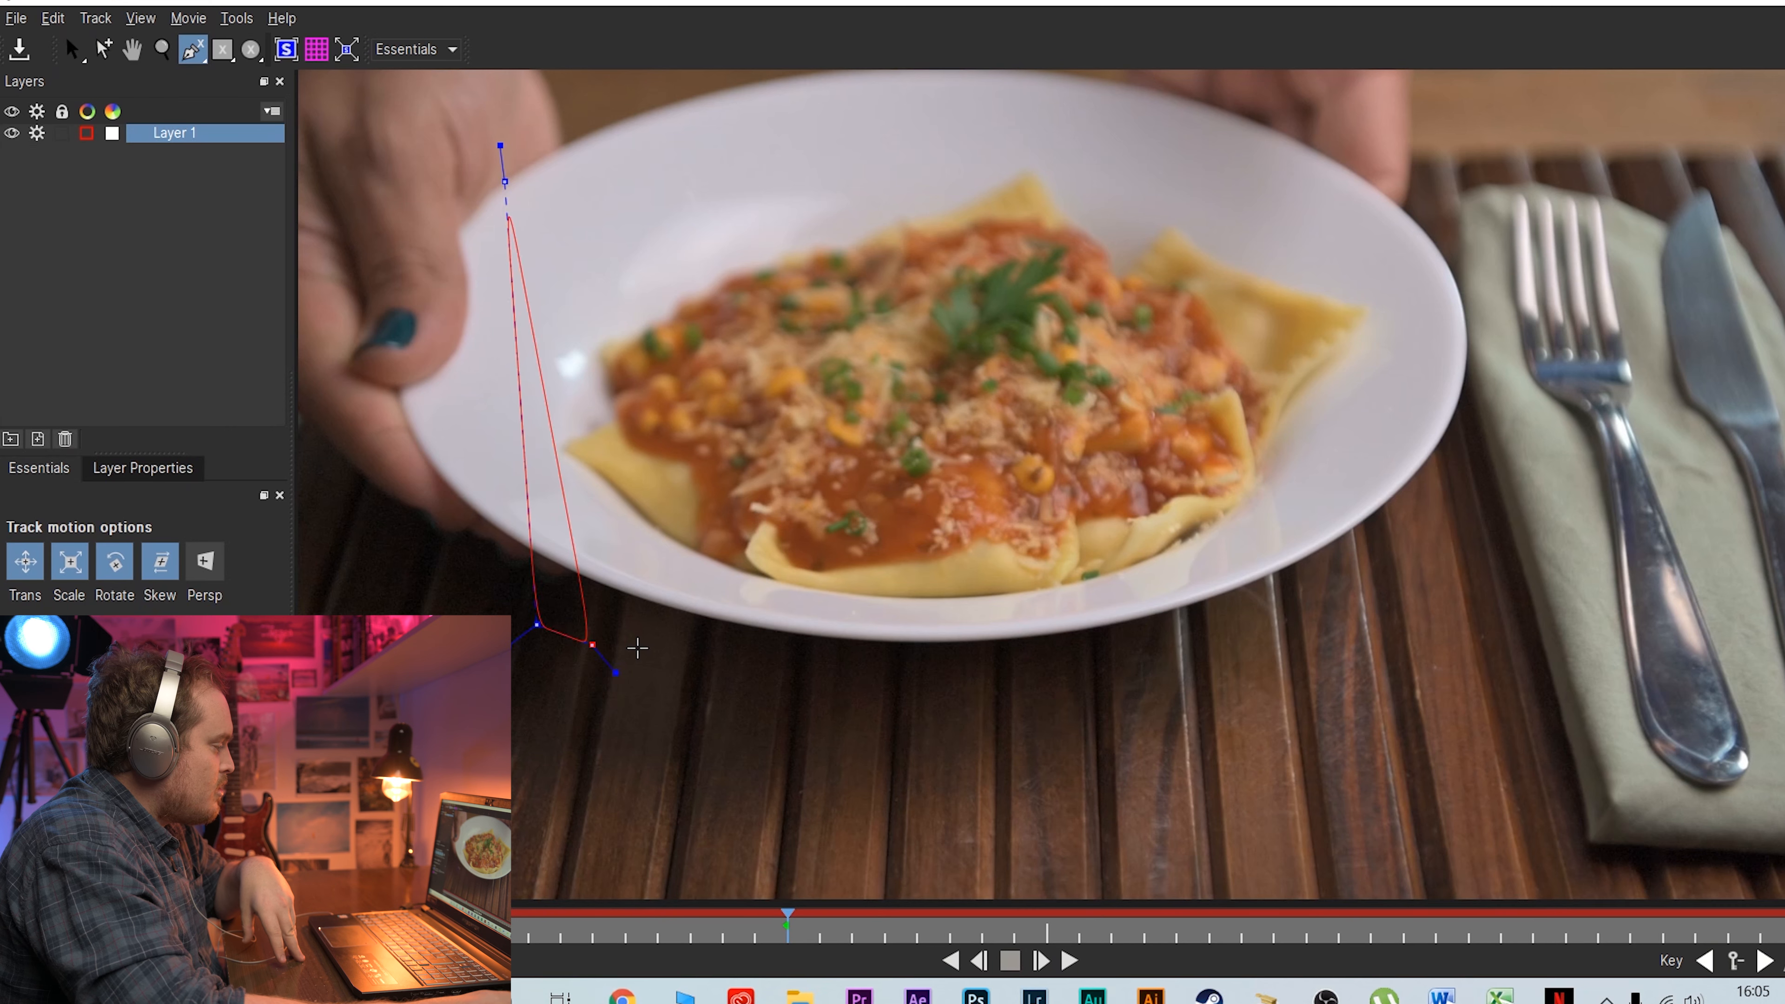
pyautogui.click(1453, 588)
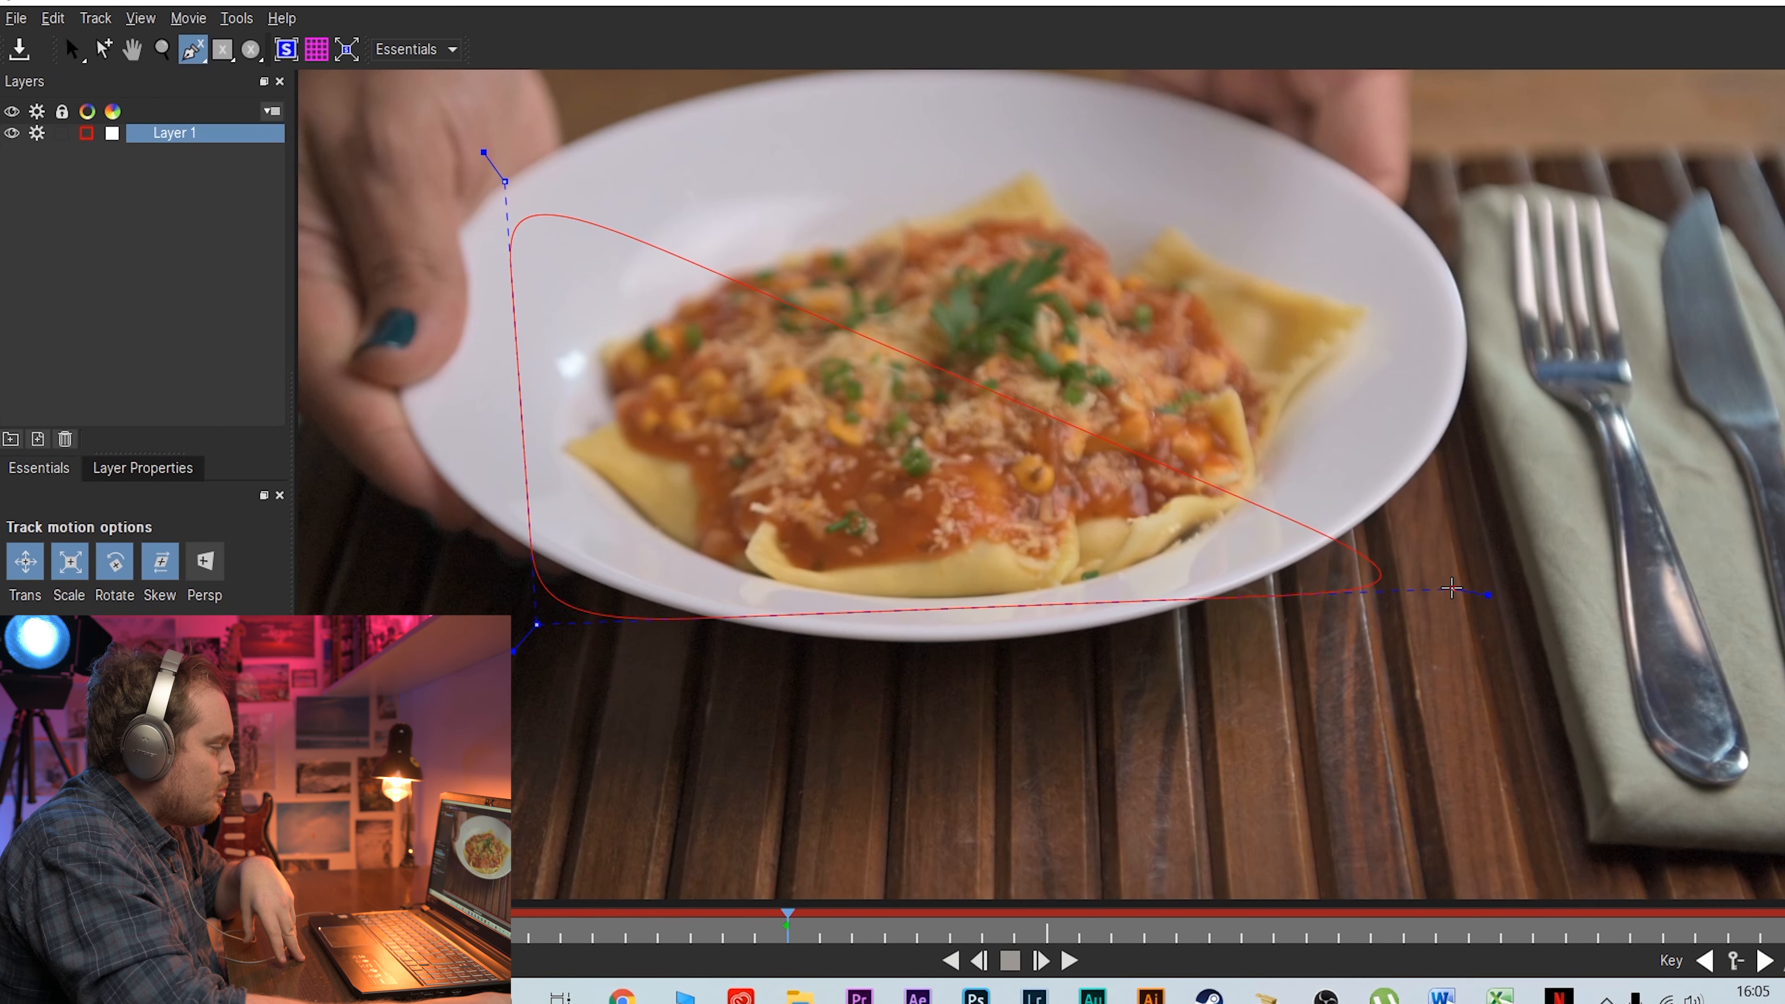
pyautogui.click(1388, 117)
pyautogui.rightClick(1388, 118)
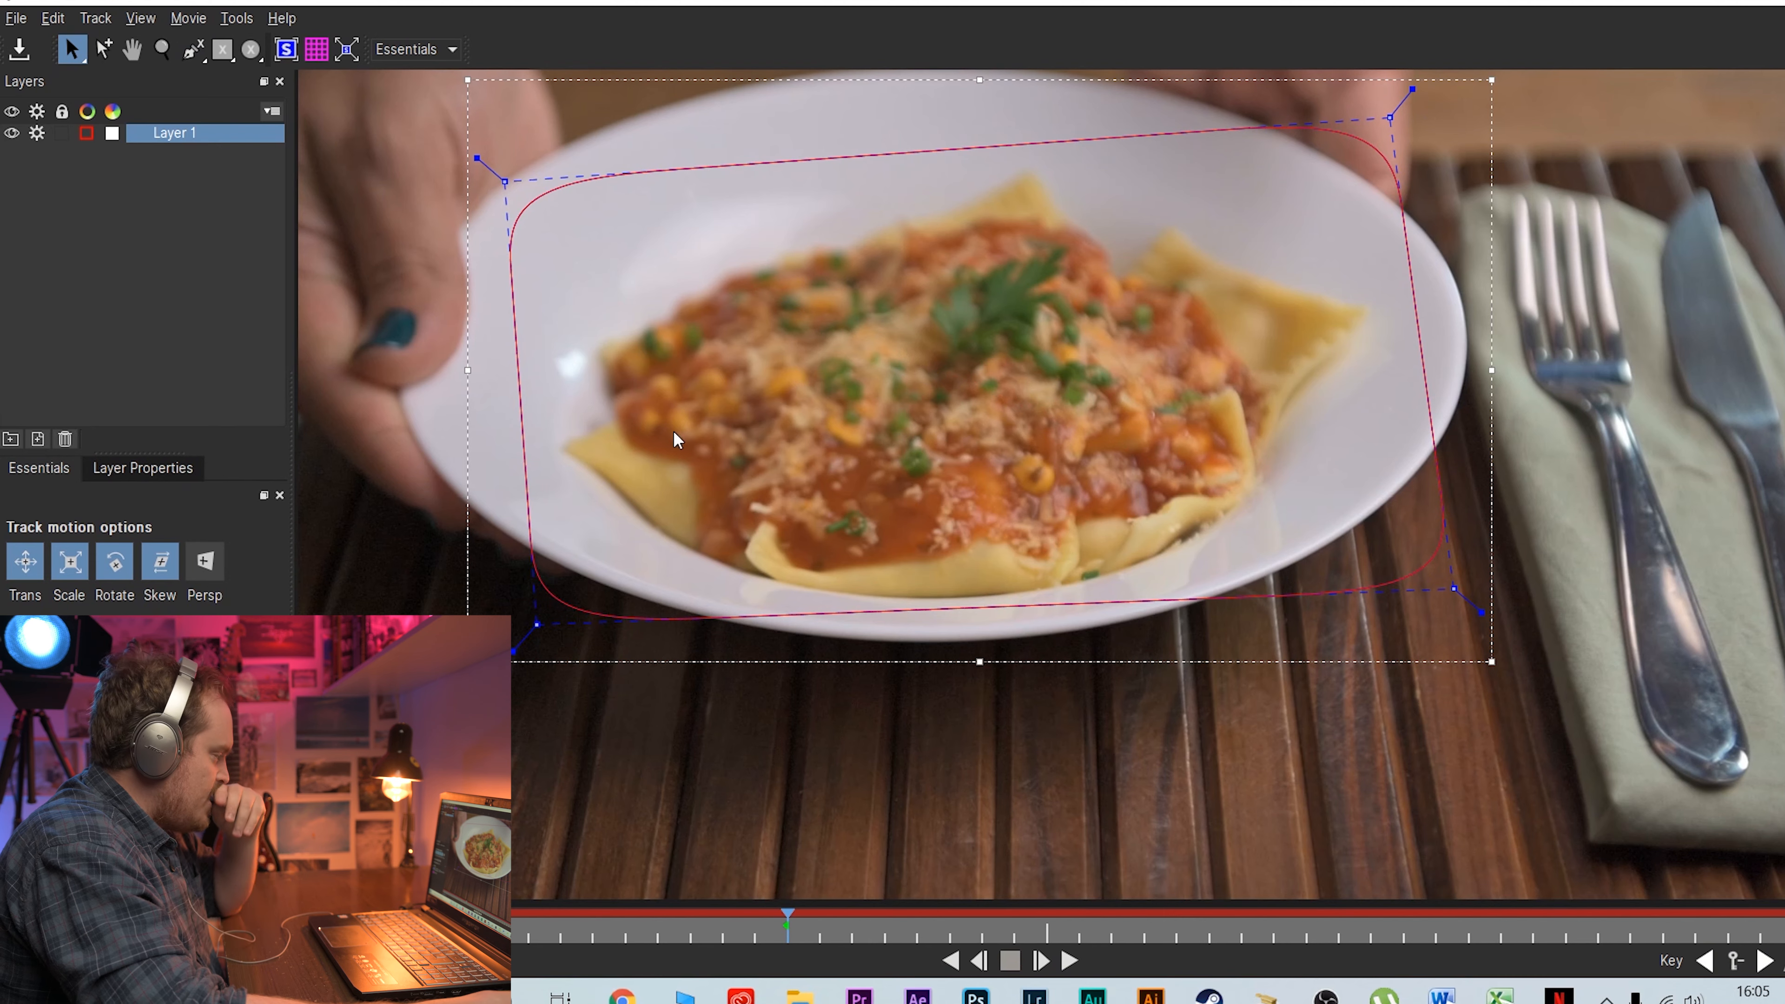
# Track the plate shape forward through the clip, return to the starting frame, and track it backward
pyautogui.press('t')
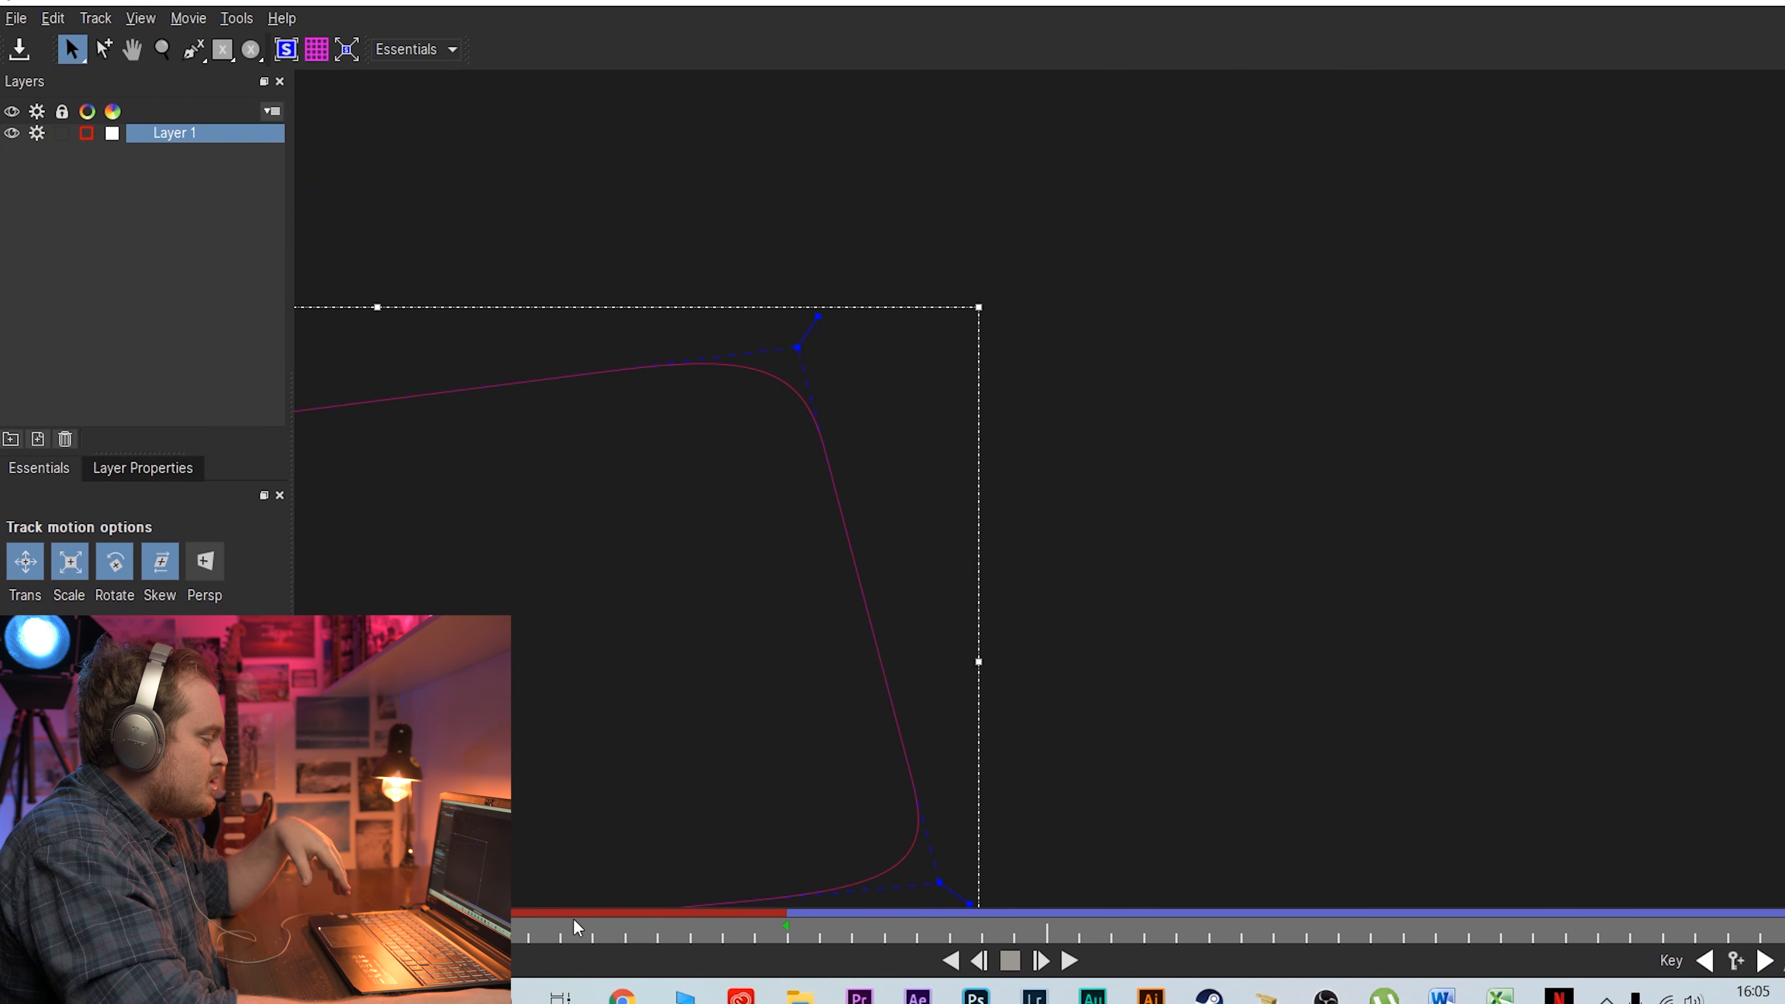
pyautogui.click(786, 916)
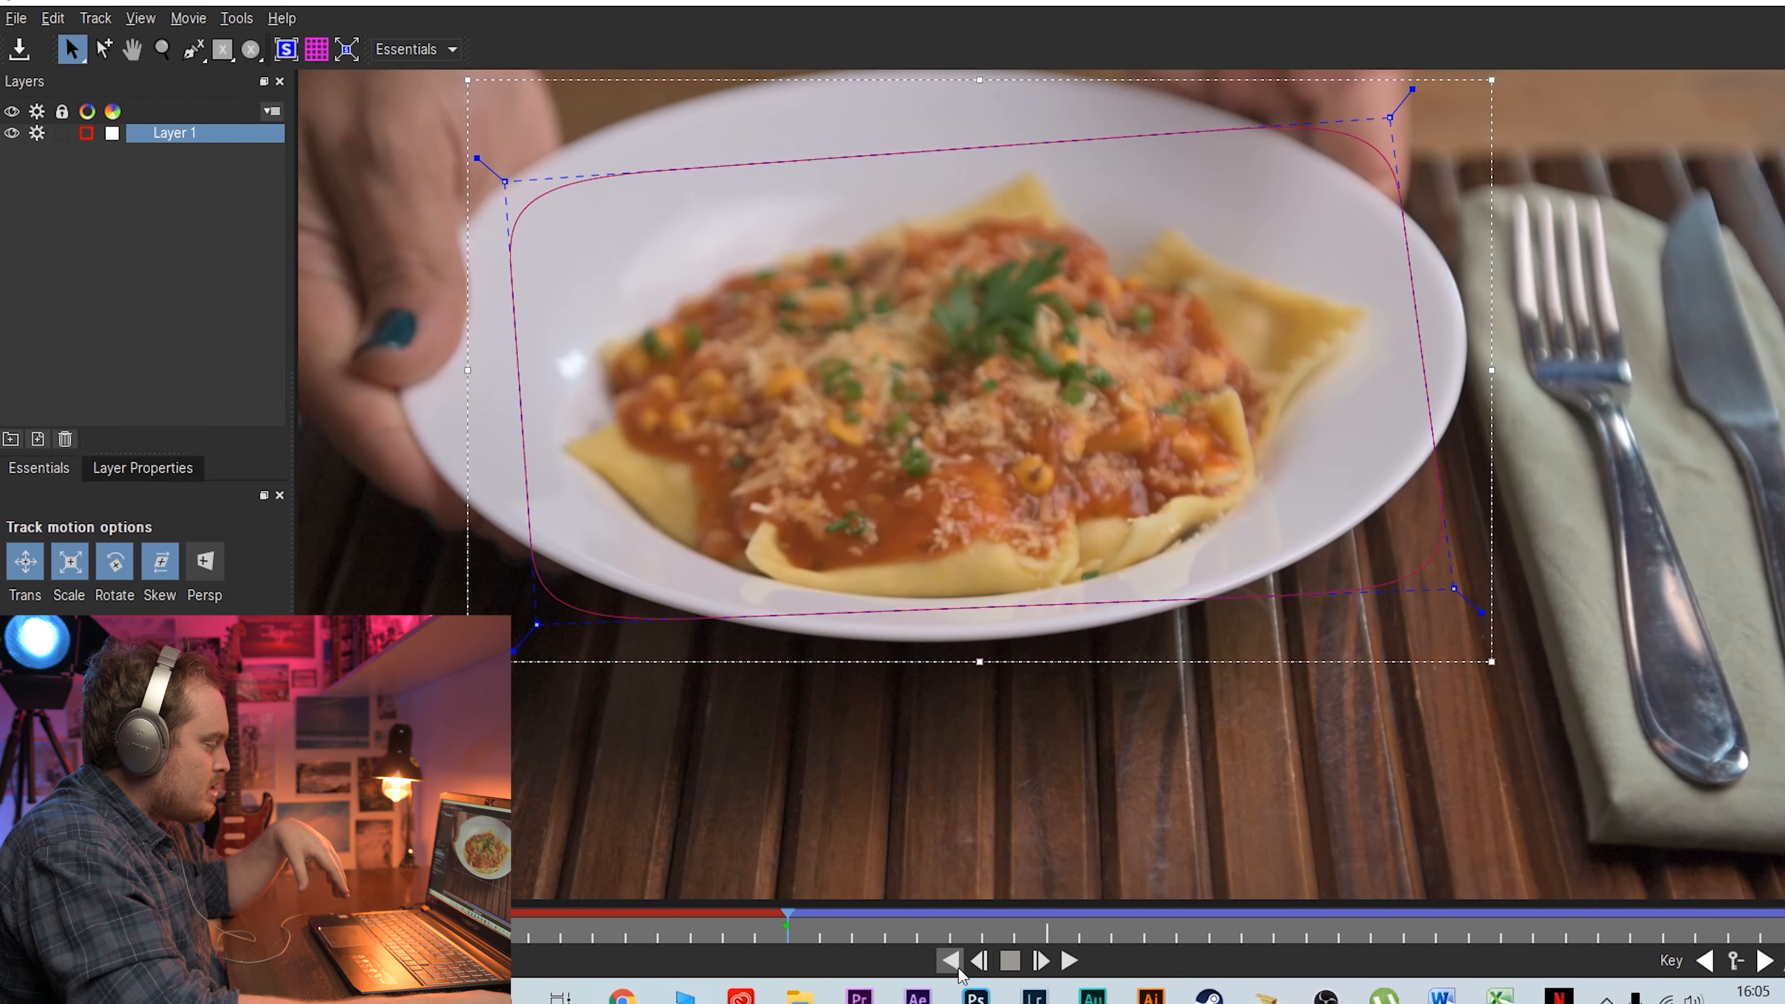
pyautogui.hotkey('shift', ',')
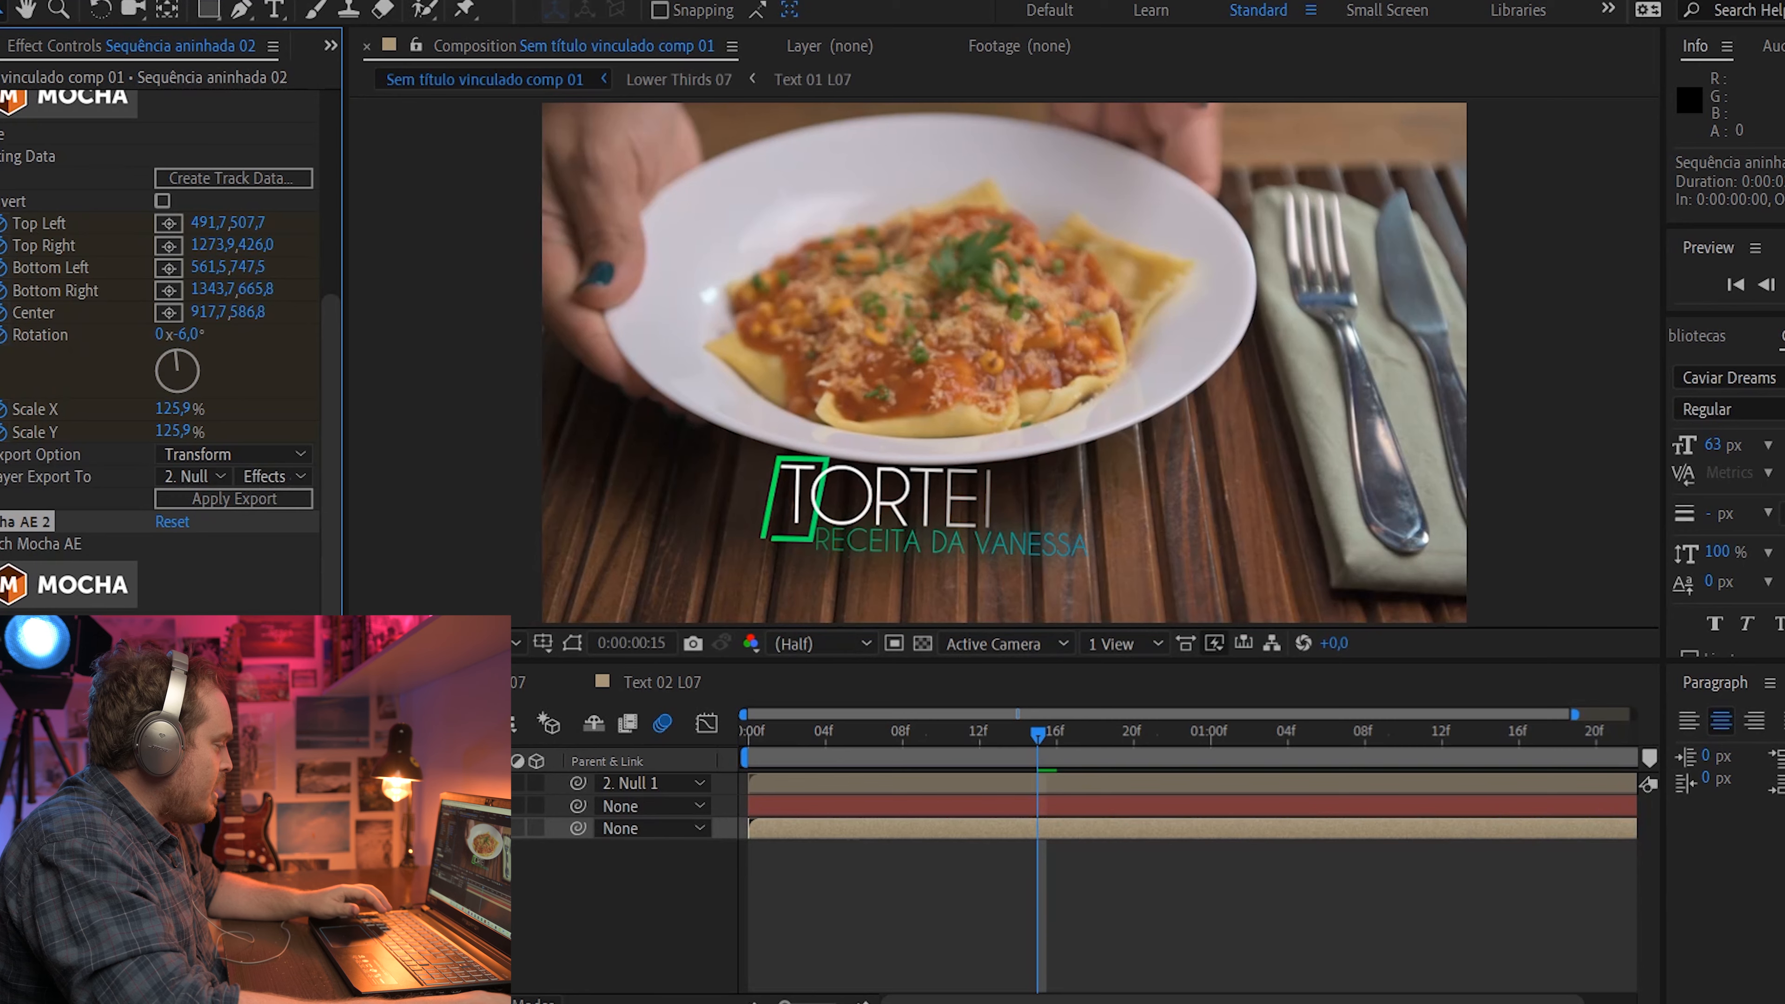
# Create the tracking data for the Mocha AE 2 effect from Layer 1
pyautogui.scroll(-5, 160, 351)
pyautogui.click(231, 325)
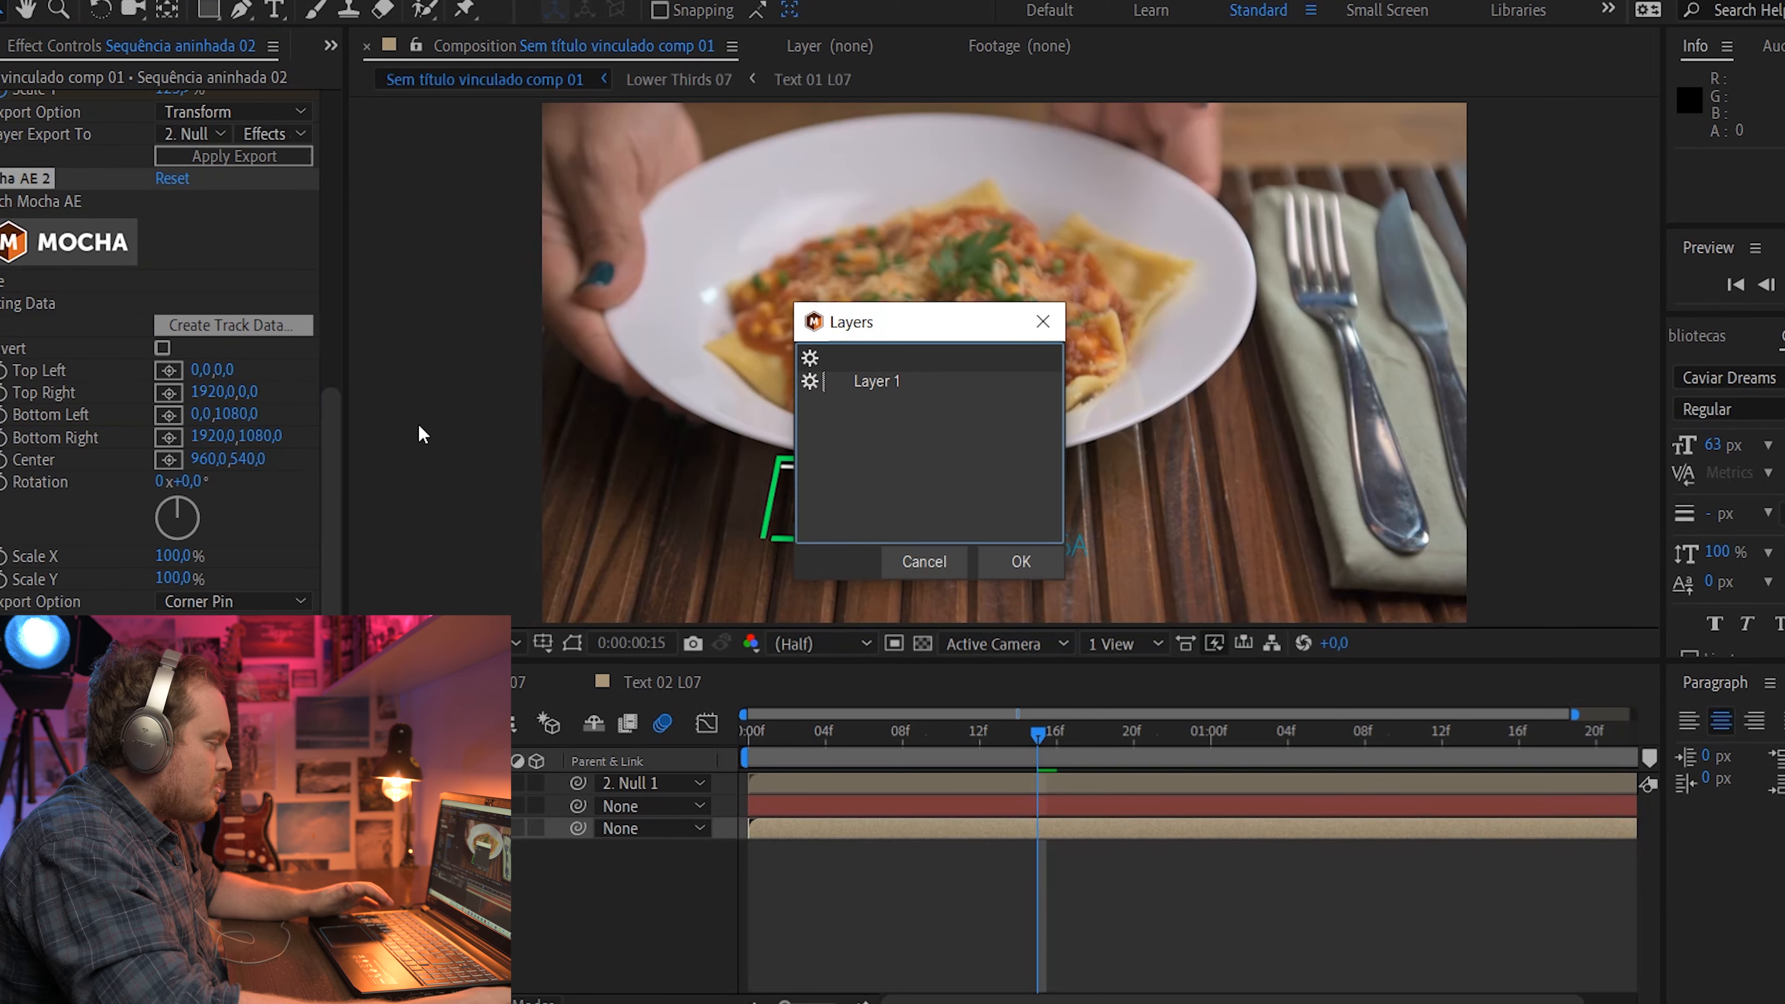
pyautogui.click(875, 381)
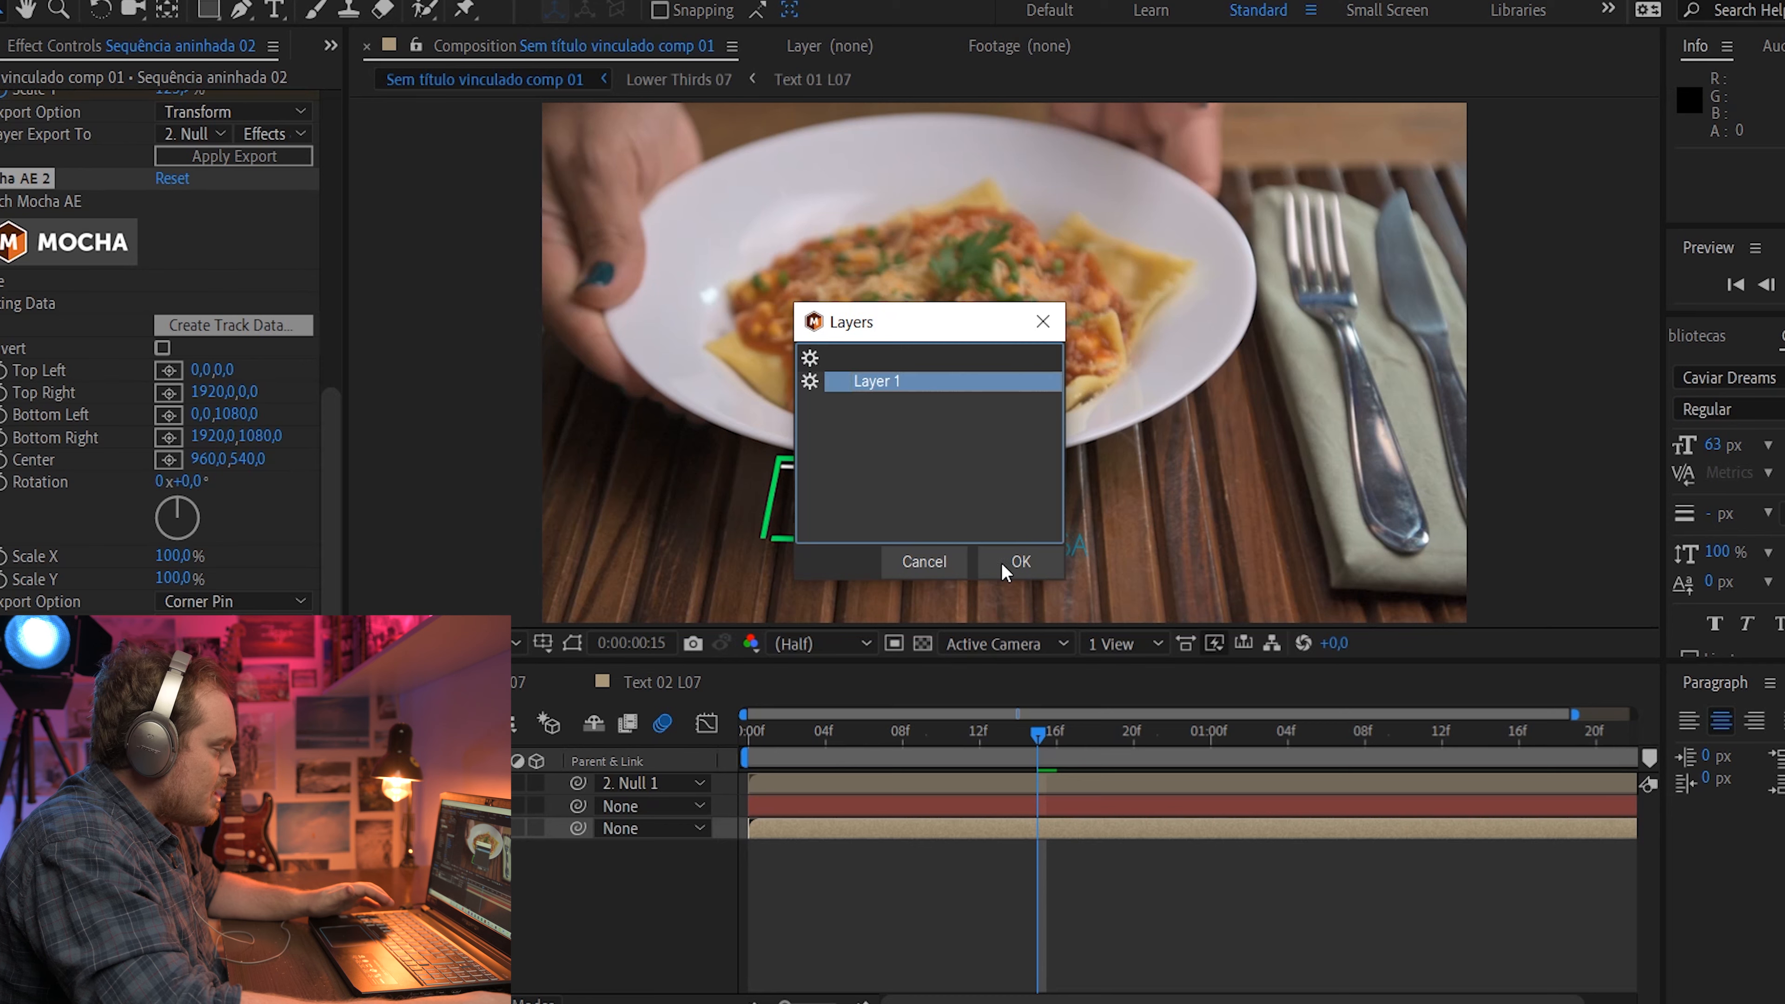
pyautogui.click(1019, 562)
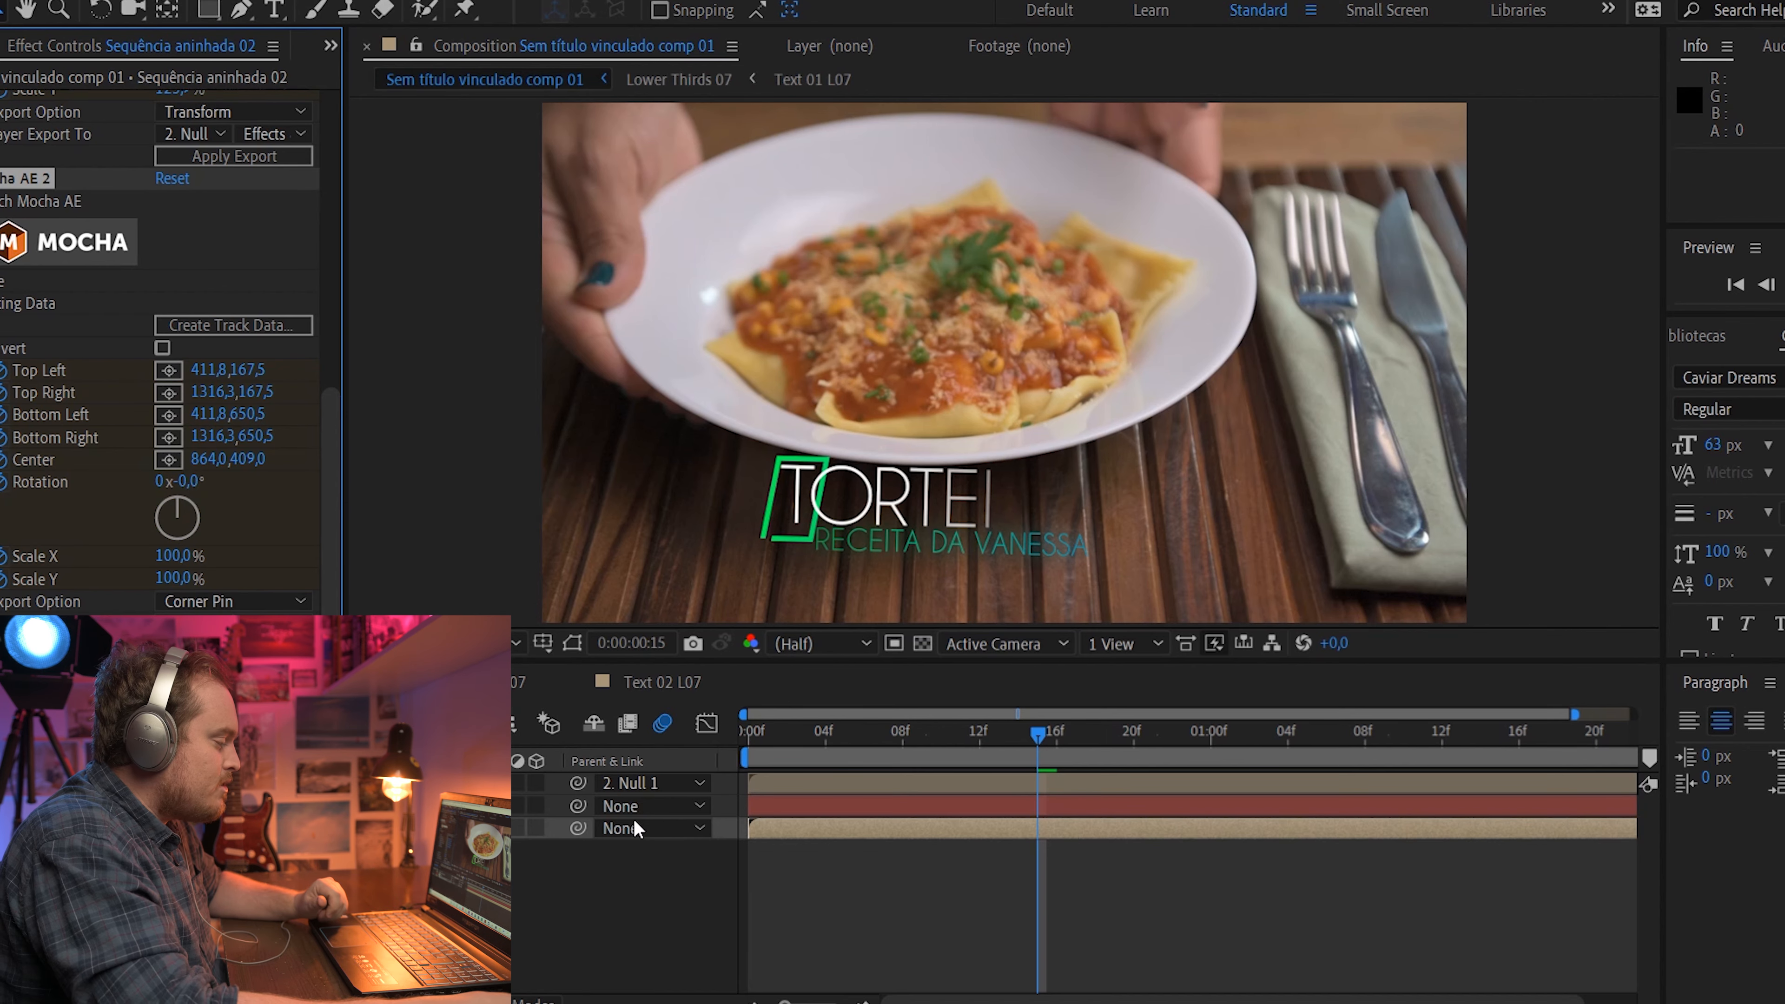
# Switch to Premiere Pro and scrub through the DSC_2496.MP4 clip in Sequência 01, passing 00:00:40:03
pyautogui.hotkey('alt', 'Tab')
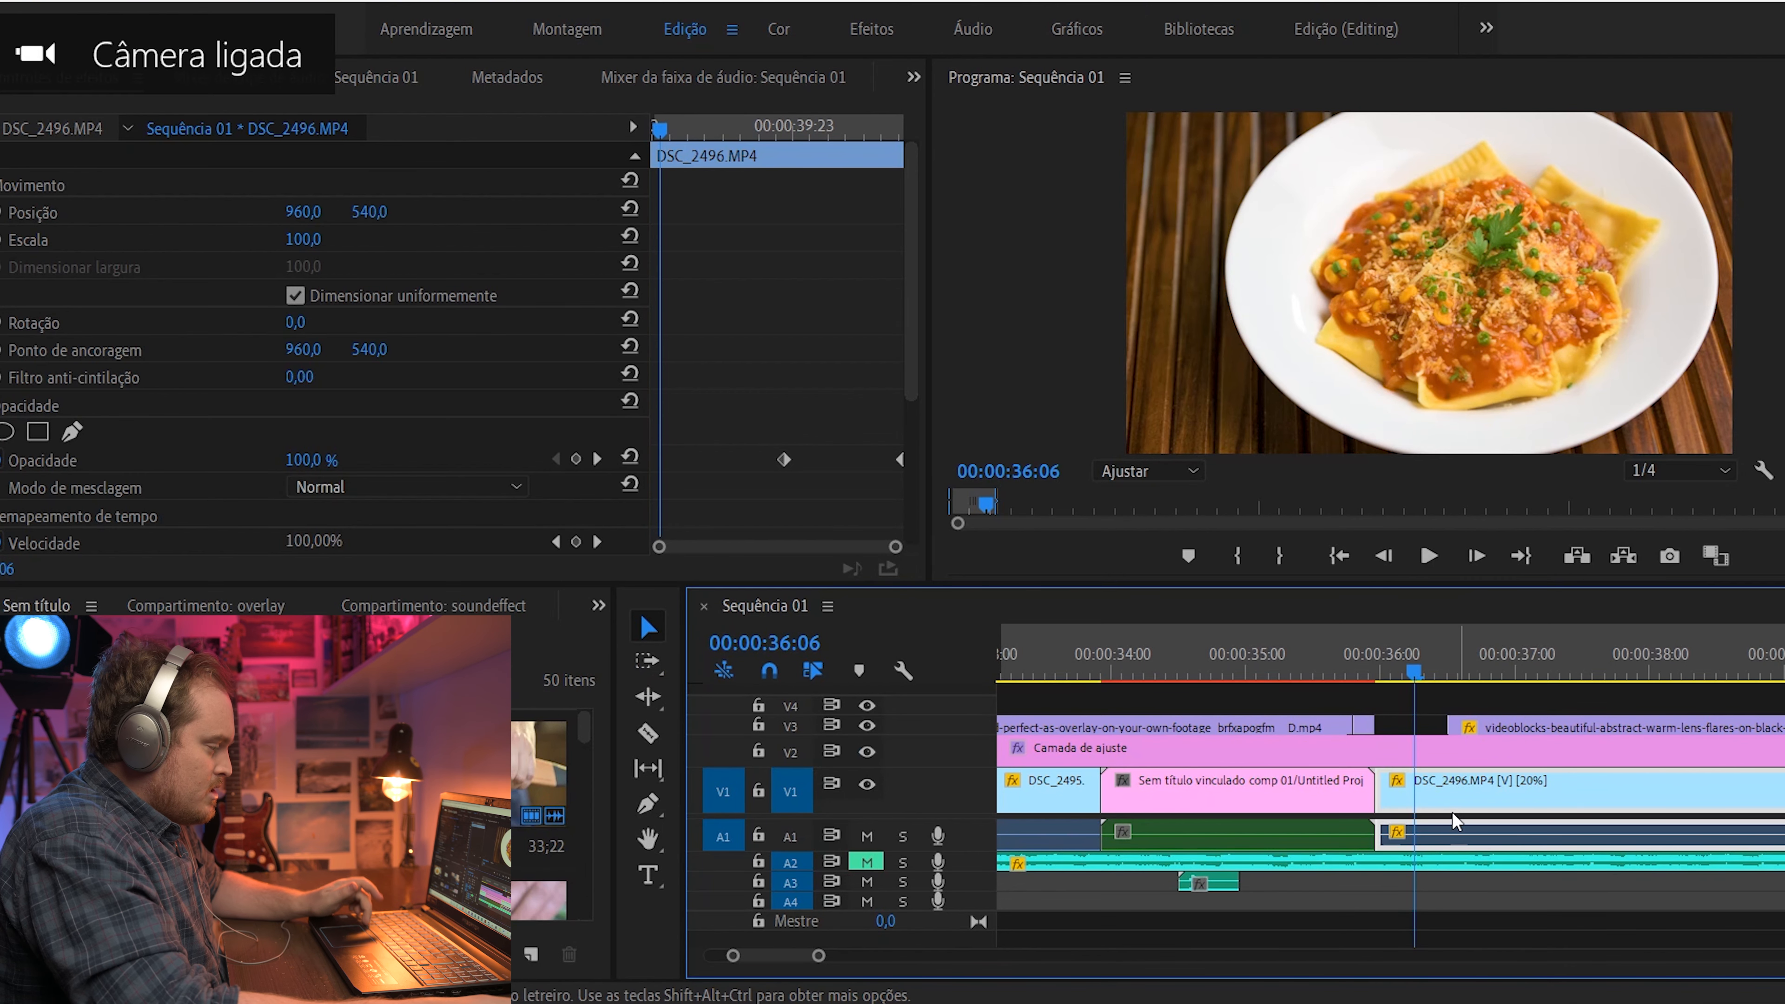
pyautogui.press('-')
pyautogui.moveTo(1386, 668); pyautogui.dragTo(1699, 715)
pyautogui.press('-')
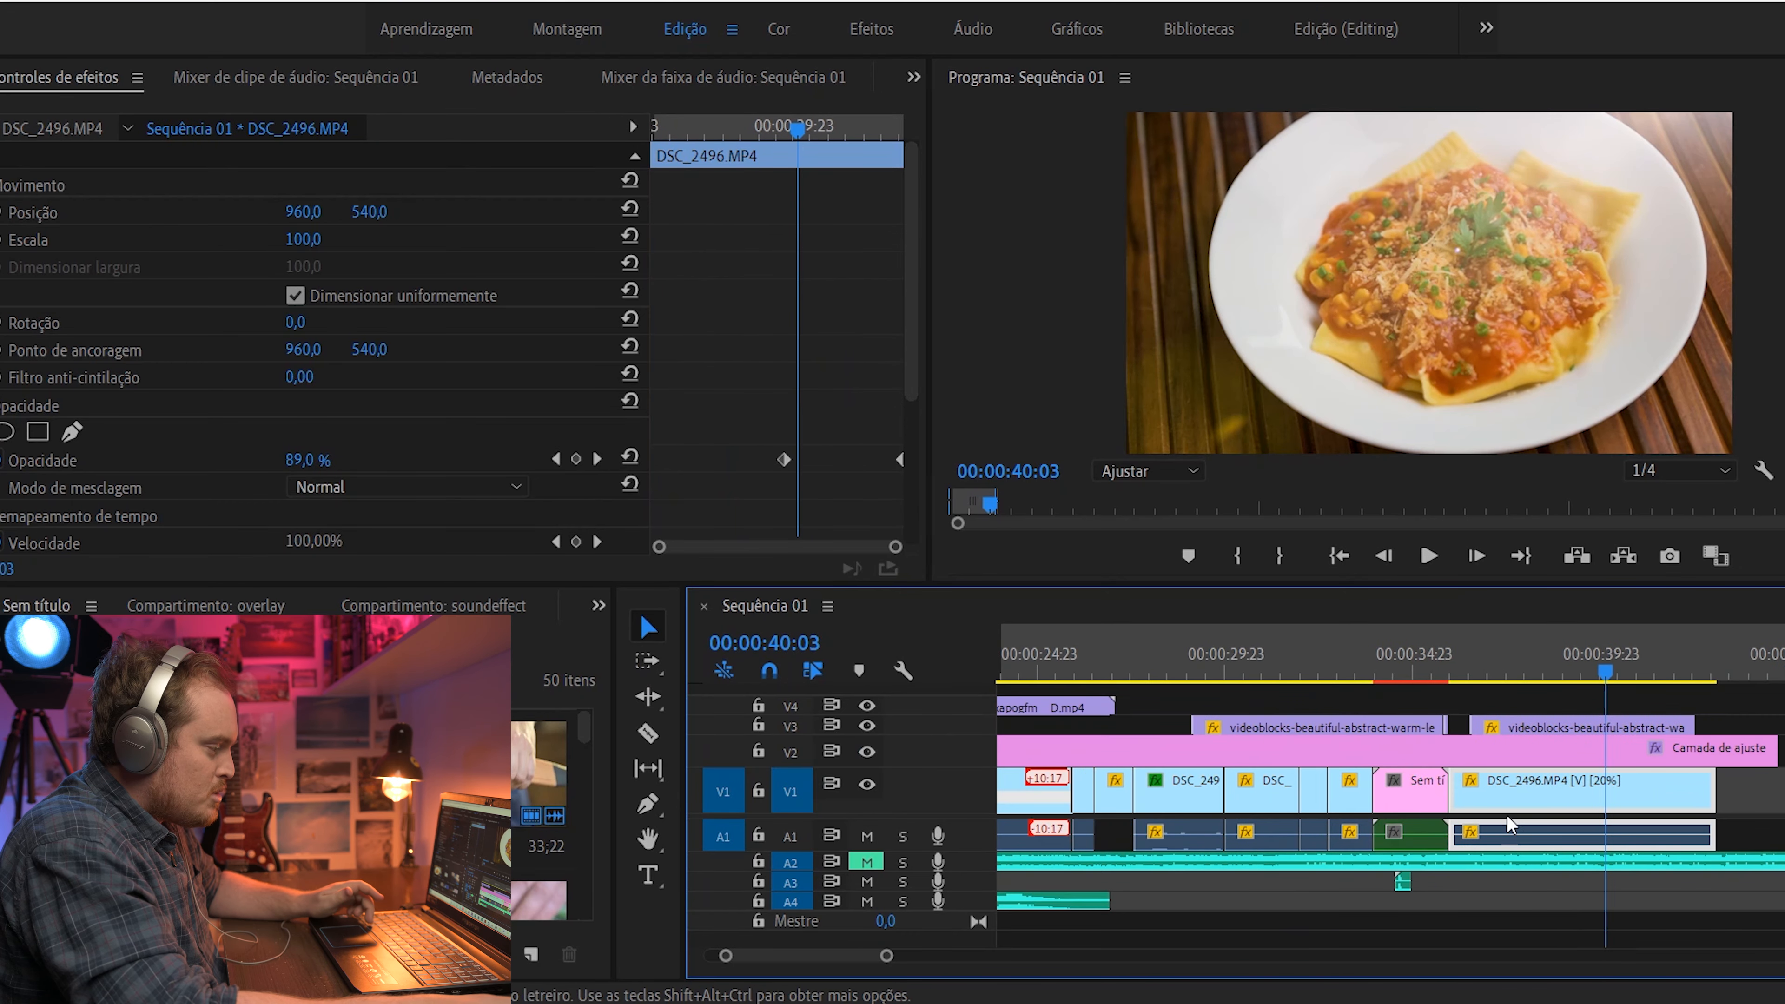
pyautogui.moveTo(1480, 678); pyautogui.dragTo(1664, 681)
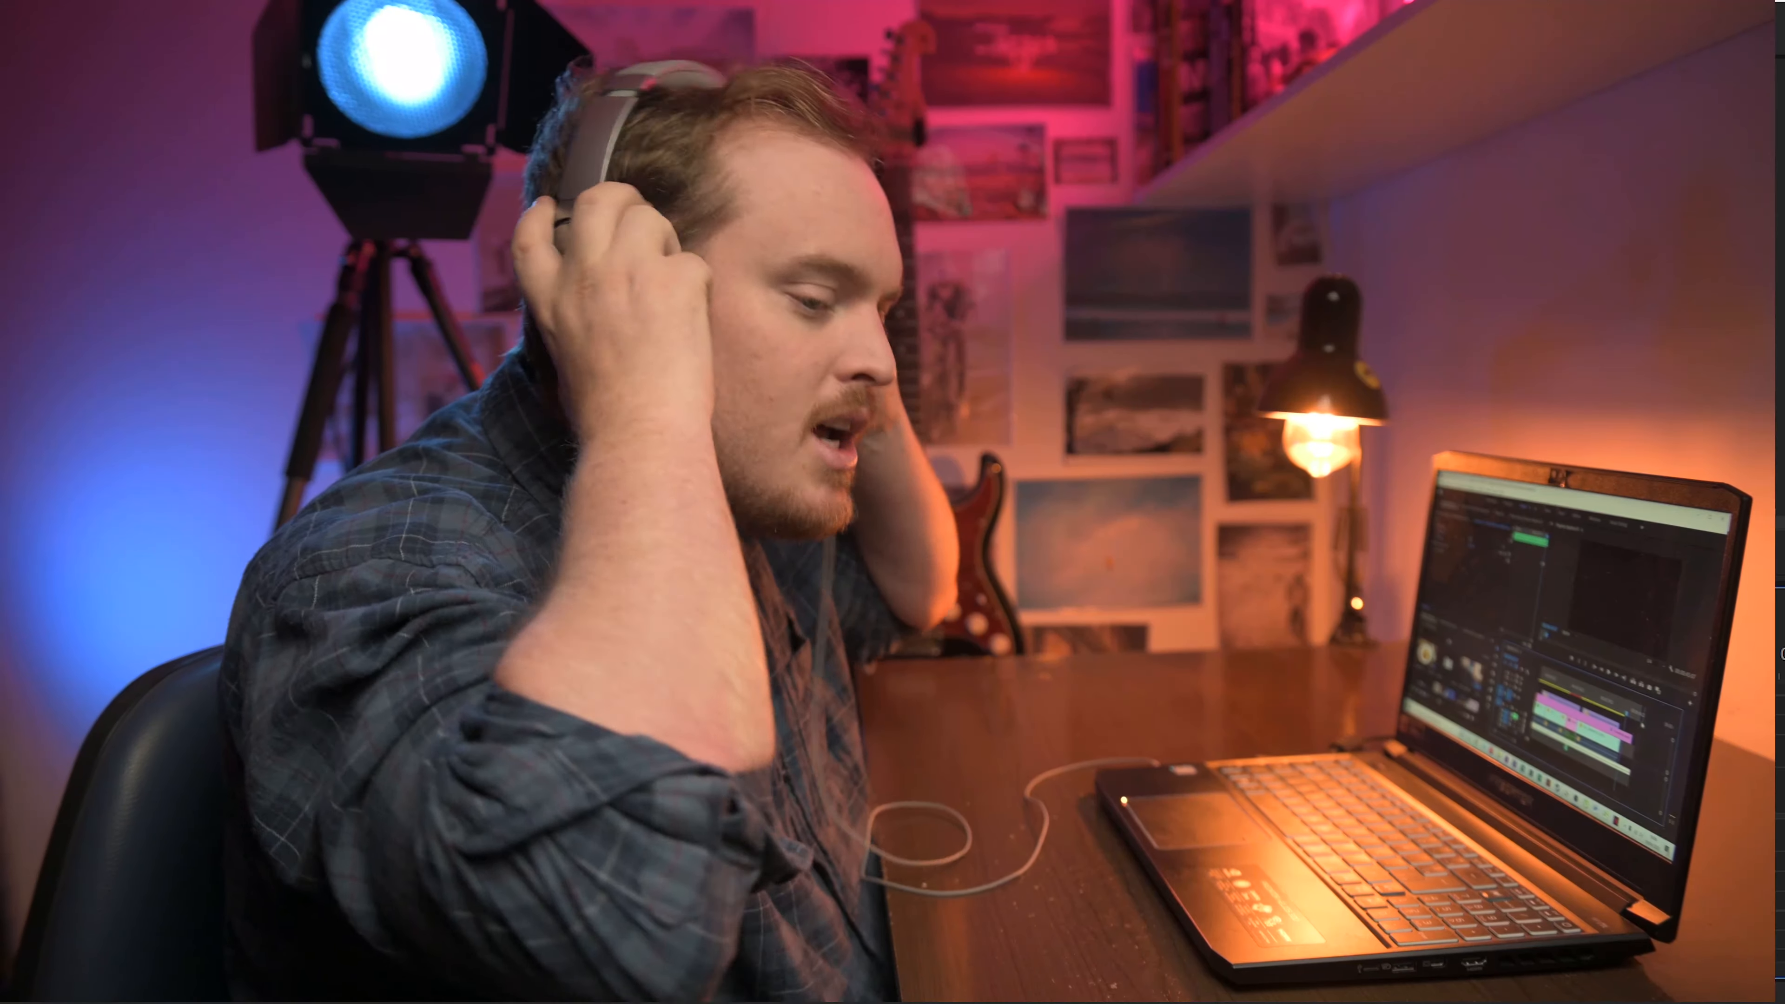